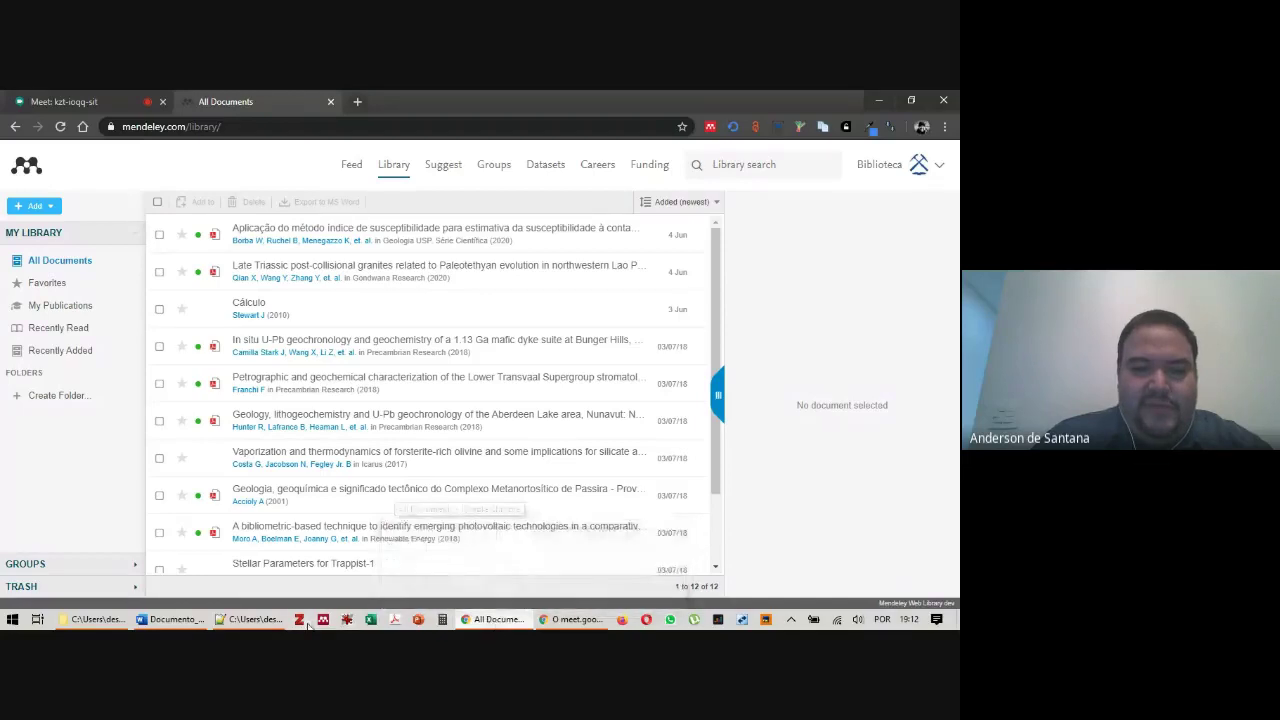
Launch Mendeley Desktop, sign in with the account e-mail and password, then switch back to Chrome
mouse_move(528, 607)
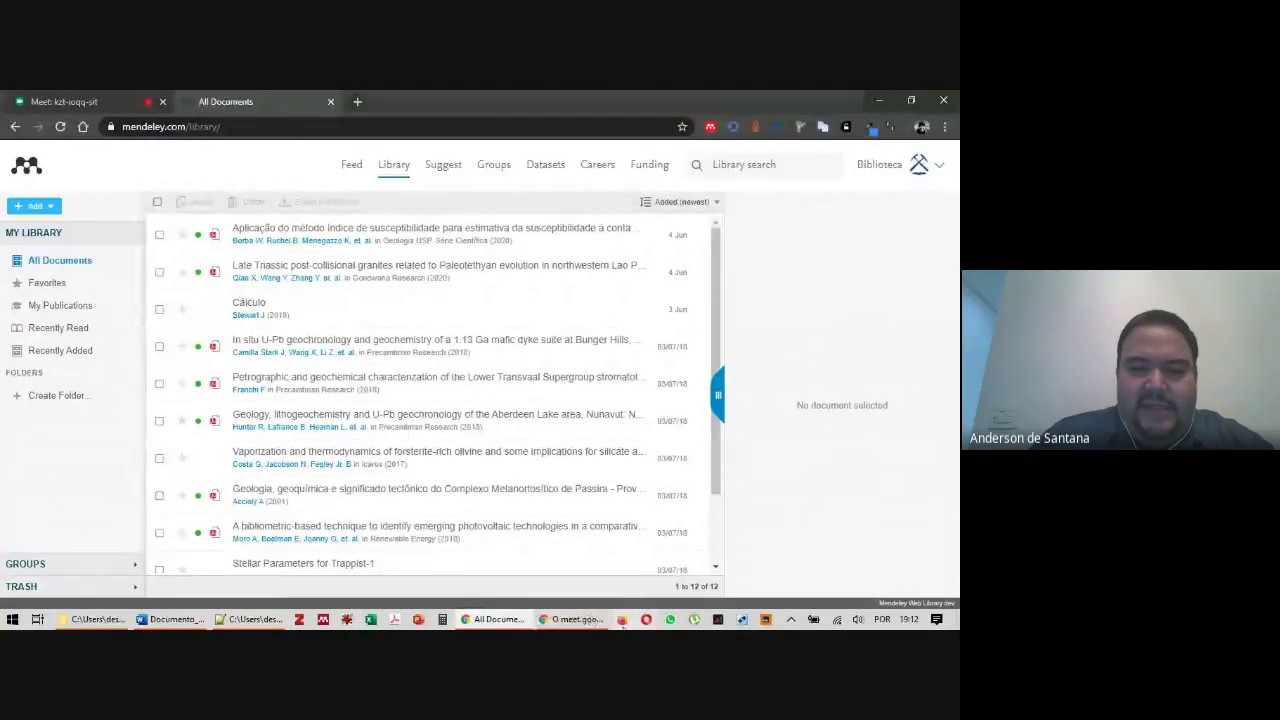
left_click(324, 620)
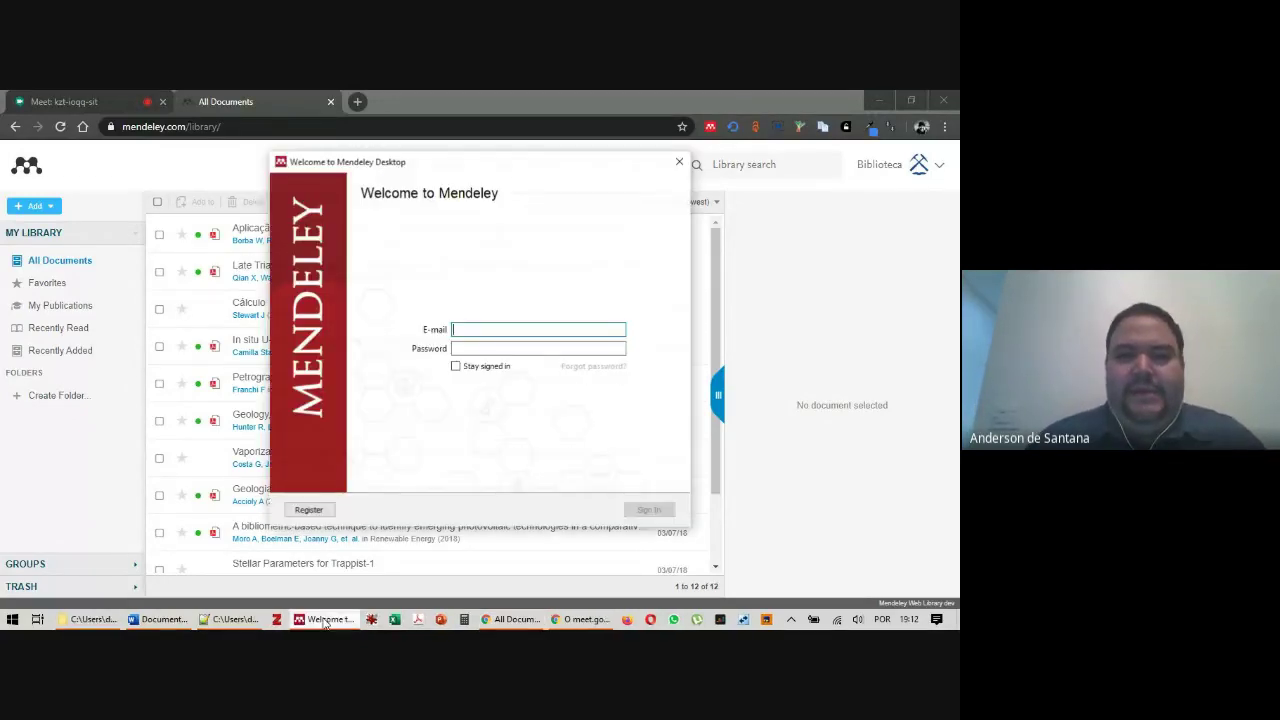
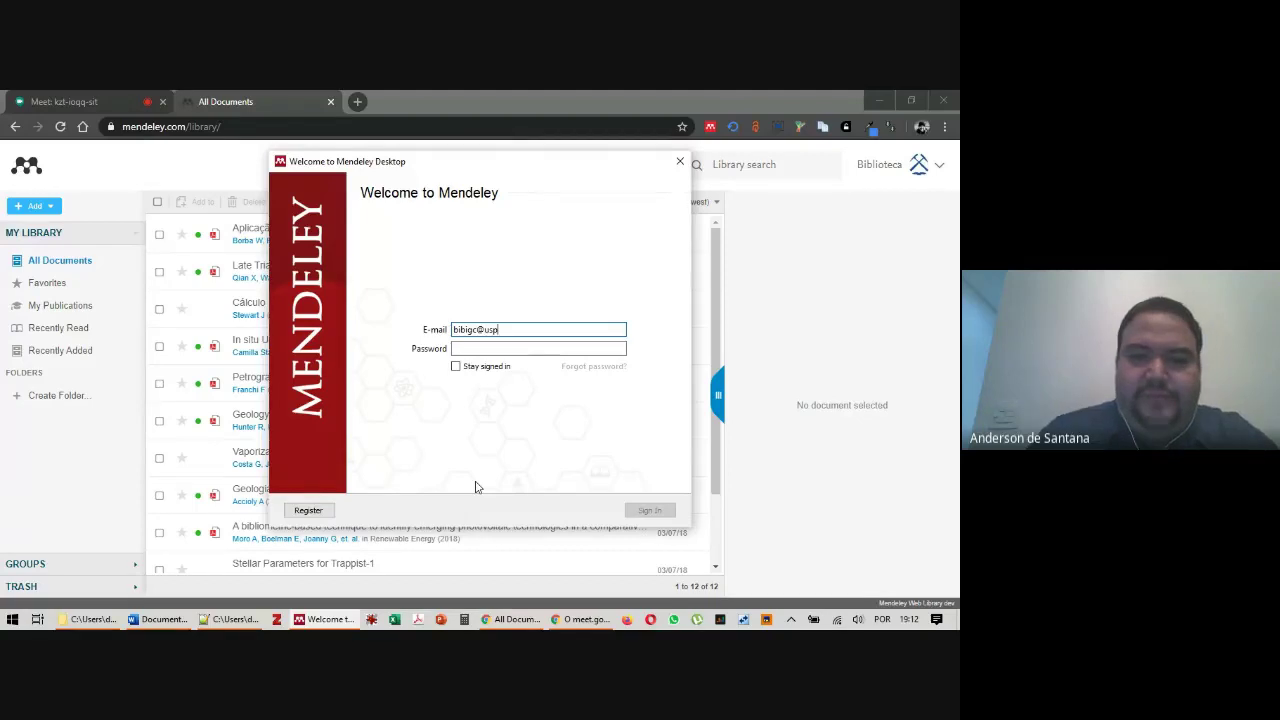
key("Tab")
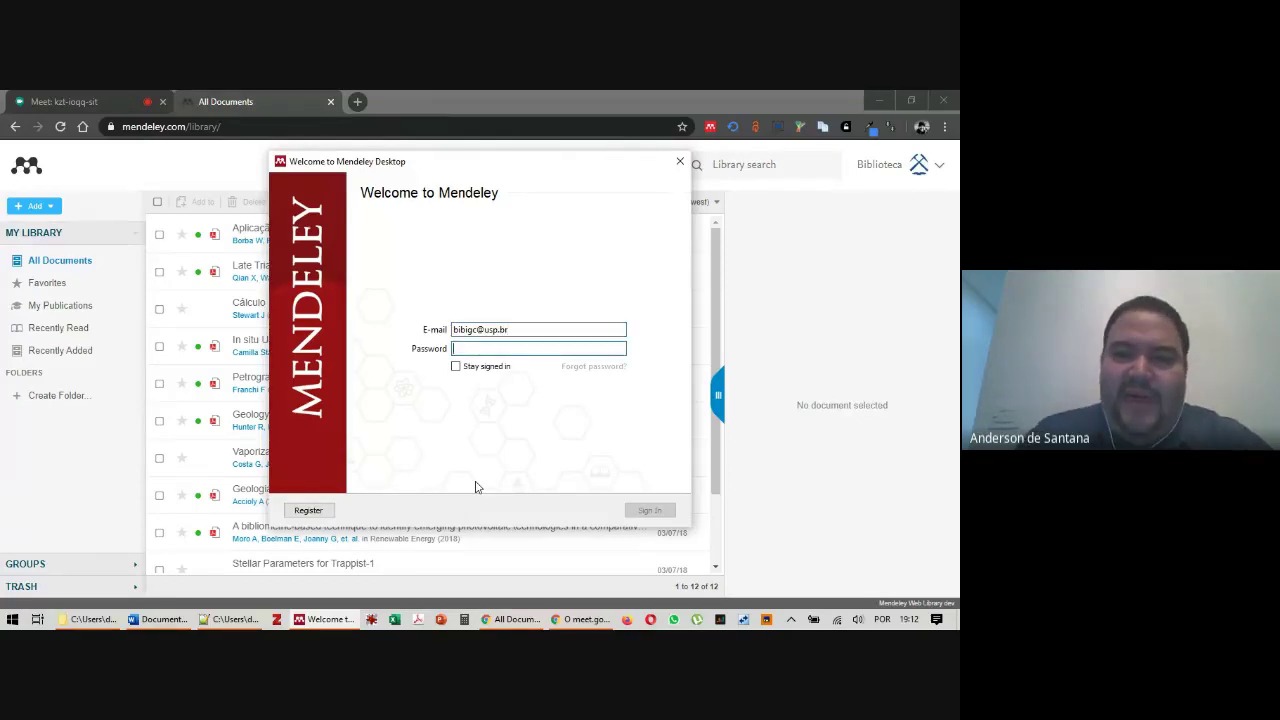
type("********")
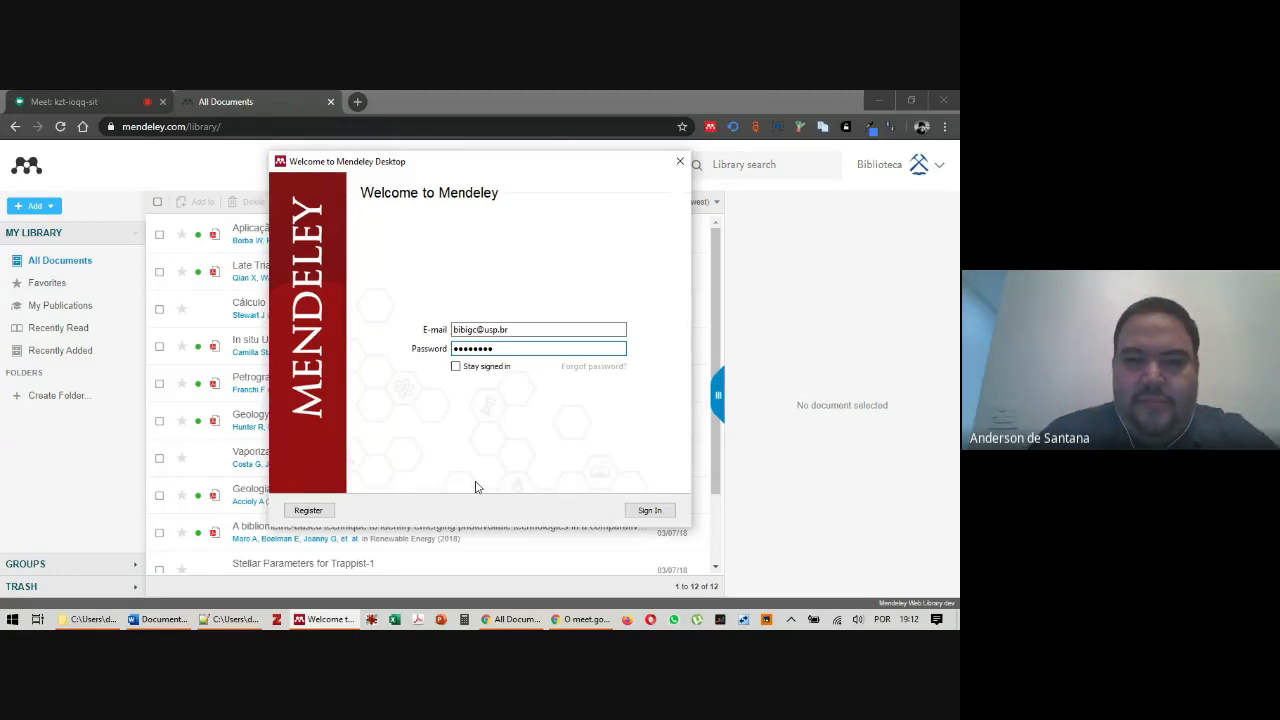
type("*")
key("Return")
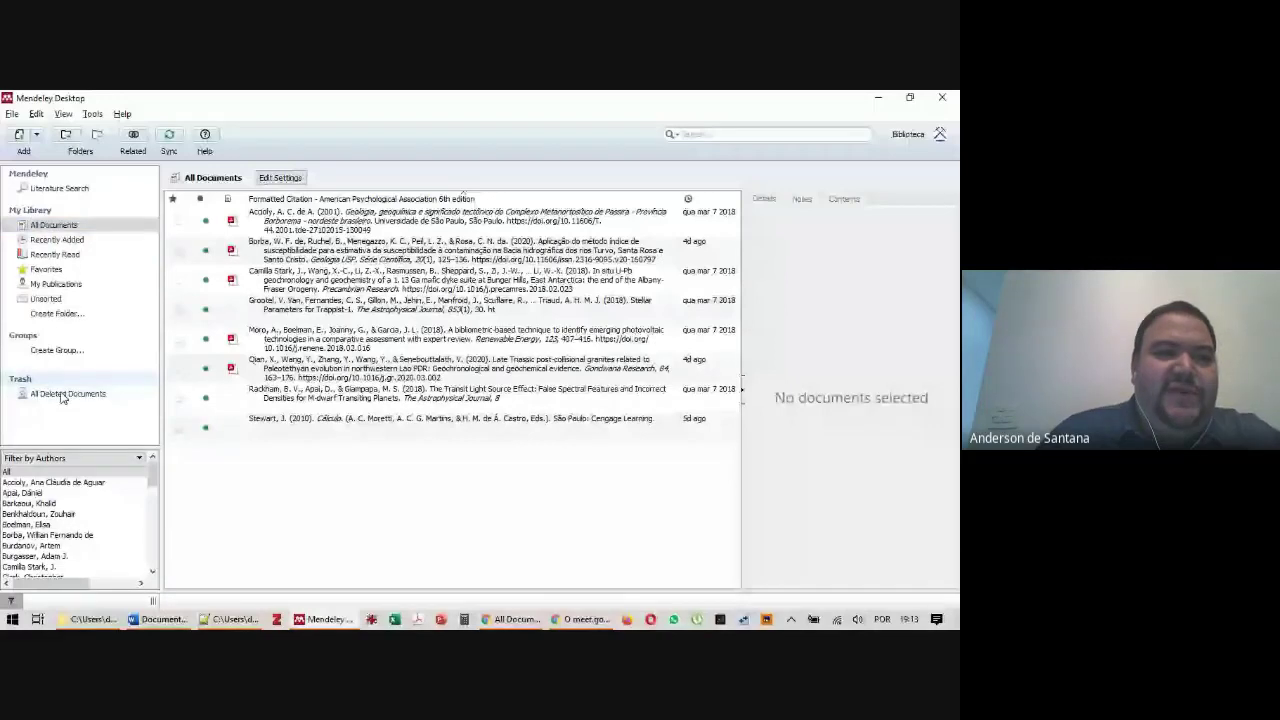
left_click(12, 114)
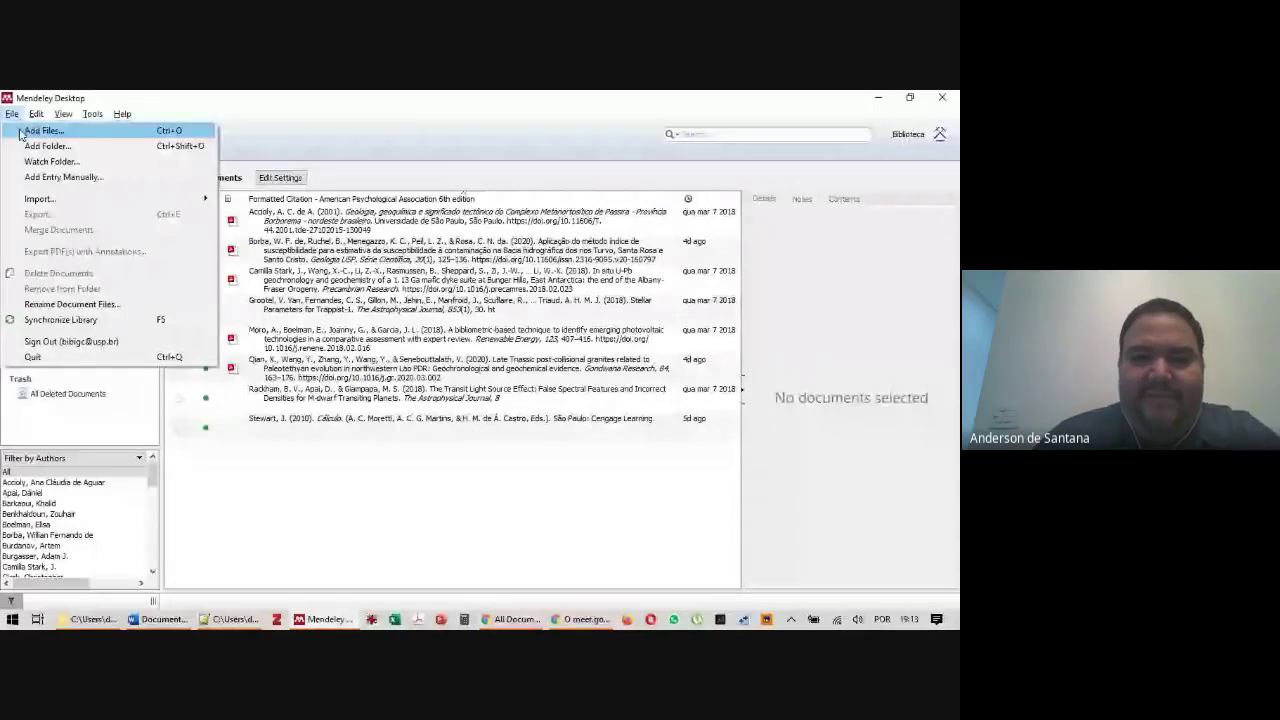
key("alt+Tab")
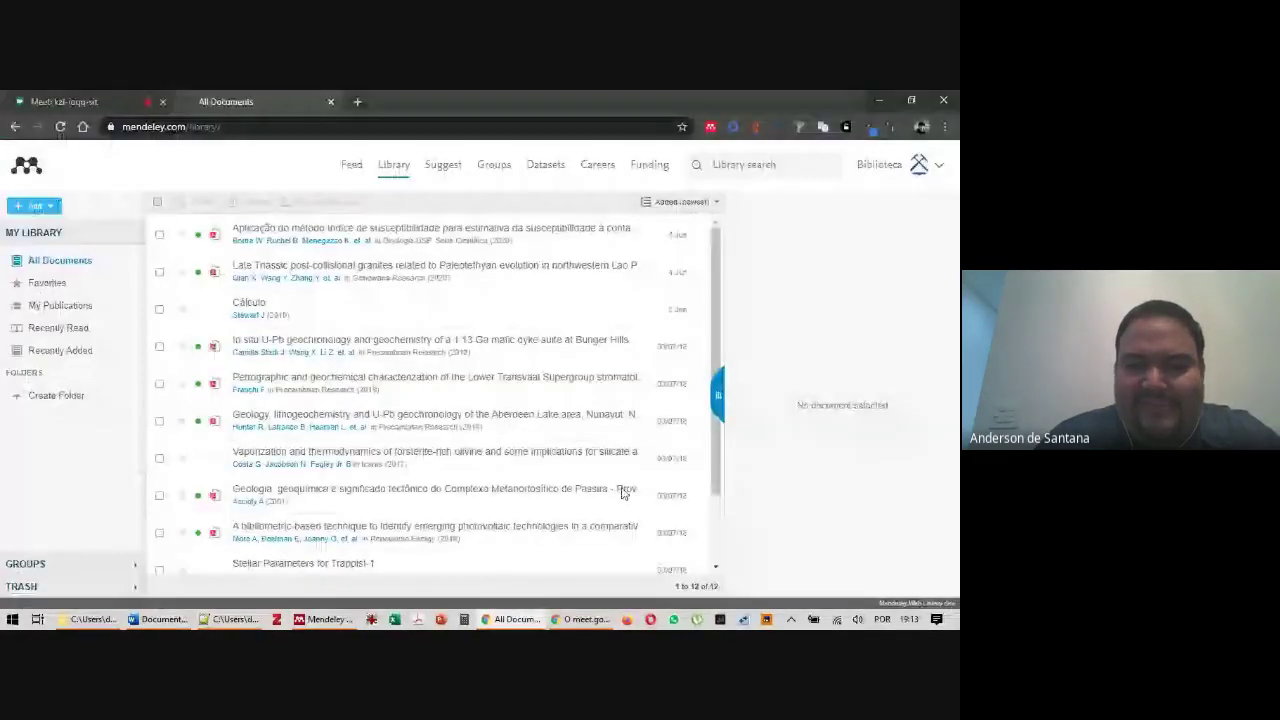
Admit the waiting participant in Google Meet, then bring up Mendeley Desktop's File menu again
left_click(65, 101)
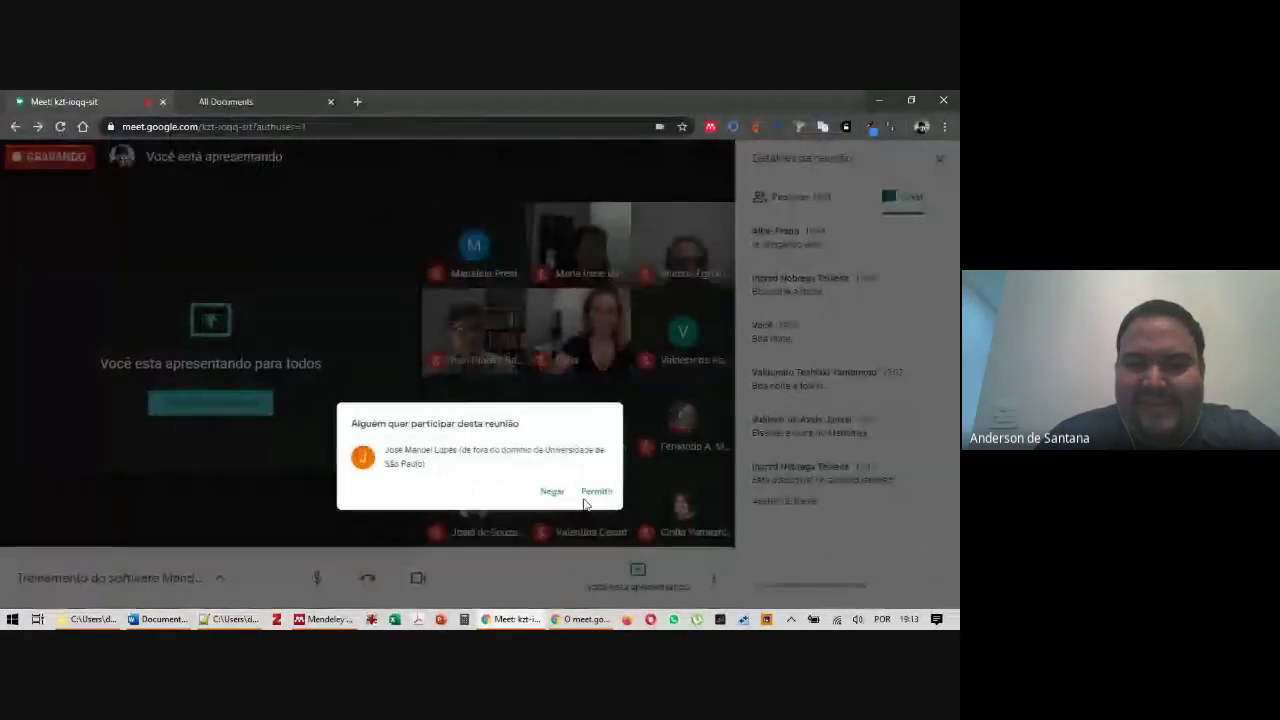
left_click(619, 424)
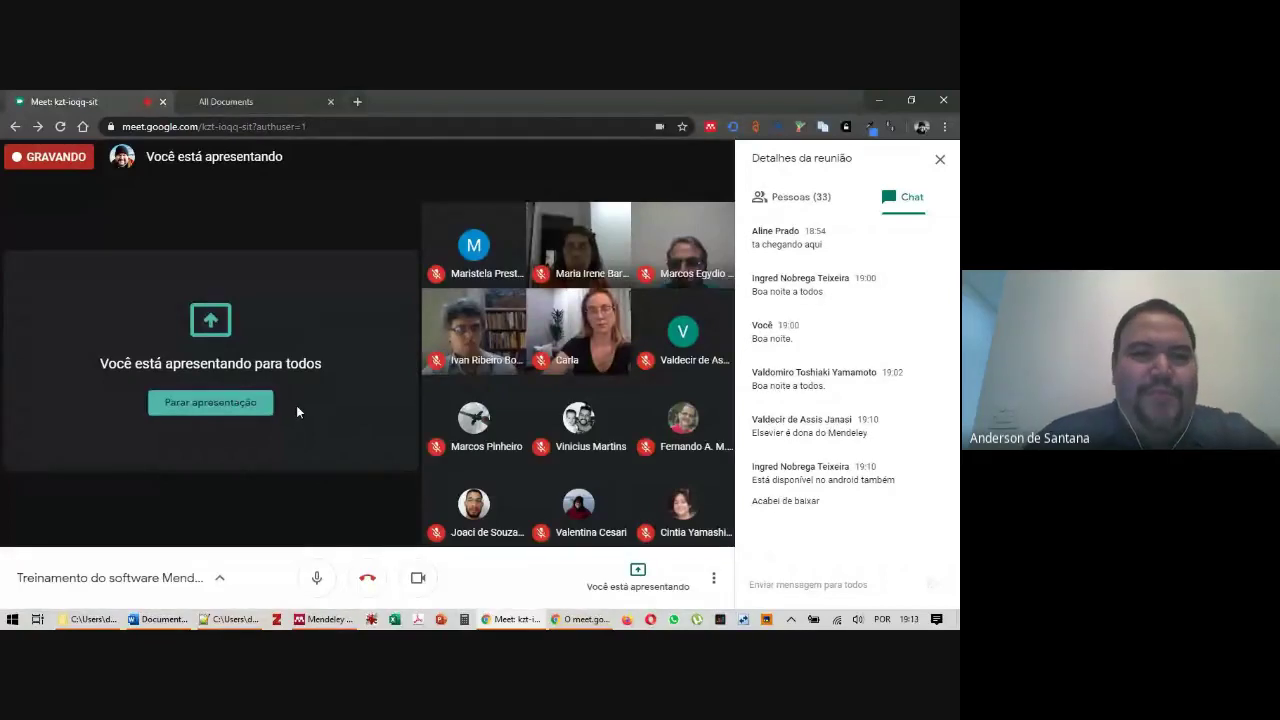
key("alt+Tab")
left_click(12, 114)
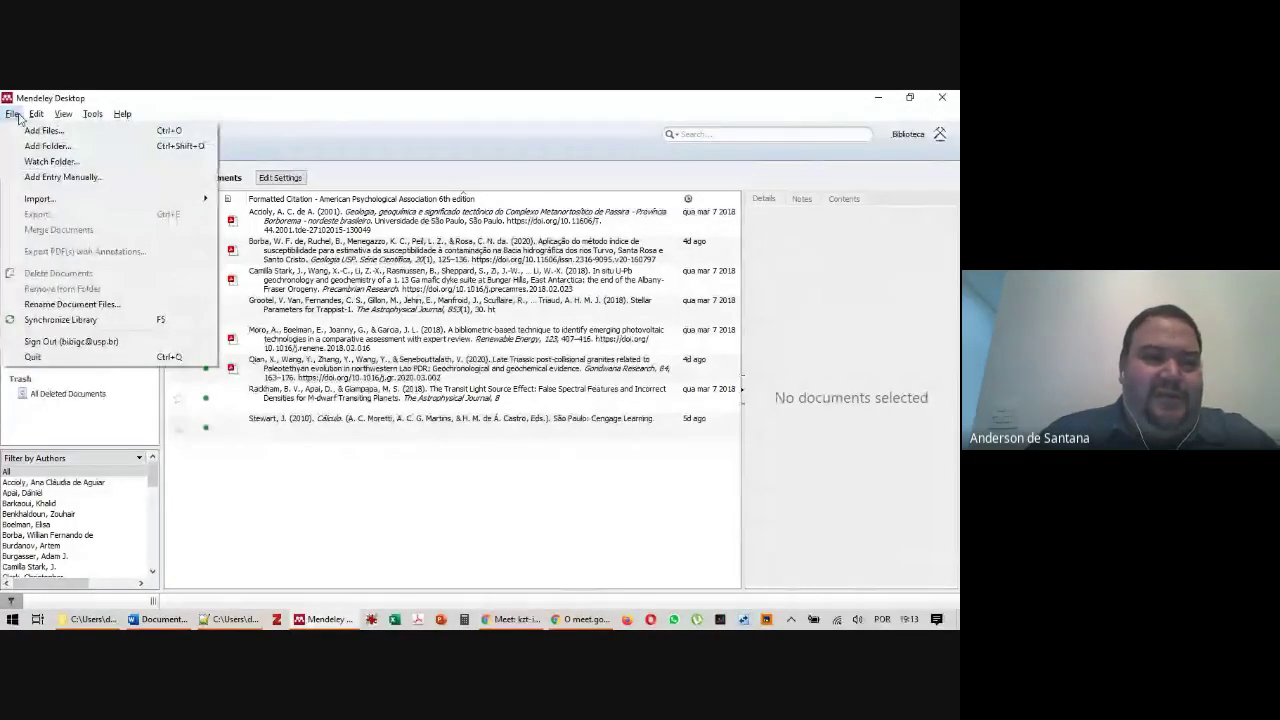
left_click(82, 131)
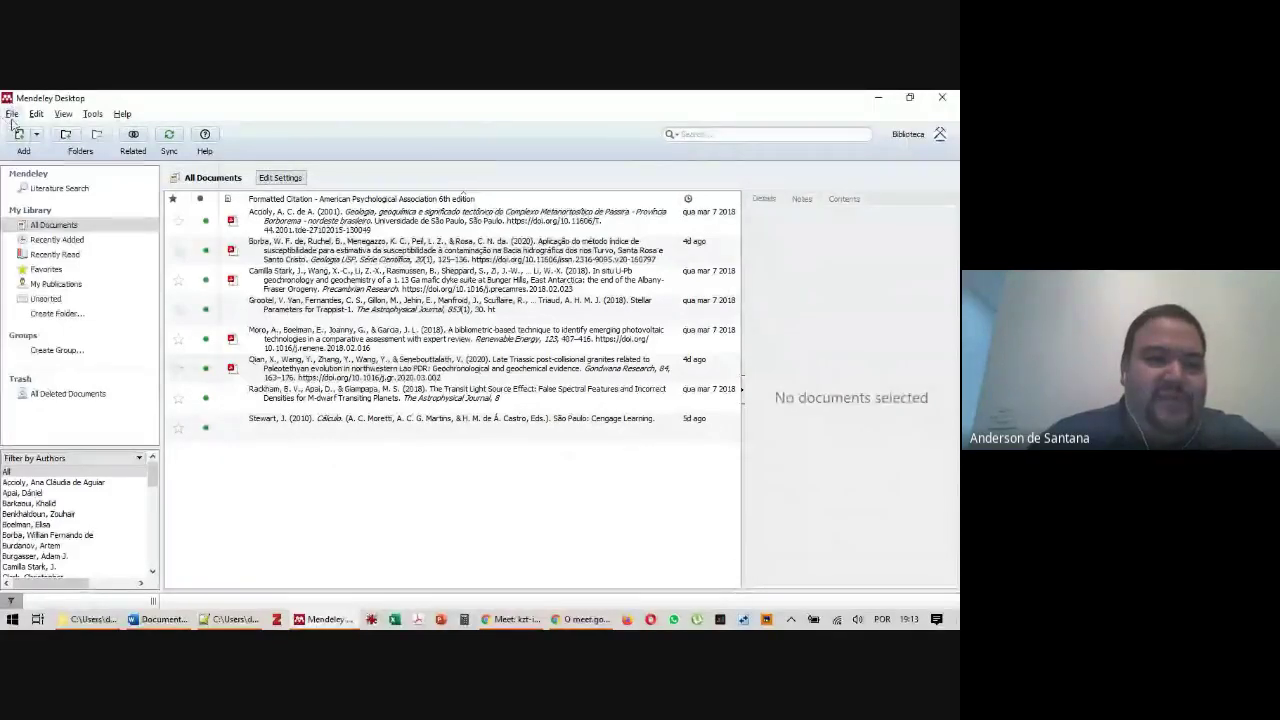
left_click(12, 113)
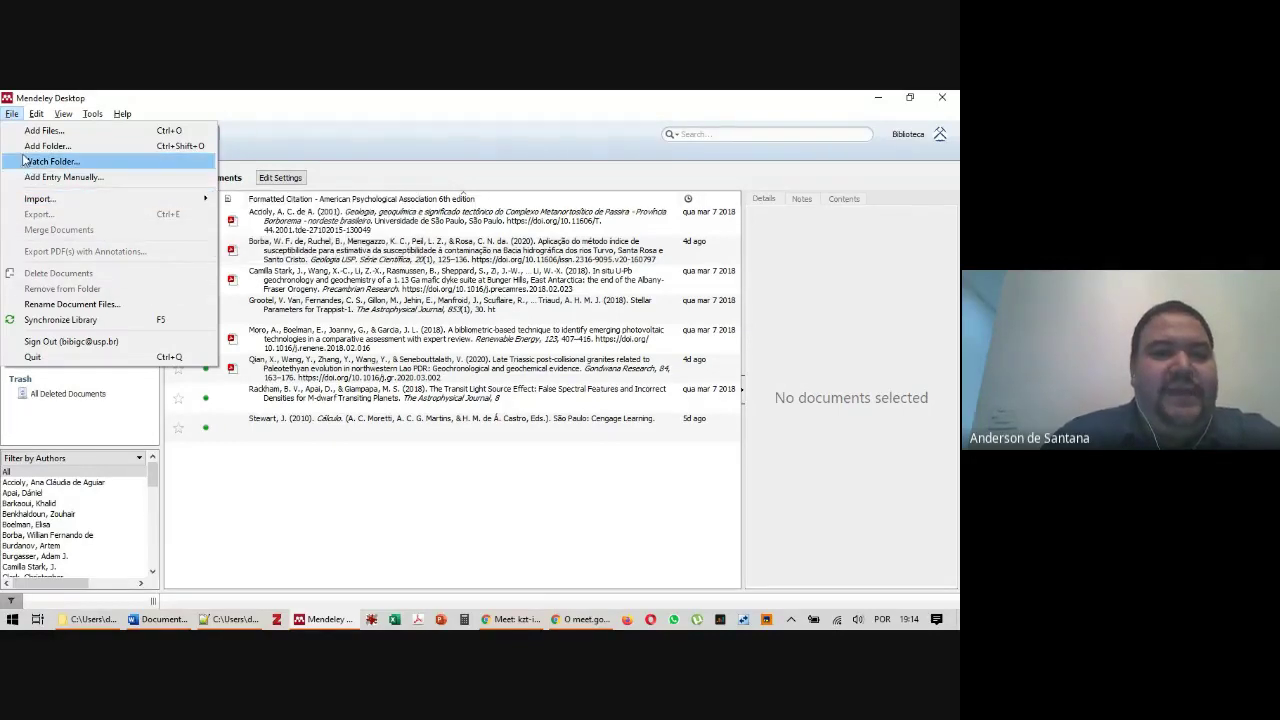
Reopen the File menu and choose Add Entry Manually for a blank Journal Article form
left_click(28, 115)
left_click(12, 114)
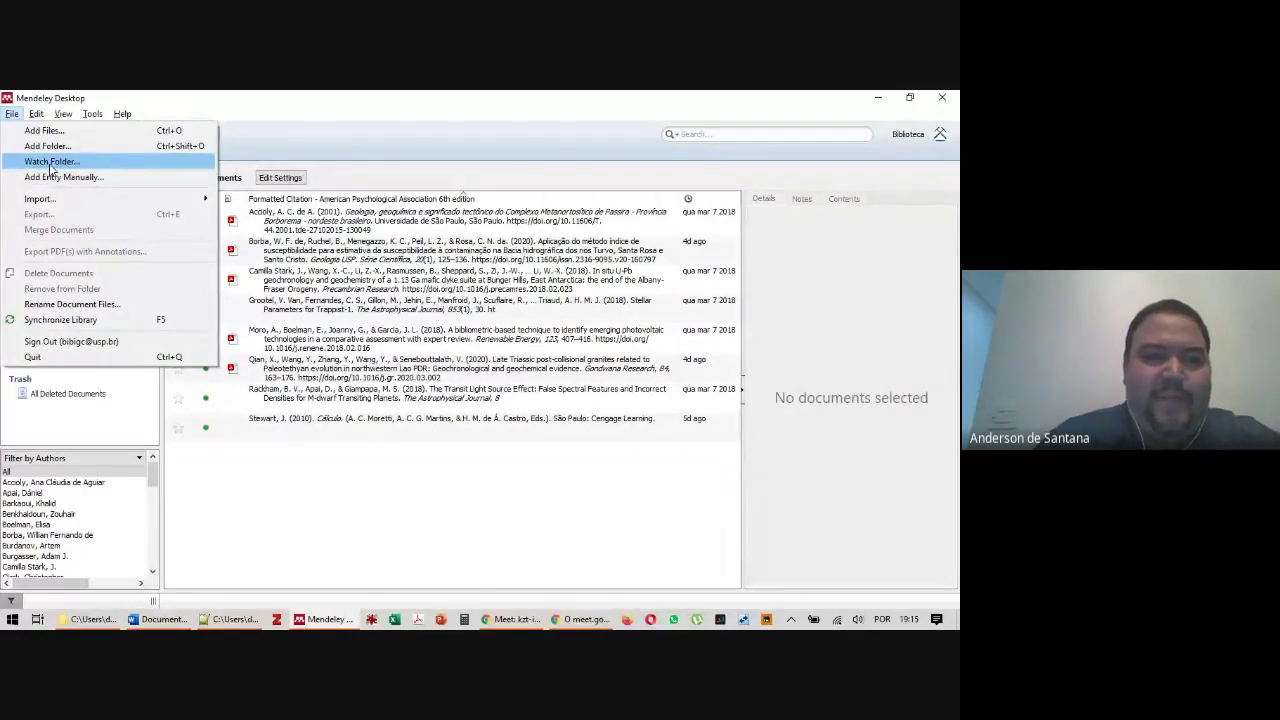
left_click(52, 180)
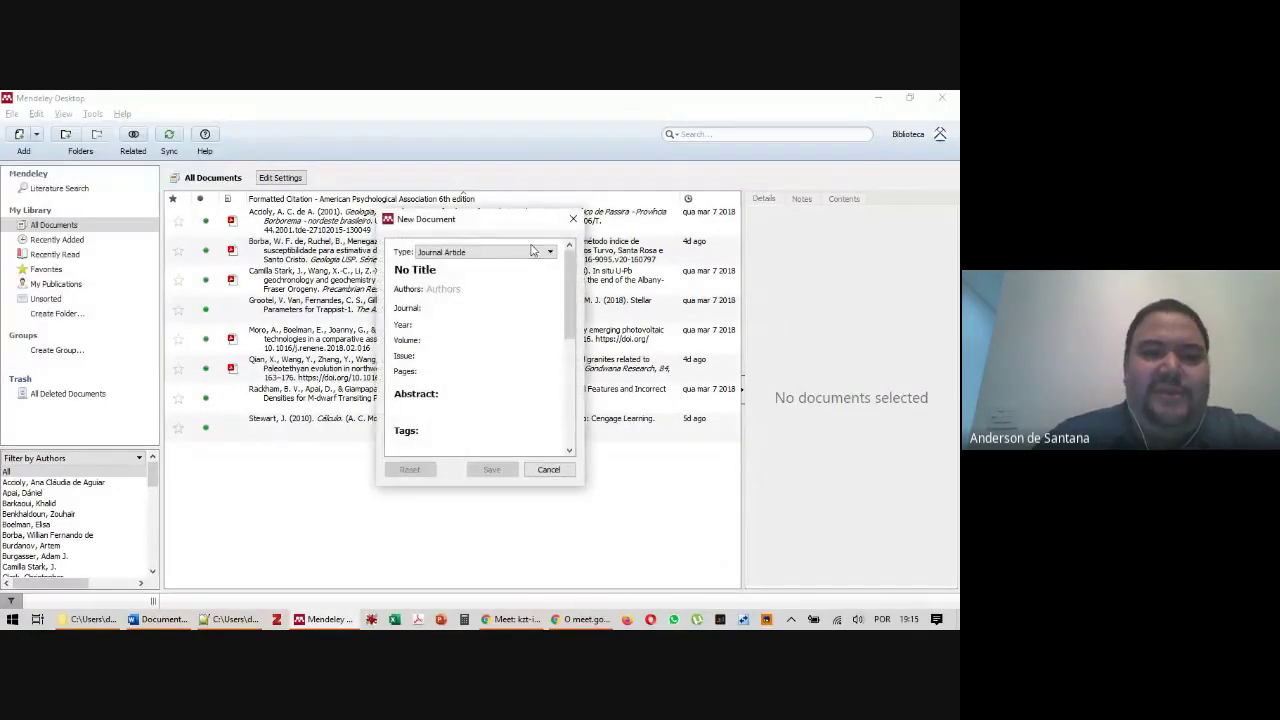
Browse the reference type list, keep Journal Article, then switch to the Google Meet call
left_click(480, 257)
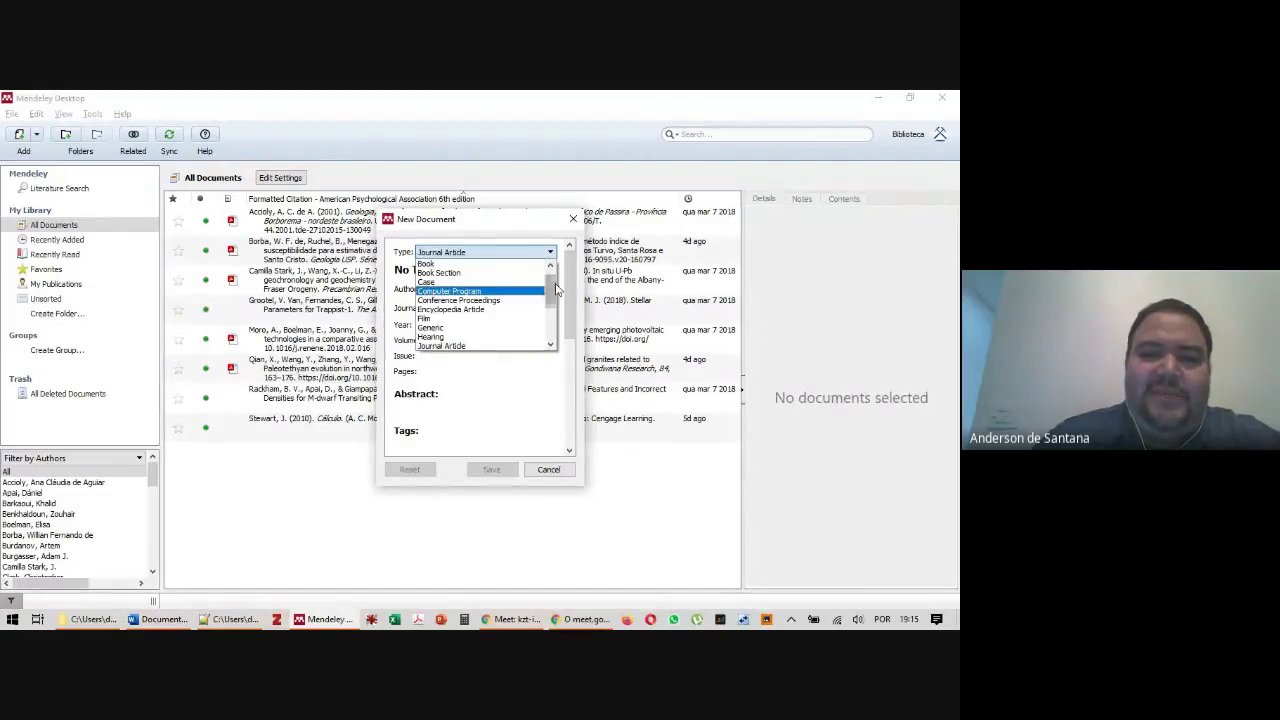
scroll(551, 281, "up", 3)
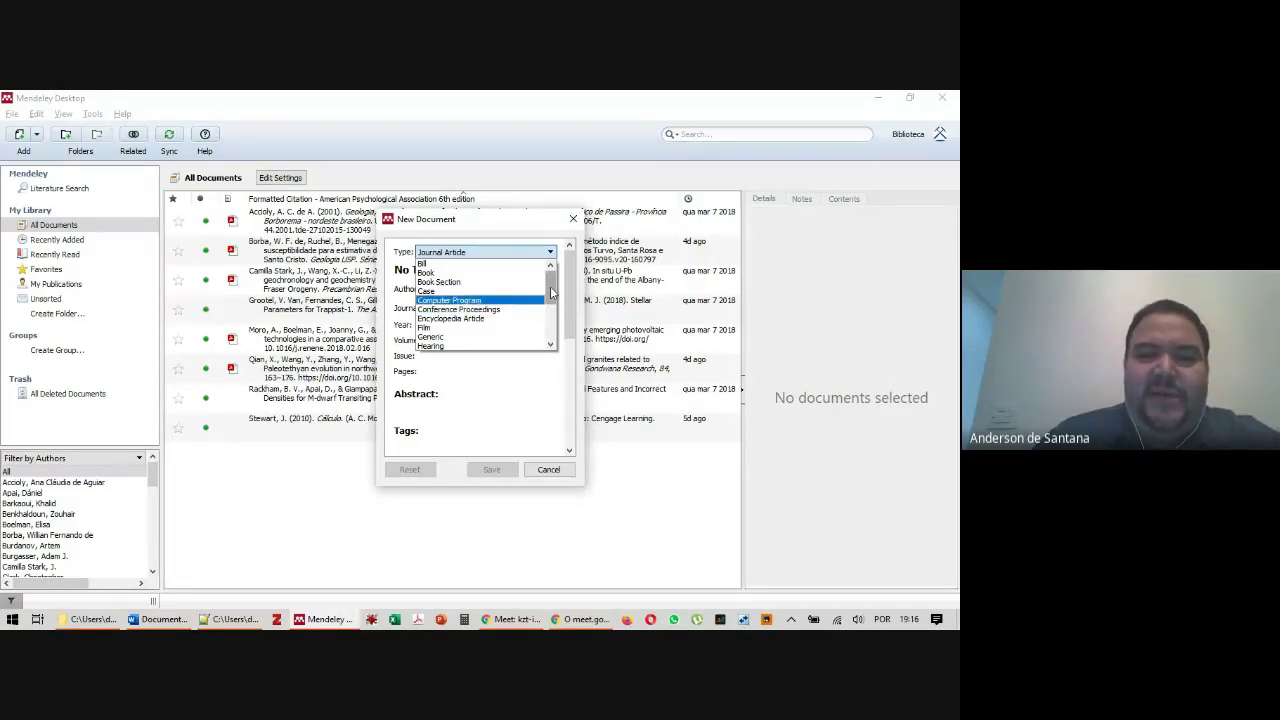
scroll(553, 303, "down", 1)
left_click_drag(553, 303, 557, 330)
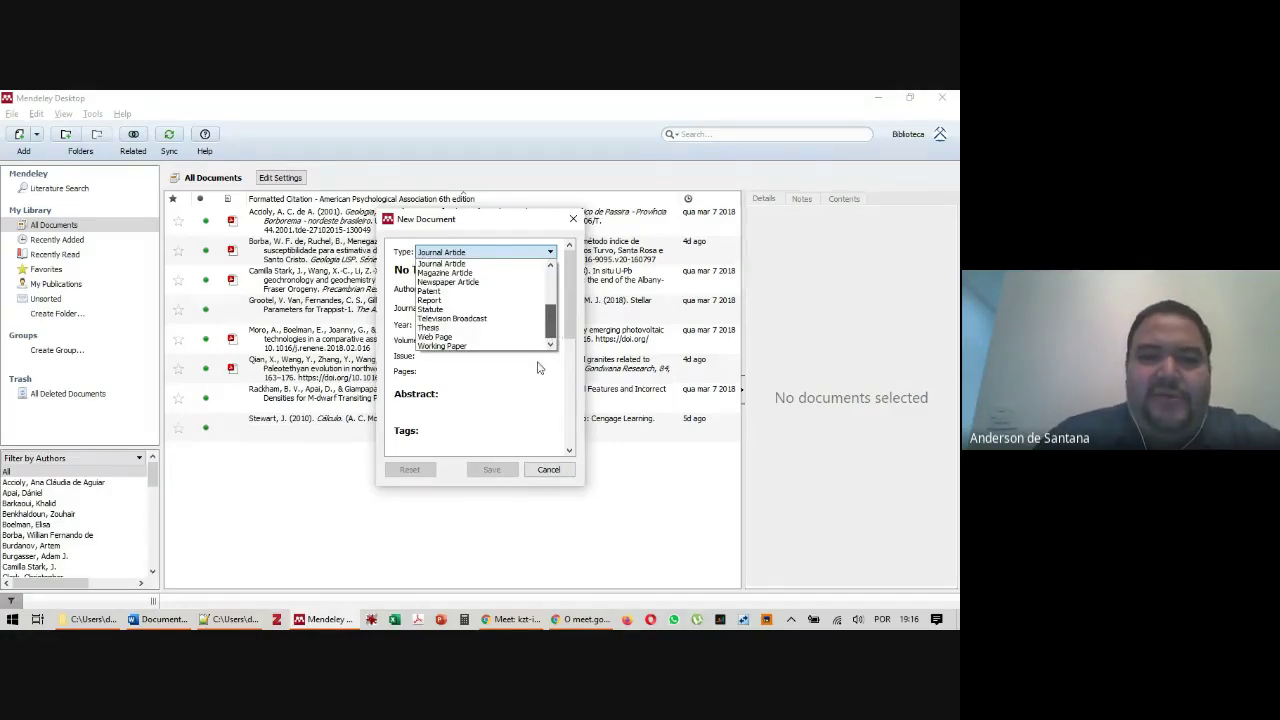
left_click(498, 265)
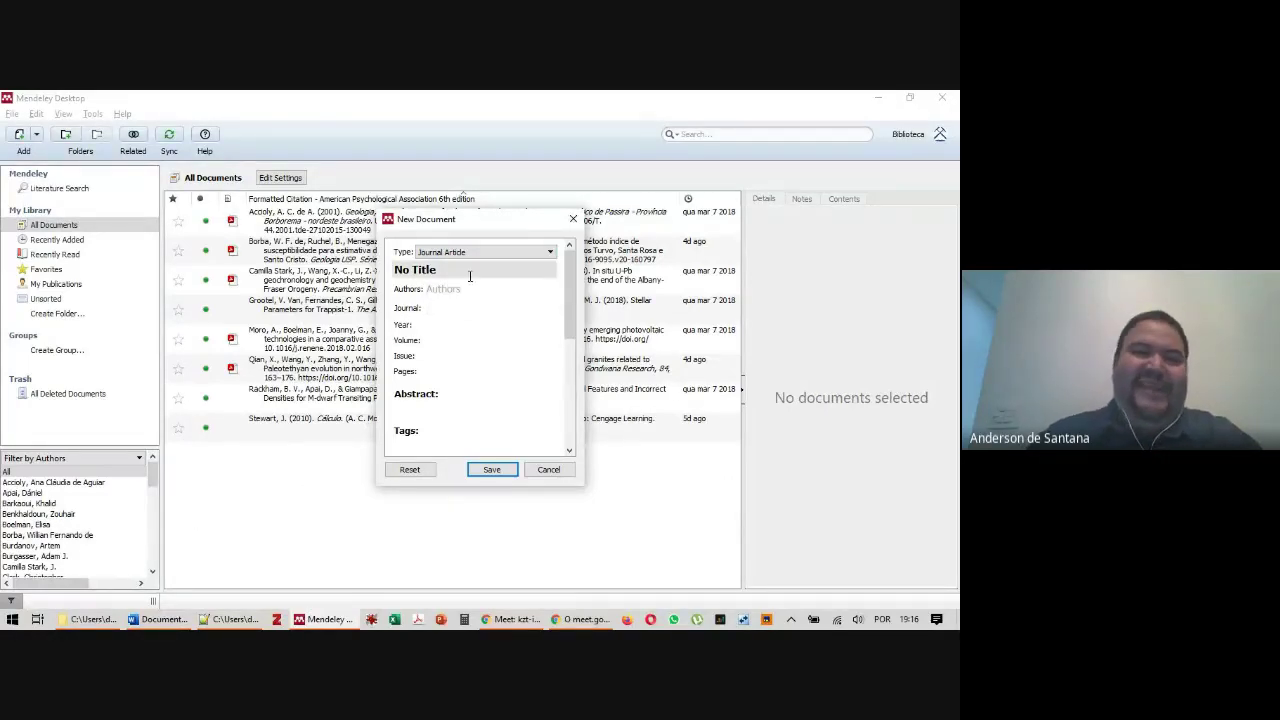
key("alt+Tab")
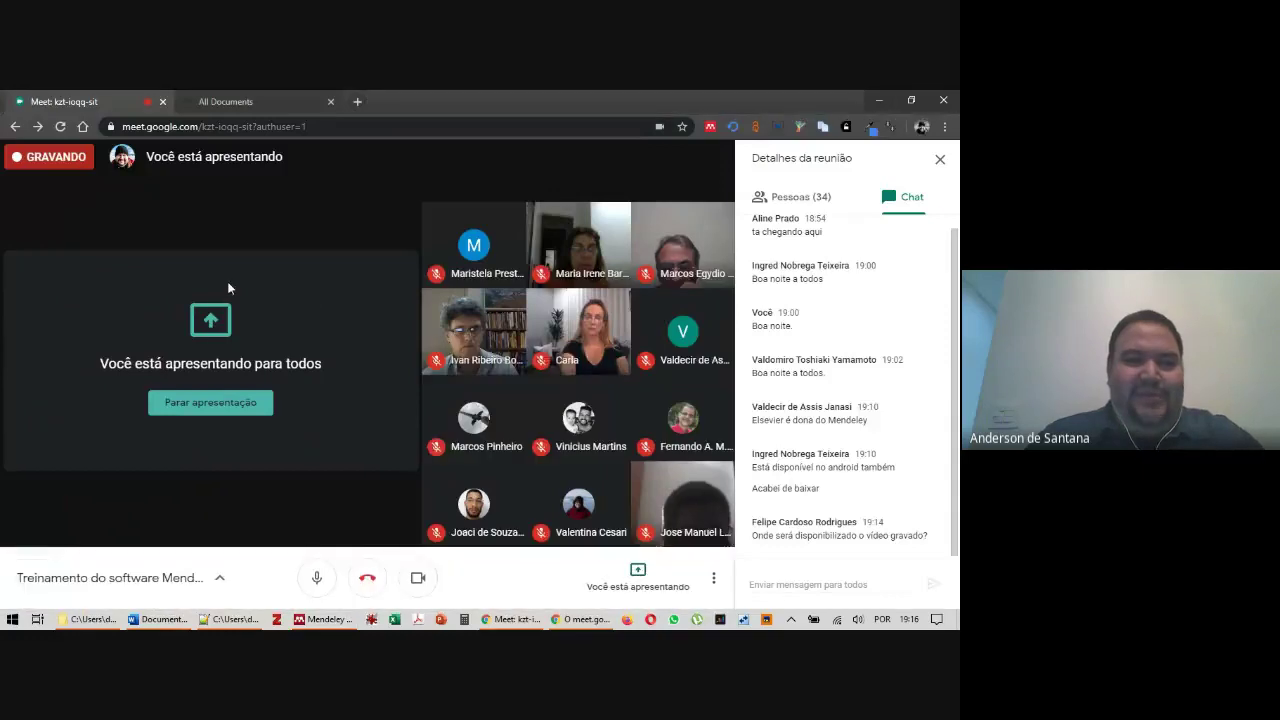
key("alt+Tab")
key("alt+Tab")
key("alt+Tab")
key("alt+Tab")
key("alt+Tab")
key("alt+Tab")
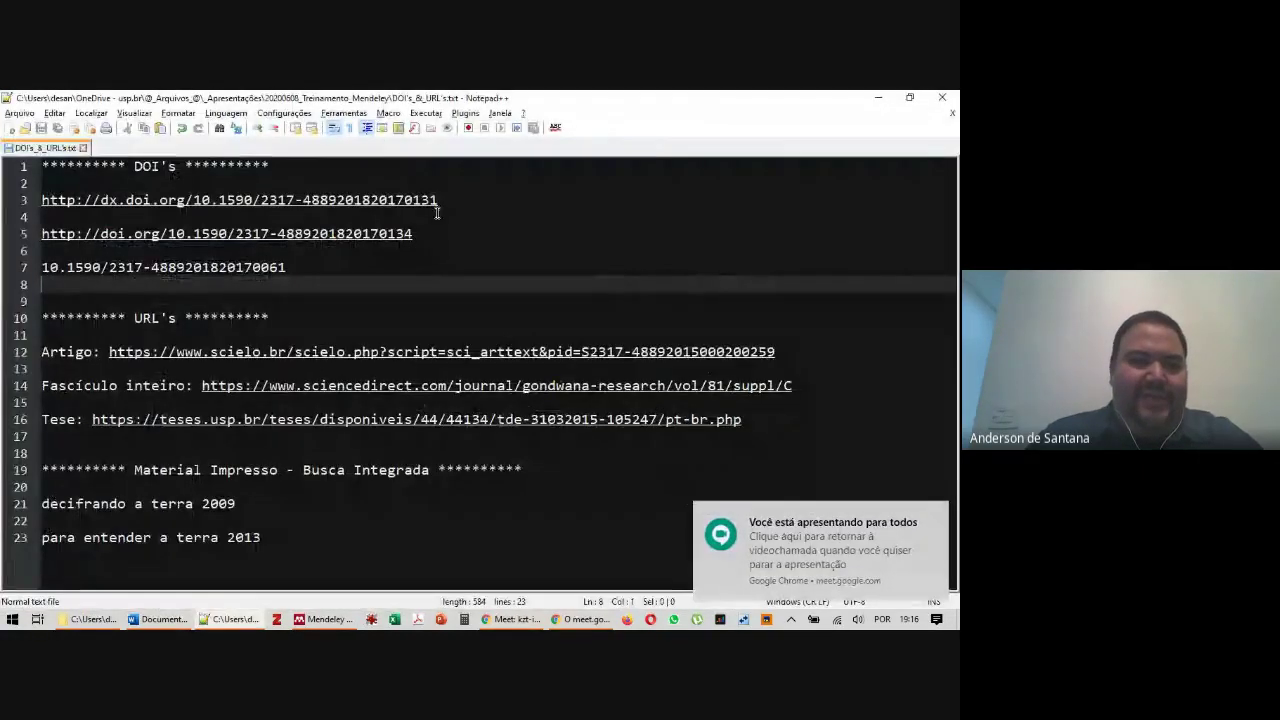
left_click_drag(318, 268, 22, 270)
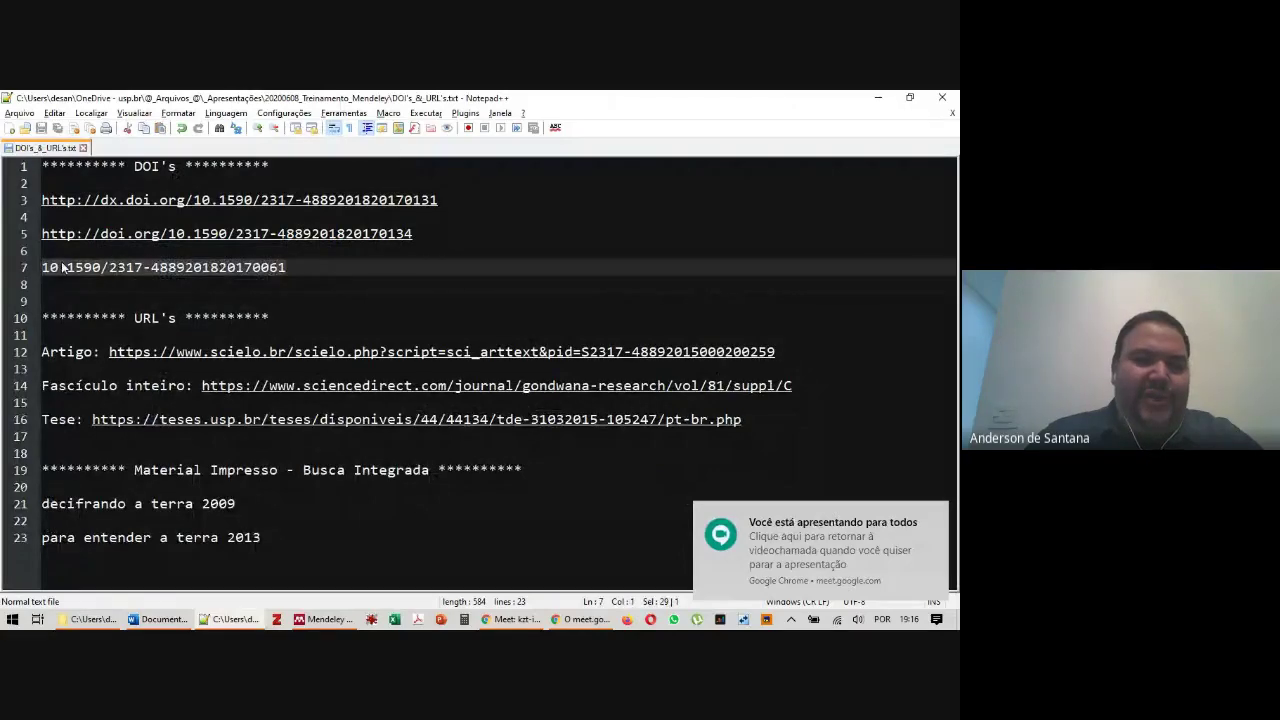
right_click(58, 267)
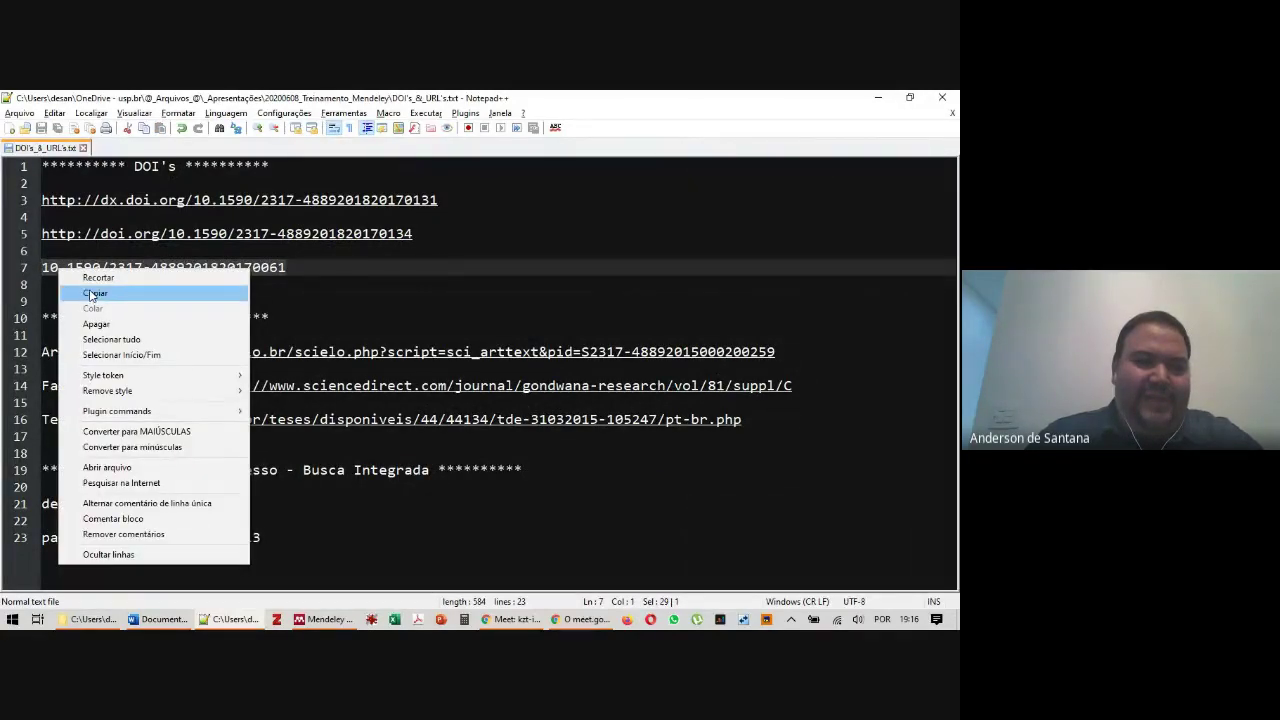
left_click(90, 293)
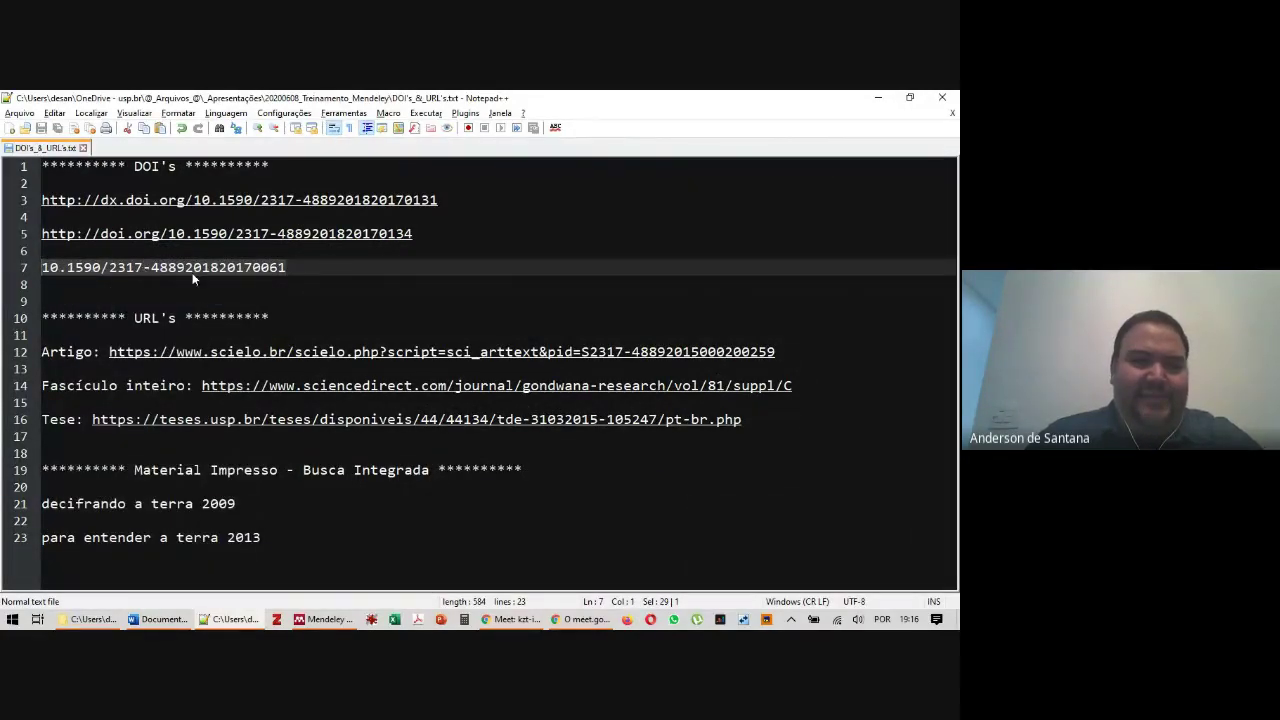
mouse_move(582, 622)
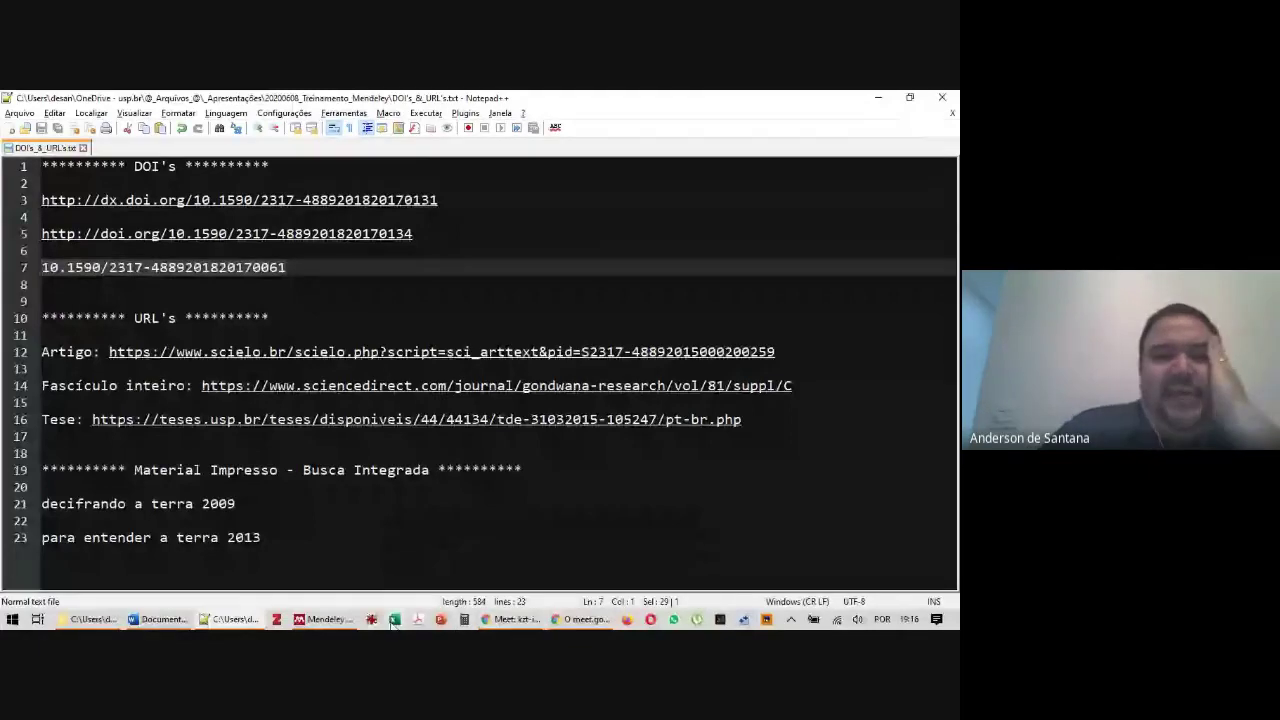
left_click(325, 619)
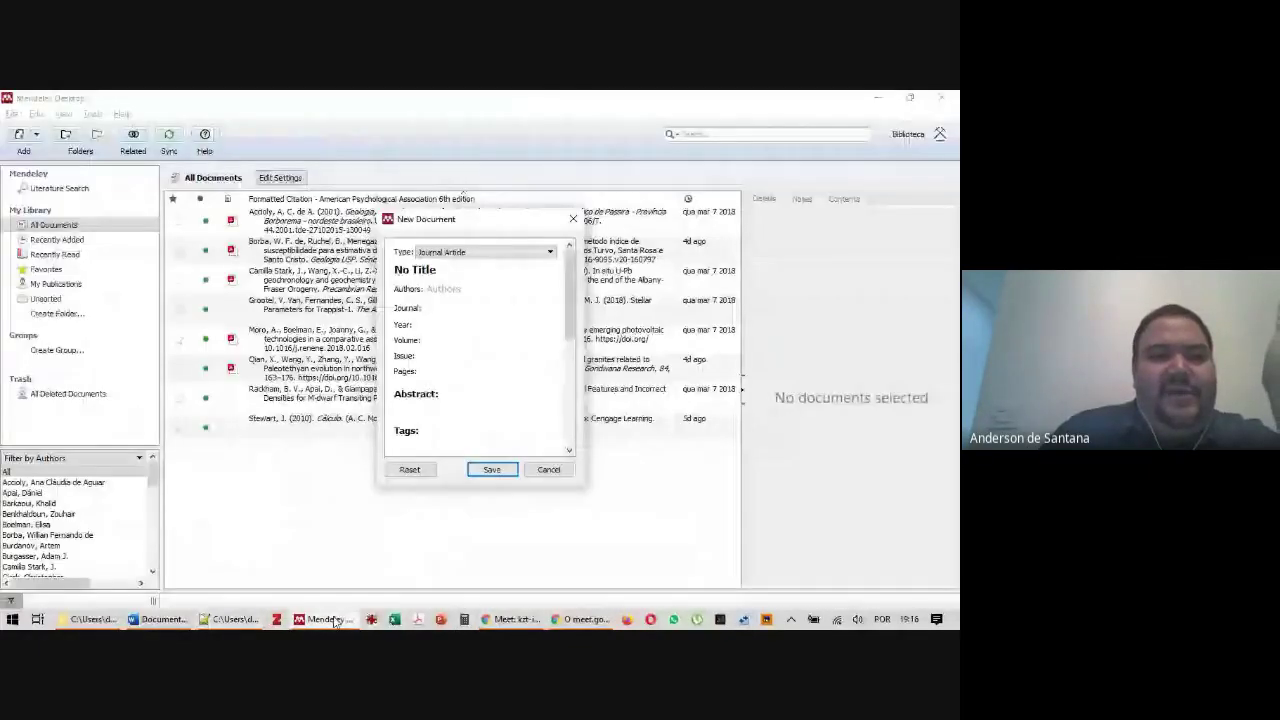
Reopen a fresh manual entry form with the type kept as Journal Article
key("Escape")
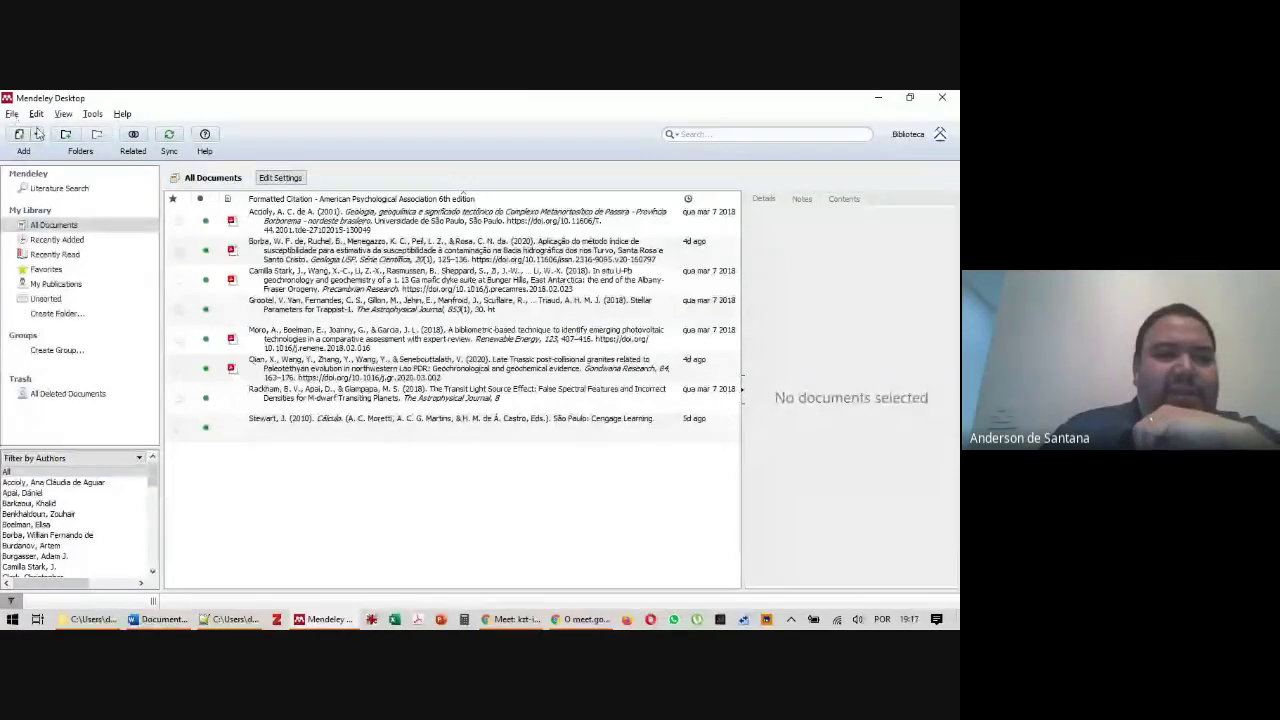
left_click(13, 117)
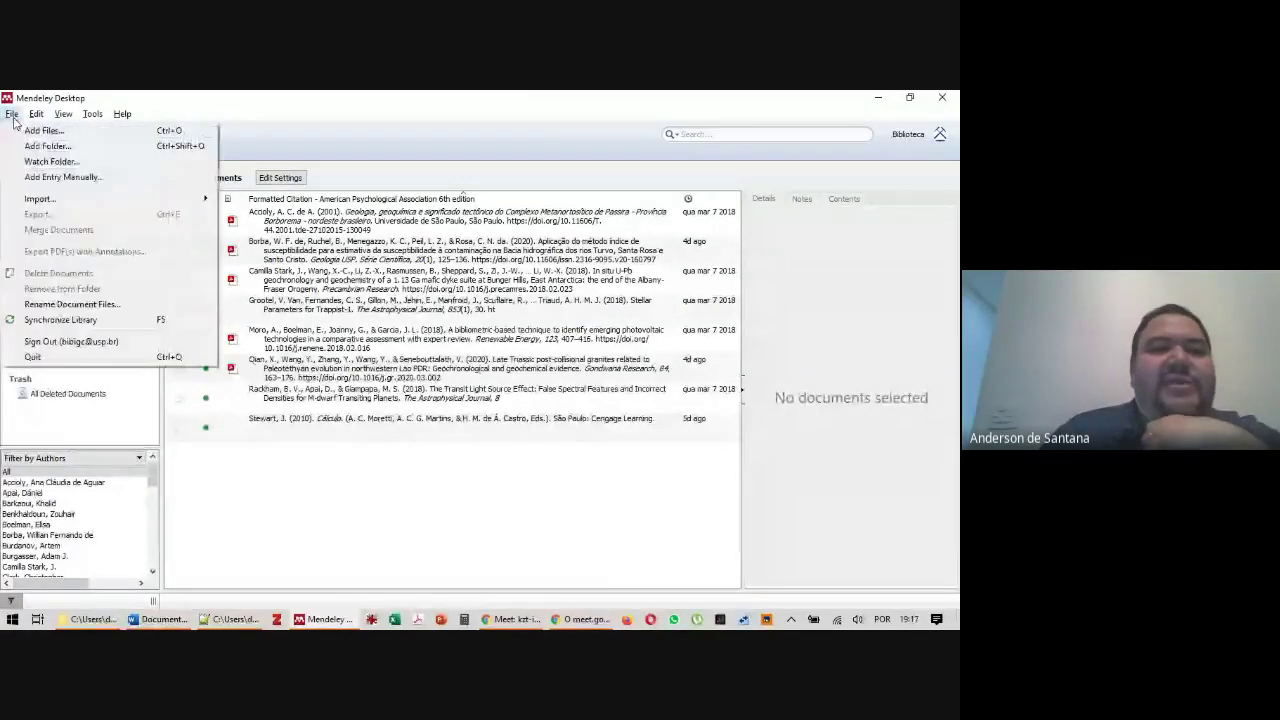
left_click(67, 179)
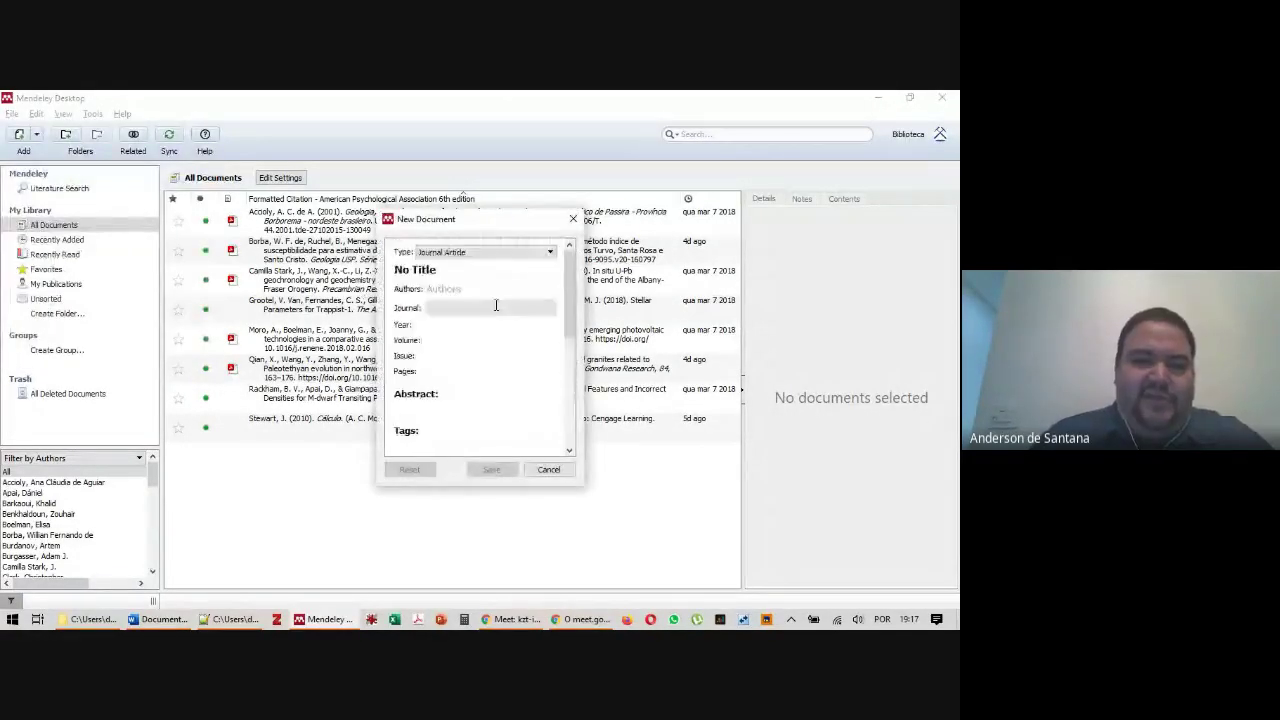
left_click(465, 253)
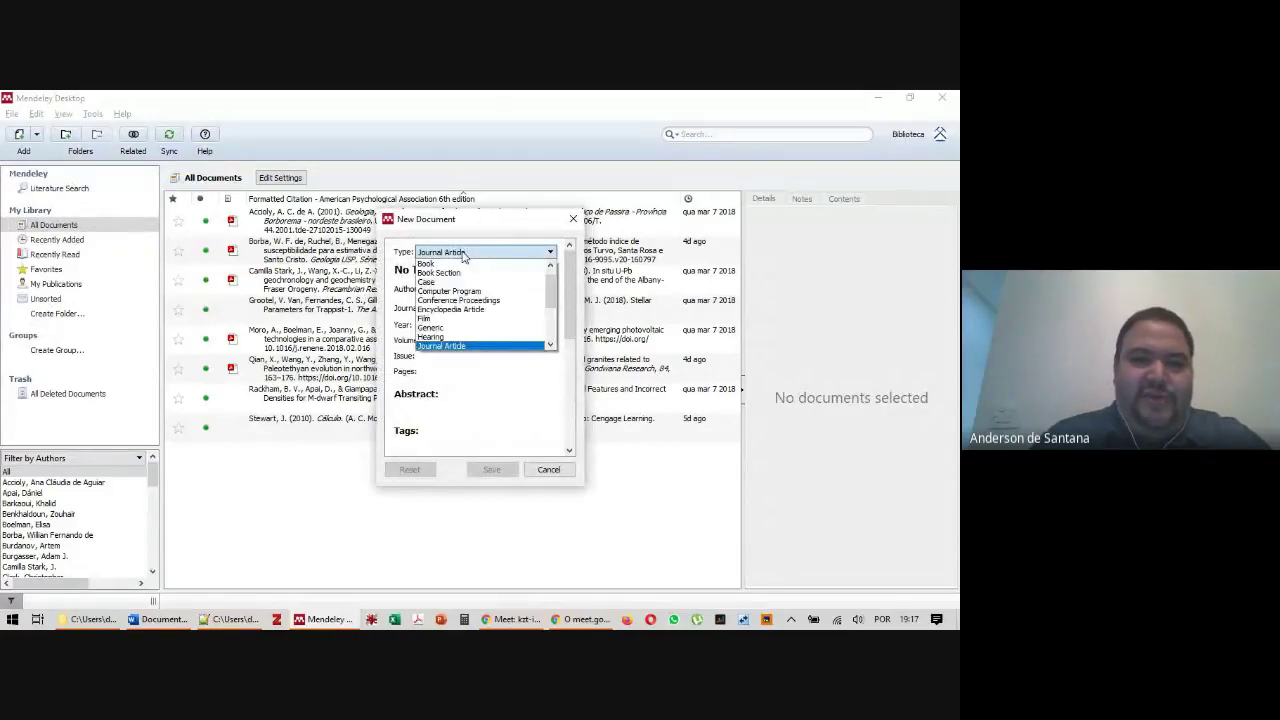
left_click(465, 253)
scroll(576, 330, "down", 5)
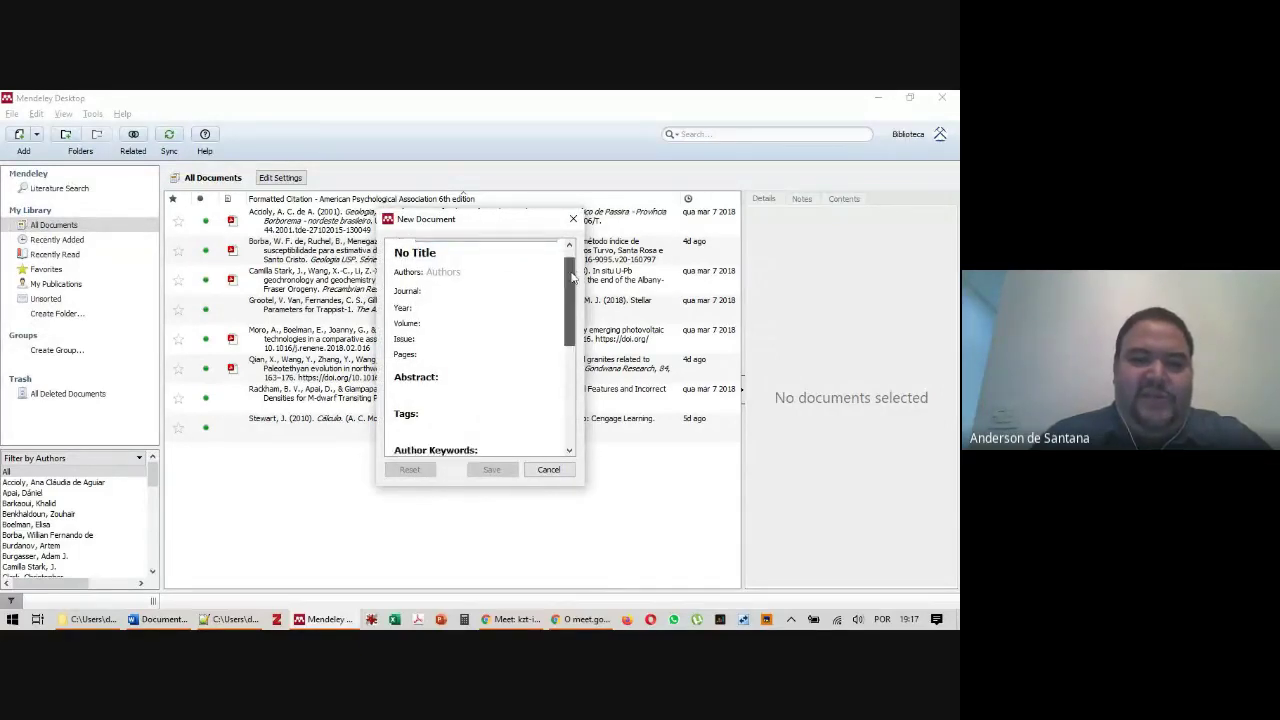
scroll(576, 330, "down", 3)
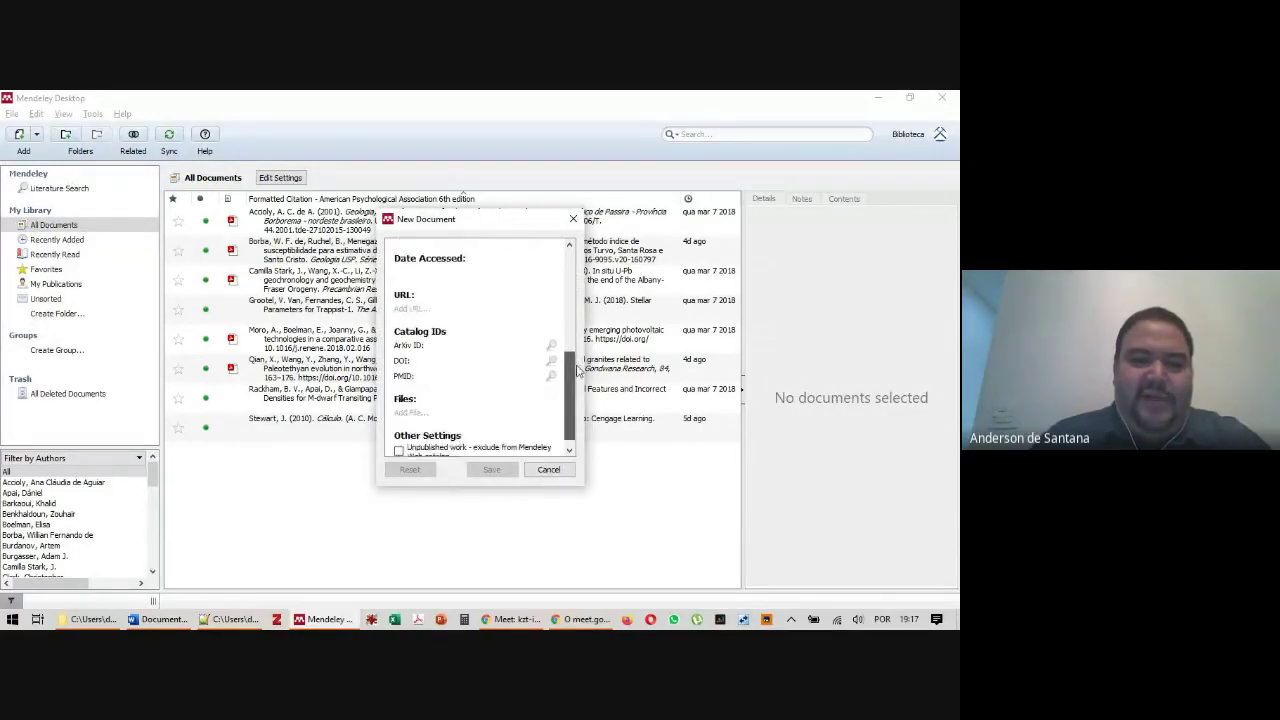
left_click(431, 350)
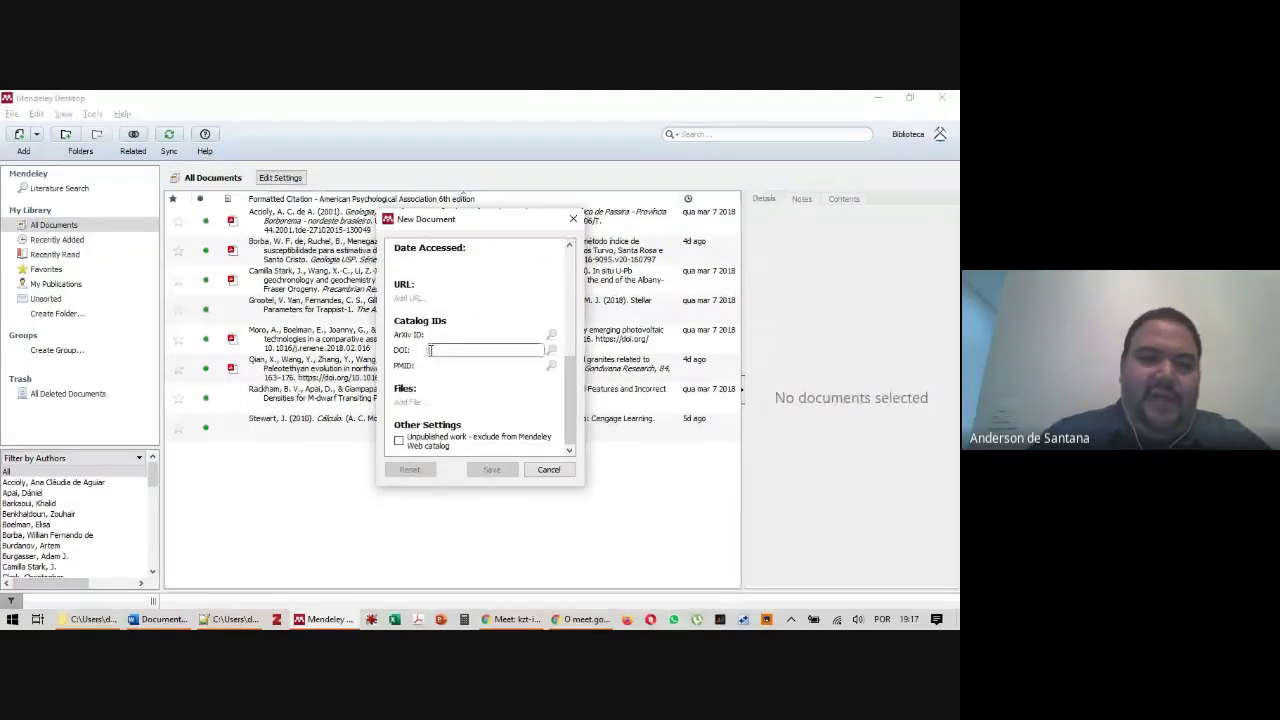
key("ctrl+v")
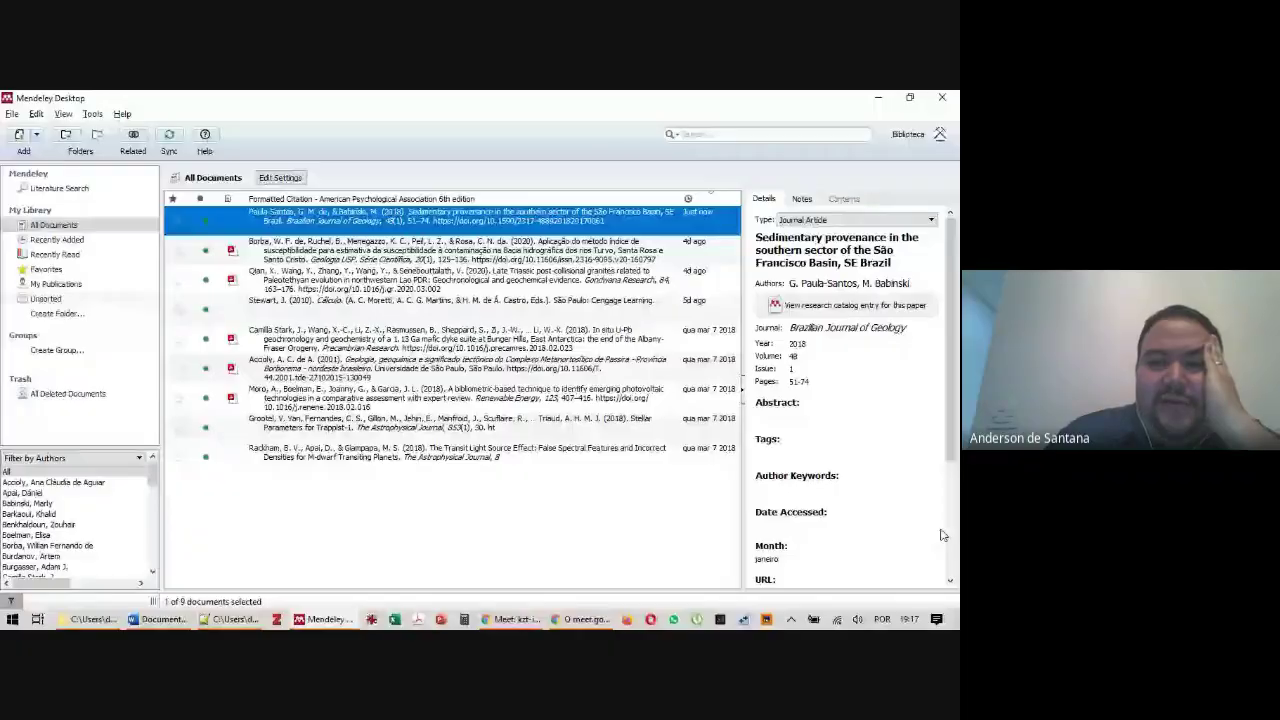
left_click(818, 258)
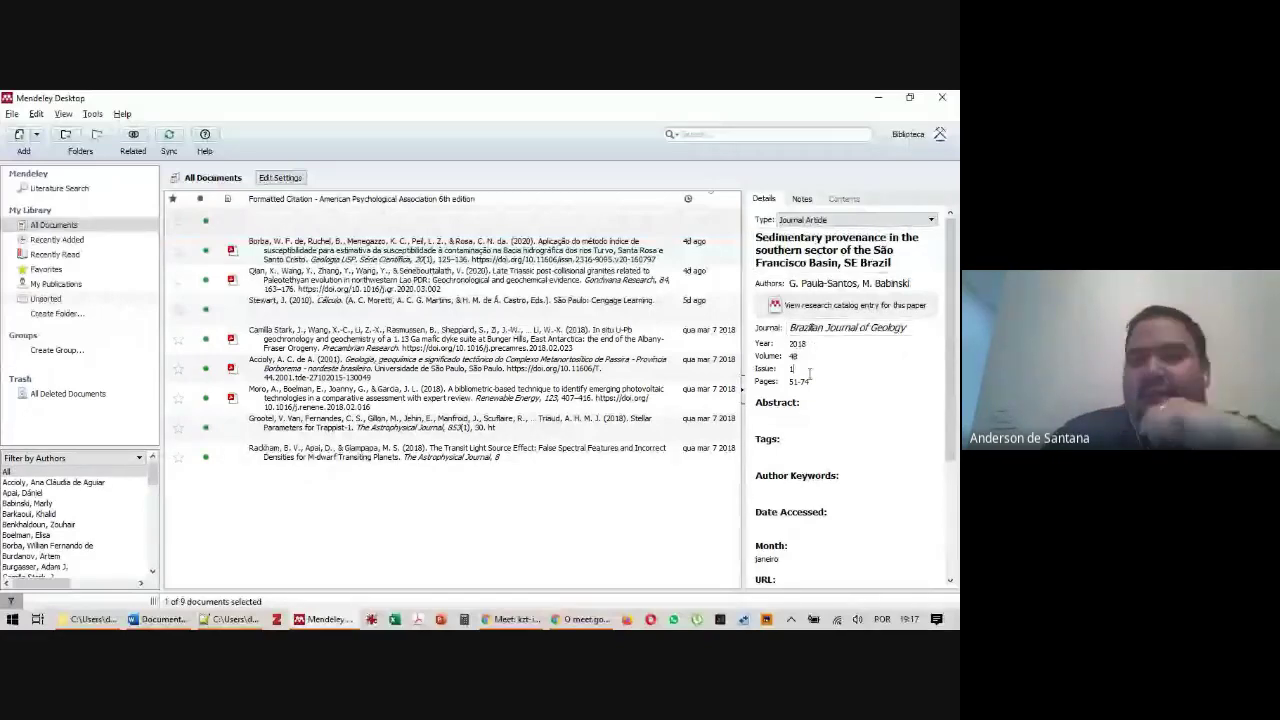
scroll(950, 423, "down", 3)
scroll(955, 423, "up", 1)
left_click_drag(955, 423, 958, 305)
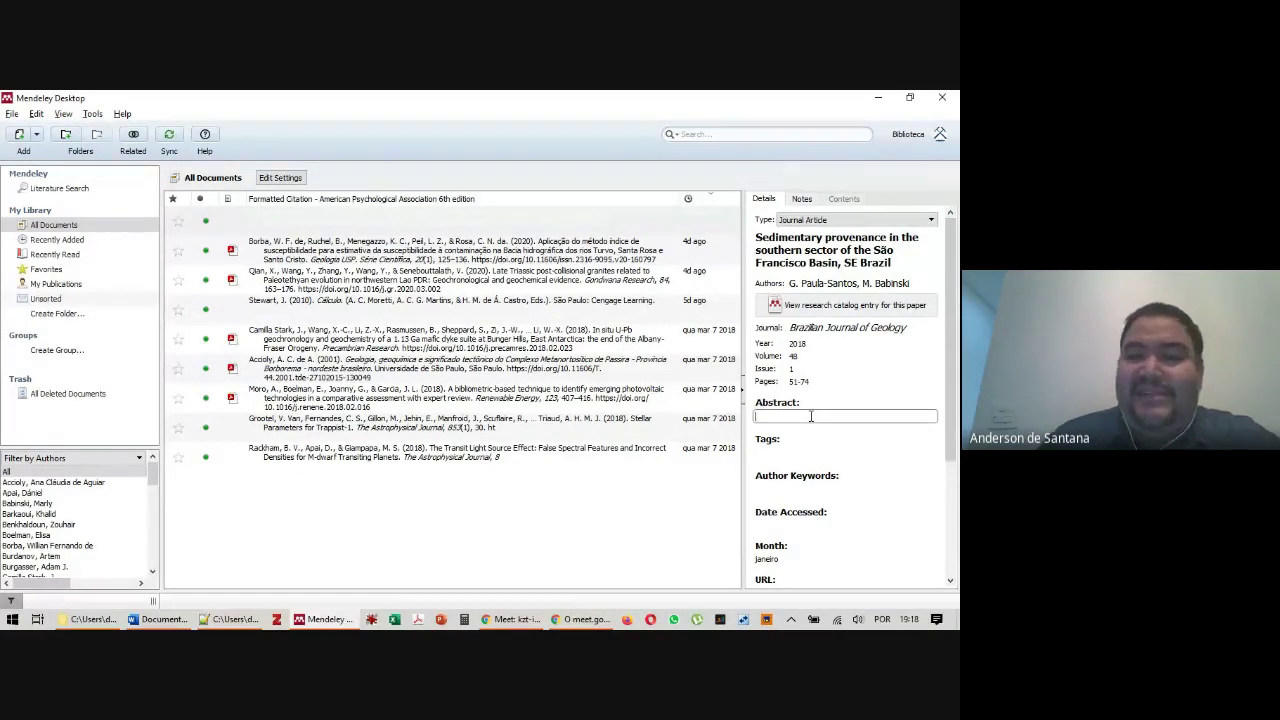
scroll(811, 416, "down", 3)
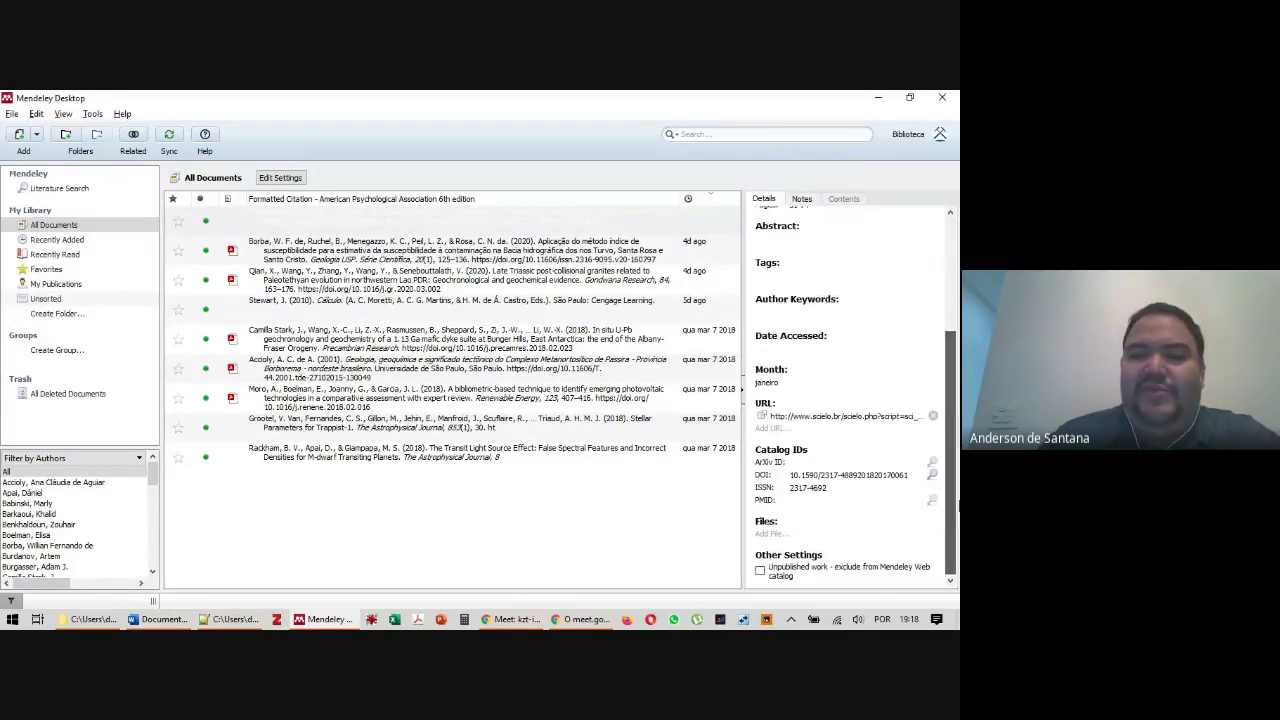
left_click(375, 567)
left_click(313, 221)
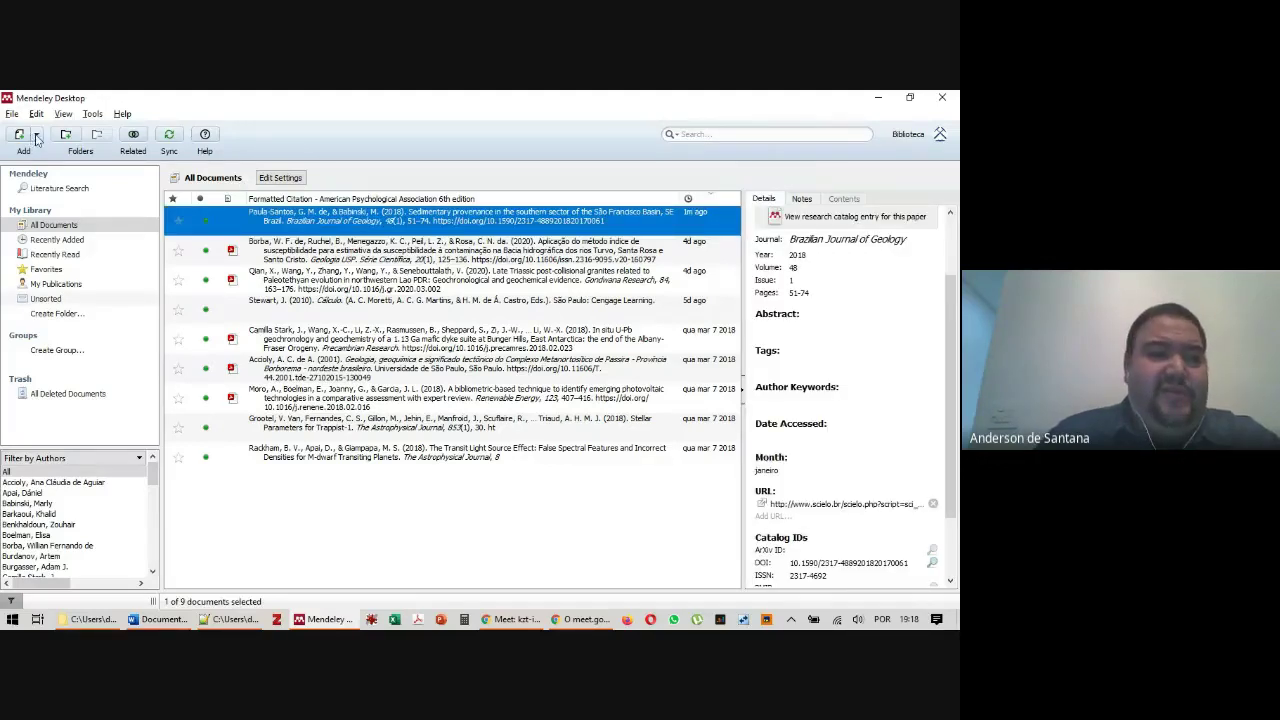
Select all nine references and choose File > Export for them
left_click(11, 114)
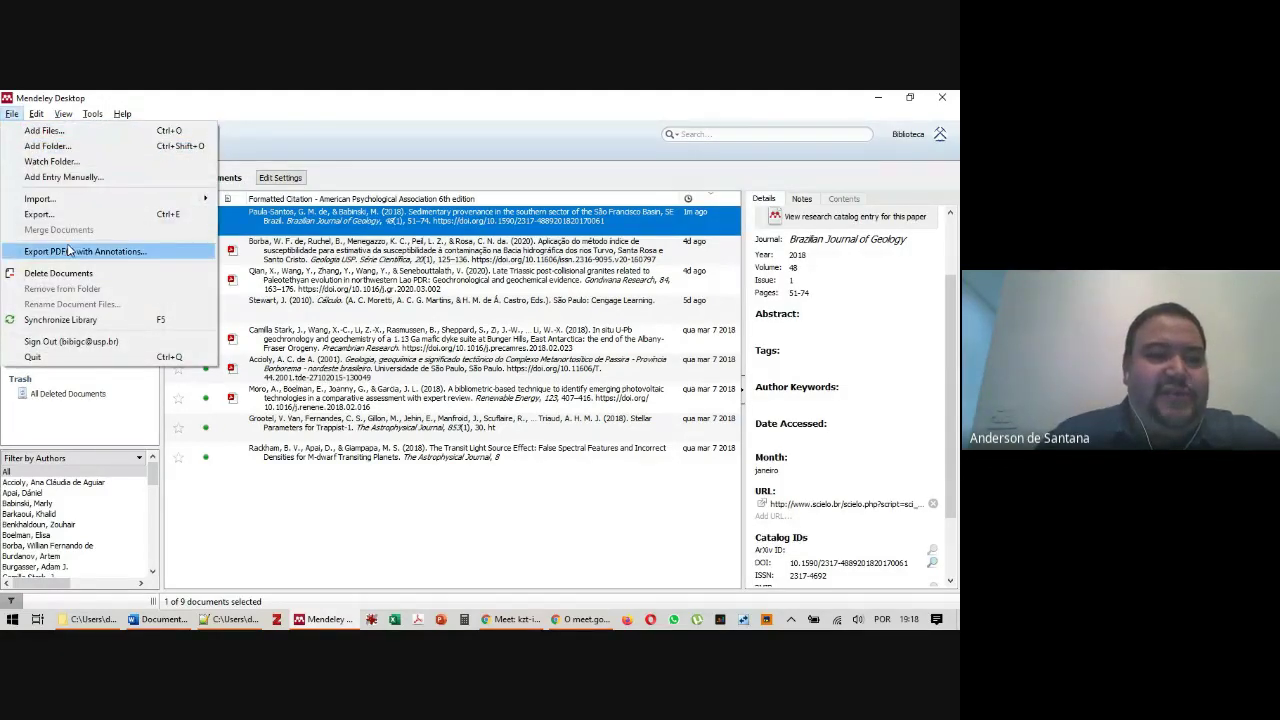
left_click(398, 123)
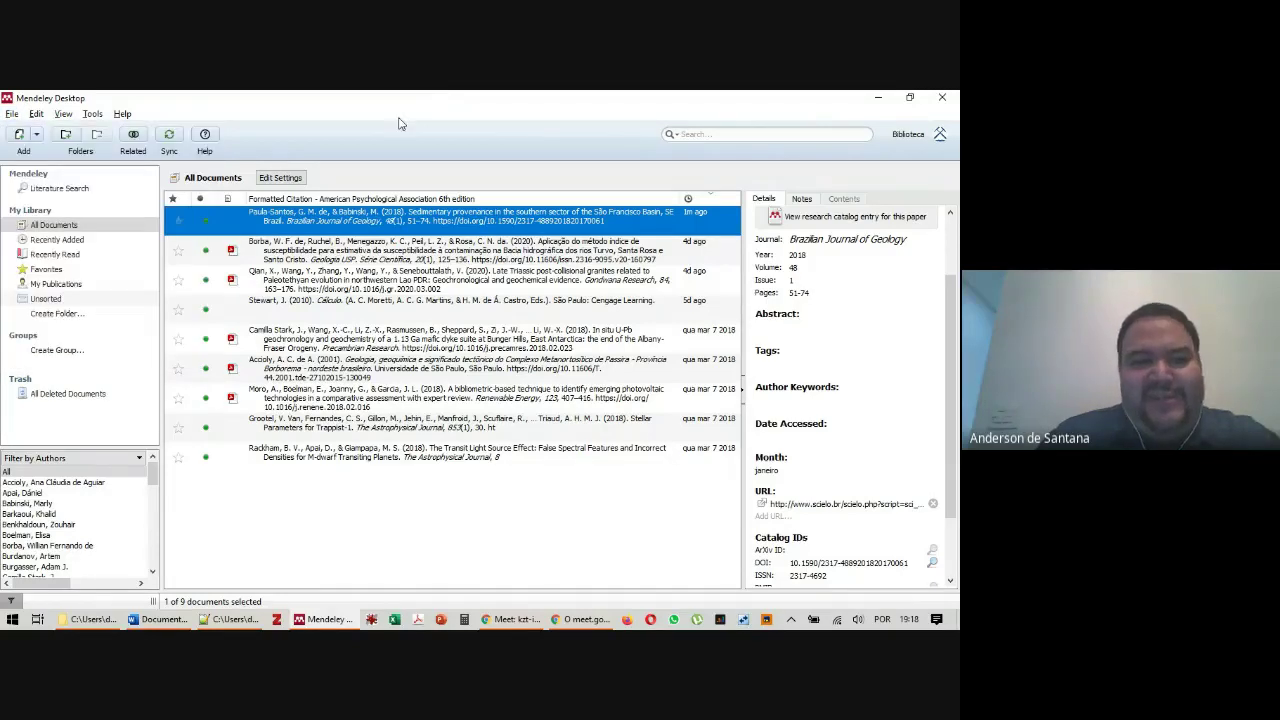
left_click(316, 467, "shift")
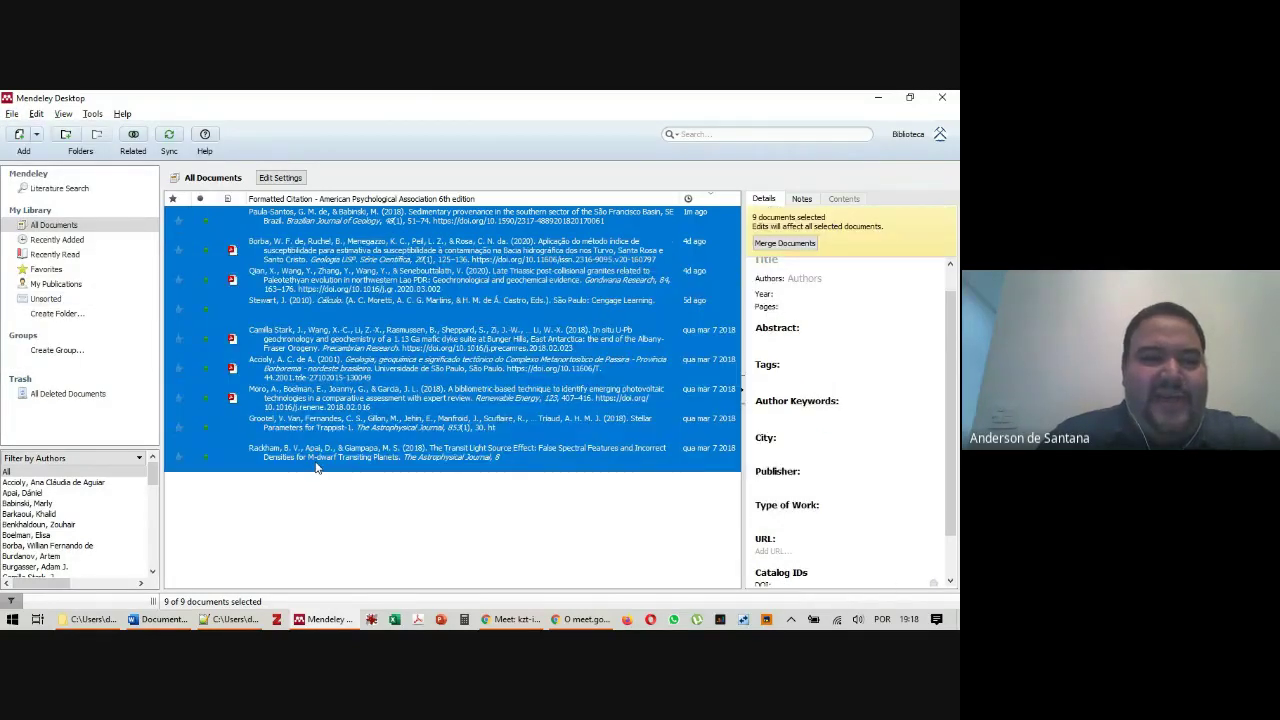
left_click(11, 114)
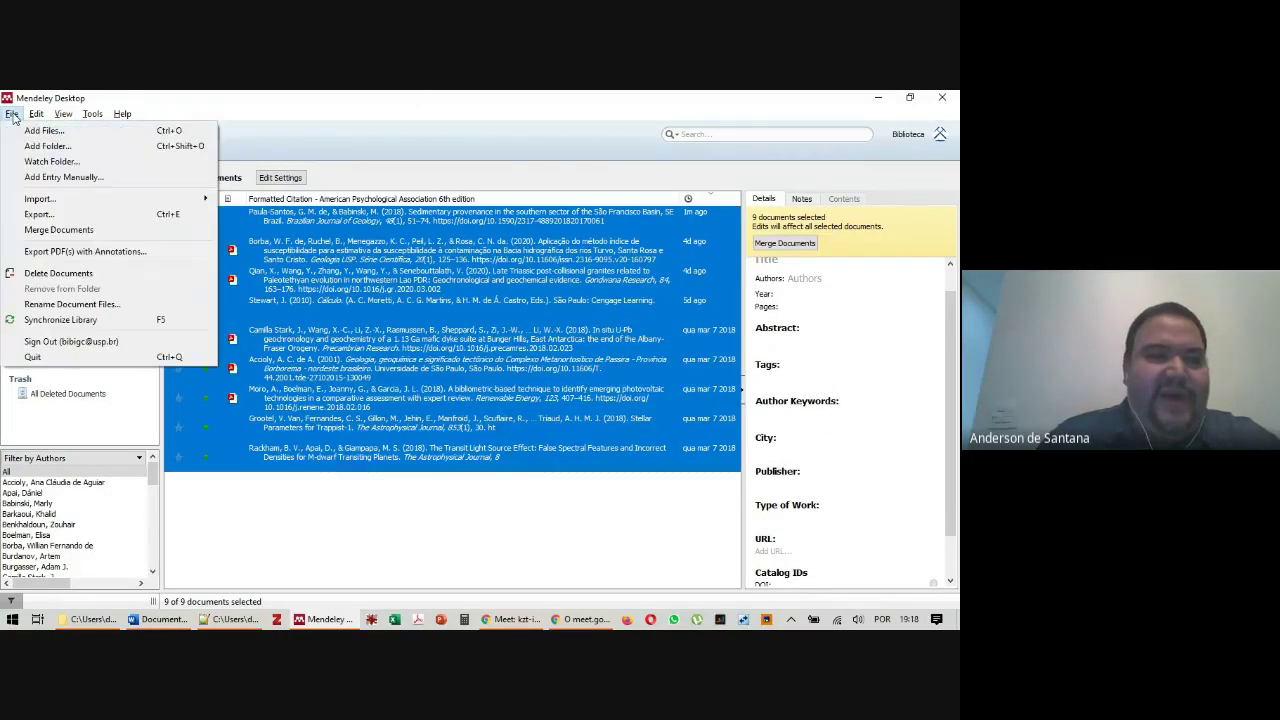
left_click(68, 220)
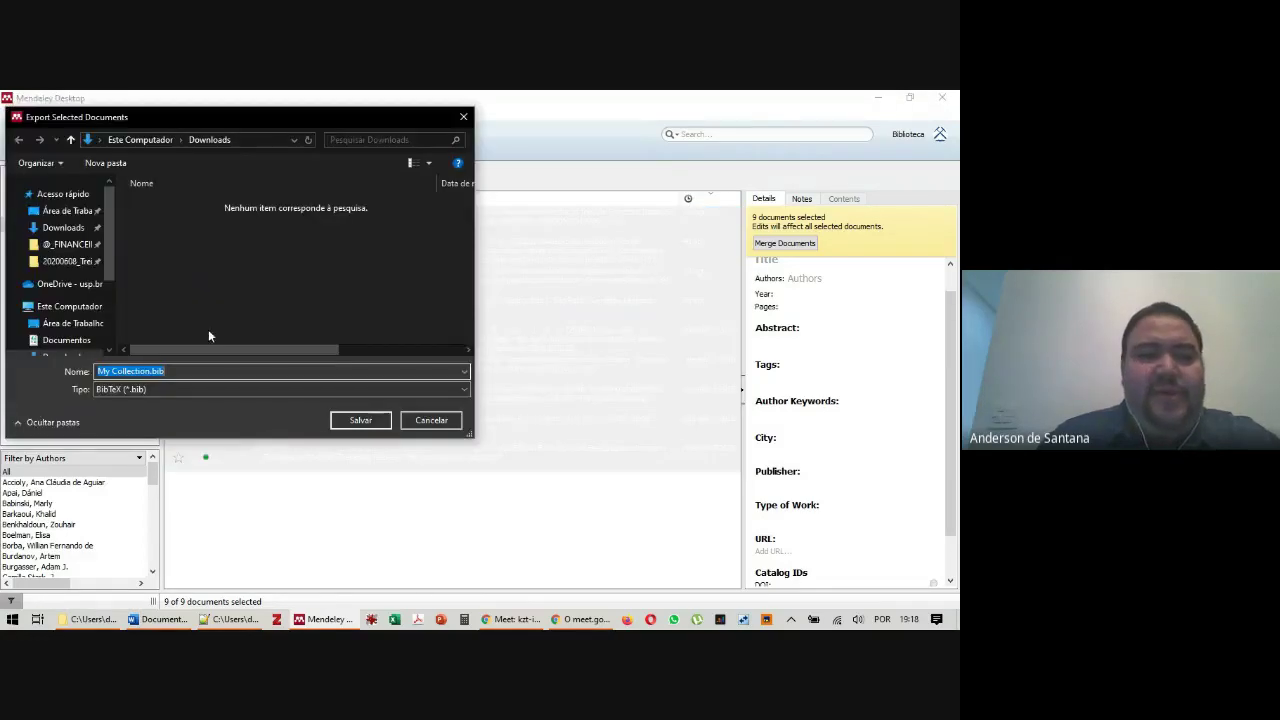
Review the BibTeX, RIS and EndNote XML formats, keep BibTeX, and cancel the export
left_click(157, 389)
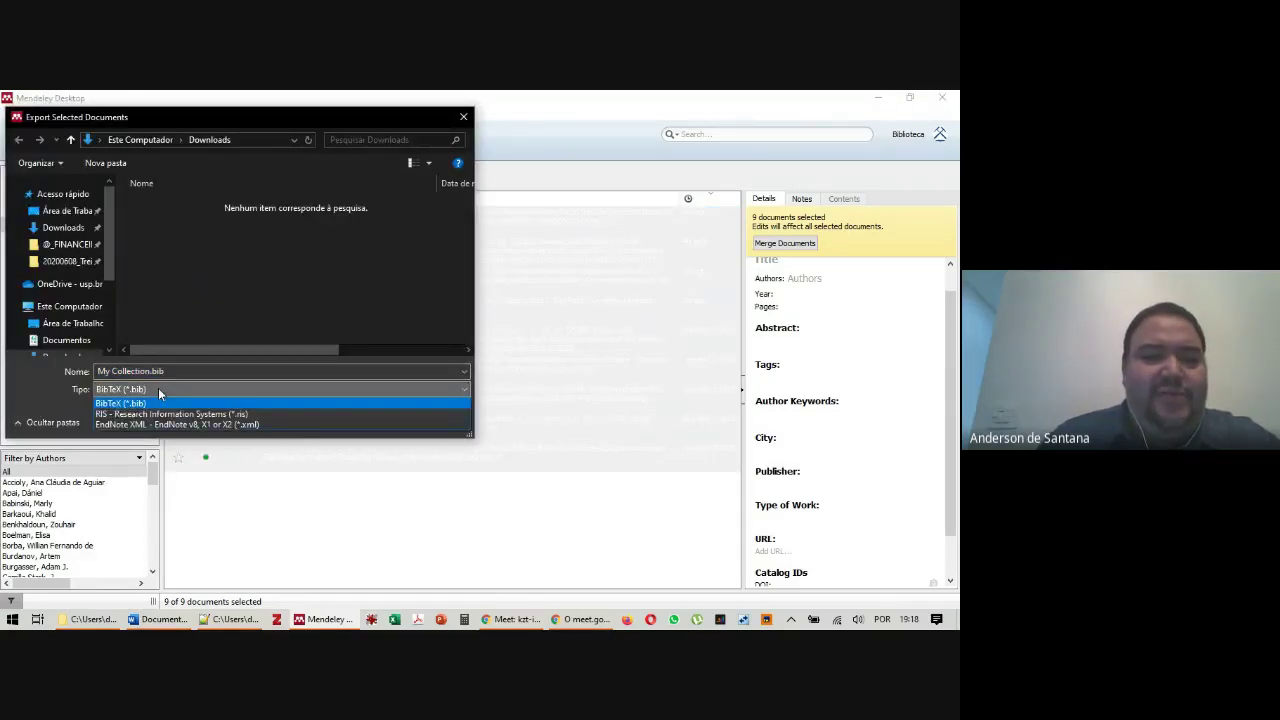
left_click(417, 366)
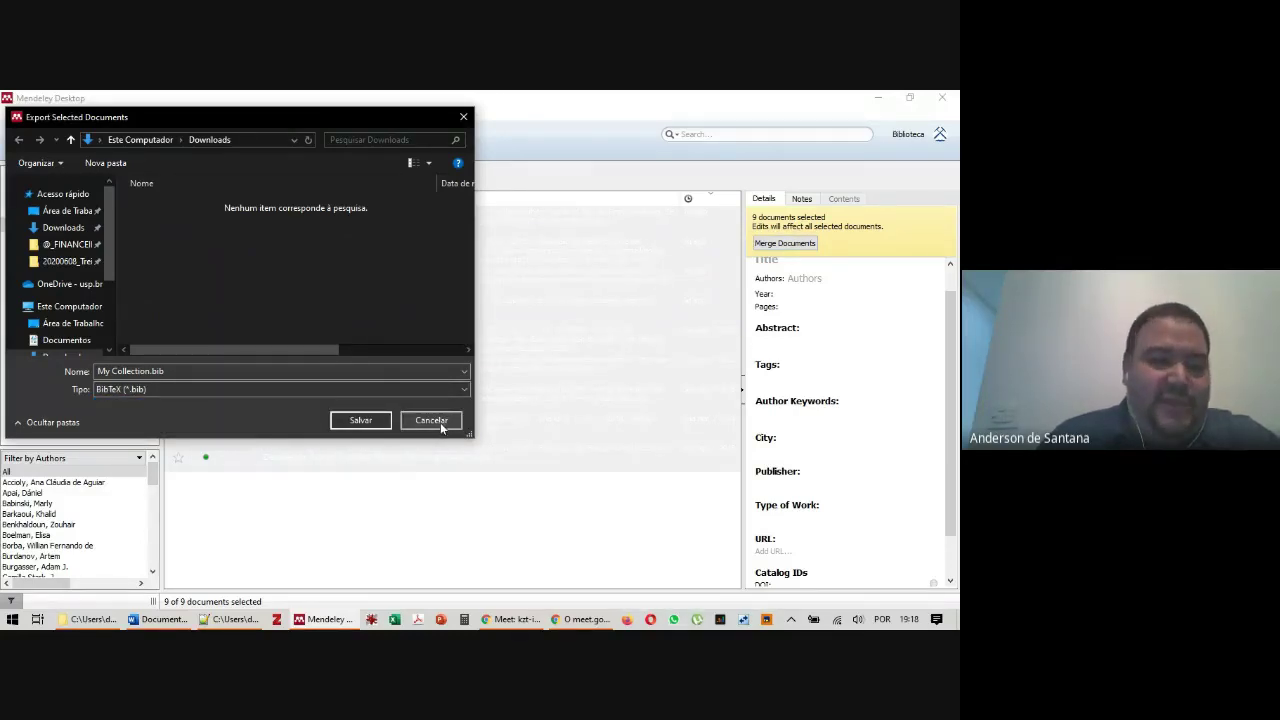
left_click(440, 422)
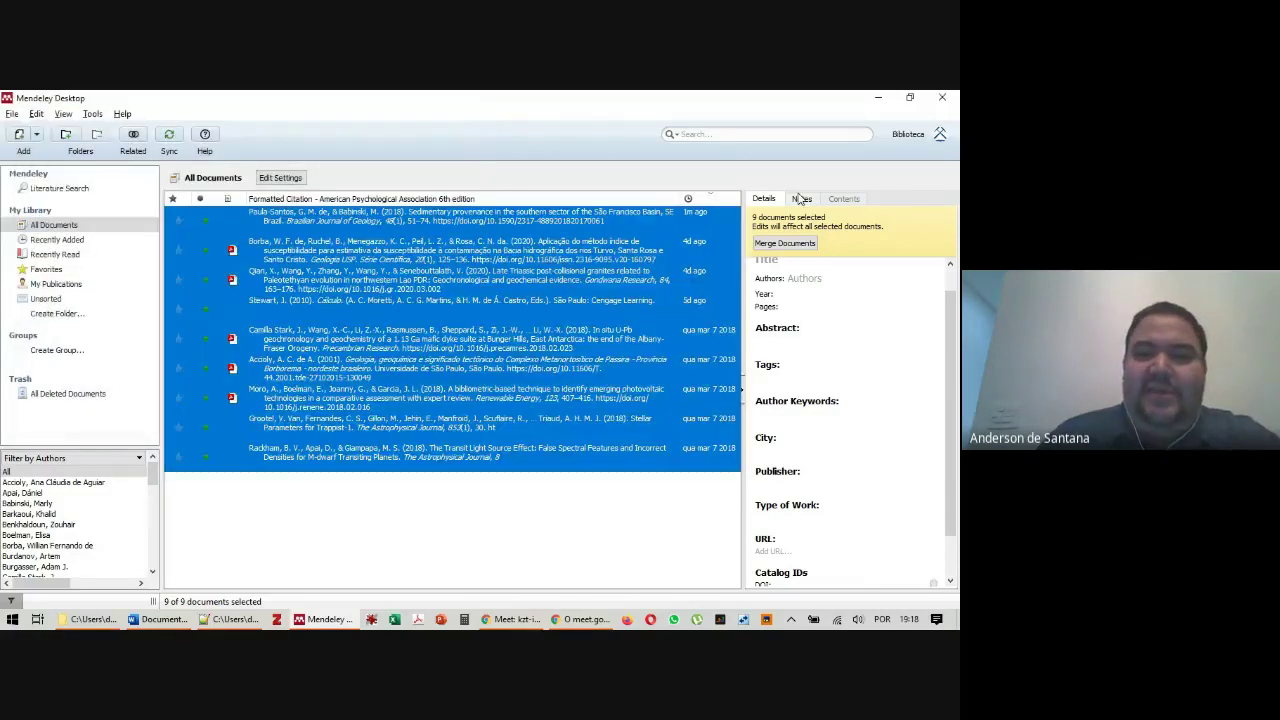
Deselect the references, run File > Synchronize Library, then open the Windows Start menu
left_click(594, 549)
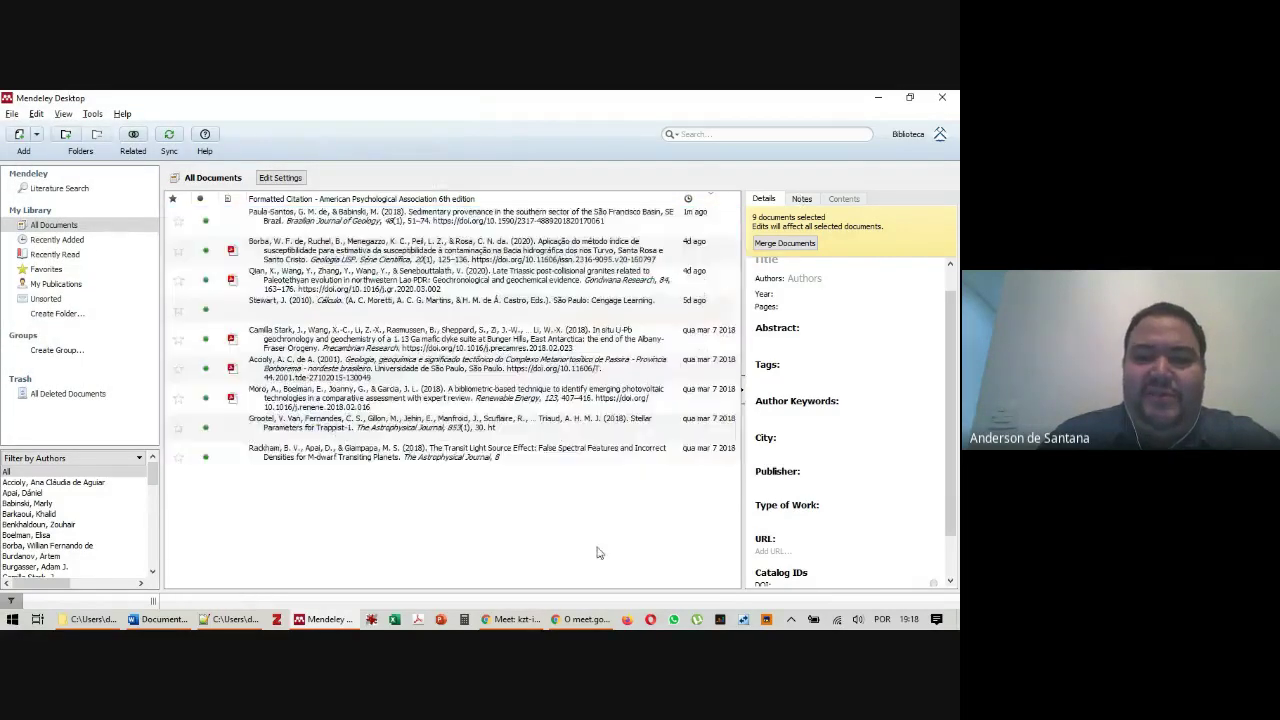
left_click(12, 115)
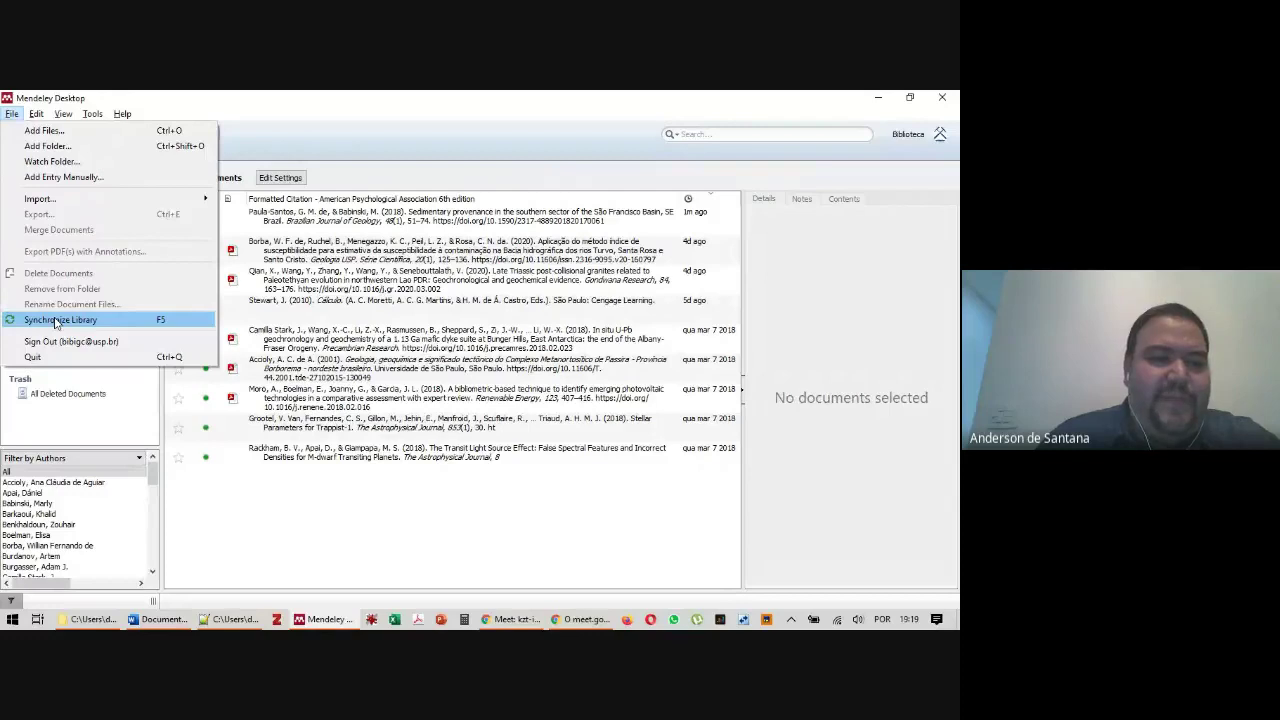
left_click(55, 320)
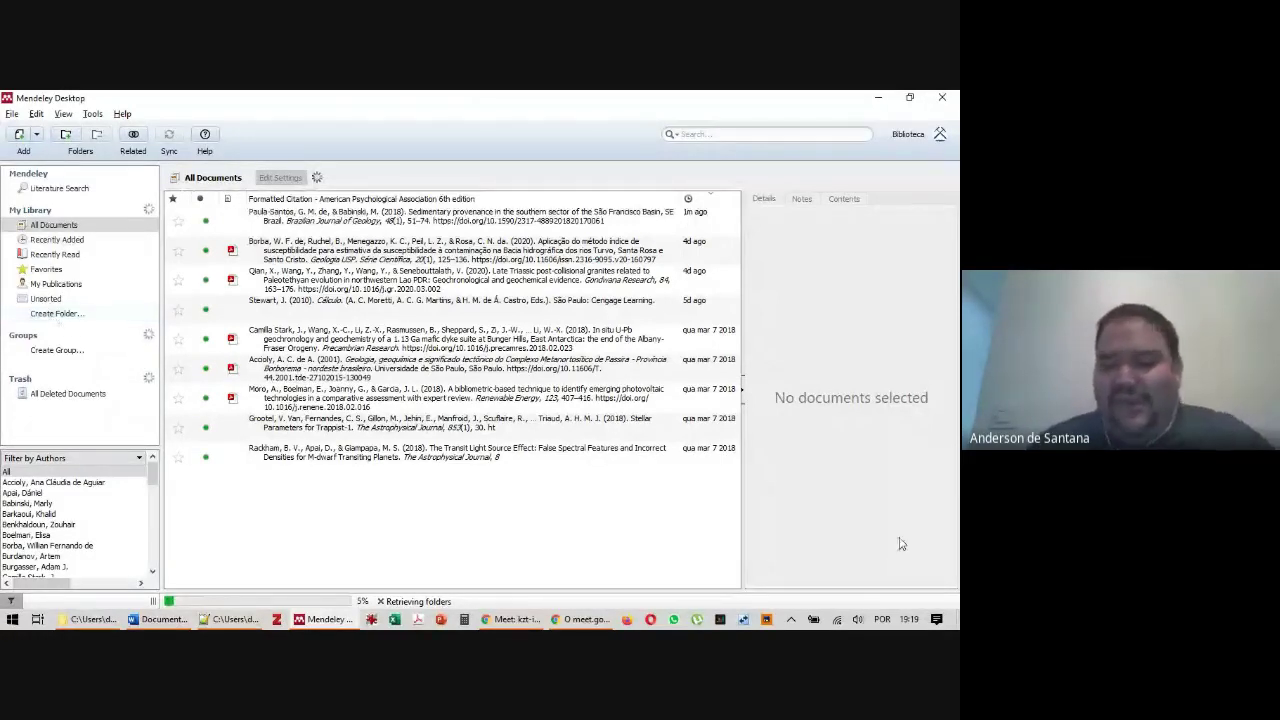
left_click(790, 619)
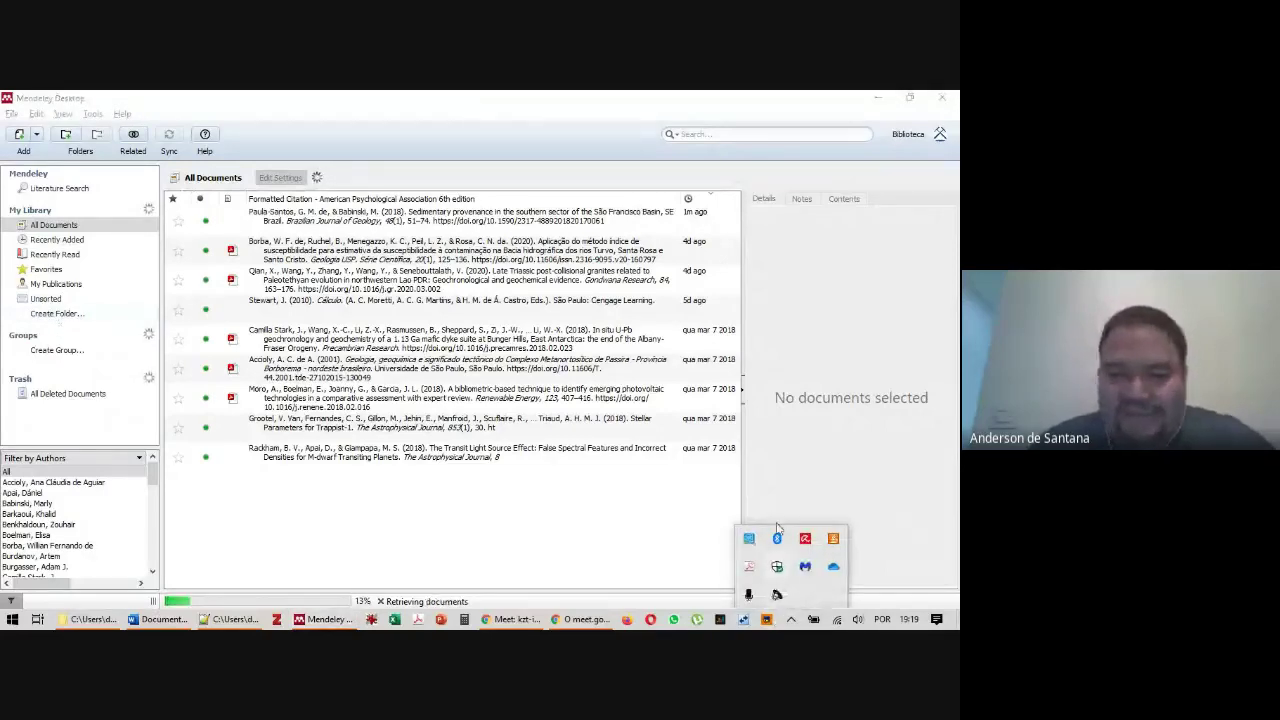
left_click(14, 622)
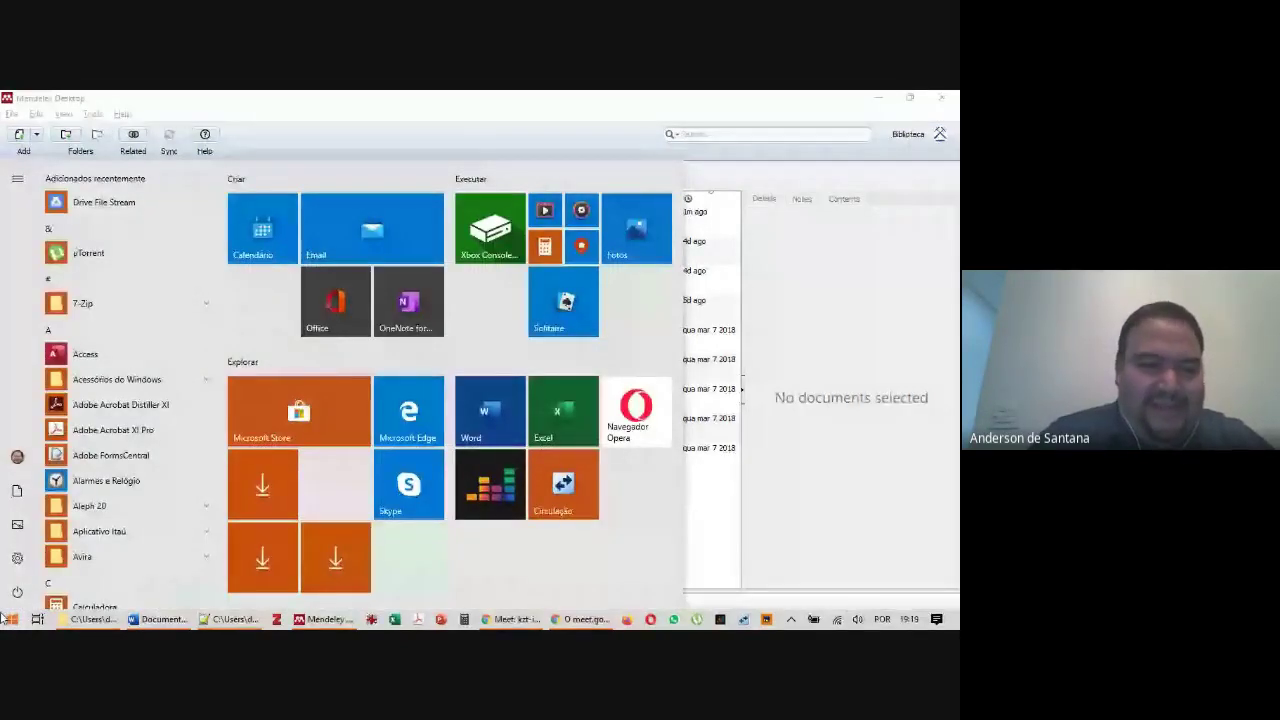
Search the Start menu for 'cisco' and launch Cisco AnyConnect Secure Mobility Client
type("vpn")
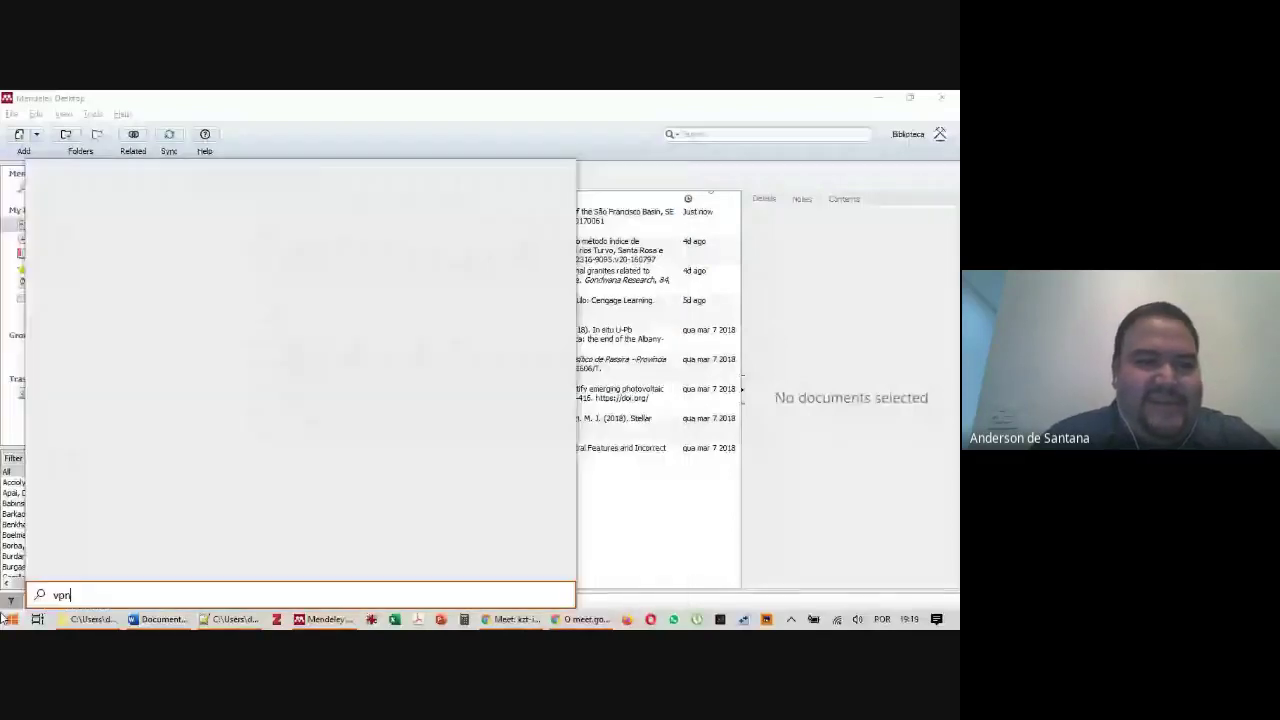
key("BackSpace")
key("BackSpace")
key("BackSpace")
type("c")
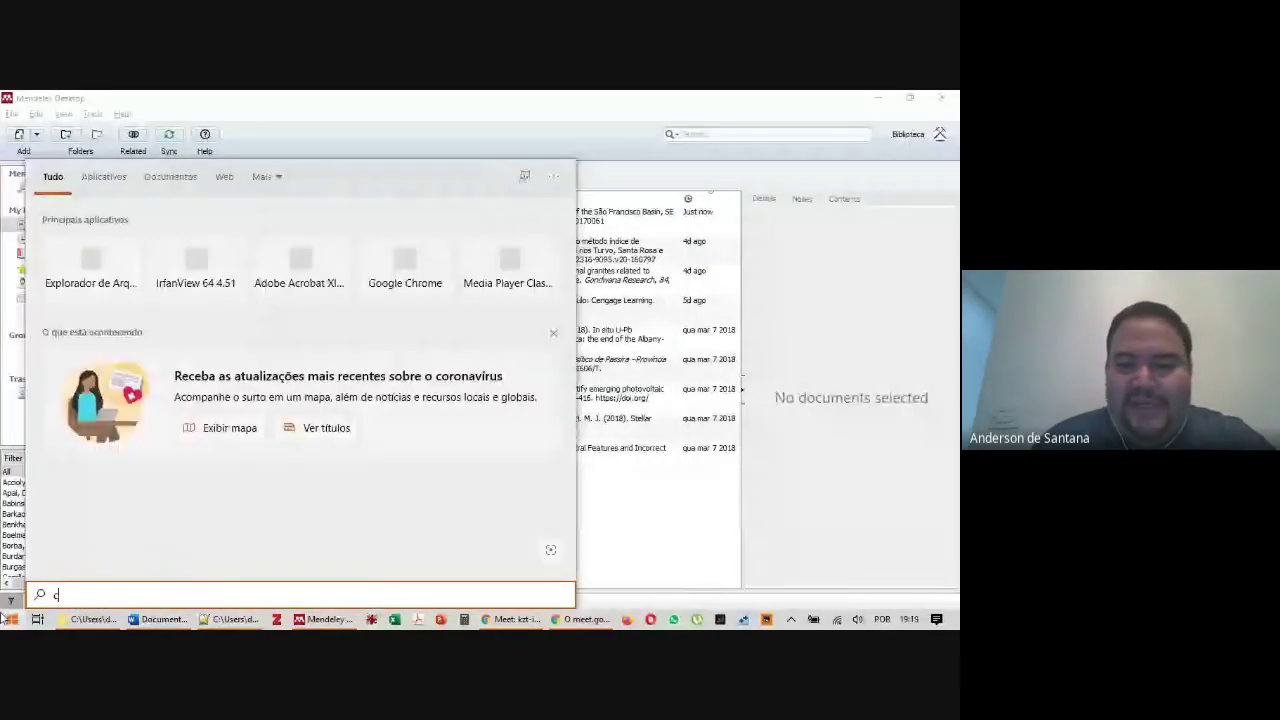
type("isco")
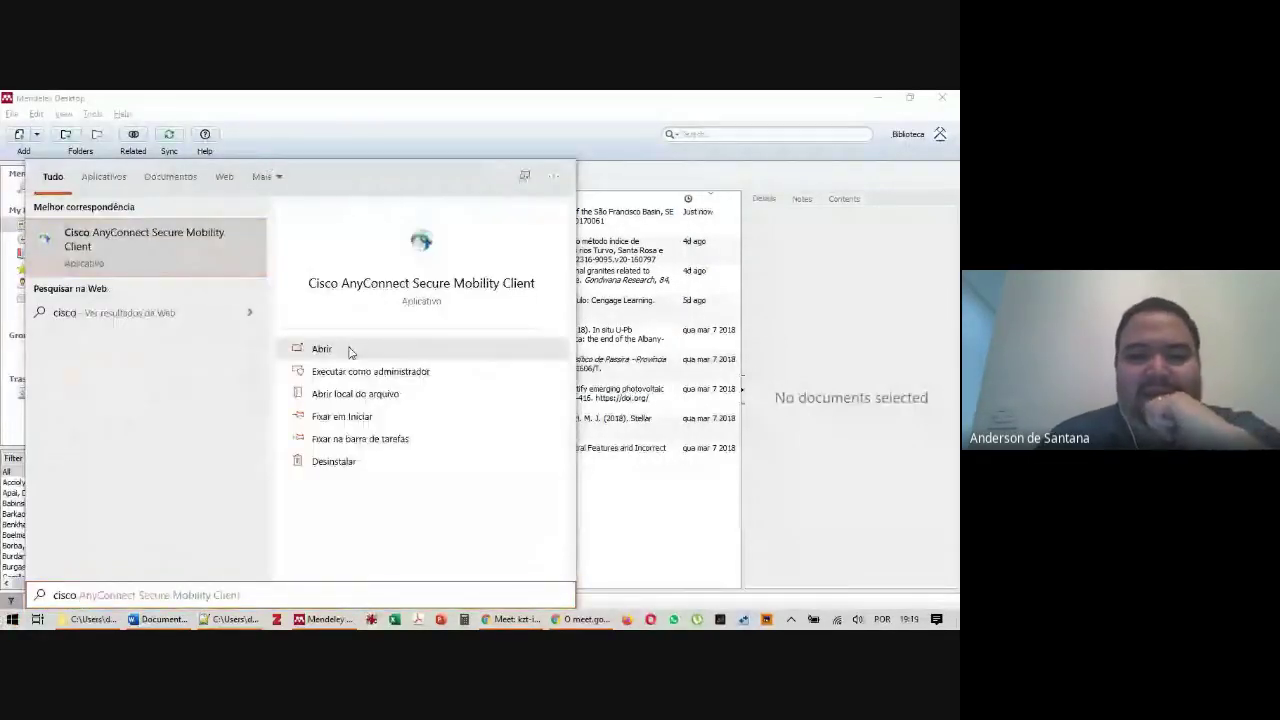
left_click(350, 350)
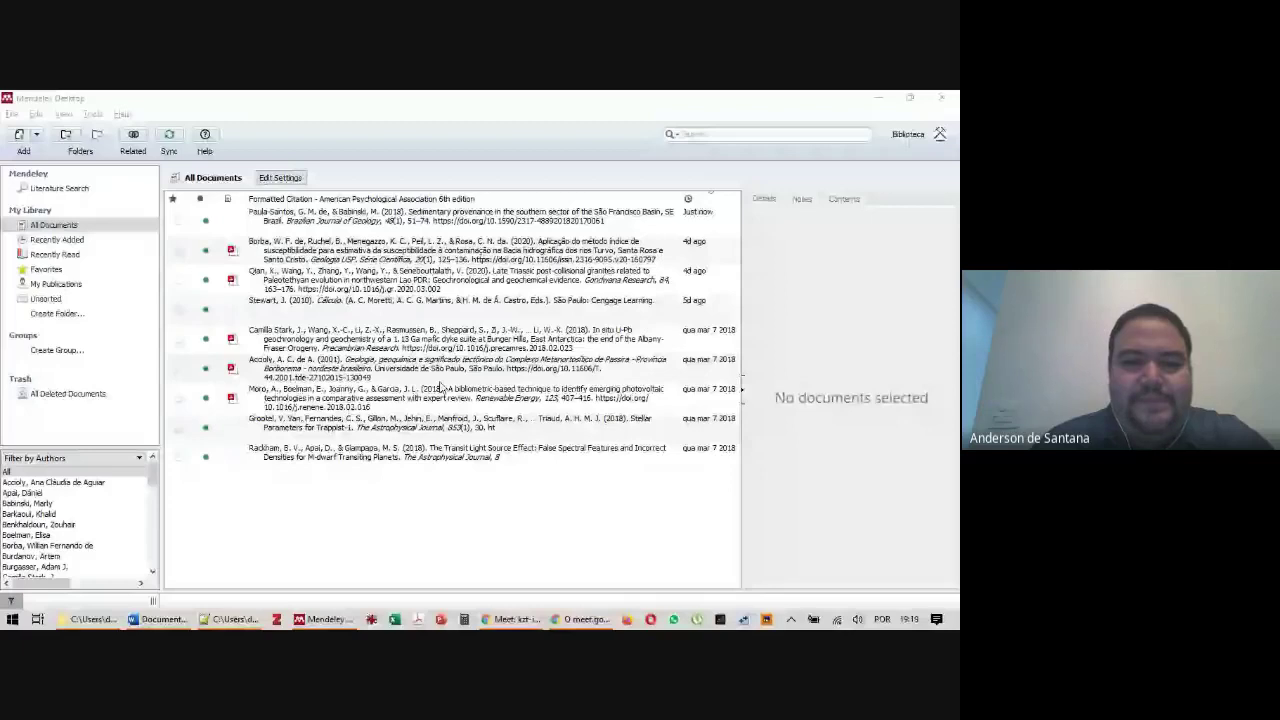
Connect to the university VPN with the account password and accept the usage notice
key("Return")
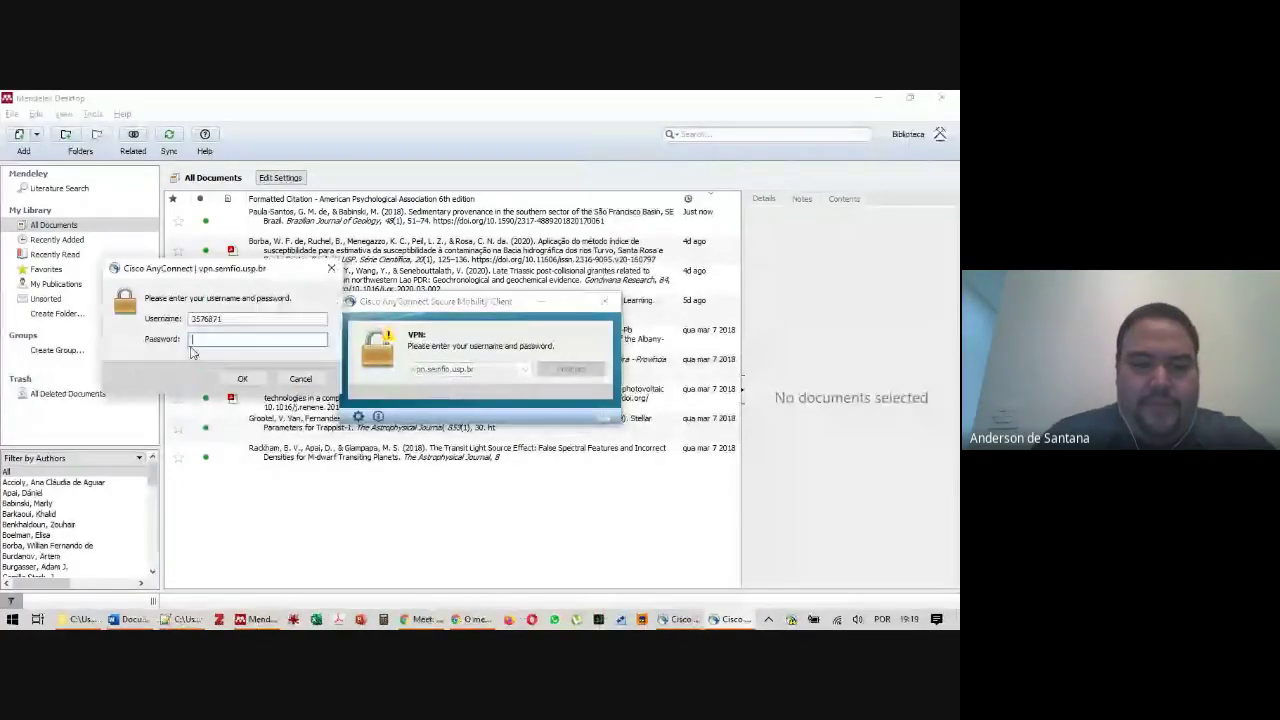
type("***************")
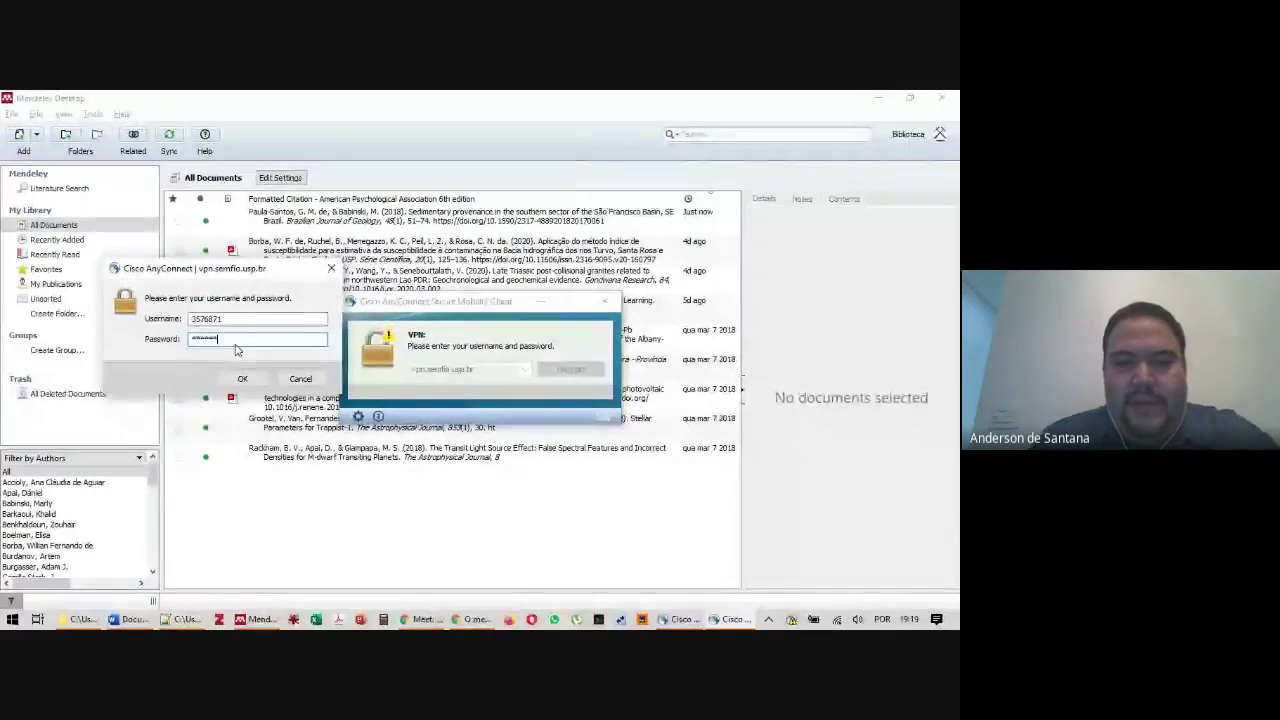
key("Return")
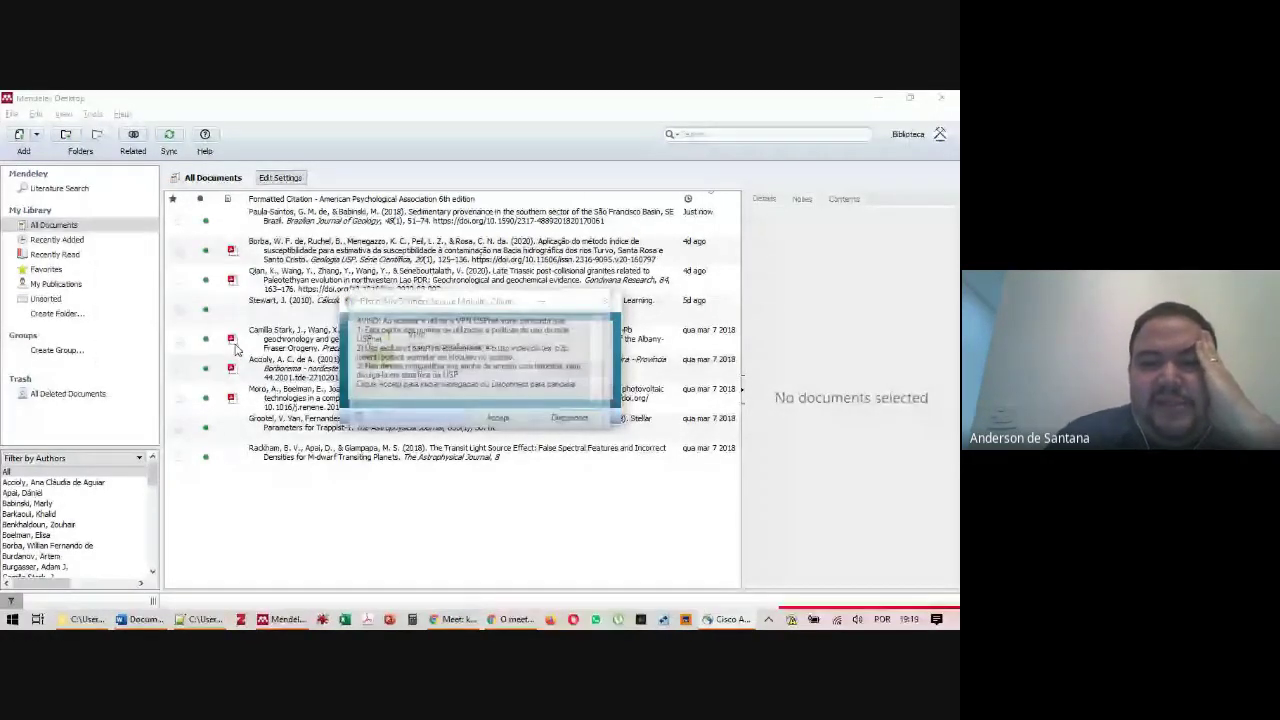
left_click(497, 418)
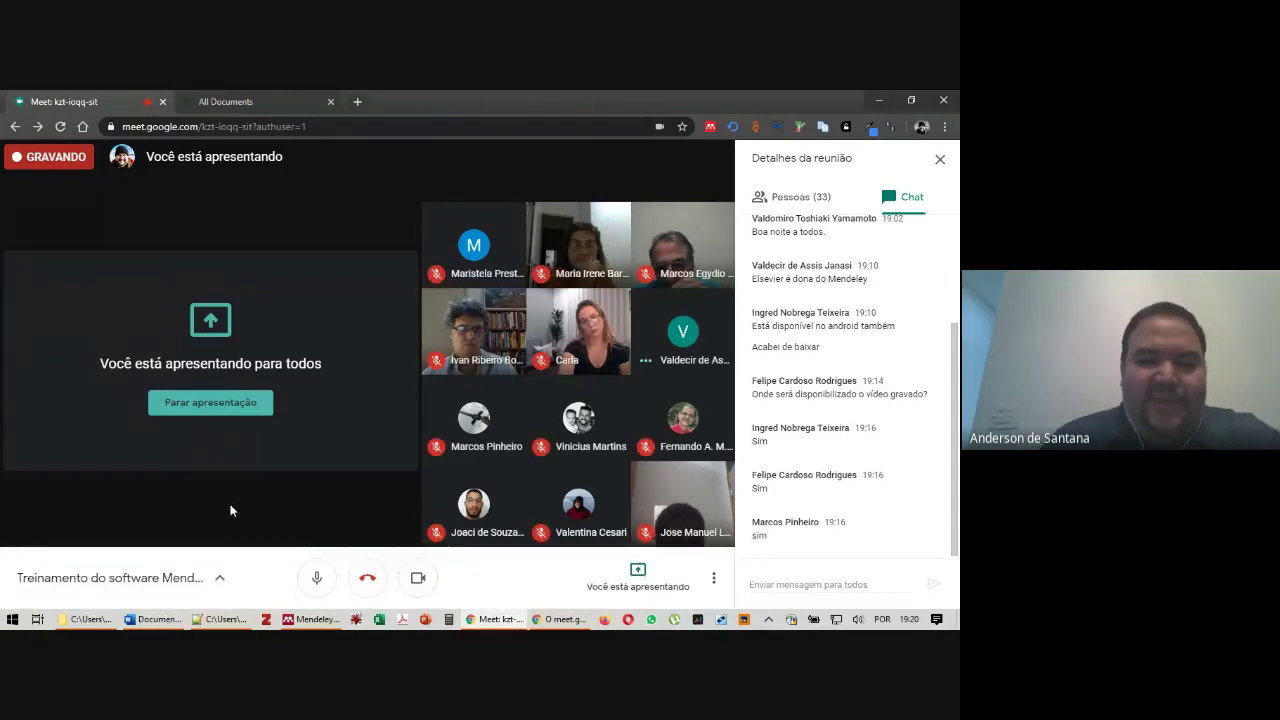
Close the 'Detalhes da reunião' chat panel in Google Meet
left_click(940, 159)
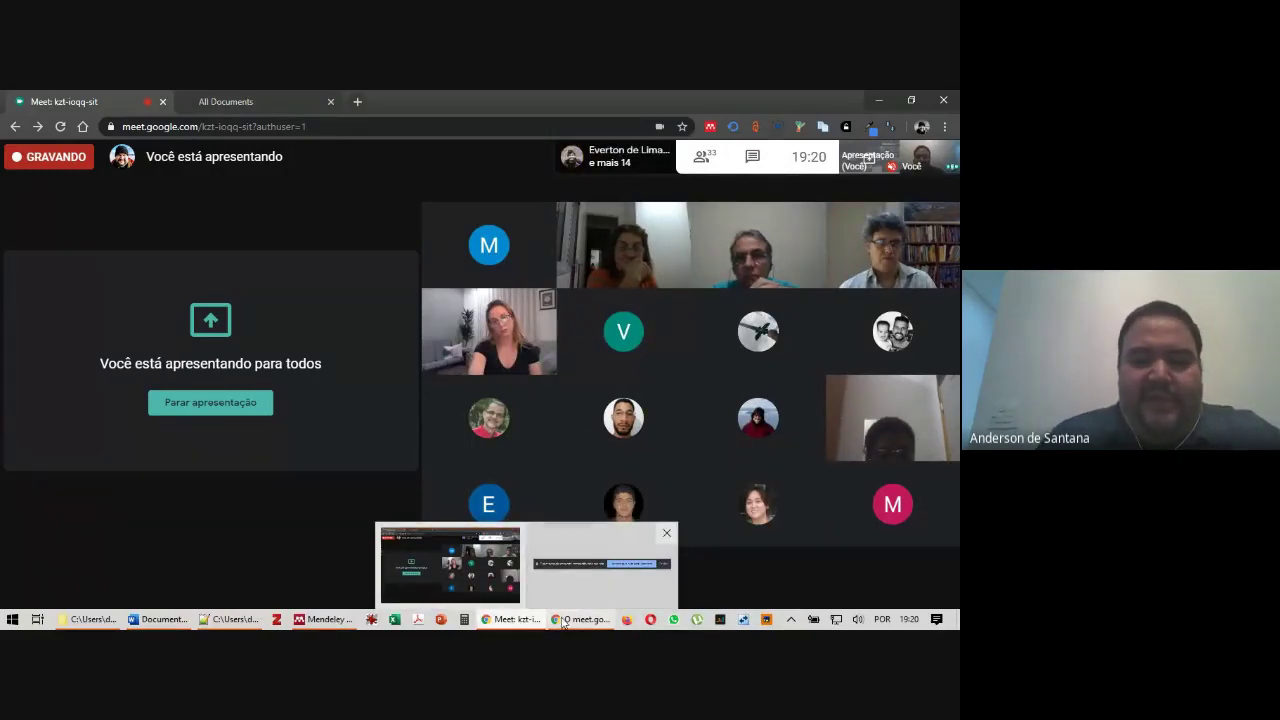
Start a blank Add Entry Manually reference form and scroll it down to Catalog IDs
left_click(322, 619)
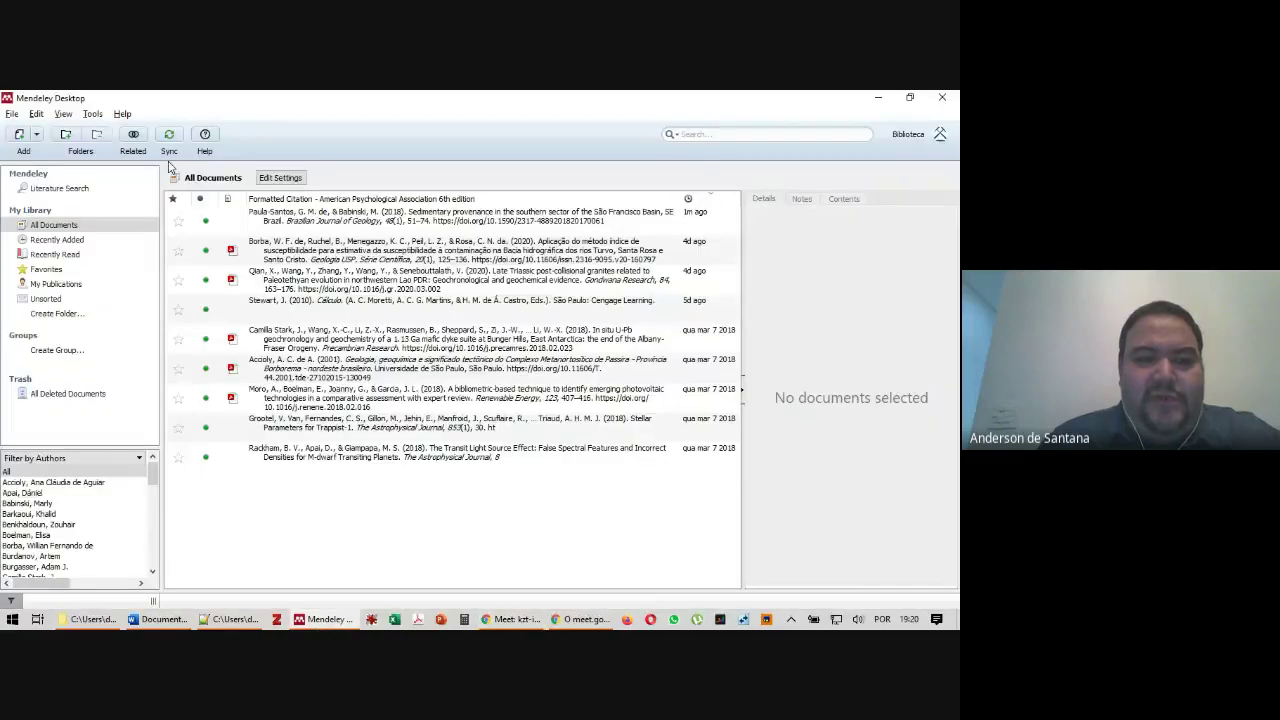
left_click(286, 216)
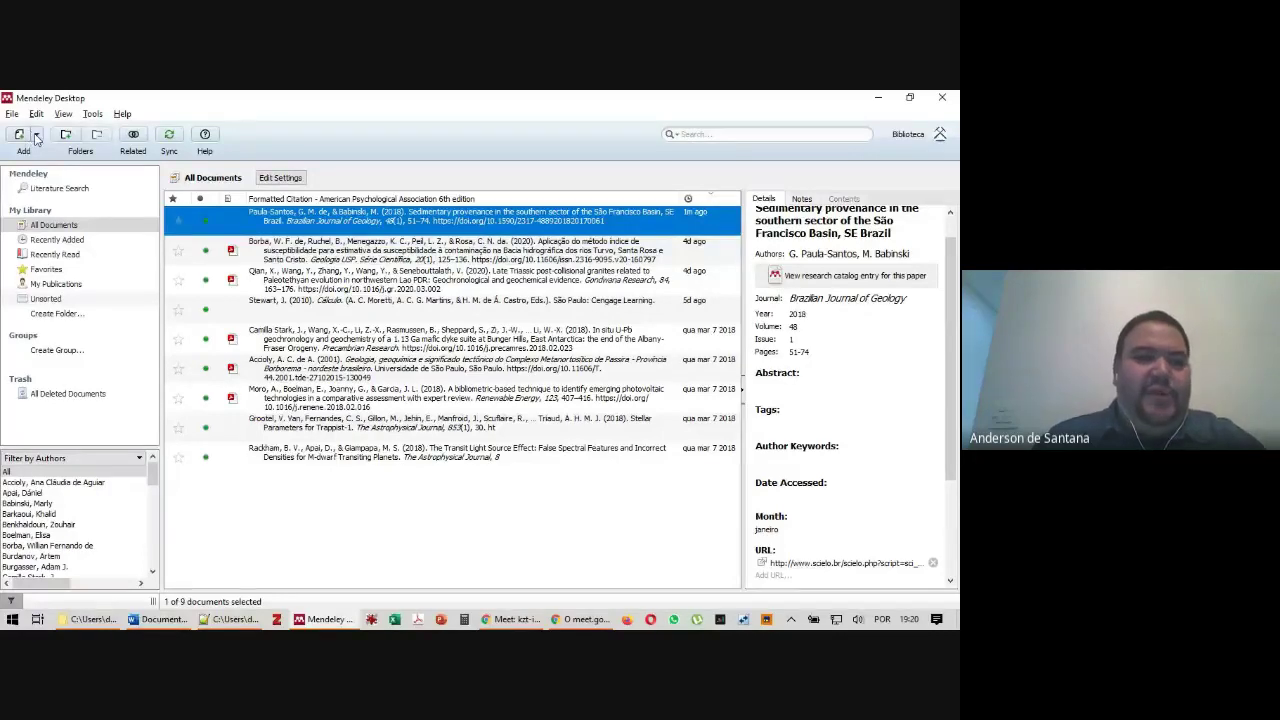
left_click(37, 137)
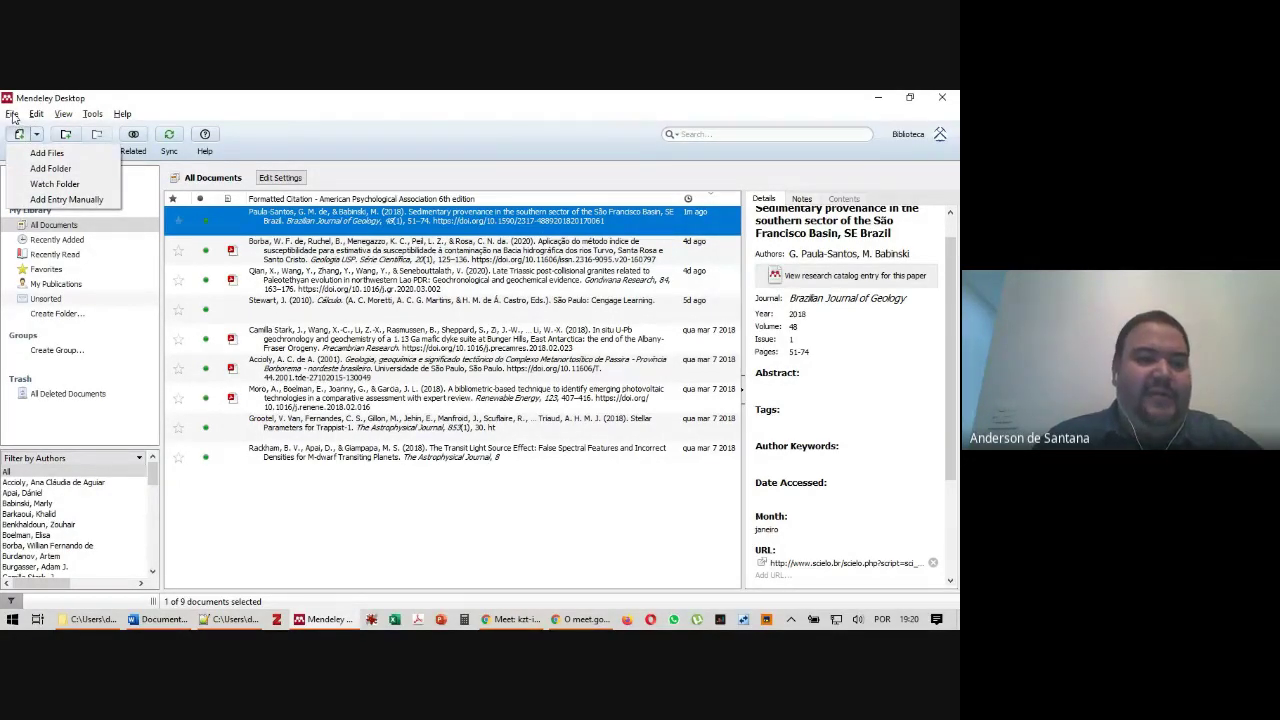
left_click(37, 138)
left_click(37, 139)
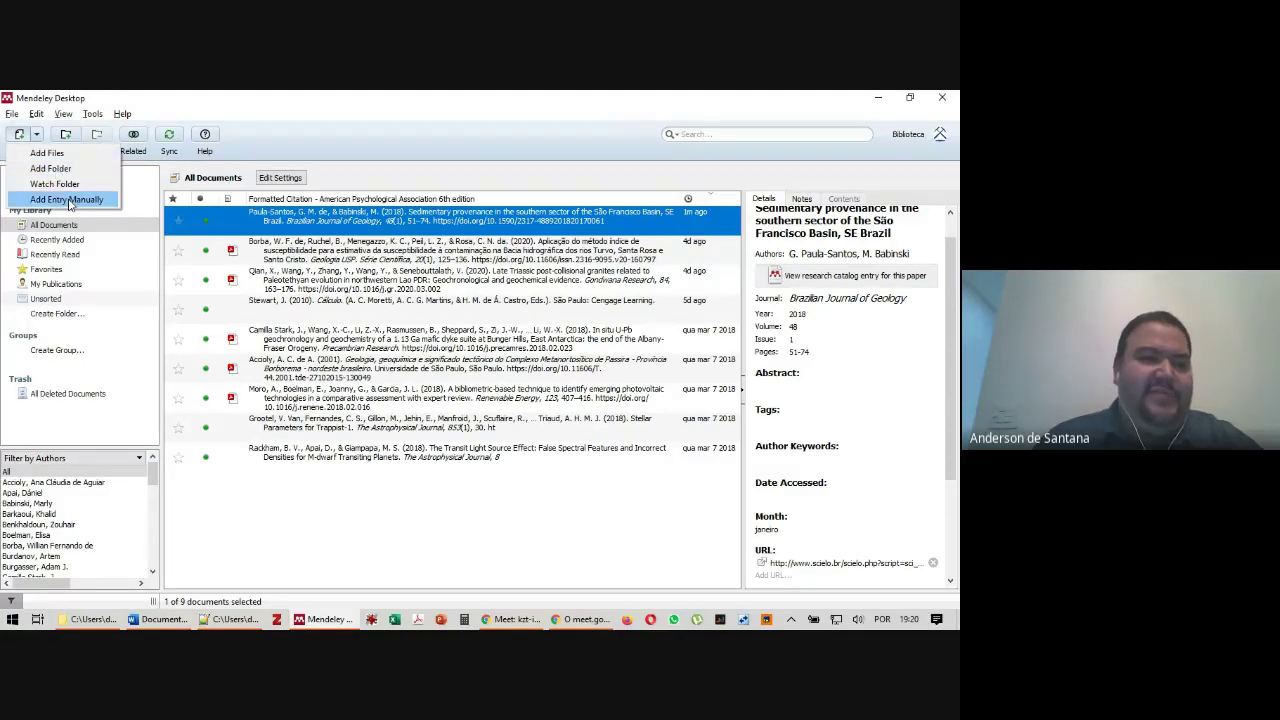
left_click(66, 199)
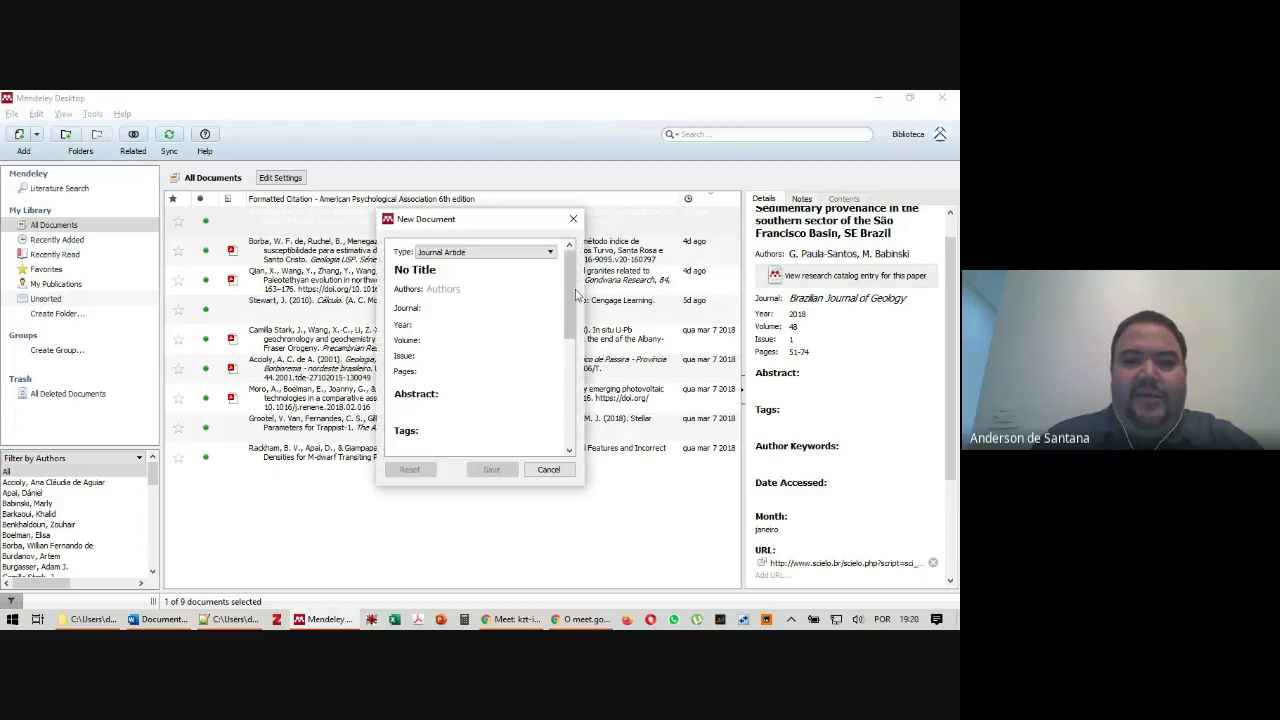
left_click_drag(572, 295, 563, 474)
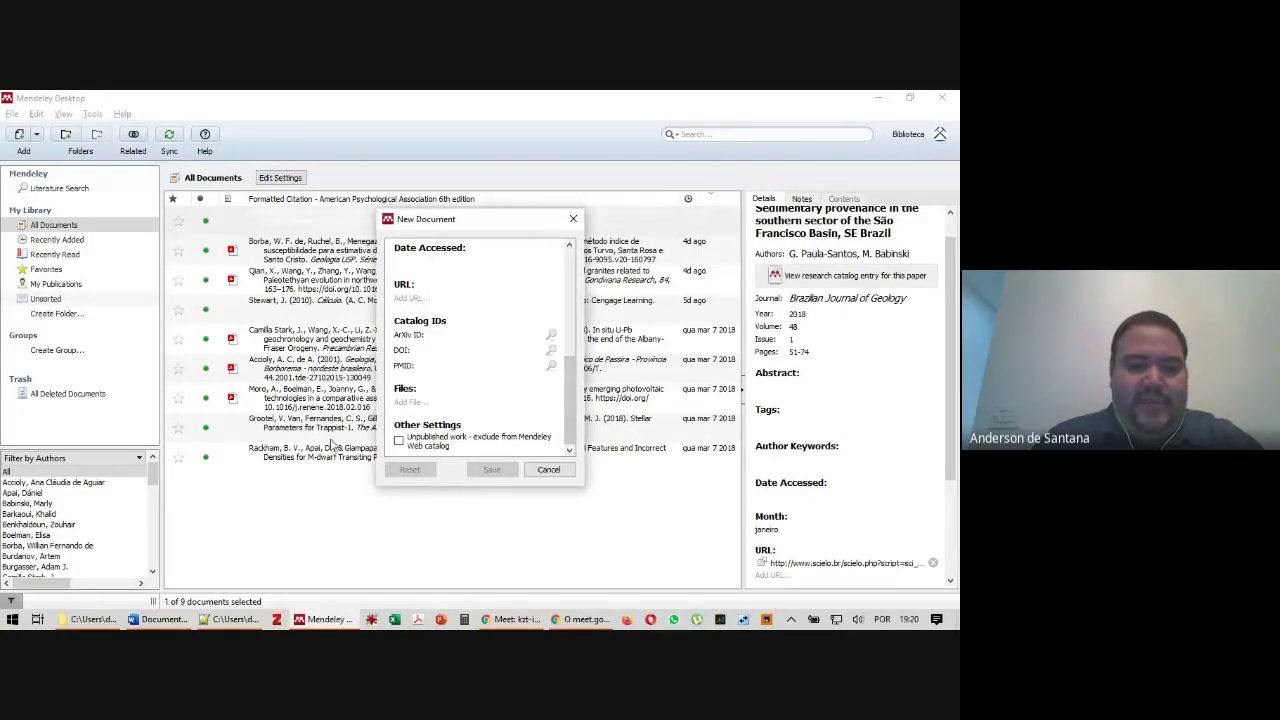
key("alt+Tab")
key("alt+Tab")
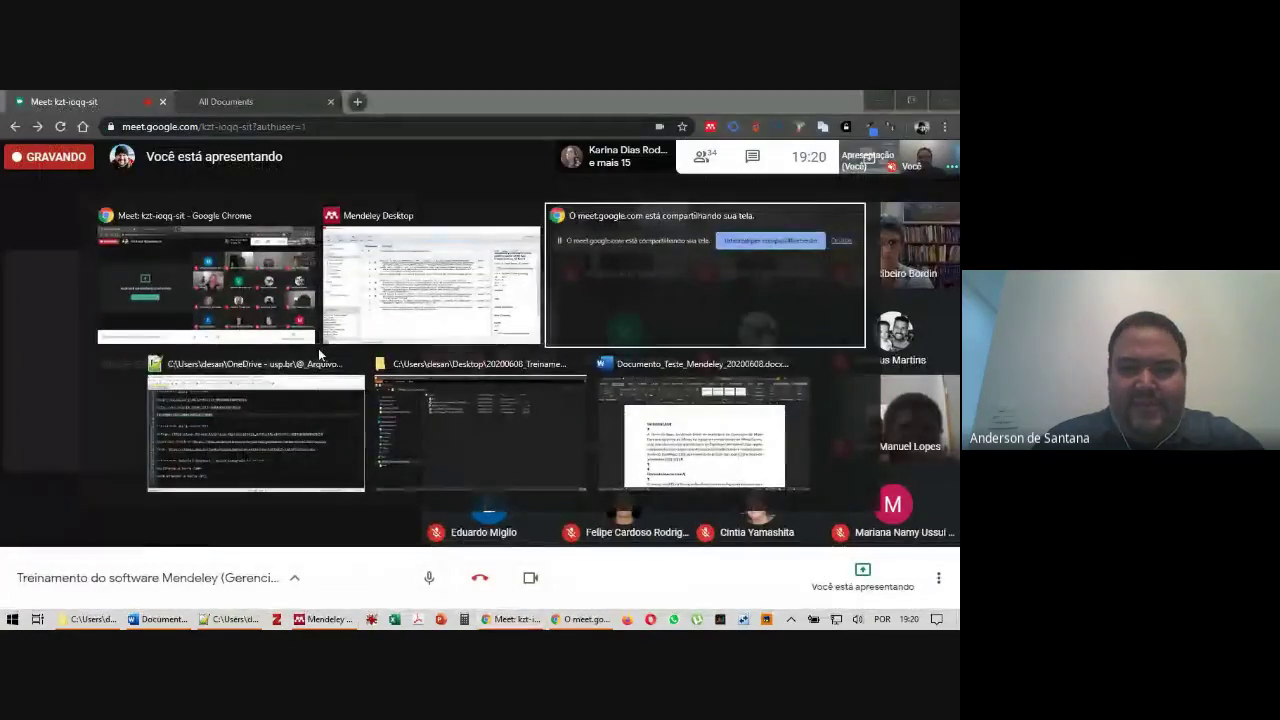
left_click(251, 398)
left_click_drag(317, 266, 12, 188)
left_click(105, 205)
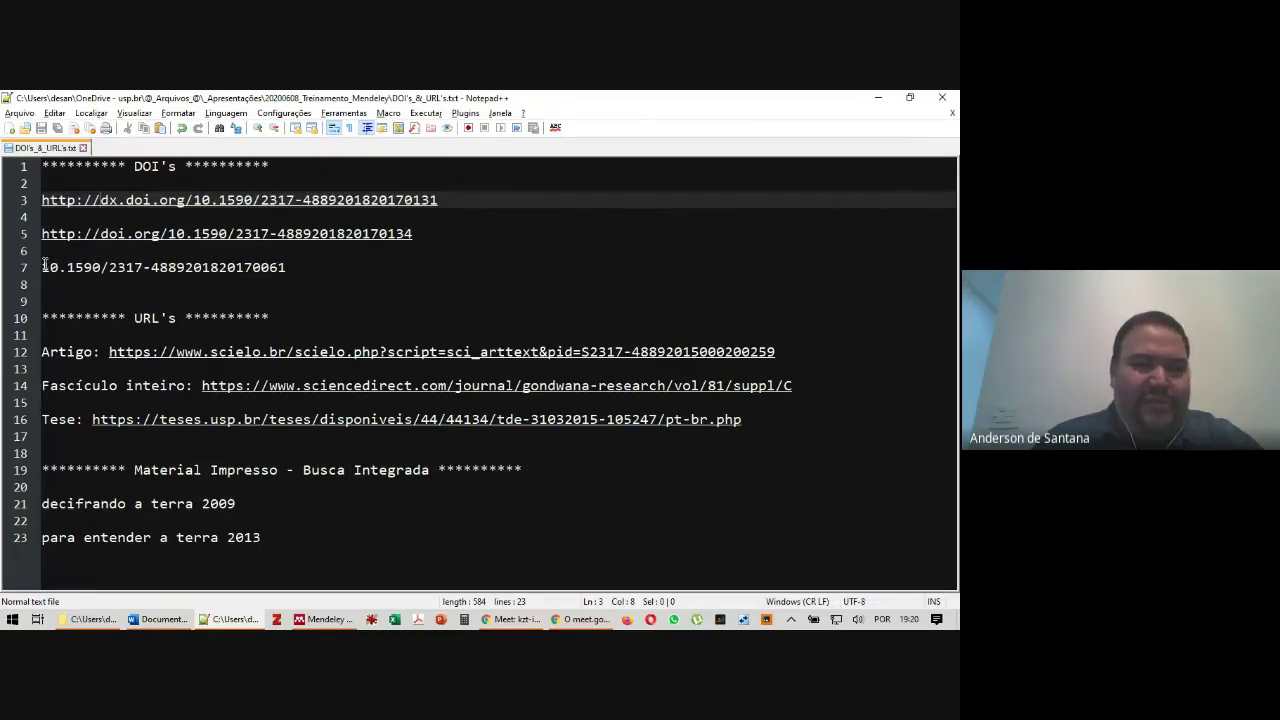
left_click_drag(431, 233, 60, 250)
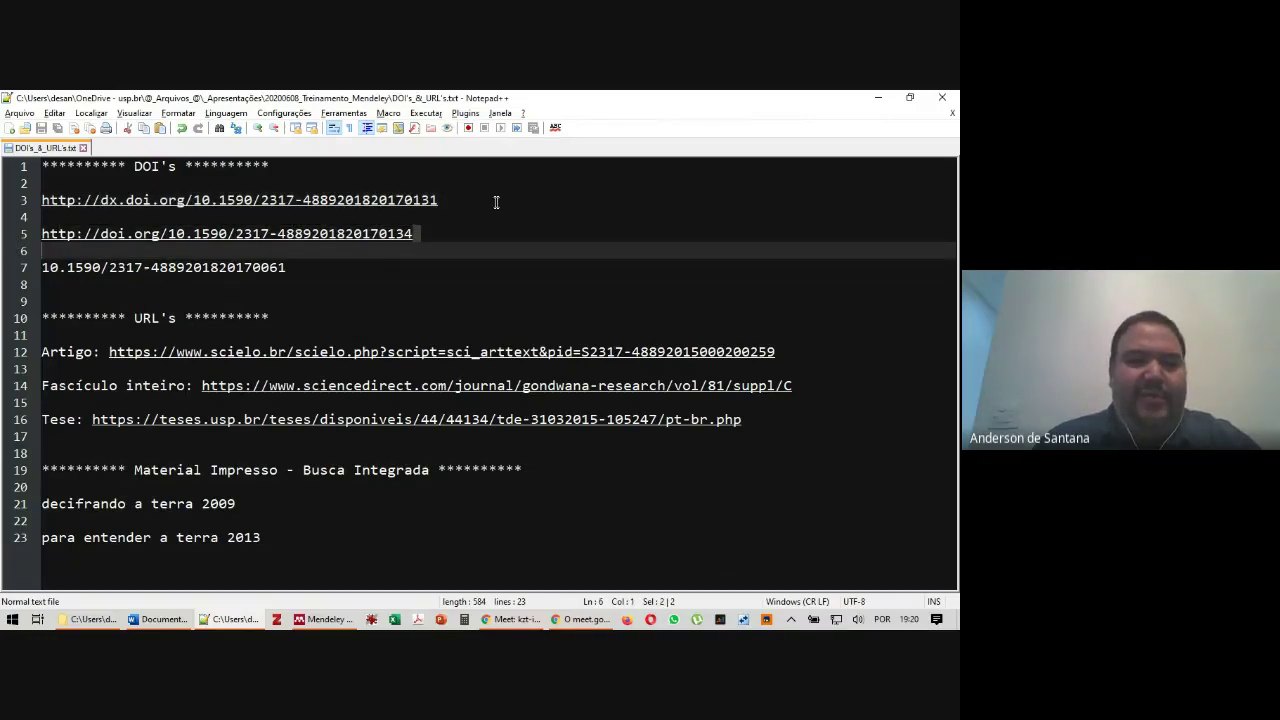
left_click_drag(448, 200, 41, 197)
key("ctrl+c")
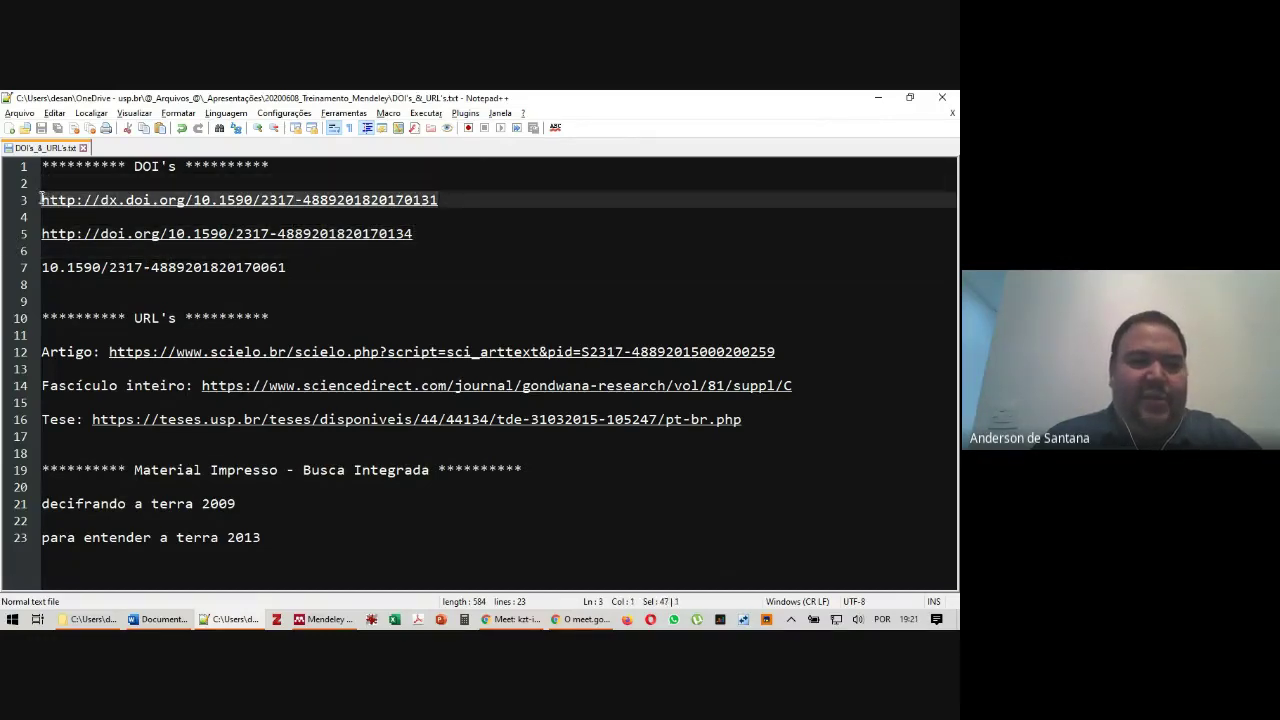
left_click(306, 621)
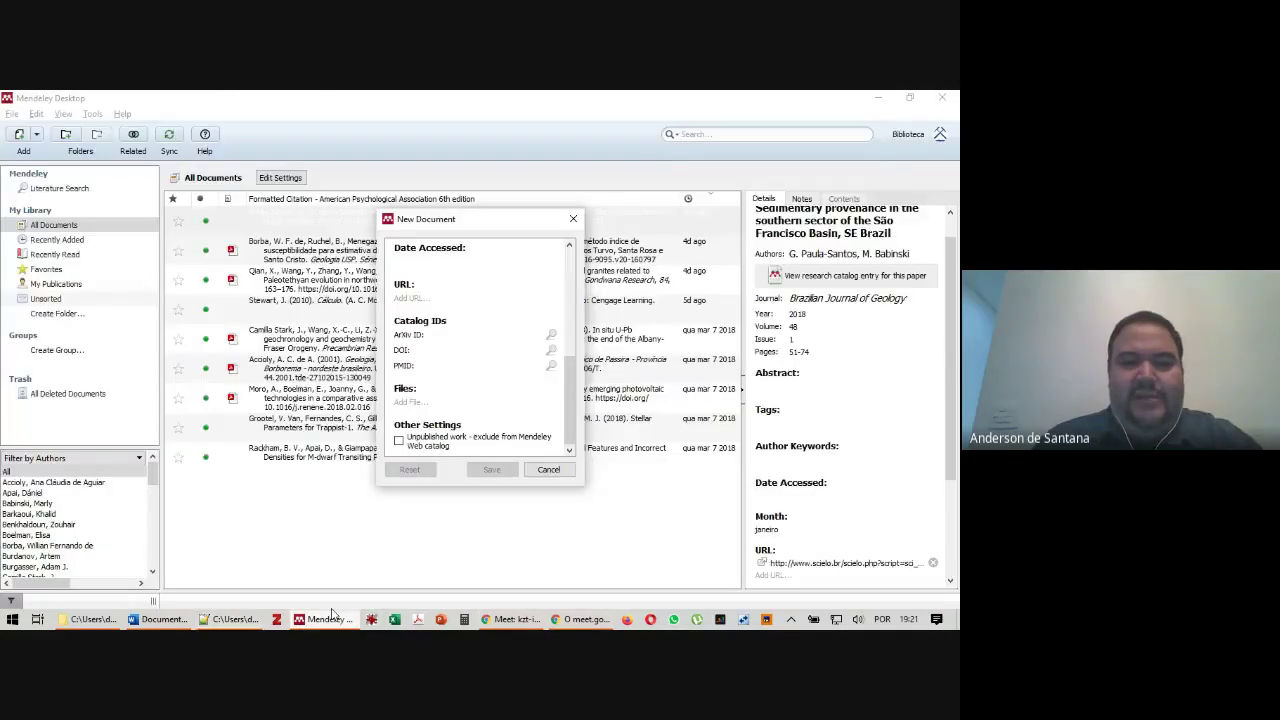
Paste the copied DOI, look up the article details, and save the new reference
left_click(465, 350)
key("ctrl+v")
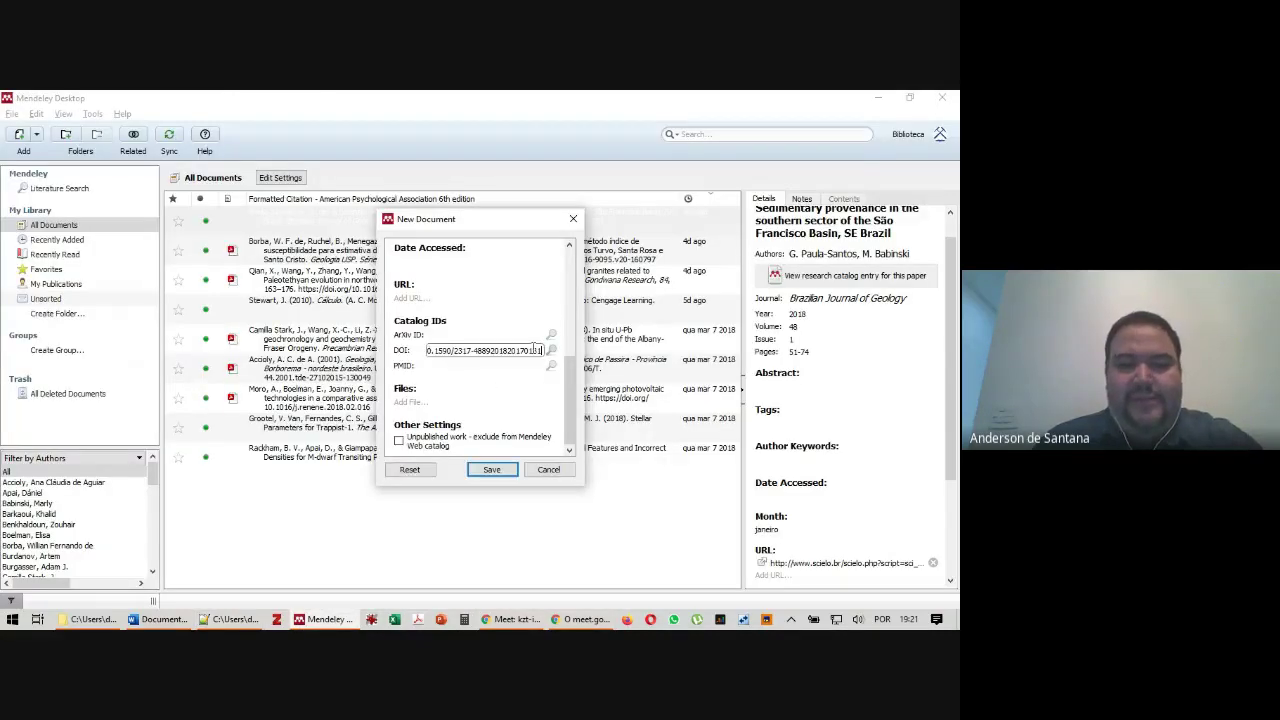
left_click(552, 351)
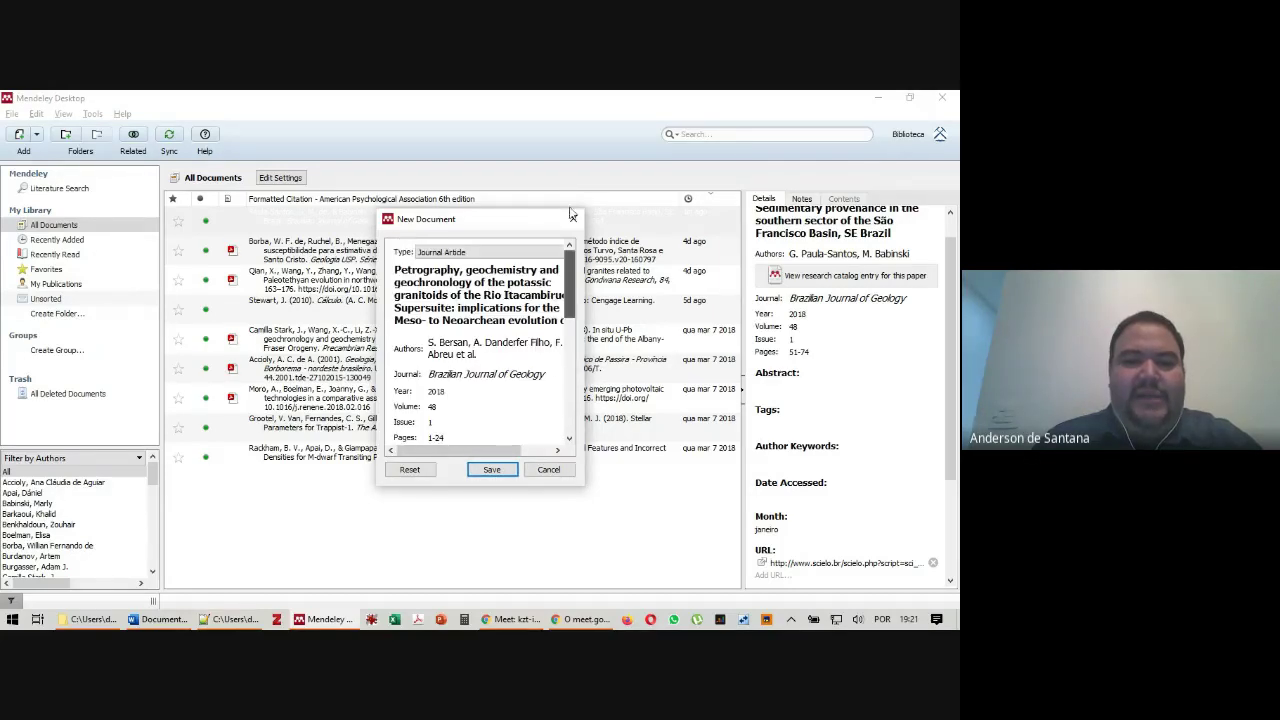
left_click(491, 469)
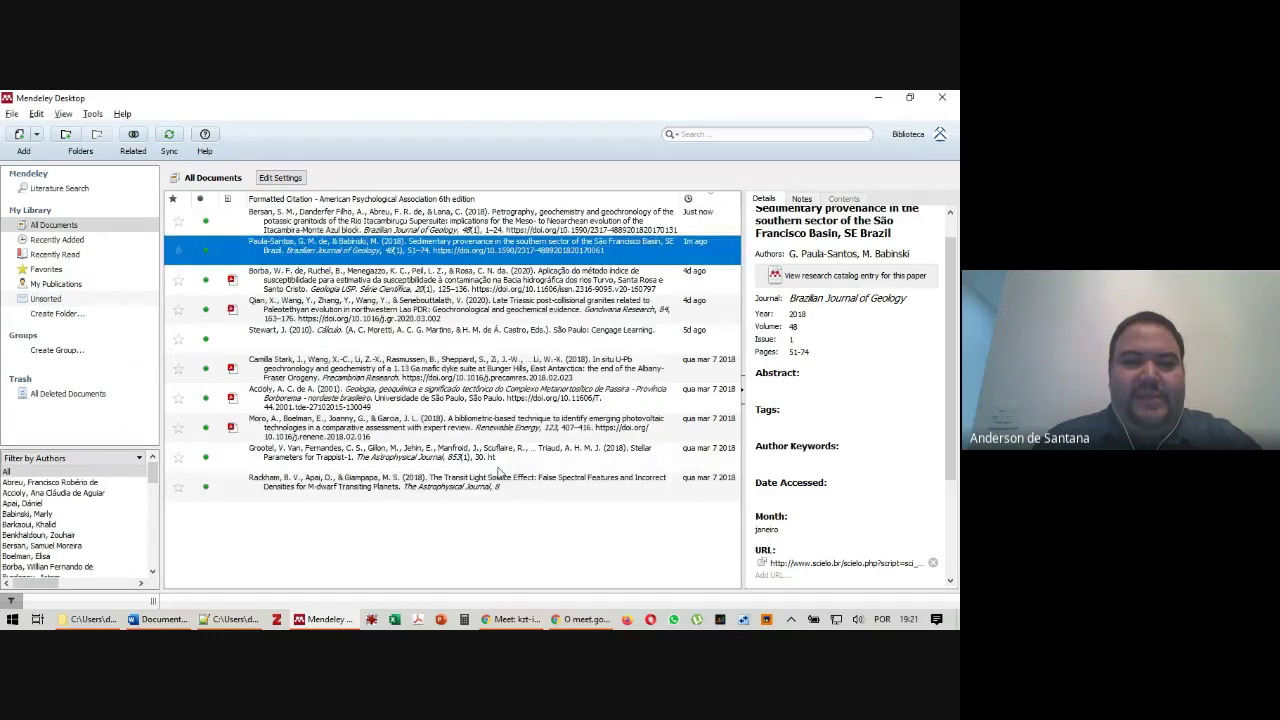
Select the new Bersan et al. (2018) reference and open the Tools menu
left_click(340, 222)
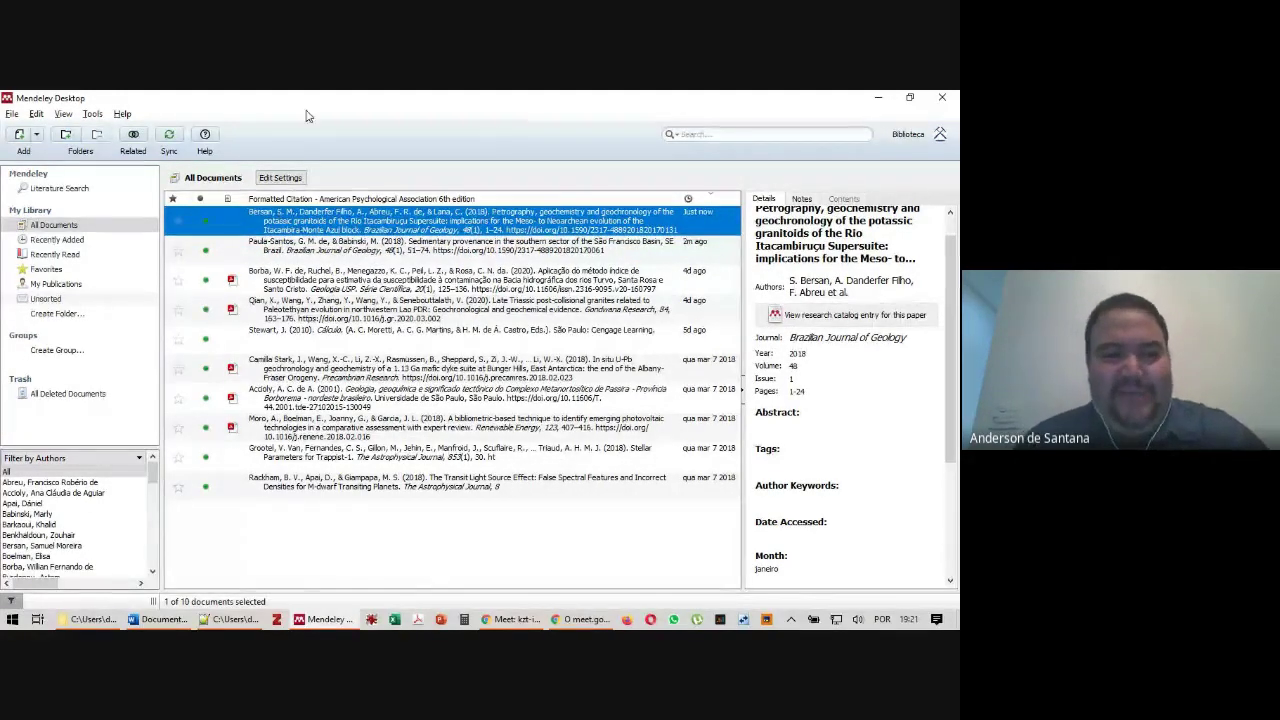
key("alt+Tab")
key("alt+Tab")
key("alt+Tab")
key("alt+Tab")
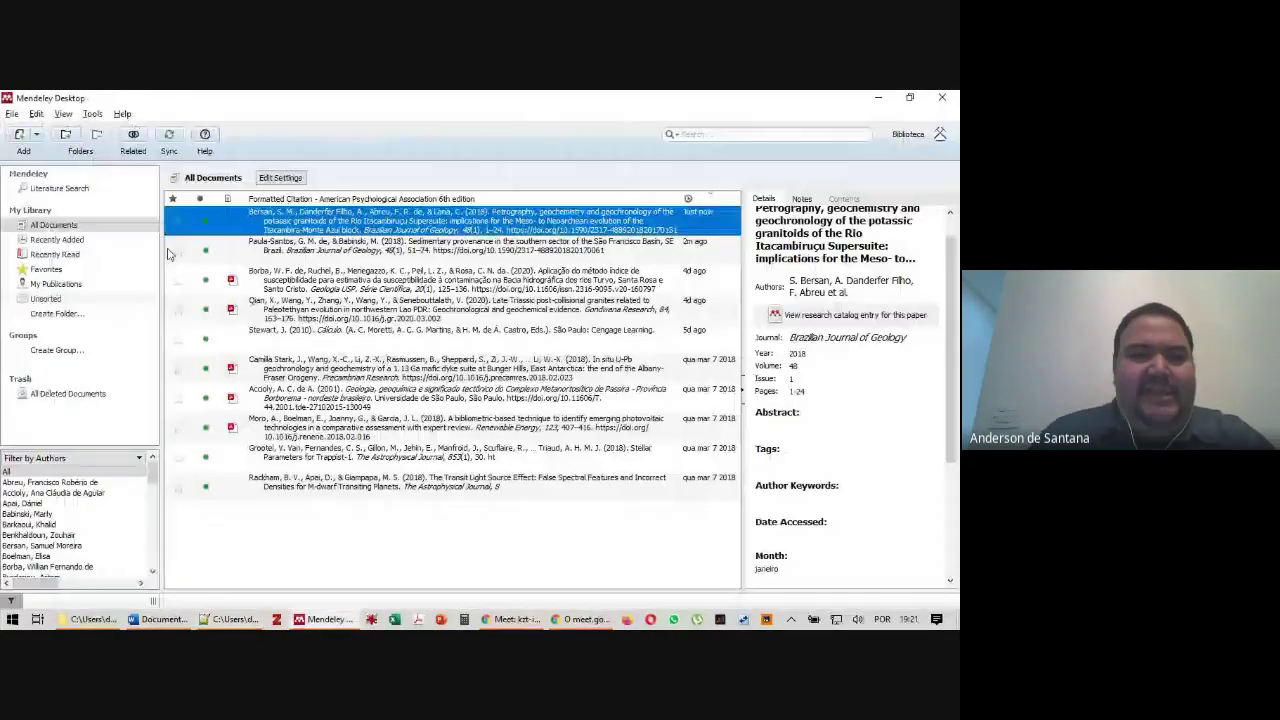
left_click(93, 116)
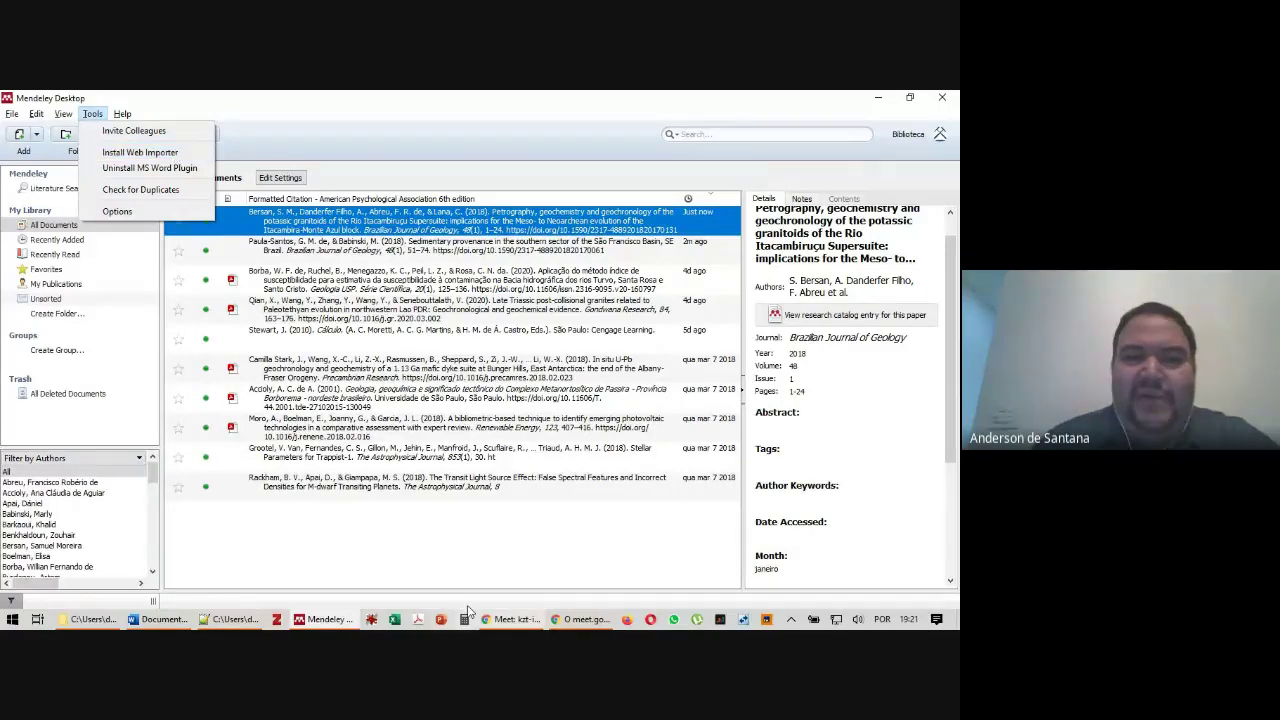
left_click(578, 620)
Read the new messages in the Google Meet chat, then bring Mendeley Desktop back
left_click(528, 621)
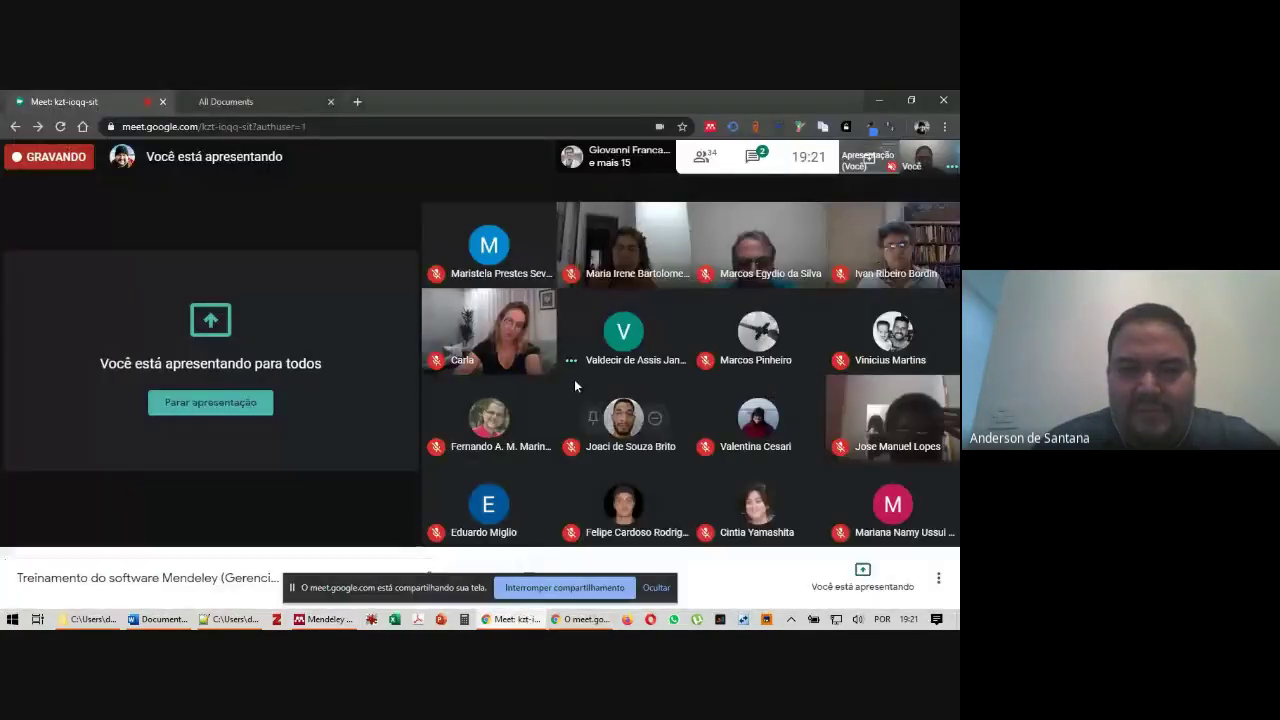
left_click(763, 158)
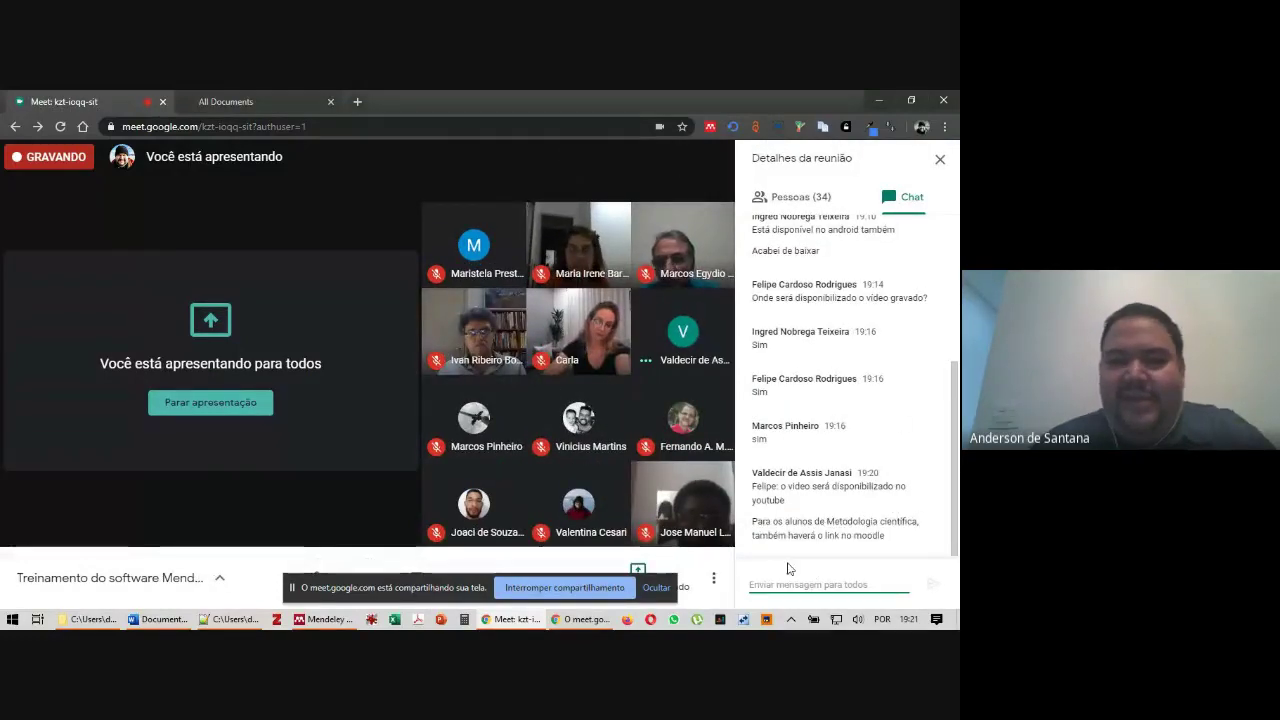
key("alt+Tab")
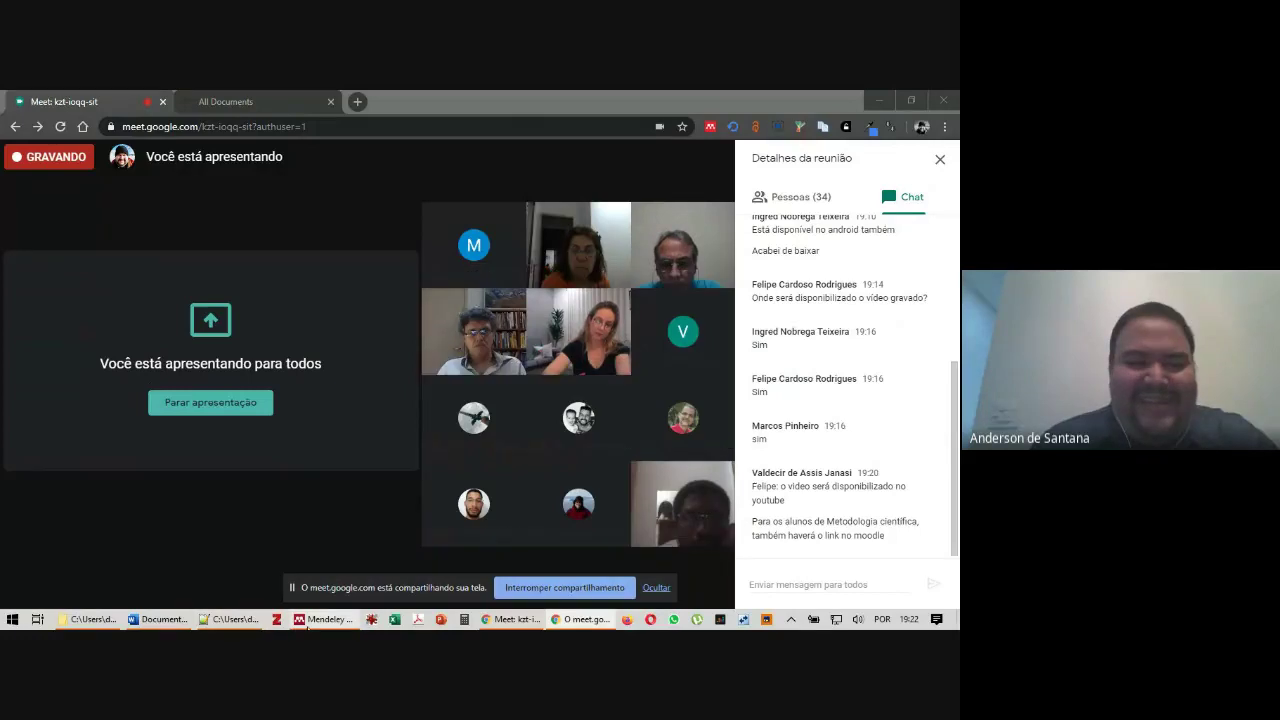
left_click(312, 620)
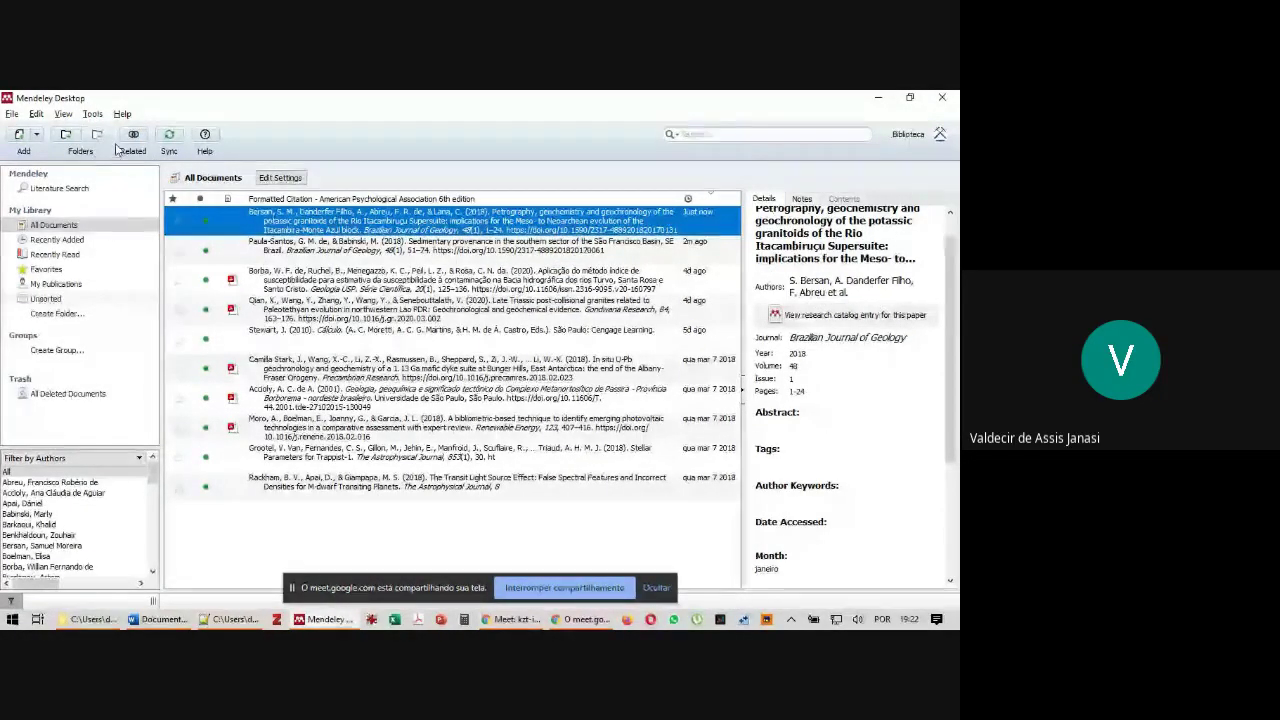
Browse the Mendeley menus, clear the reference selection, and hide the screen-sharing notice
left_click(92, 114)
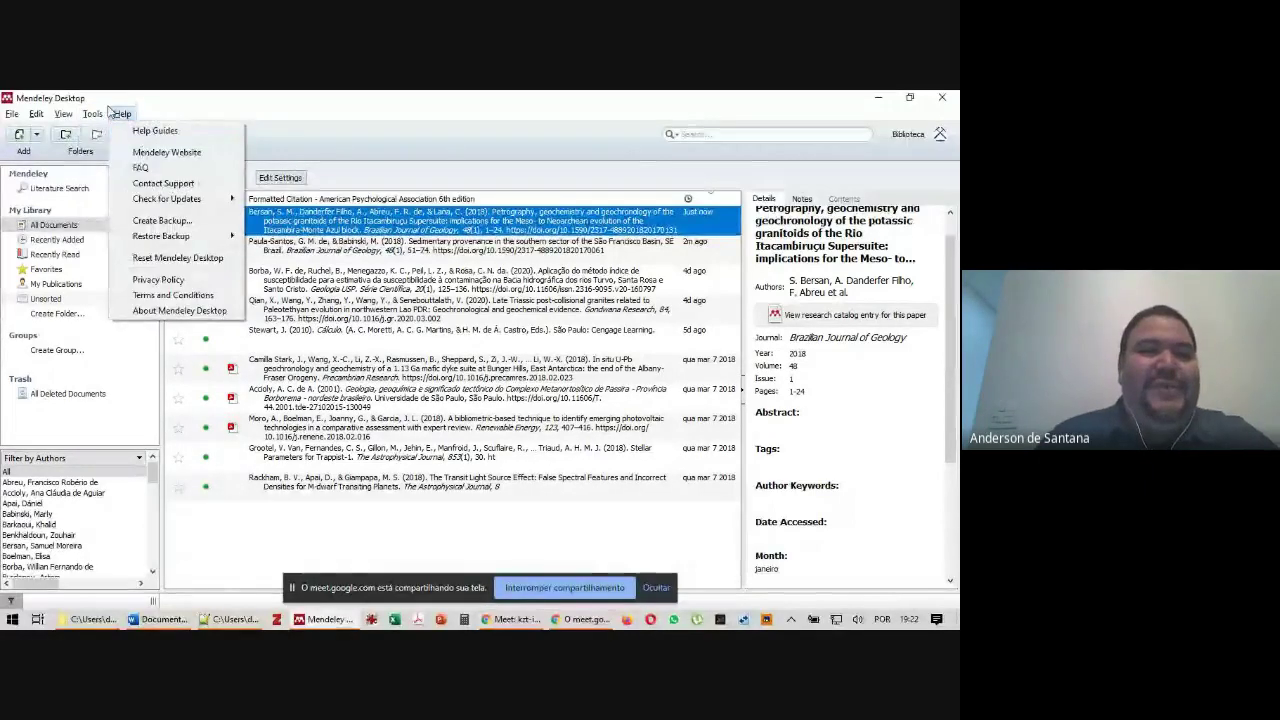
mouse_move(84, 117)
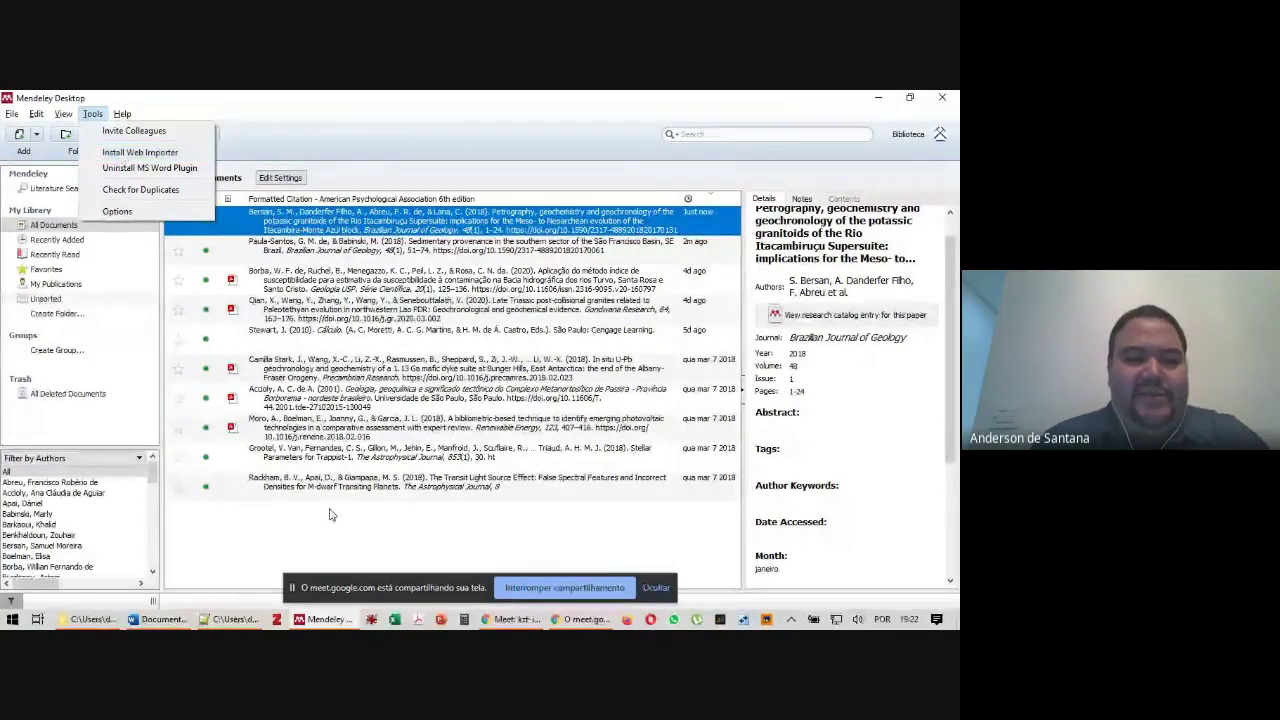
left_click(287, 545)
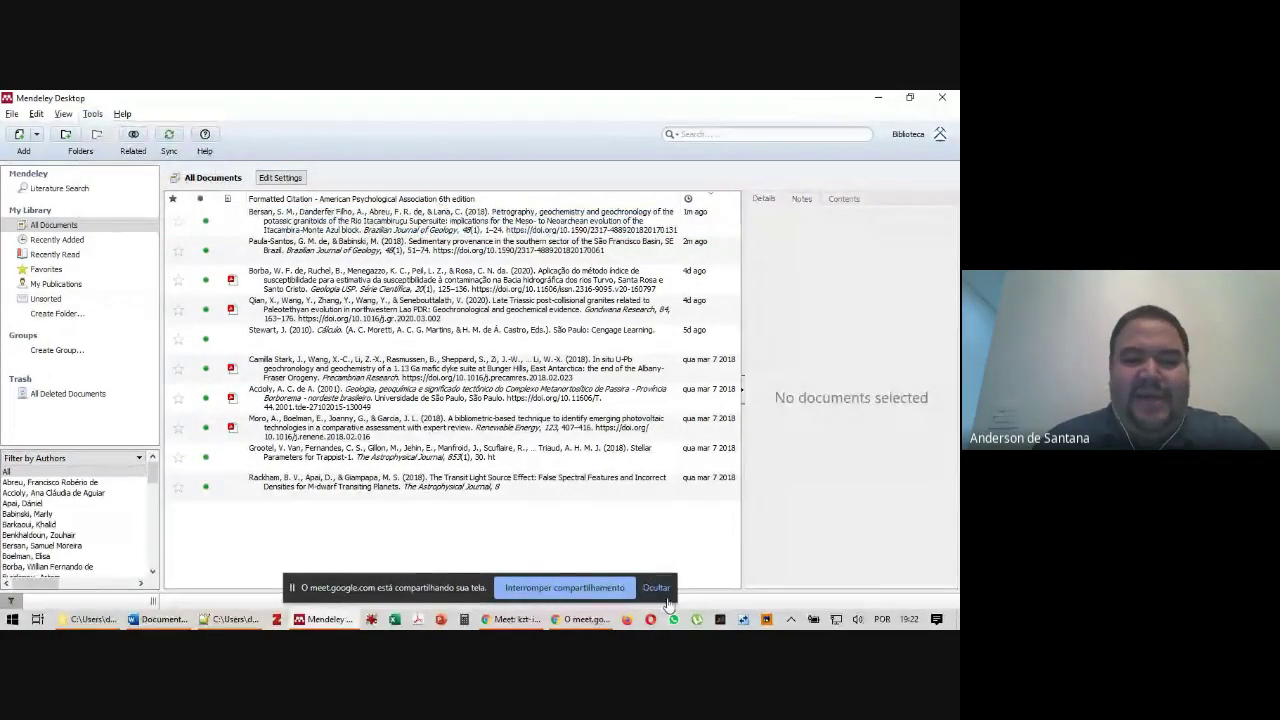
left_click(657, 590)
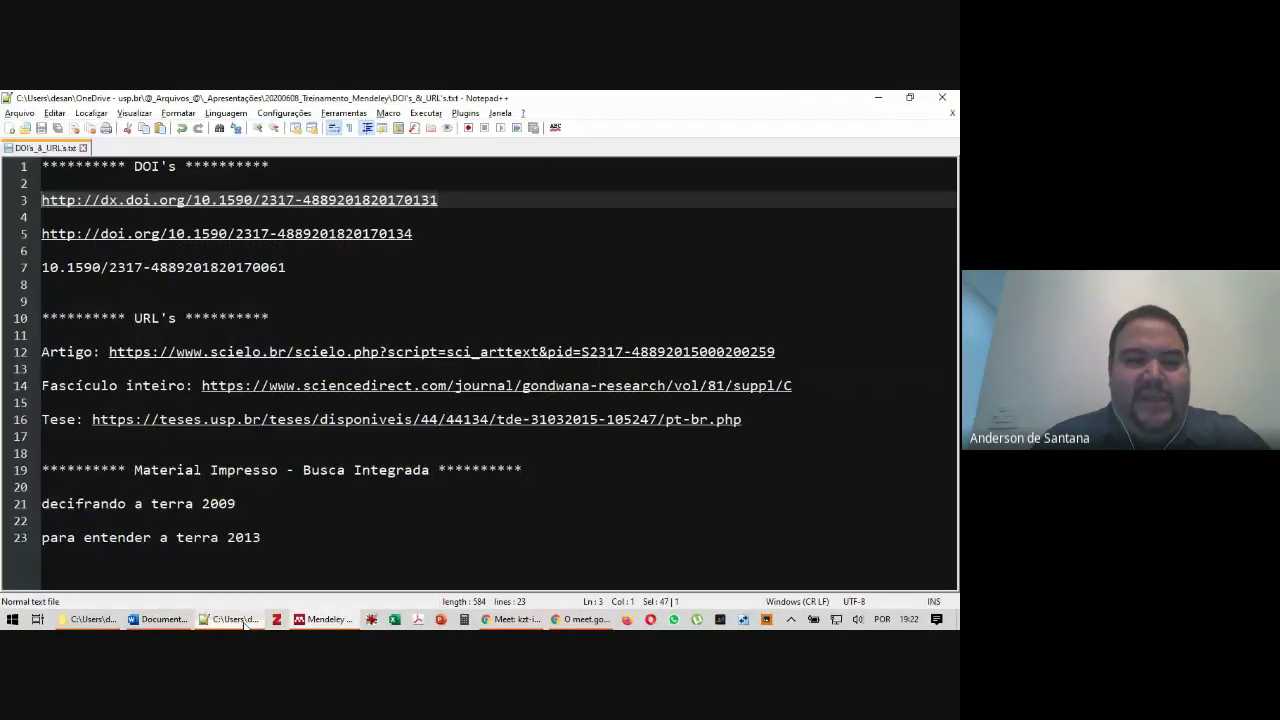
Select the SciELO article URL on line 12 of the Notepad++ DOI and URL list
left_click(232, 619)
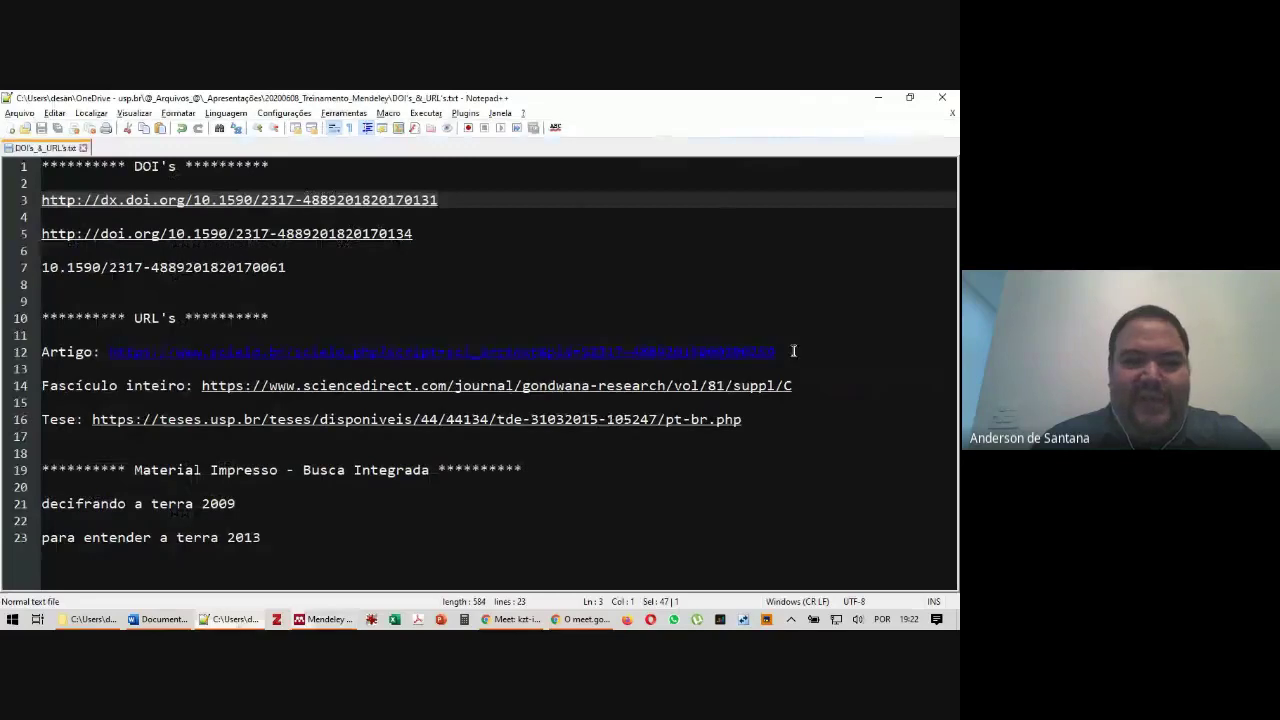
left_click_drag(817, 352, 110, 352)
key("ctrl+c")
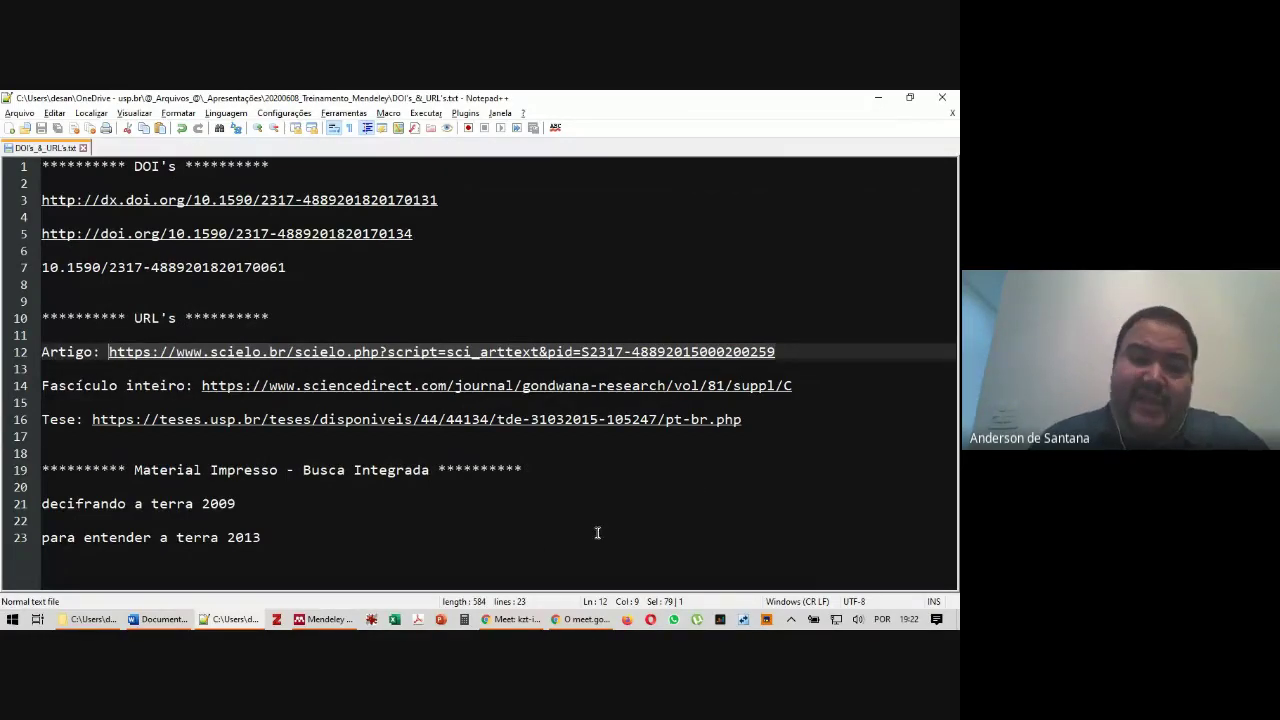
Load the copied SciELO URL in a new Chrome tab and launch the Mendeley Web Importer
left_click(522, 621)
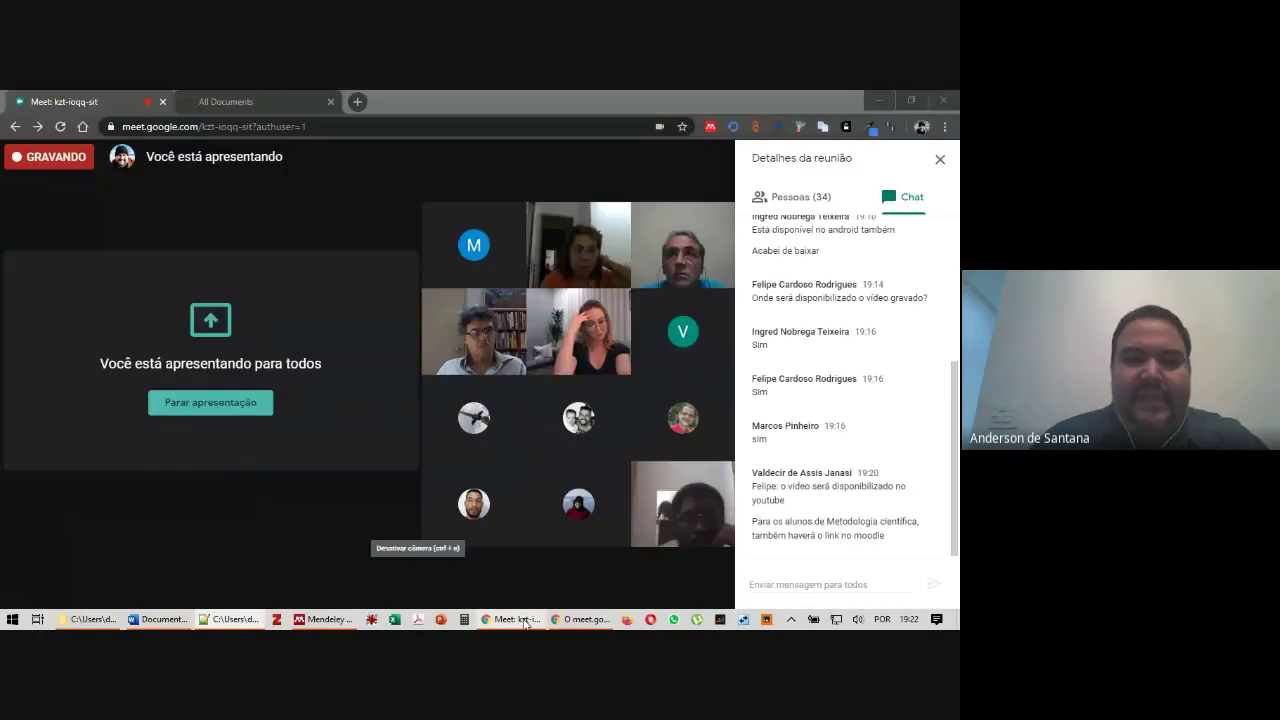
key("ctrl+t")
key("ctrl+v")
key("Return")
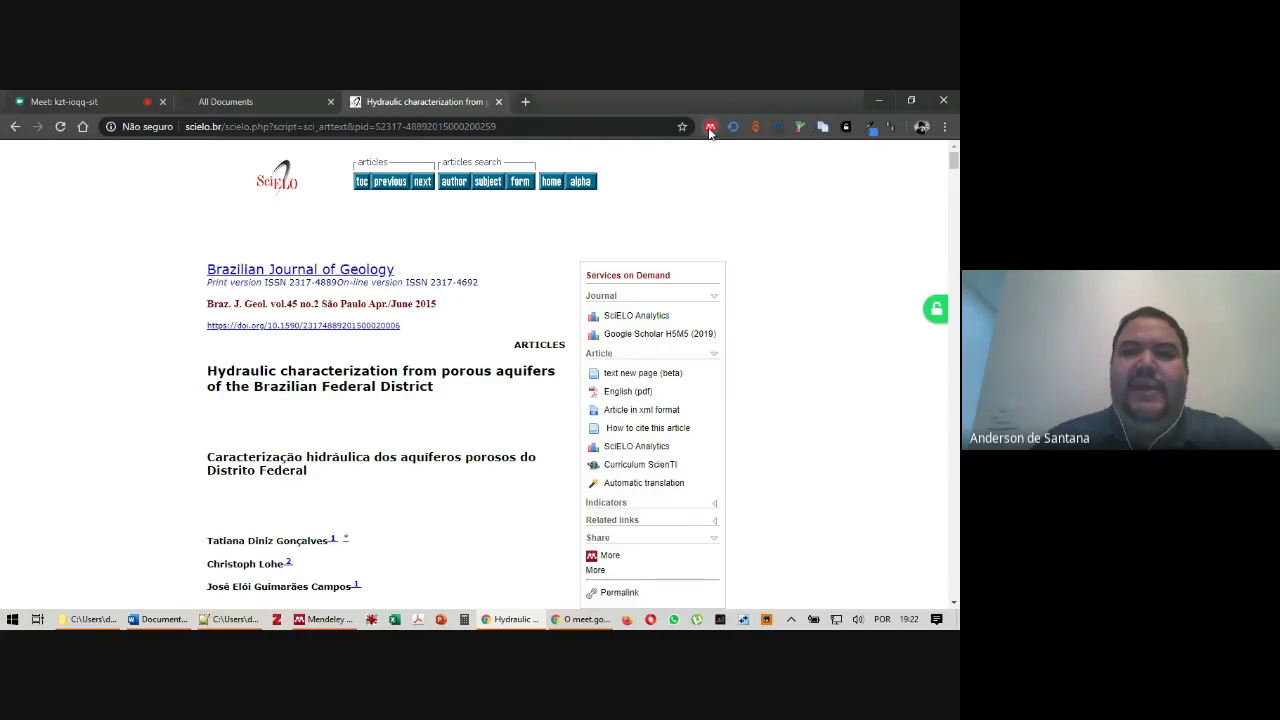
left_click(710, 127)
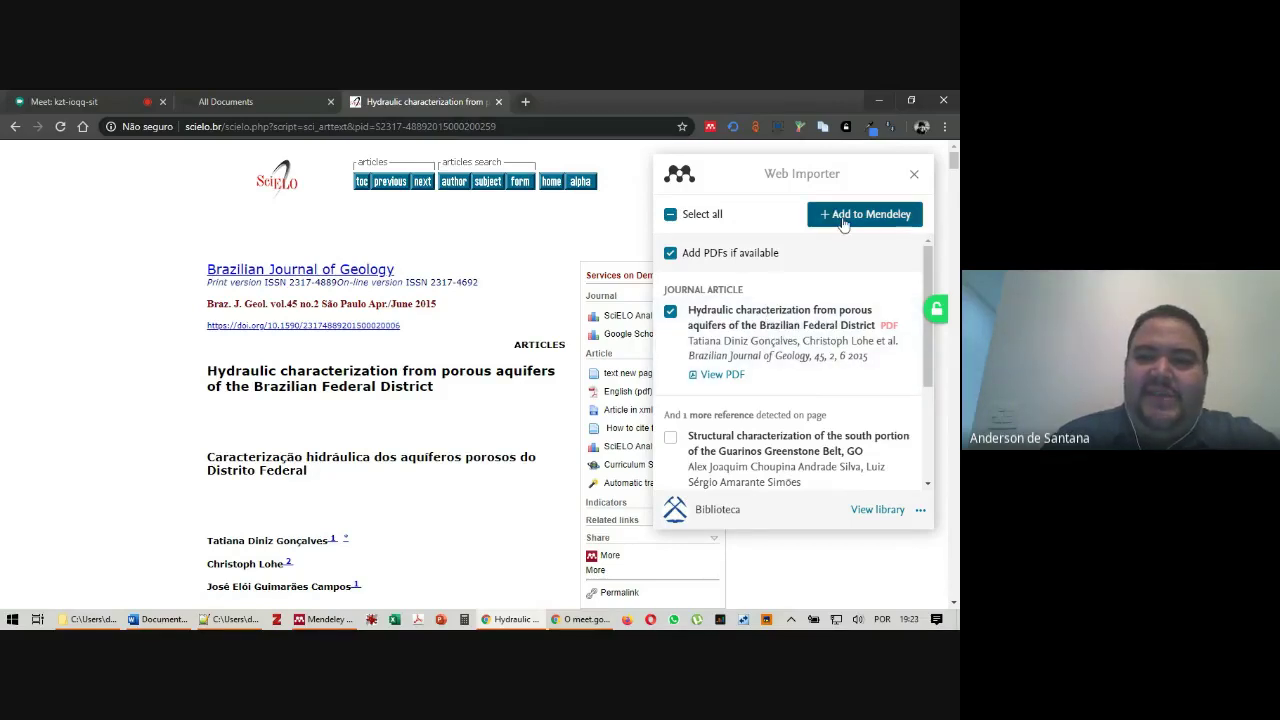
Send the Hydraulic characterization reference and its PDF to Mendeley, then return to Mendeley Desktop
left_click(843, 214)
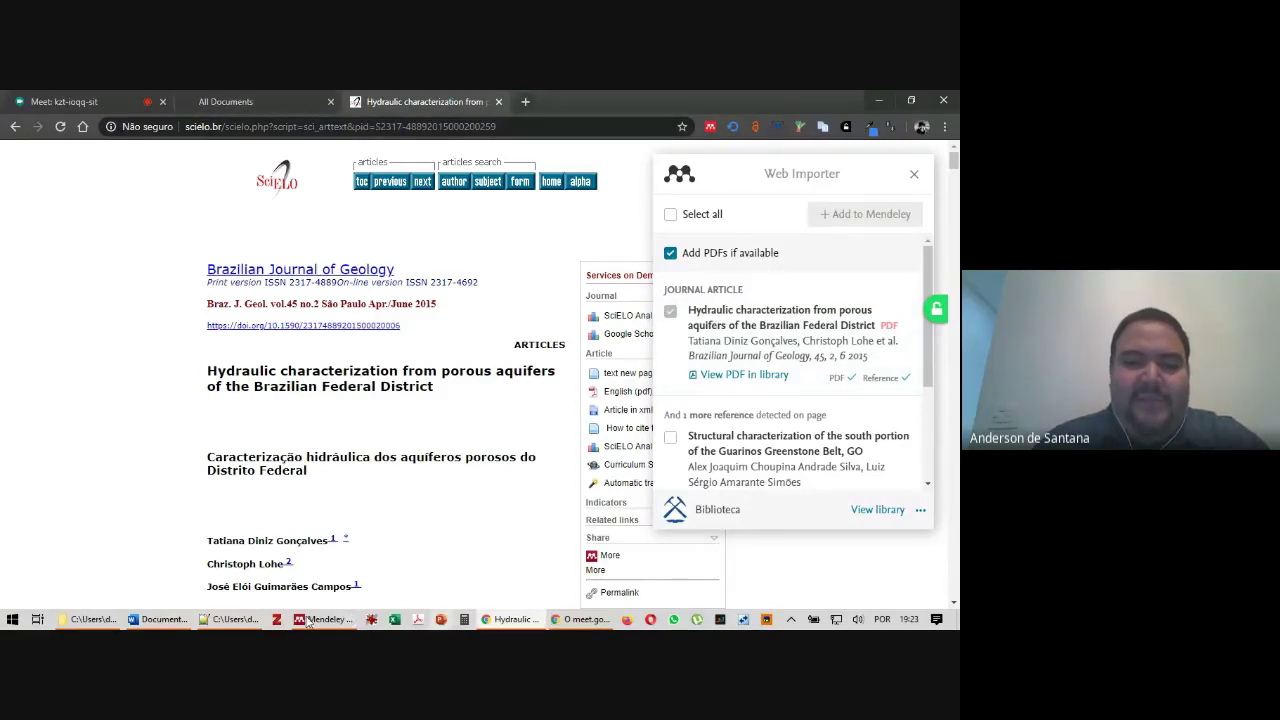
left_click(328, 621)
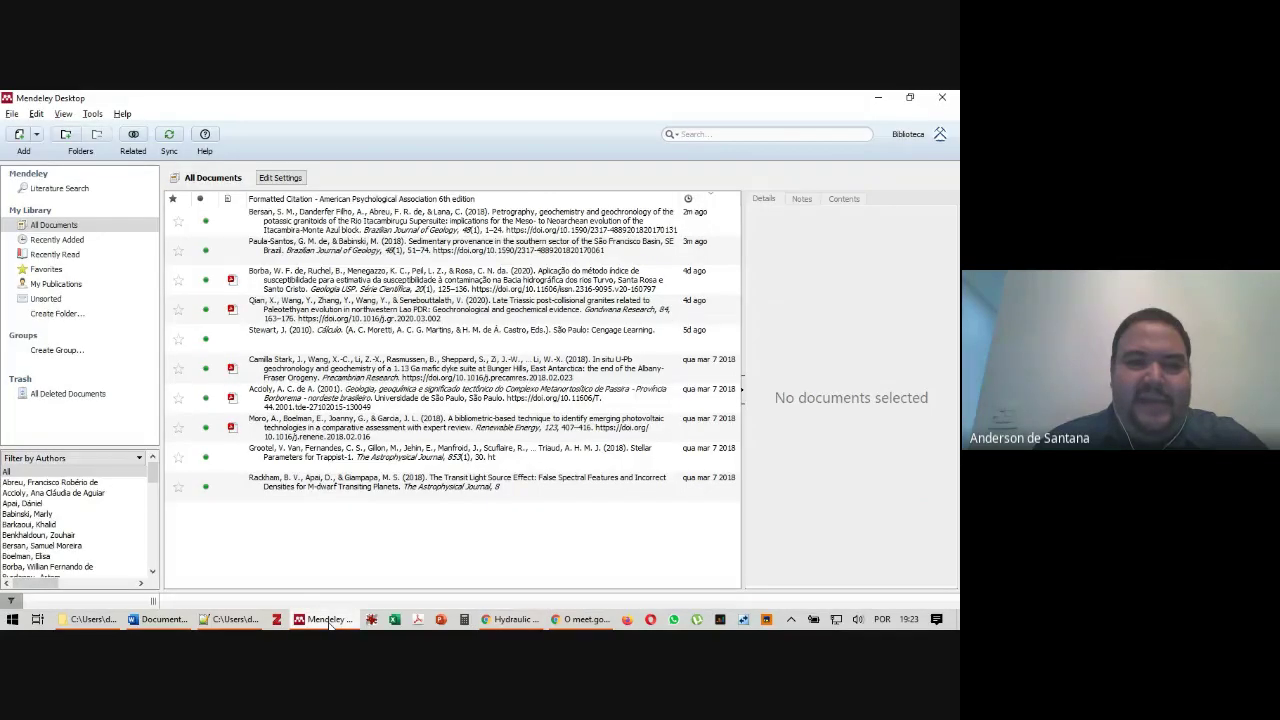
Sync the library, then mark the Gonçalves Hydraulic characterization article's details as correct
left_click(220, 218)
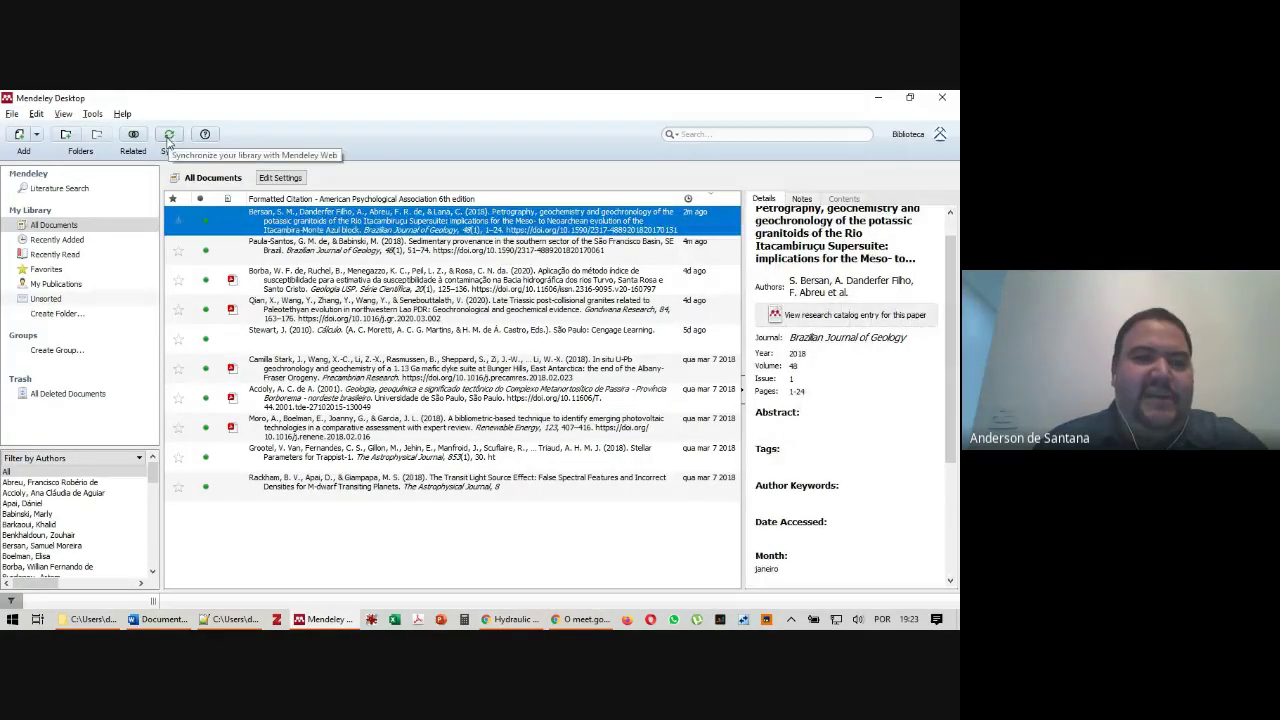
left_click(168, 137)
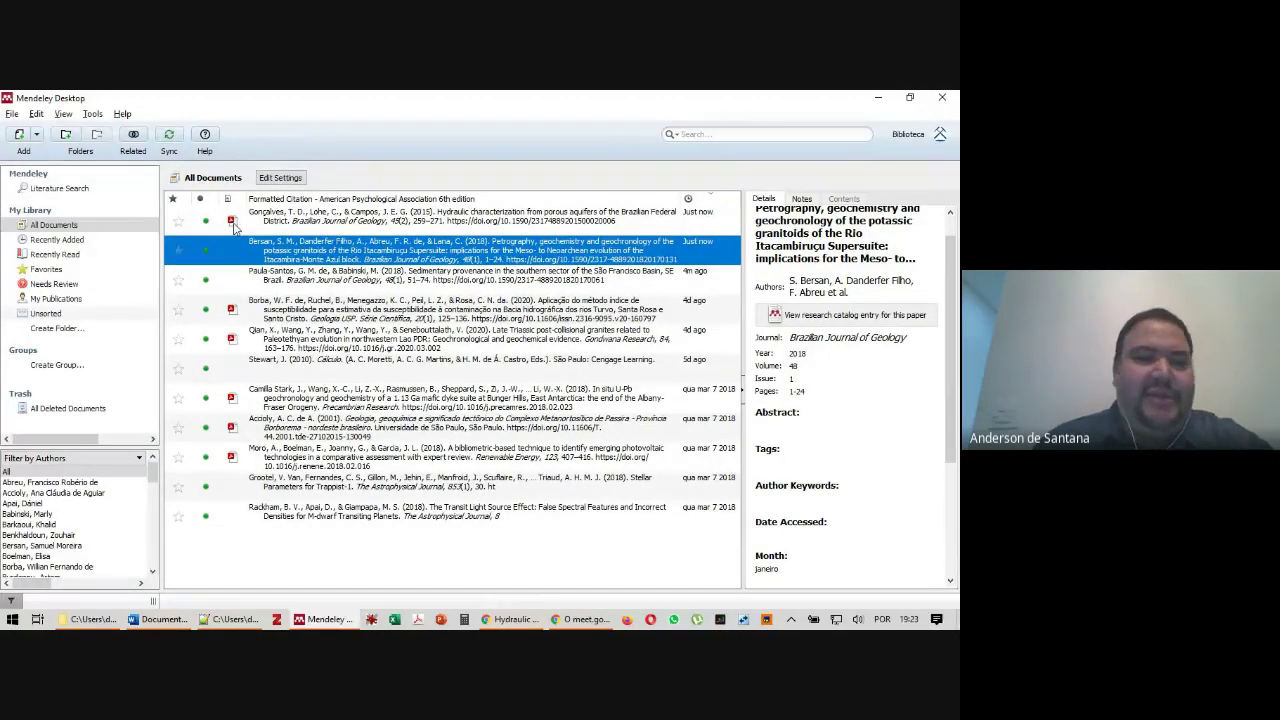
left_click(325, 222)
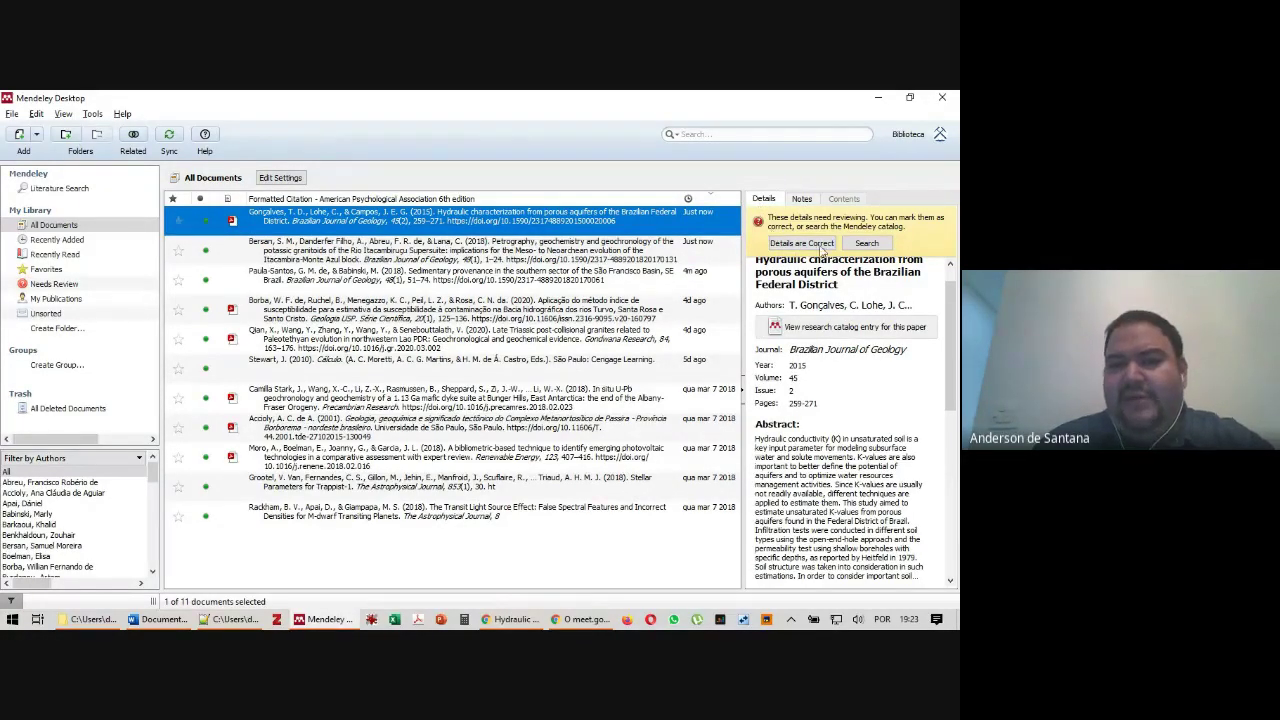
left_click(808, 244)
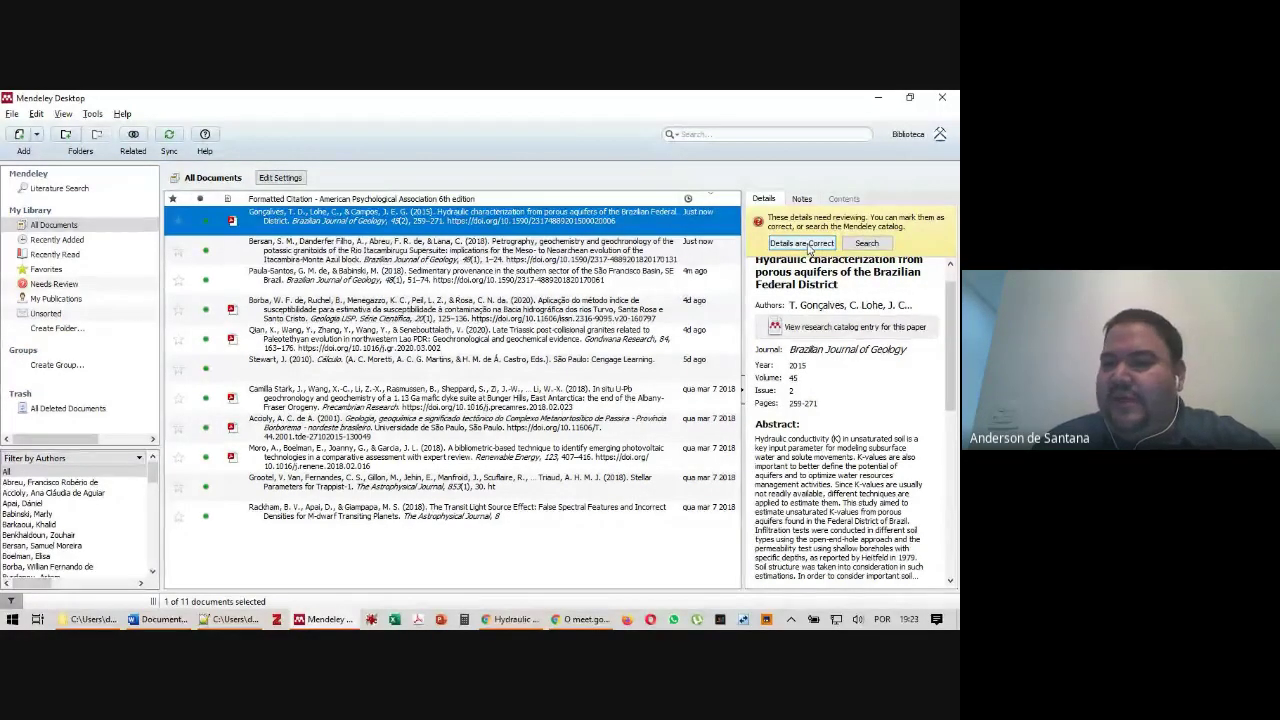
left_click(808, 244)
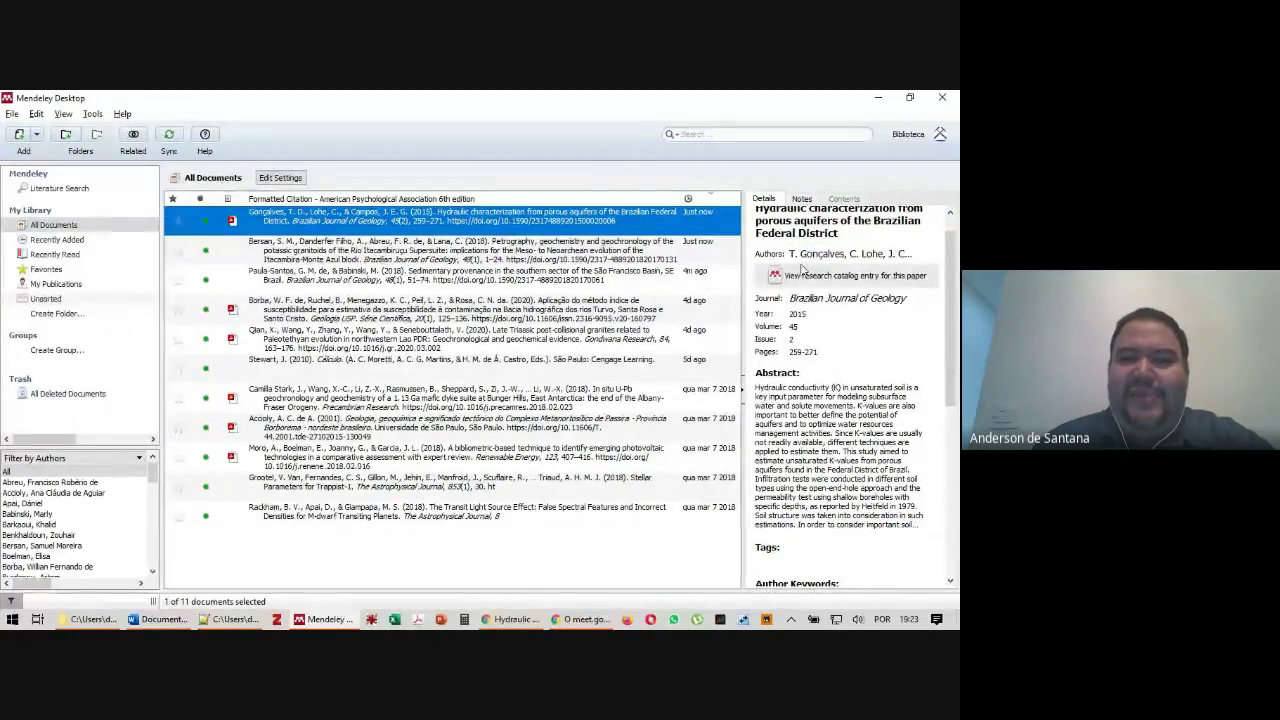
Check the article's Authors field and scroll through its Details tab
scroll(880, 276, "up", 1)
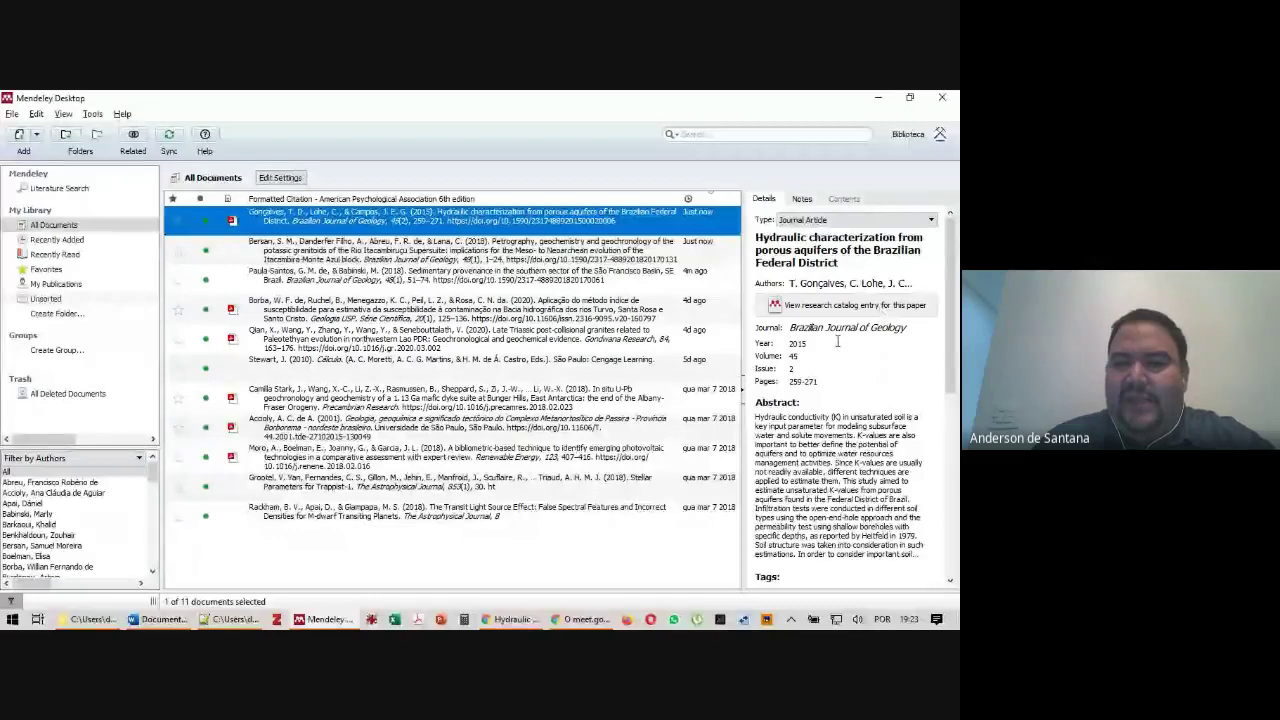
left_click(866, 284)
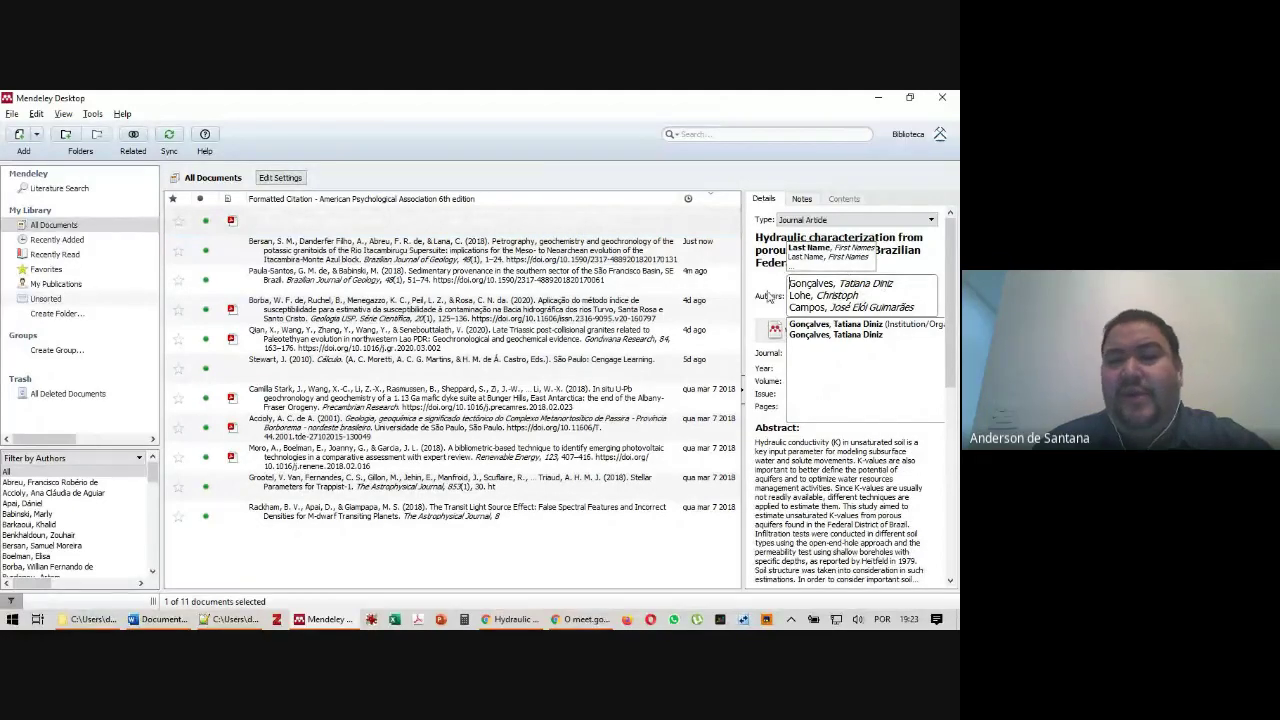
left_click(768, 297)
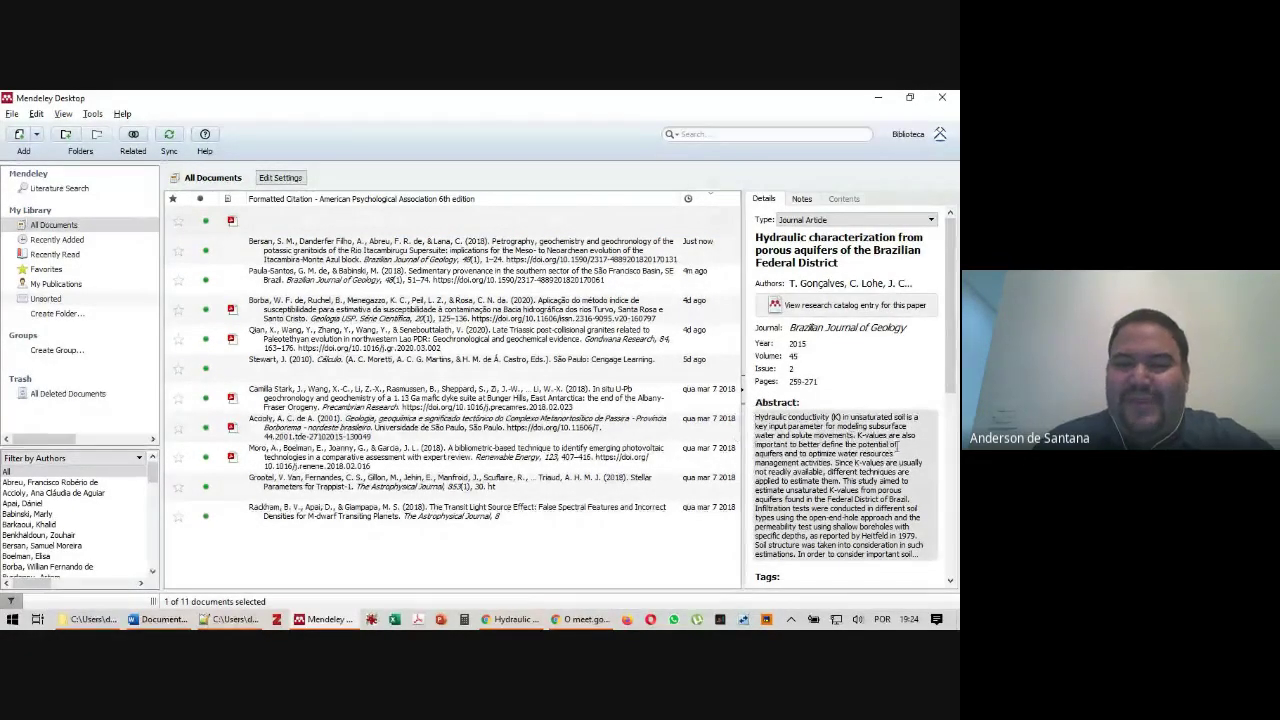
scroll(897, 447, "down", 3)
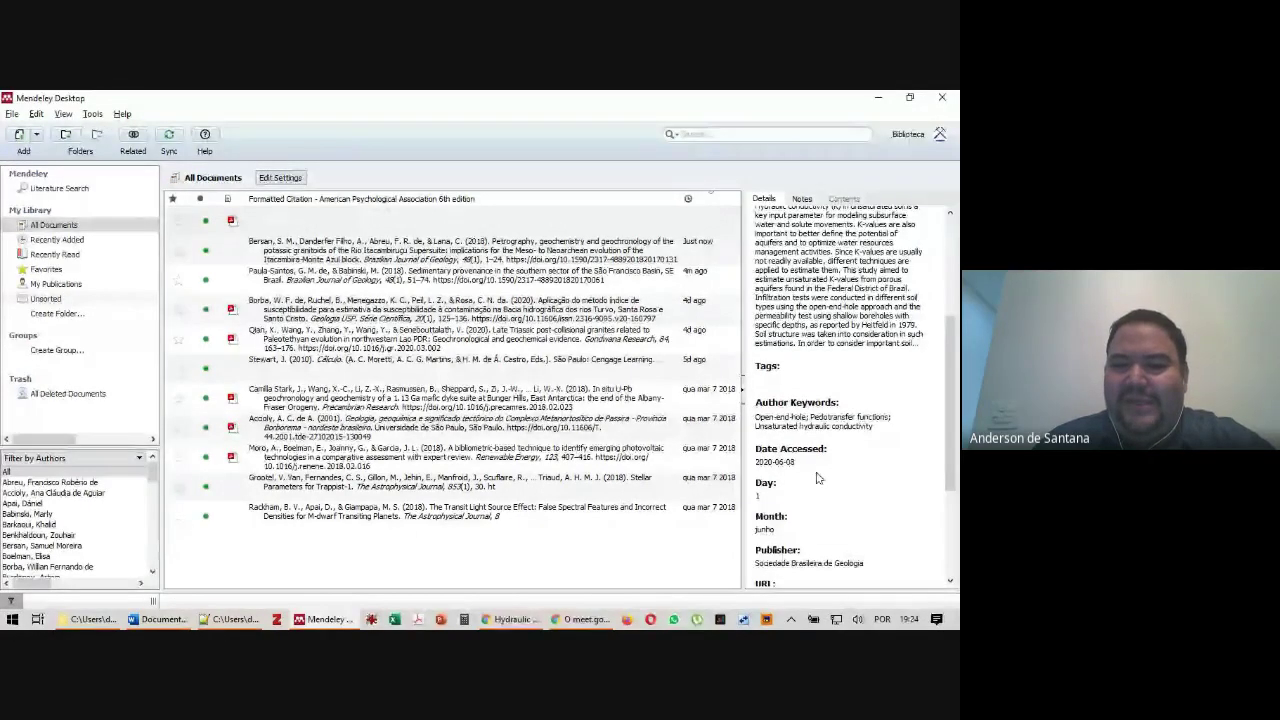
scroll(815, 478, "down", 3)
scroll(815, 478, "down", 1)
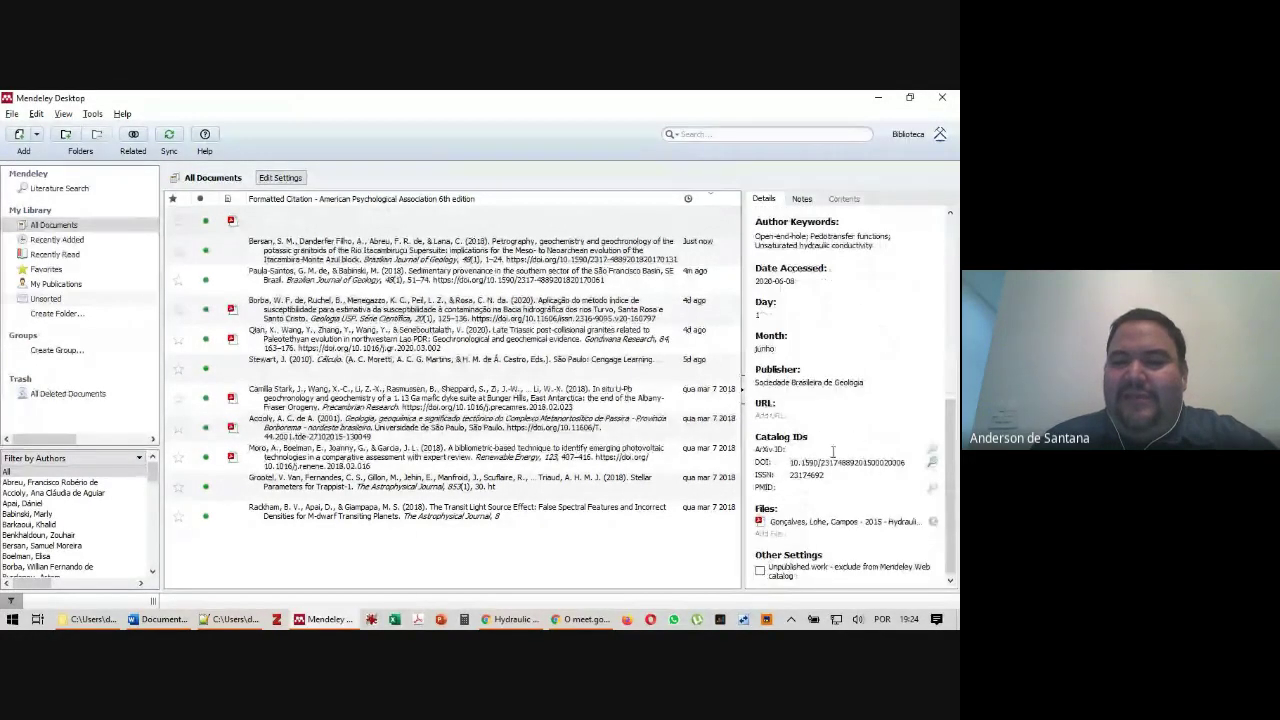
scroll(832, 452, "up", 8)
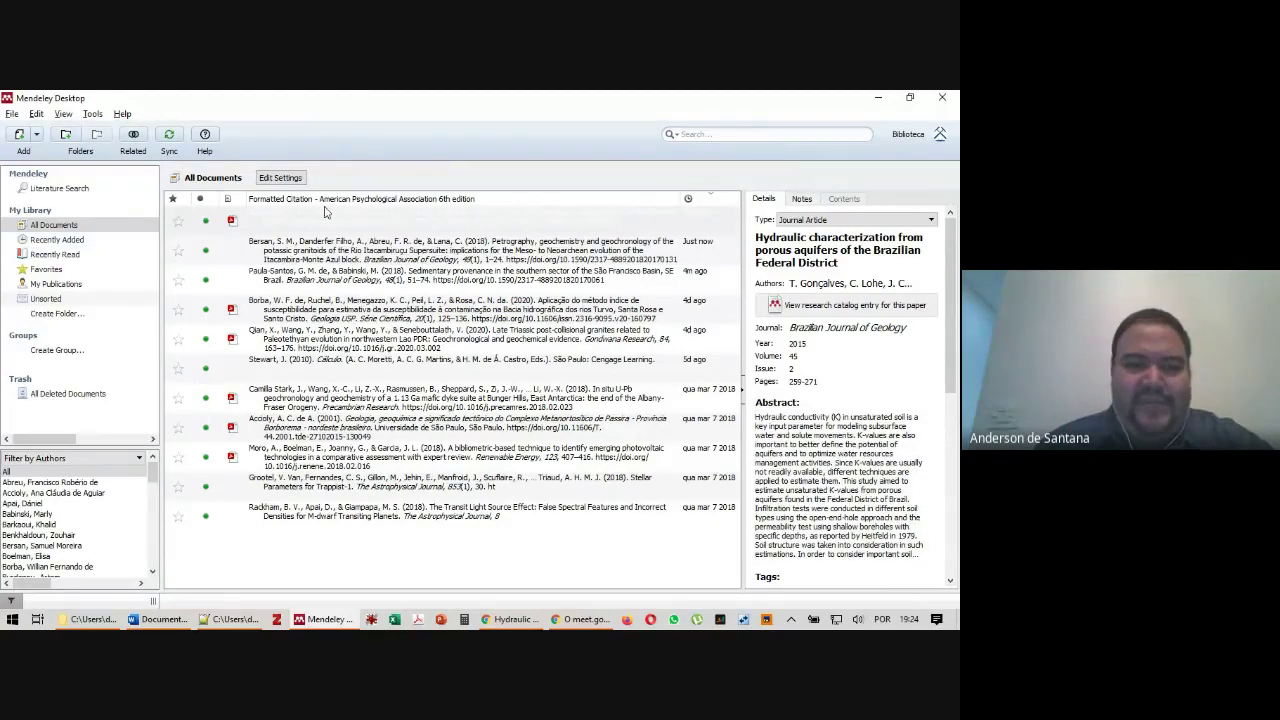
Copy the line-14 ScienceDirect whole-issue URL and load Gondwana Research Volume 81 in Chrome
key("alt+Tab")
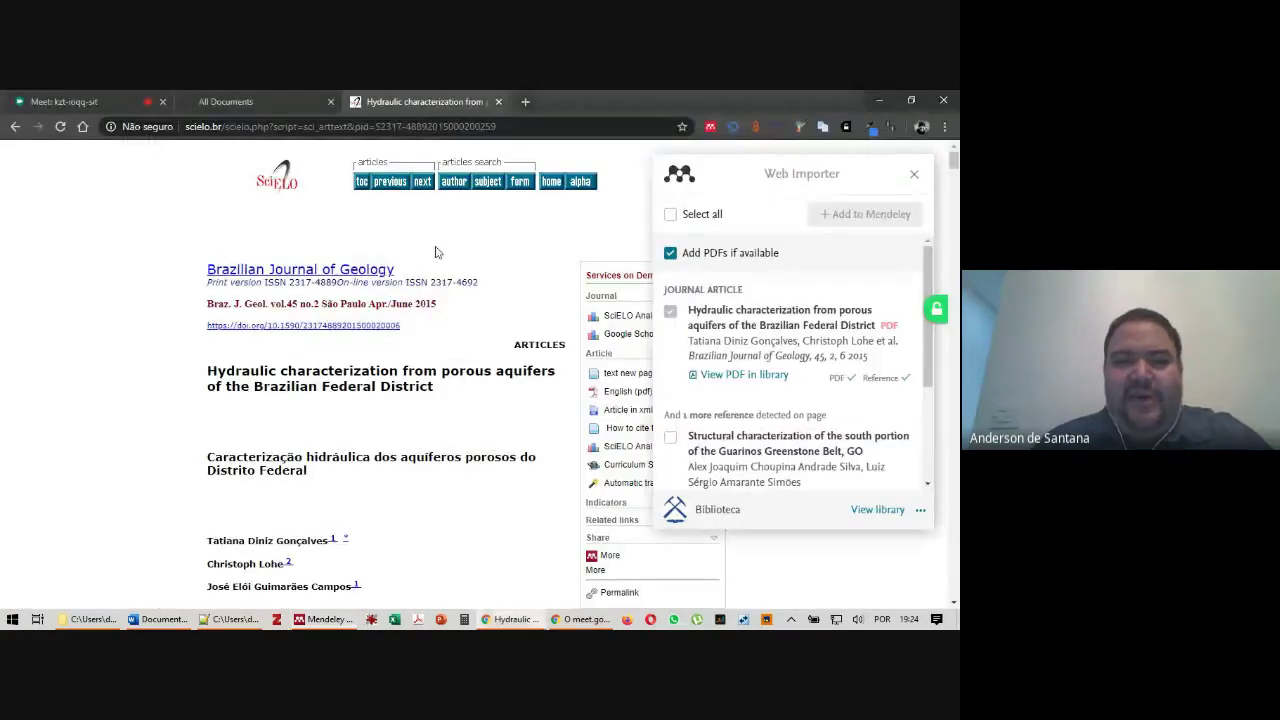
key("alt+Tab")
key("alt+Tab")
key("Tab")
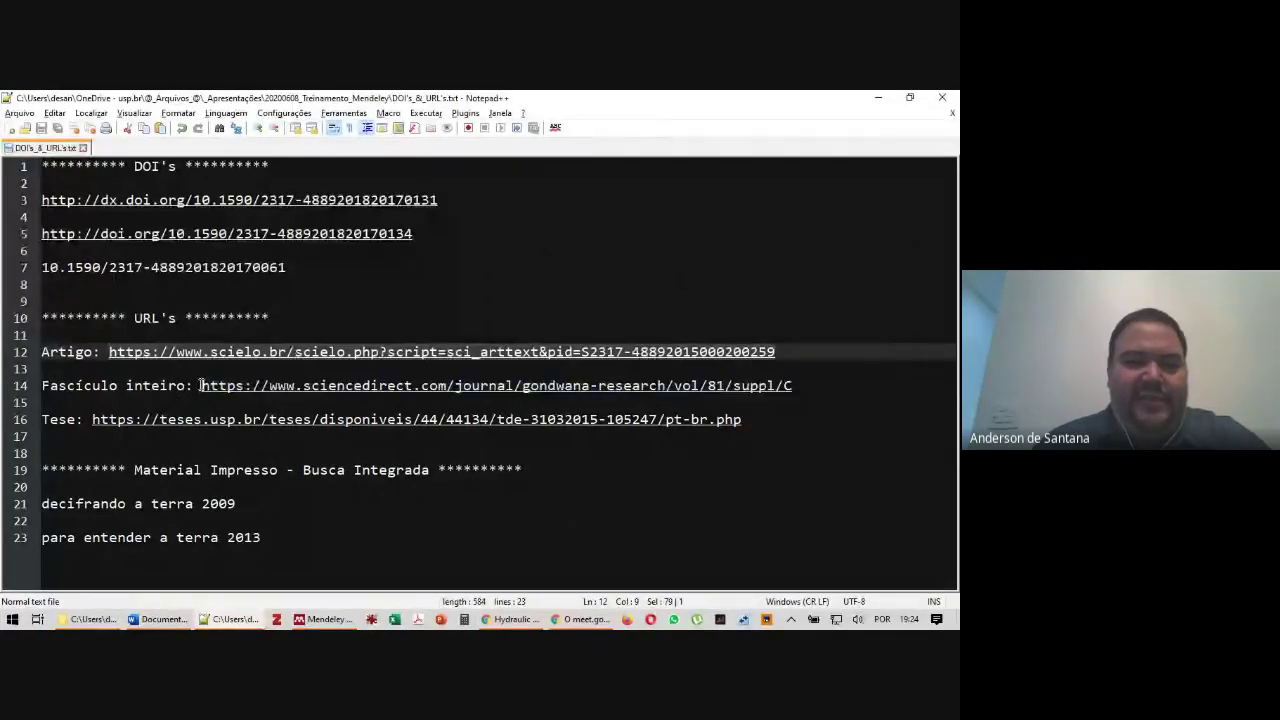
left_click(631, 367, "shift")
left_click_drag(202, 386, 792, 386)
key("ctrl+c")
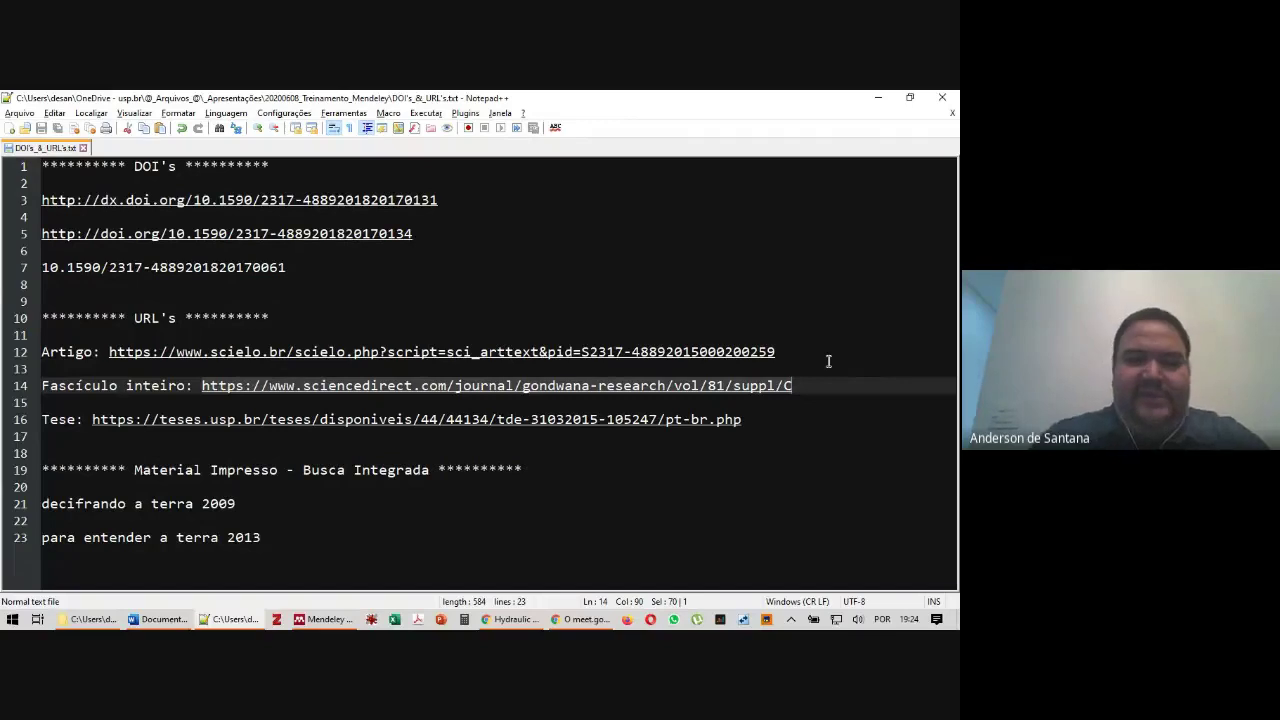
key("alt+Tab")
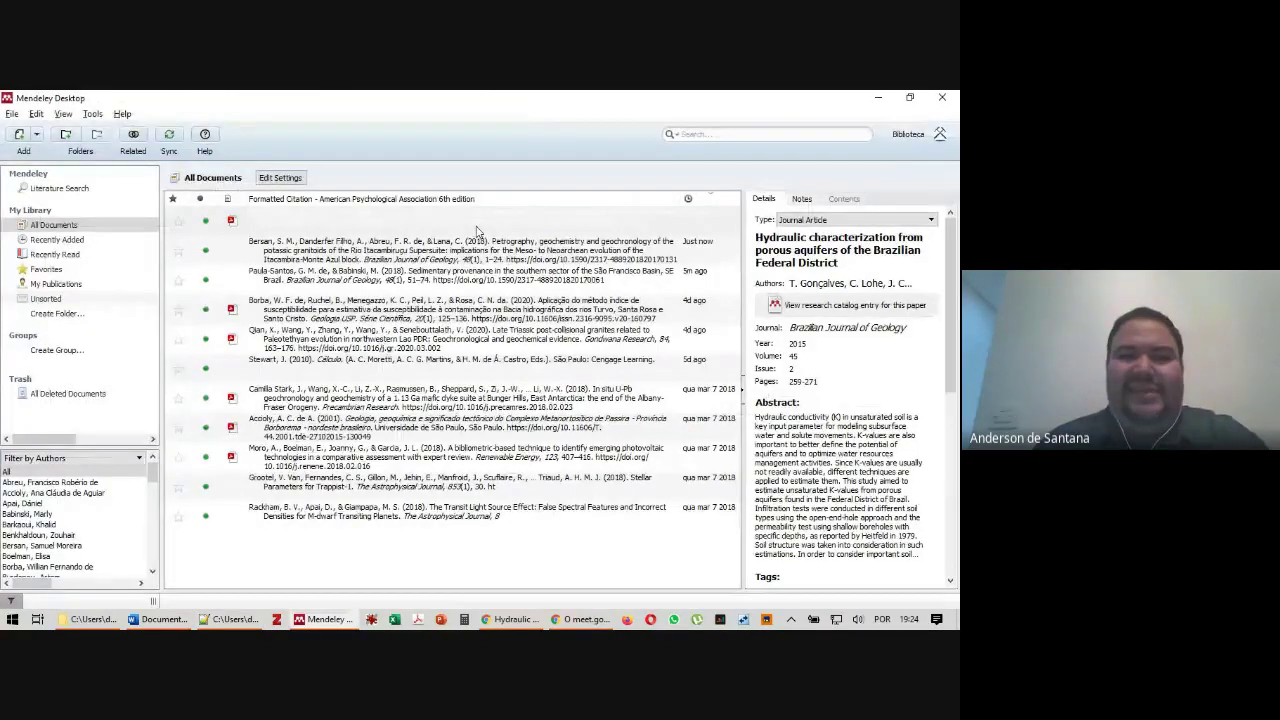
key("alt+Tab")
left_click(414, 127)
key("ctrl+v")
key("Return")
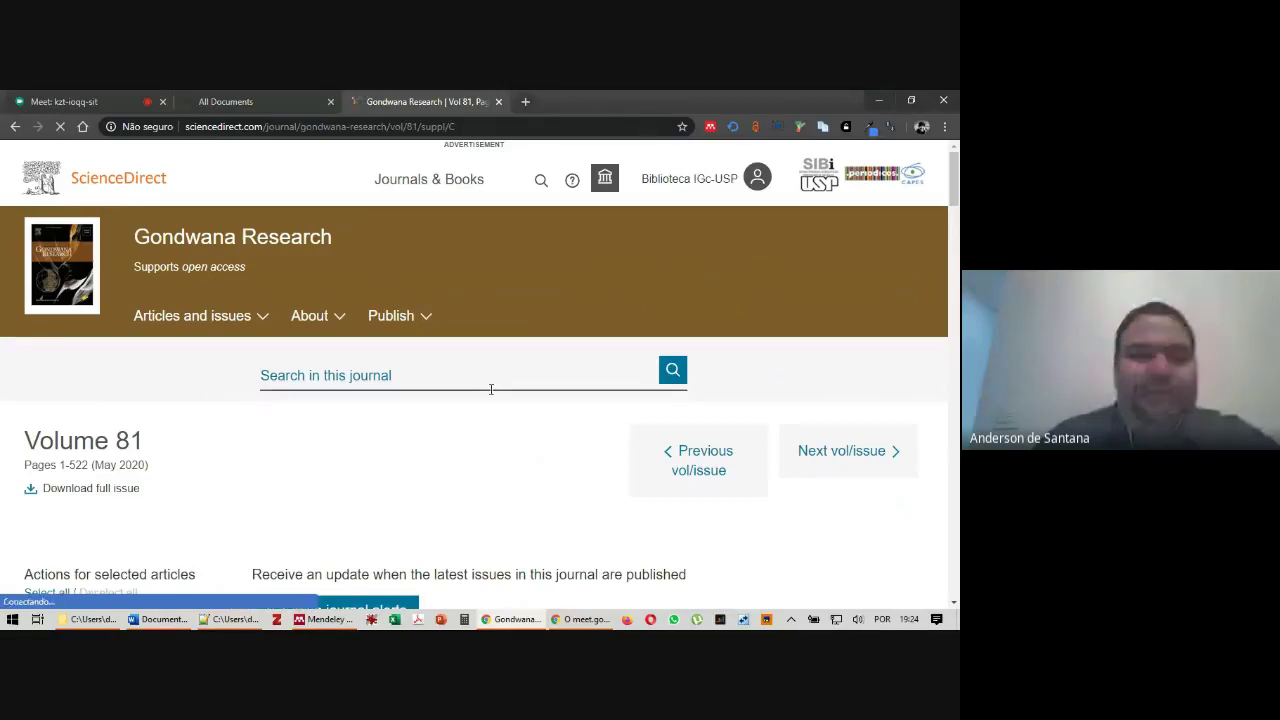
Use Mendeley Web Importer to add every detected Volume 81 article except the Web Page entry
scroll(437, 402, "down", 10)
scroll(437, 402, "down", 3)
scroll(600, 408, "down", 2)
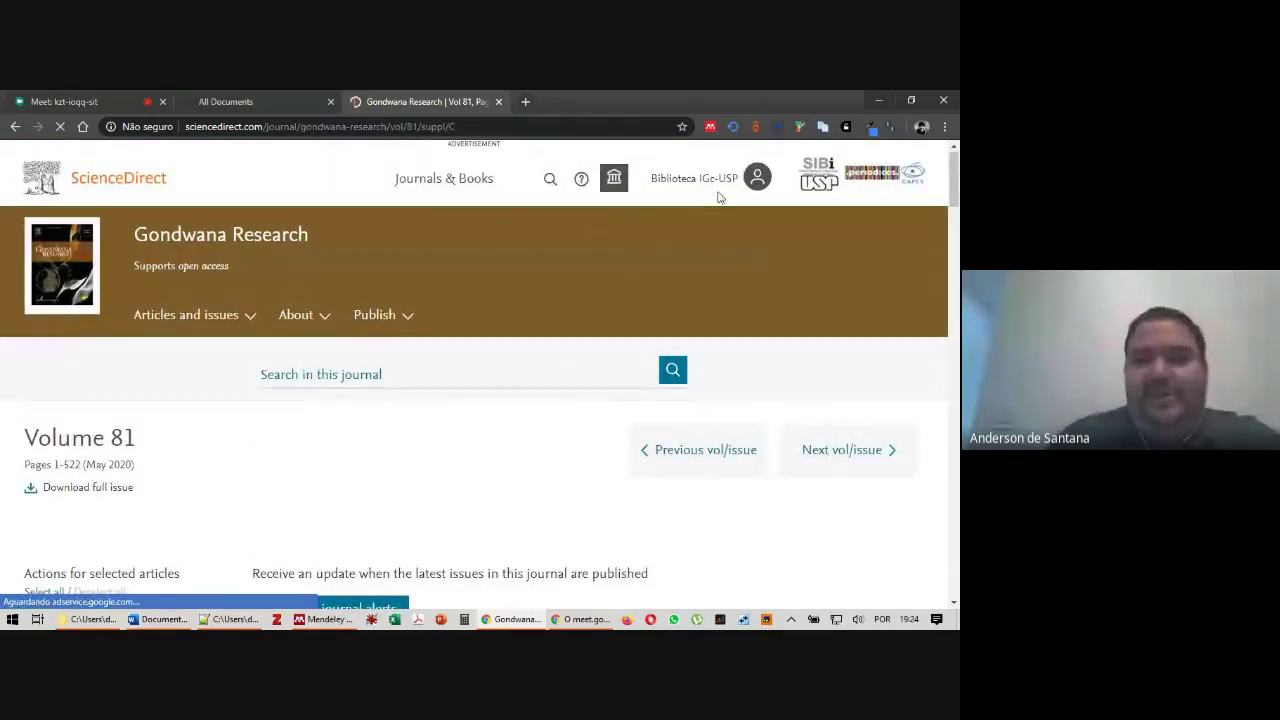
left_click(711, 128)
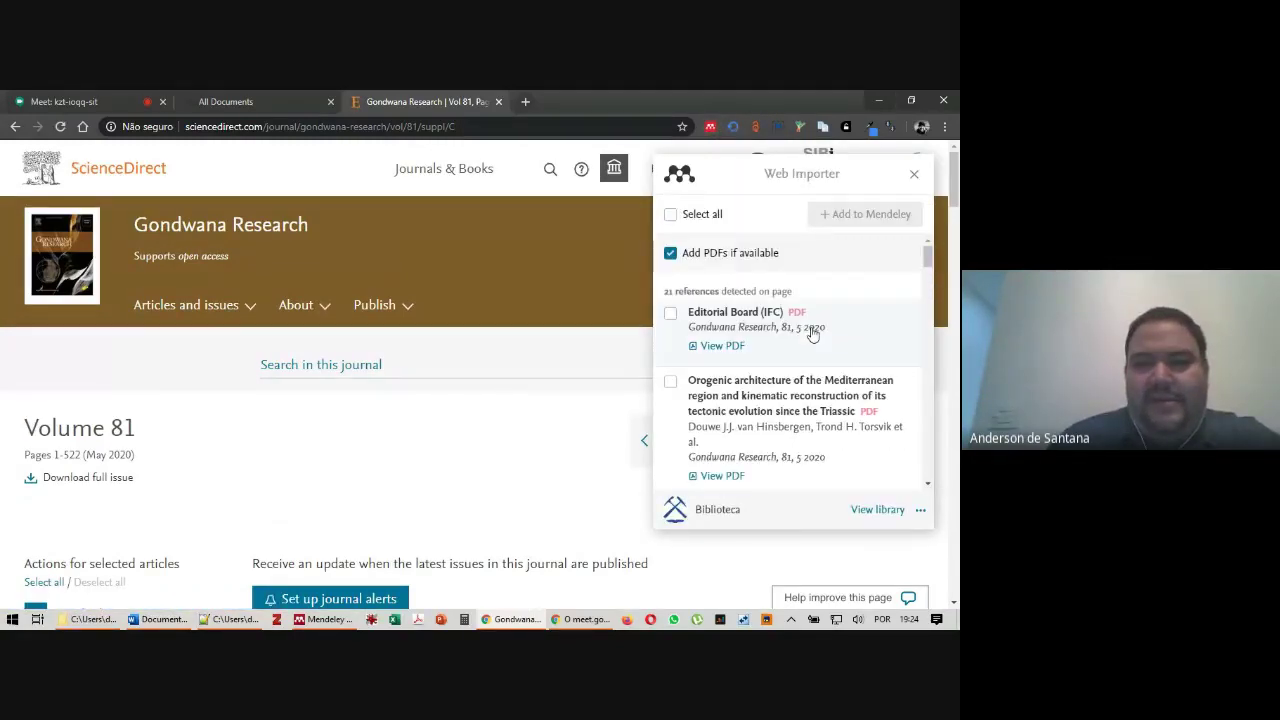
scroll(840, 314, "down", 2)
scroll(840, 314, "down", 10)
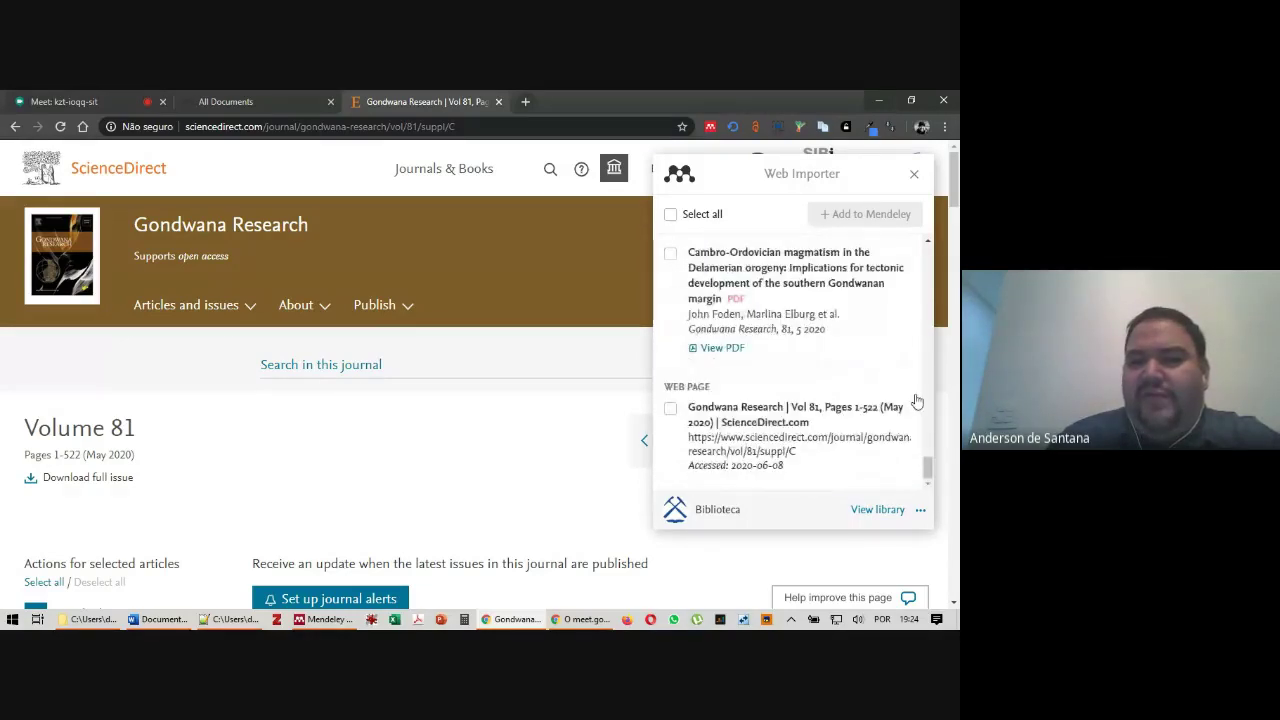
left_click_drag(926, 467, 928, 257)
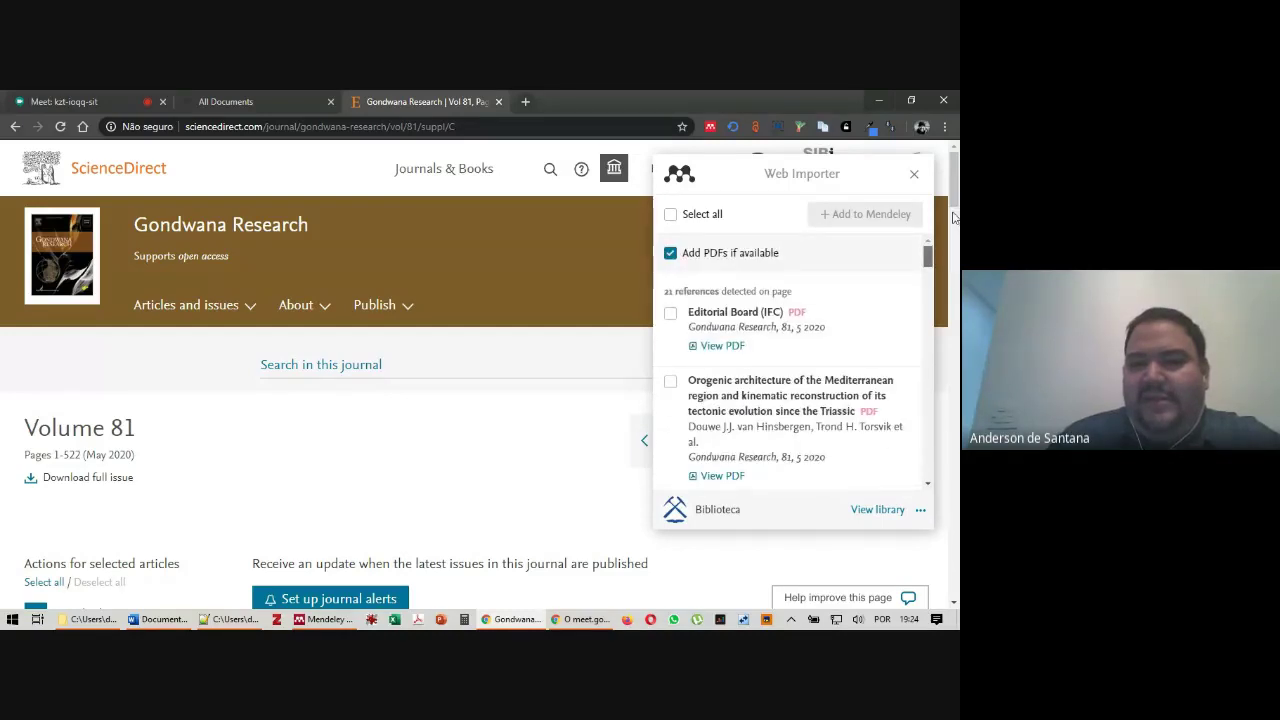
left_click(671, 216)
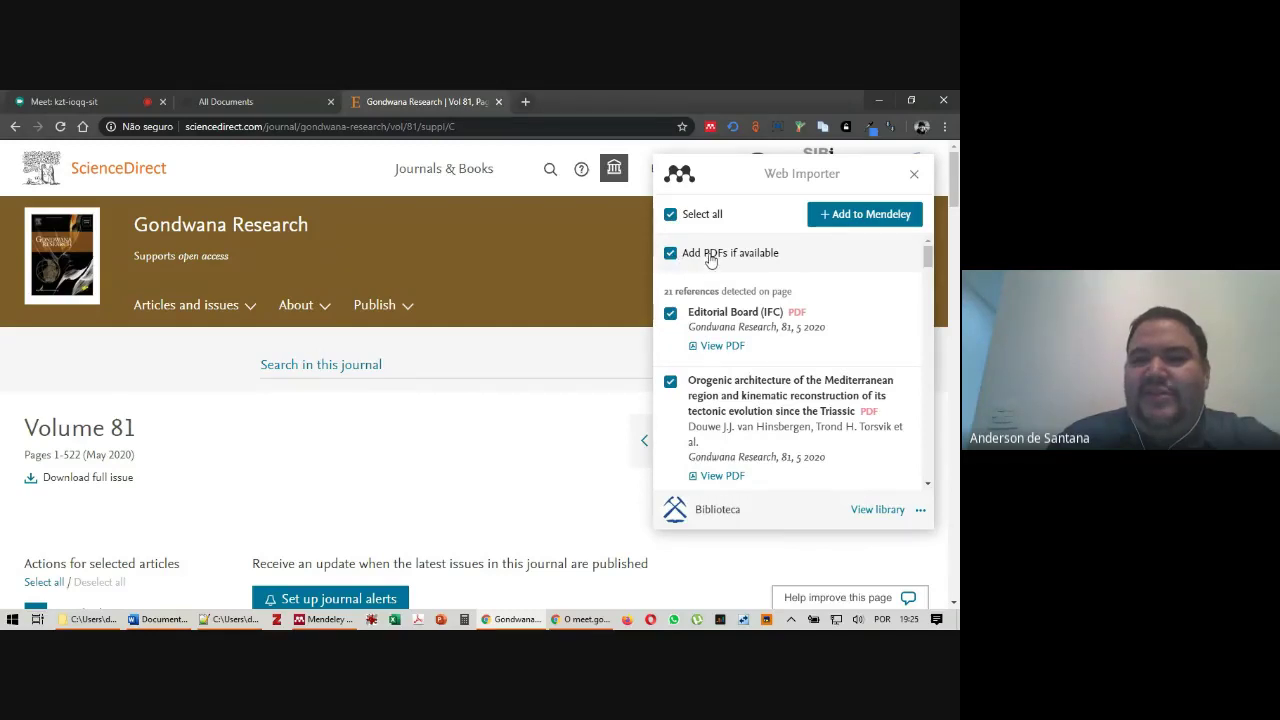
left_click_drag(928, 257, 905, 463)
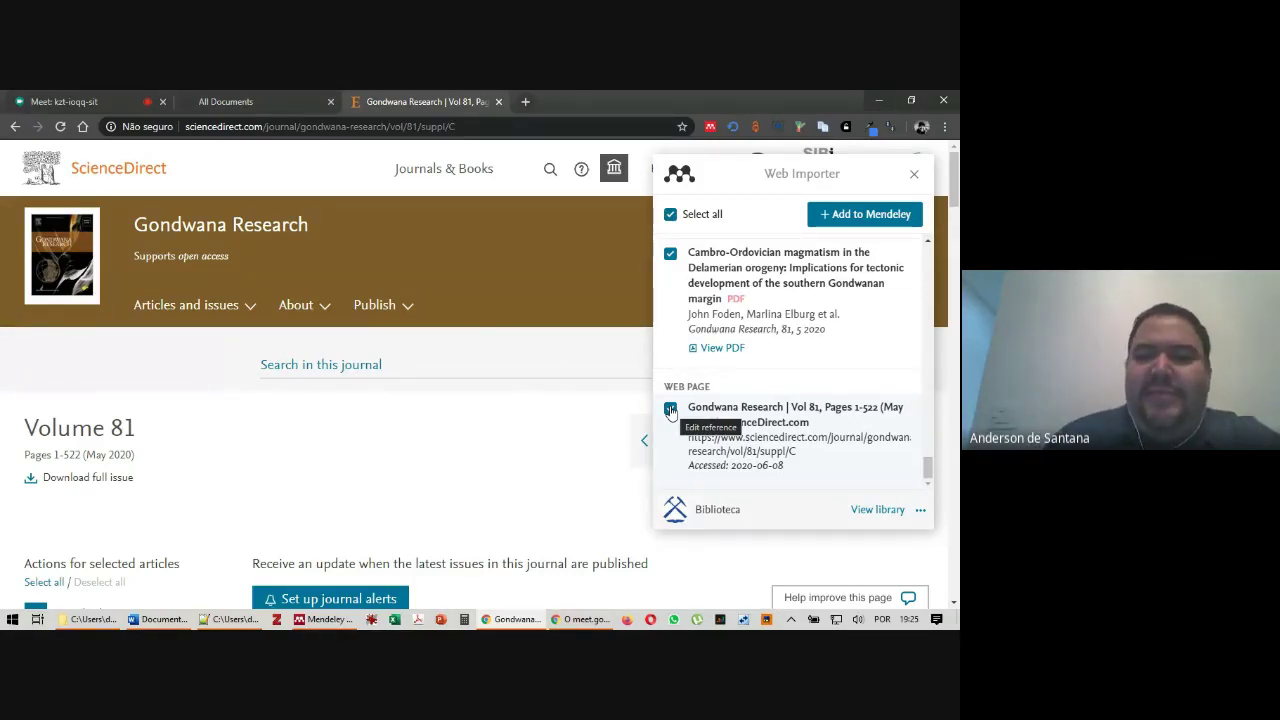
left_click(670, 410)
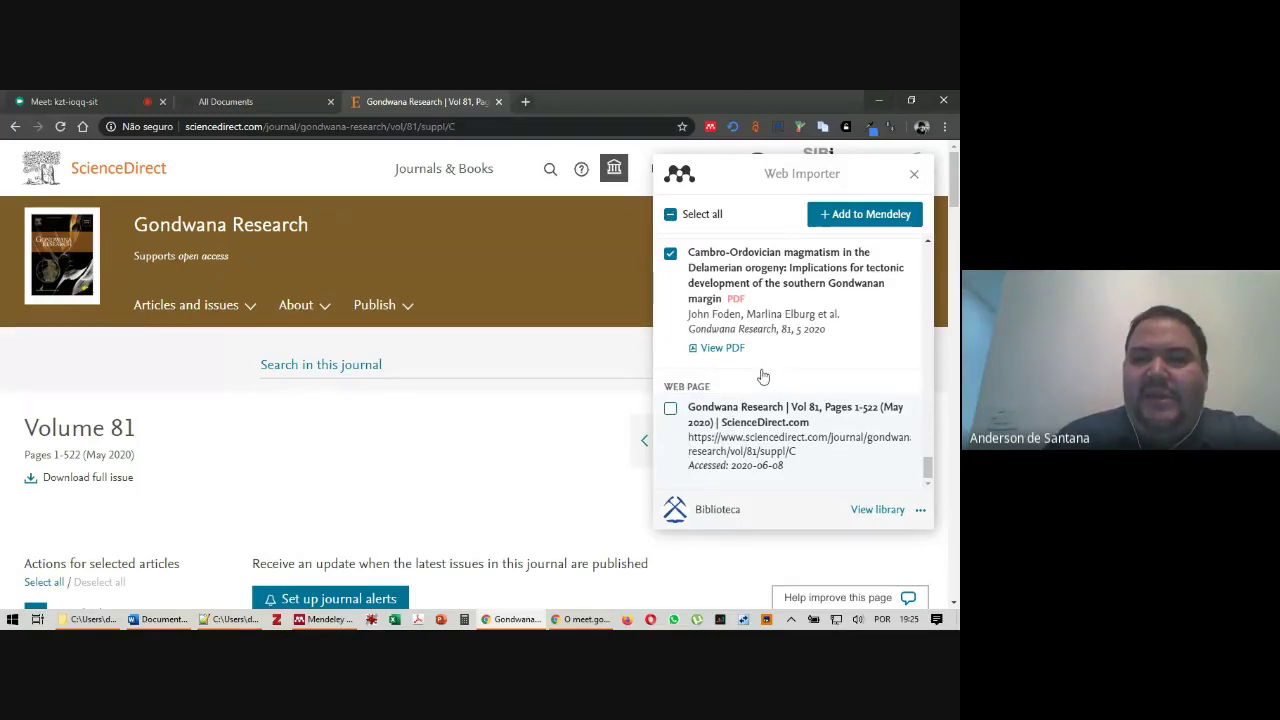
left_click(868, 216)
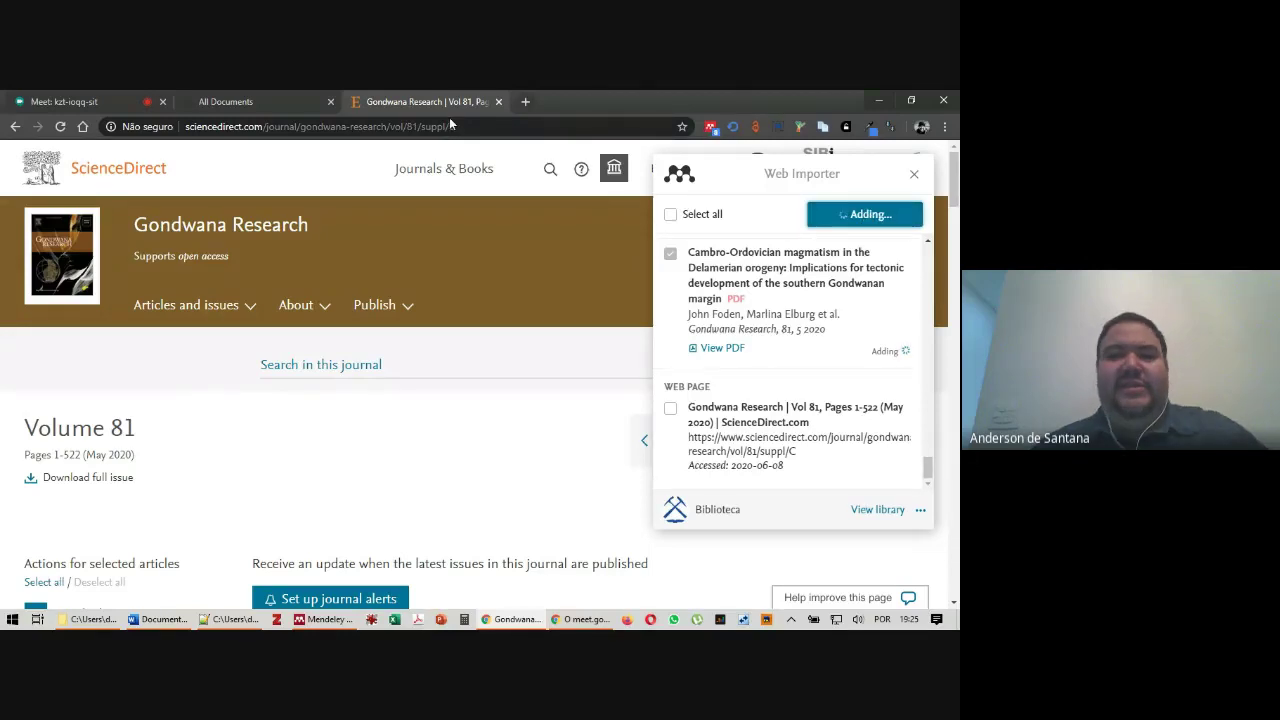
scroll(826, 251, "down", 1)
Load the line-16 teses.usp.br thesis URL in a new Chrome tab
scroll(848, 272, "down", 4)
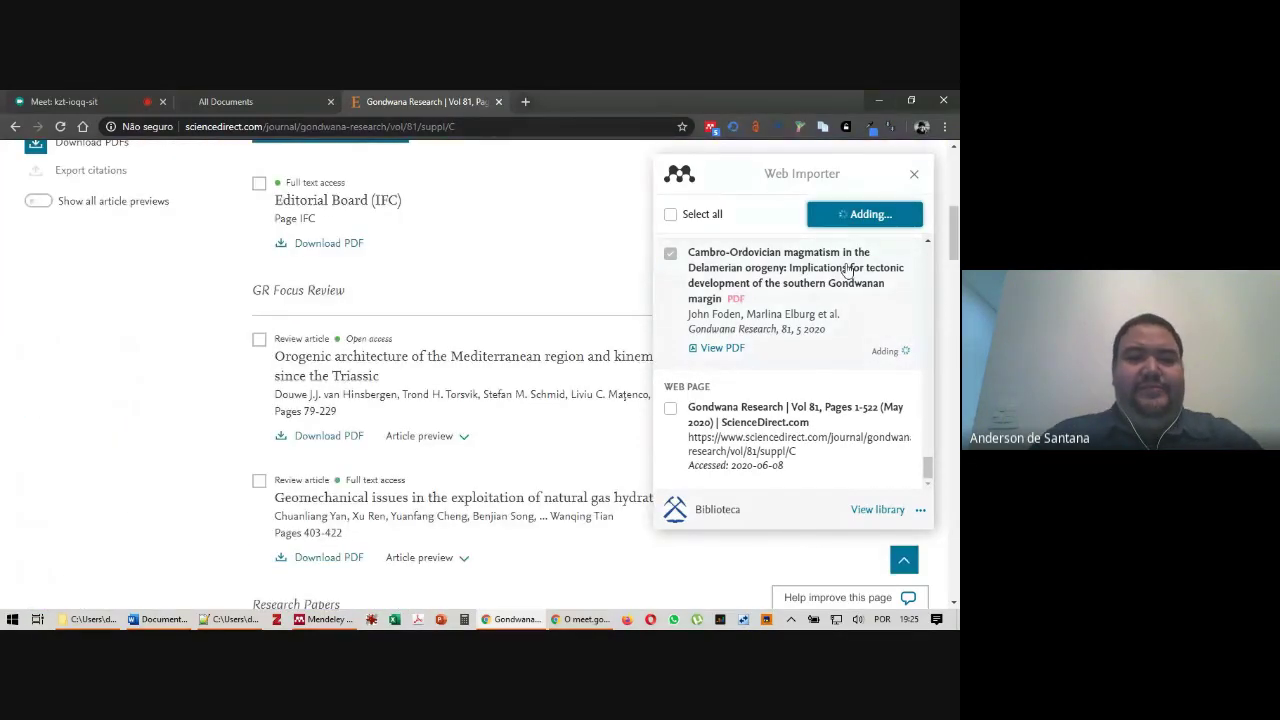
scroll(848, 272, "down", 3)
scroll(928, 410, "up", 10)
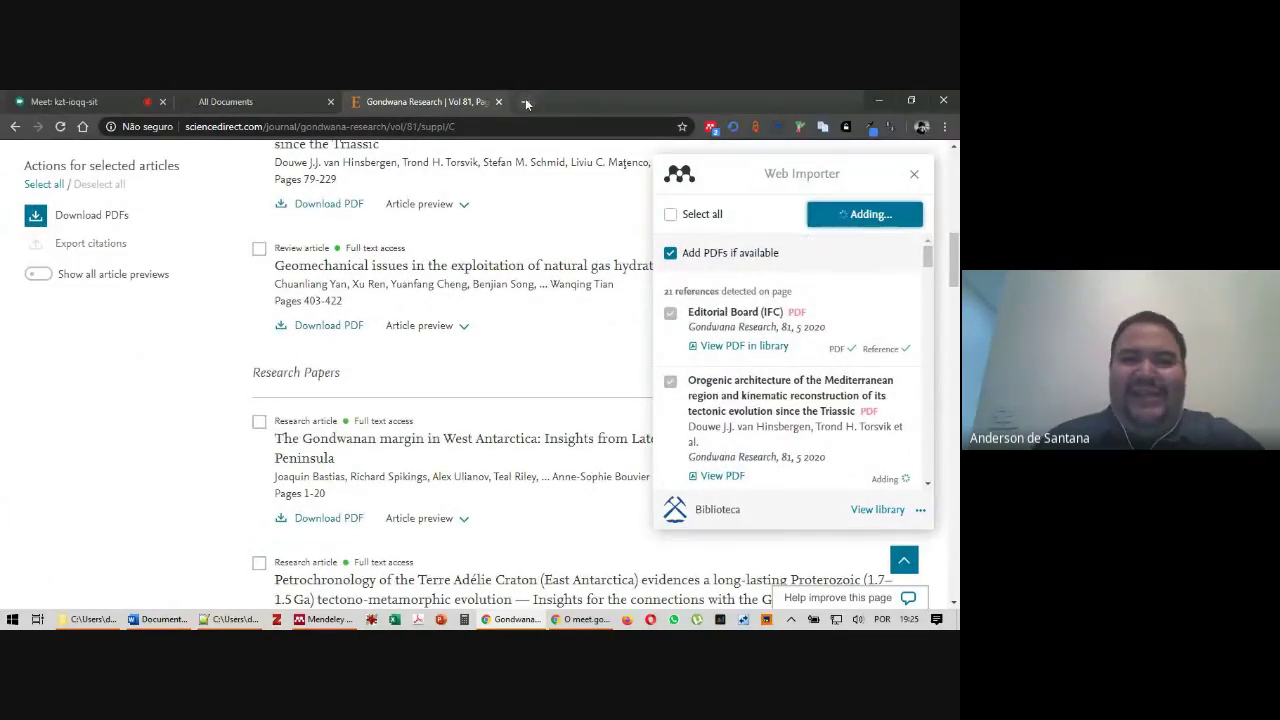
left_click(235, 619)
left_click_drag(742, 420, 95, 415)
key("ctrl+c")
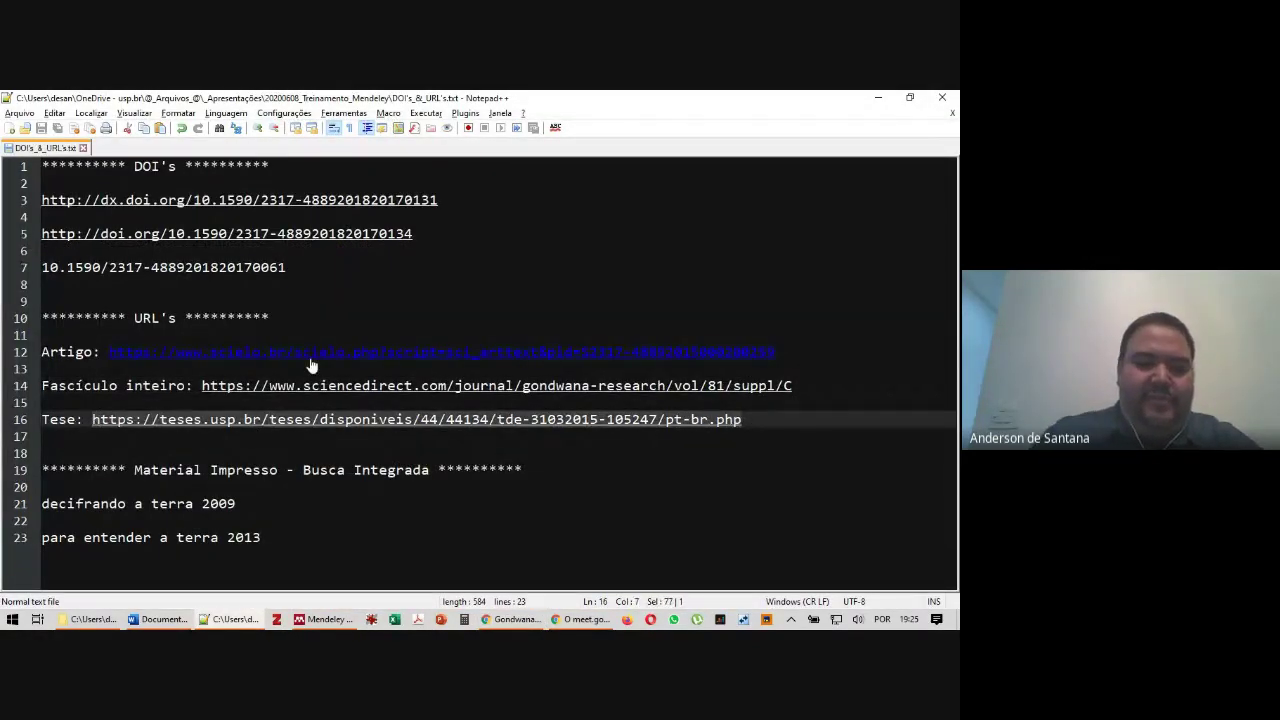
key("alt+Tab")
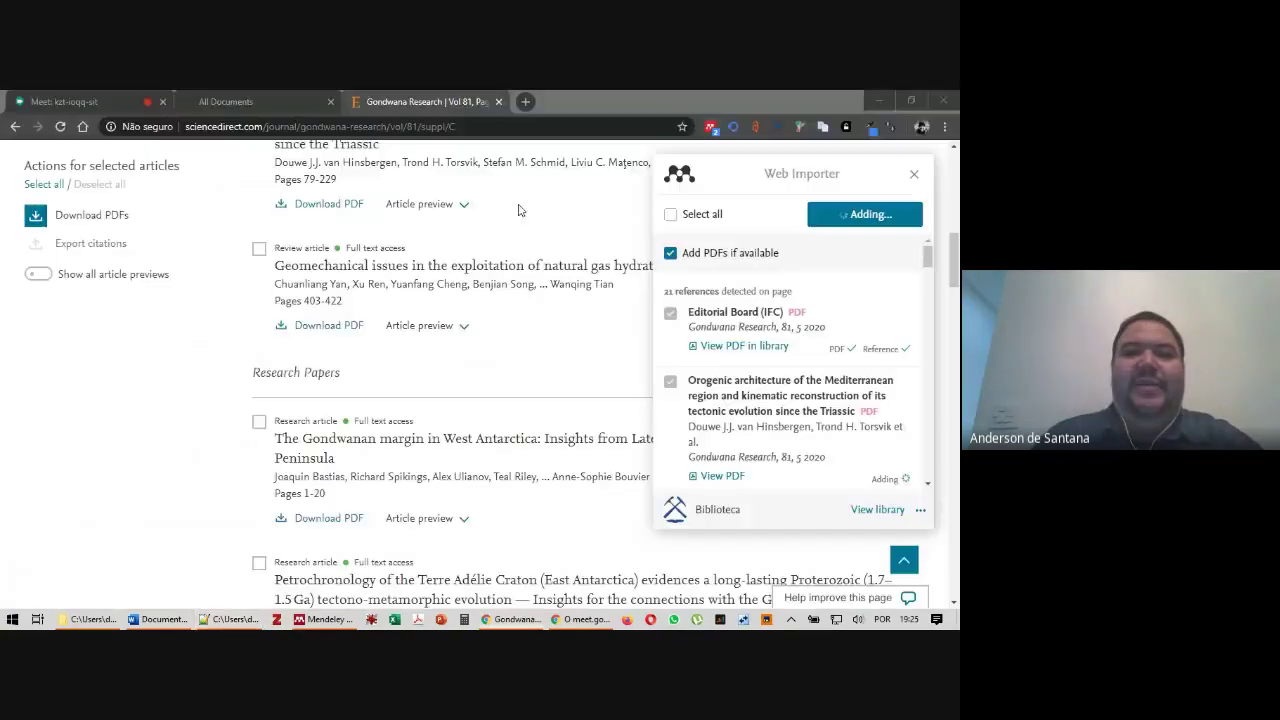
left_click(526, 101)
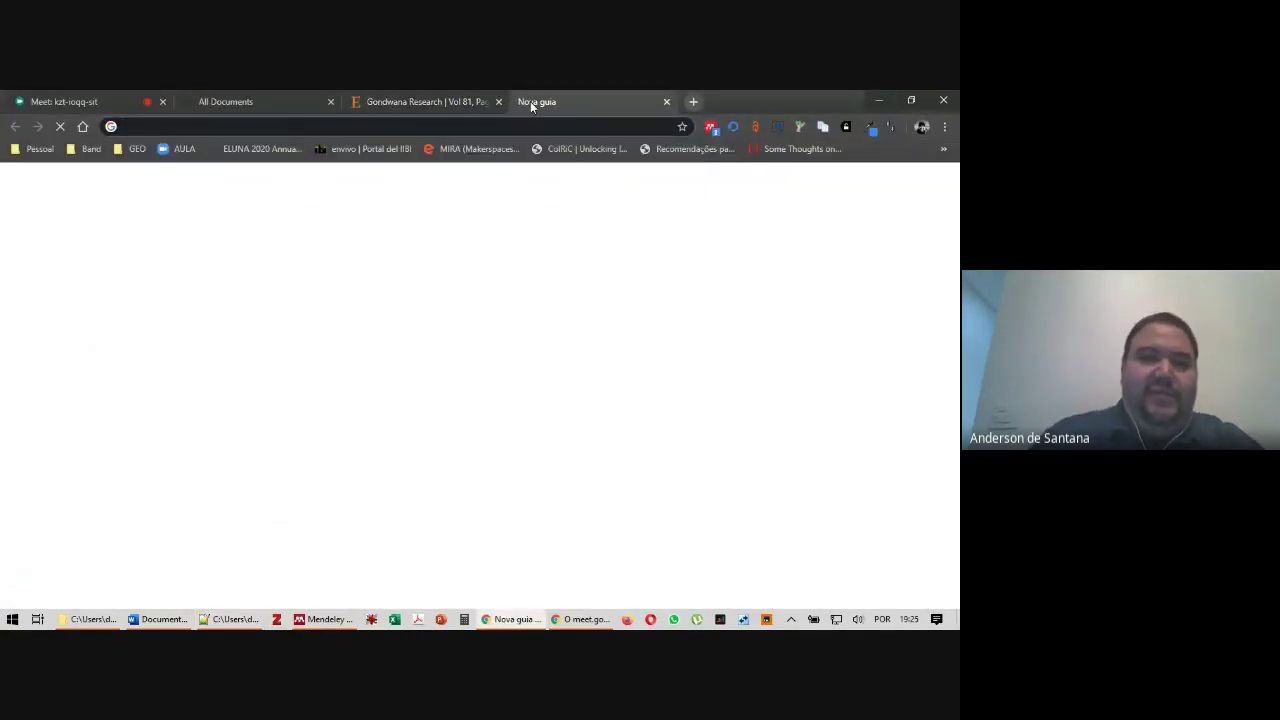
key("ctrl+v")
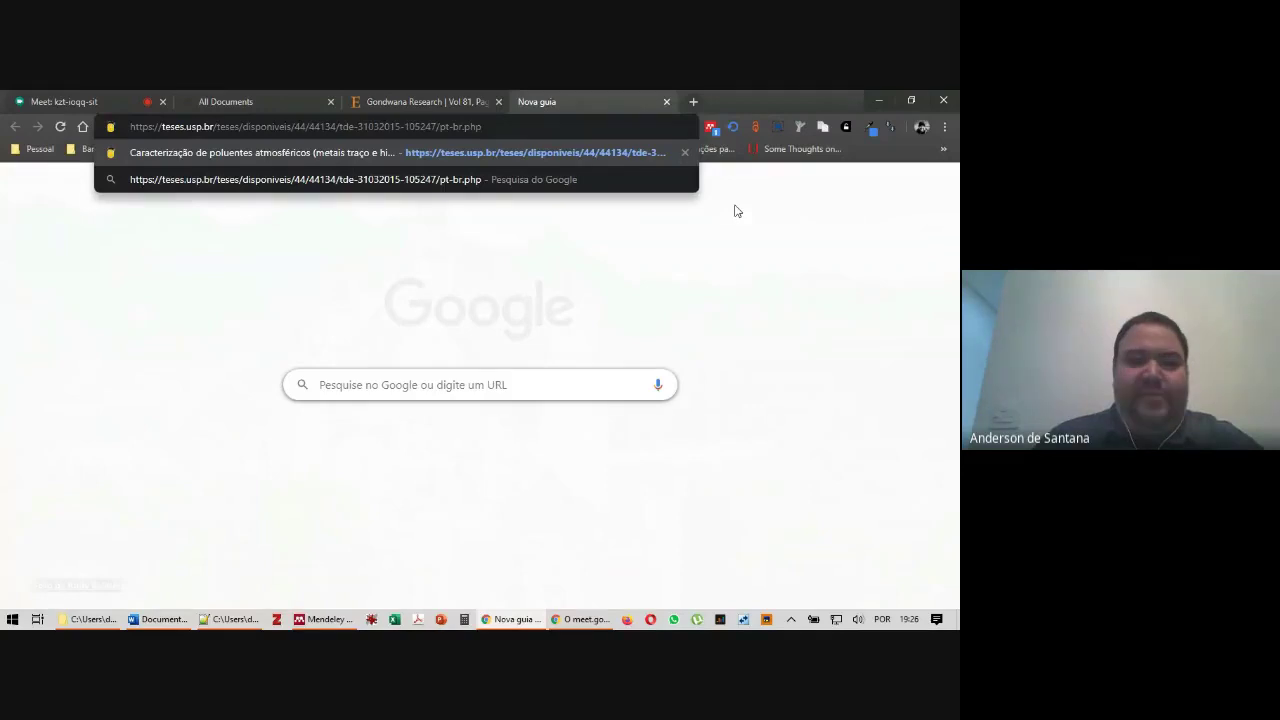
key("Return")
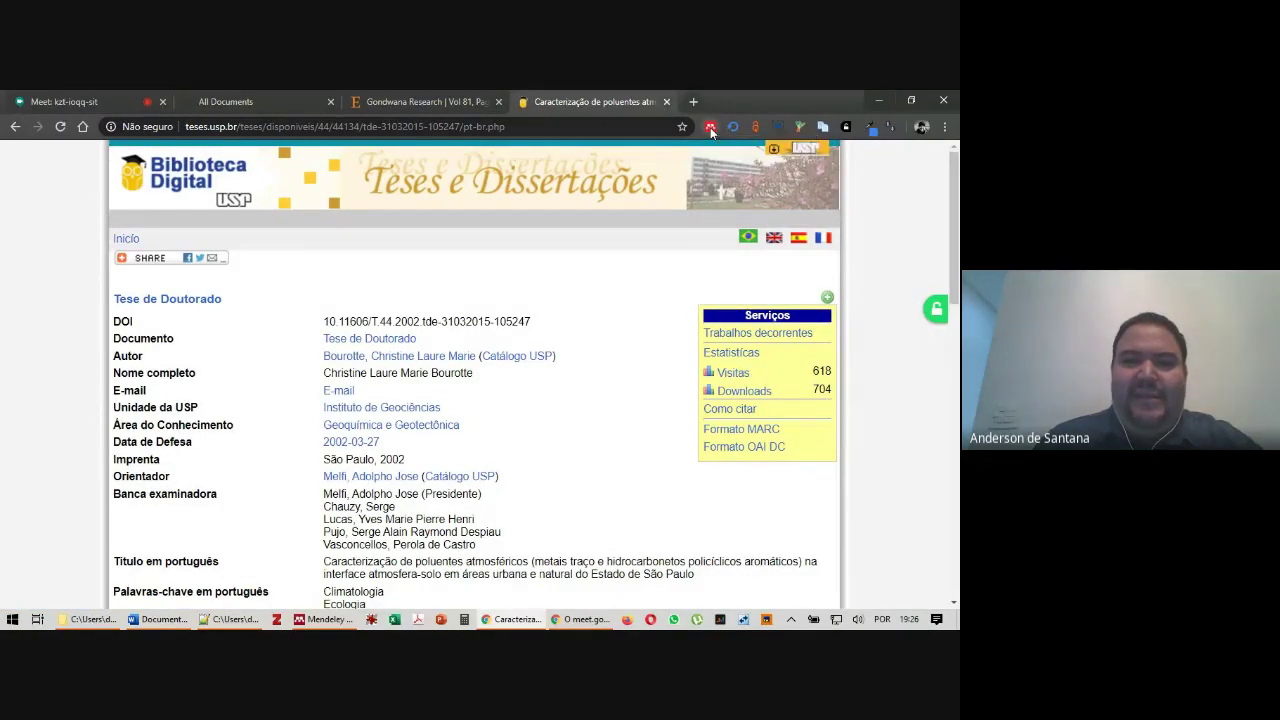
Send the USP thesis reference and its PDF to Mendeley with Web Importer, then return to Mendeley Desktop
left_click(711, 128)
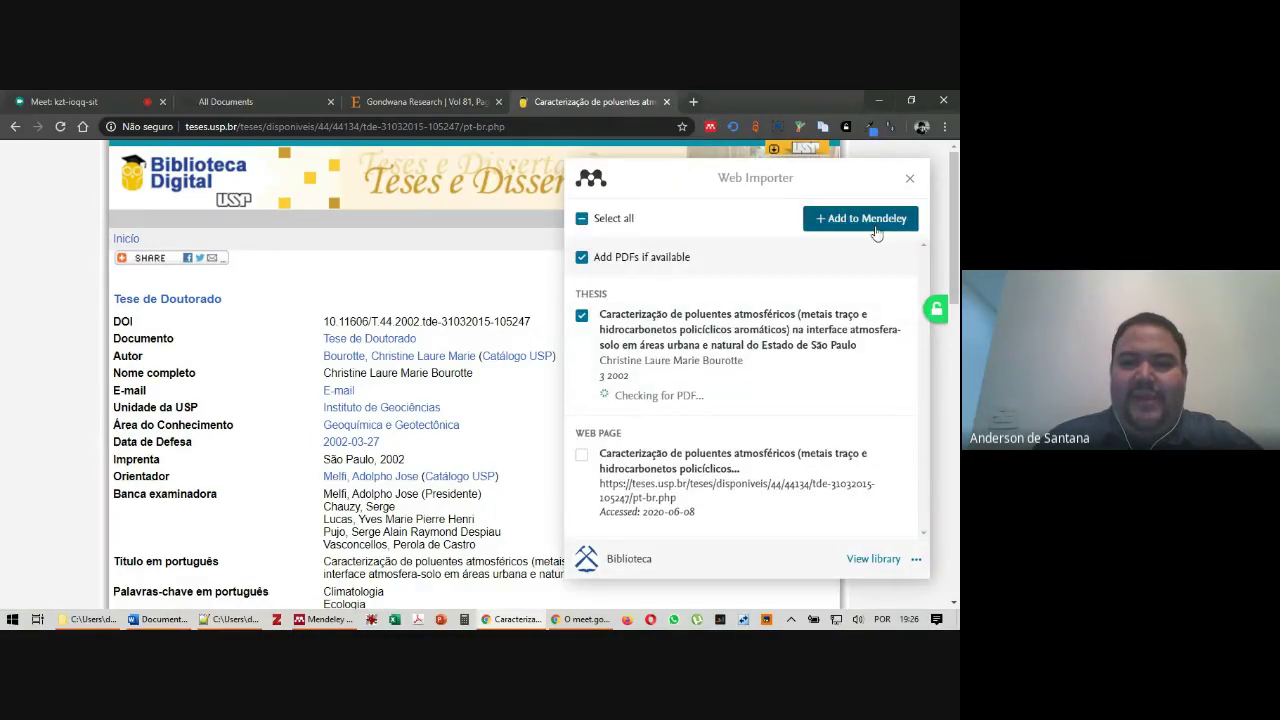
left_click(865, 219)
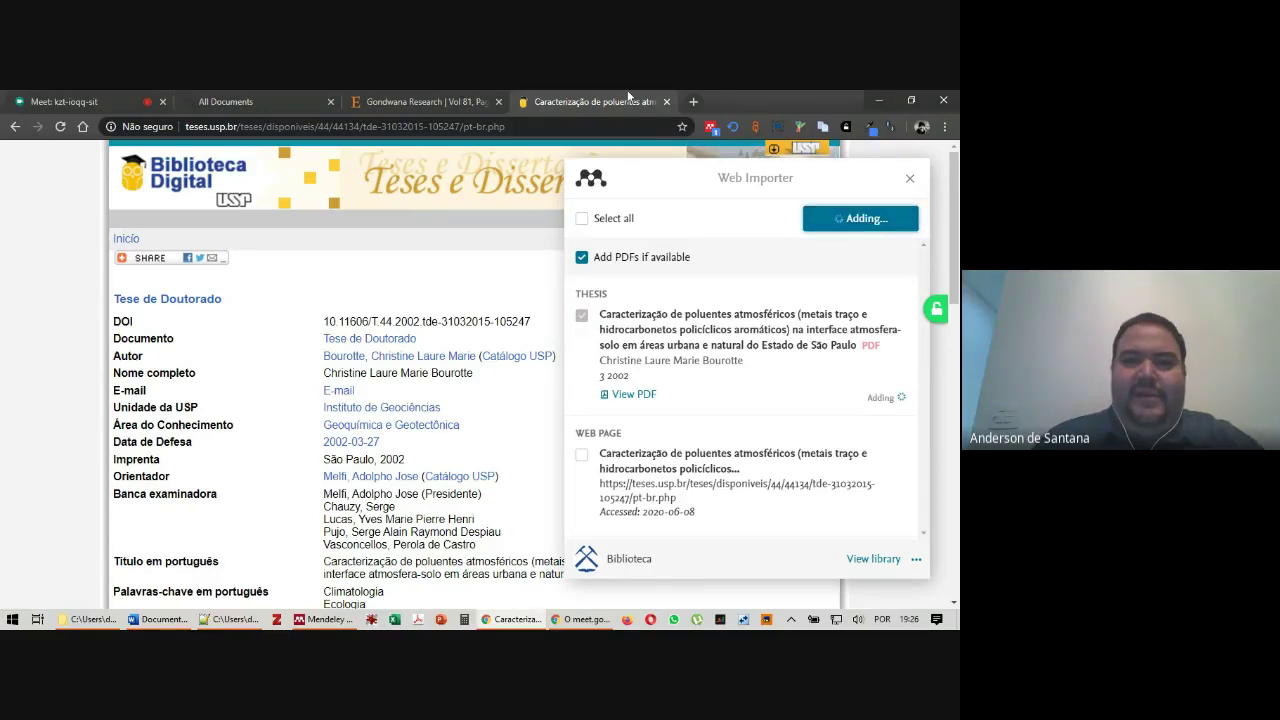
left_click(438, 92)
scroll(790, 380, "down", 10)
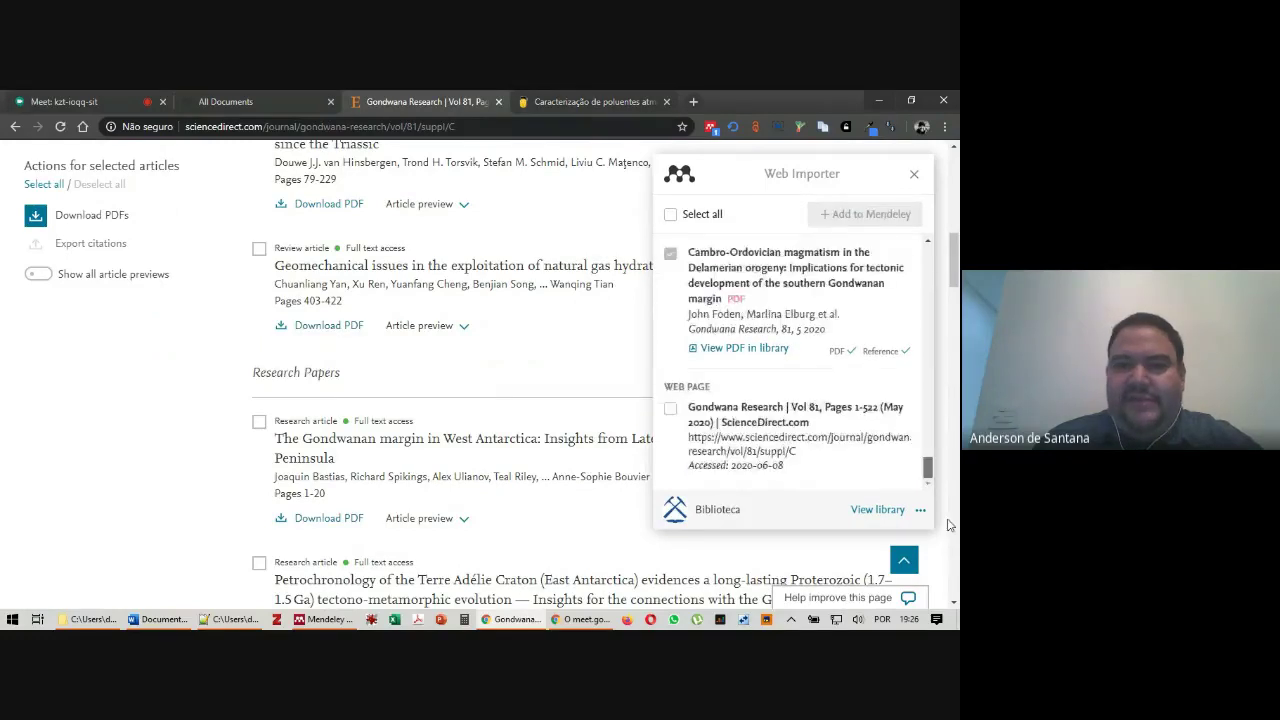
left_click(557, 95)
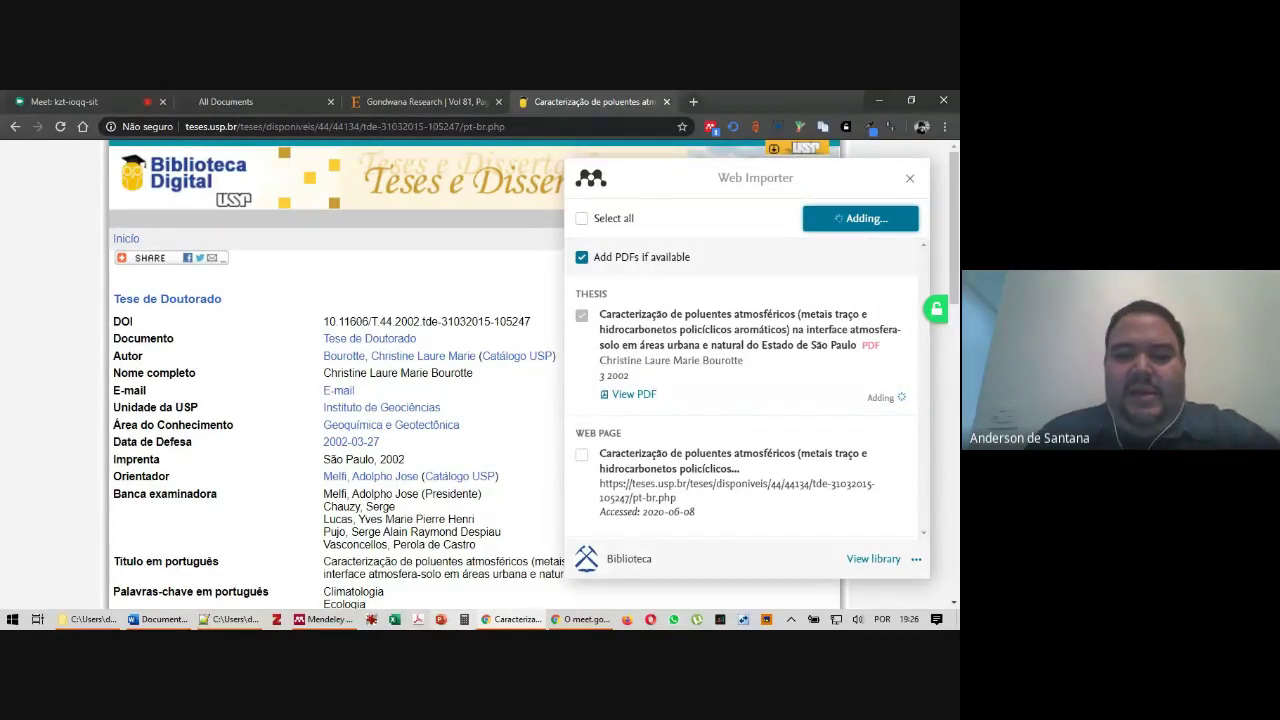
left_click(331, 622)
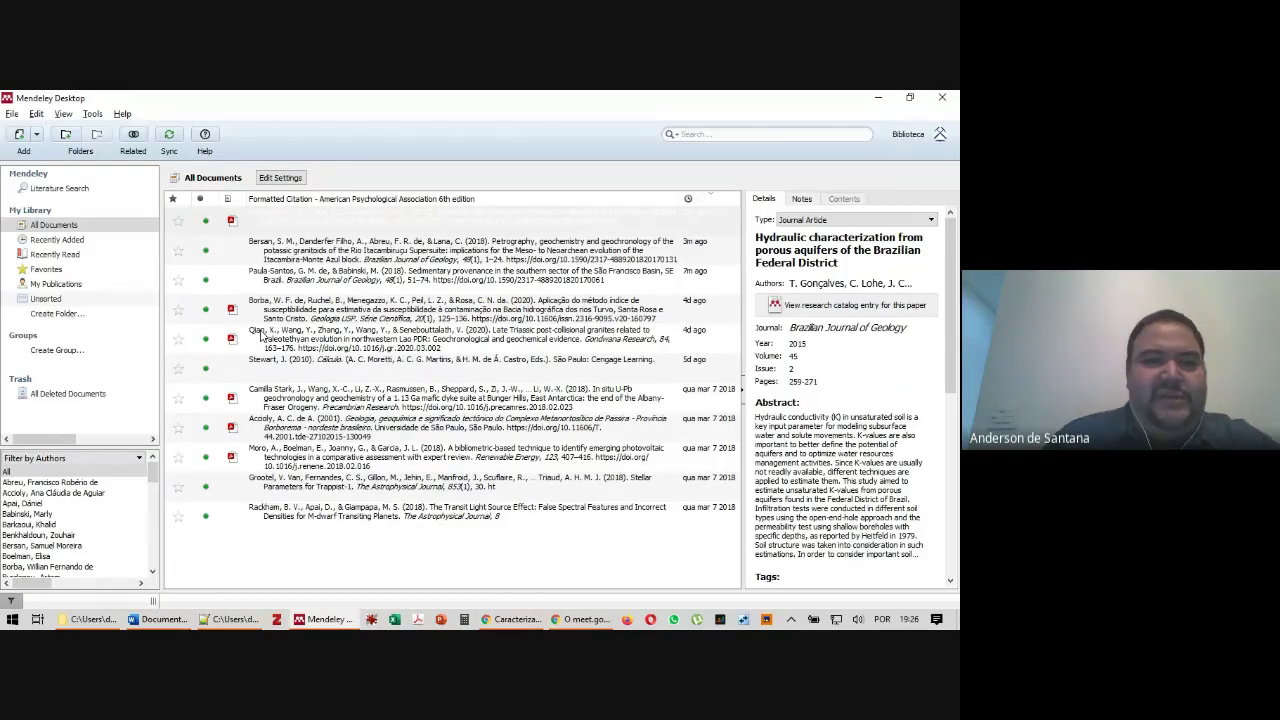
Sync Mendeley Desktop so the USP thesis and Volume 81 articles appear, with 21 files downloading
left_click(170, 136)
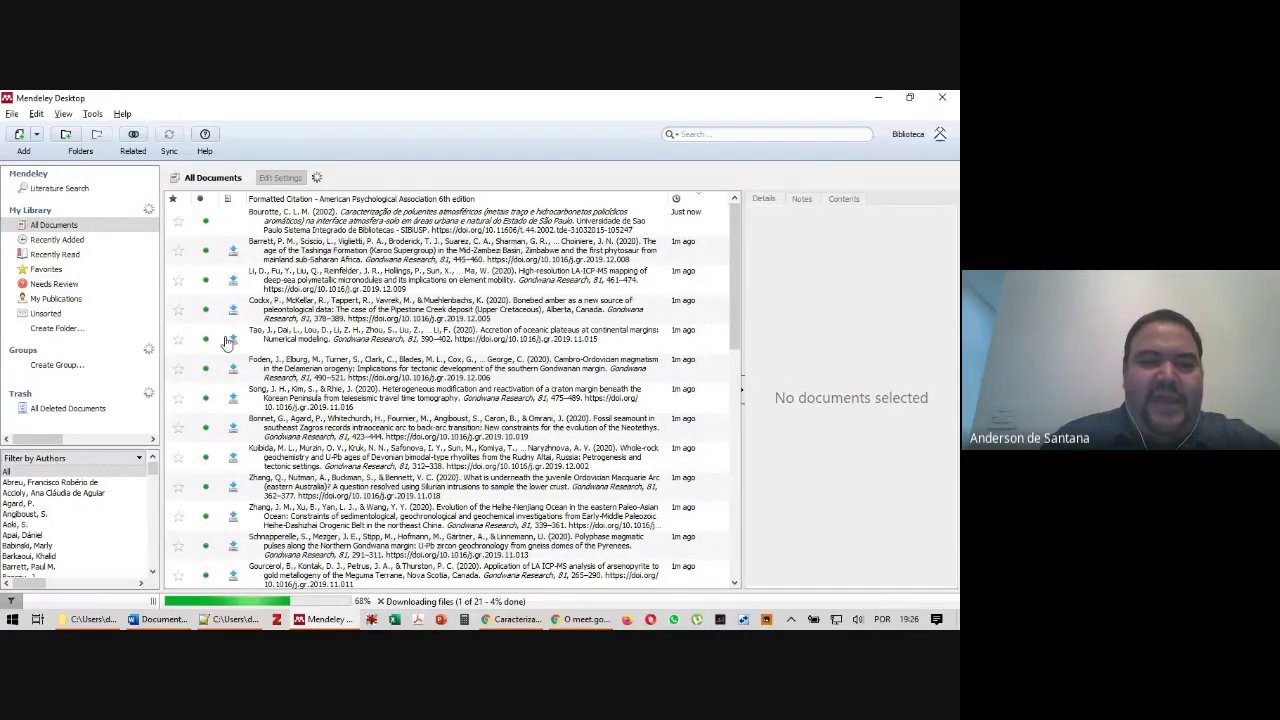
scroll(233, 340, "down", 4)
scroll(237, 435, "up", 4)
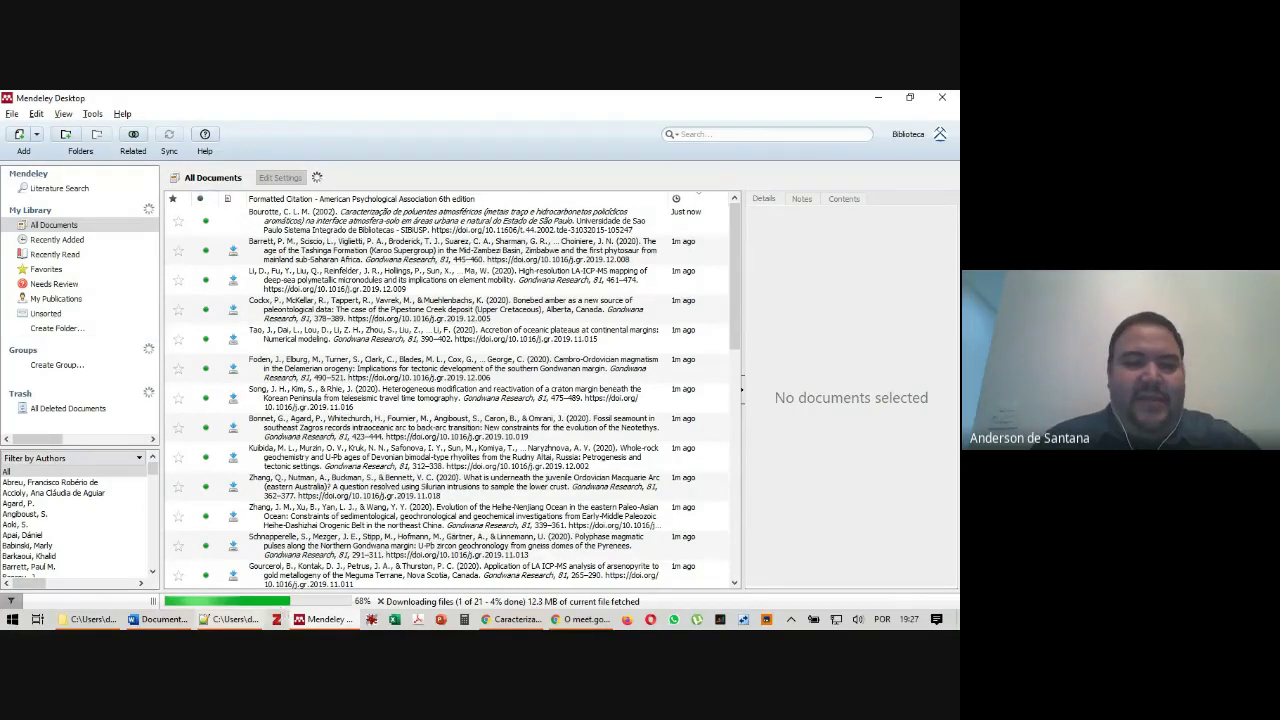
mouse_move(99, 624)
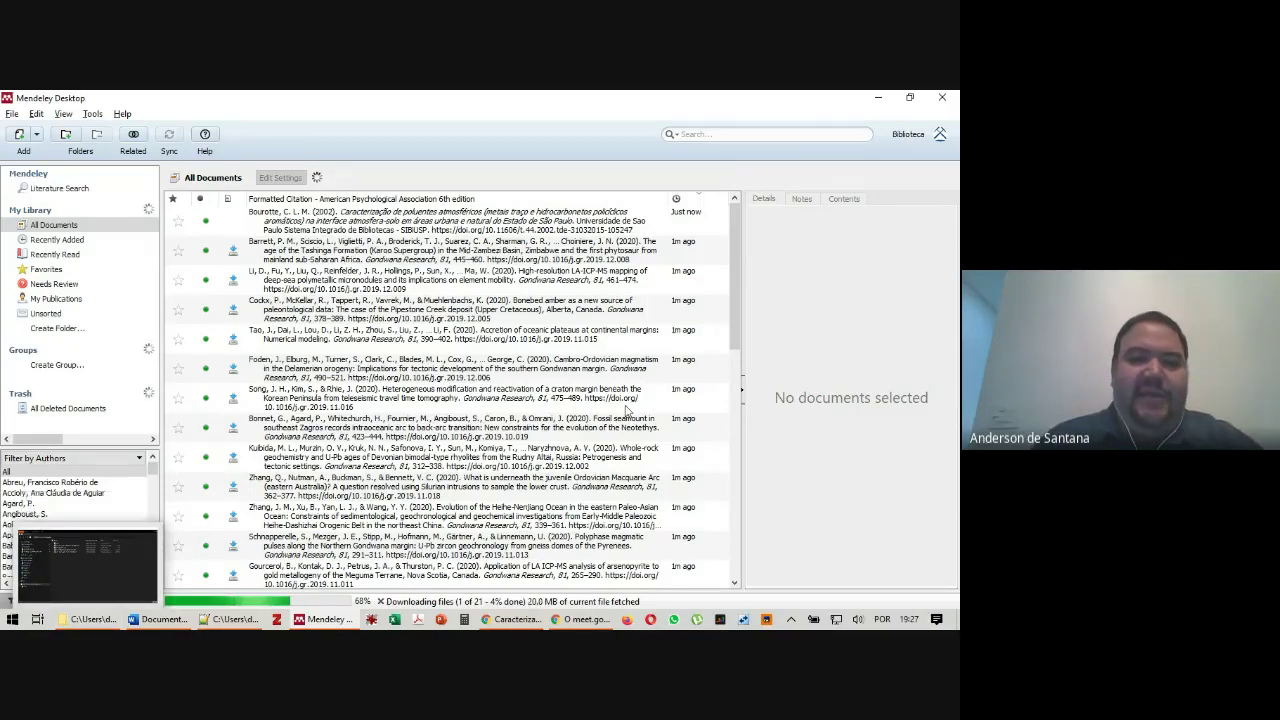
scroll(627, 410, "down", 10)
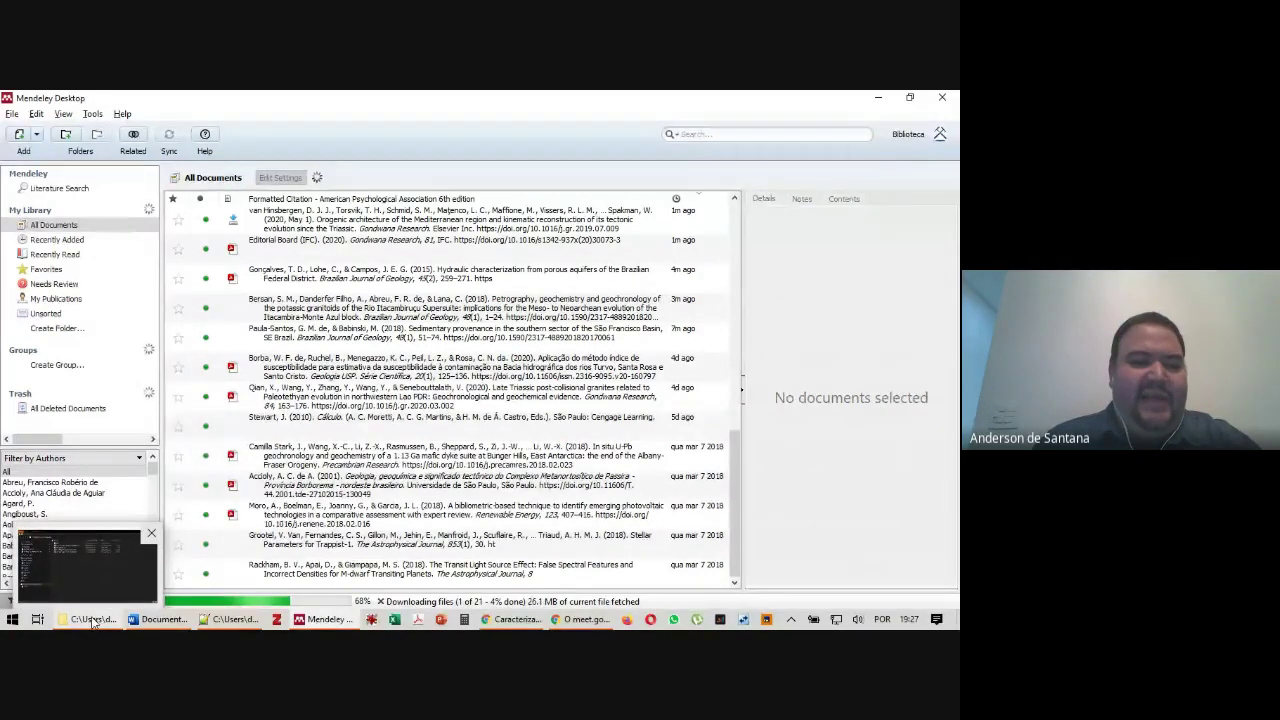
left_click(95, 622)
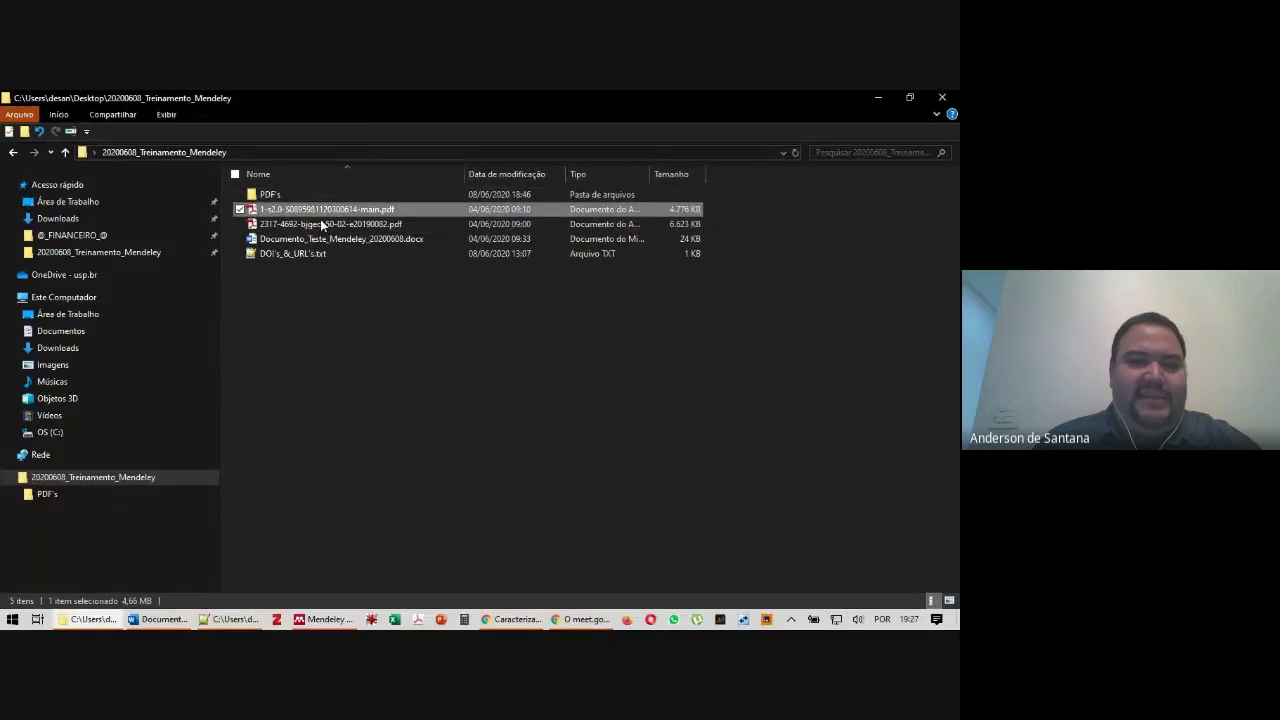
left_click(320, 214)
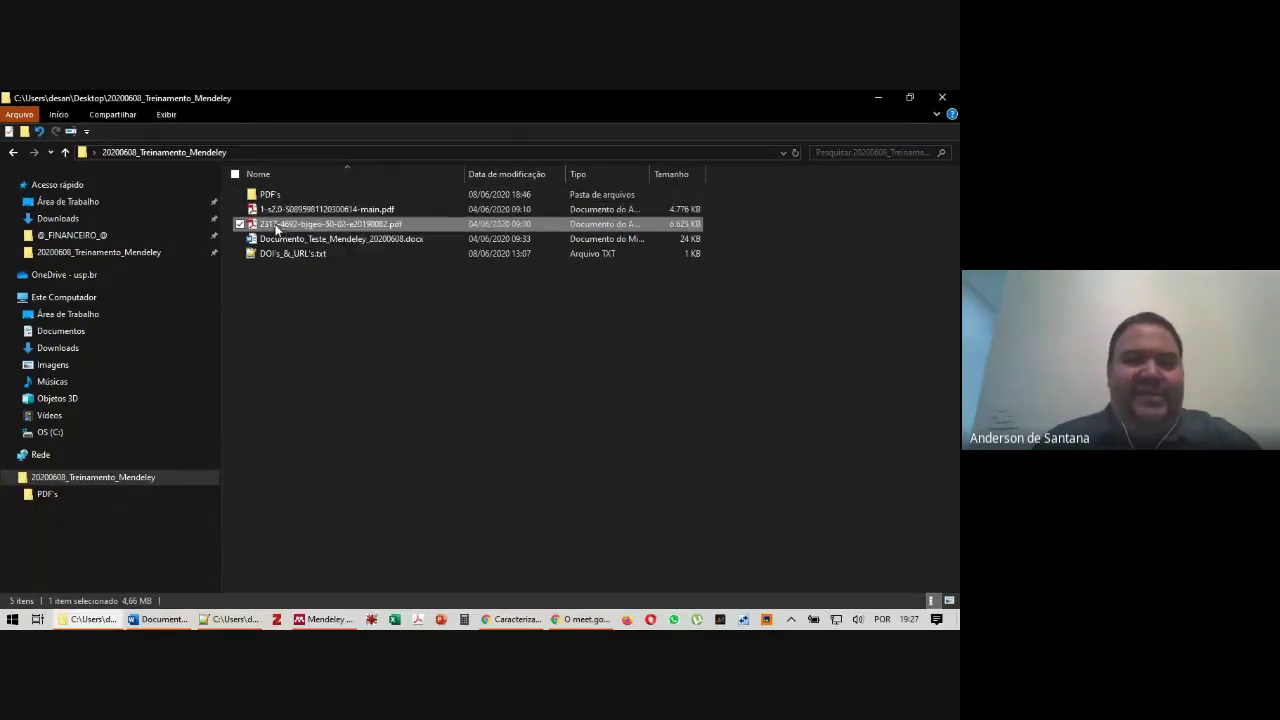
left_click_drag(274, 213, 223, 571)
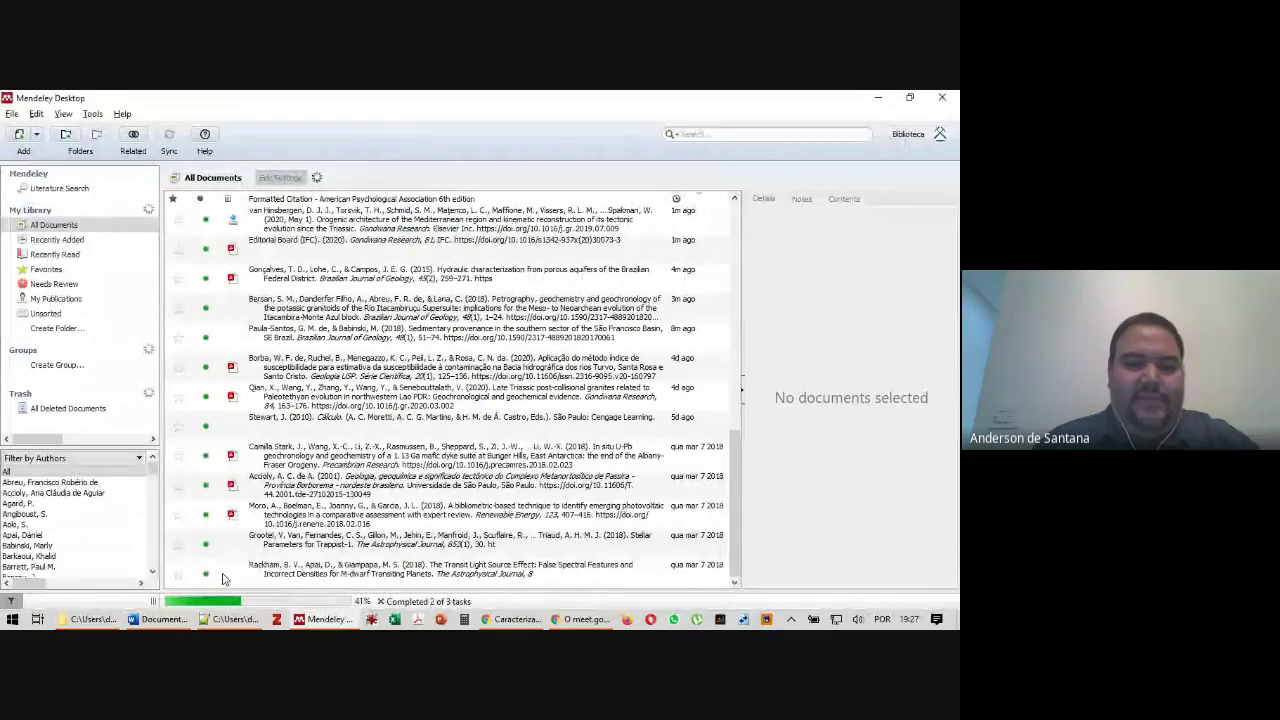
left_click(447, 214)
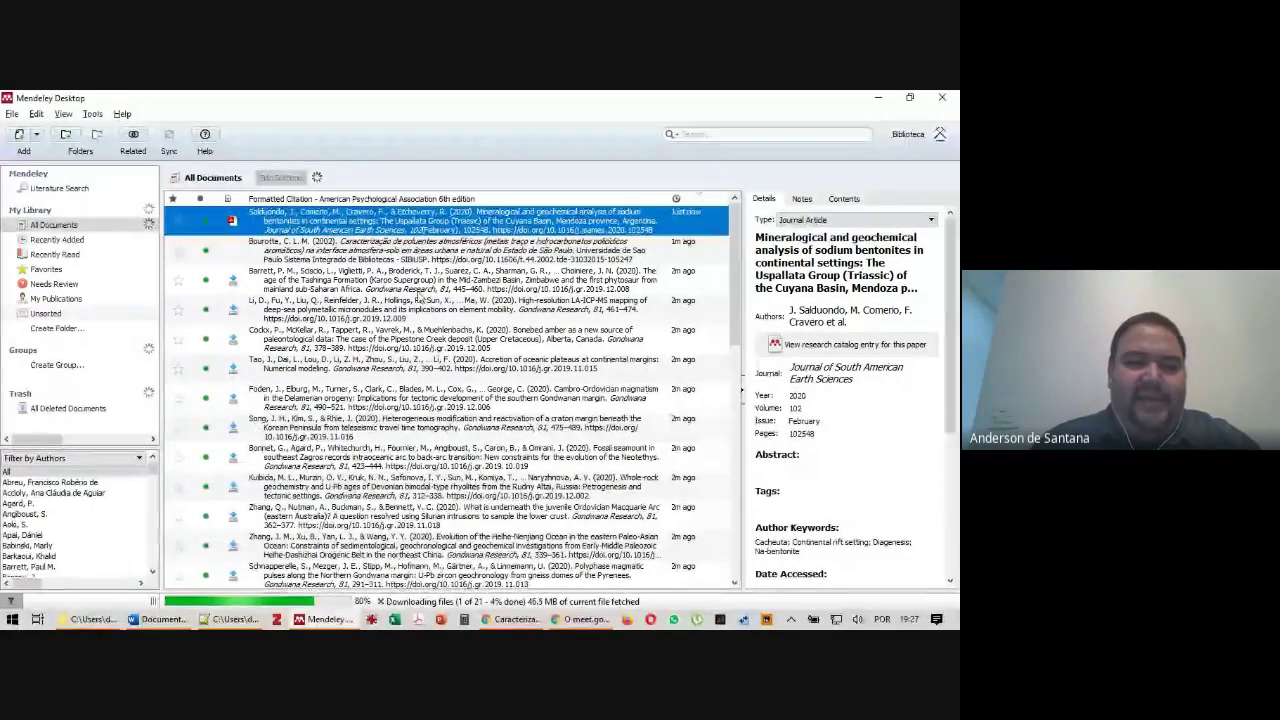
left_click(92, 619)
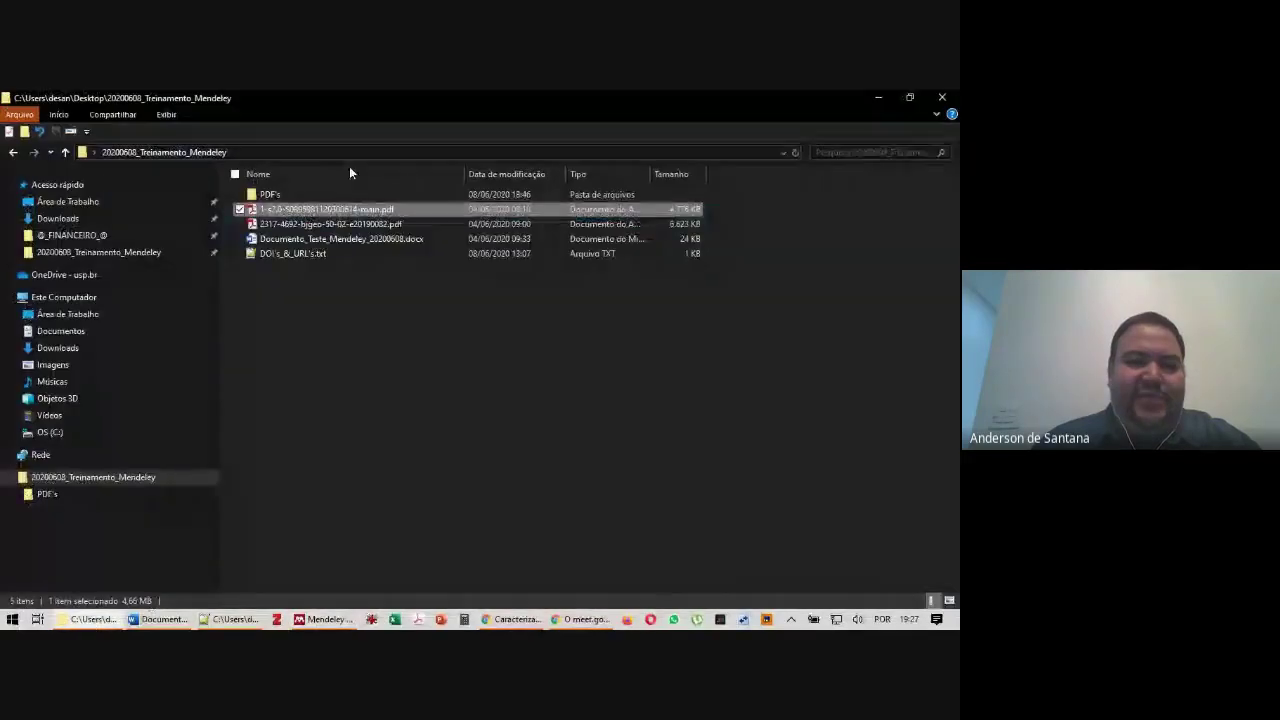
left_click_drag(293, 223, 187, 328)
key("alt+Tab")
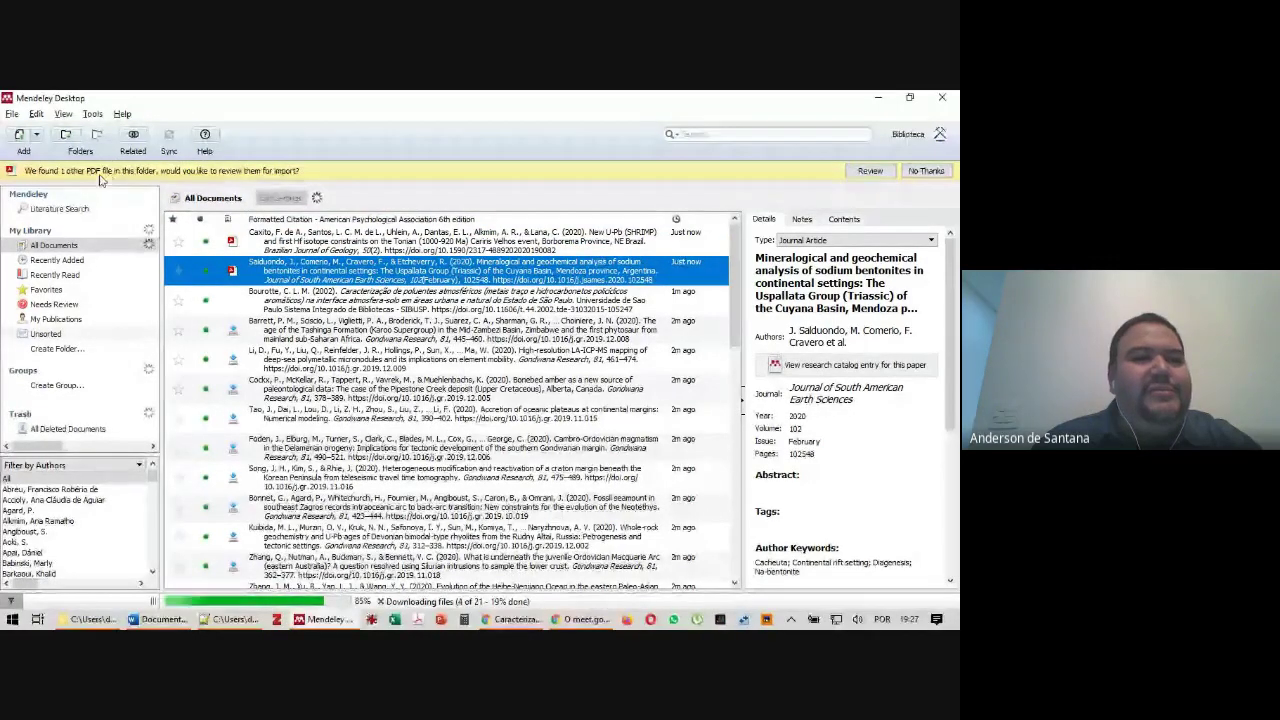
Dismiss the other-PDF banner and open the New U-Pb (SHRIMP) article's attached PDF
left_click(926, 171)
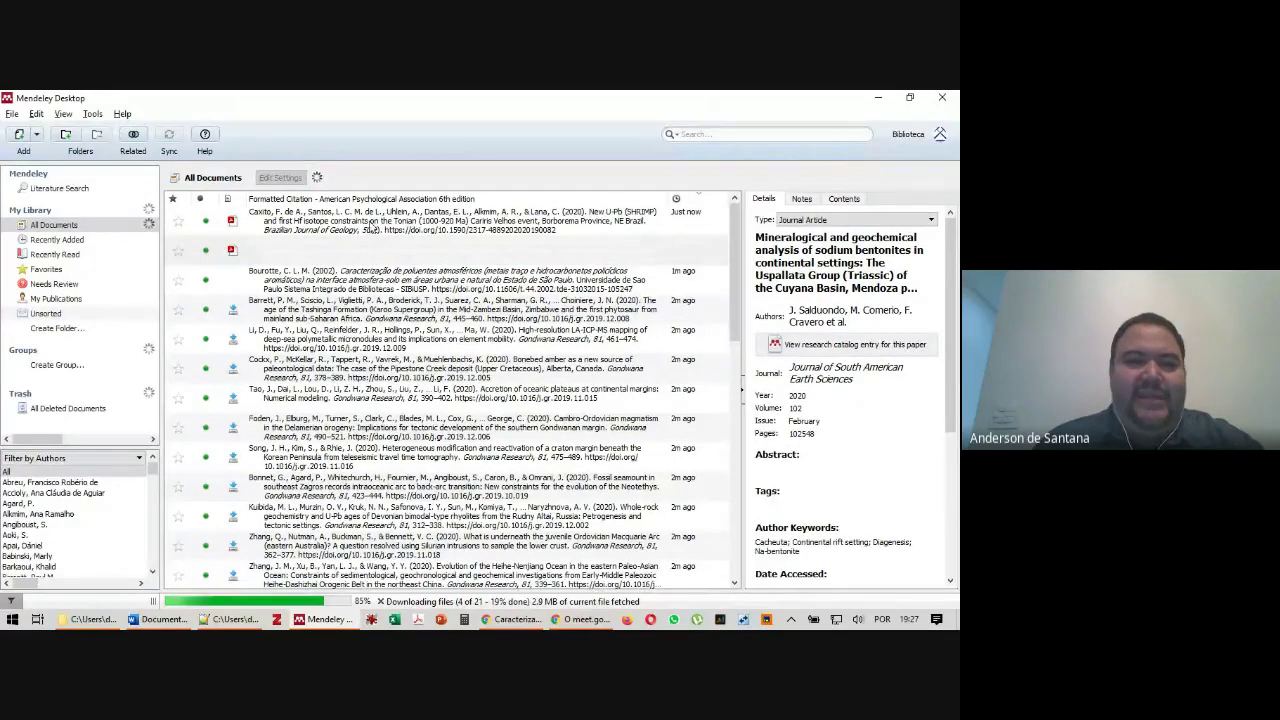
left_click(373, 226)
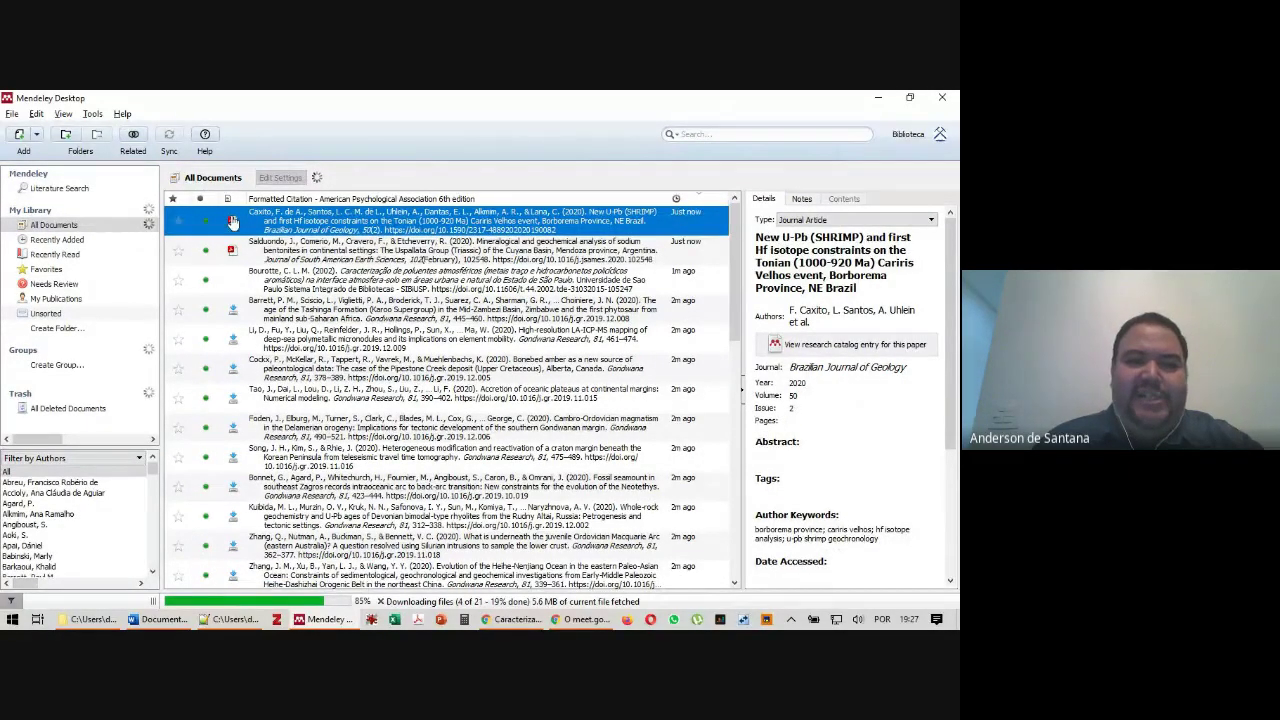
scroll(848, 500, "down", 3)
scroll(848, 510, "up", 3)
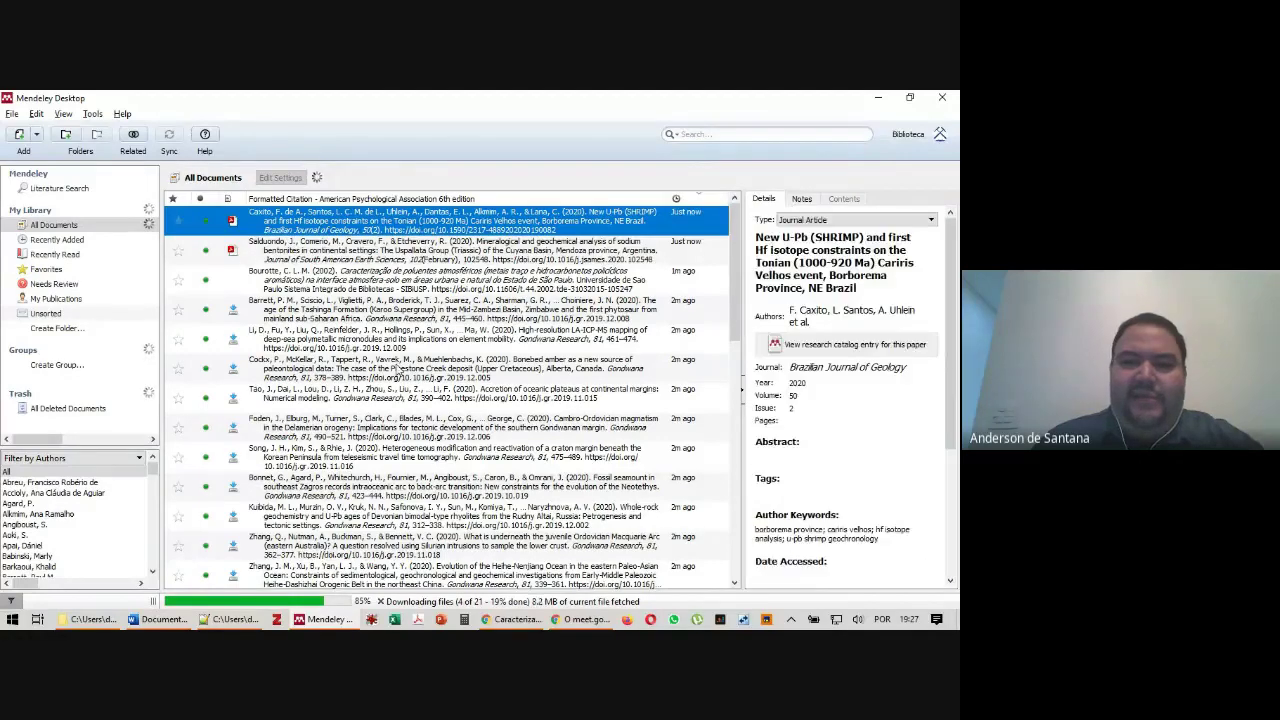
scroll(830, 450, "down", 3)
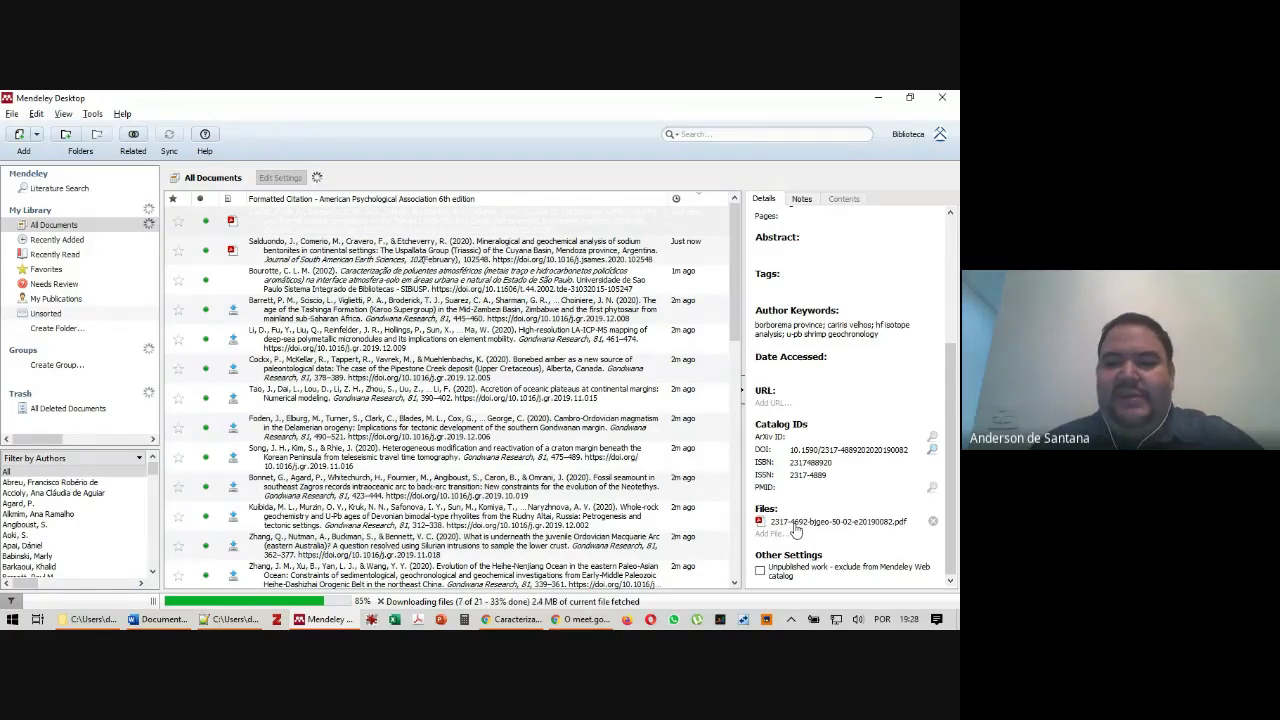
left_click(796, 527)
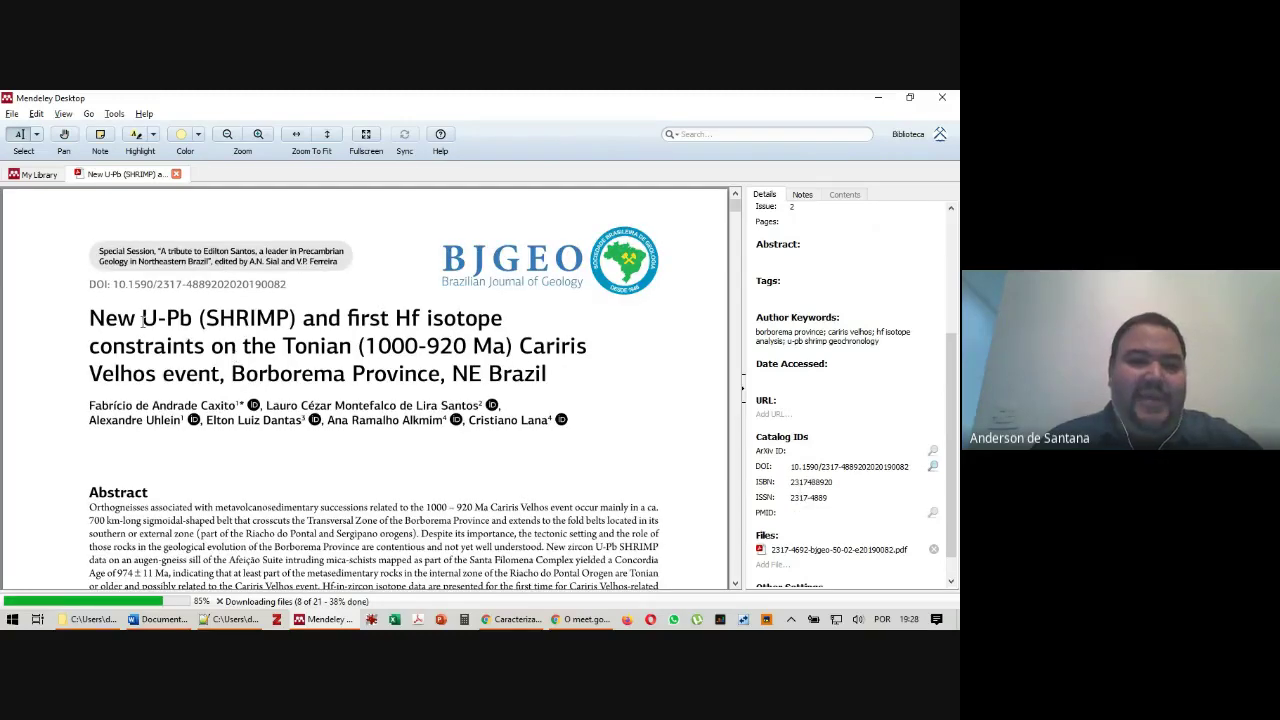
Add a sticky note reading 'rwtgewgrsgrwgter' beside the Introduction heading and check the article's notes
left_click(100, 140)
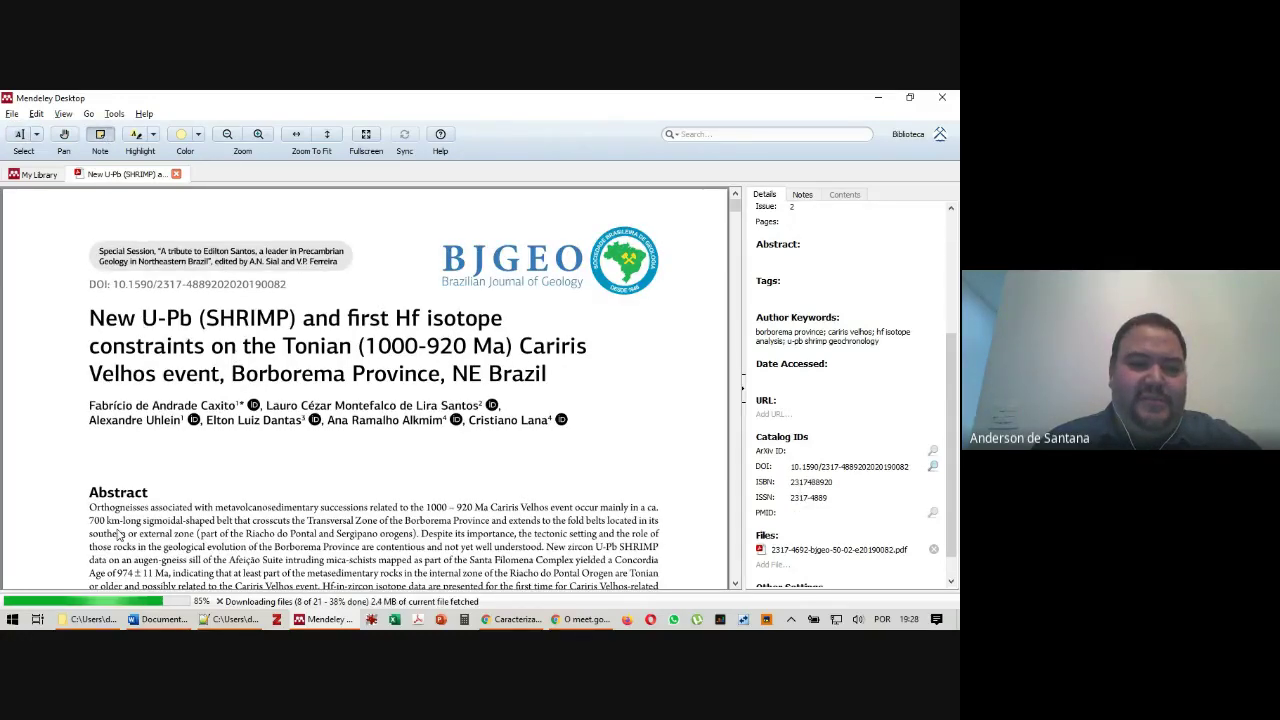
scroll(145, 287, "down", 10)
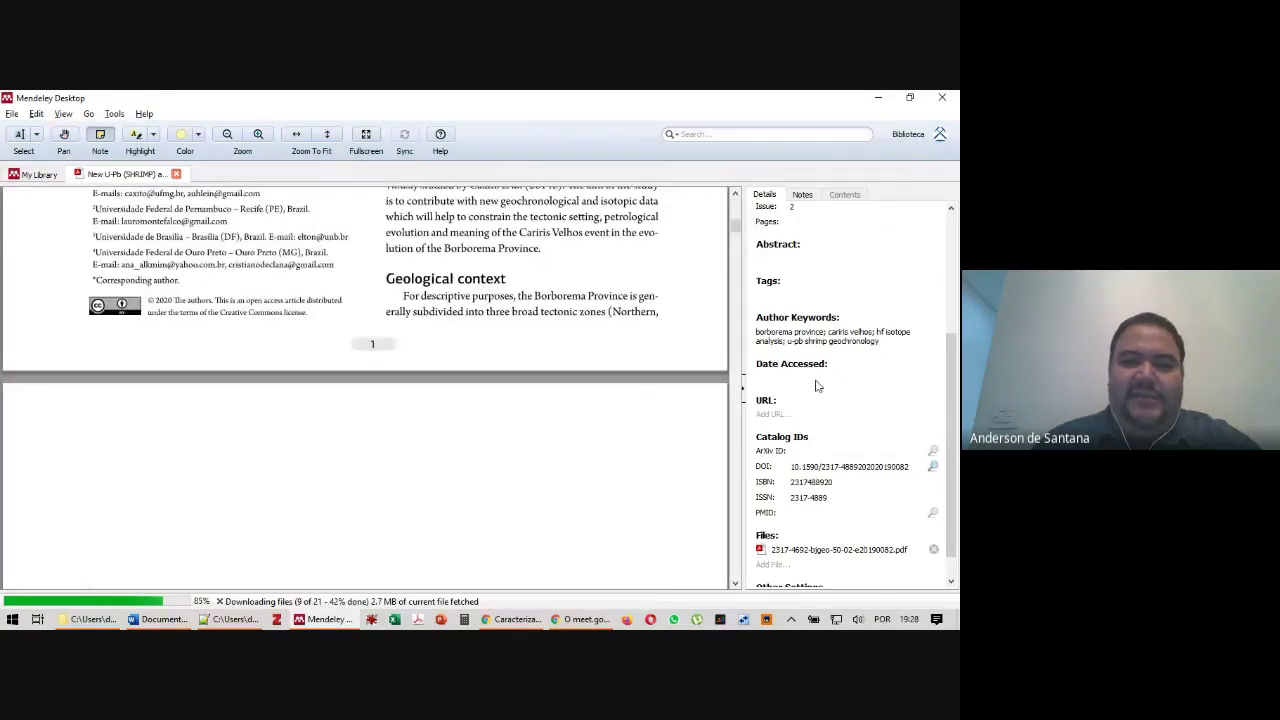
scroll(45, 415, "up", 4)
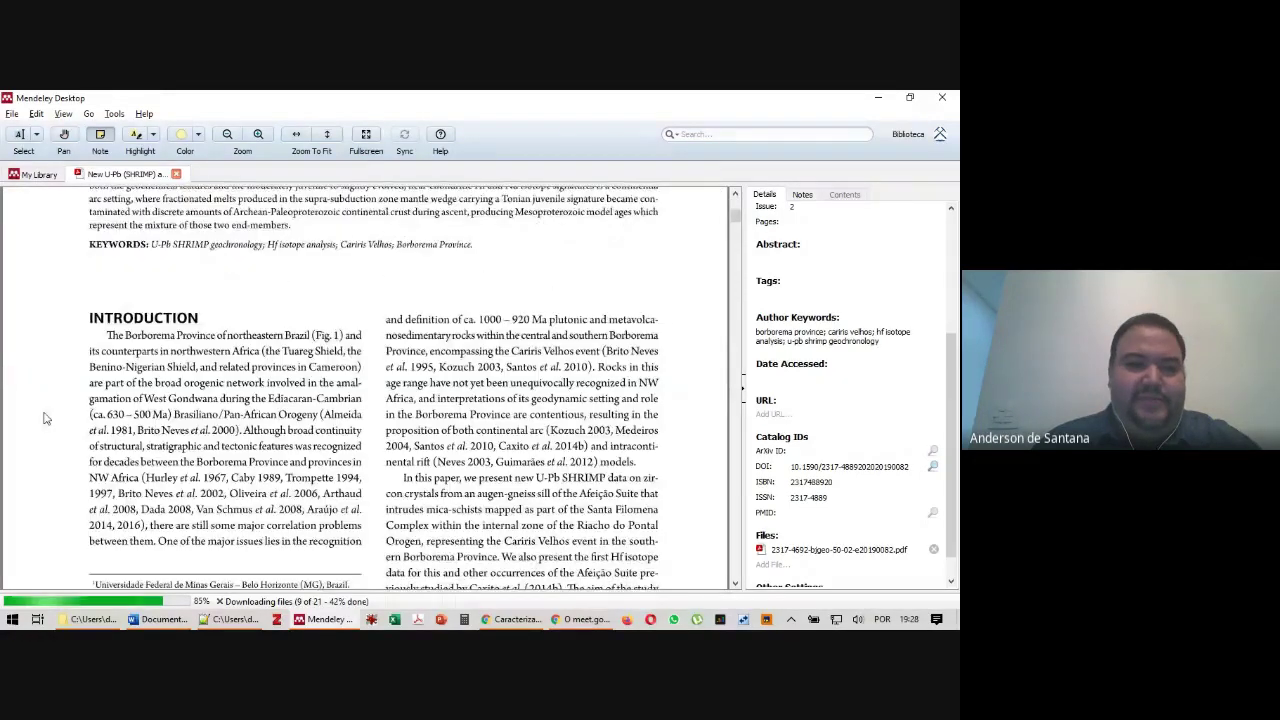
left_click(108, 340)
type("rwtgewgrsgrwgter")
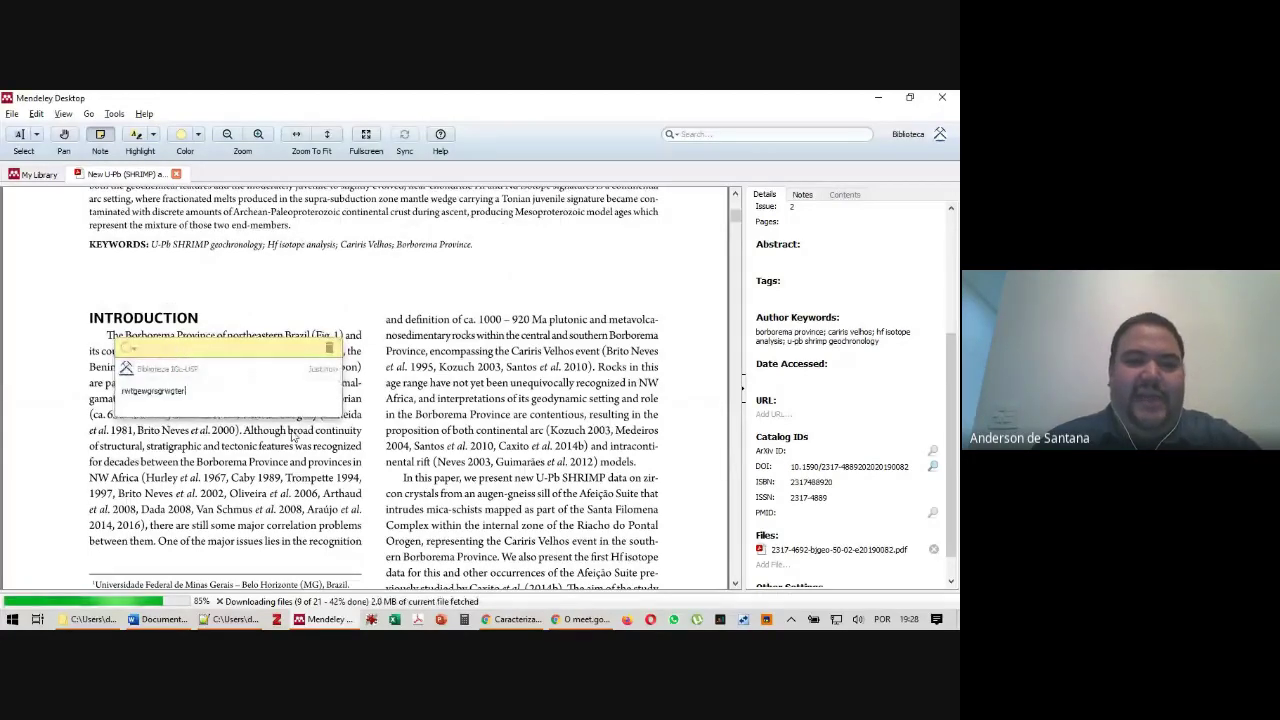
left_click(293, 435)
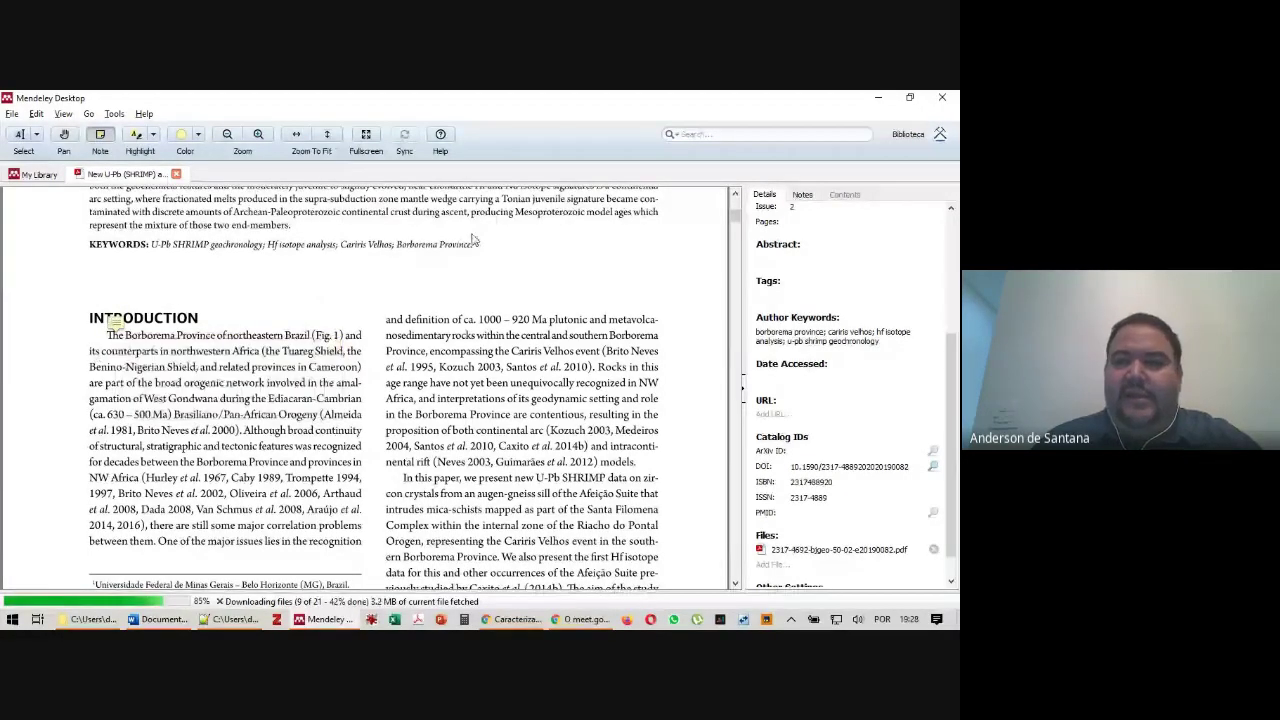
left_click(802, 194)
left_click(765, 196)
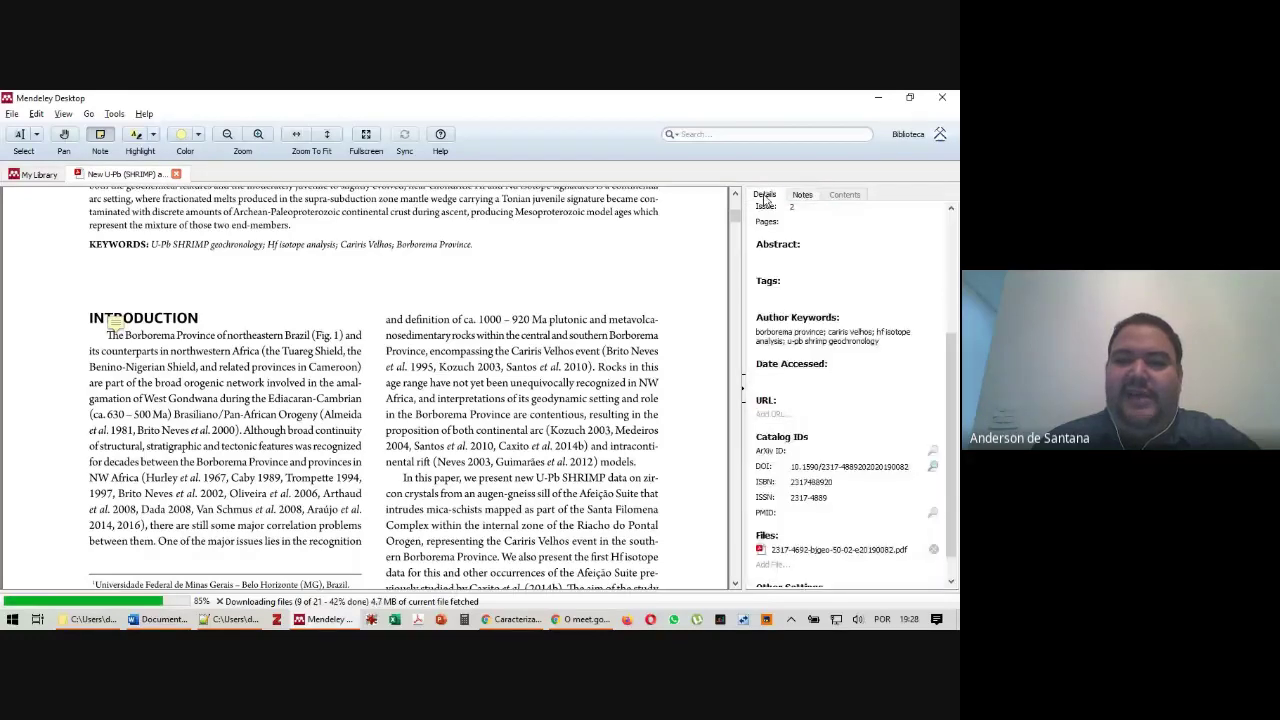
left_click(802, 195)
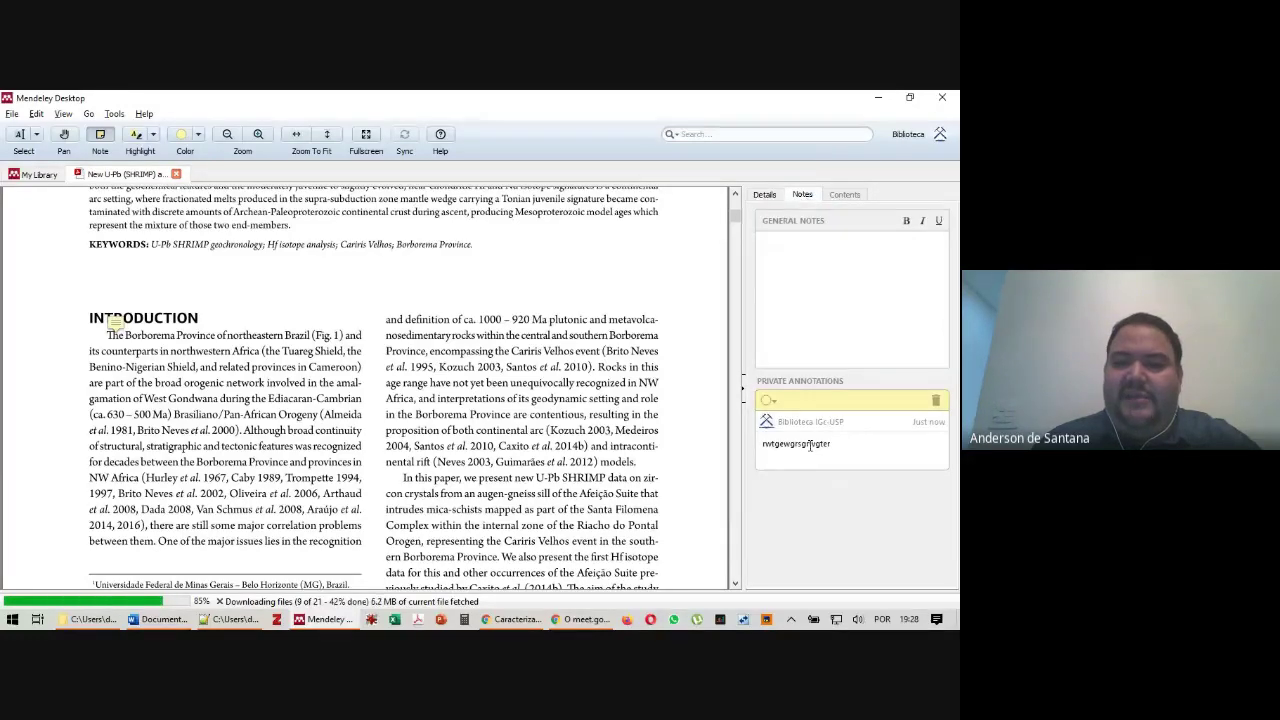
Highlight the 'In this paper…' paragraph in the right column in yellow
left_click(146, 142)
left_click_drag(404, 477, 657, 560)
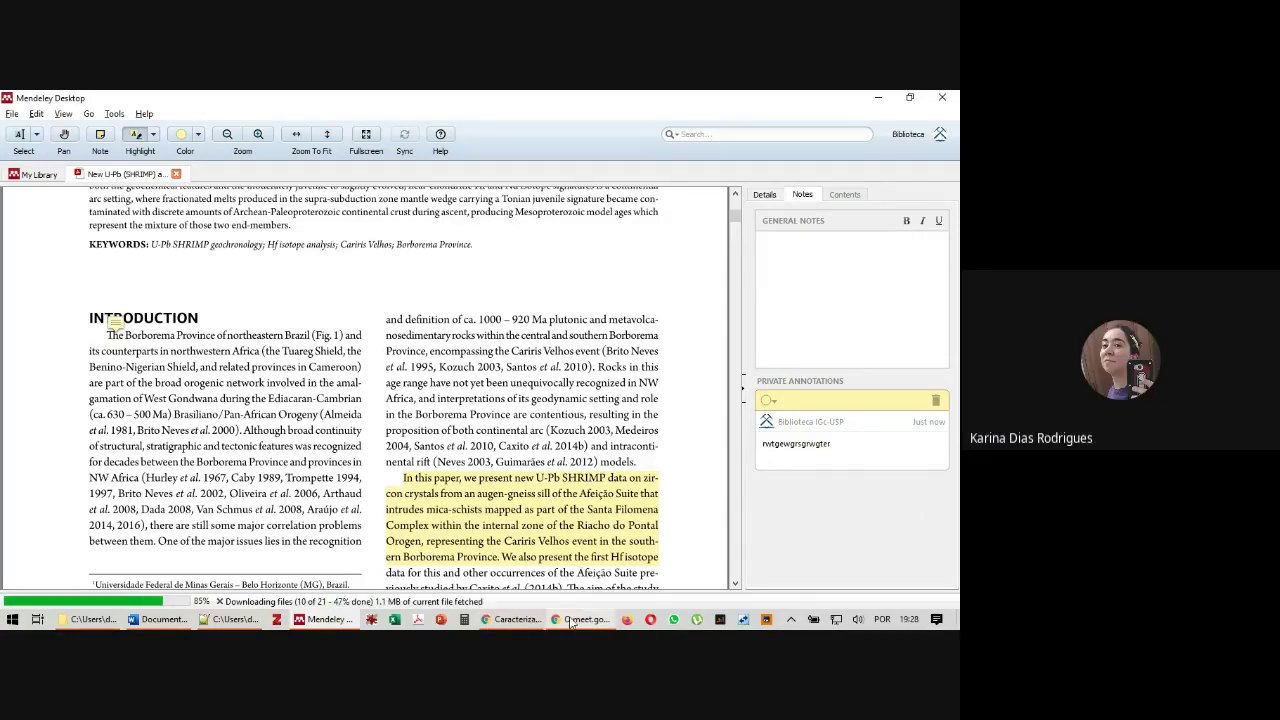
left_click(514, 619)
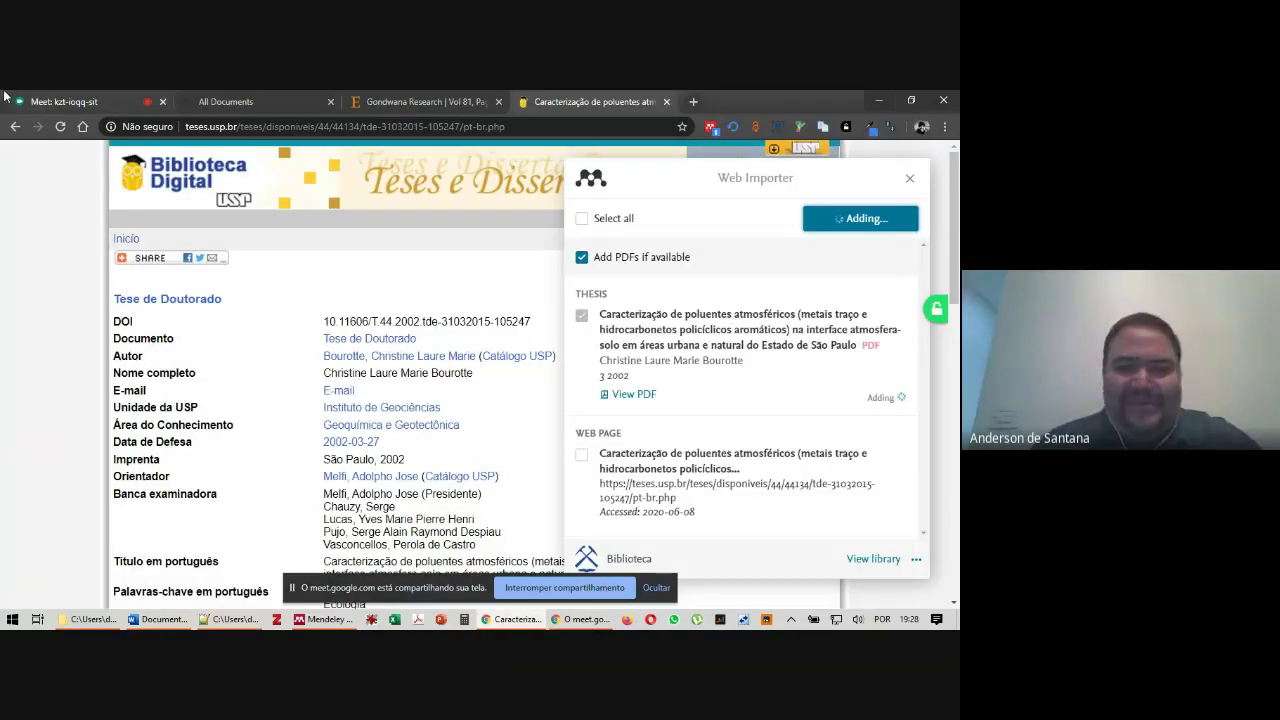
Hide the screen-sharing notice and show the Meet call's participant grid and chat
left_click(6, 97)
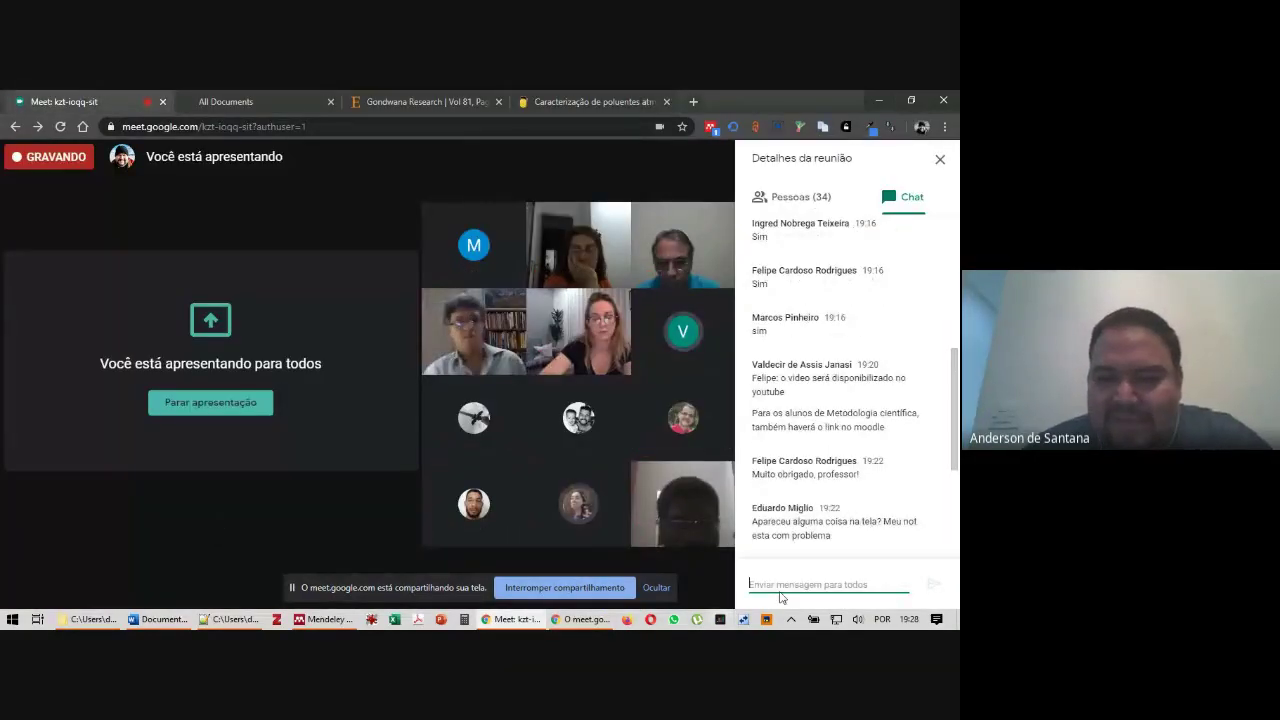
left_click(656, 587)
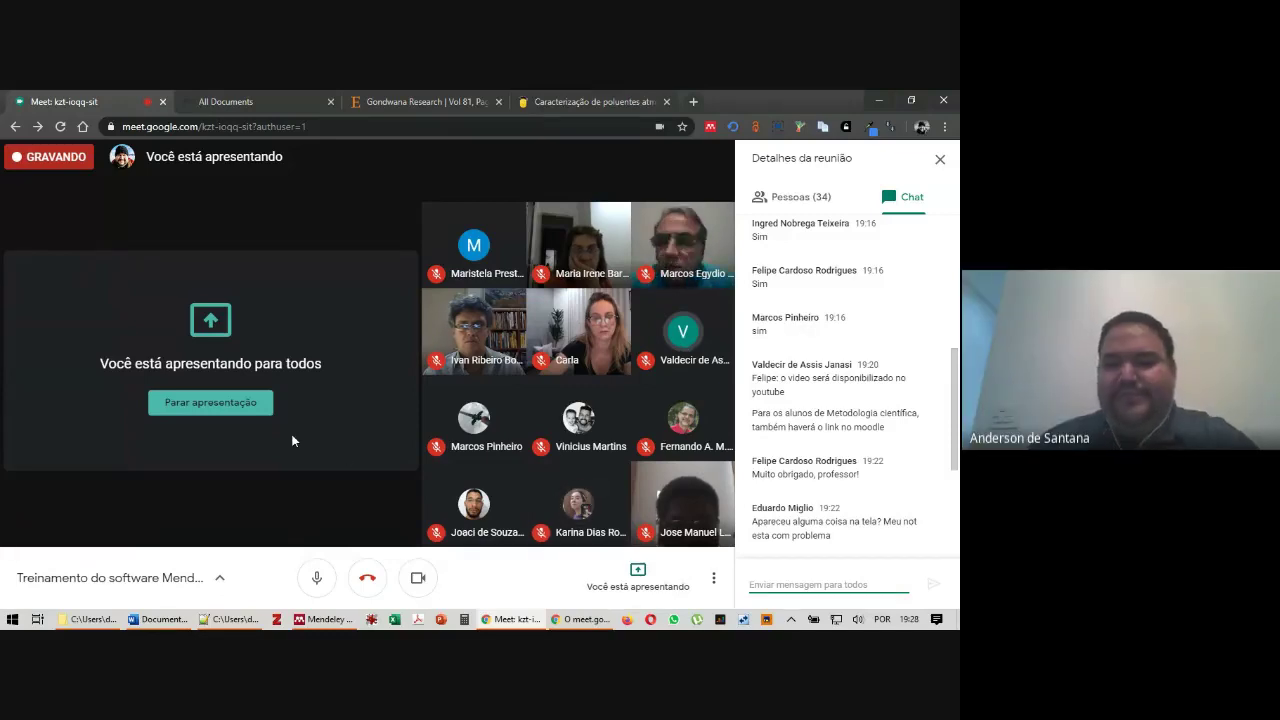
left_click(296, 479)
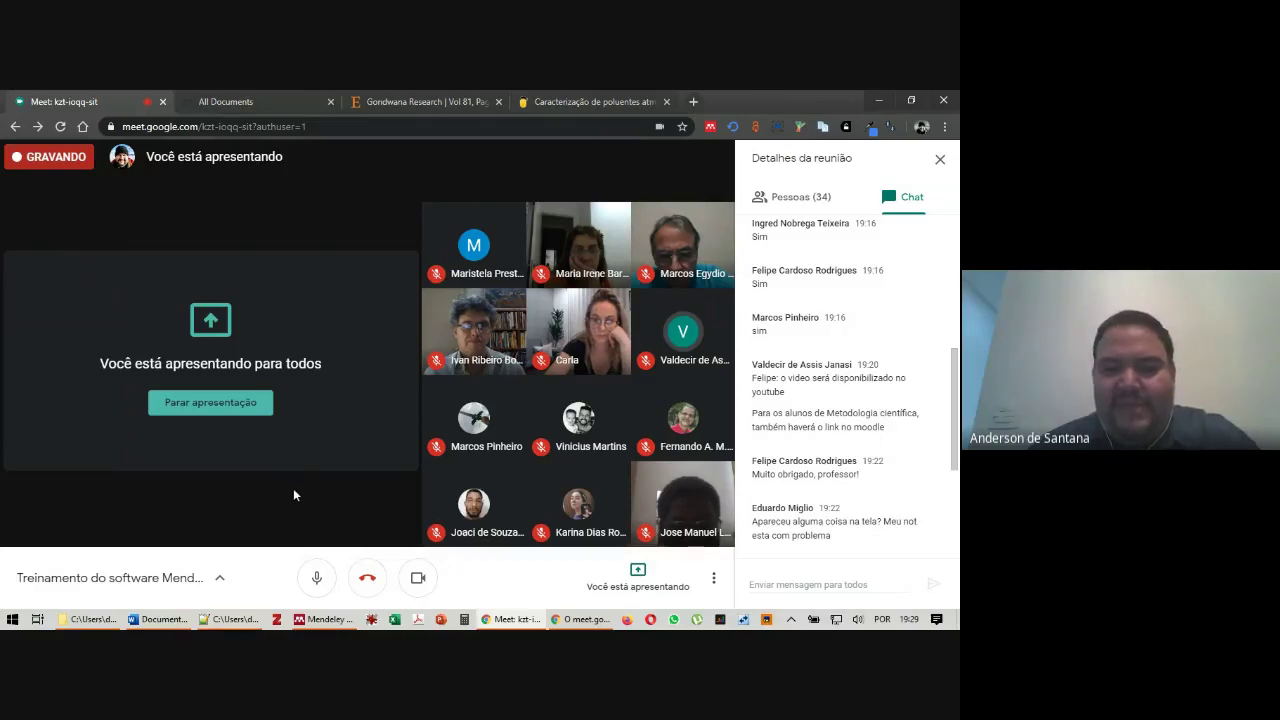
key("alt+Tab")
key("alt+Tab")
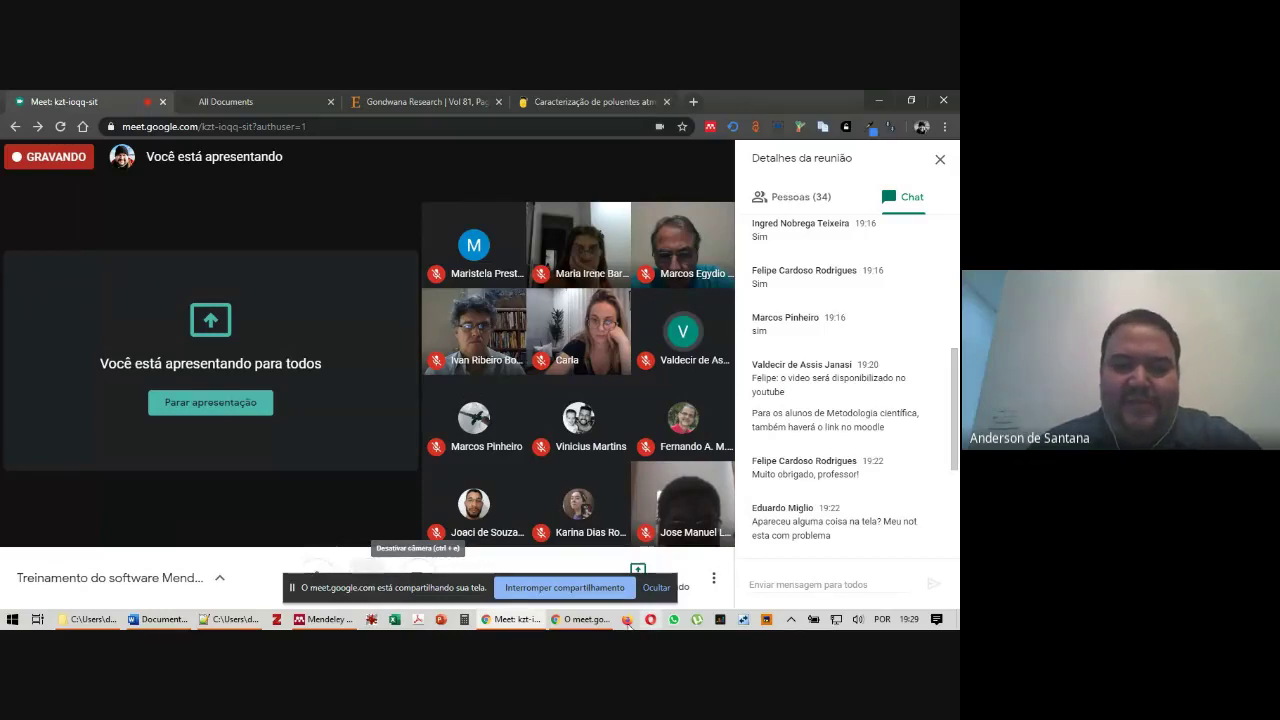
left_click(656, 587)
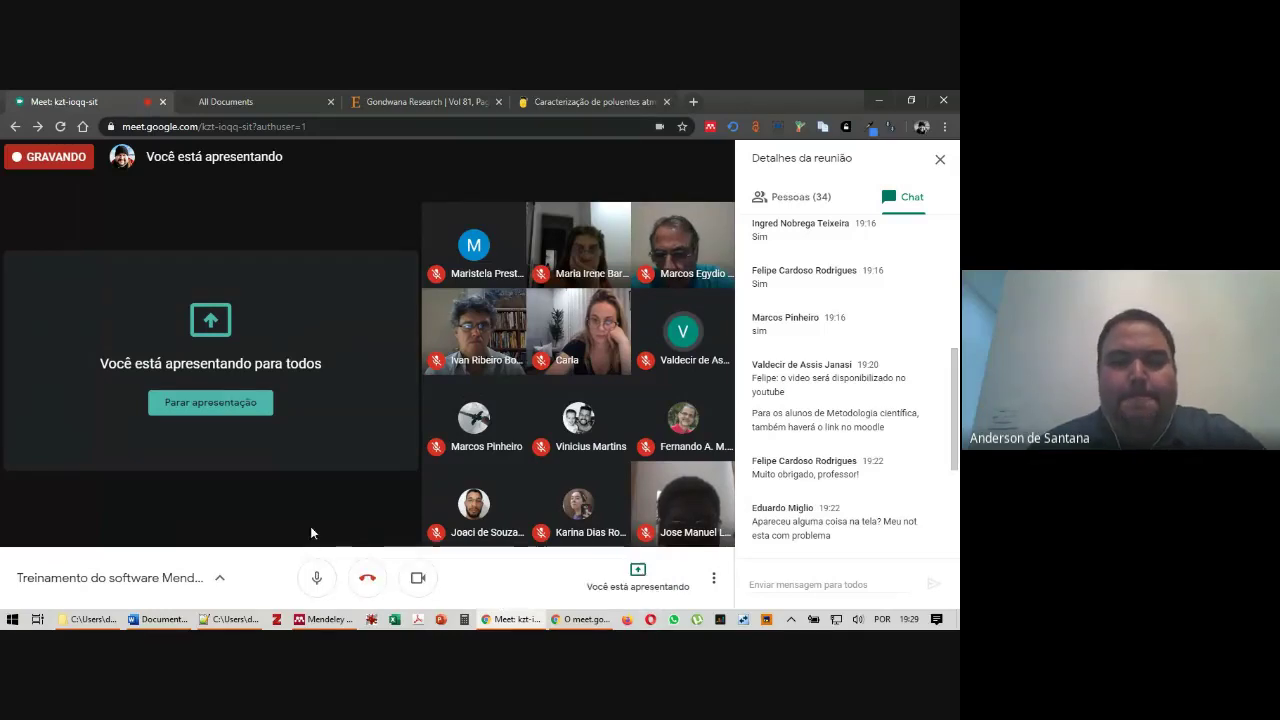
mouse_move(573, 623)
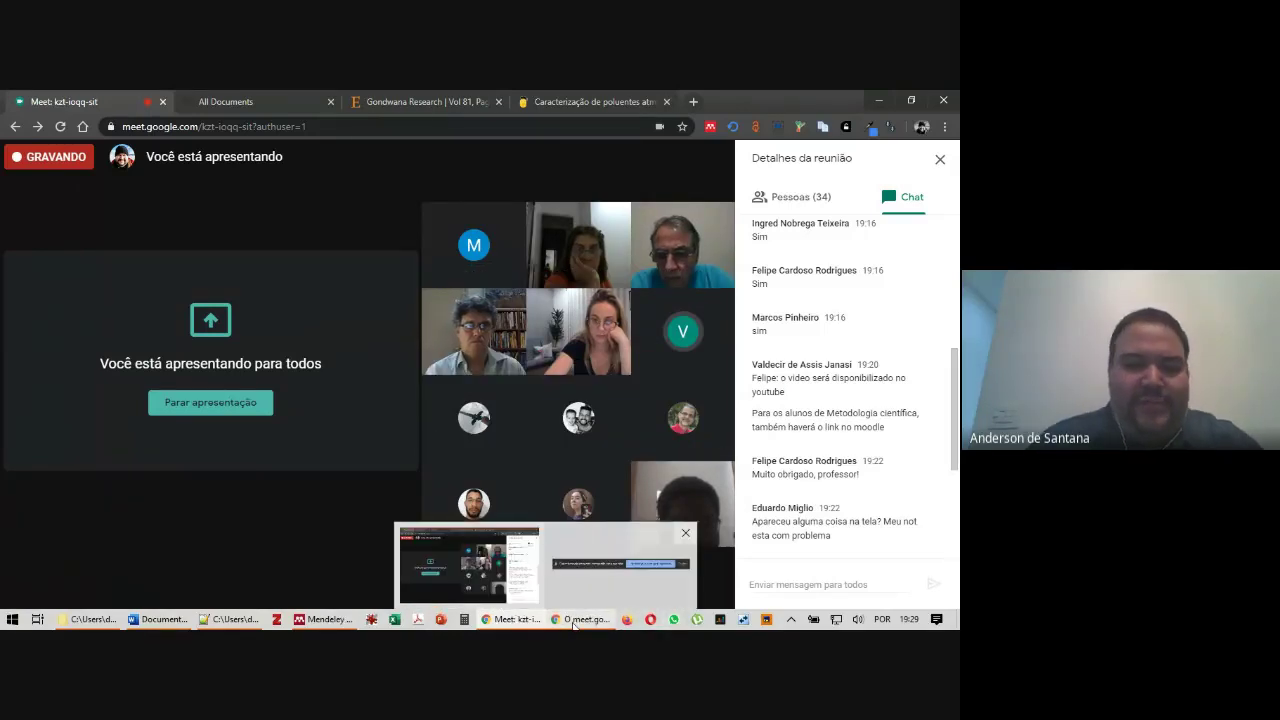
mouse_move(322, 622)
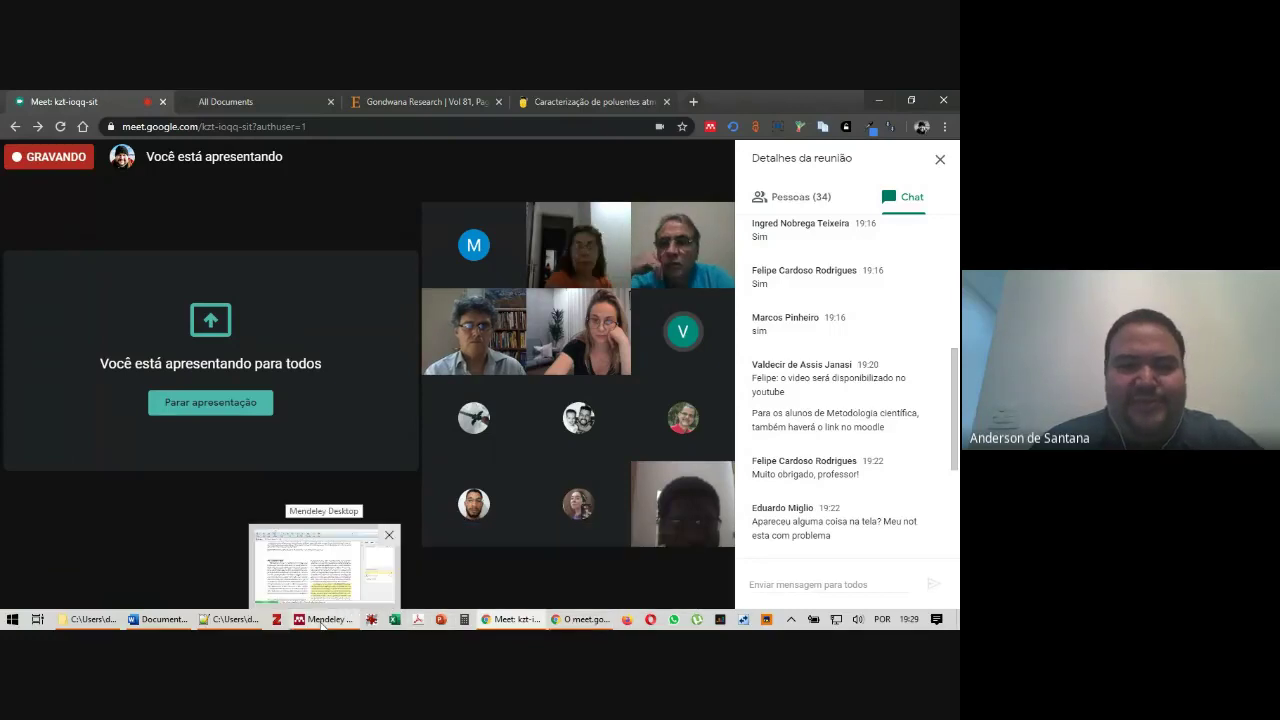
Switch the highlight colour to Pink and highlight the right-column passage
left_click(322, 622)
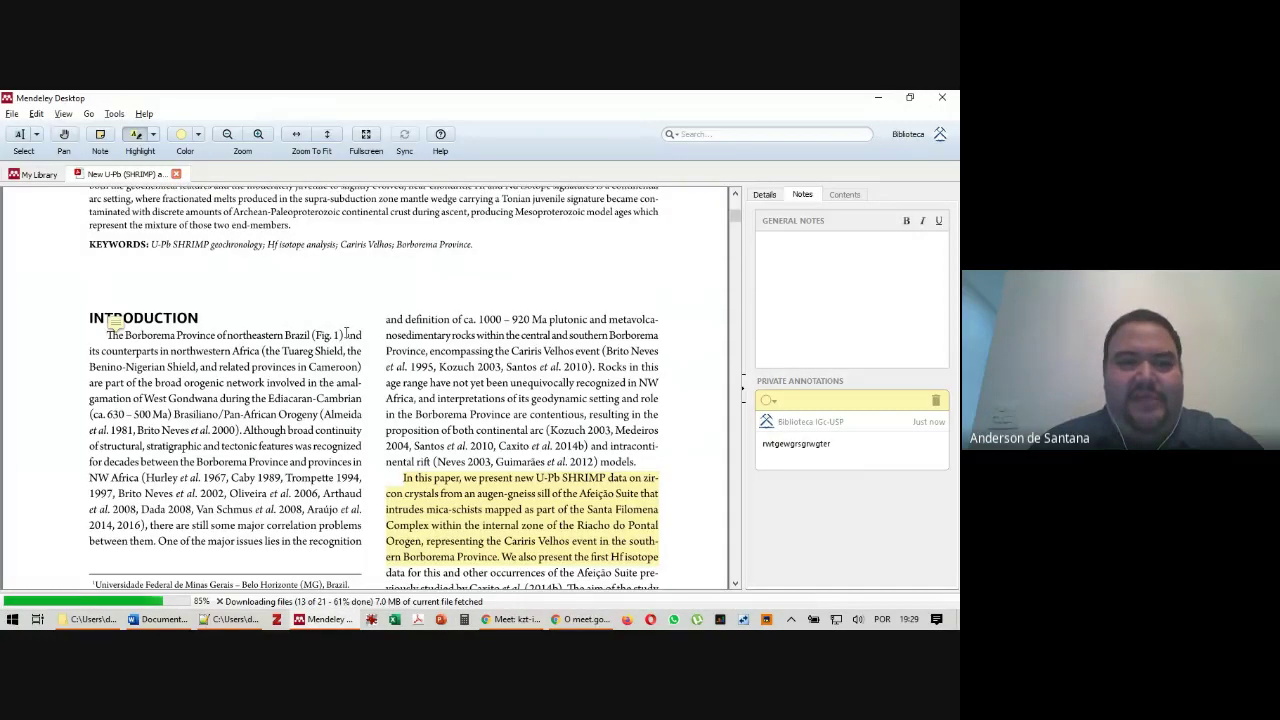
left_click(604, 557)
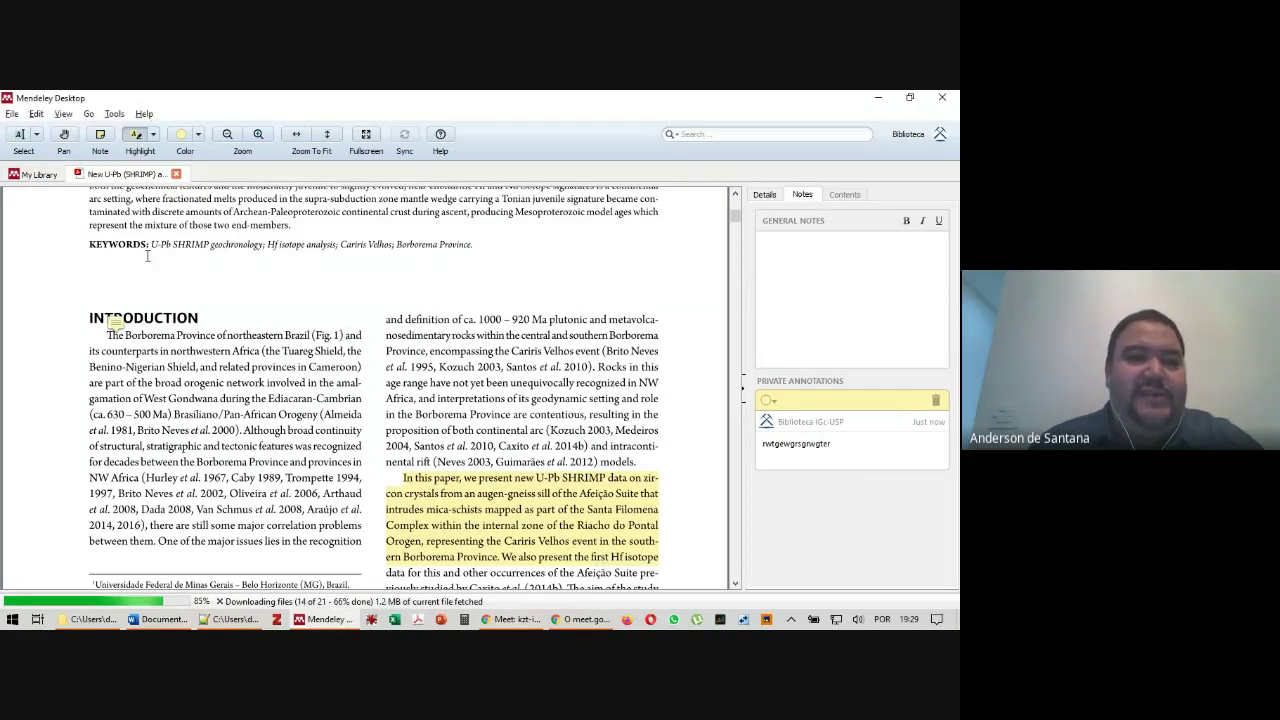
key("alt+Tab")
key("Escape")
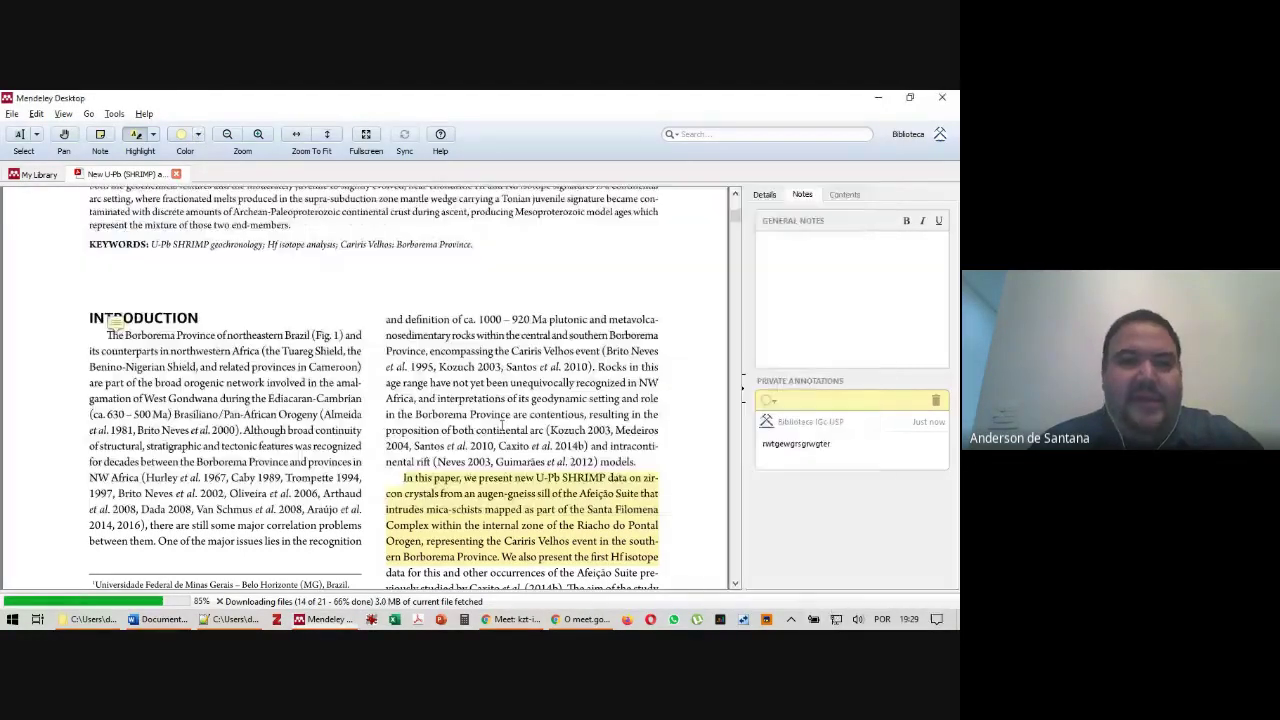
left_click(198, 134)
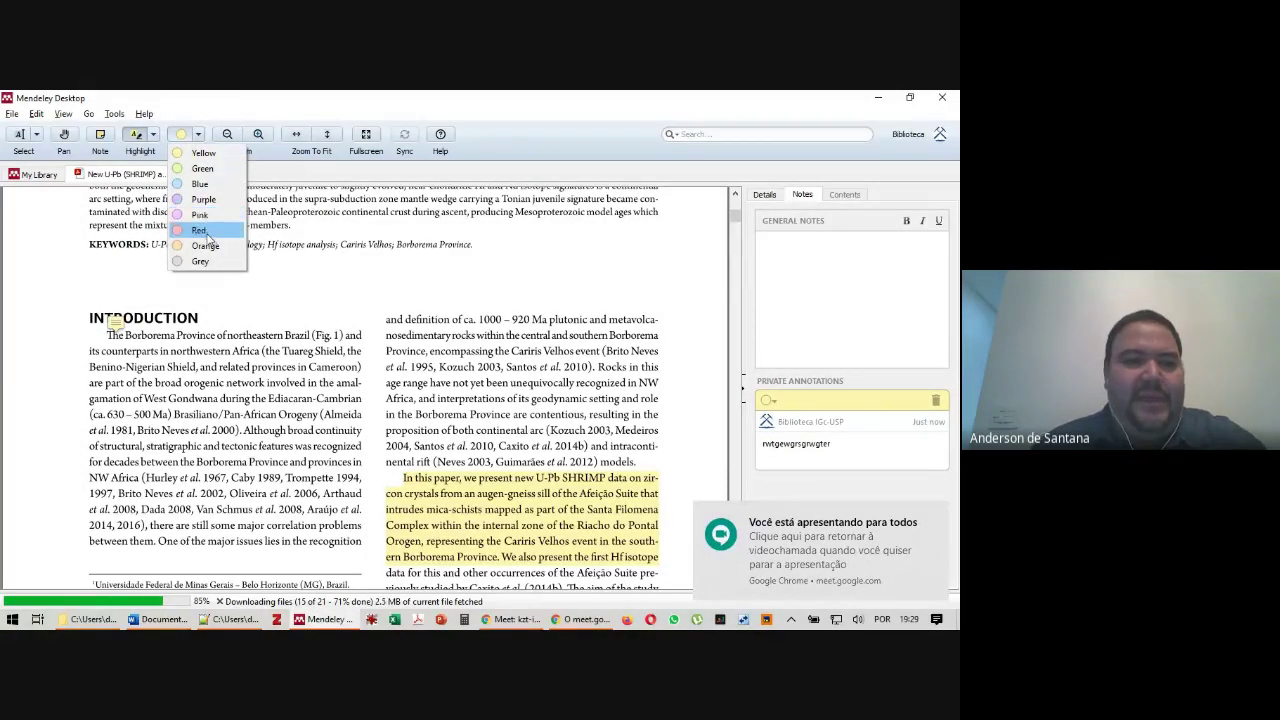
left_click(214, 214)
left_click_drag(386, 350, 643, 432)
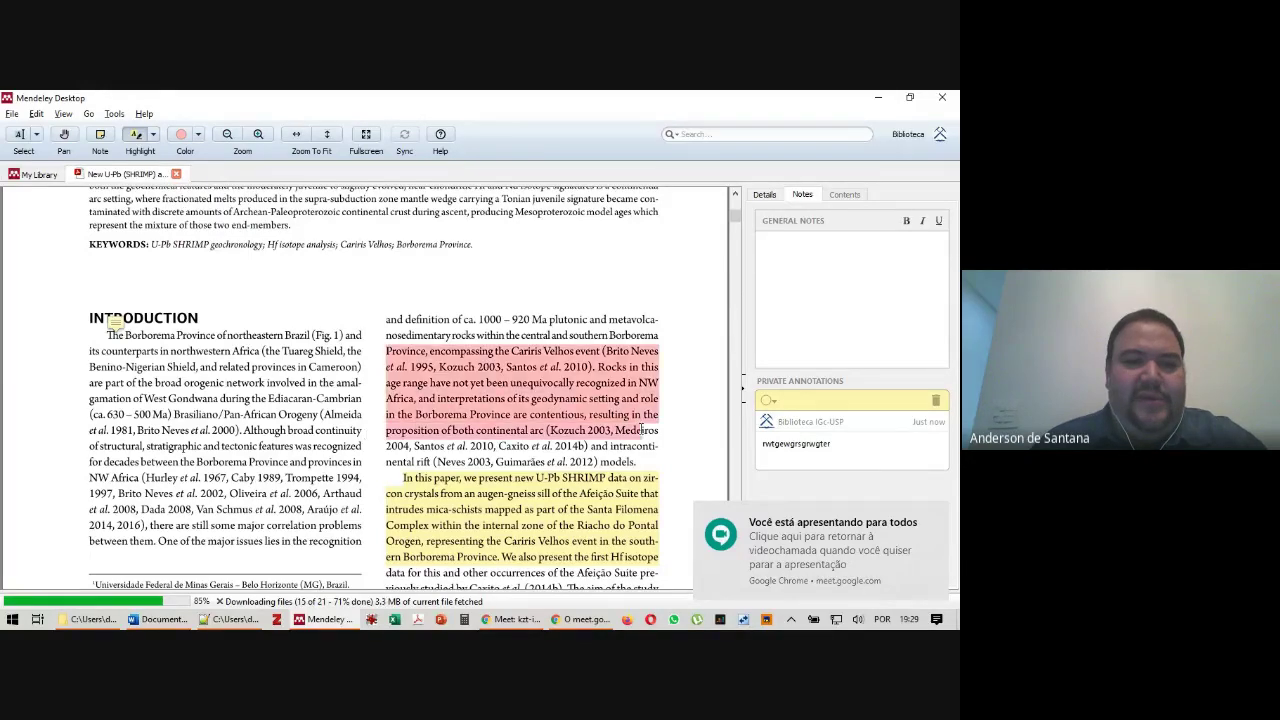
Attach a note reading 'afafdsfdfdfasfadf' to the pink highlight
left_click(99, 140)
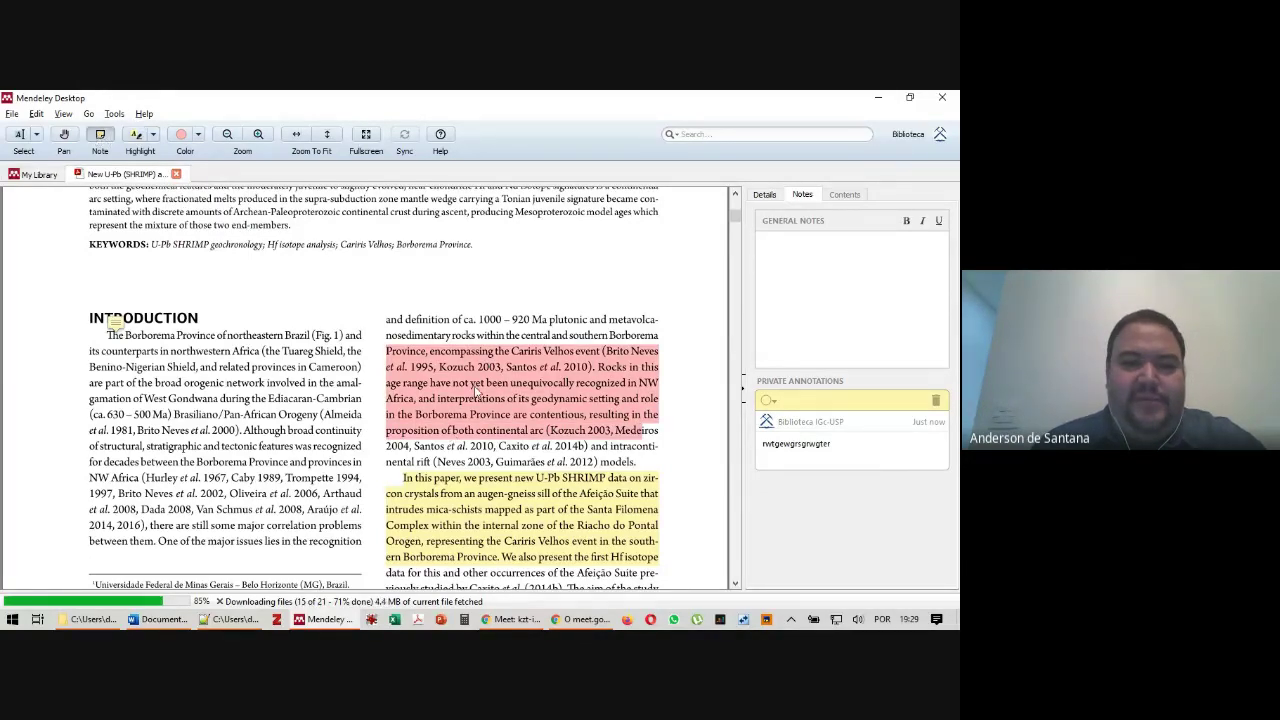
left_click(478, 377)
type("afafdsfdfdfasfadf")
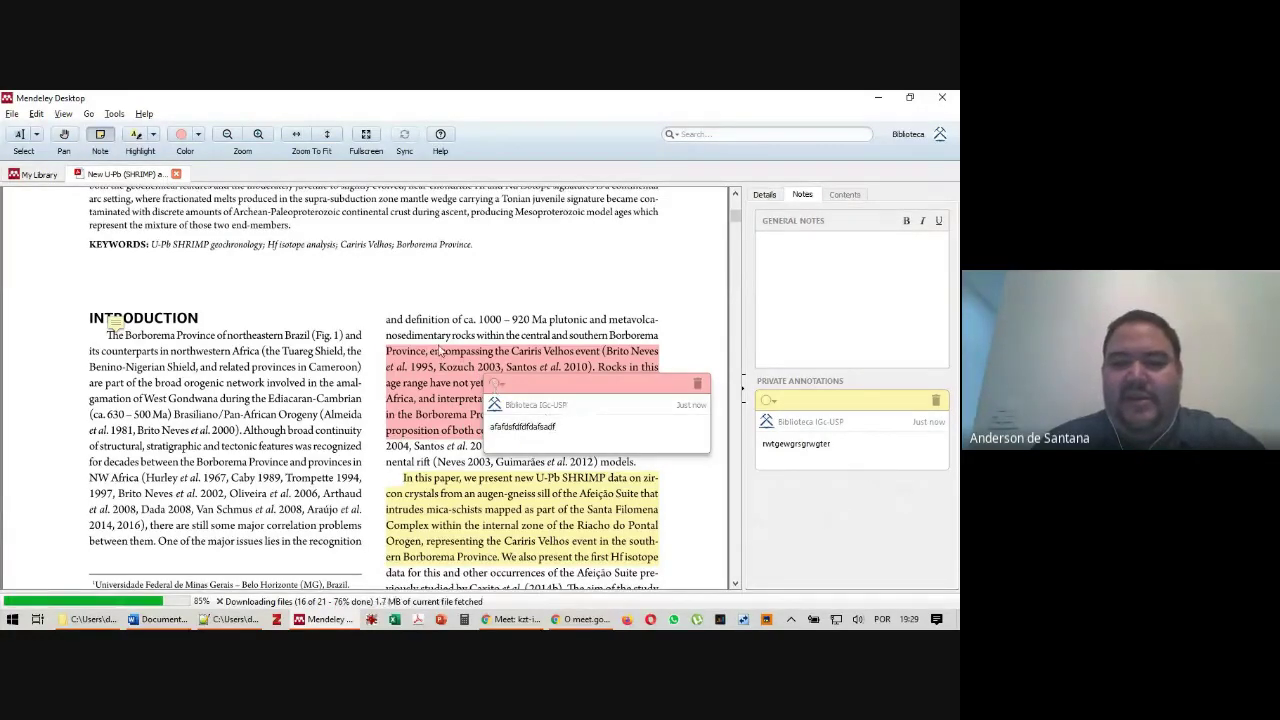
left_click(828, 520)
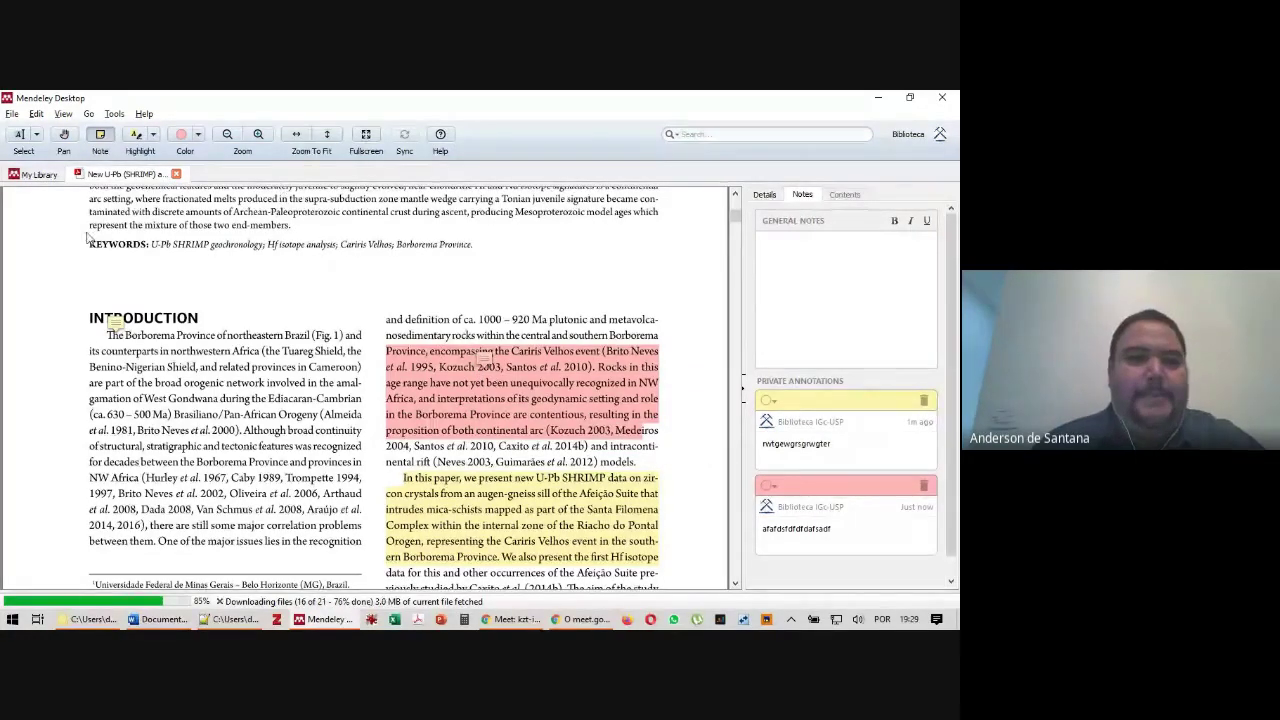
Box-highlight the whole Introduction column in pink with Highlight Rectangle
left_click(155, 135)
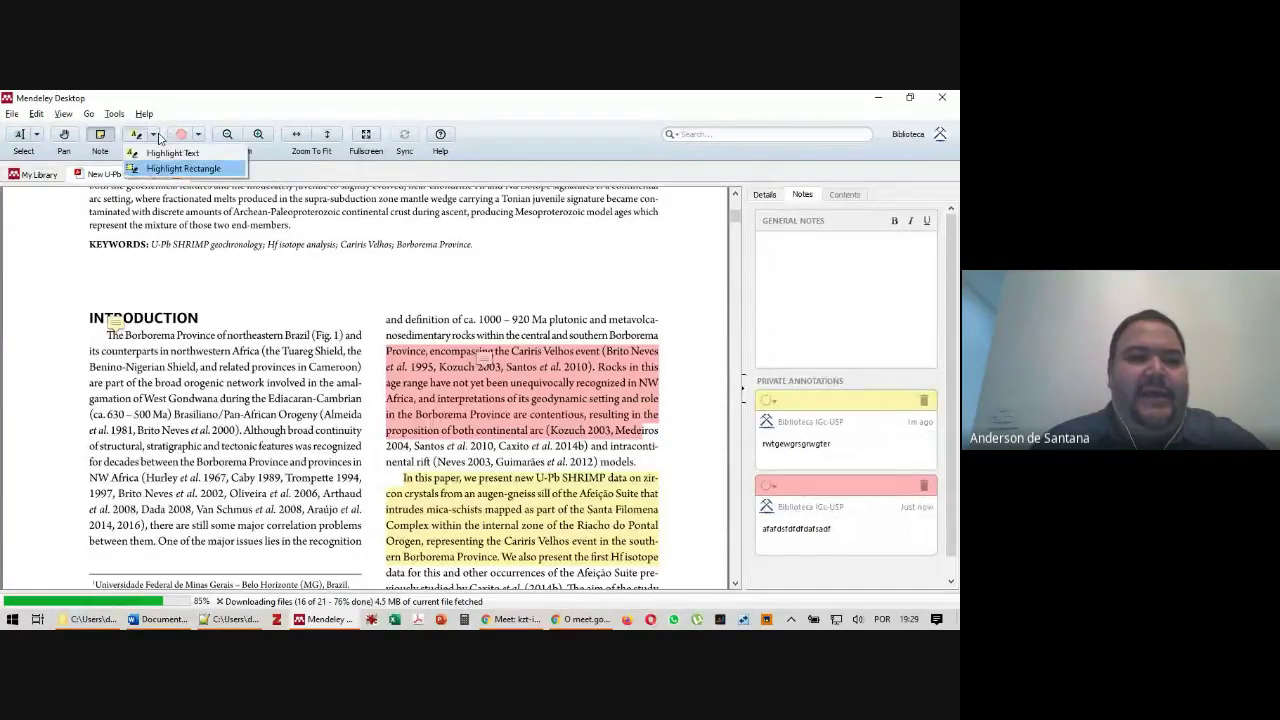
left_click(183, 168)
left_click_drag(78, 298, 370, 562)
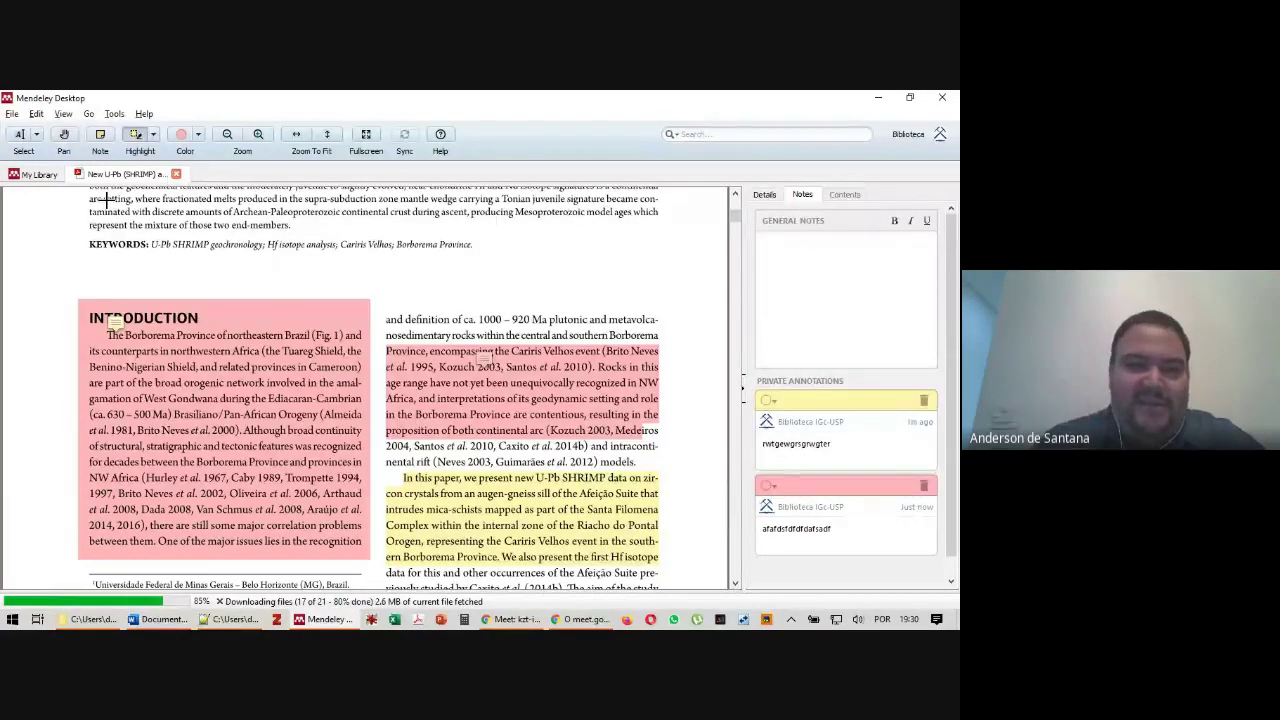
key("alt+Tab")
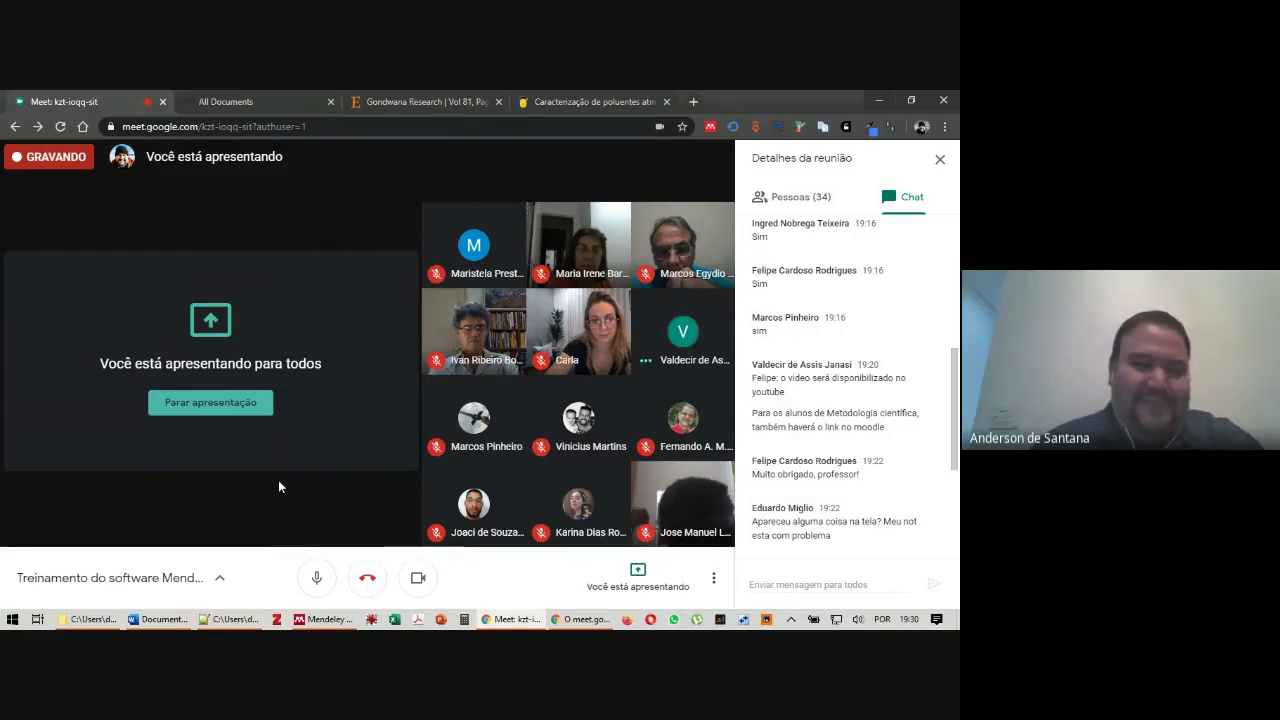
key("alt+Tab")
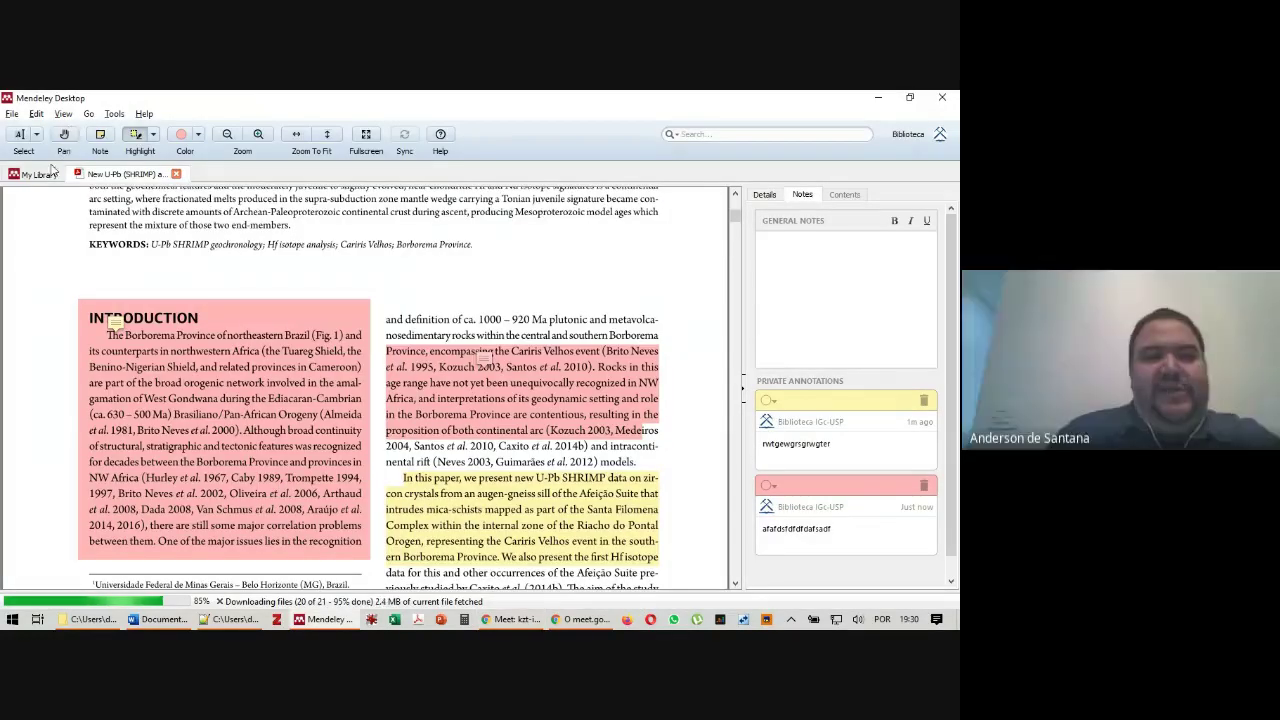
Open the Salduondo article's PDF and type a test general note in its notes panel
left_click(40, 175)
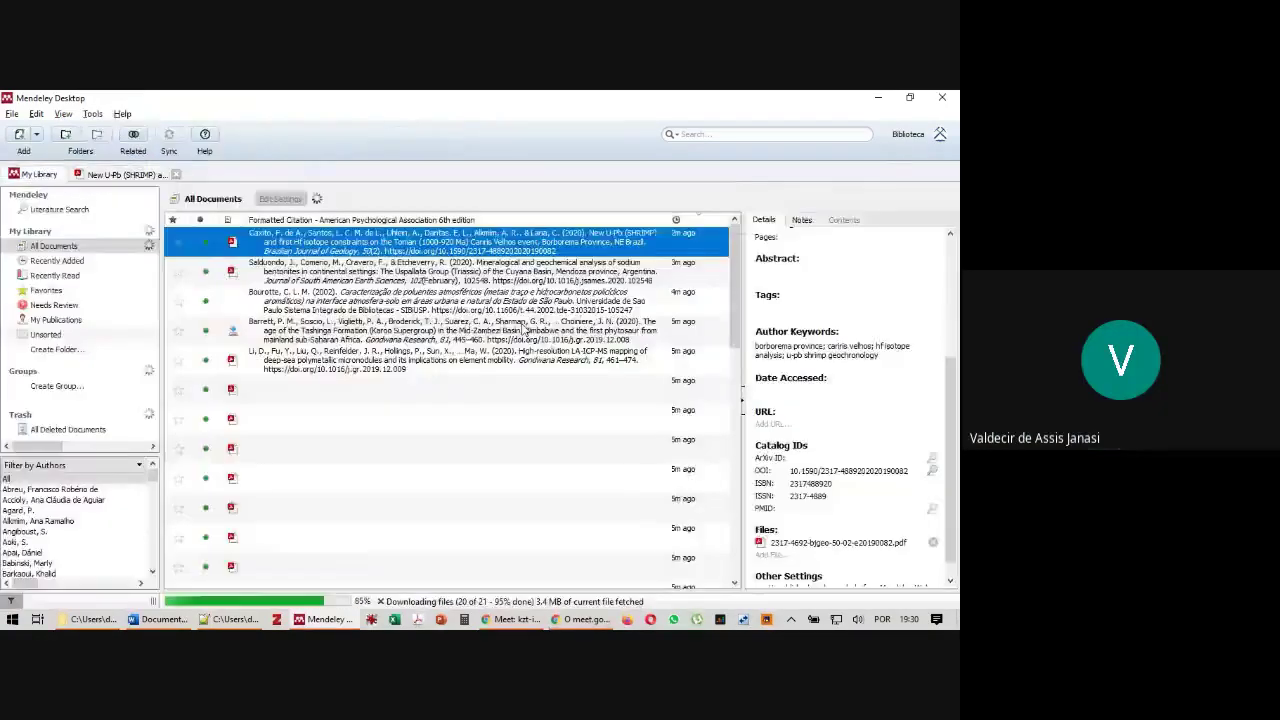
key("alt+Tab")
key("alt+Tab")
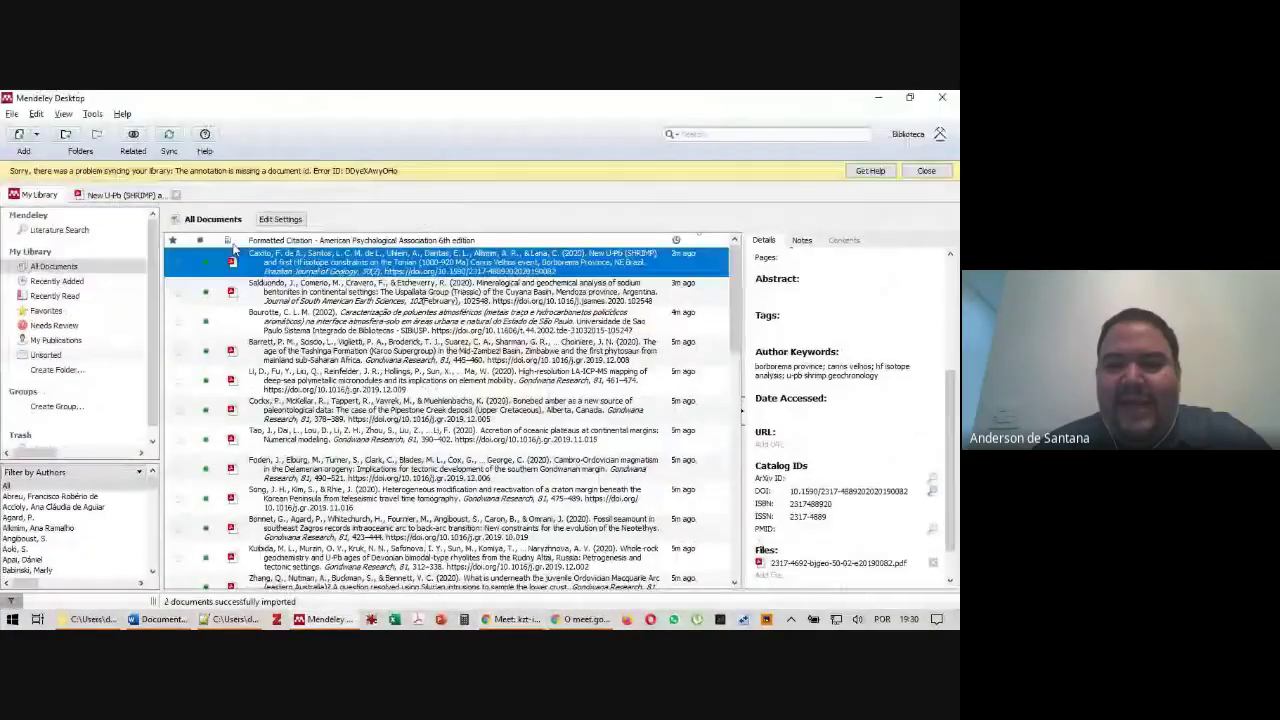
left_click(230, 293)
scroll(130, 409, "down", 1)
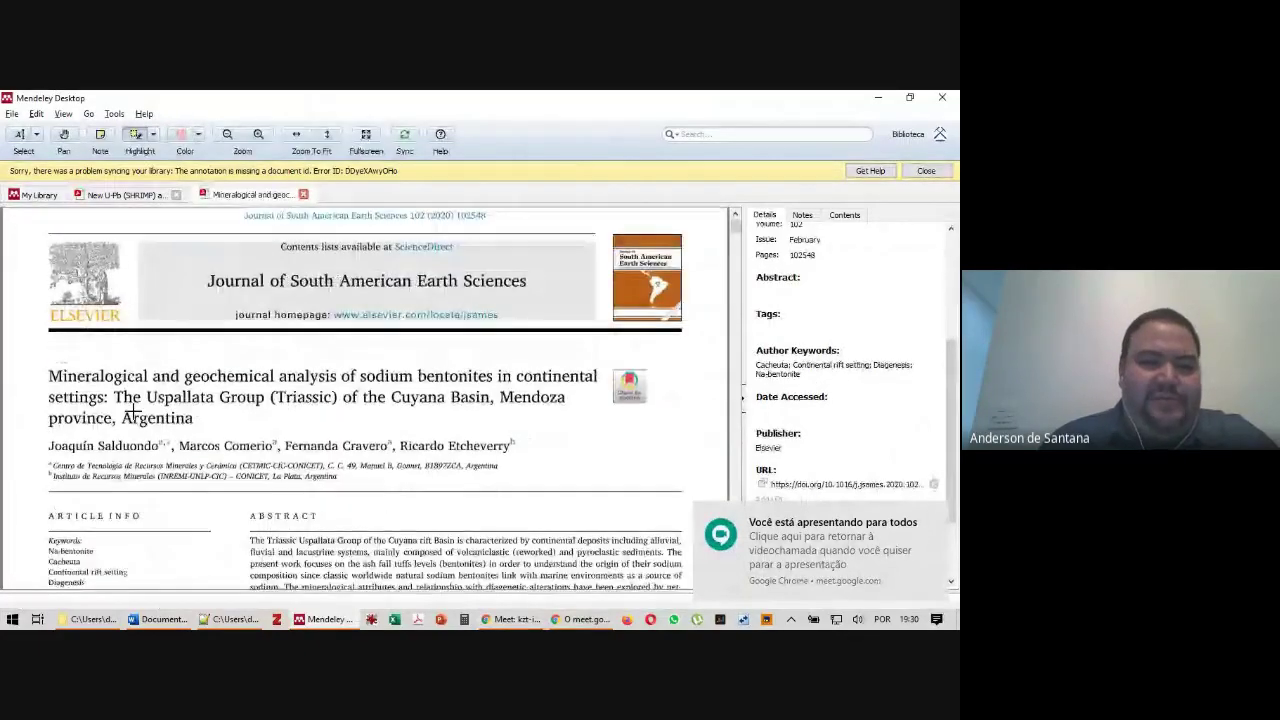
scroll(213, 324, "down", 1)
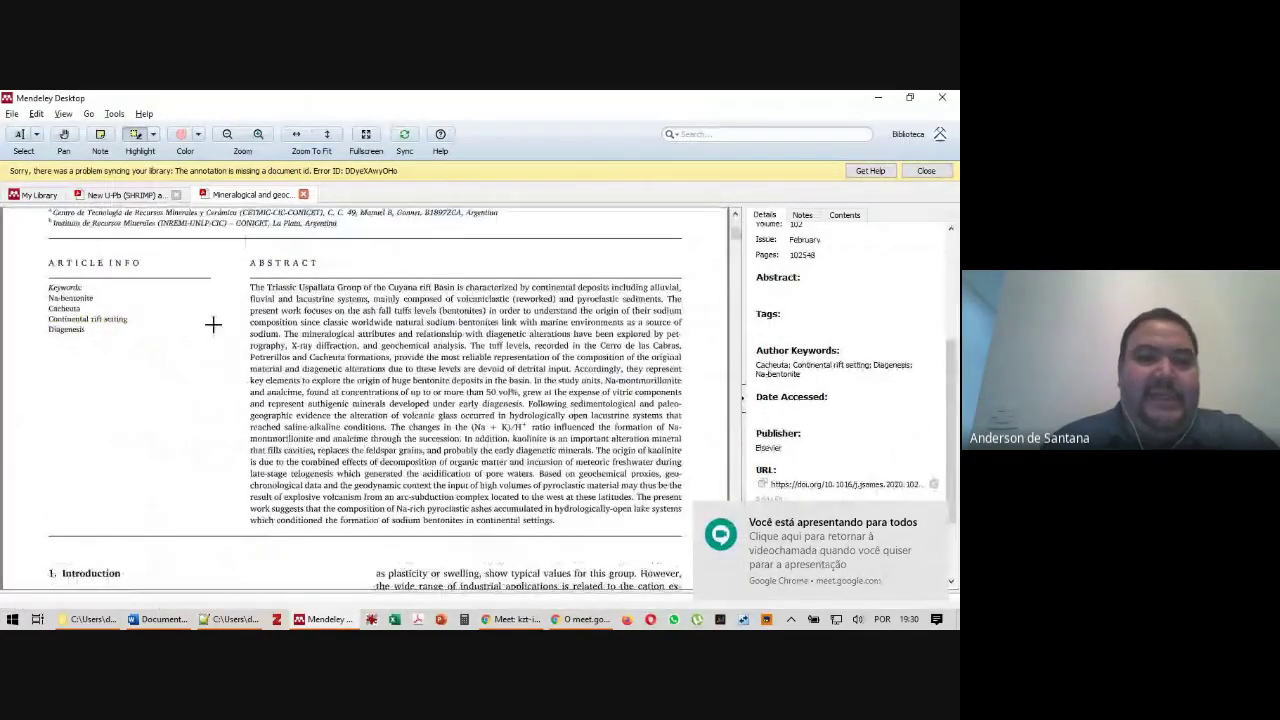
scroll(213, 324, "down", 5)
left_click(802, 215)
left_click(841, 217)
left_click(802, 215)
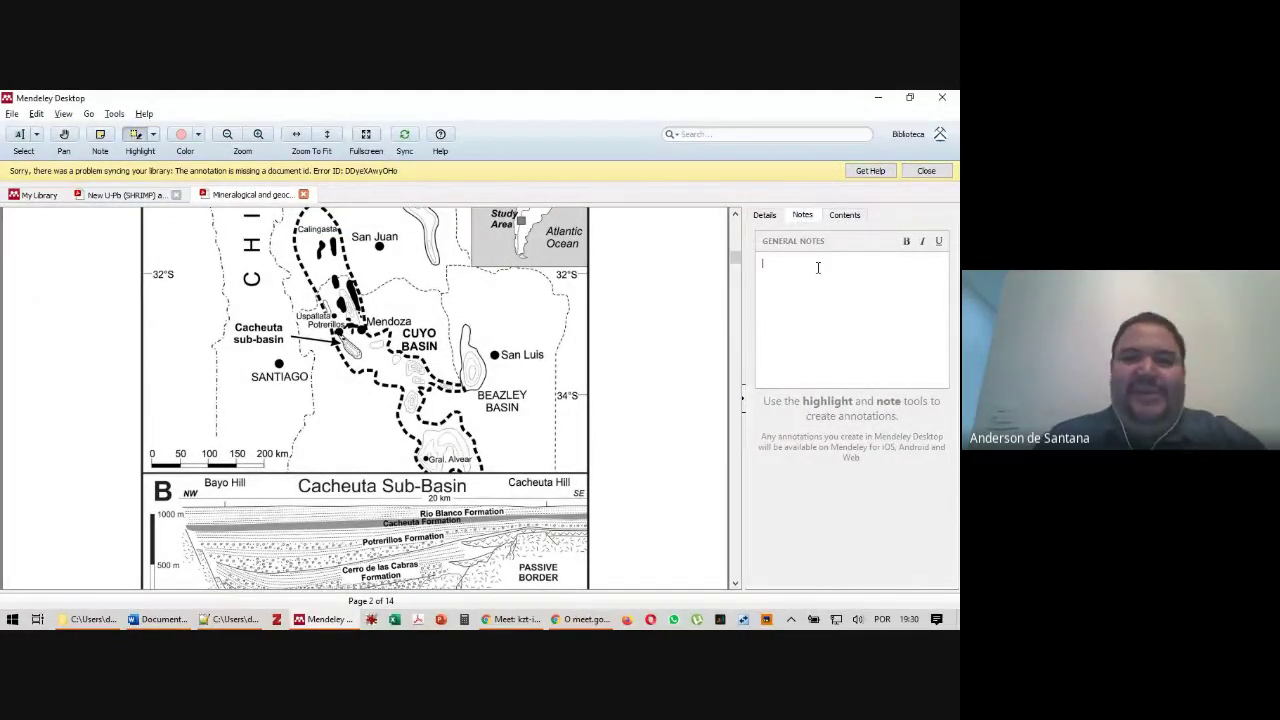
scroll(453, 511, "up", 10)
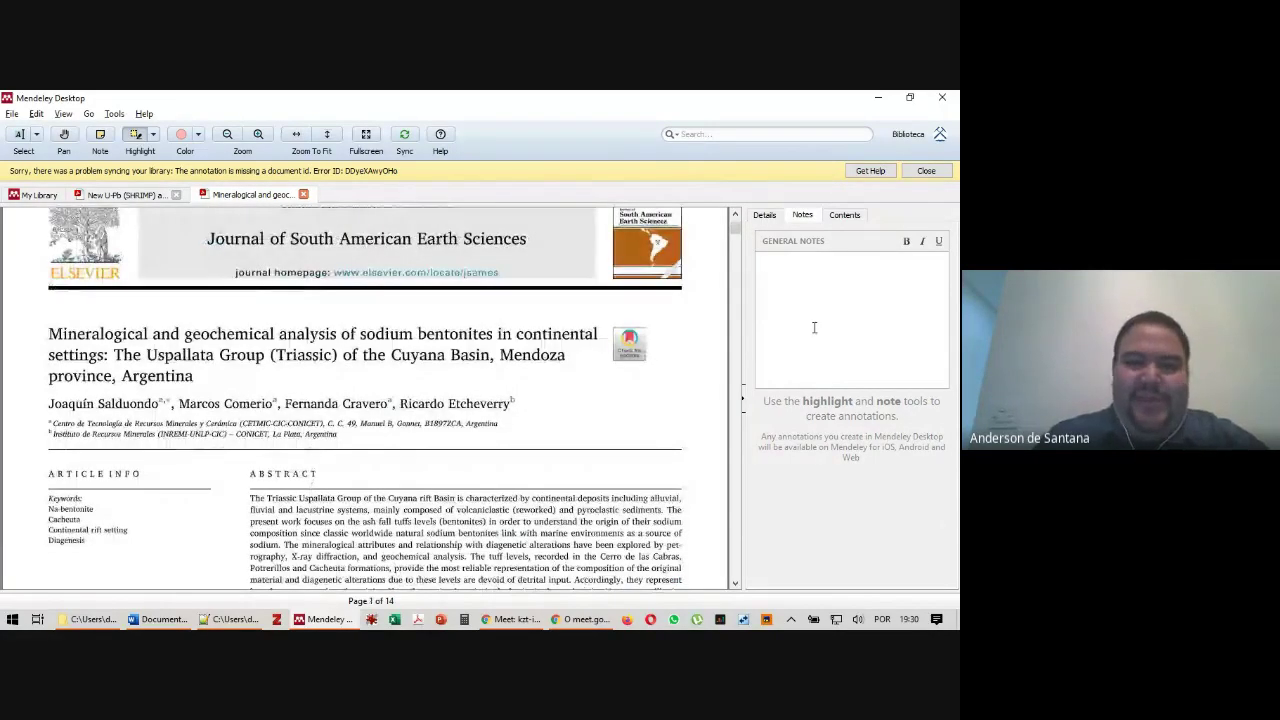
type("fsgafsgfsg")
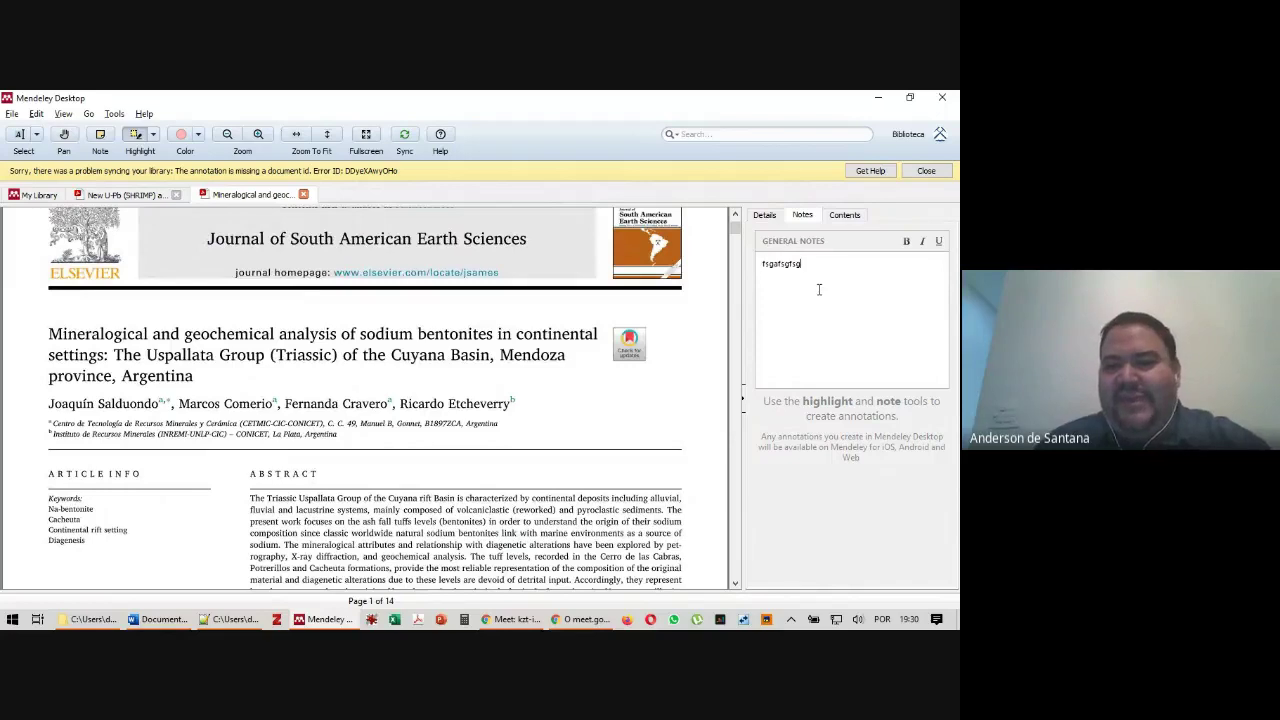
type("fsagfsagfsg f esf dsf dsaf daf DAF DAF daf dsa fasdf ds fsdaf dsa fds dffsa")
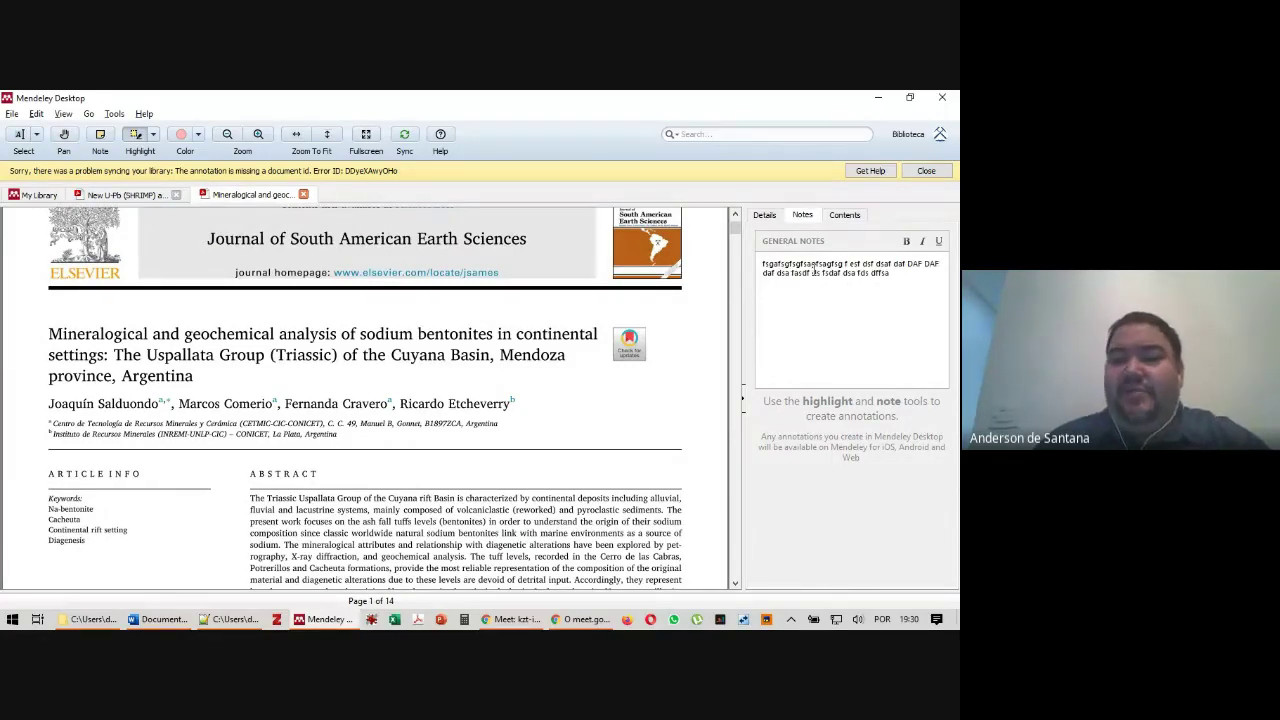
Dismiss the sync error and close both open paper tabs to return to My Library
left_click(926, 171)
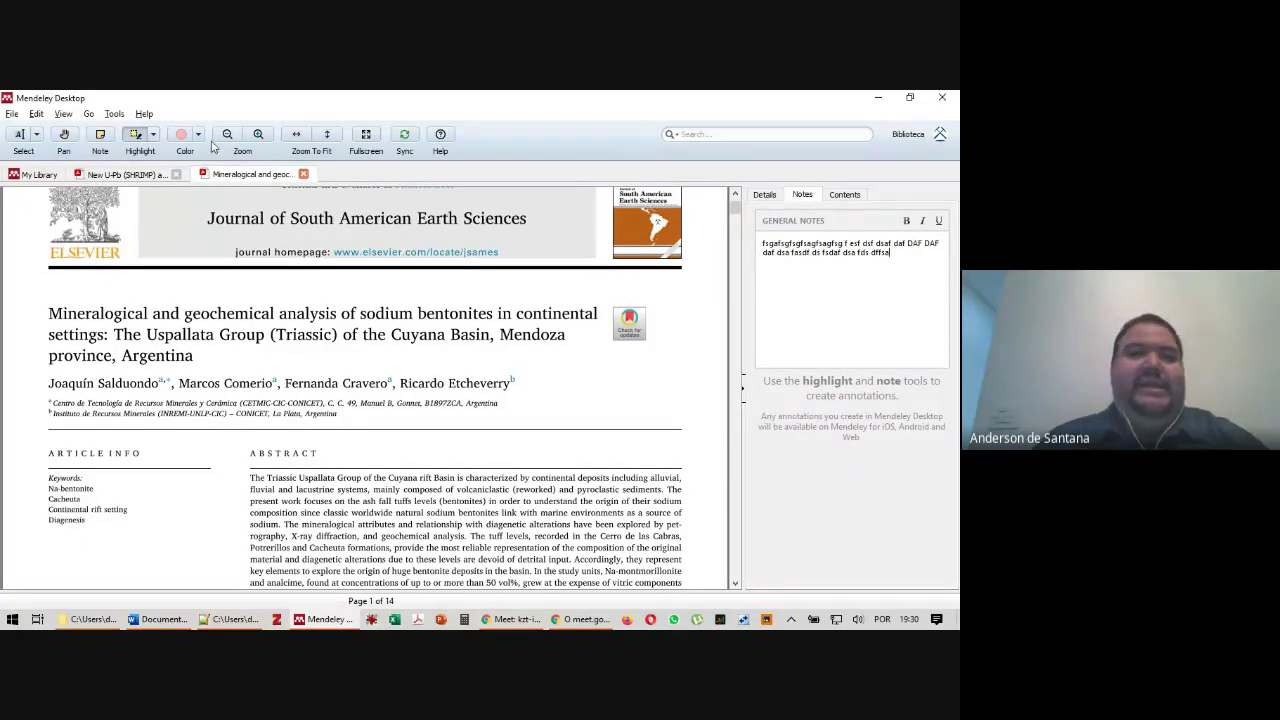
left_click(303, 174)
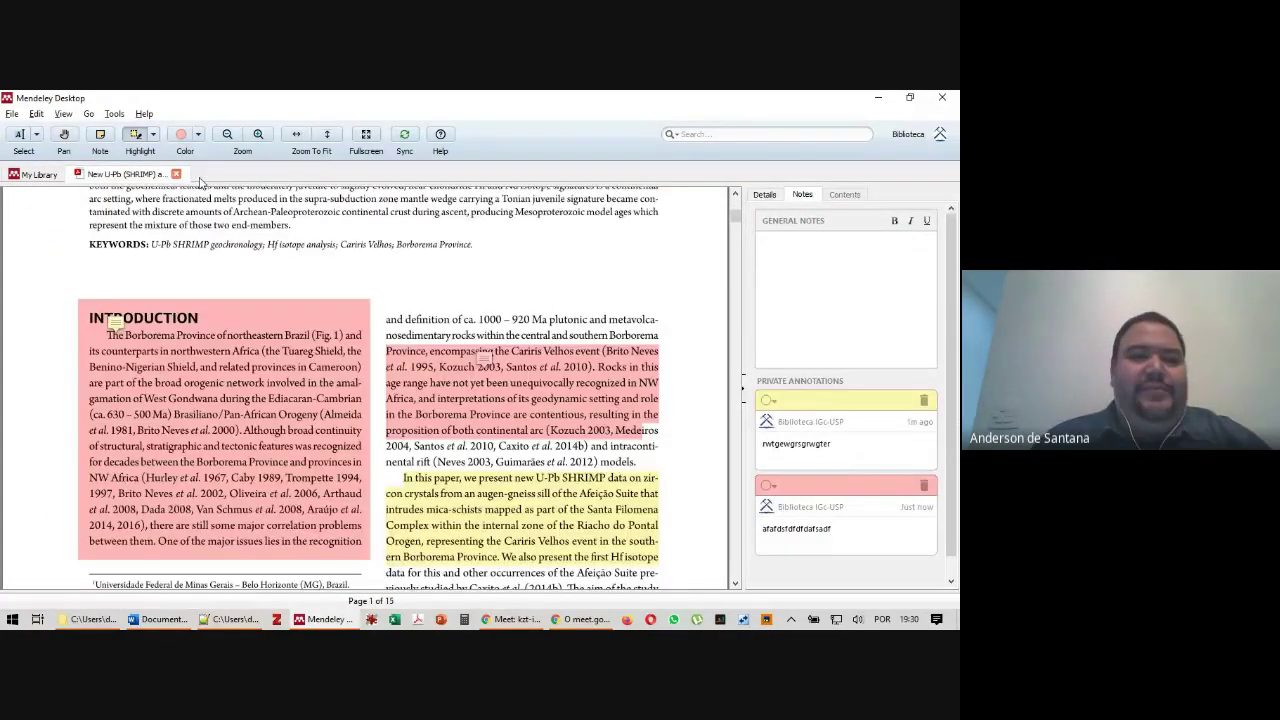
key("ctrl+w")
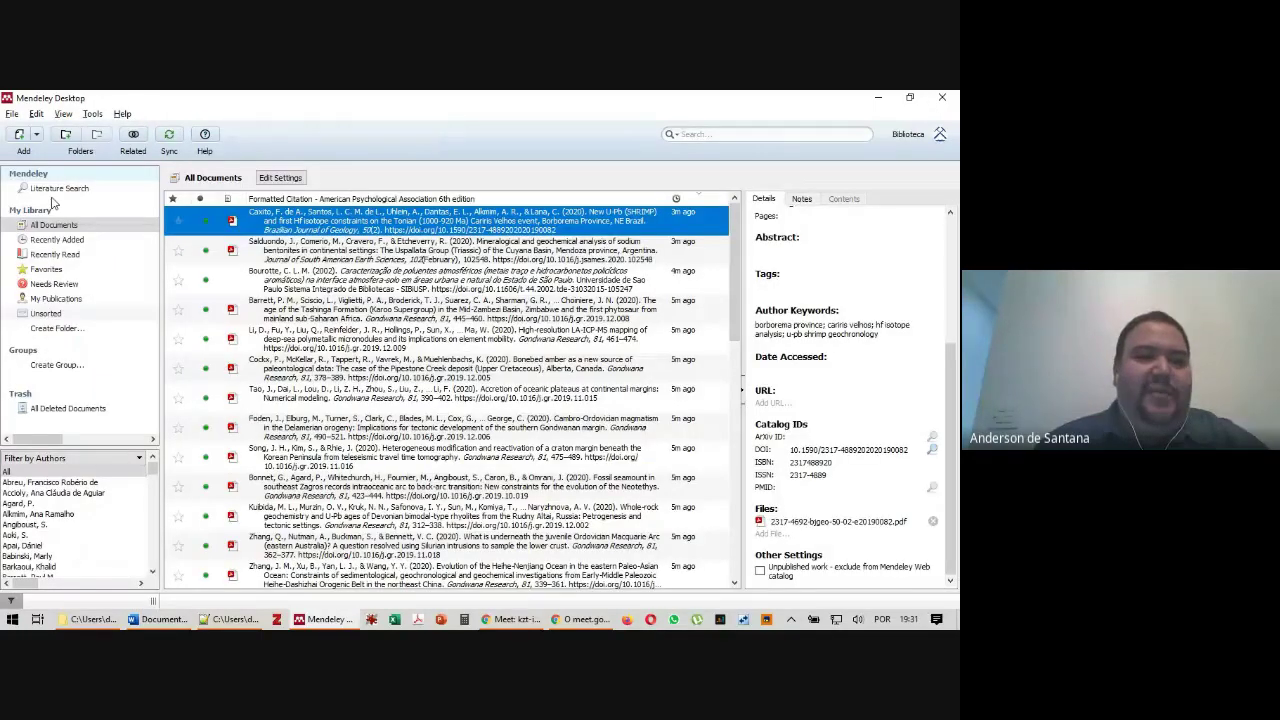
Mark the Bourotte 2002 thesis entry's details as correct and reselect it
left_click(316, 285)
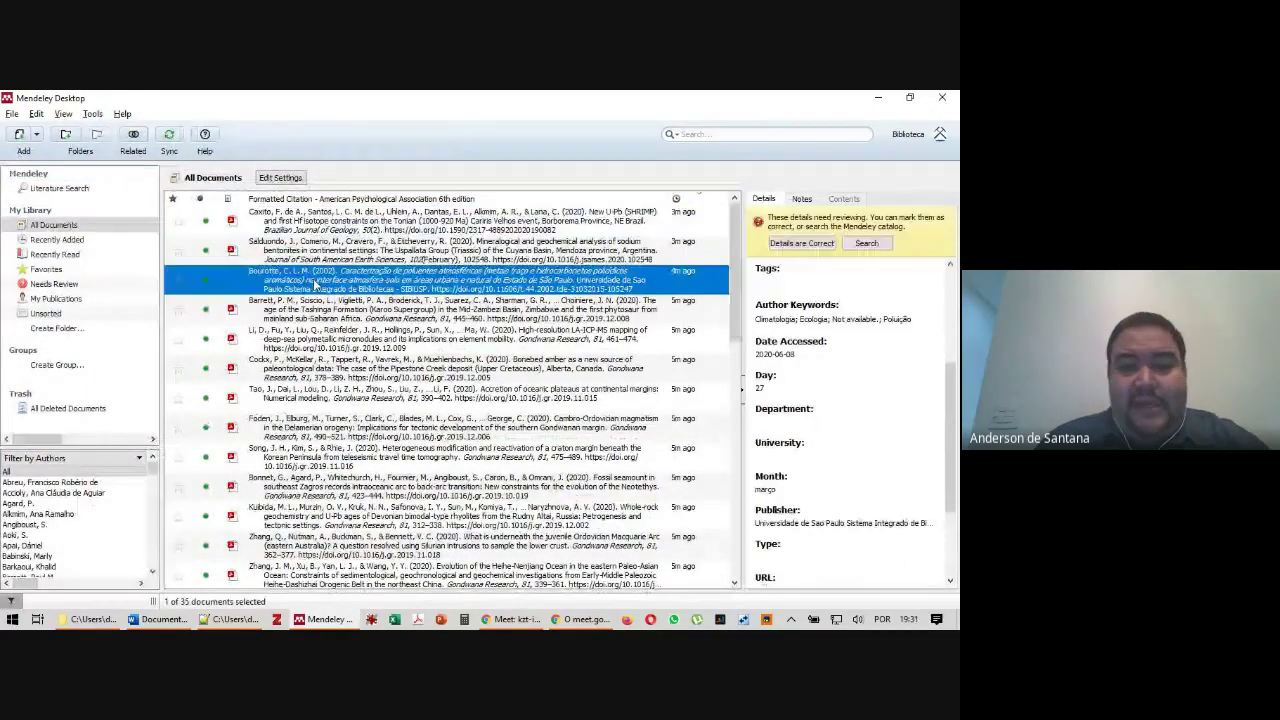
left_click(790, 244)
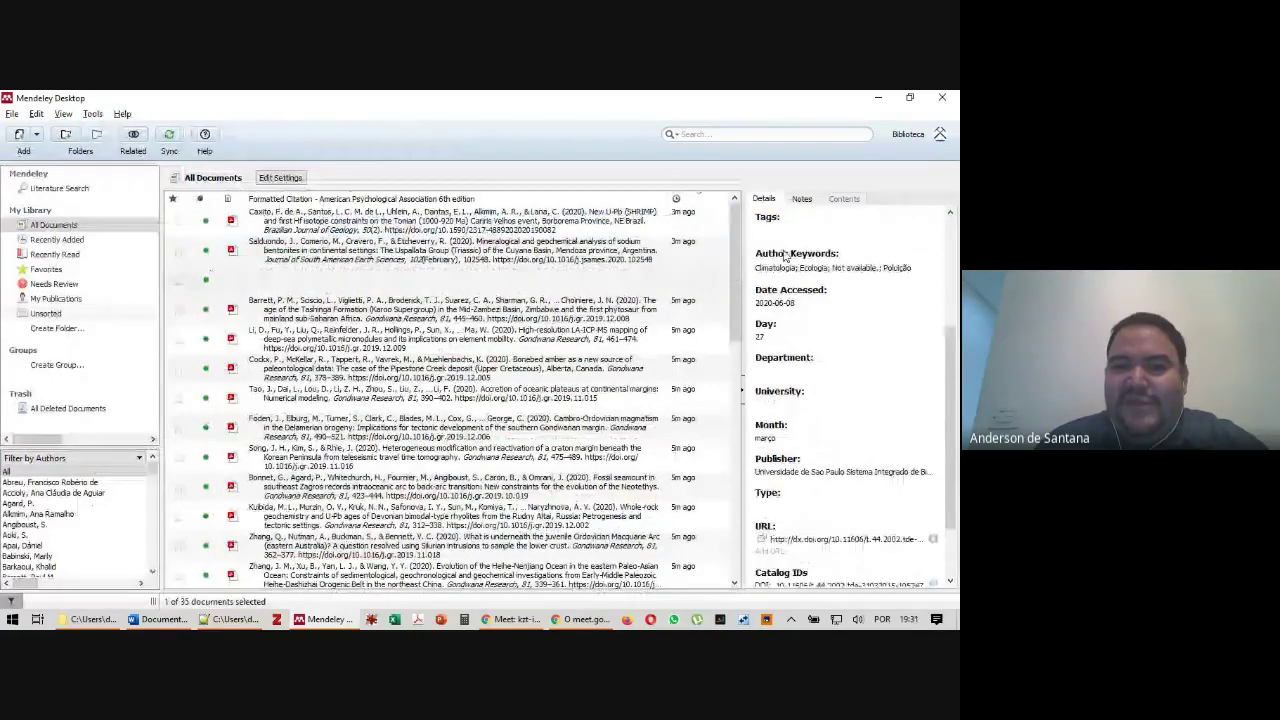
left_click(338, 283)
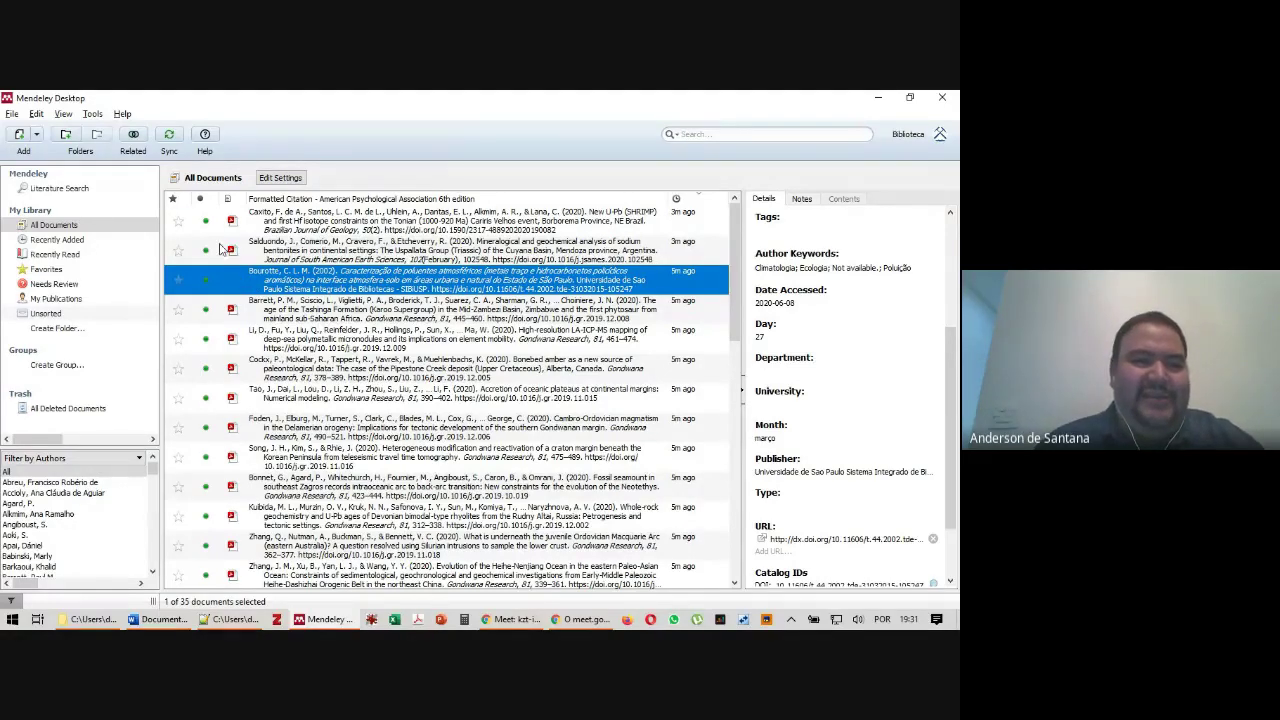
Start a Watch Folder setup and browse into OneDrive - usp.br in the folder tree
left_click(36, 136)
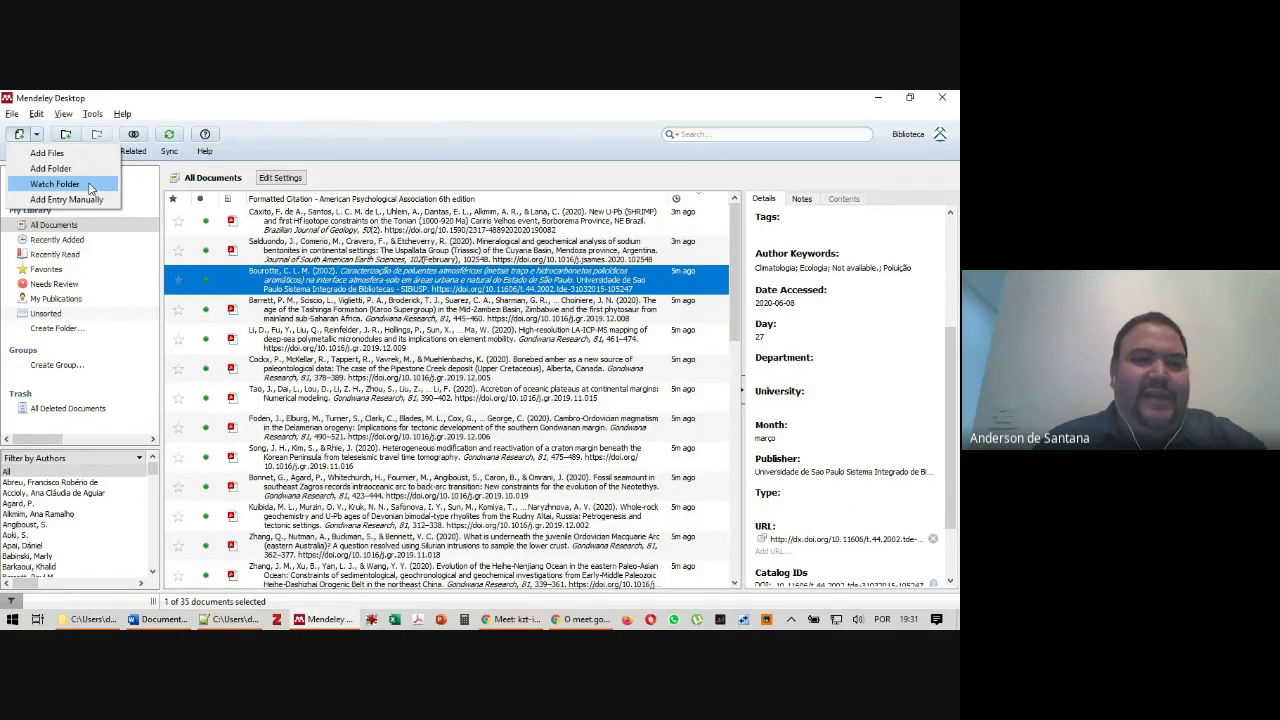
left_click(88, 185)
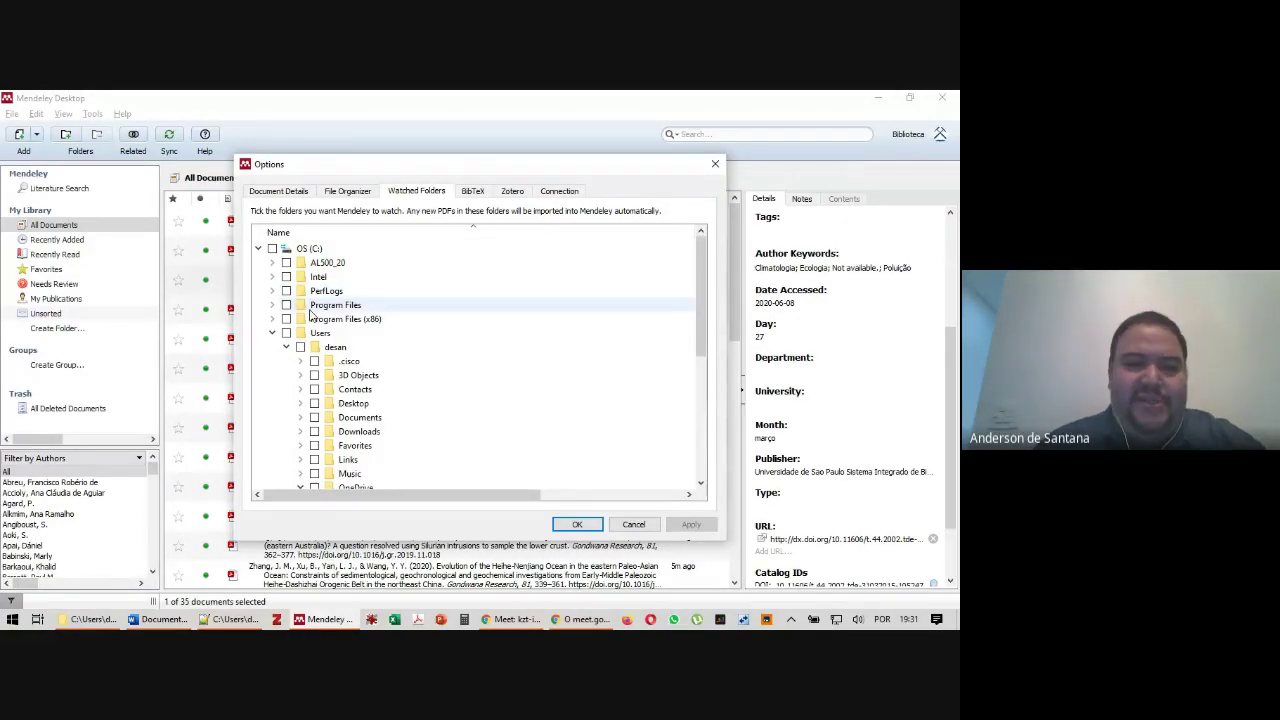
scroll(305, 300, "down", 6)
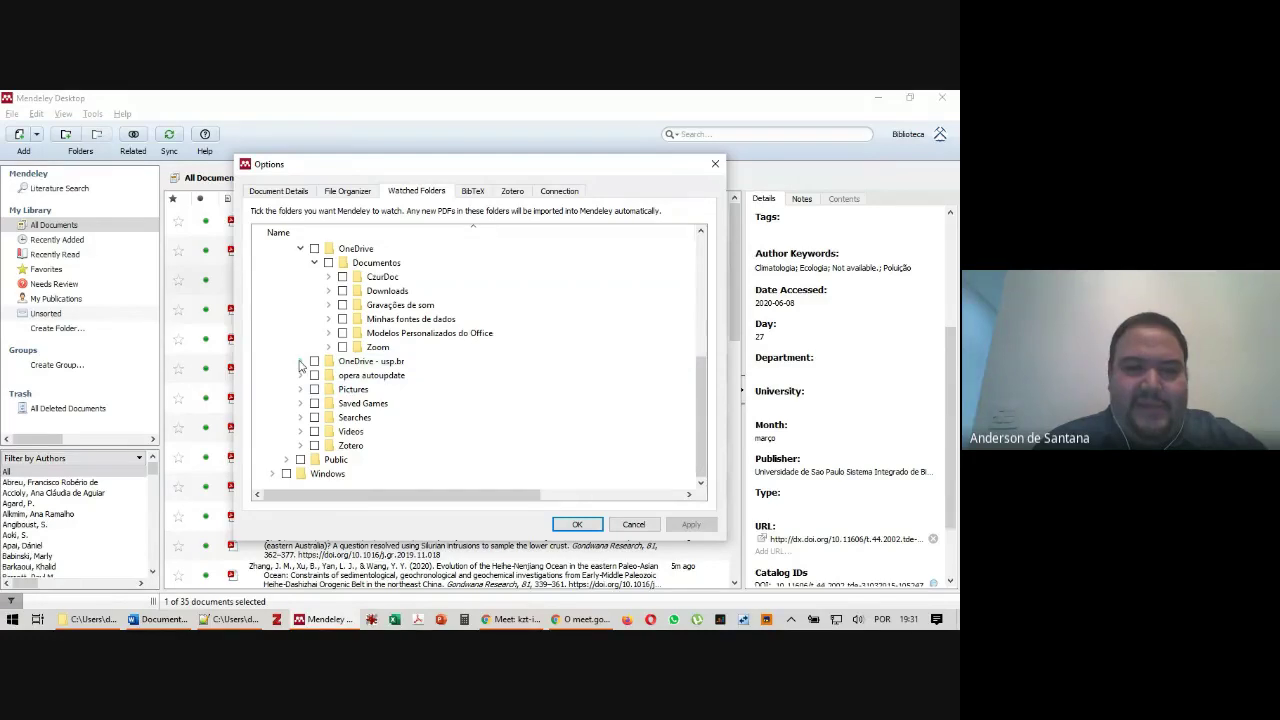
left_click(300, 362)
left_click(315, 390)
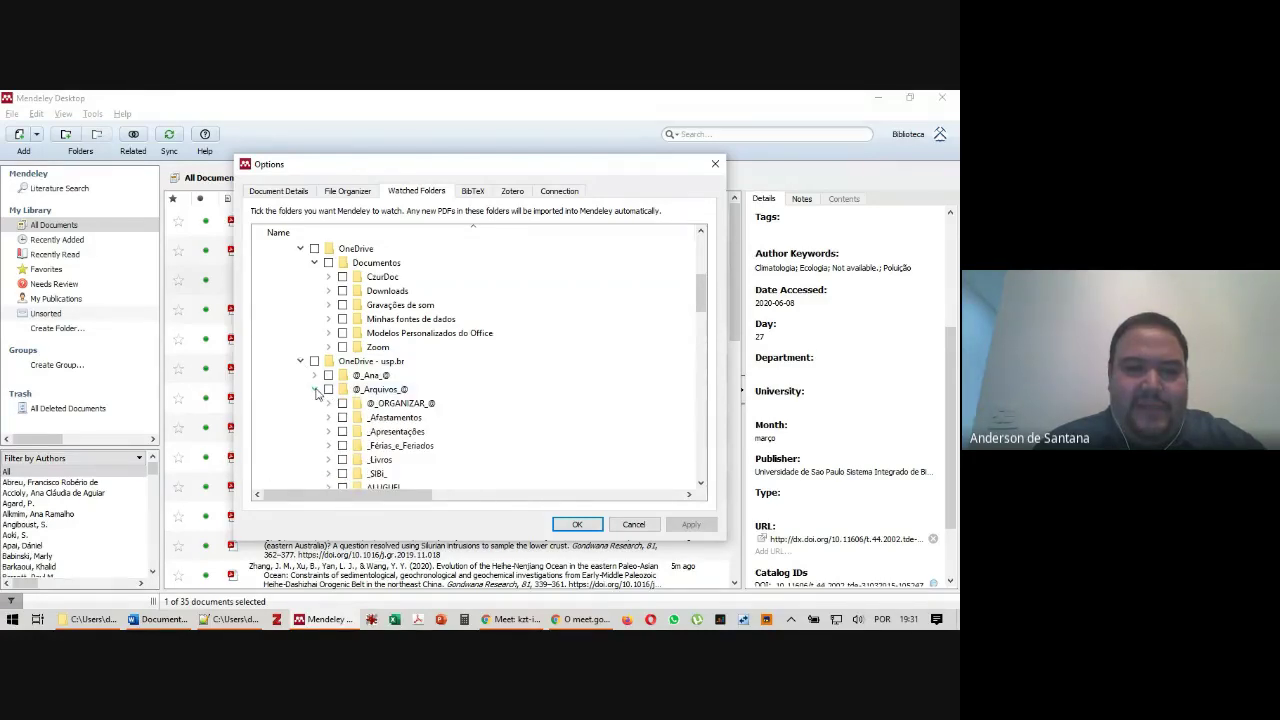
left_click(300, 361)
left_click(300, 249)
scroll(303, 255, "up", 3)
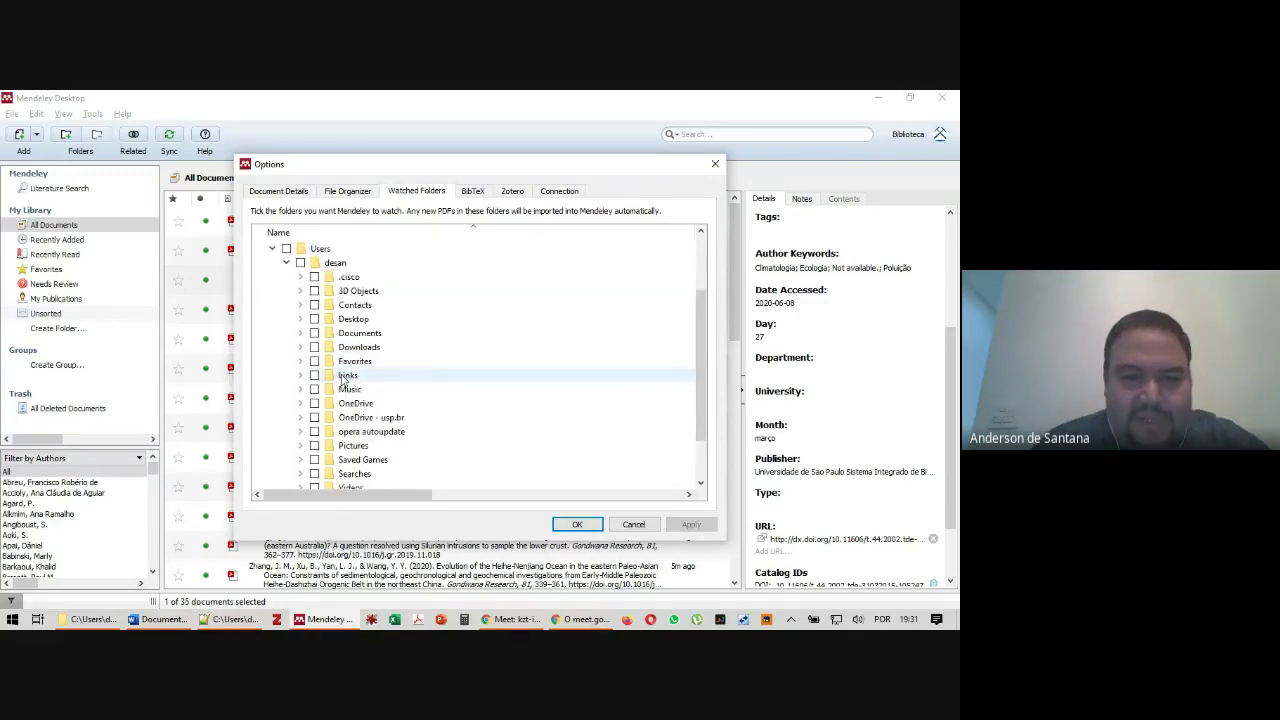
scroll(380, 291, "down", 3)
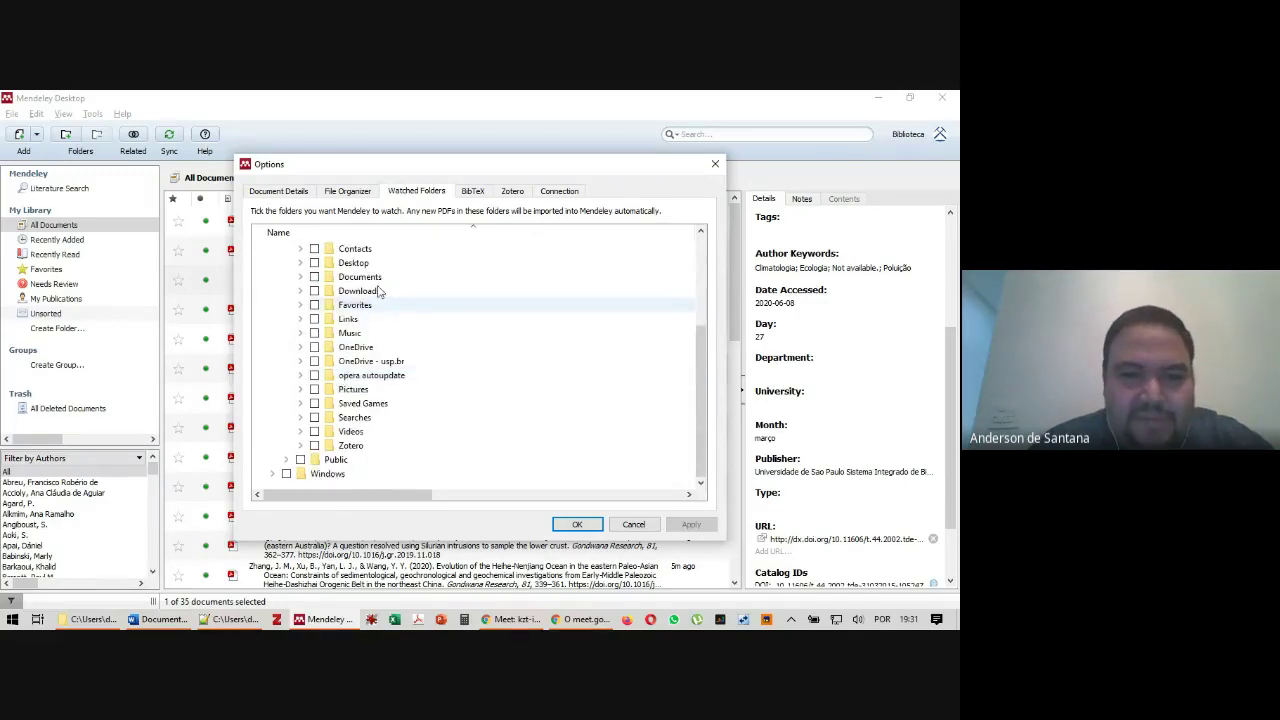
left_click(300, 361)
scroll(322, 360, "down", 2)
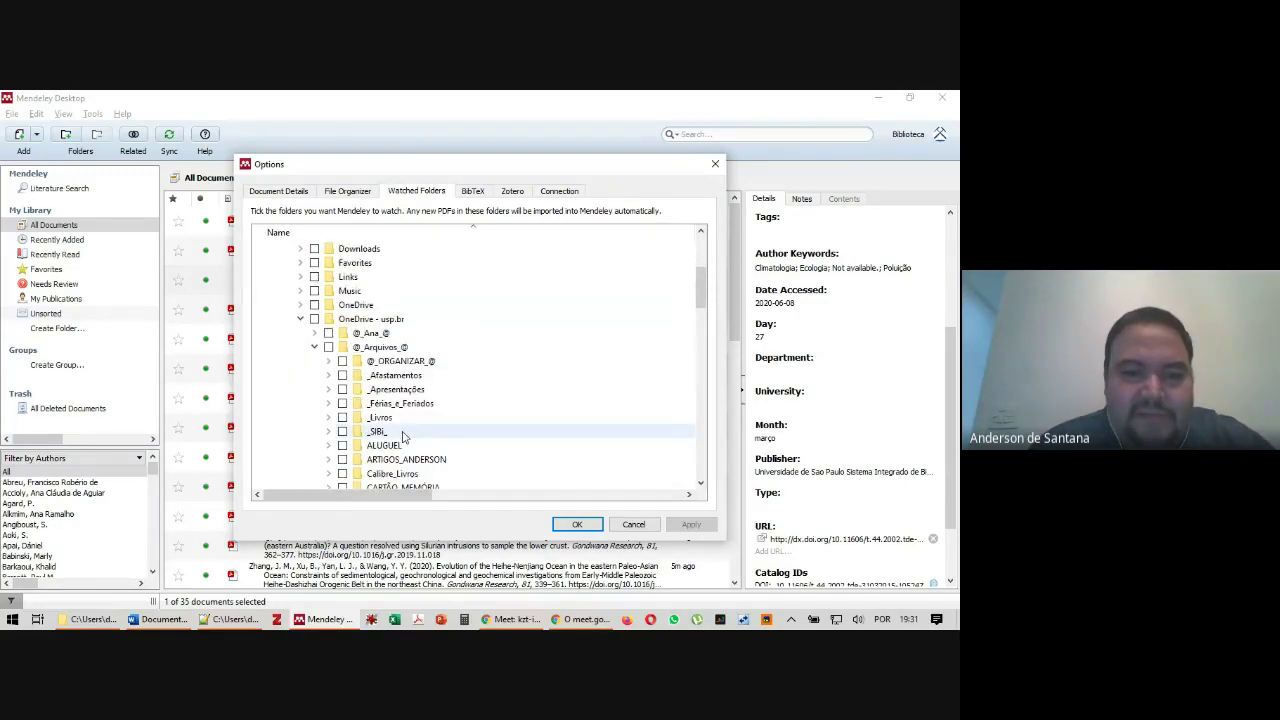
Tick the PDF's folder under _Apresentações ▸ 20200608_Treinamento_Mendeley, then apply and confirm
left_click(328, 347)
scroll(443, 334, "down", 6)
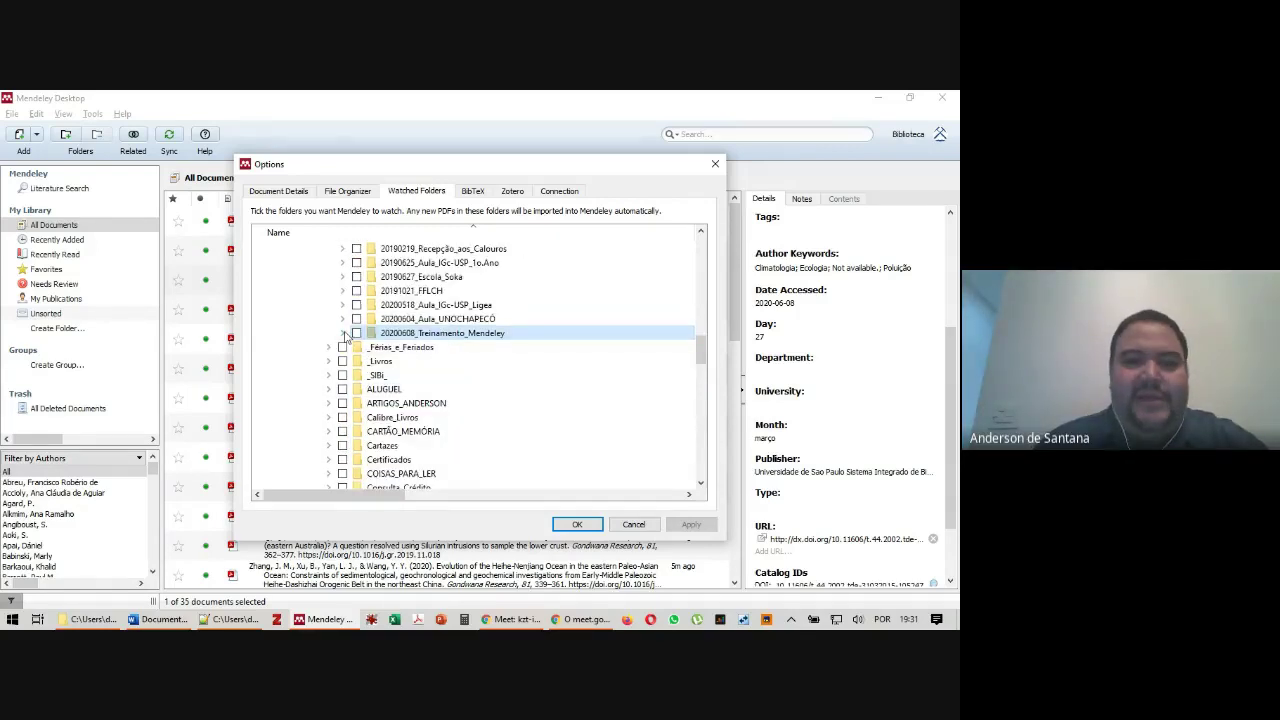
left_click(343, 333)
left_click(401, 349)
left_click(370, 347)
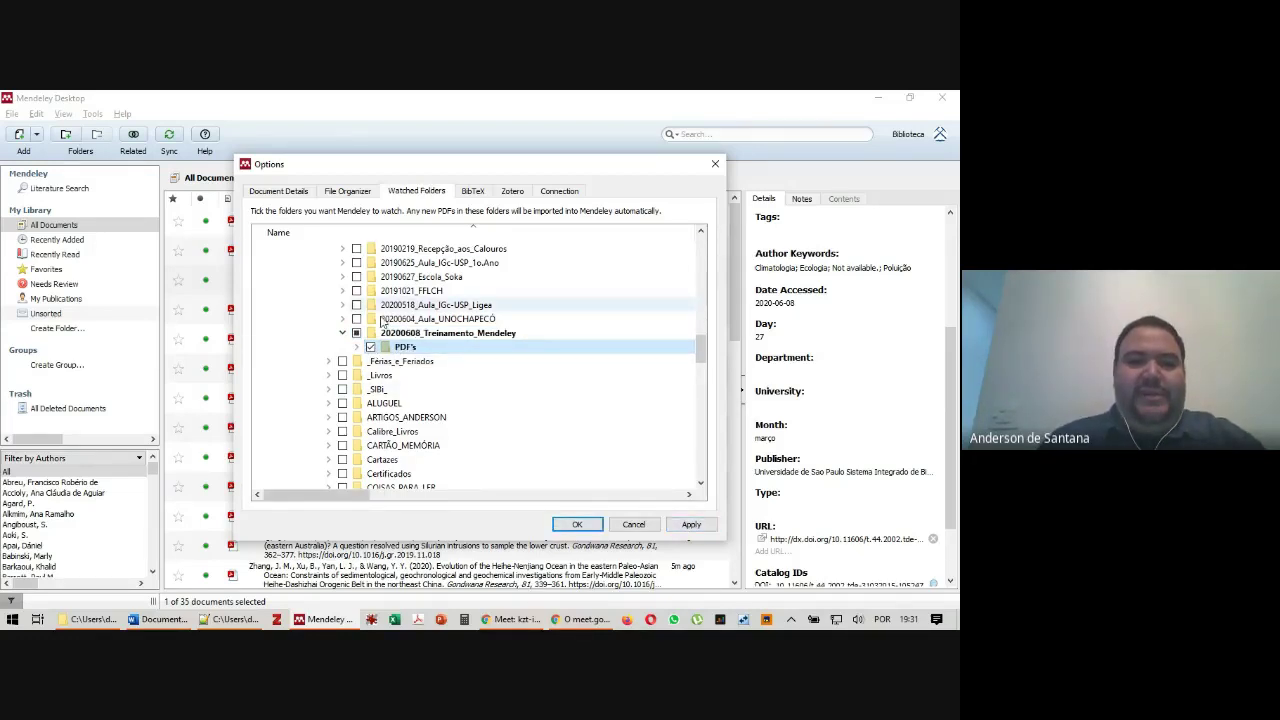
left_click(691, 527)
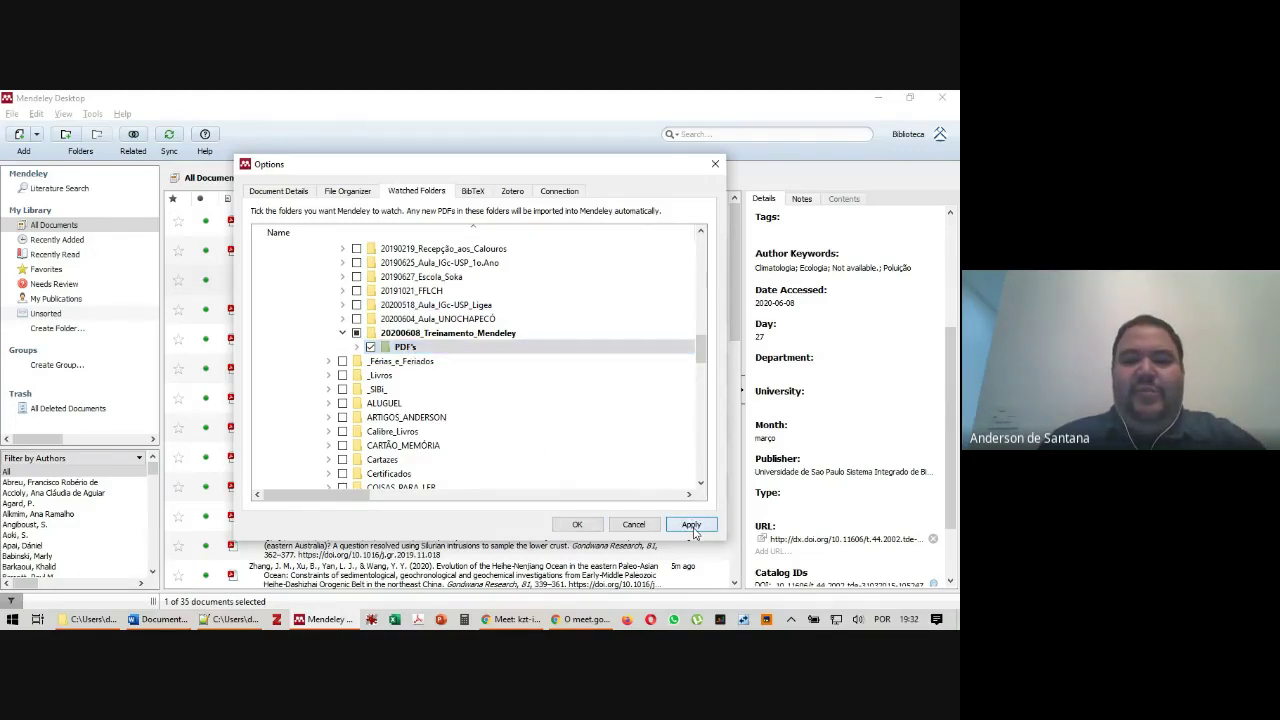
left_click(577, 526)
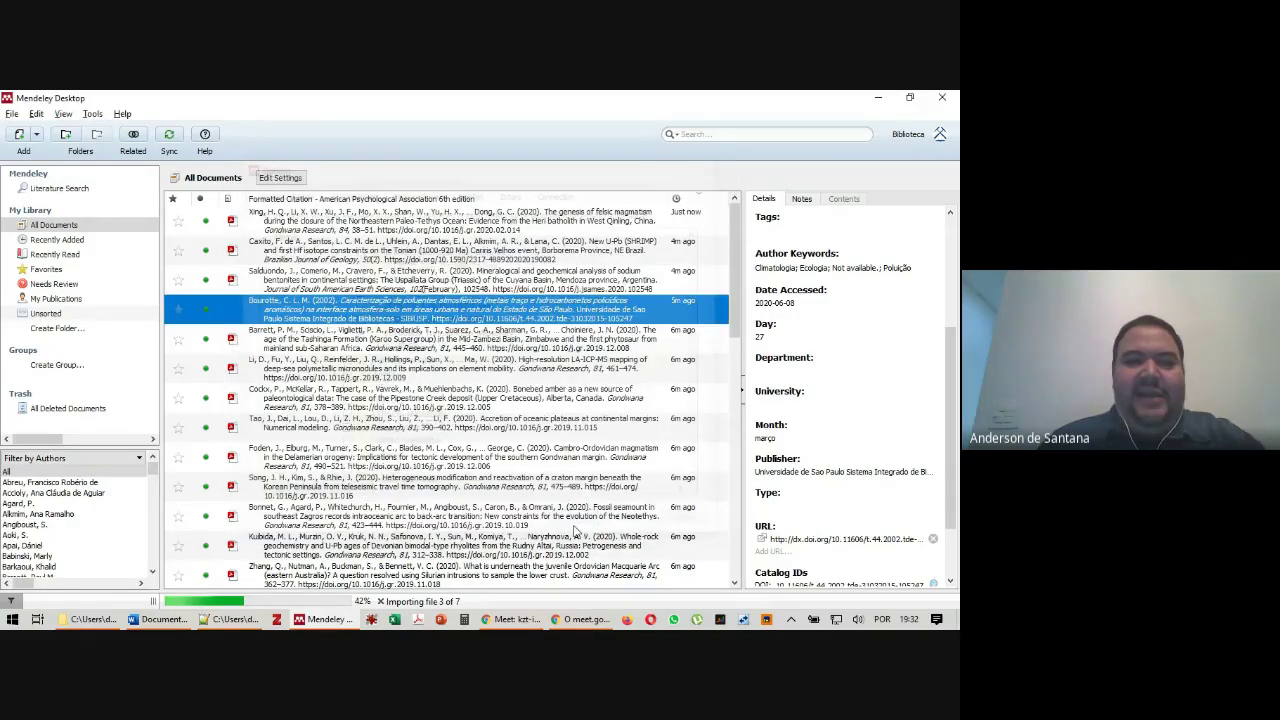
Review the Babinski 2019 entry's details, then bring up the DOI's & URL's notes in Notepad++
scroll(353, 452, "down", 1)
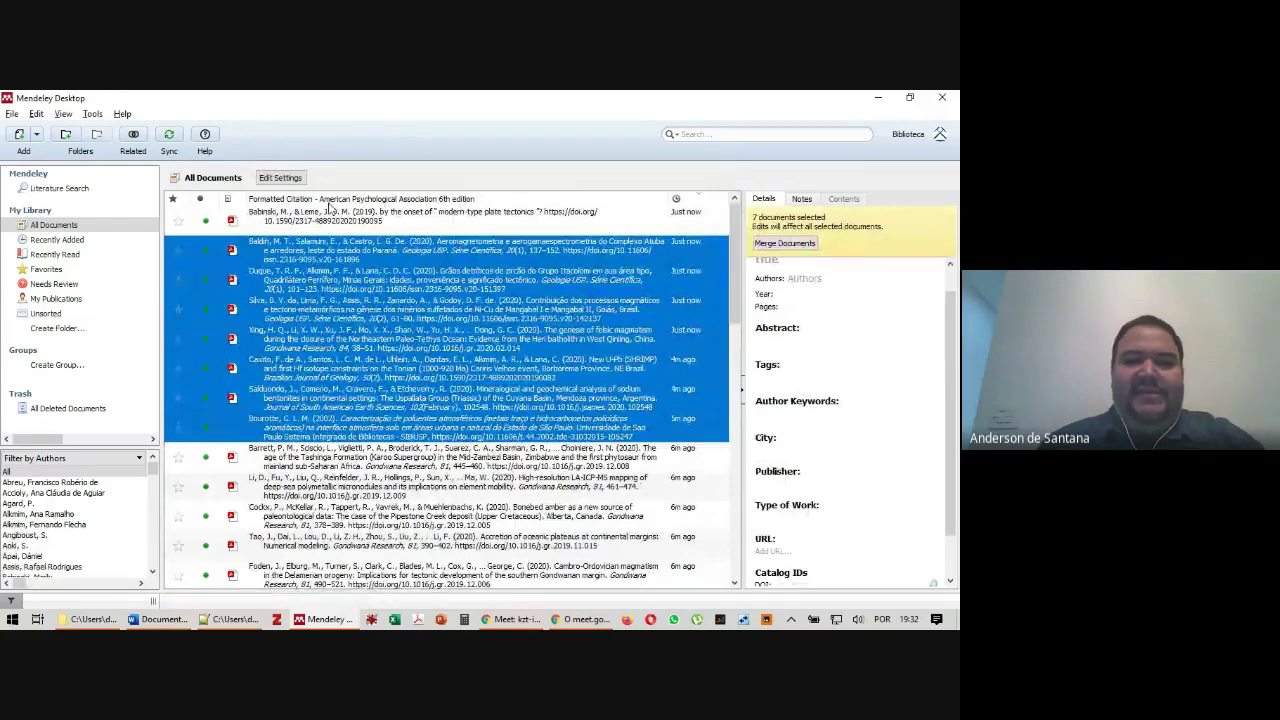
left_click(400, 214)
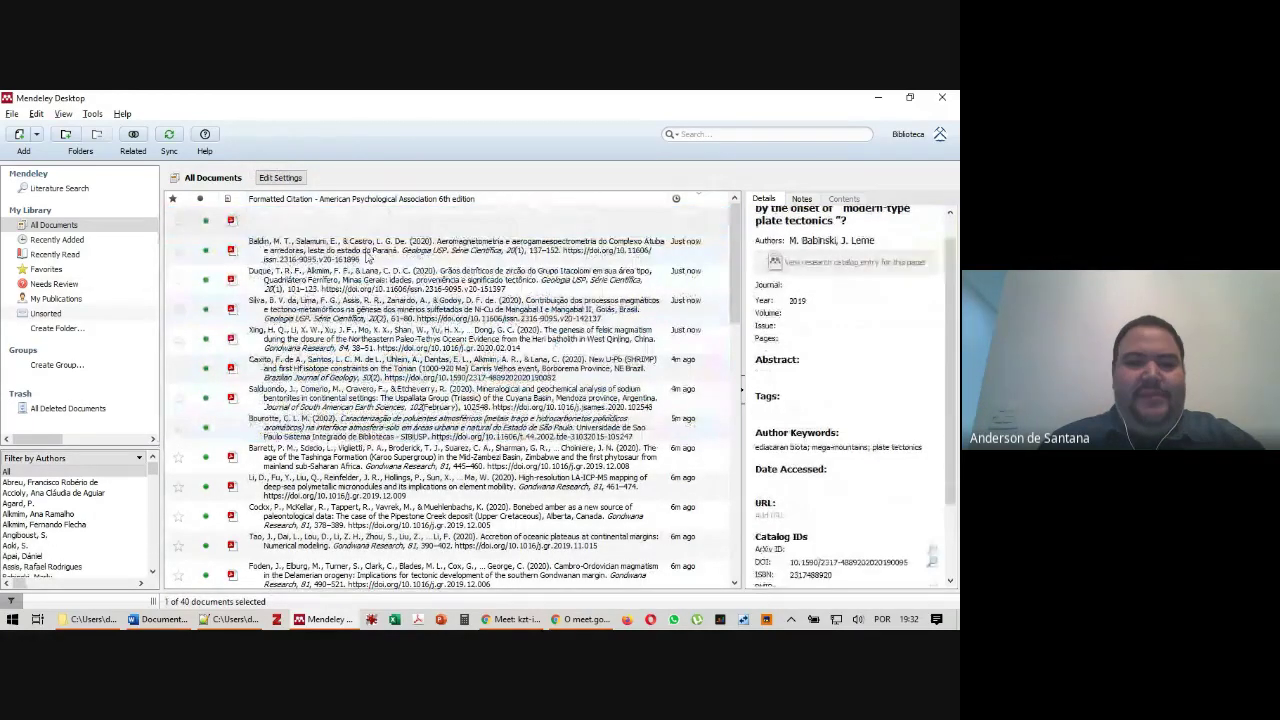
left_click(324, 228)
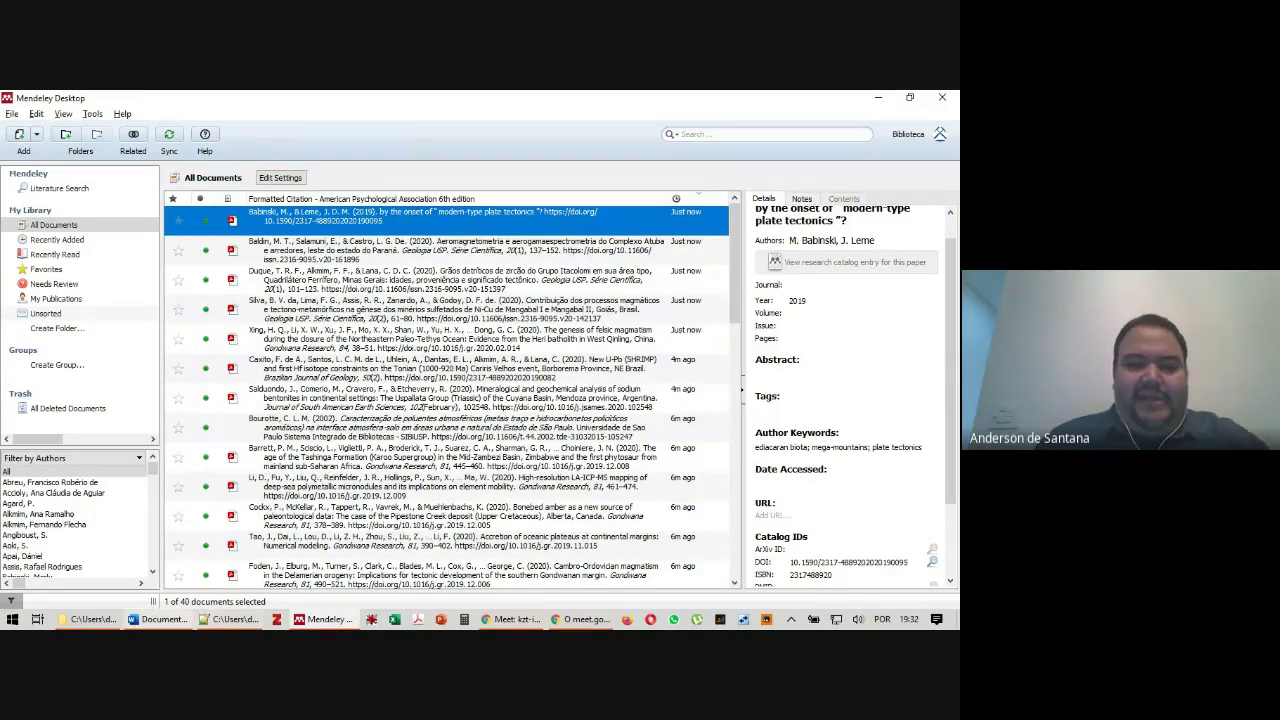
left_click(232, 619)
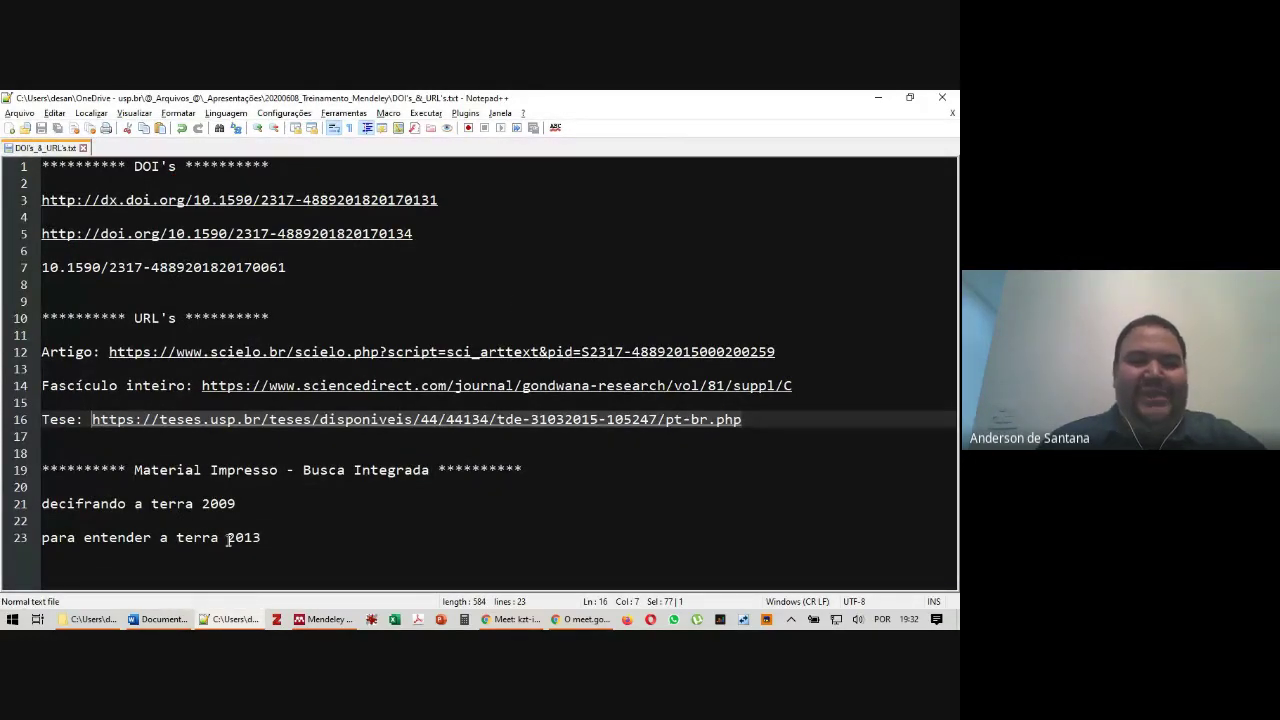
Copy the 'decifrando a terra 2009' line from the notes and switch back to Mendeley
left_click_drag(244, 507, 19, 507)
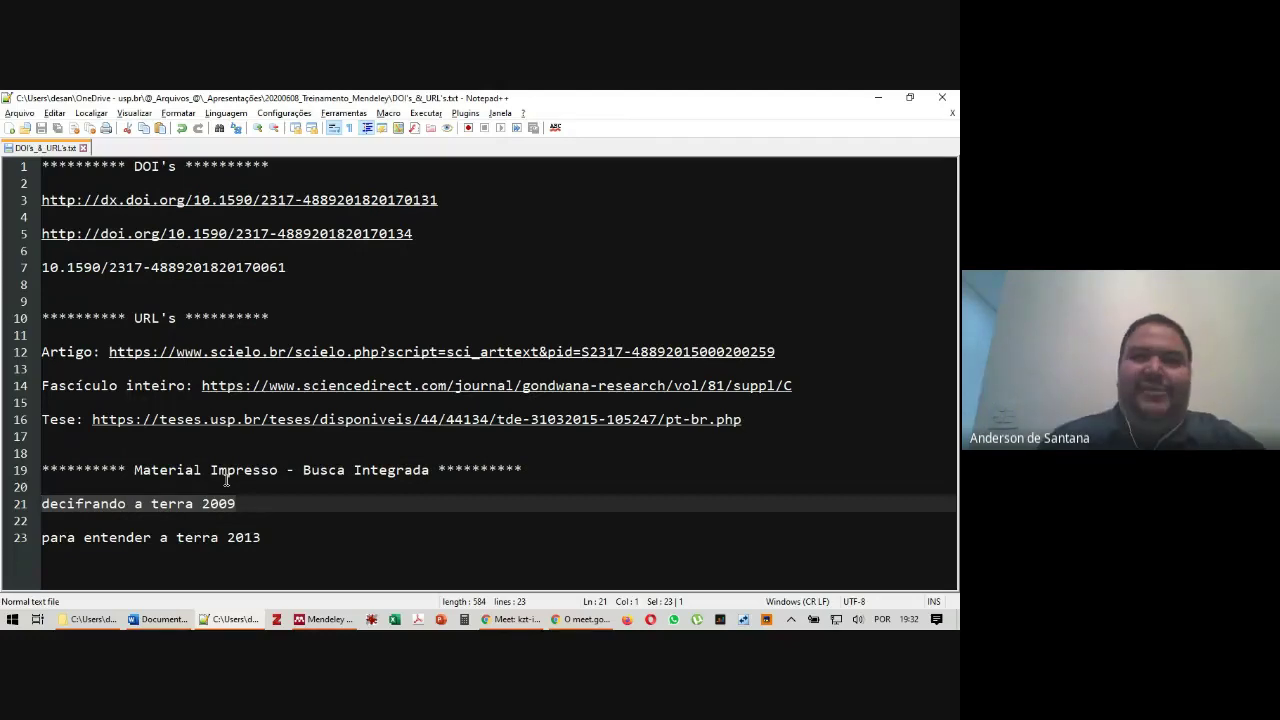
key("alt+Tab")
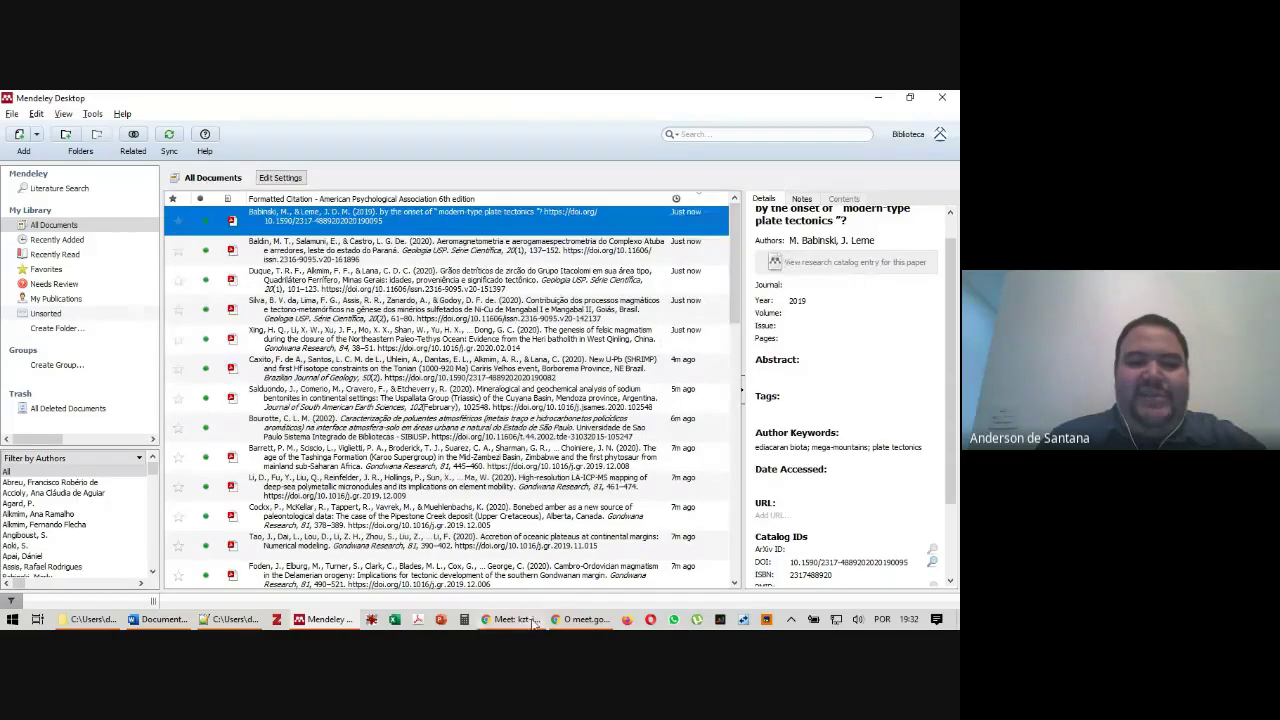
Search buscaintegrada.usp.br for 'decifrando a terra 2009' in a new browser tab
left_click(512, 619)
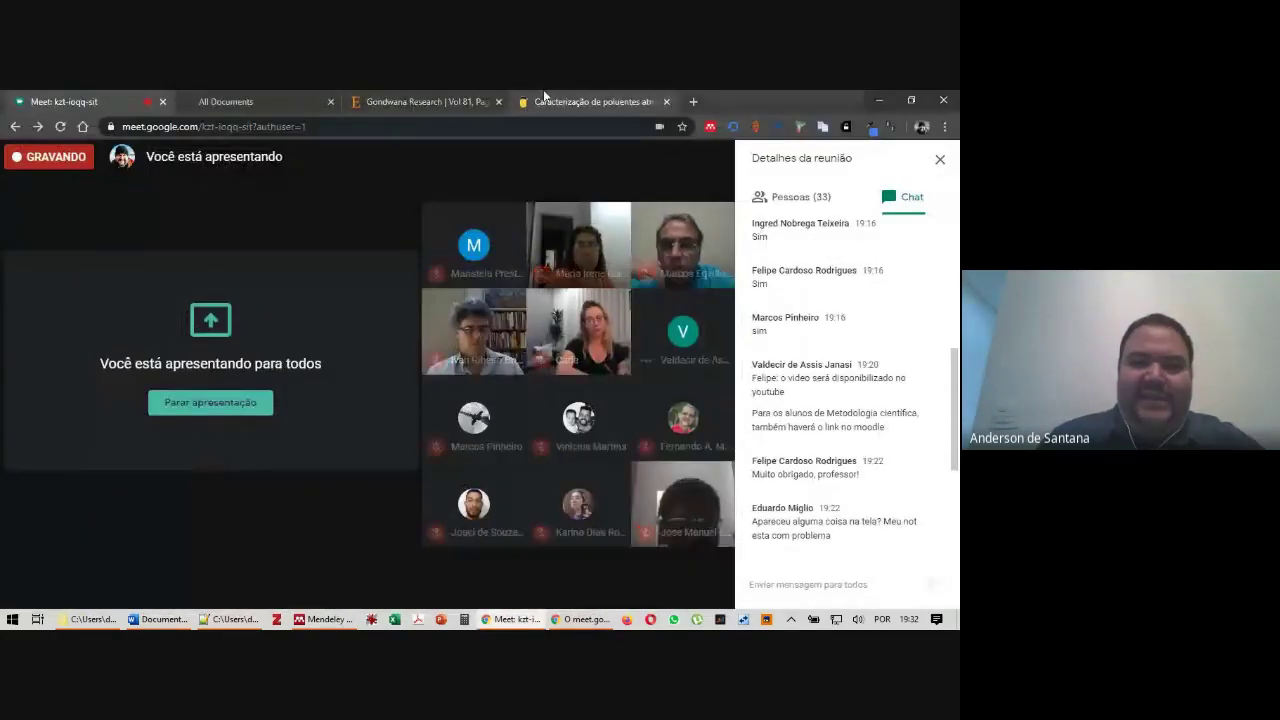
key("ctrl+t")
type("busca")
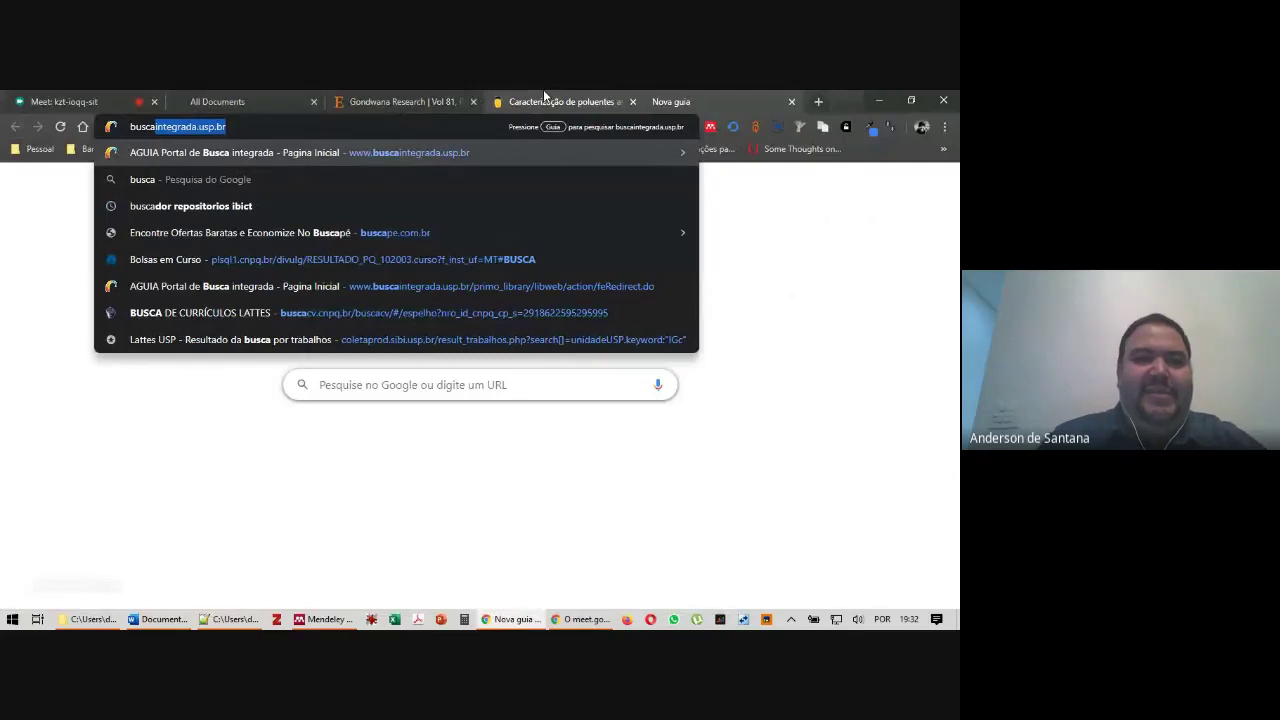
key("Return")
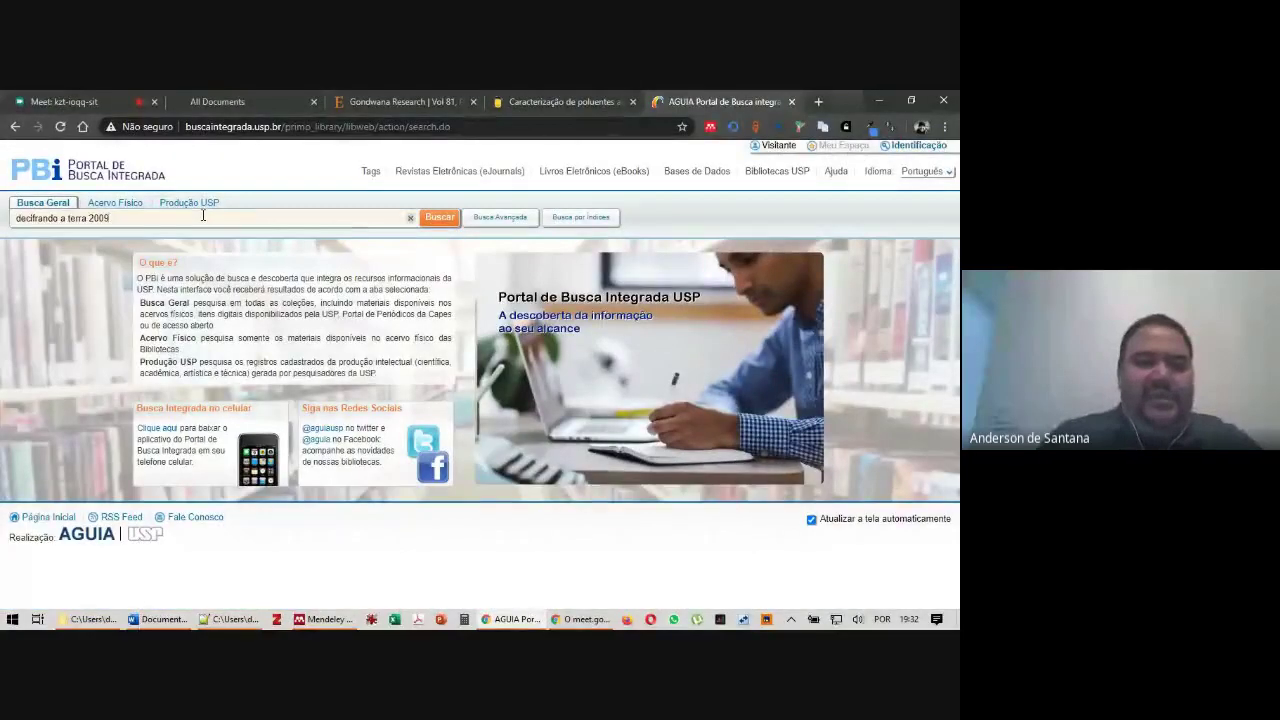
left_click(445, 222)
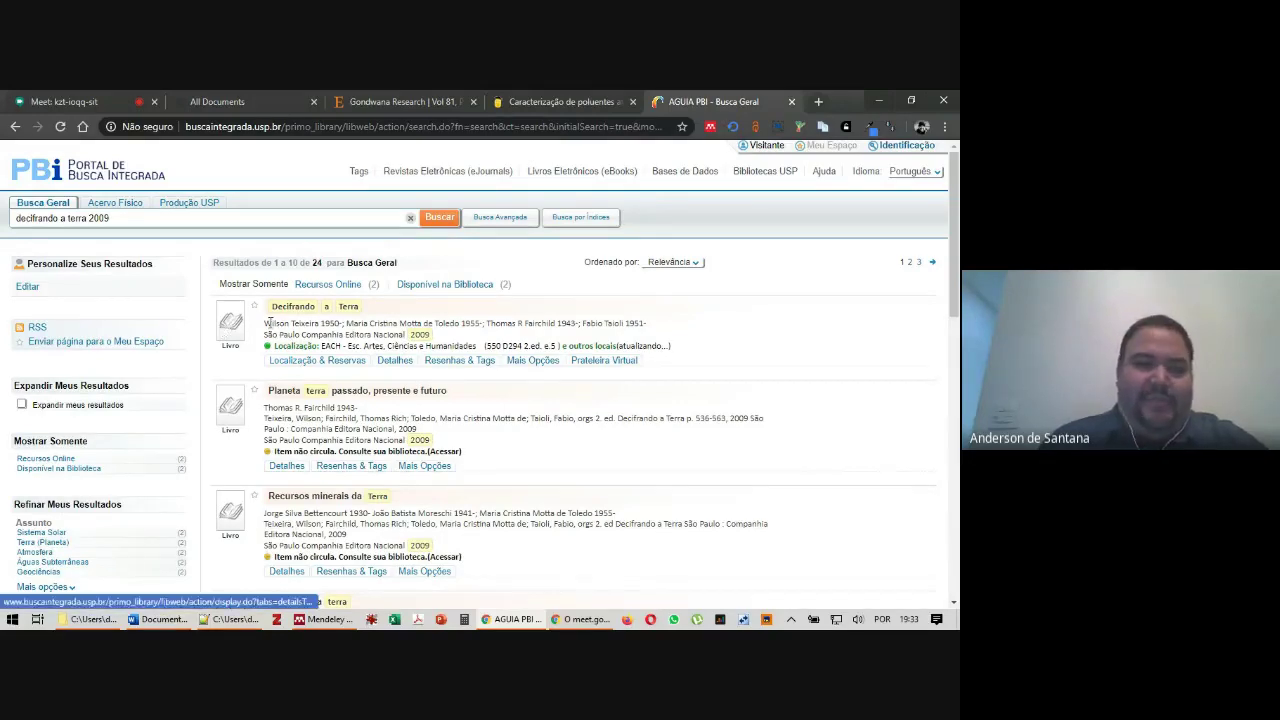
Open the 2009 book's details and export its record as RIS
left_click(397, 362)
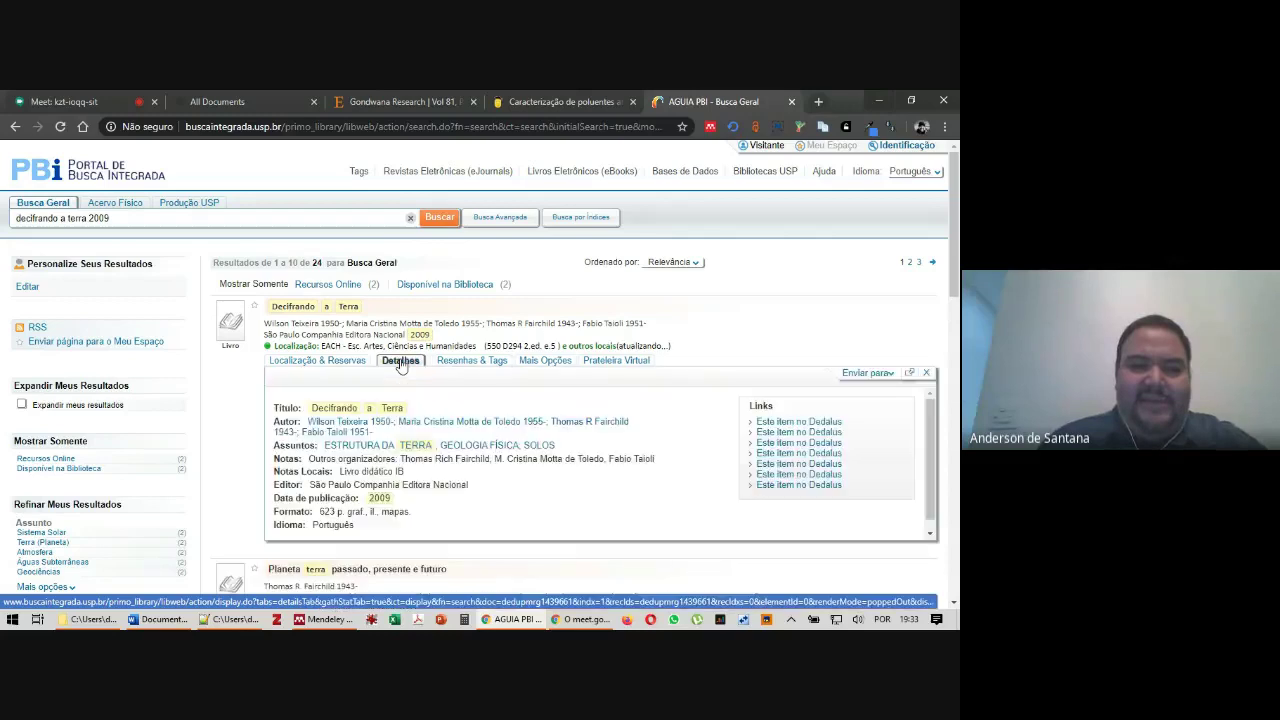
left_click(887, 375)
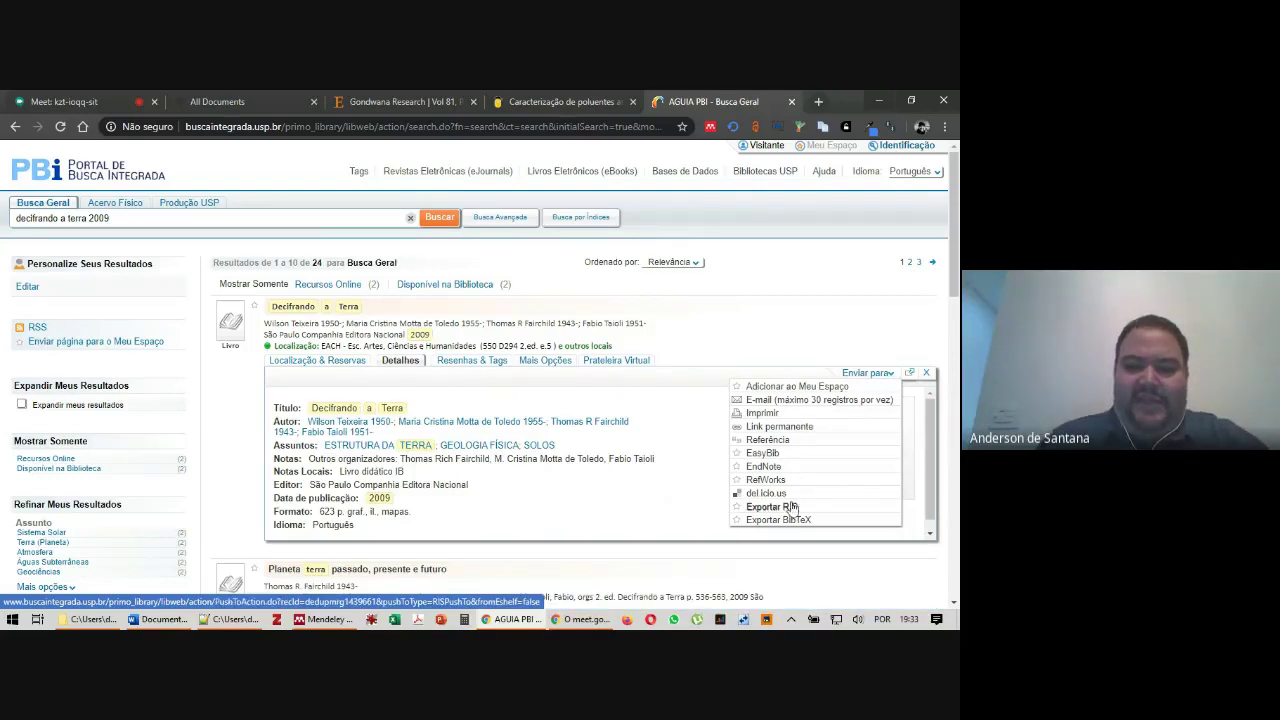
left_click(790, 509)
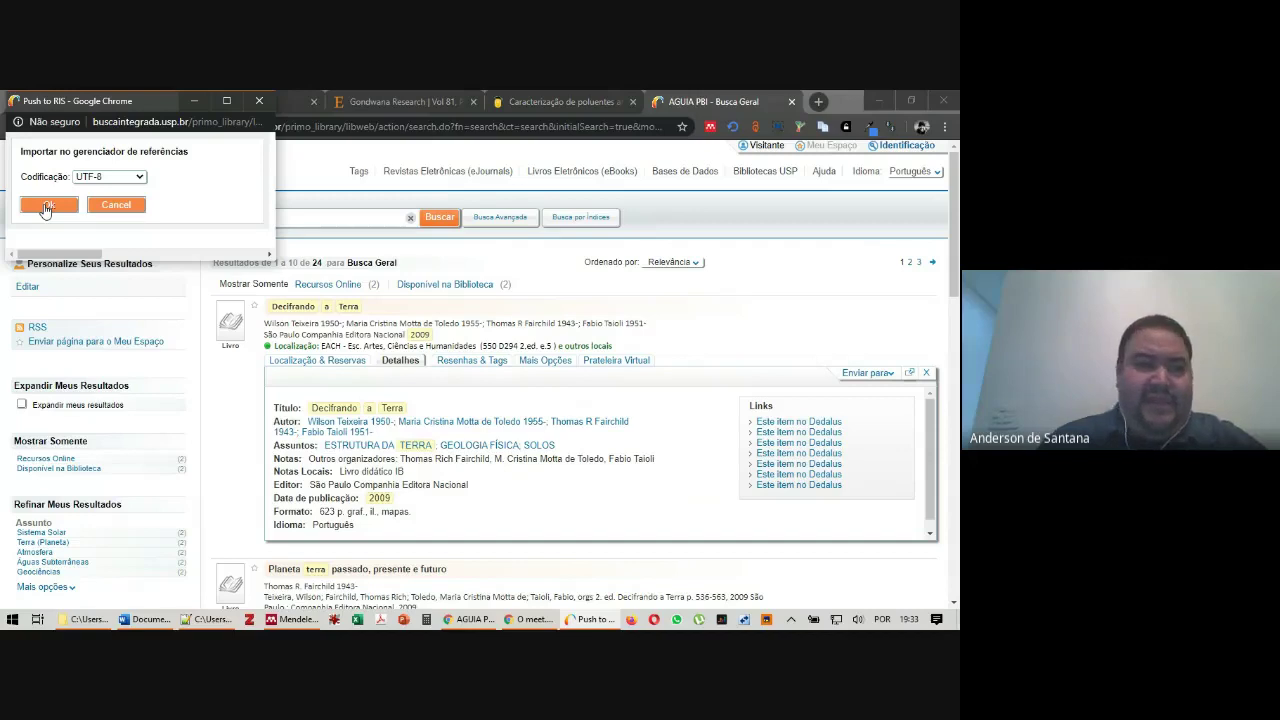
Confirm the UTF-8 RIS export, close the export popup, and switch to File Explorer
left_click(46, 206)
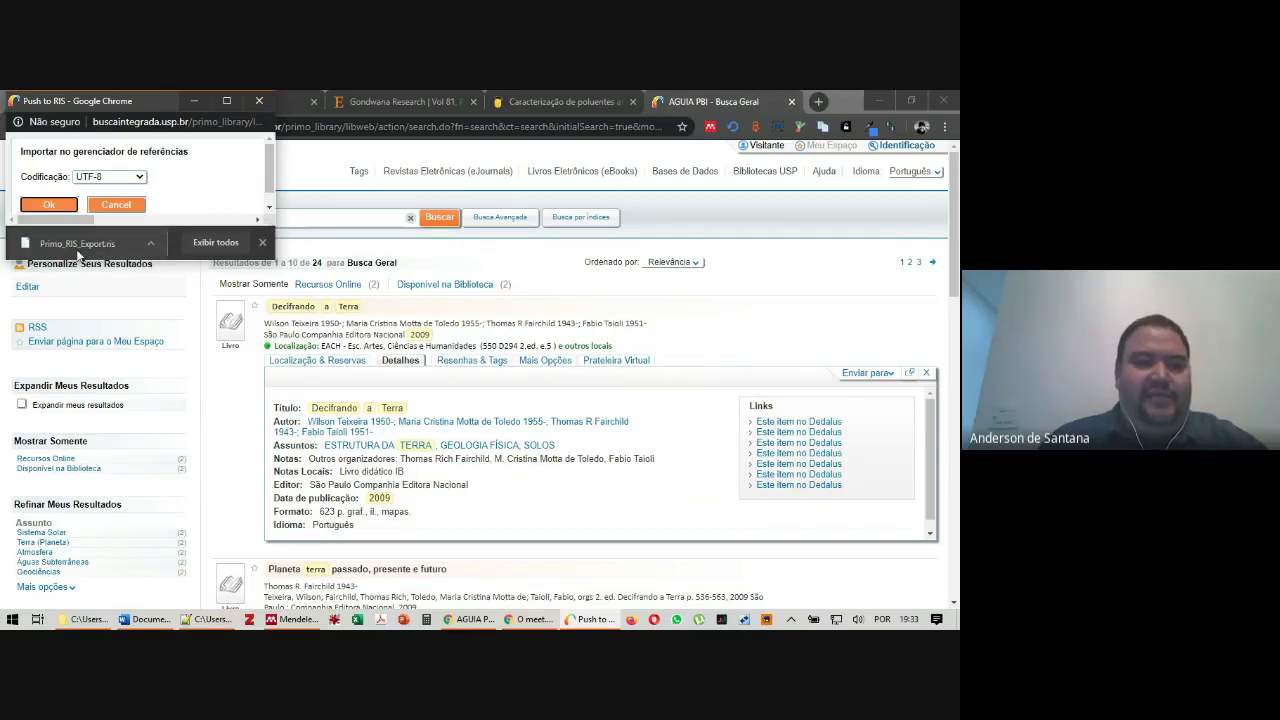
left_click(259, 101)
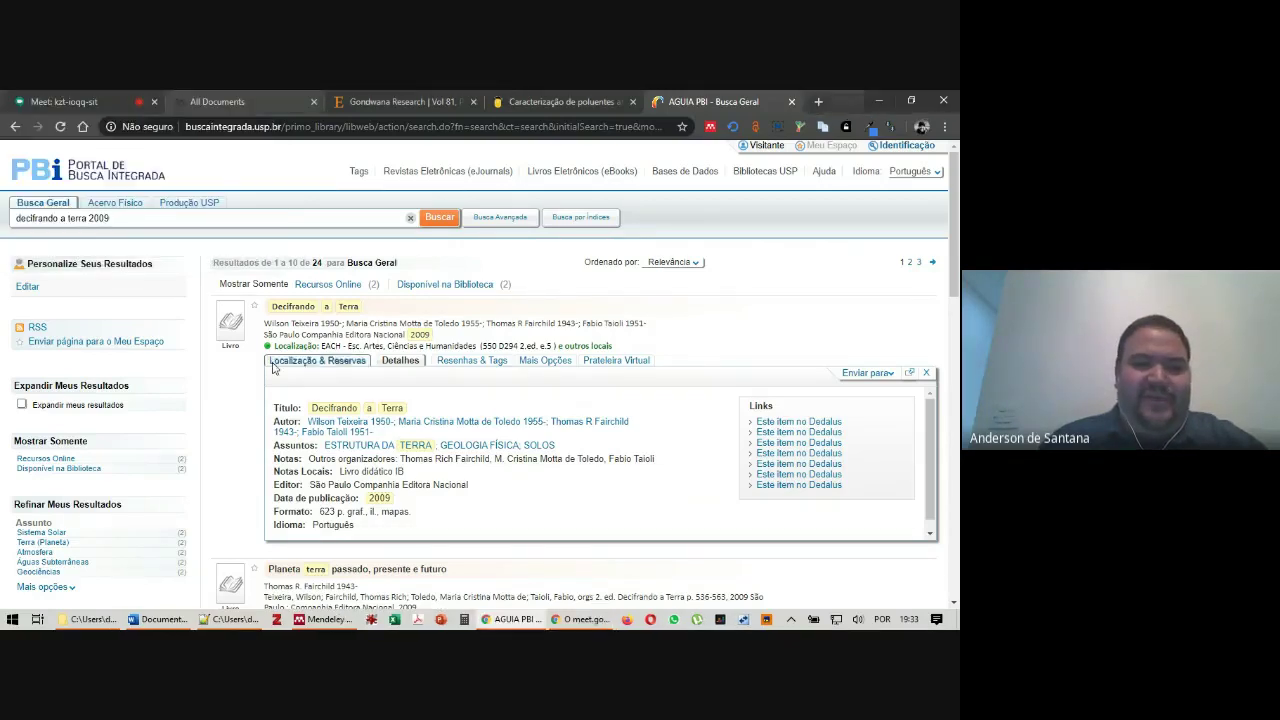
left_click(92, 619)
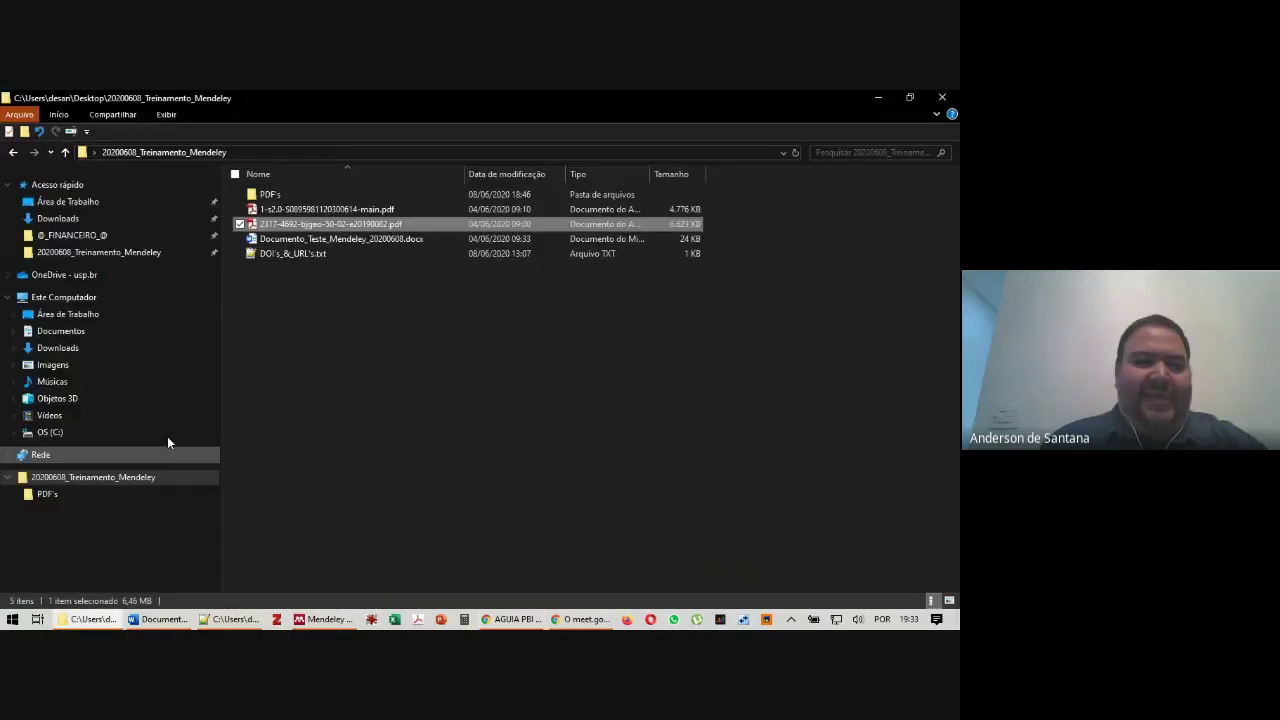
Locate Primo_RIS_Export.ris in Downloads, then bring Mendeley Desktop to the front
left_click(70, 220)
left_click(281, 197)
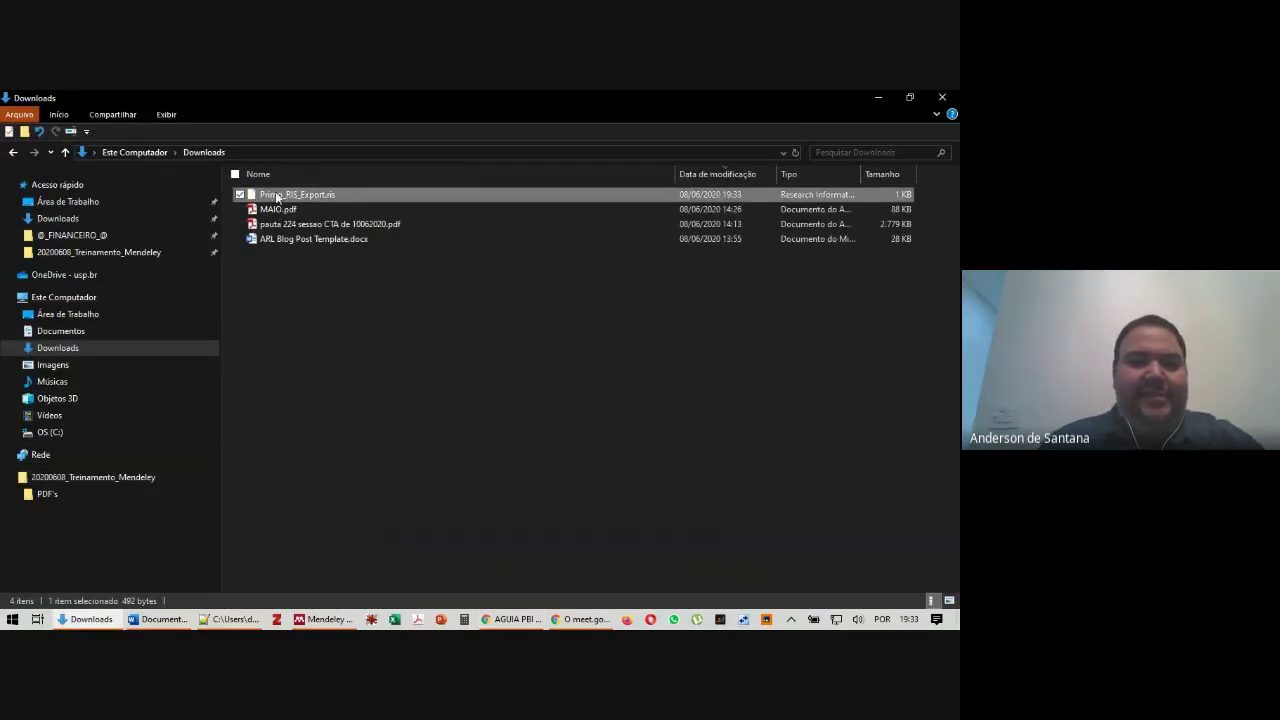
left_click(506, 351)
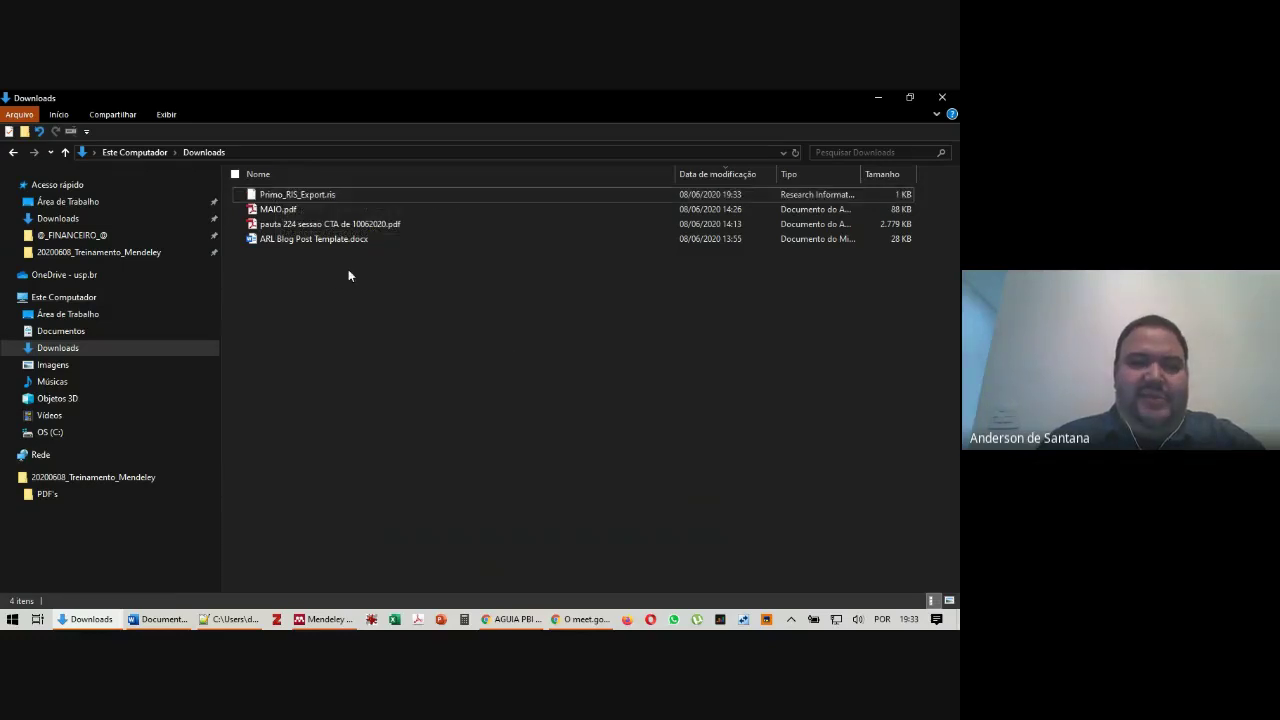
key("alt+Tab")
left_click(510, 619)
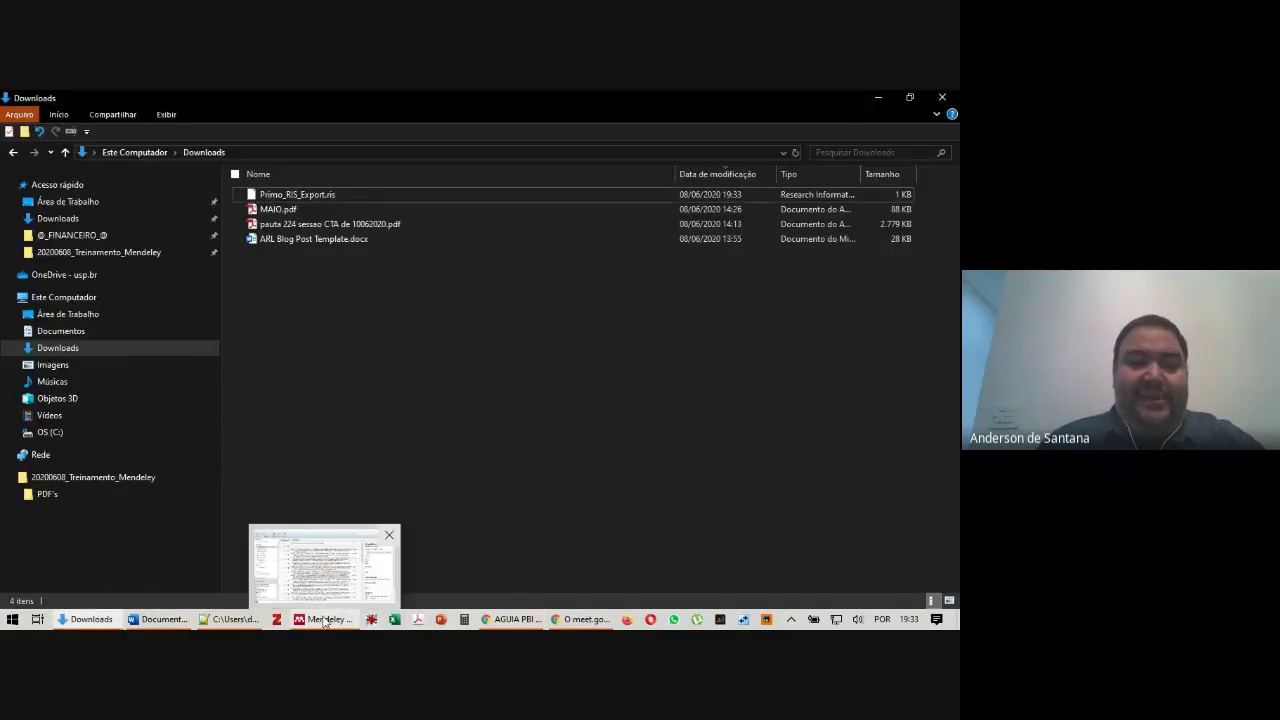
left_click(325, 619)
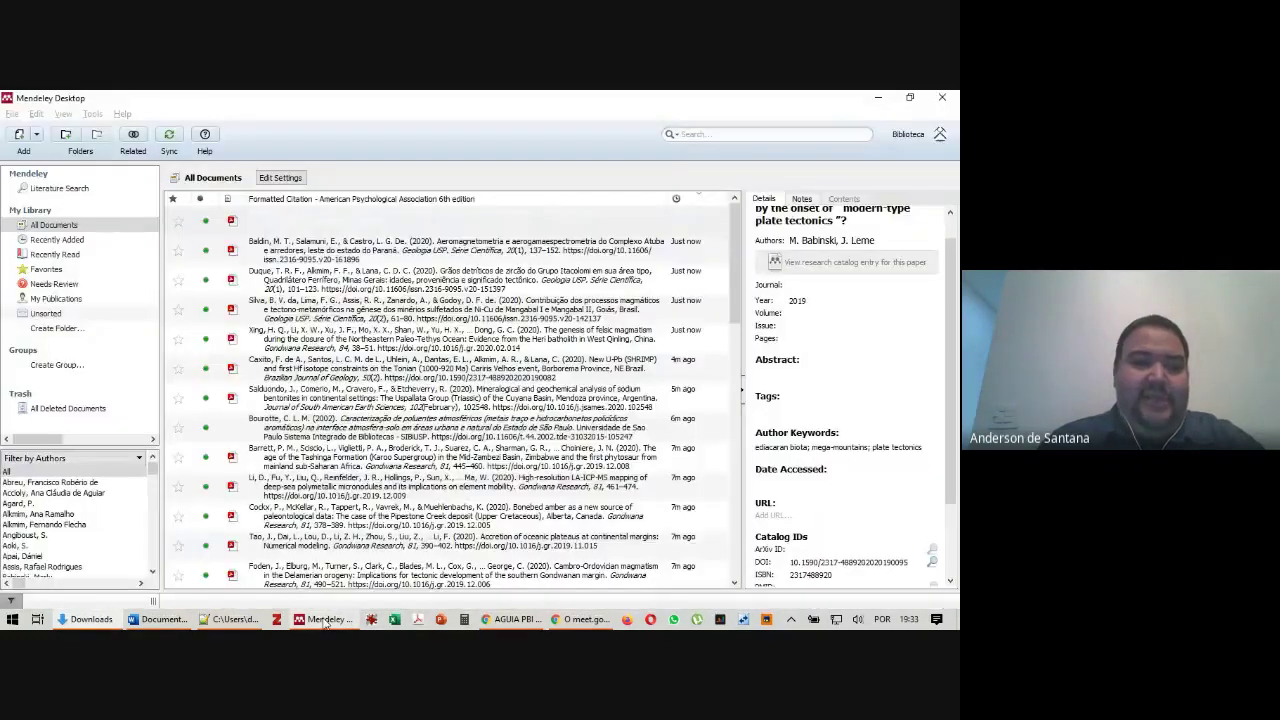
Import Primo_RIS_Export.ris from Downloads via File ▸ Import ▸ RIS
left_click(36, 134)
left_click(12, 116)
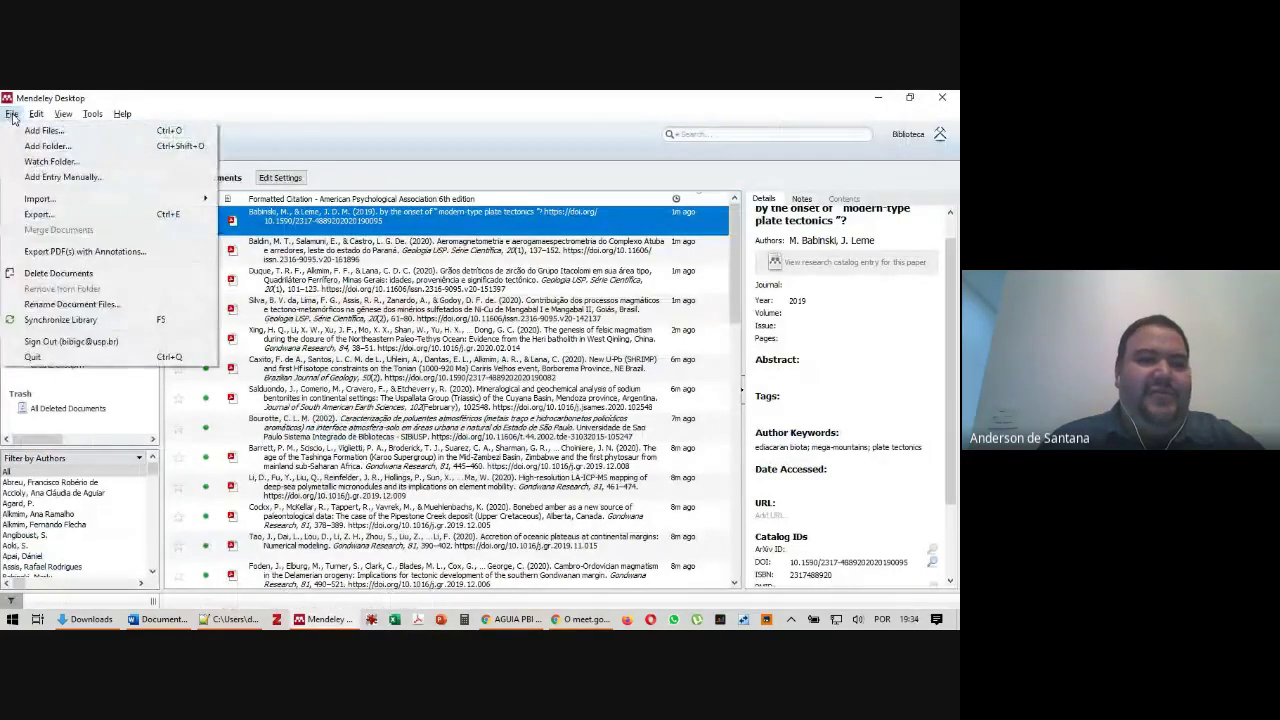
mouse_move(100, 199)
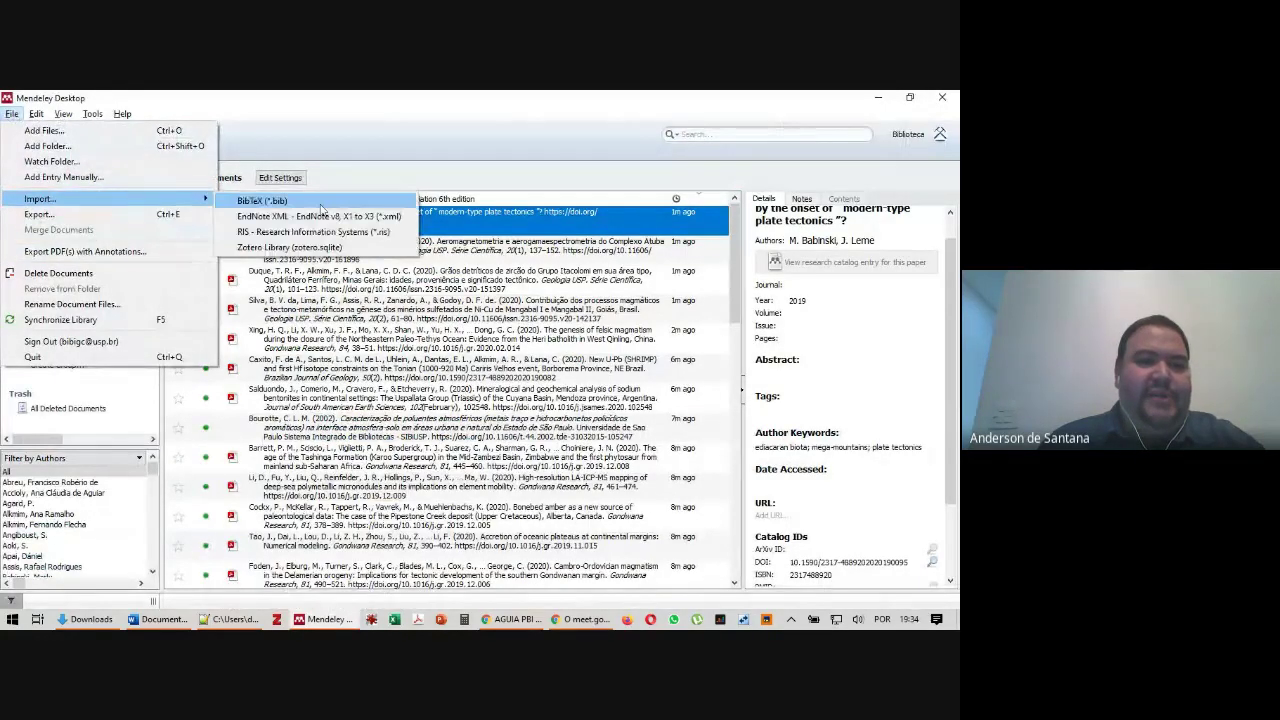
left_click(344, 232)
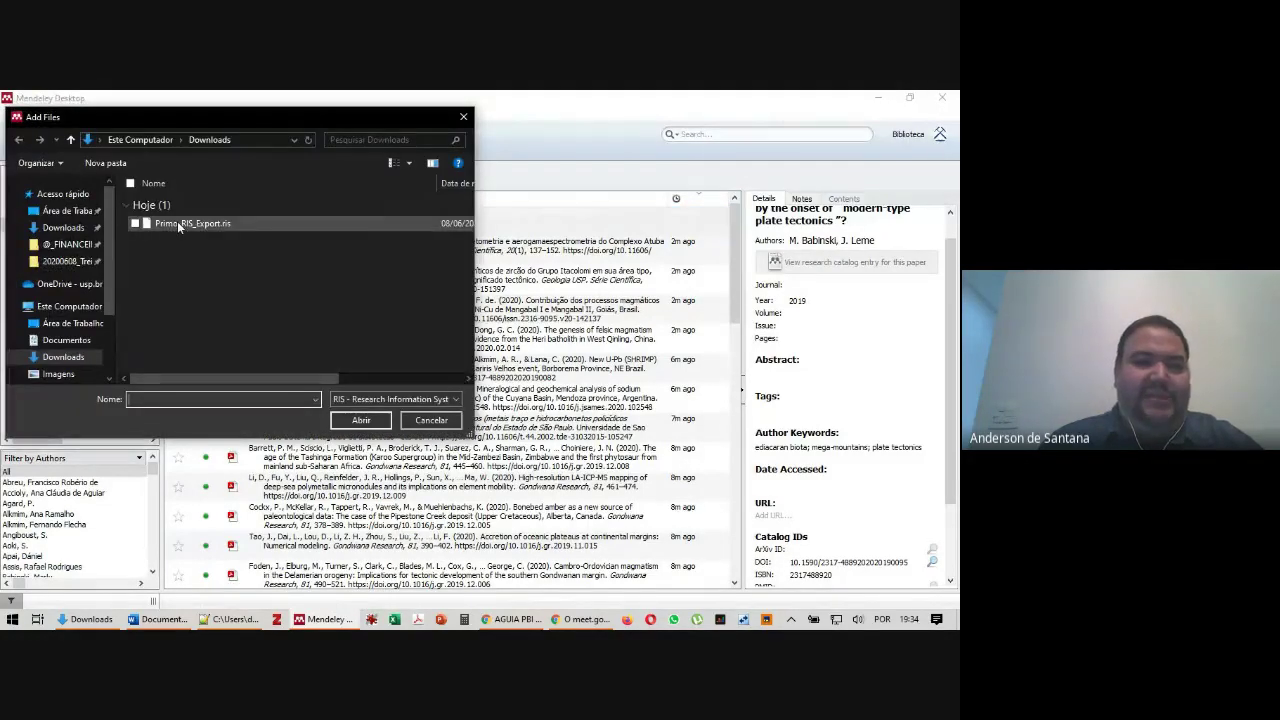
left_click(463, 116)
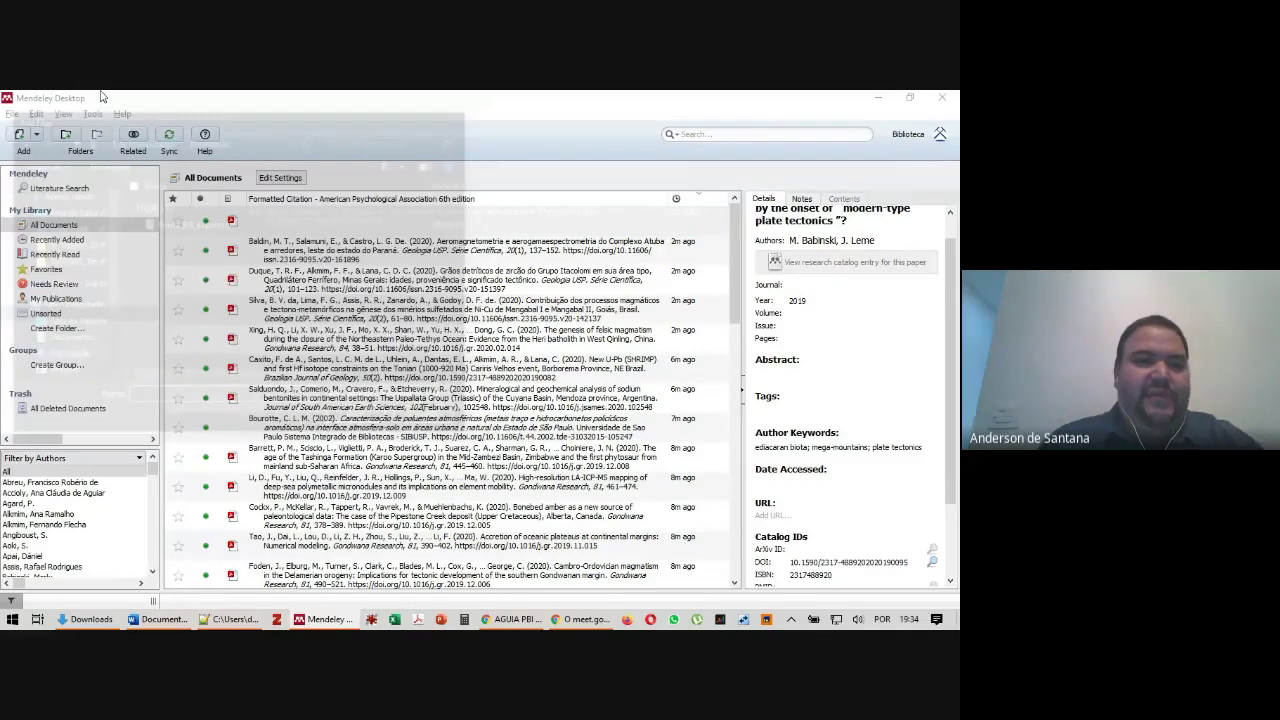
left_click(12, 113)
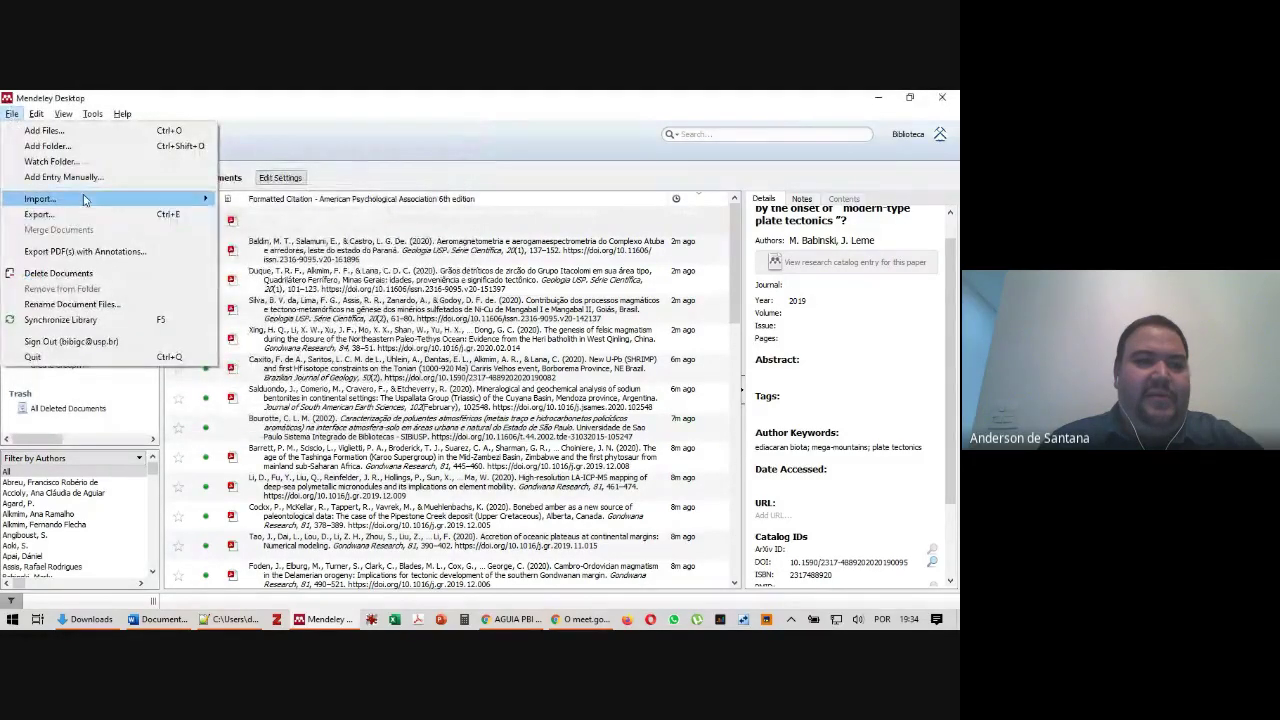
mouse_move(164, 201)
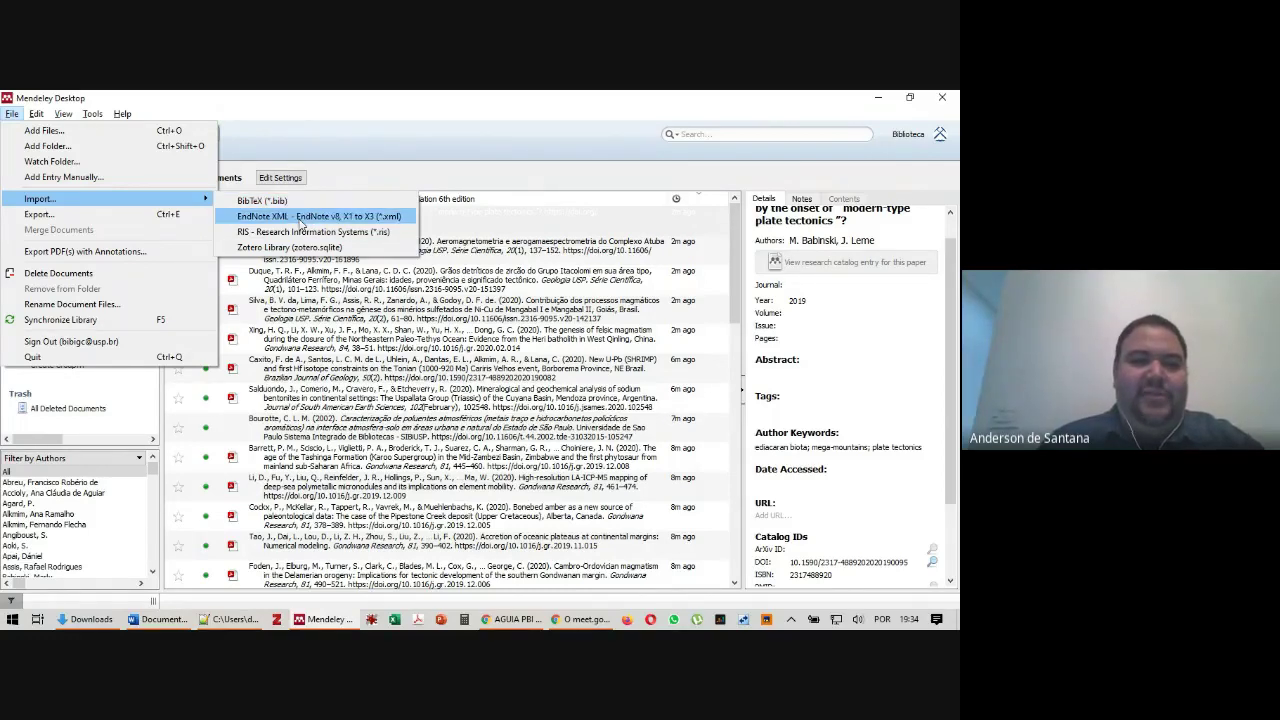
left_click(291, 232)
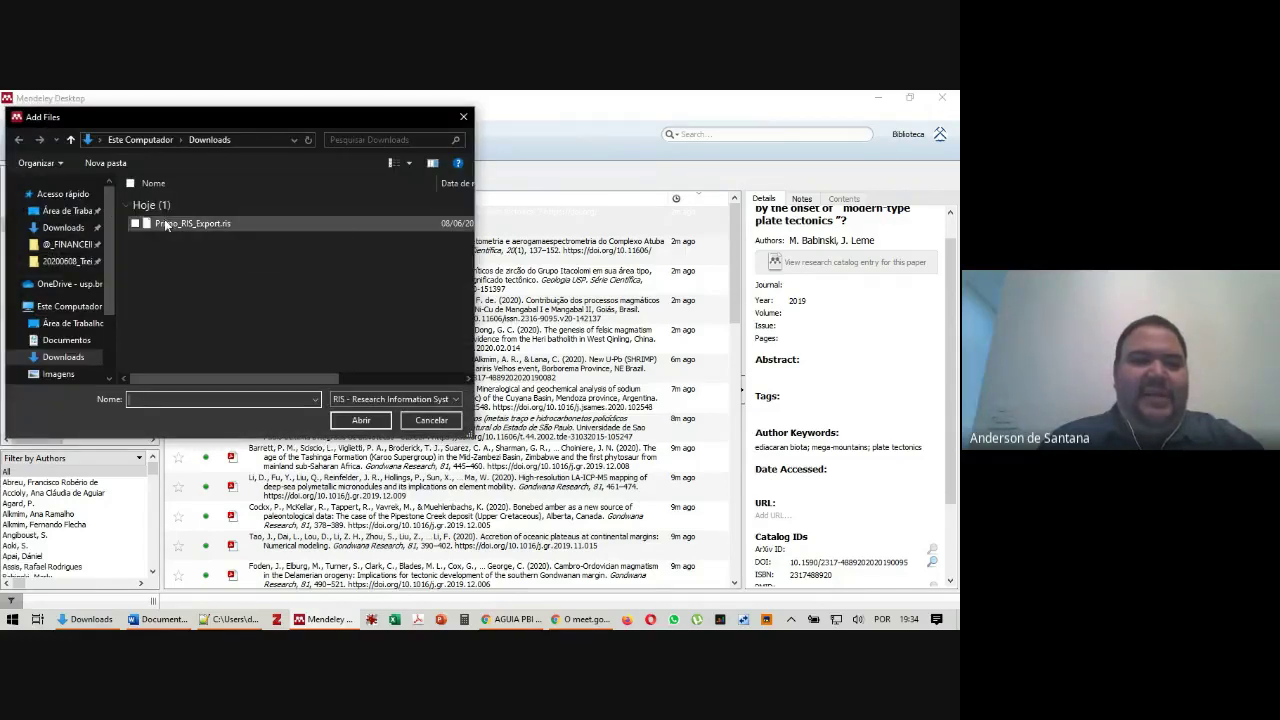
double_click(165, 224)
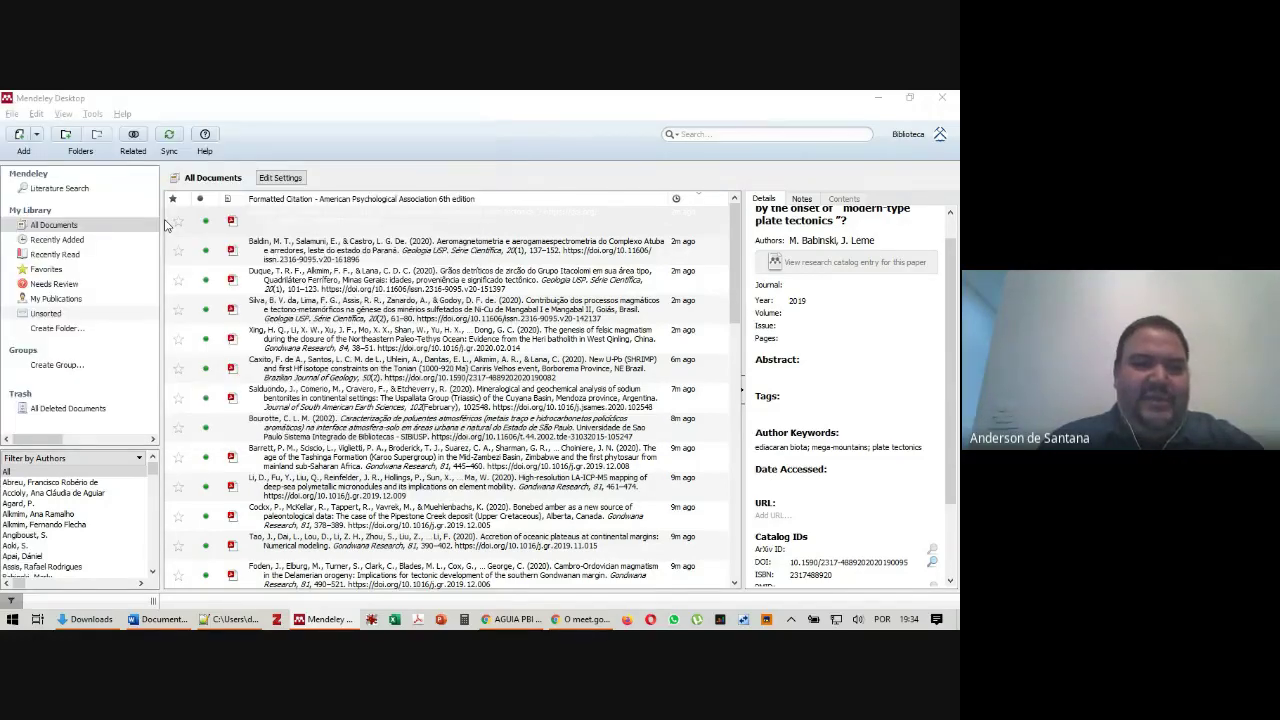
Select the imported Decifrando a Terra book and edit its editors list
left_click(393, 222)
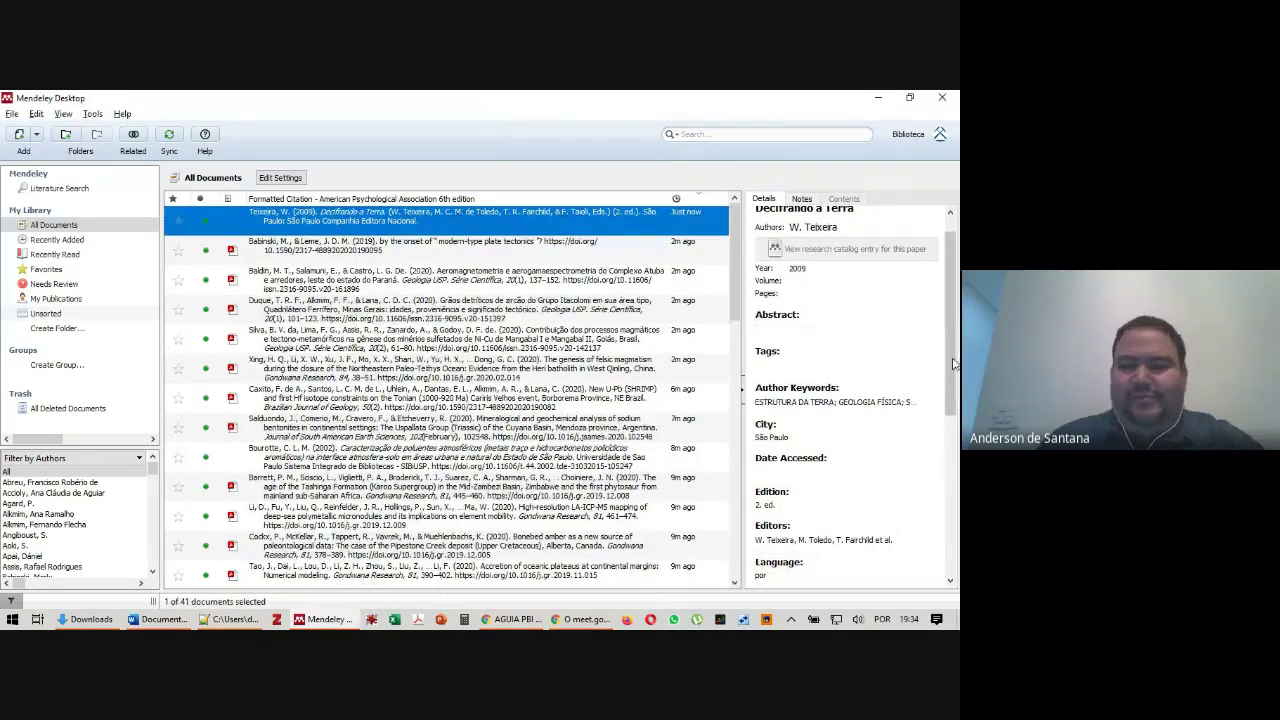
scroll(942, 263, "up", 1)
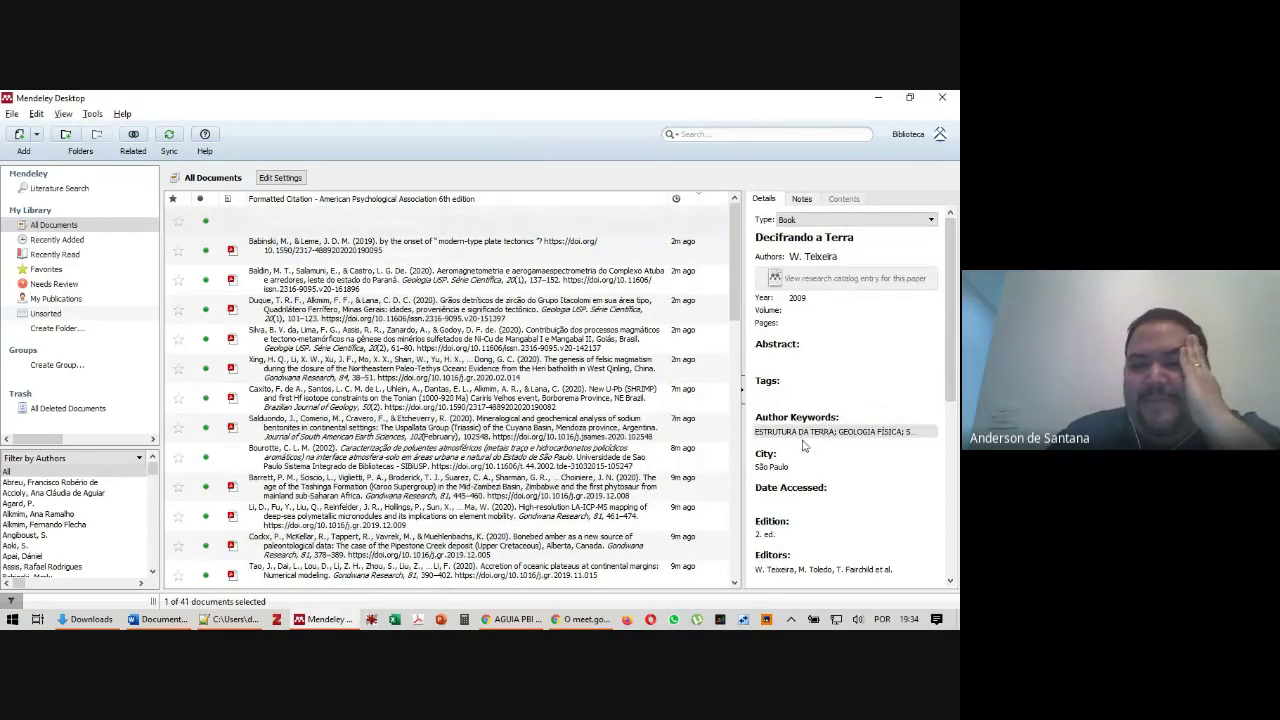
left_click(836, 257)
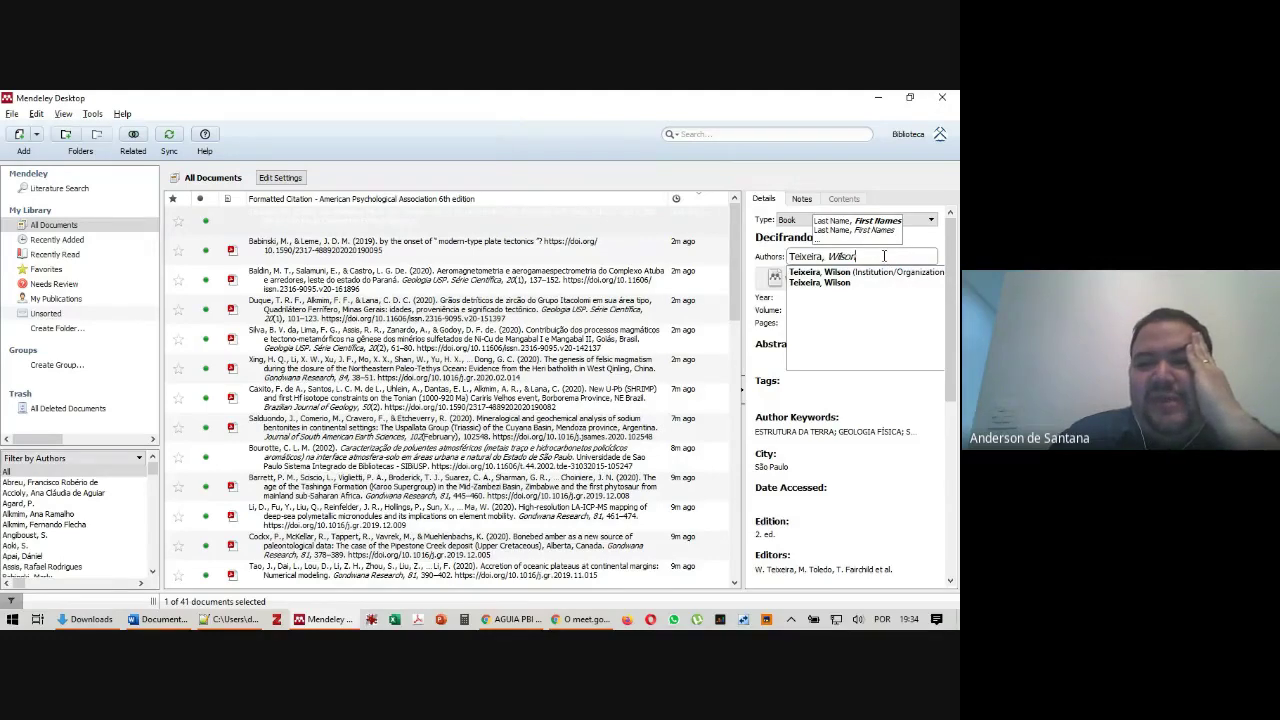
scroll(891, 350, "down", 3)
scroll(891, 345, "down", 1)
left_click(781, 443)
left_click_drag(785, 443, 677, 433)
left_click(806, 468)
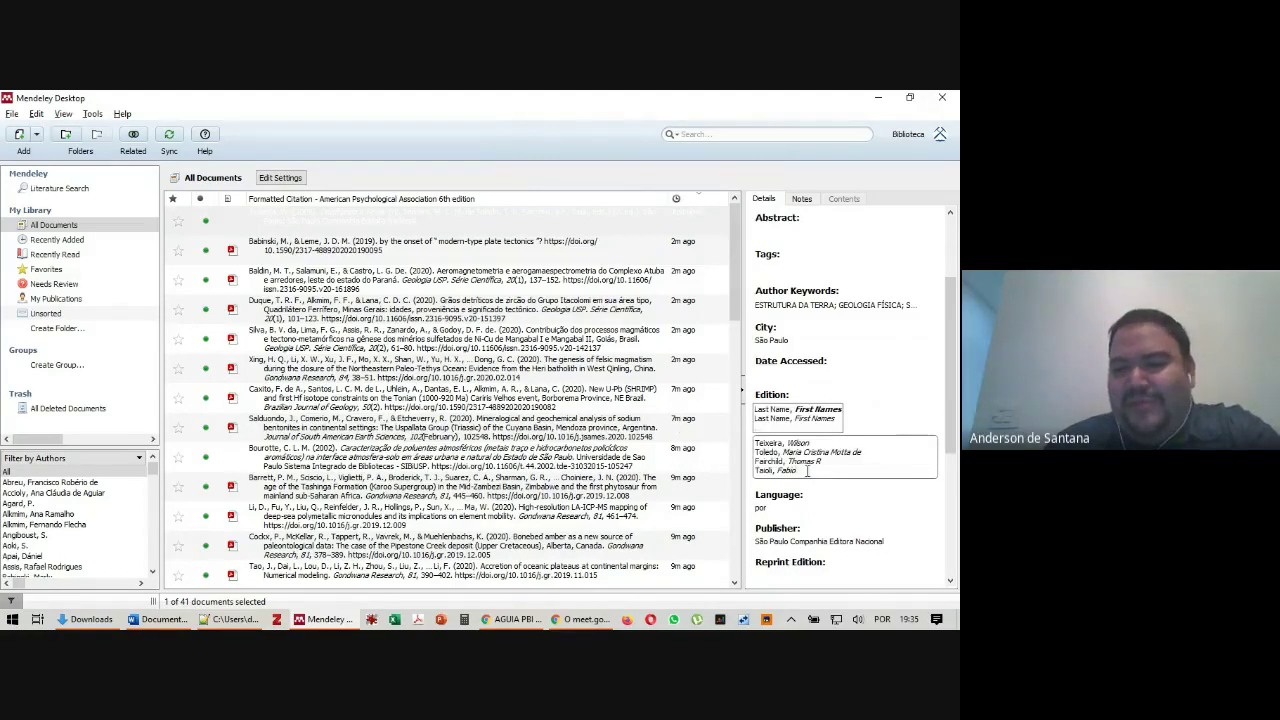
scroll(837, 300, "up", 5)
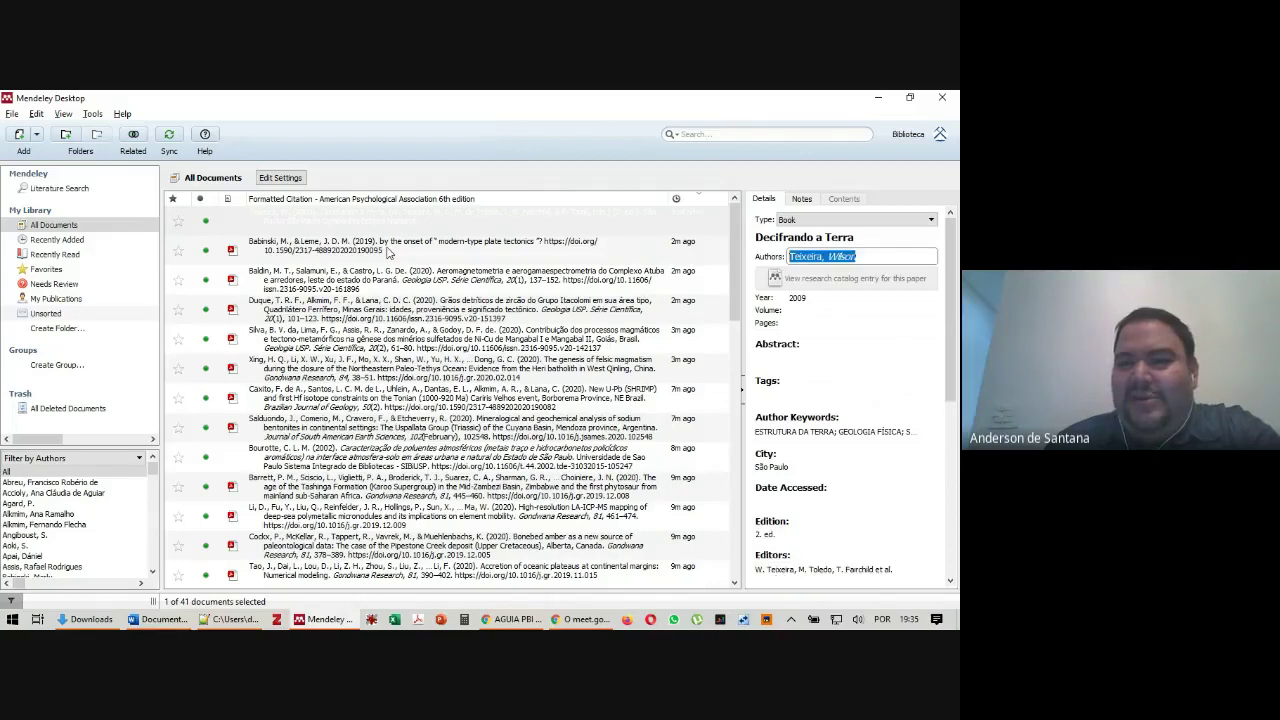
Clear the book's Authors field and widen the details pane
left_click(813, 256)
key("BackSpace")
left_click(758, 252)
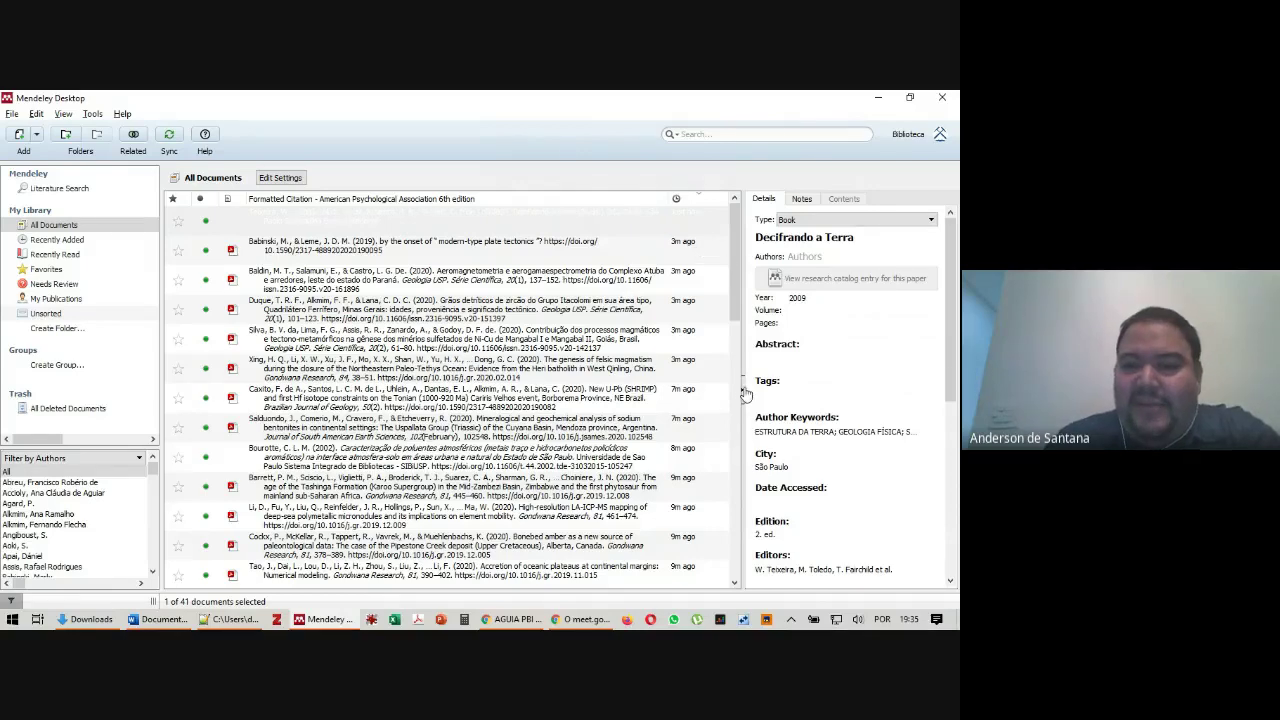
left_click_drag(743, 393, 540, 327)
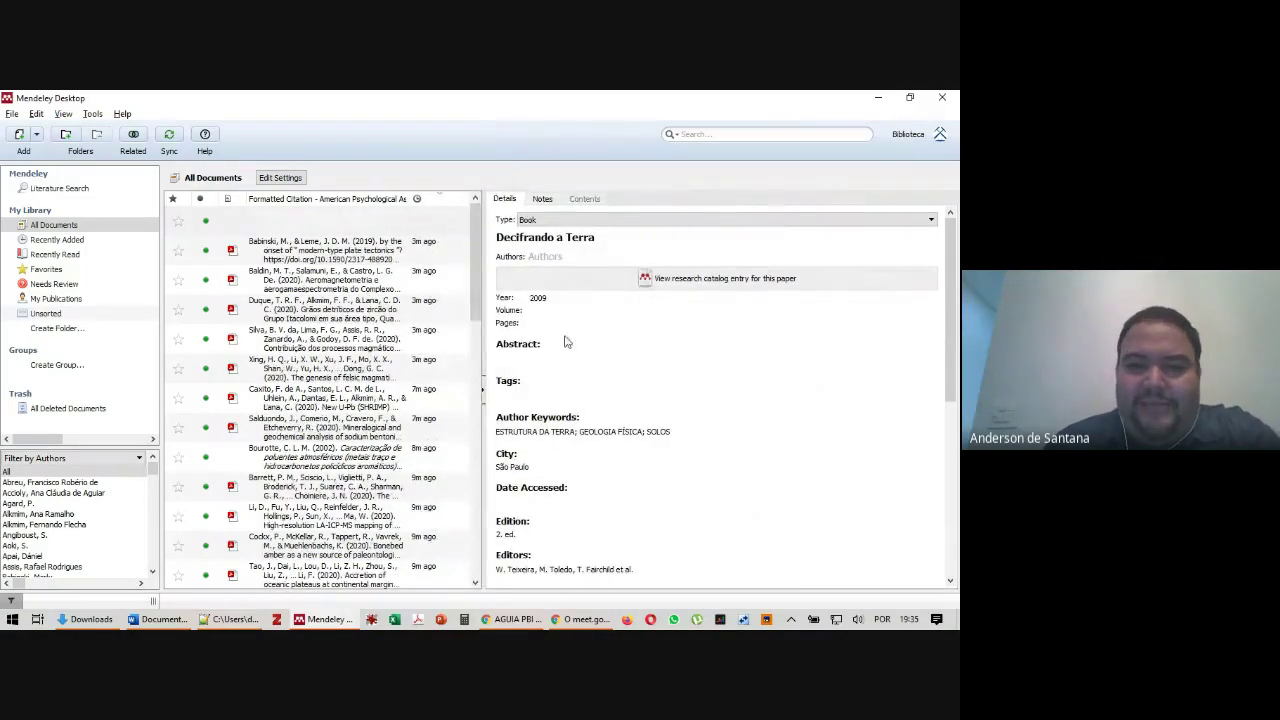
scroll(598, 397, "down", 1)
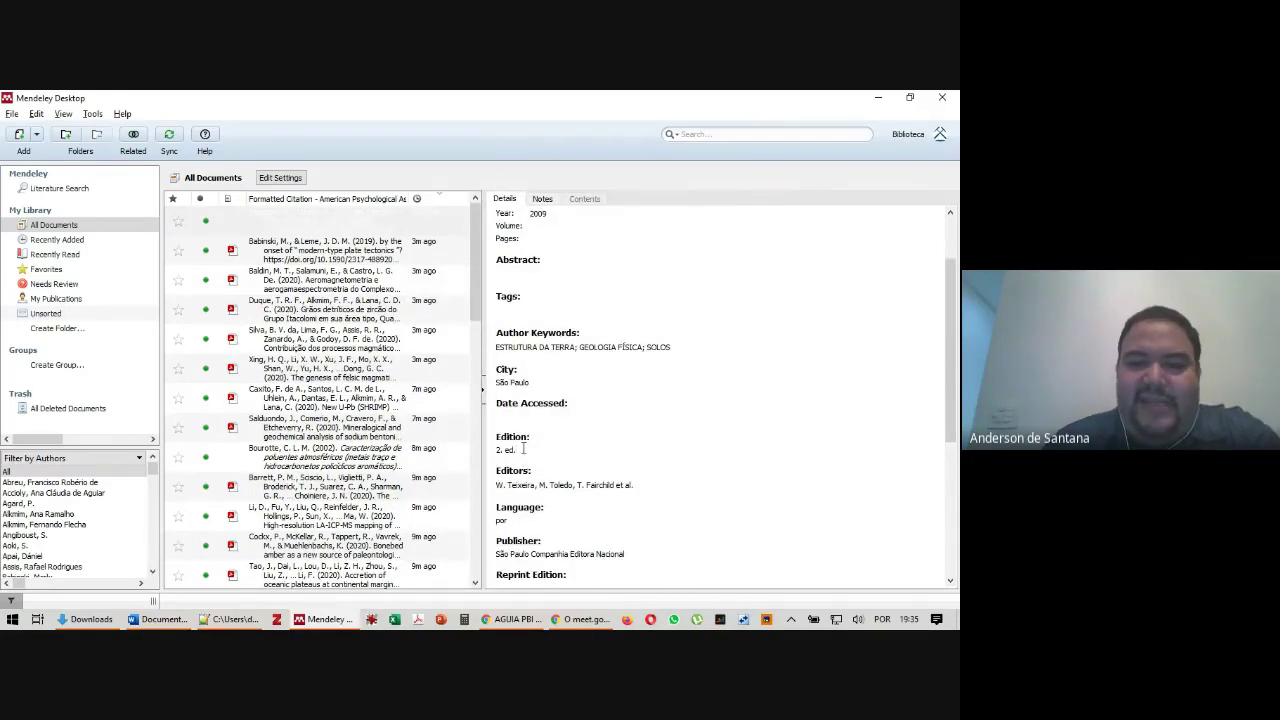
scroll(586, 400, "down", 3)
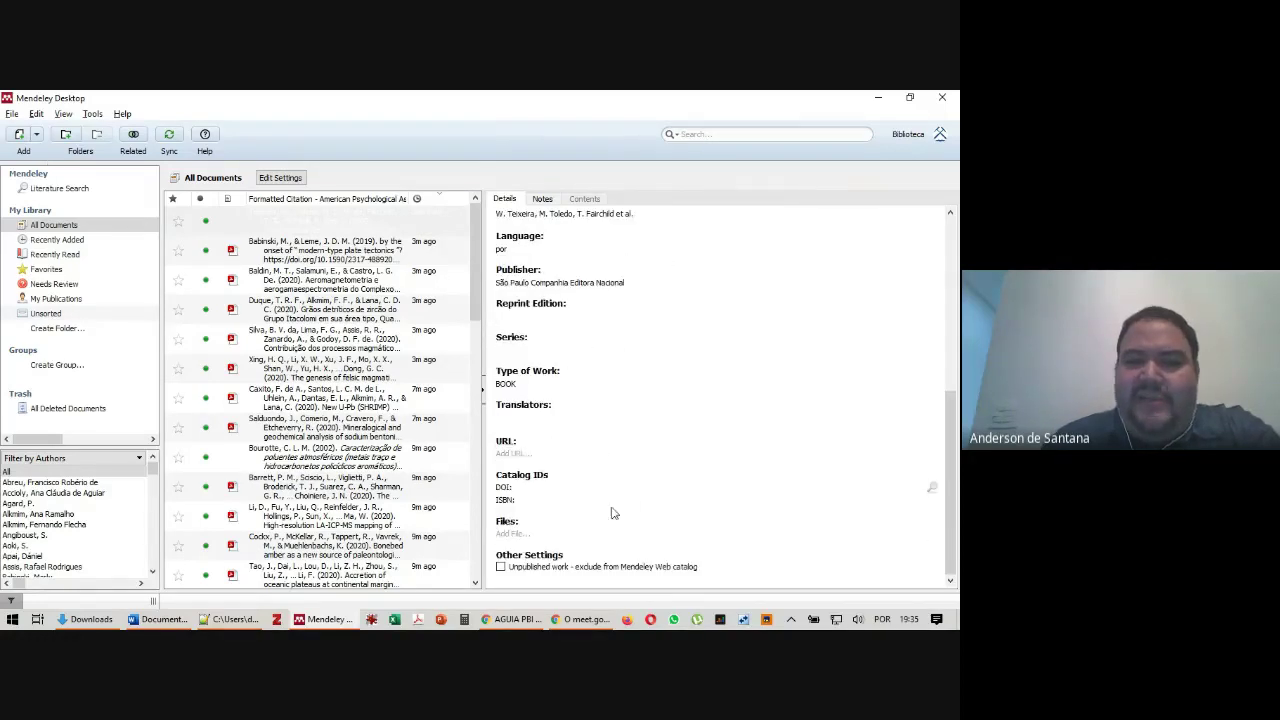
scroll(600, 490, "up", 5)
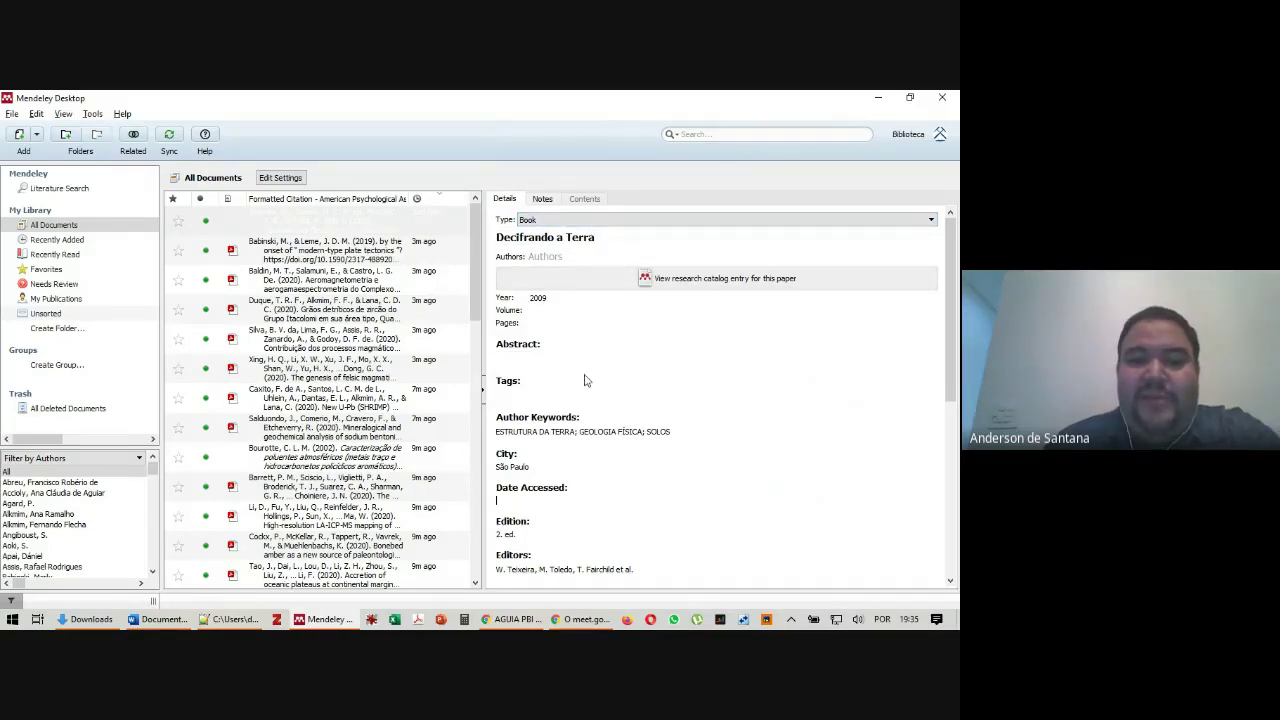
scroll(580, 340, "down", 4)
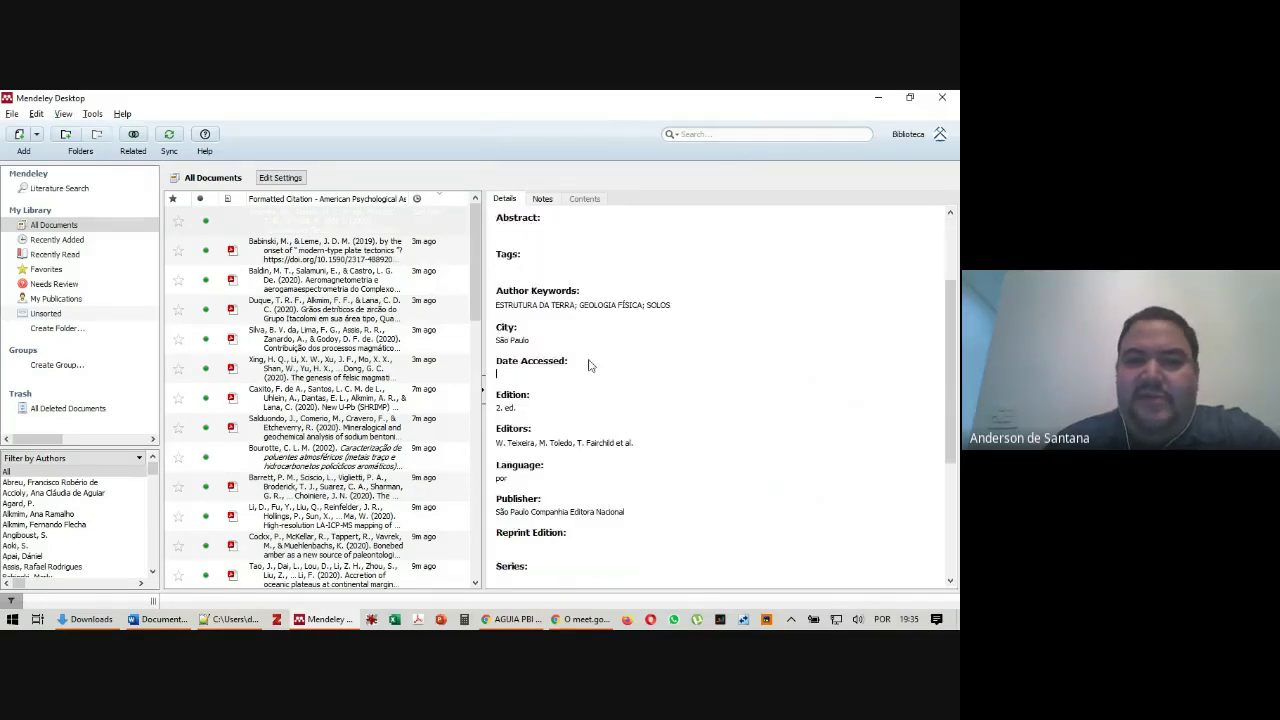
scroll(600, 380, "up", 5)
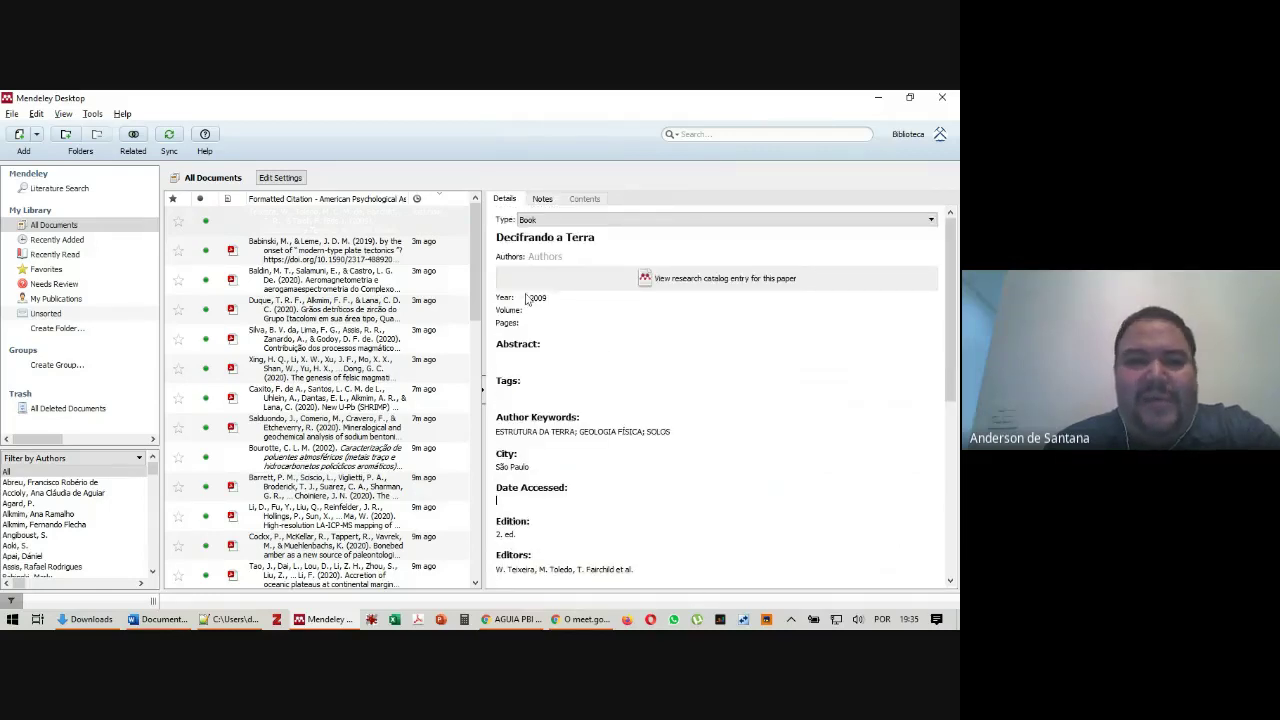
scroll(558, 454, "down", 3)
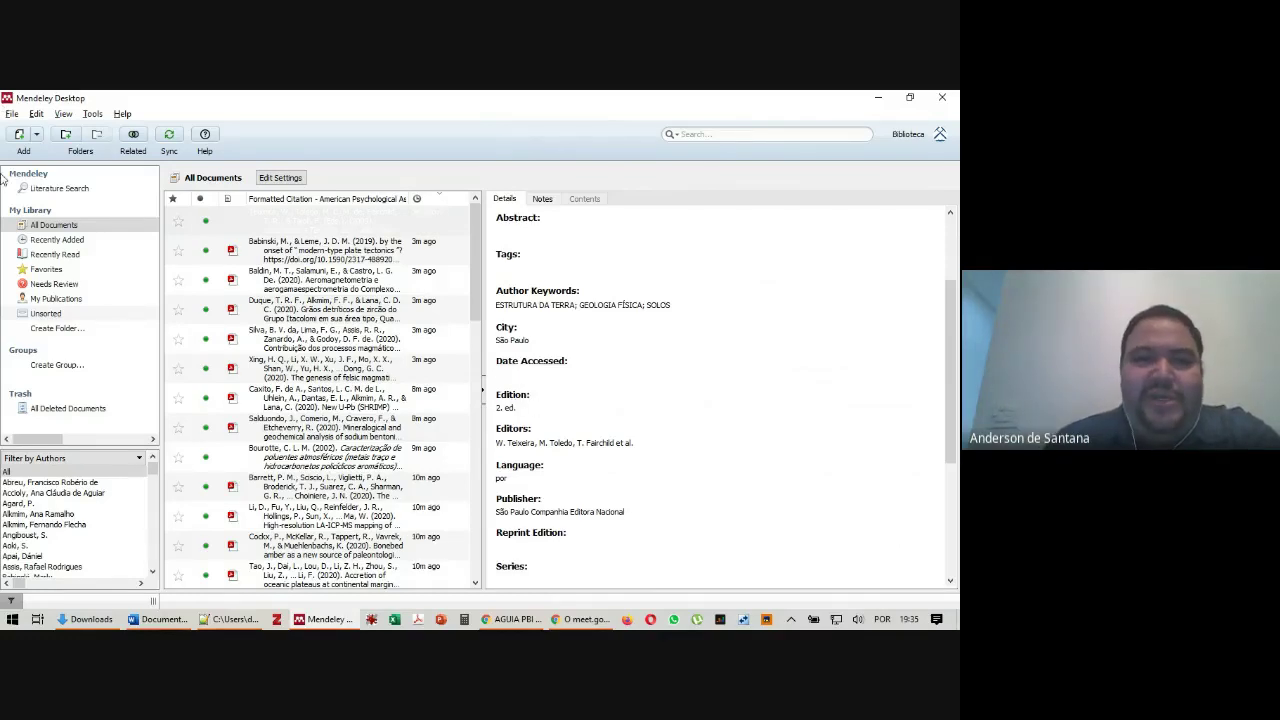
Open the Document Details options with Book kept as the document type
left_click(92, 113)
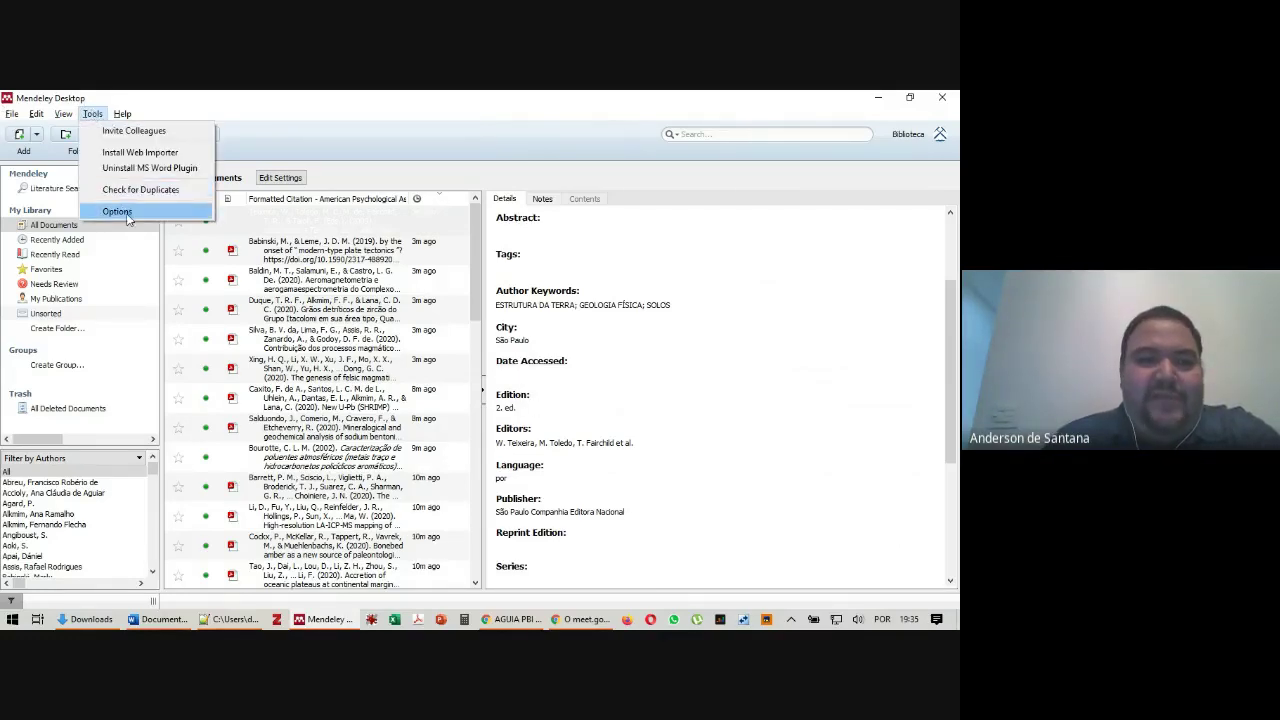
left_click(118, 212)
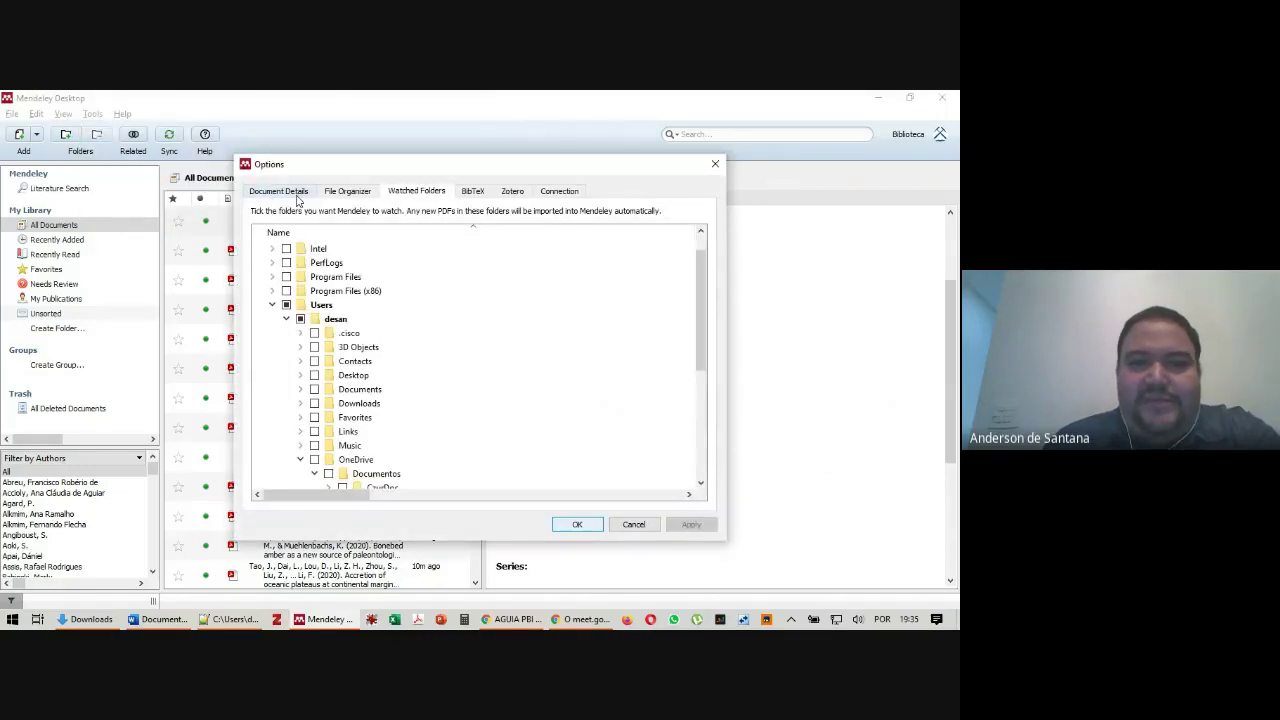
left_click(280, 191)
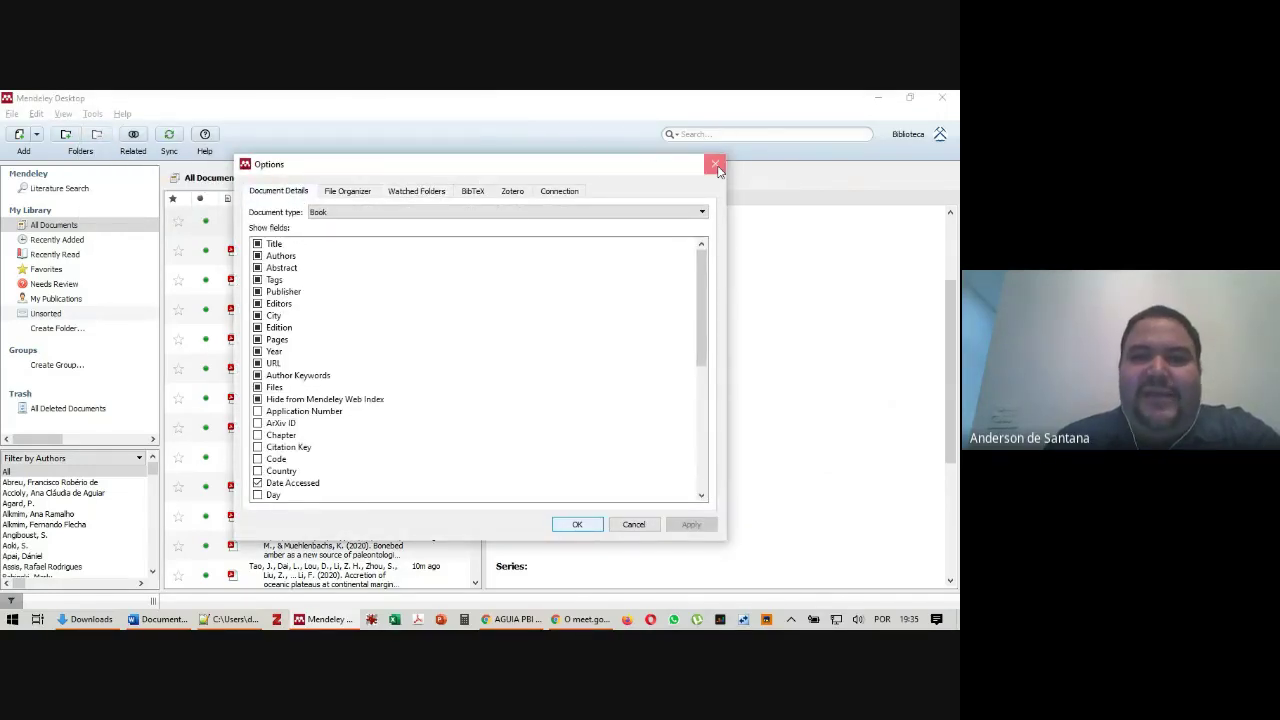
left_click(717, 163)
left_click(92, 113)
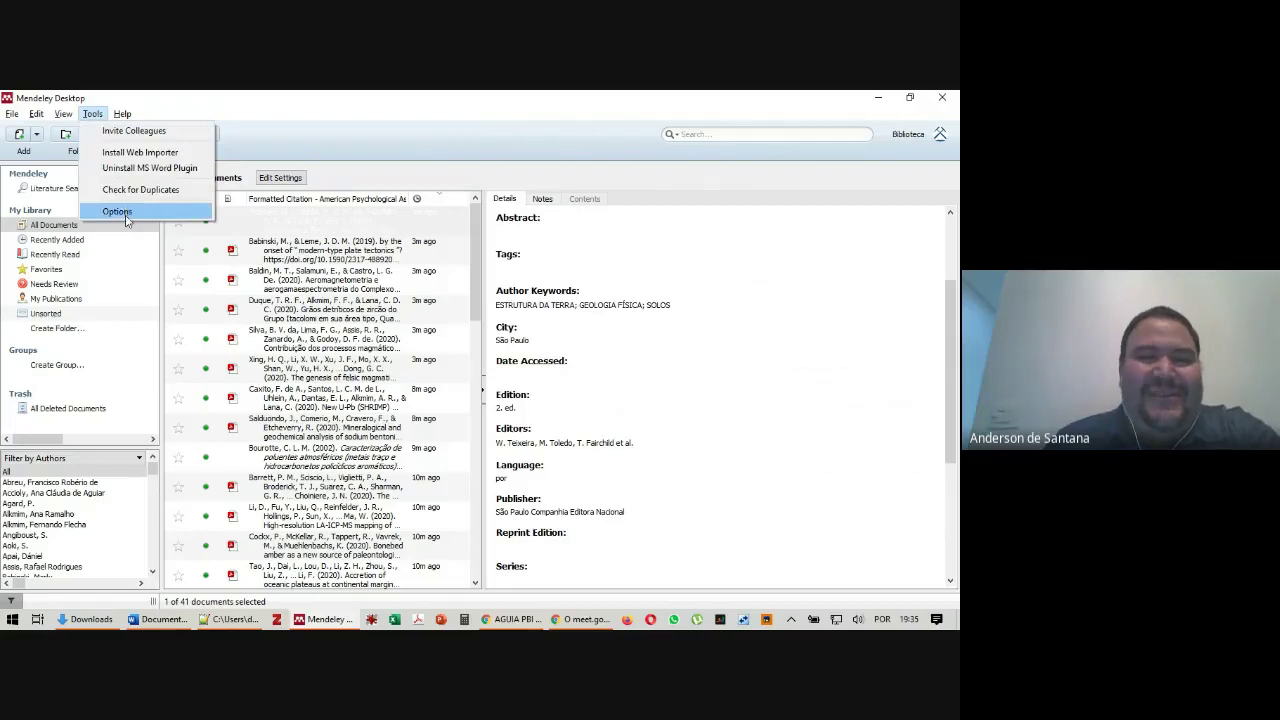
left_click(126, 212)
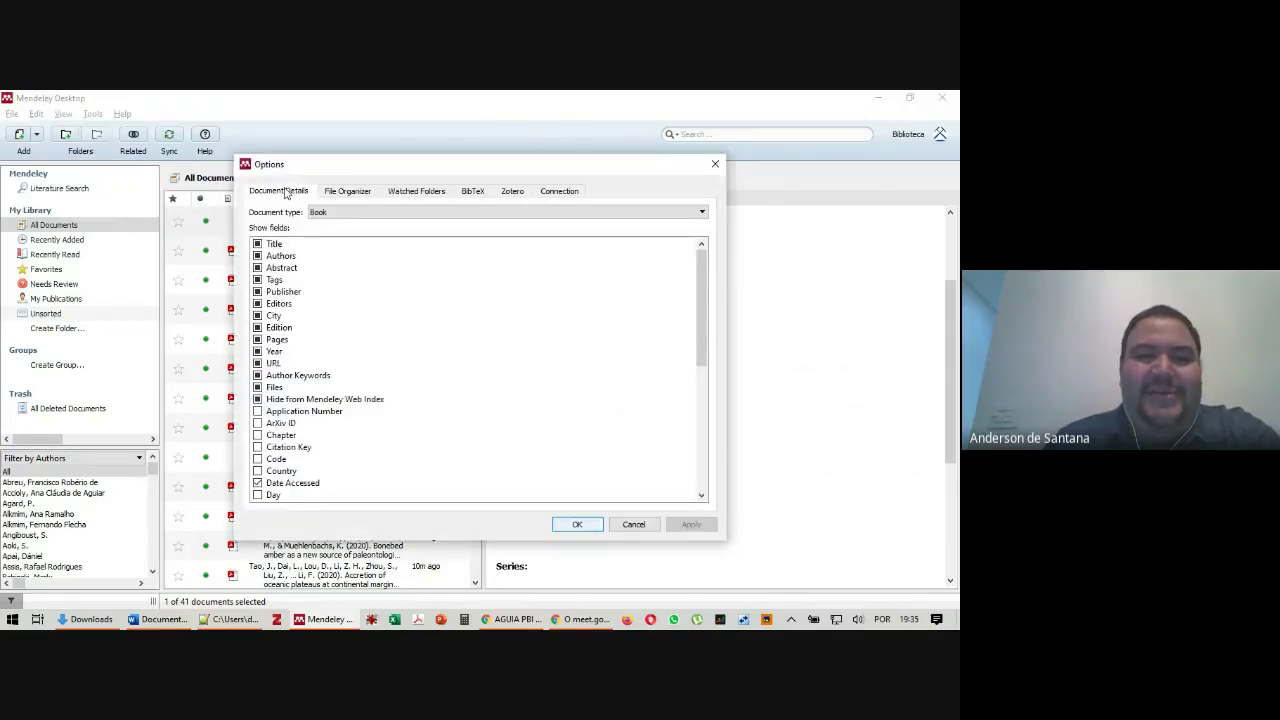
left_click(323, 215)
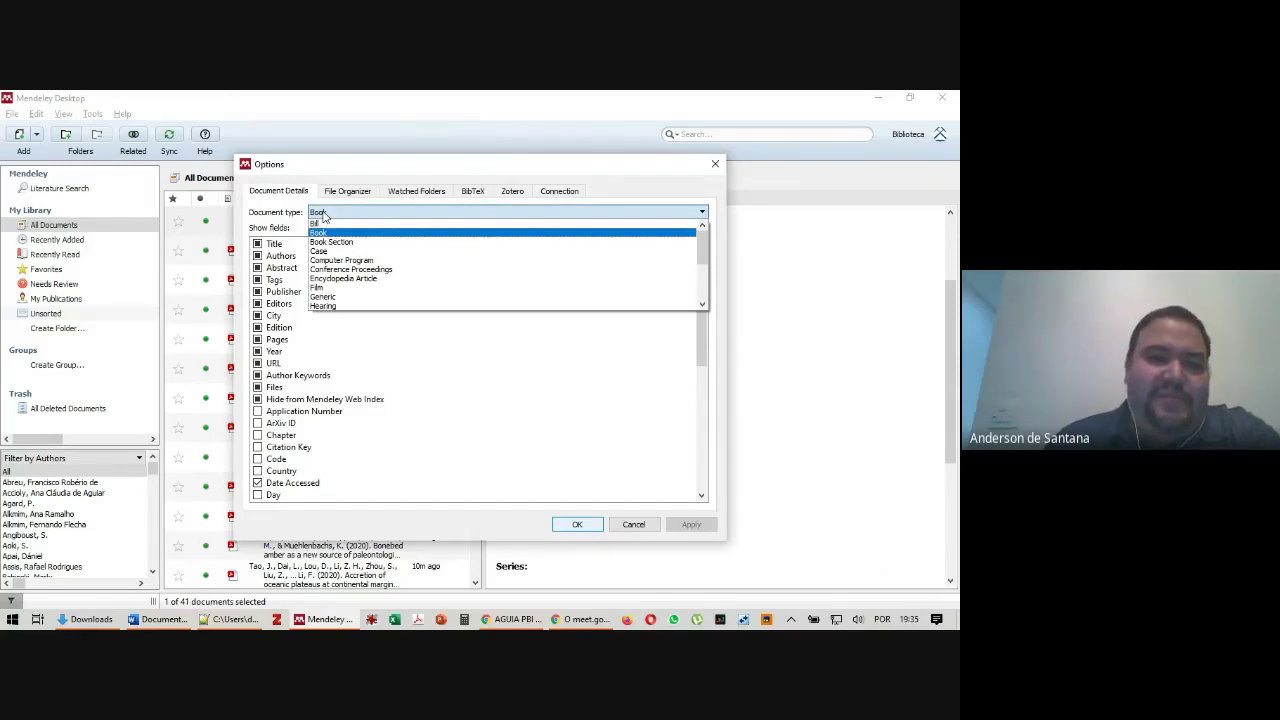
left_click(323, 215)
Show the Date Accessed field for Book references and save the field settings
scroll(288, 418, "down", 2)
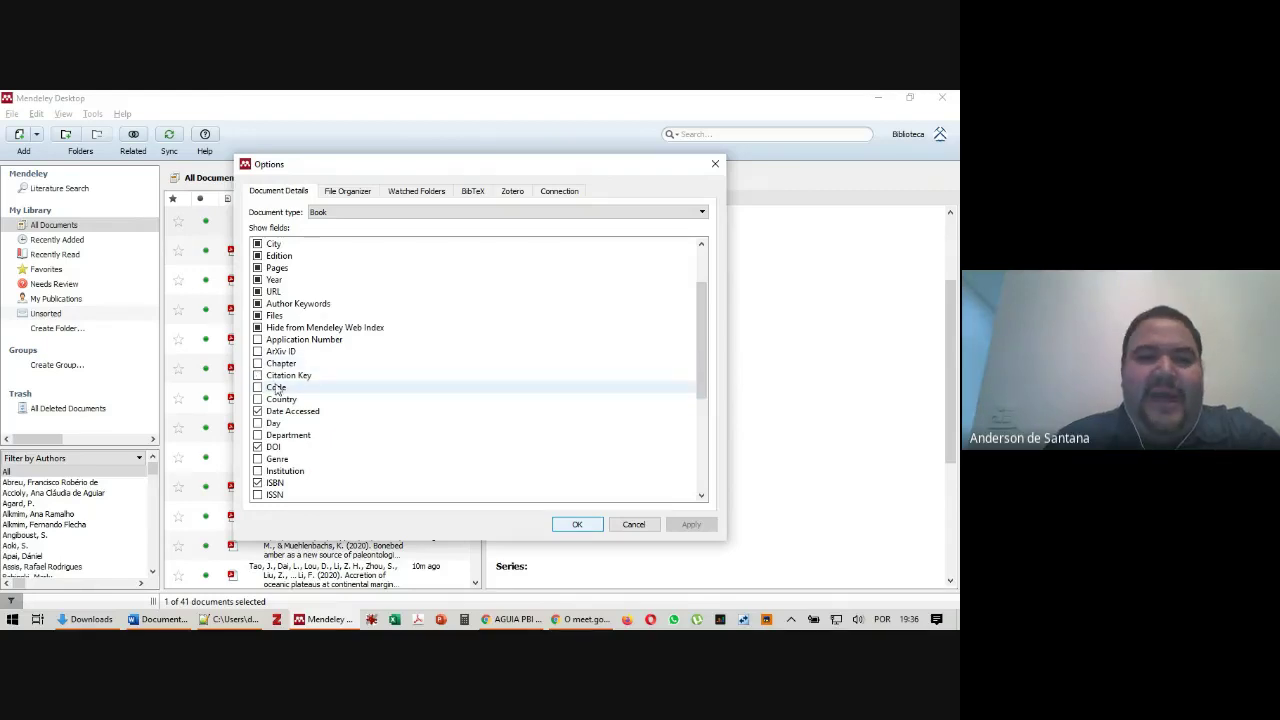
left_click(258, 412)
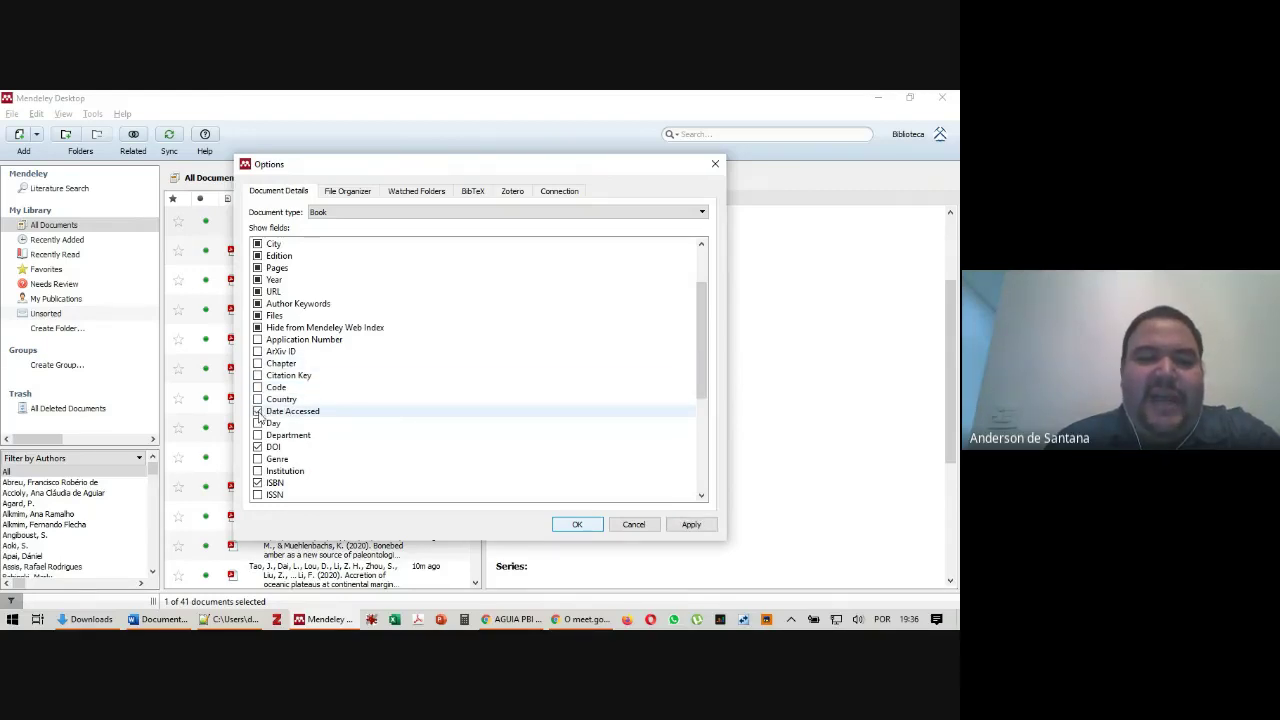
scroll(258, 412, "down", 2)
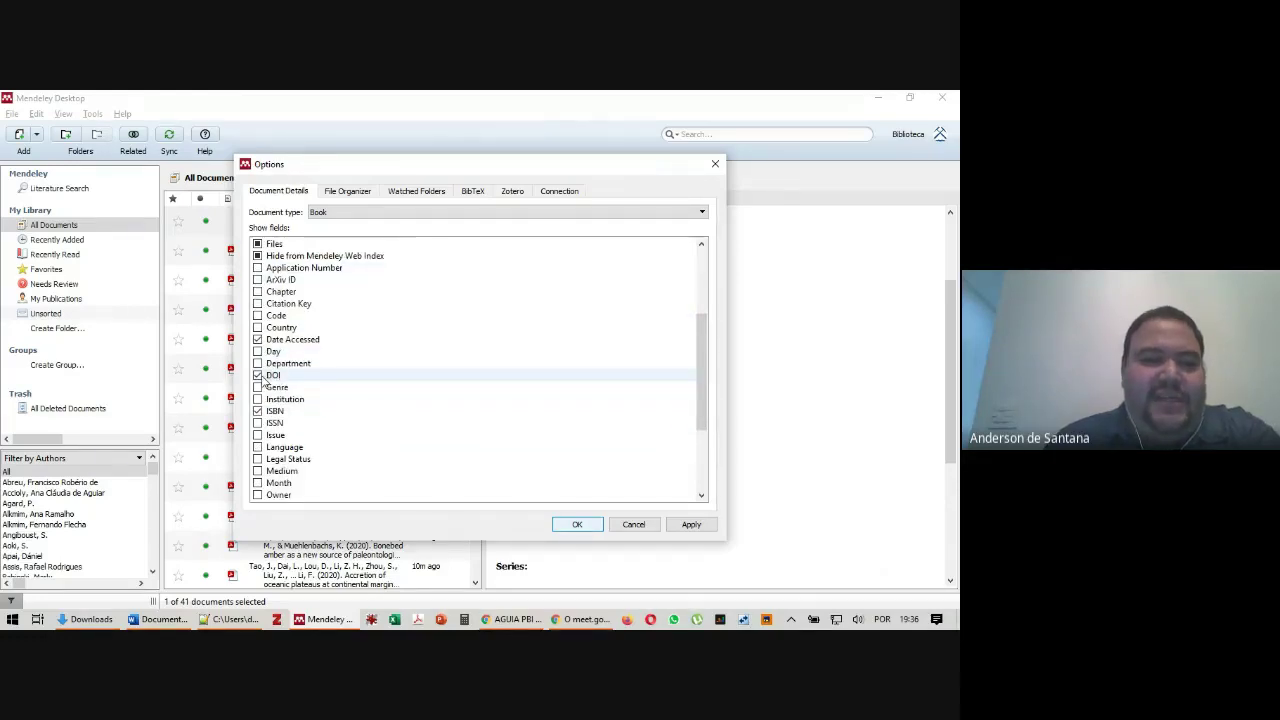
scroll(260, 250, "up", 4)
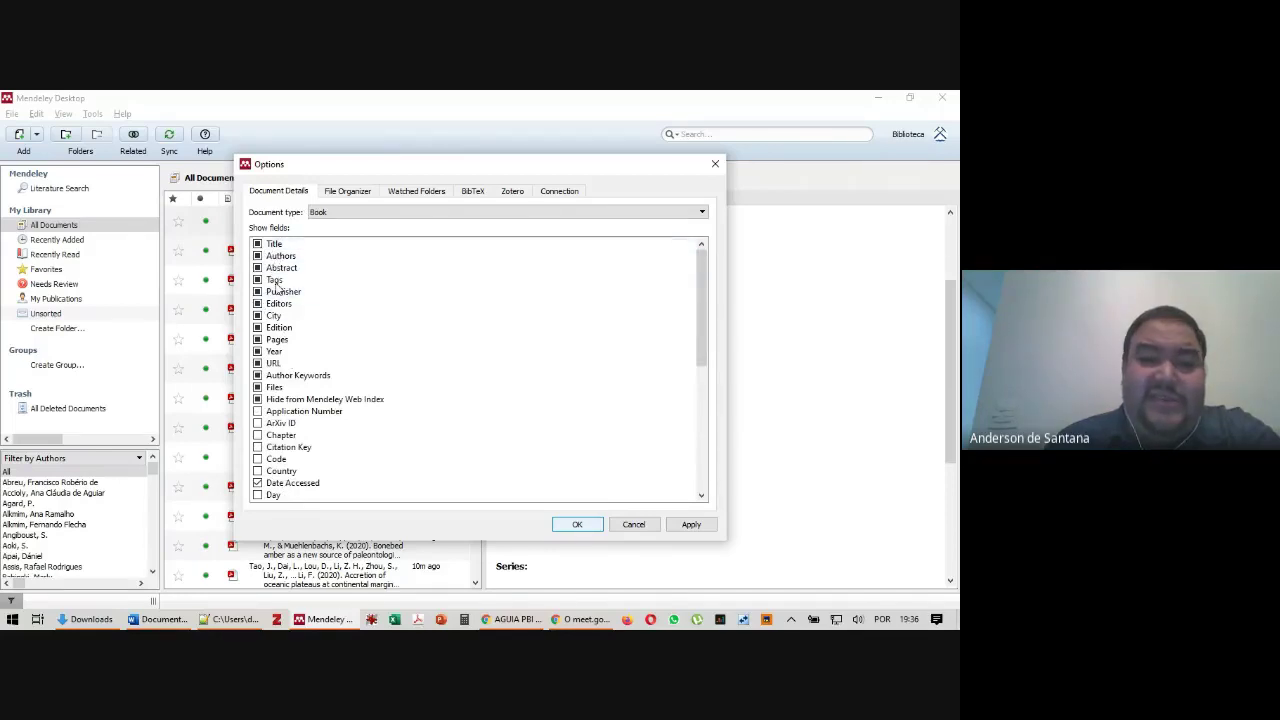
scroll(296, 372, "down", 1)
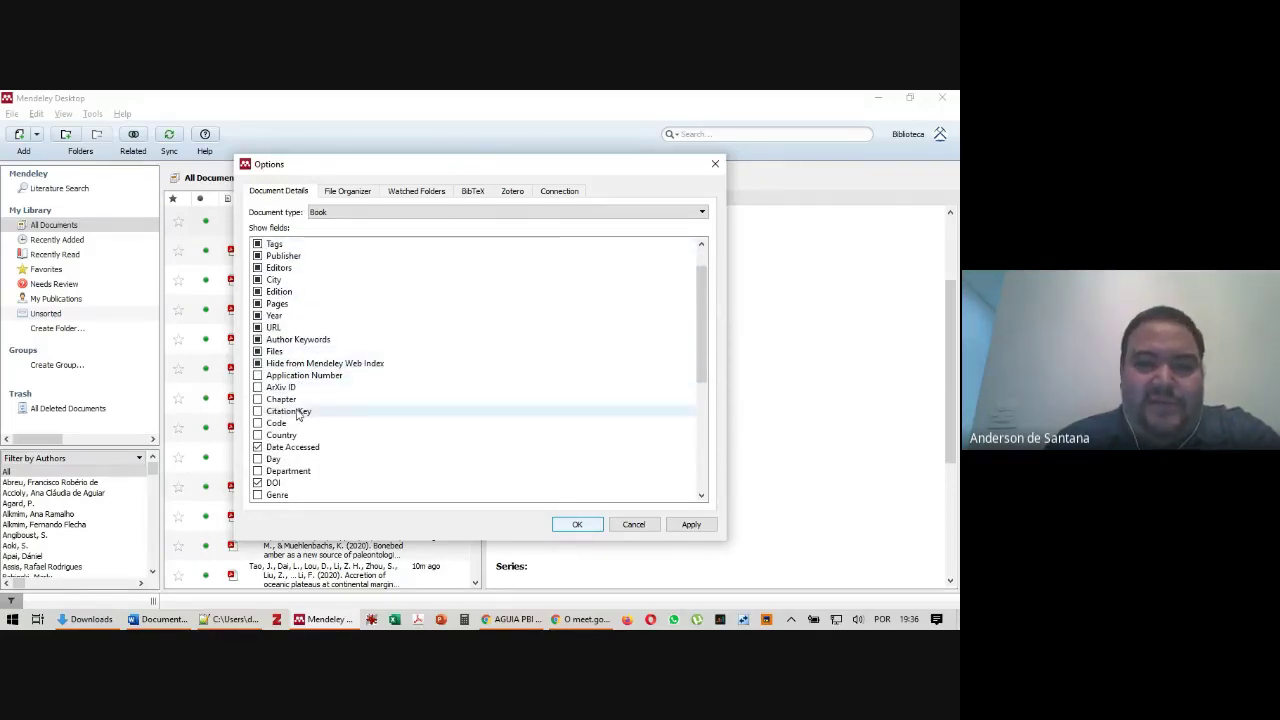
scroll(309, 374, "down", 3)
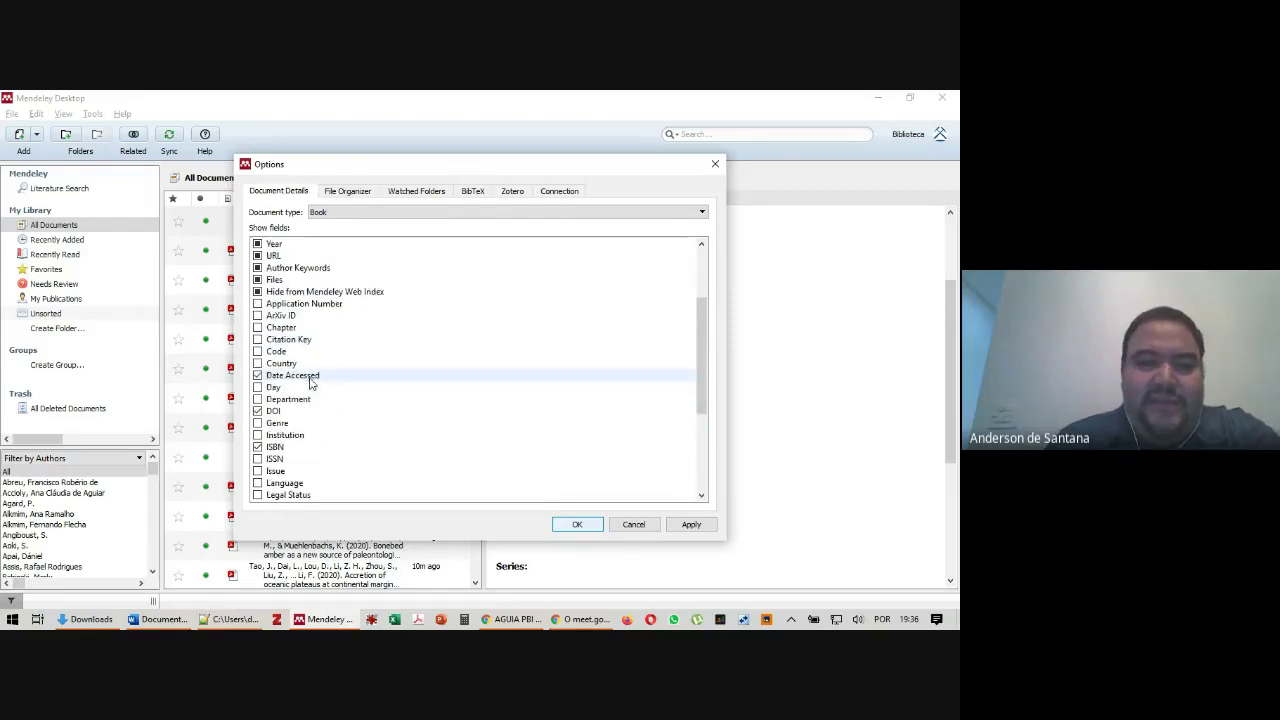
scroll(285, 427, "down", 3)
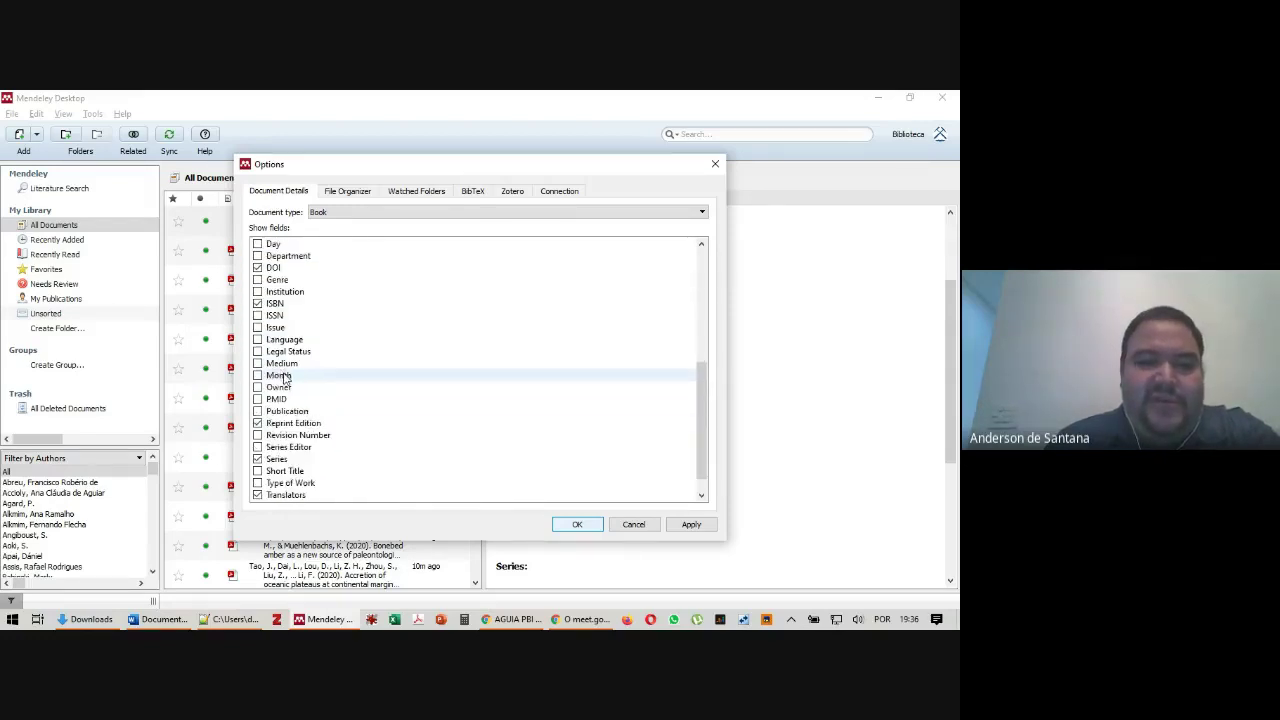
scroll(300, 418, "down", 1)
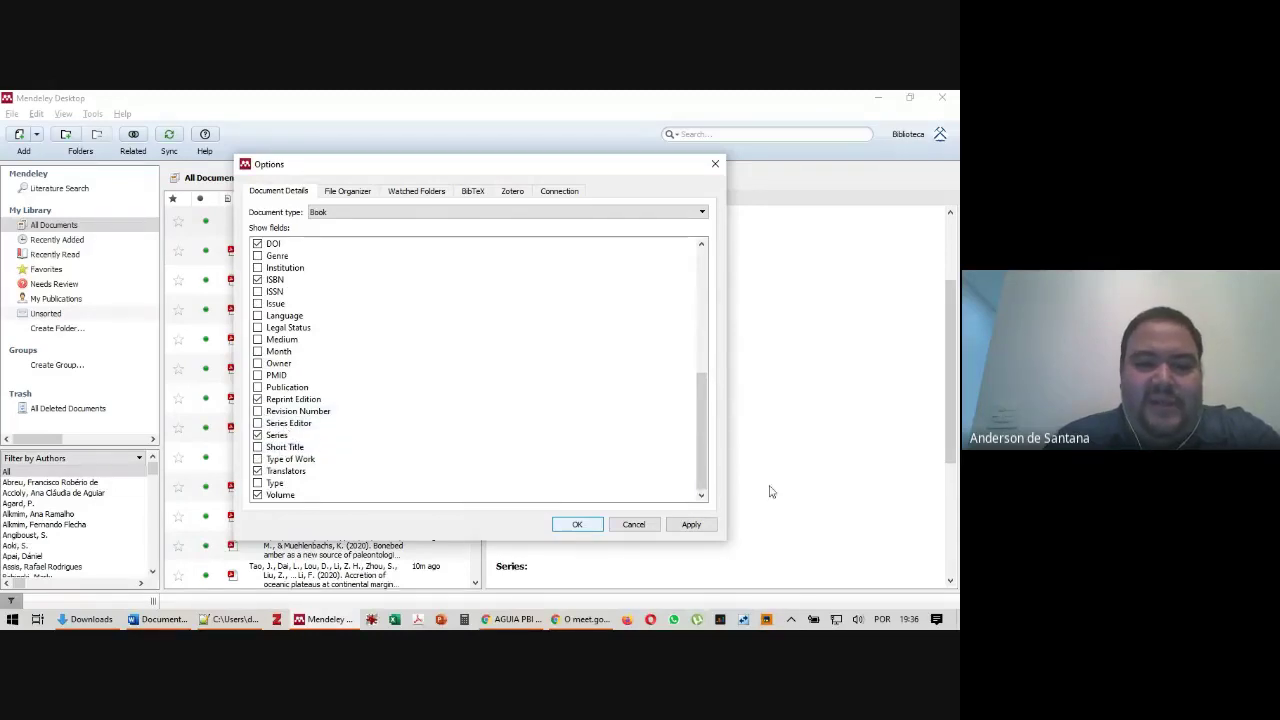
left_click(700, 526)
left_click(578, 524)
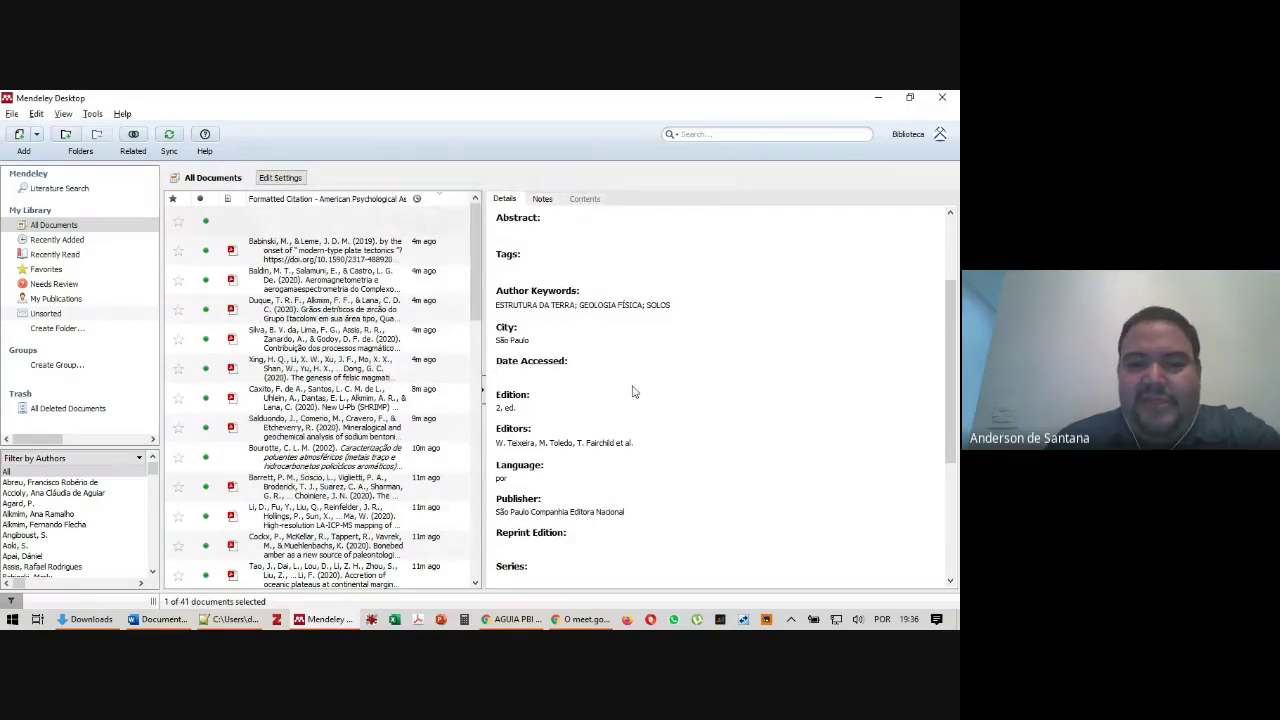
Delete 'São Paulo' from the Publisher field, leaving Companhia Editora Nacional
key("Tab")
left_click(692, 400)
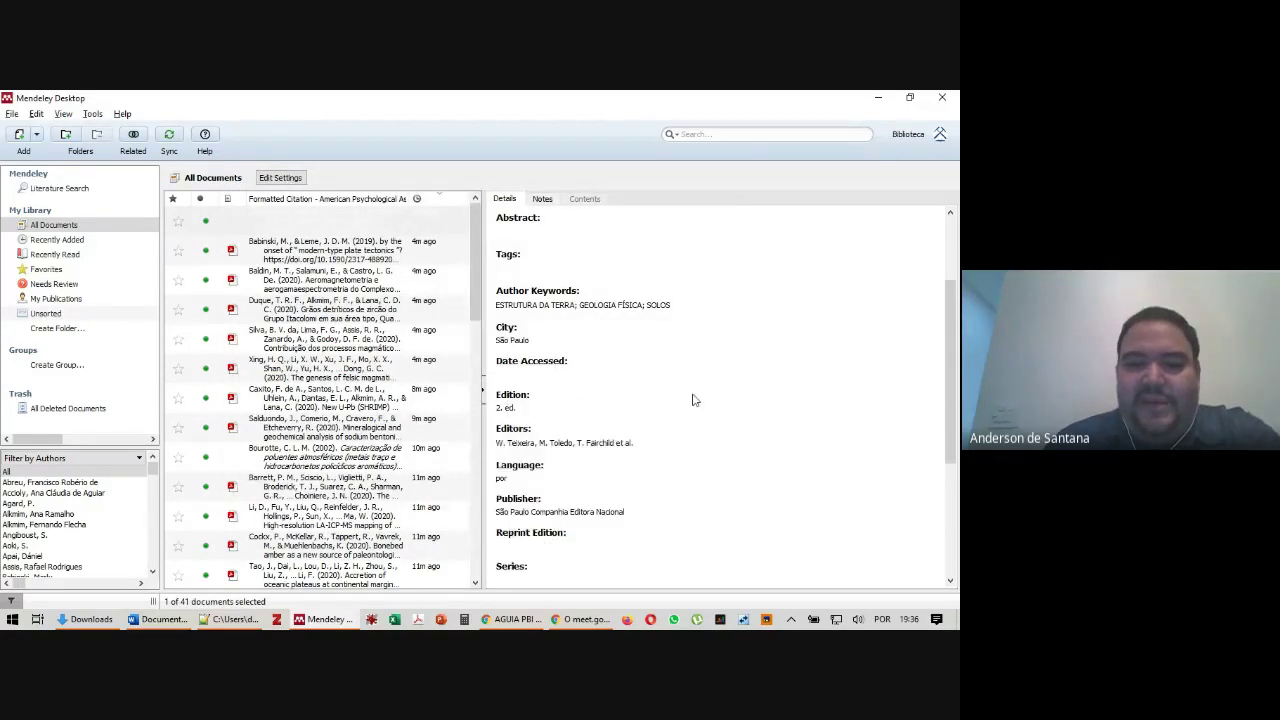
scroll(628, 511, "down", 1)
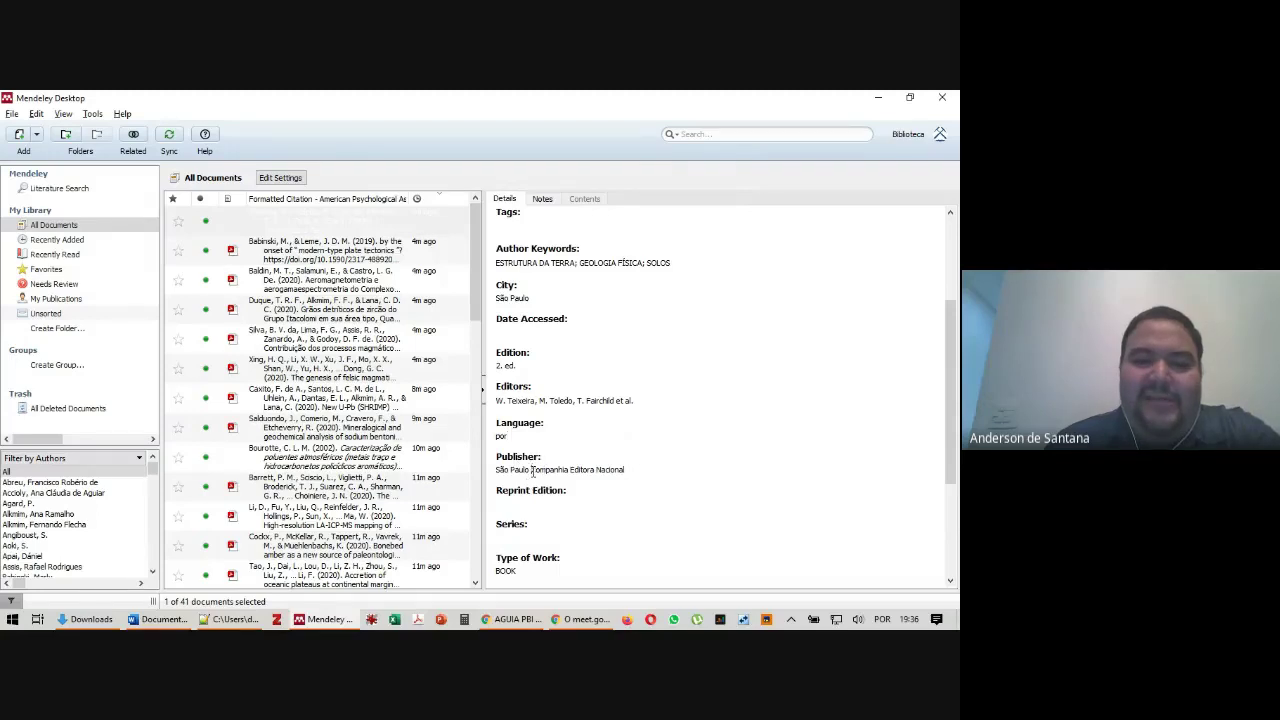
left_click_drag(533, 469, 484, 467)
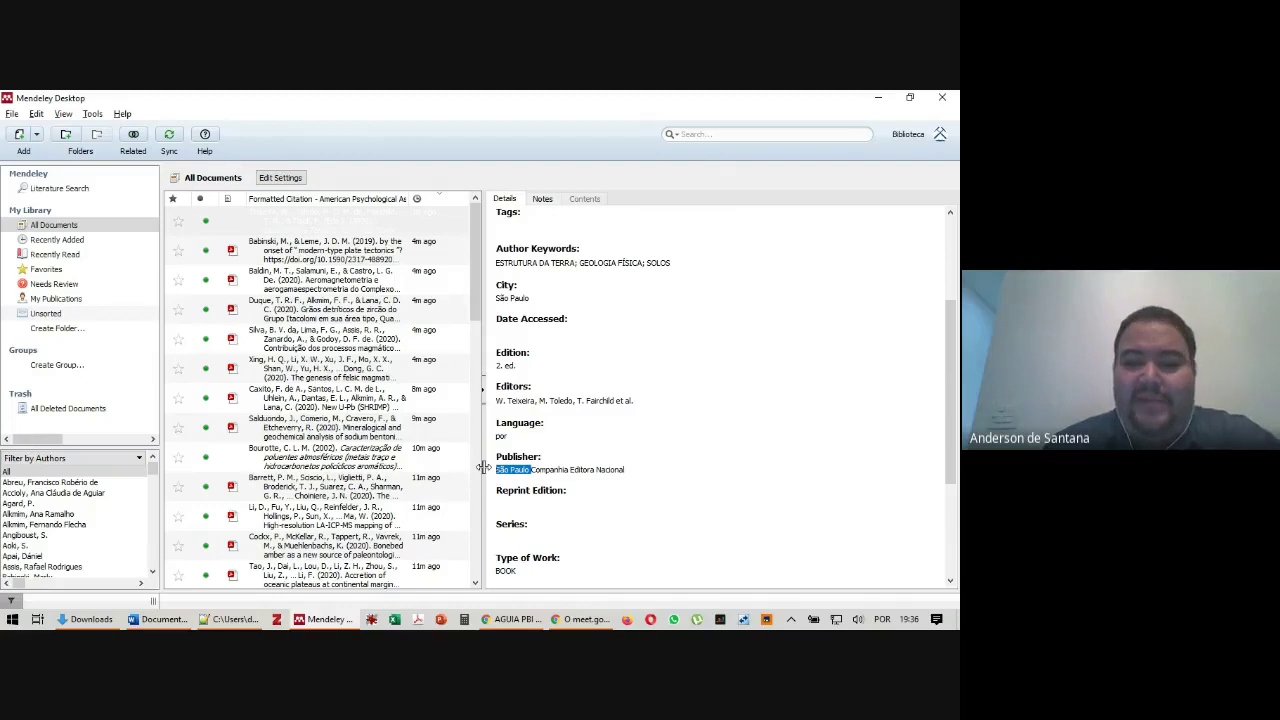
key("Delete")
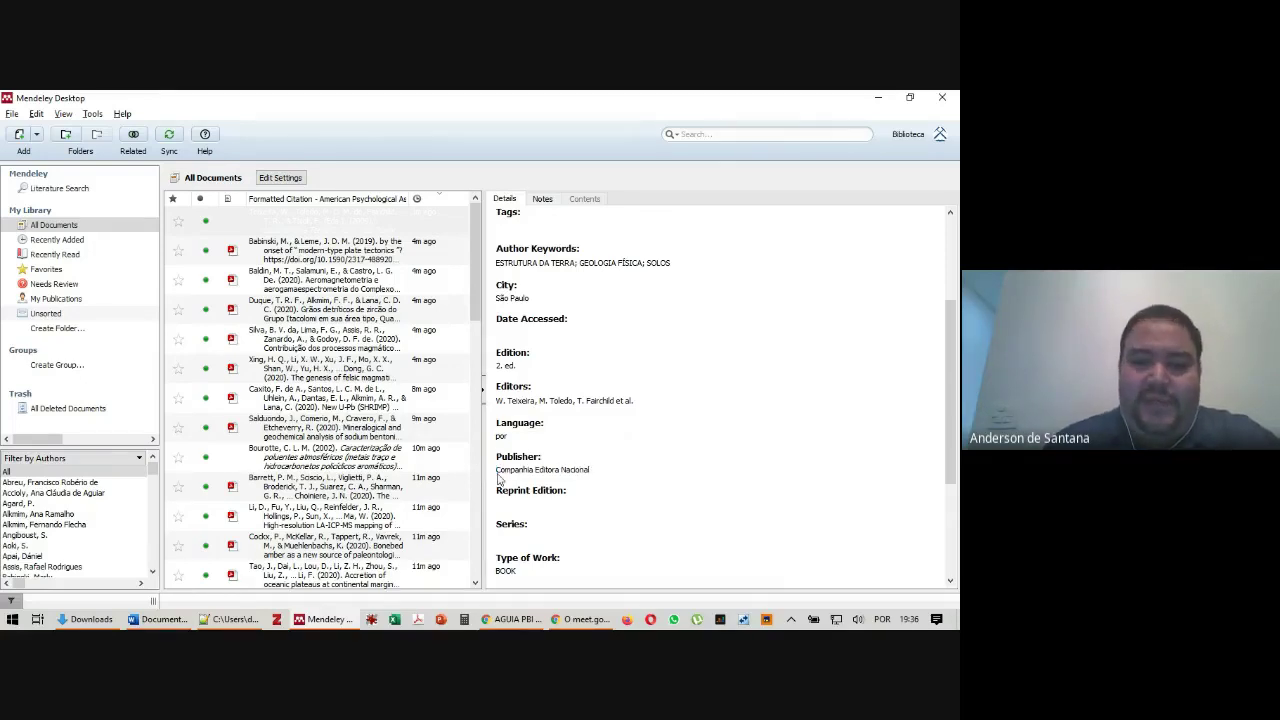
Widen the reference list, sort by date added newest first, and select Decifrando a Terra
scroll(530, 556, "down", 3)
scroll(530, 556, "down", 2)
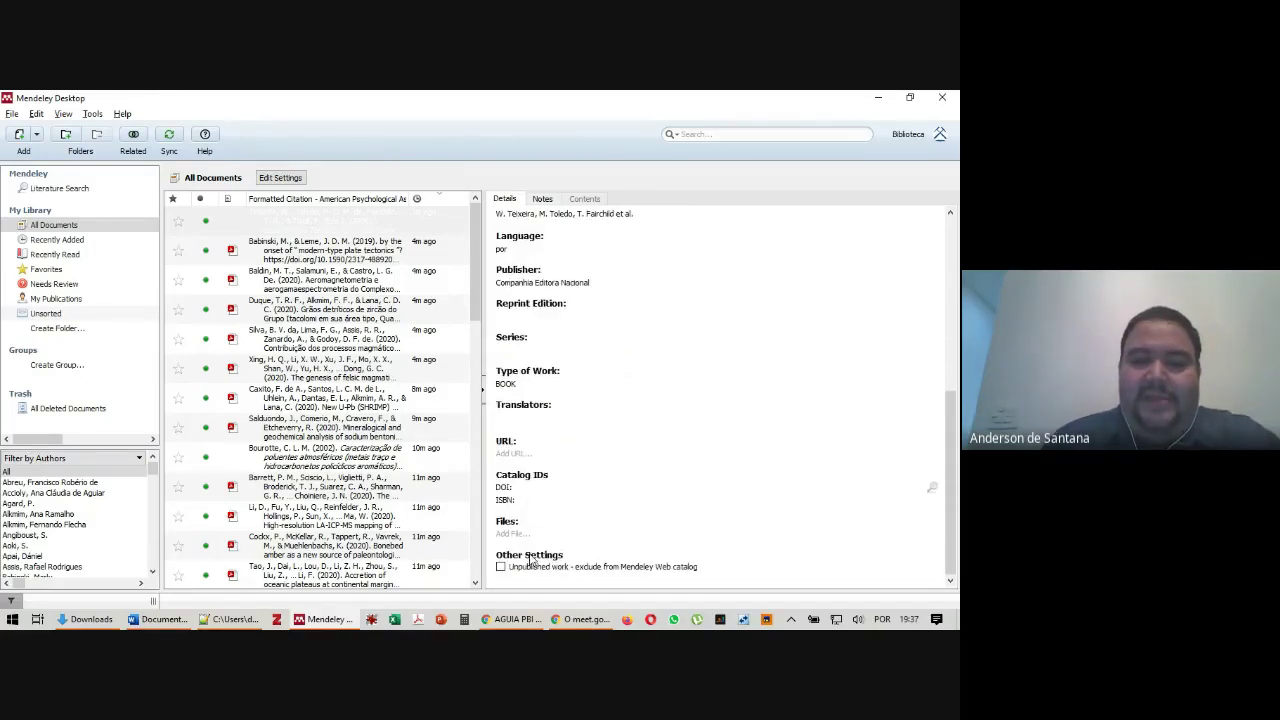
scroll(769, 381, "up", 6)
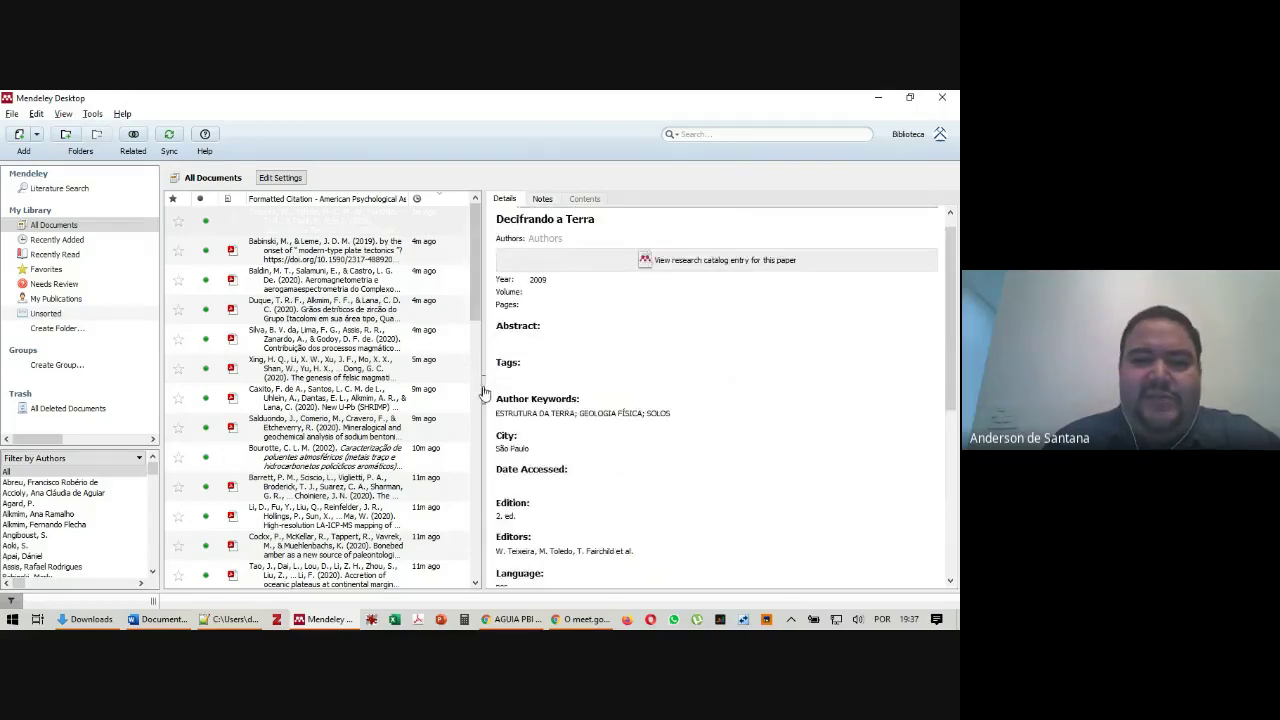
left_click_drag(483, 235, 633, 403)
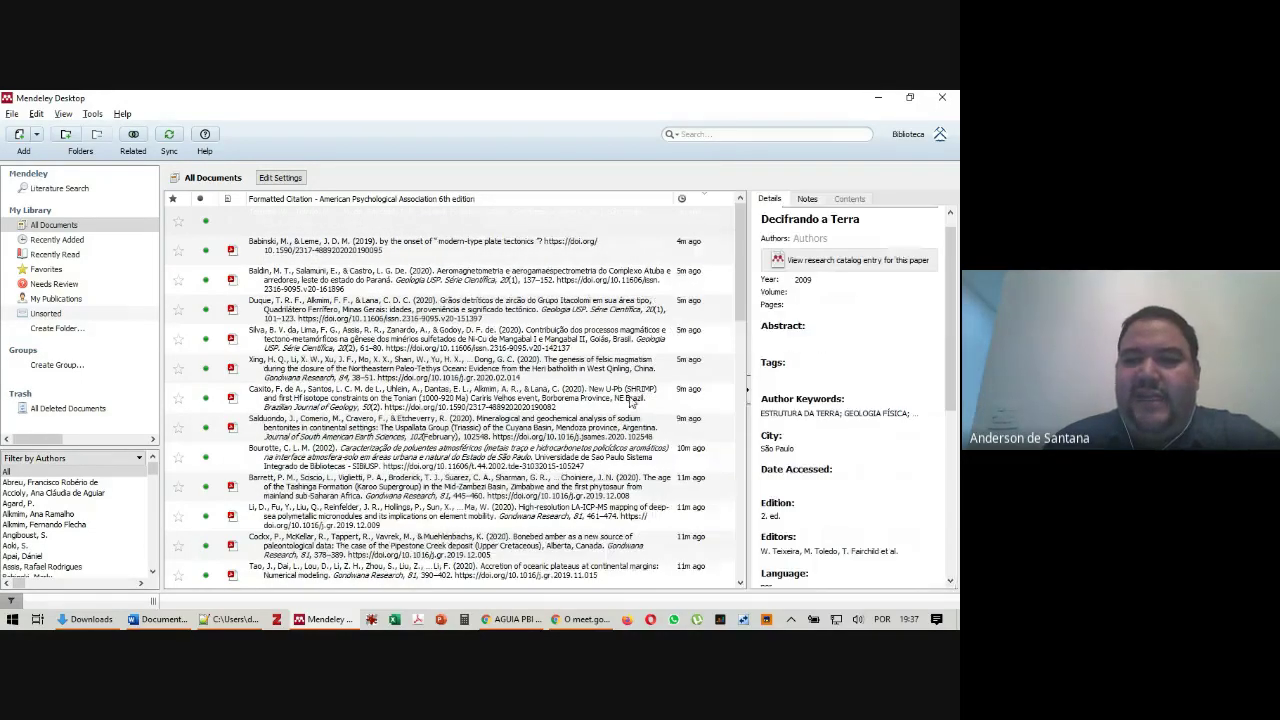
left_click(503, 255)
left_click(478, 202)
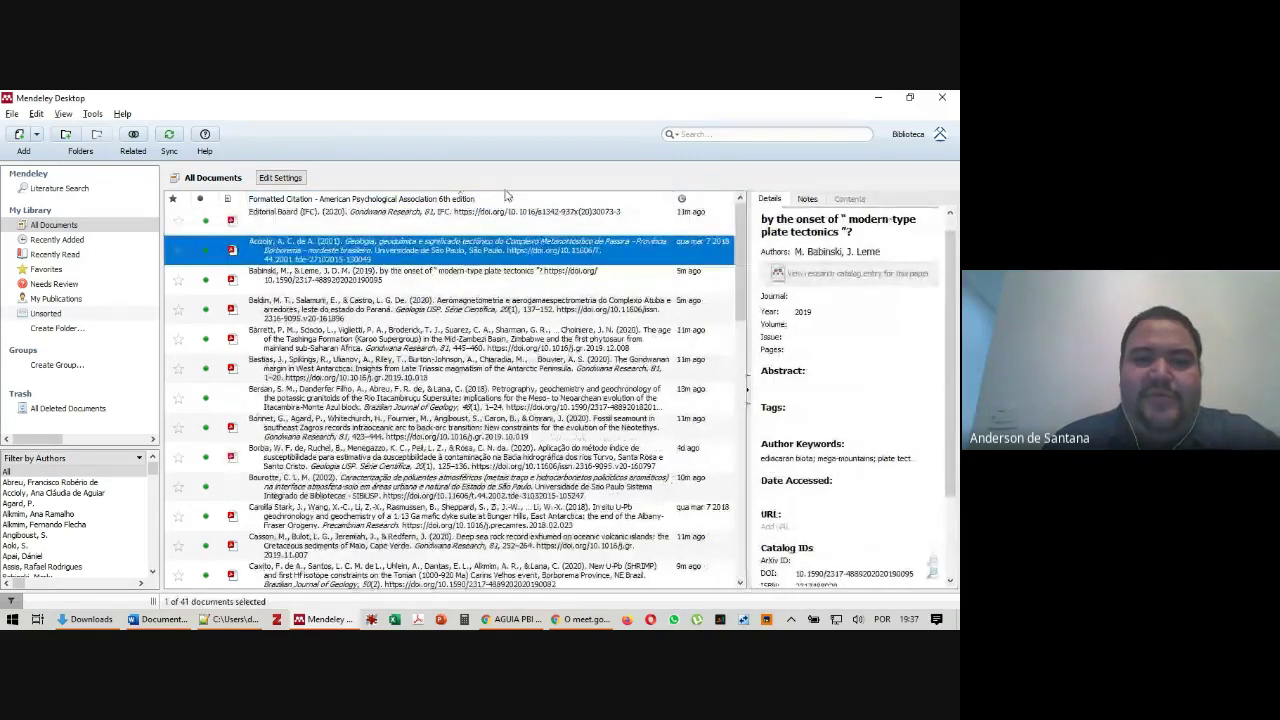
left_click(705, 200)
left_click(704, 200)
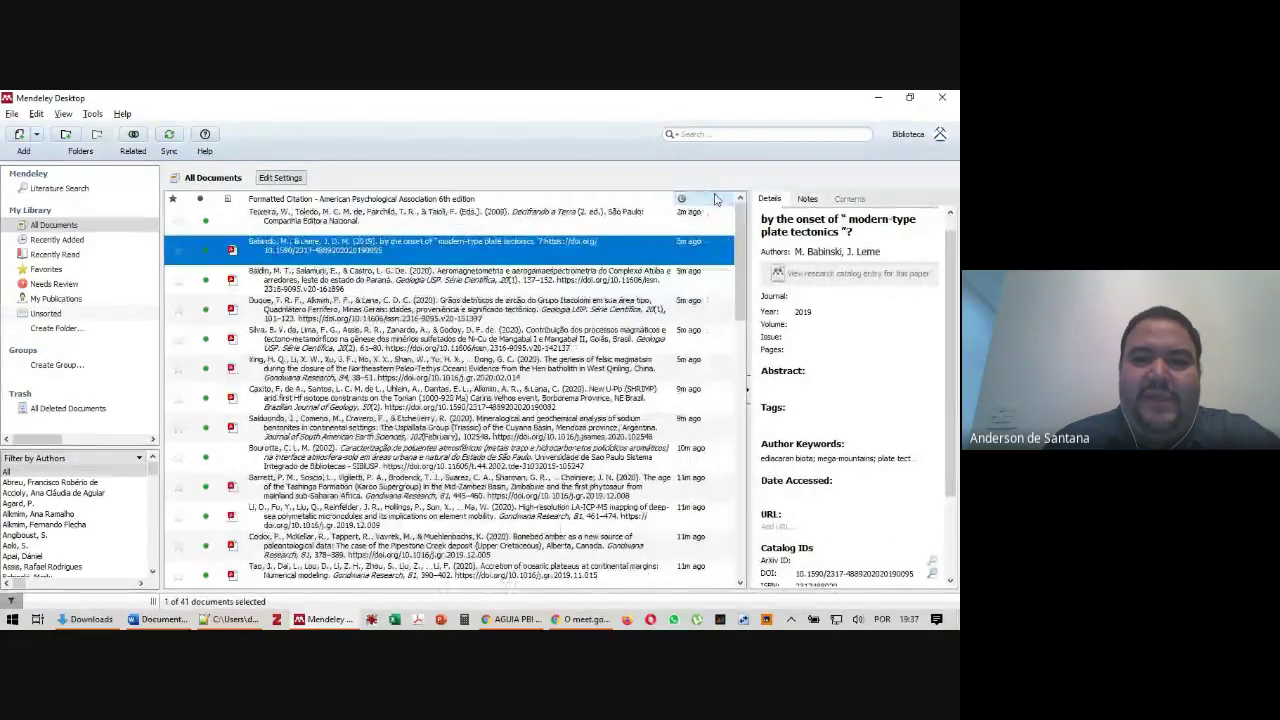
left_click(518, 225)
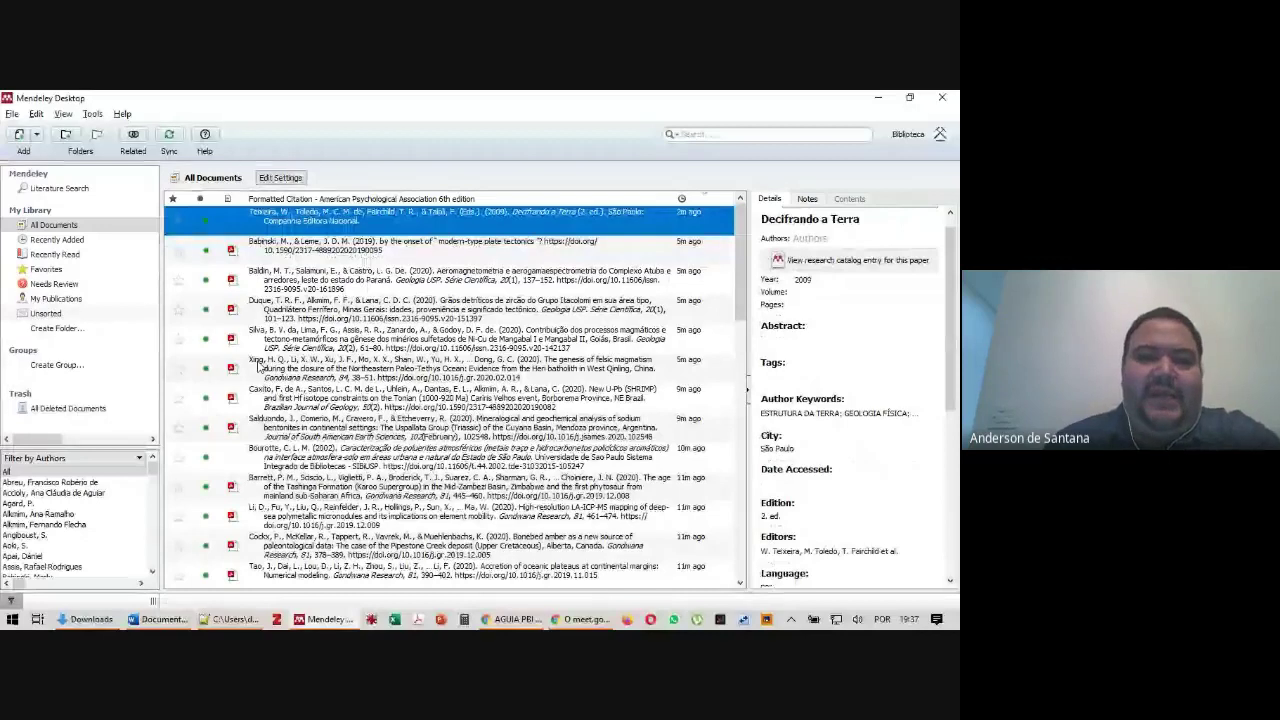
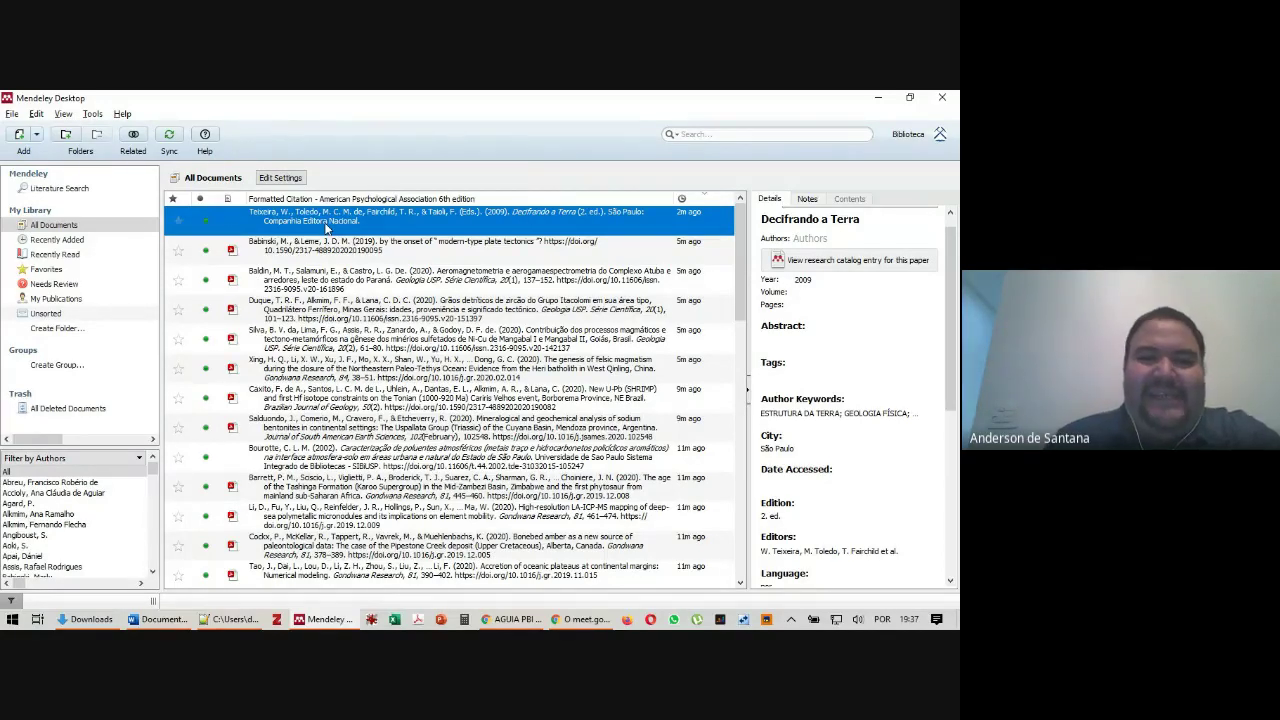
Show the library as a table with columns
left_click(92, 114)
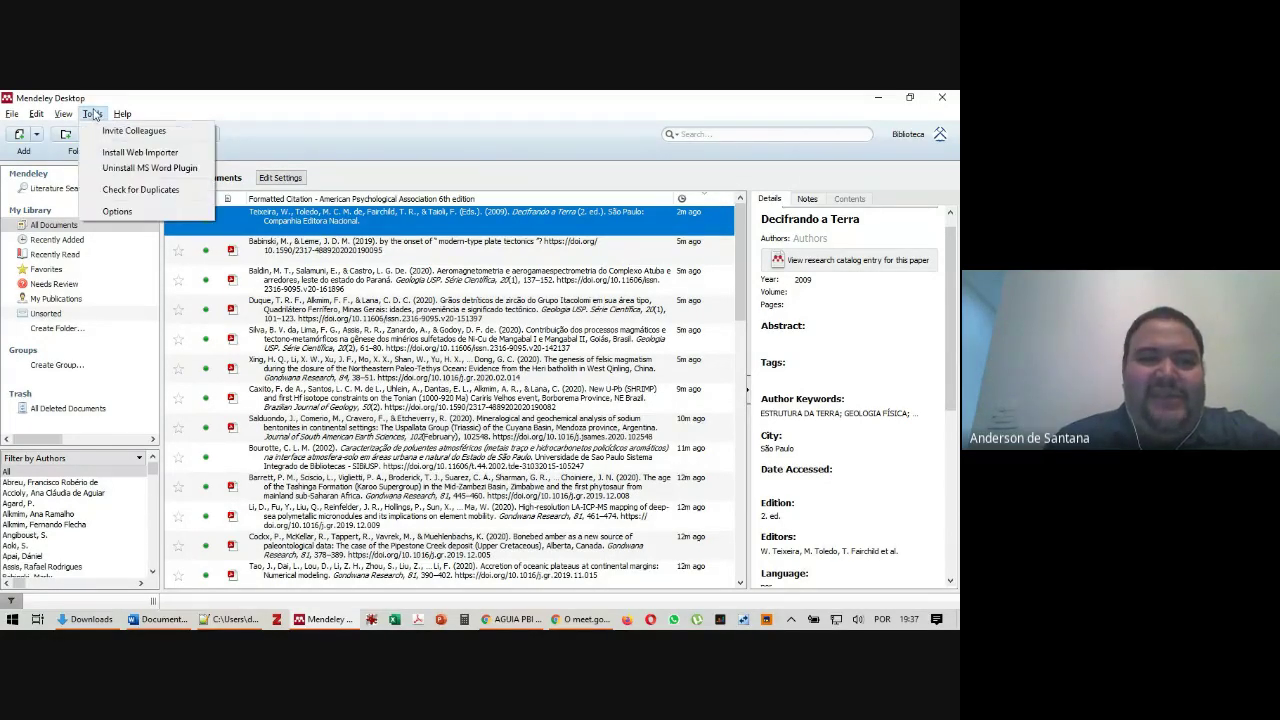
left_click(220, 97)
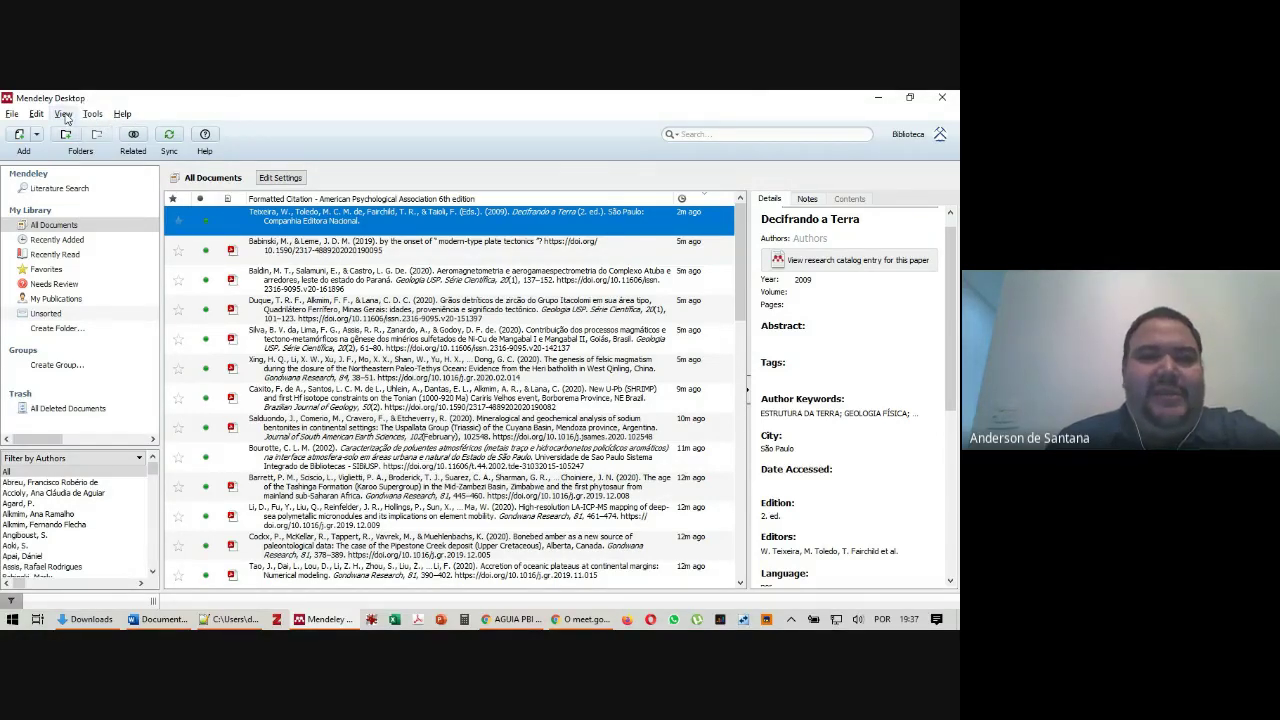
left_click(63, 115)
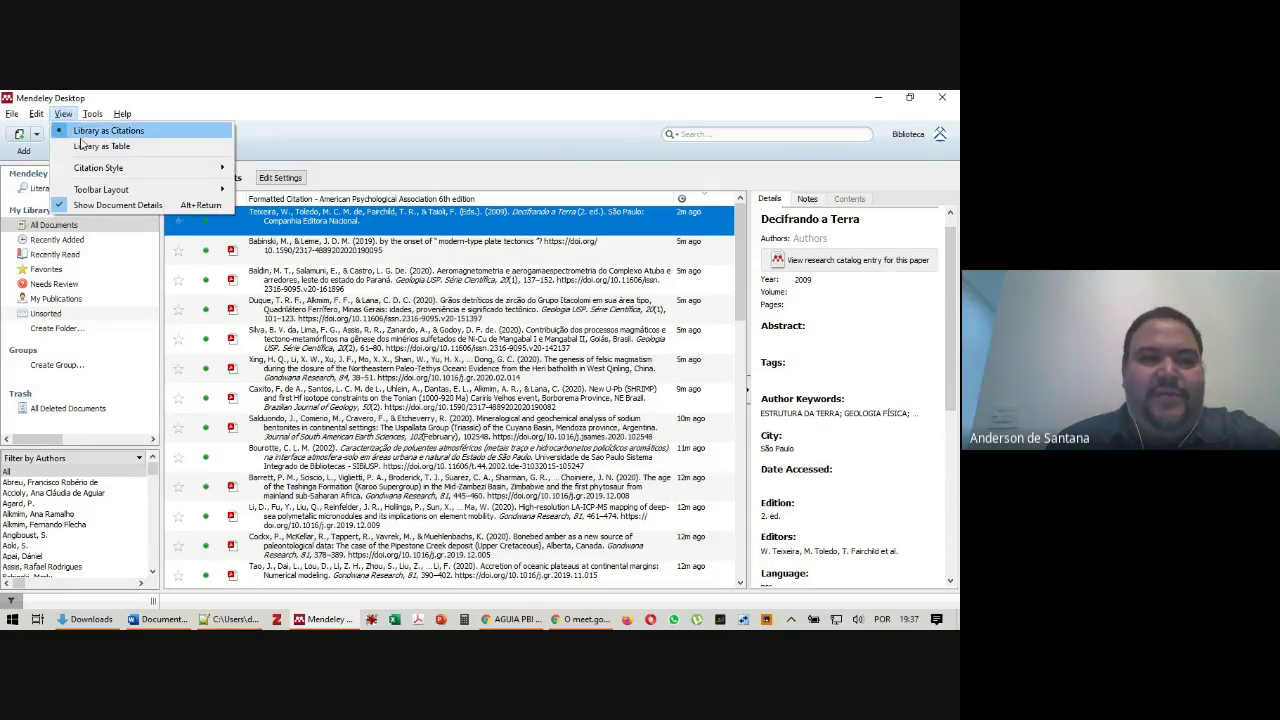
mouse_move(100, 167)
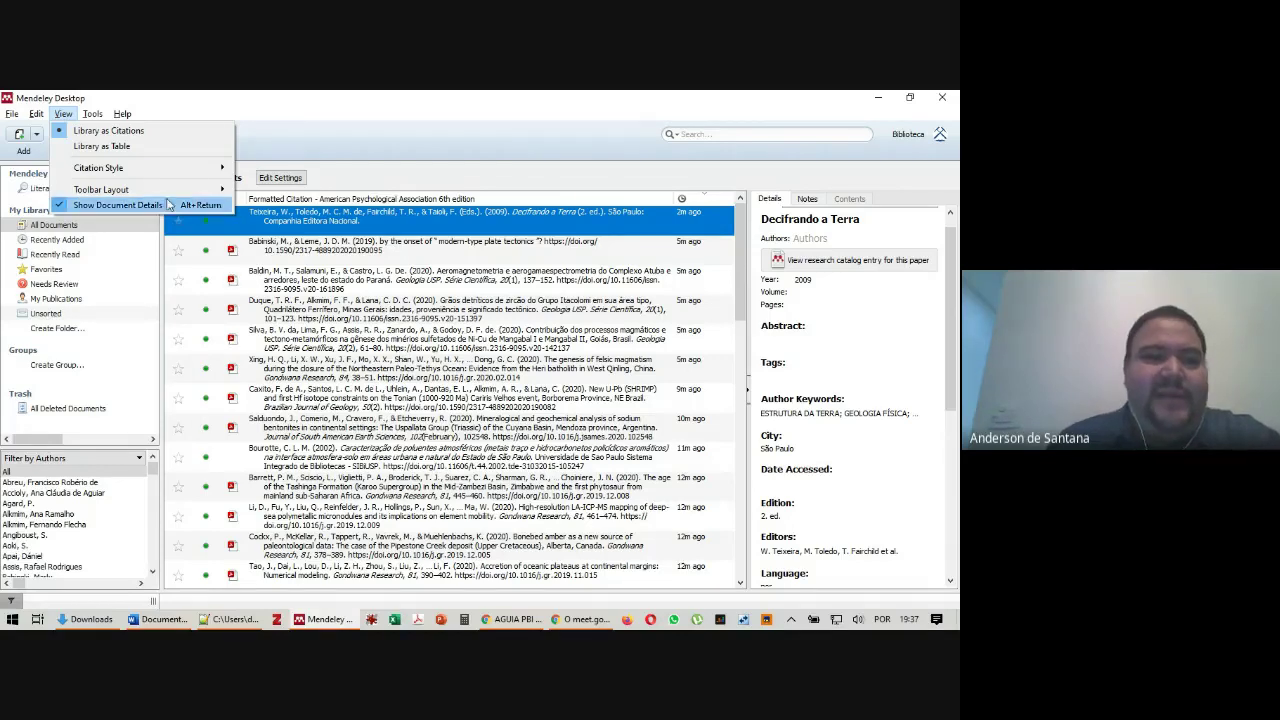
left_click(128, 147)
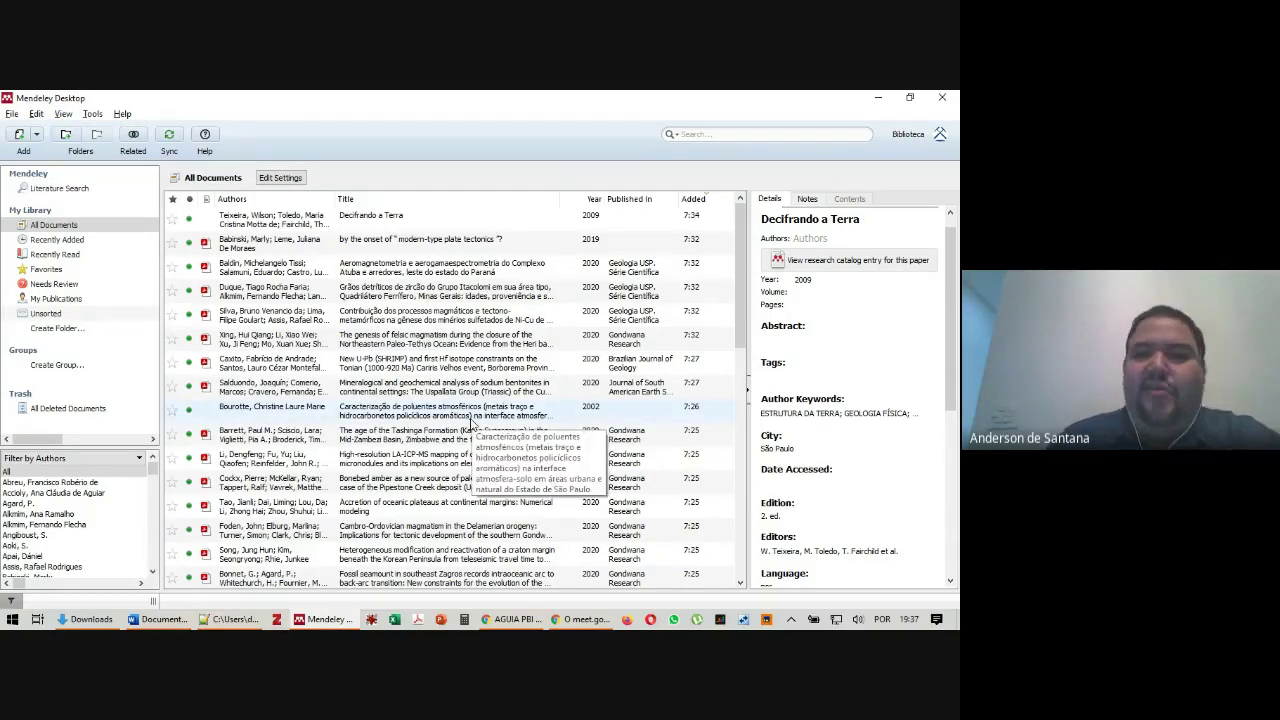
Restore formatted citations in The Geological Society of America style and select Decifrando a Terra
left_click(63, 114)
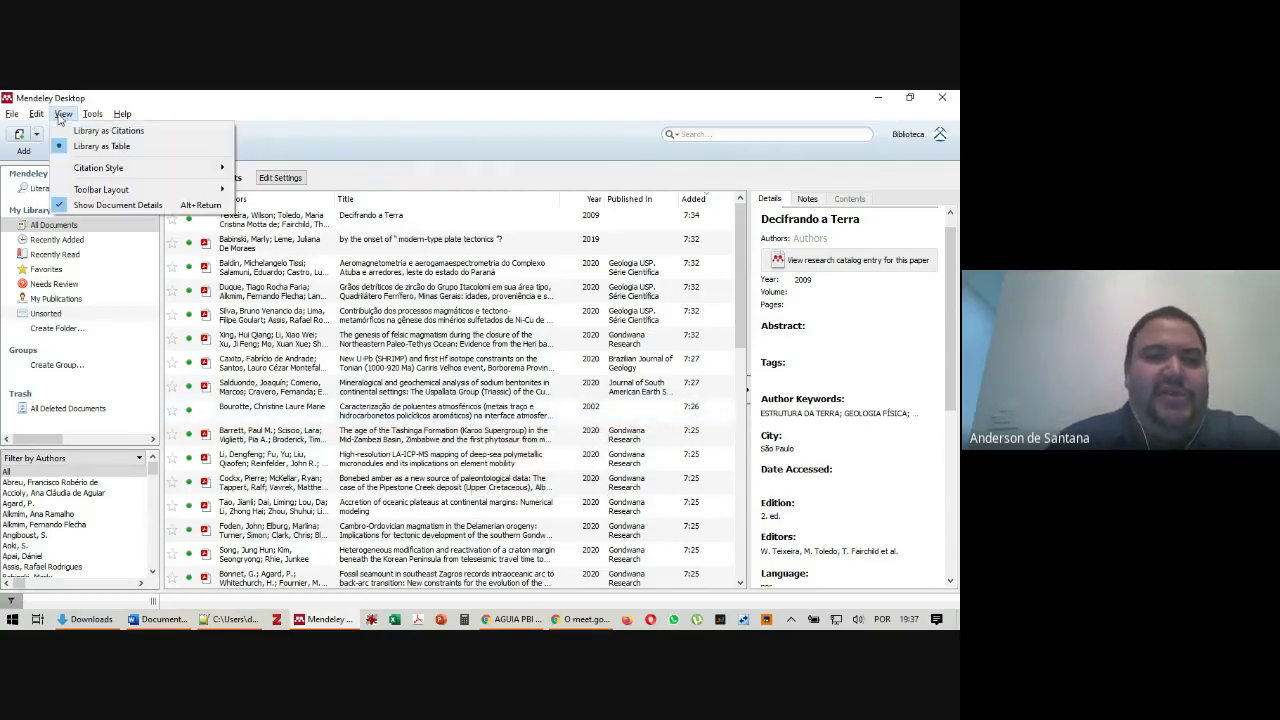
left_click(95, 132)
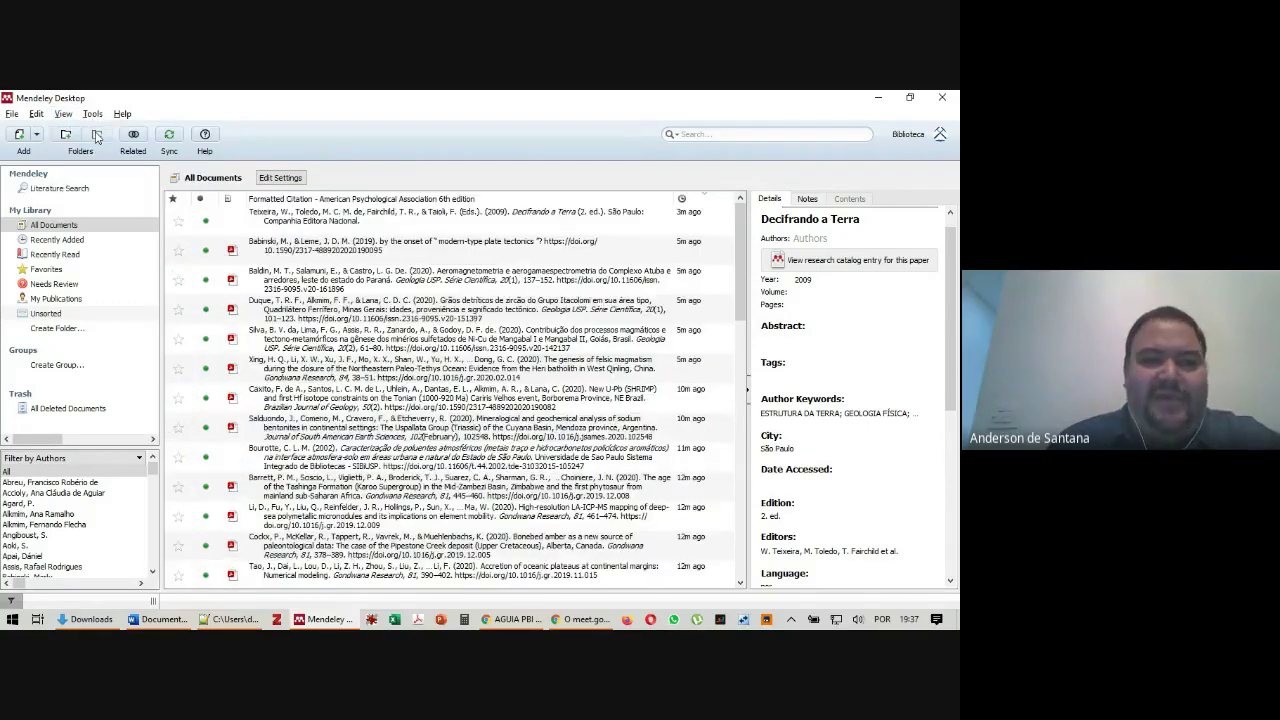
left_click(63, 114)
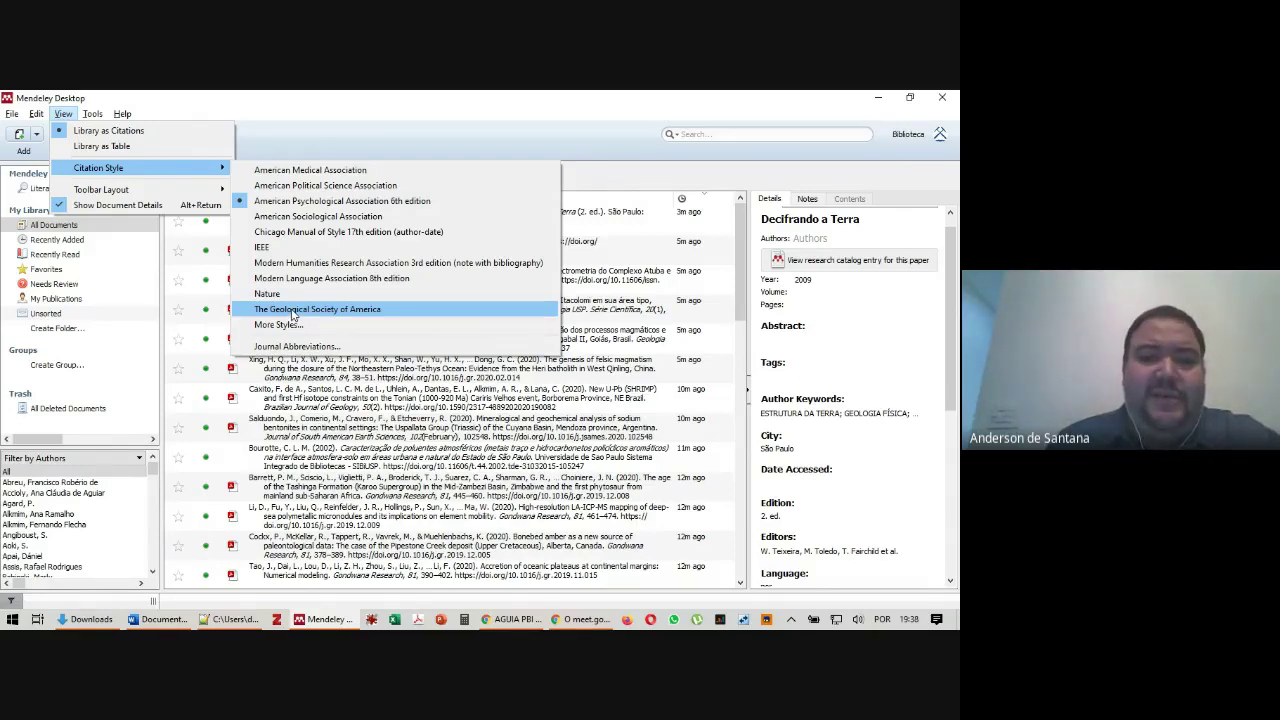
left_click(292, 312)
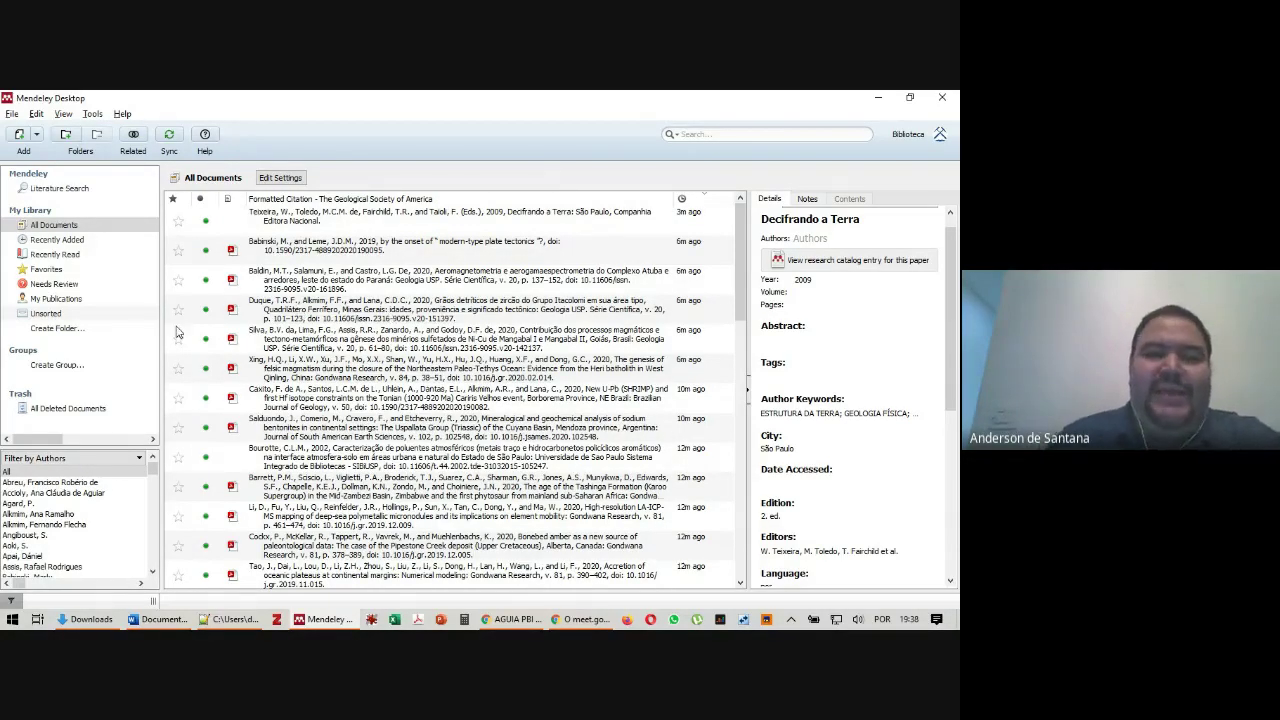
left_click(345, 226)
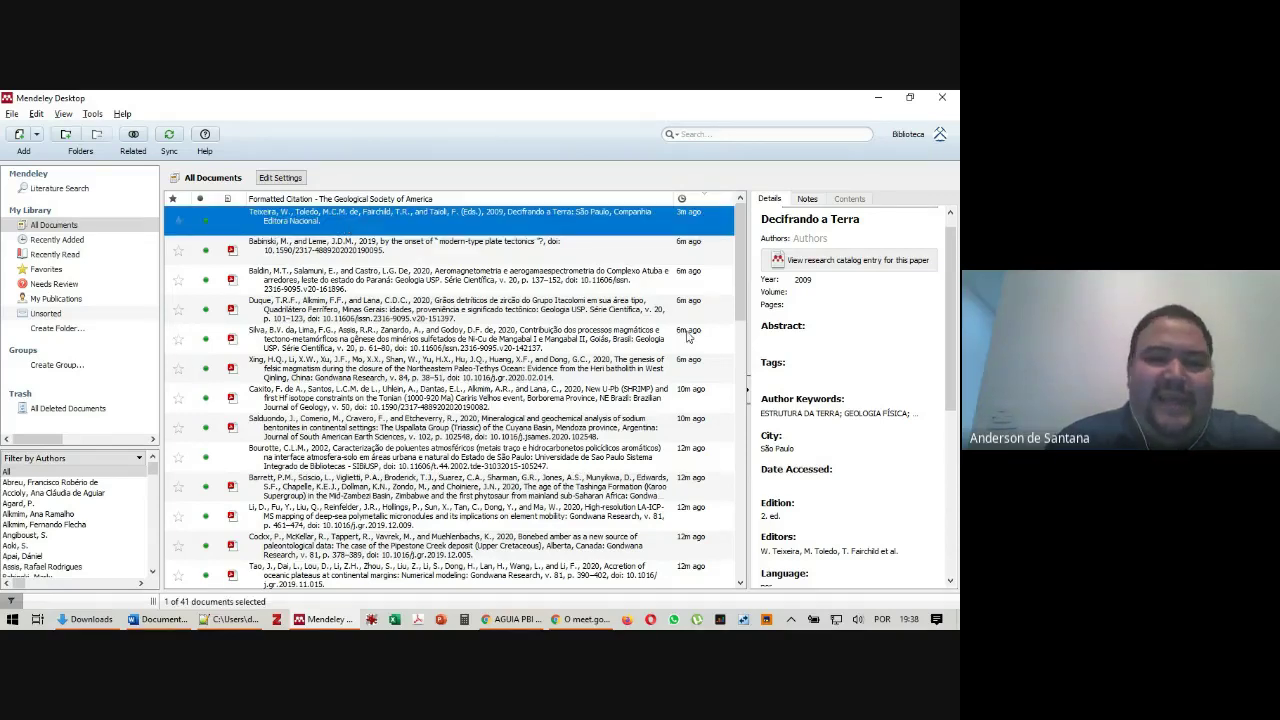
Drag the list/details splitter left and select the Babinski and Leme 2019 paper
scroll(861, 371, "down", 5)
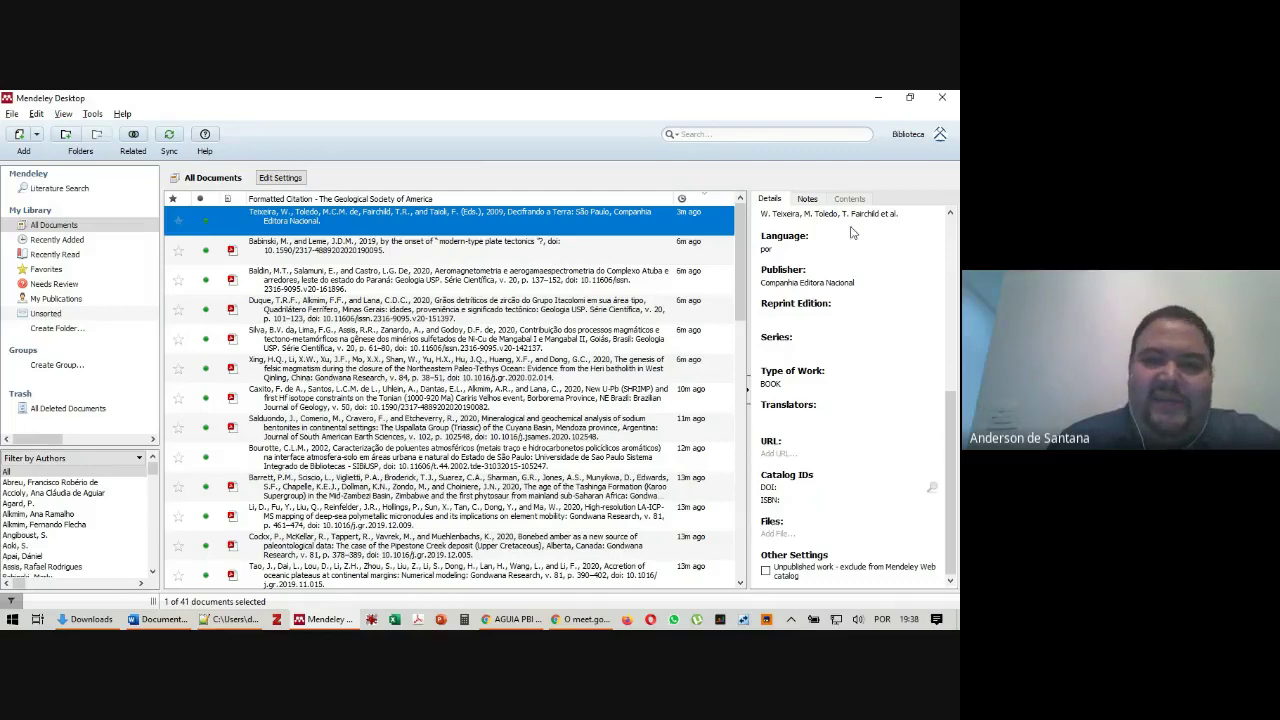
left_click_drag(952, 466, 952, 314)
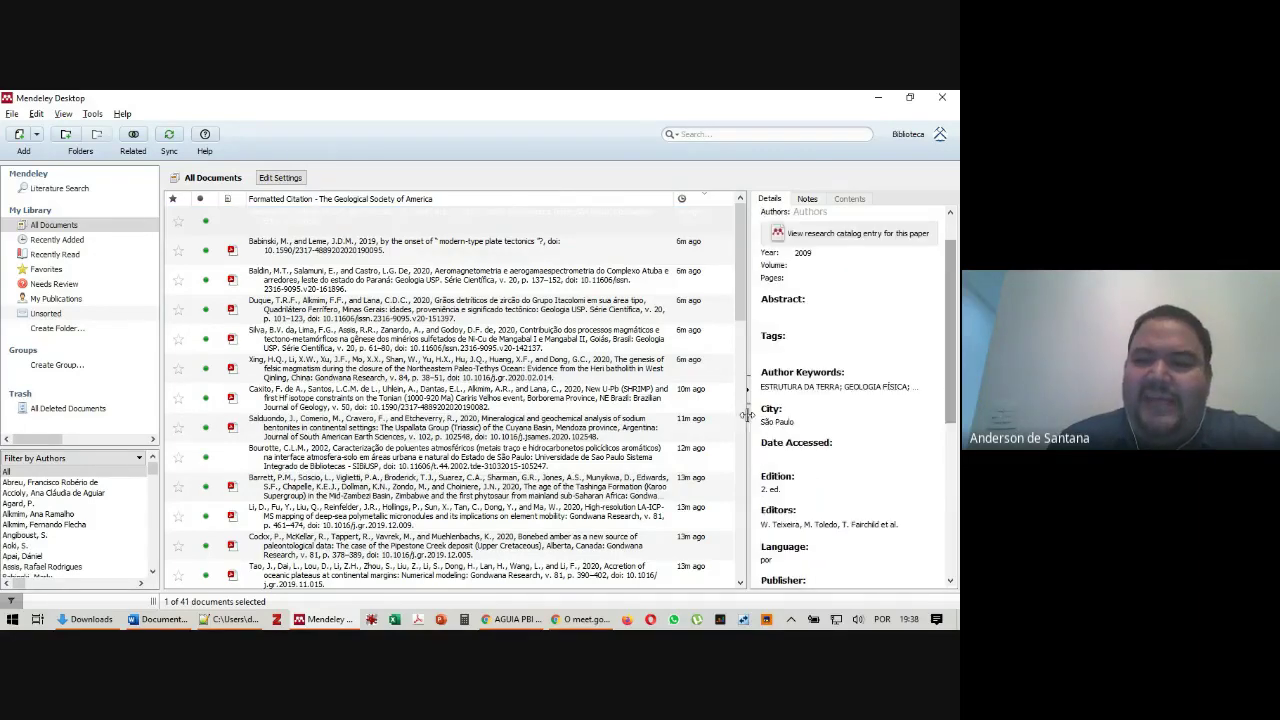
left_click_drag(747, 363, 647, 363)
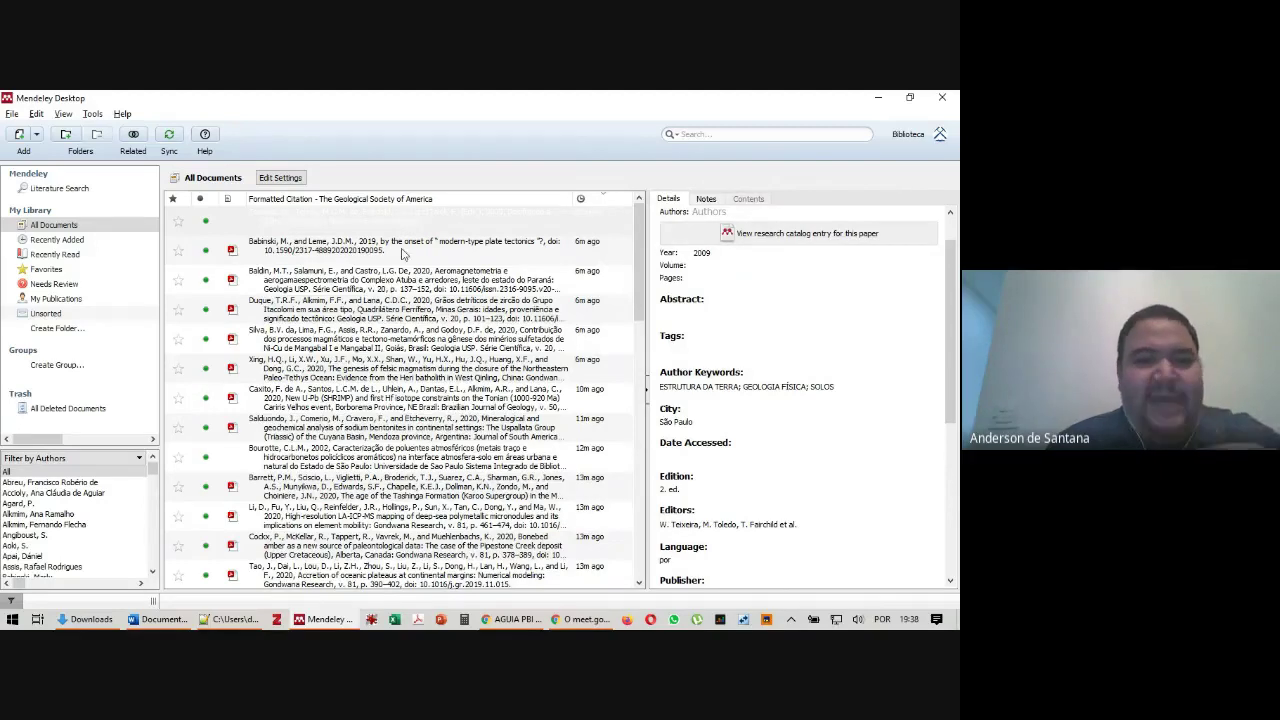
left_click(368, 258)
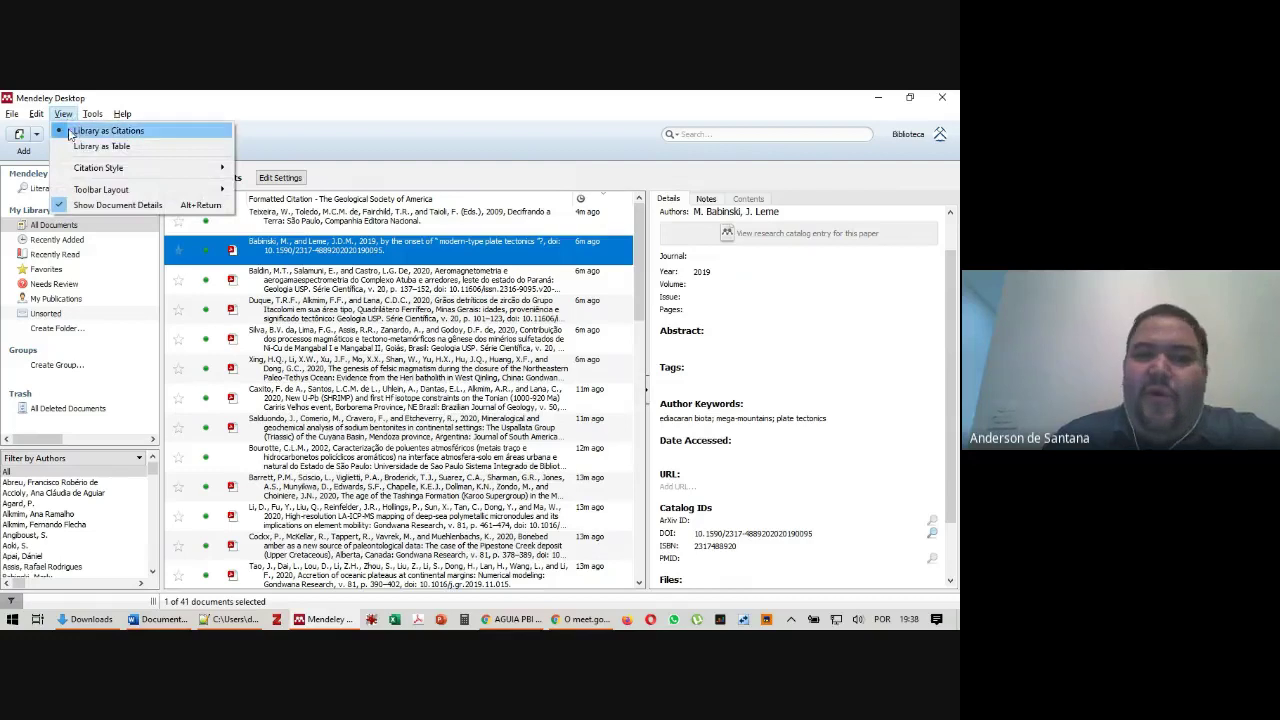
Search 'gondw' in the downloadable styles and install Gondwana Research
mouse_move(110, 168)
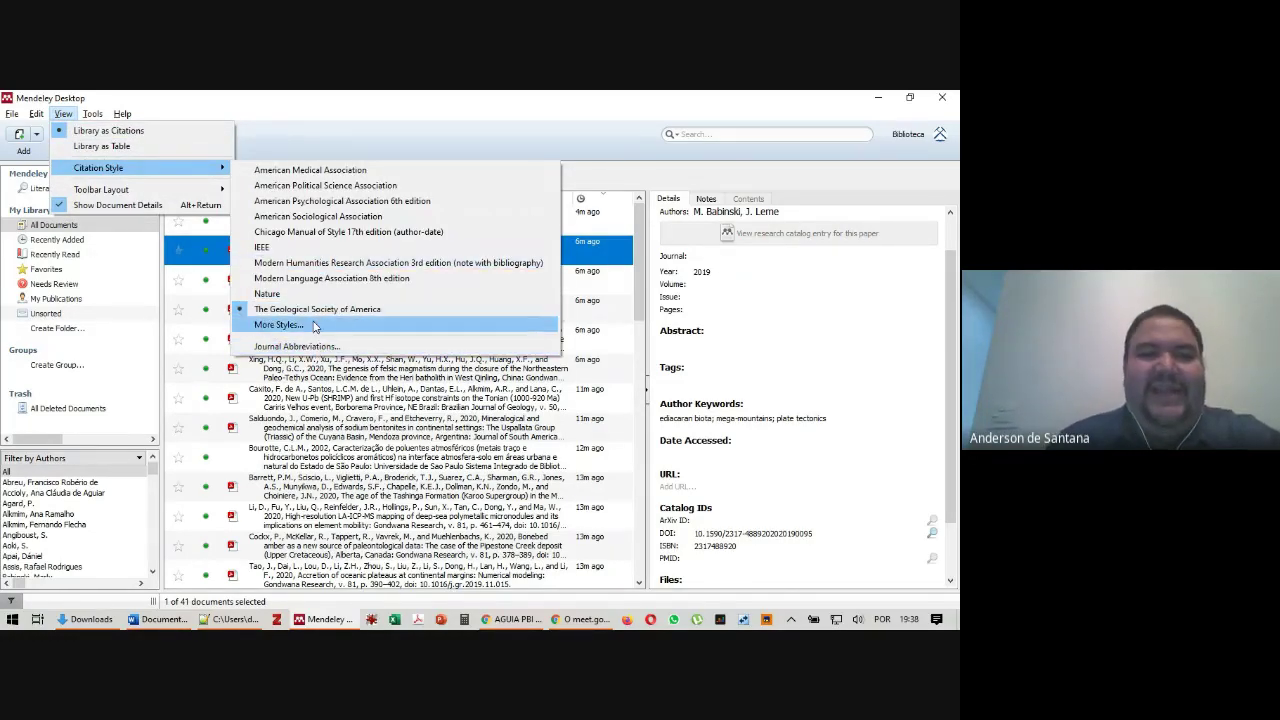
mouse_move(93, 114)
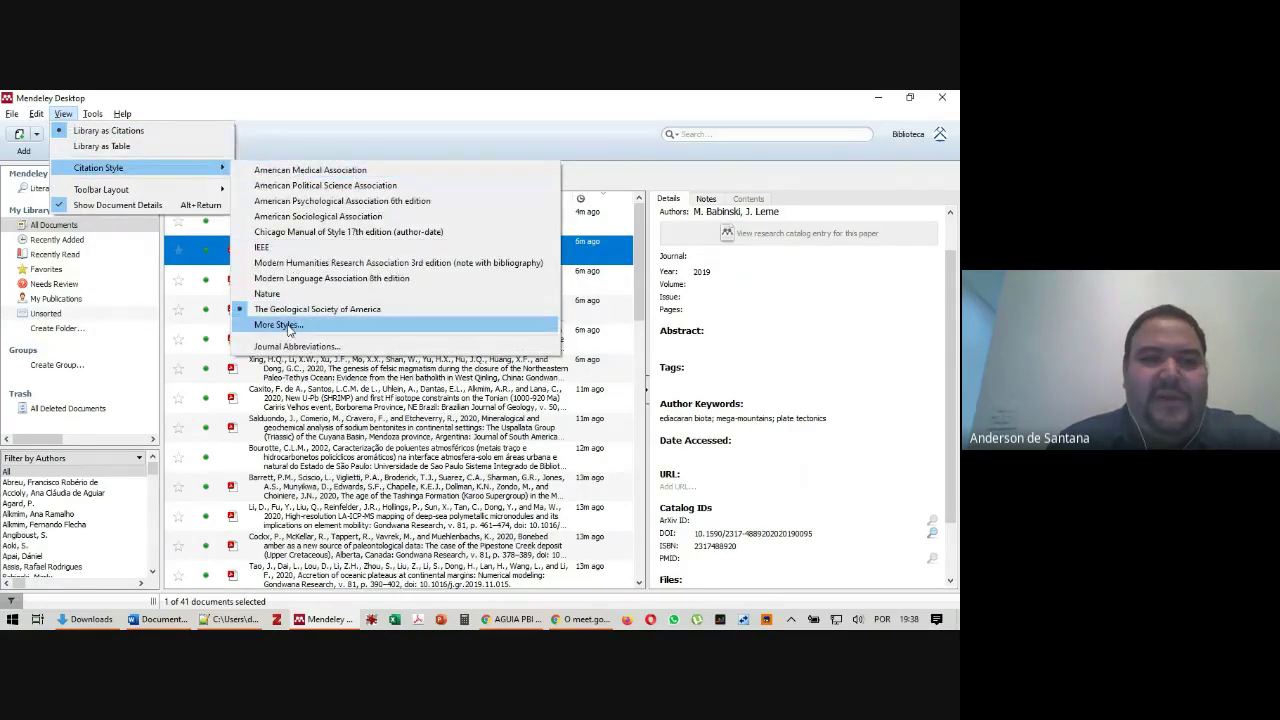
left_click(278, 325)
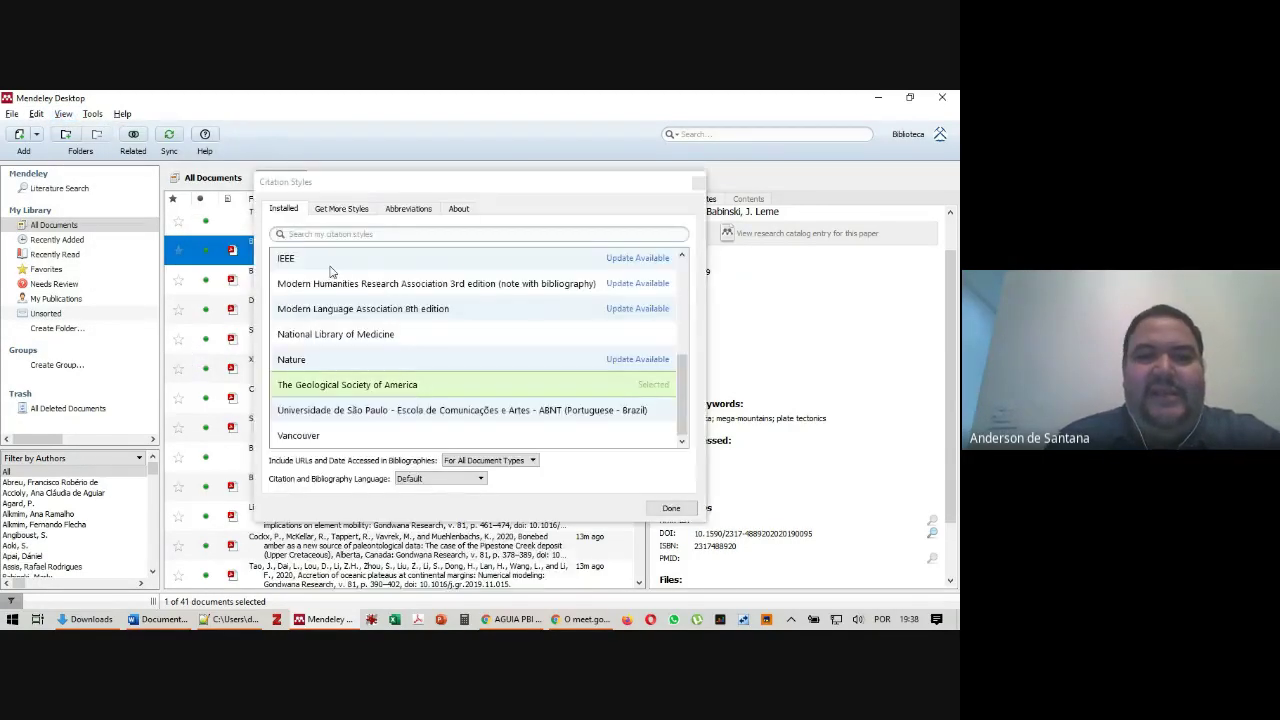
scroll(477, 393, "up", 5)
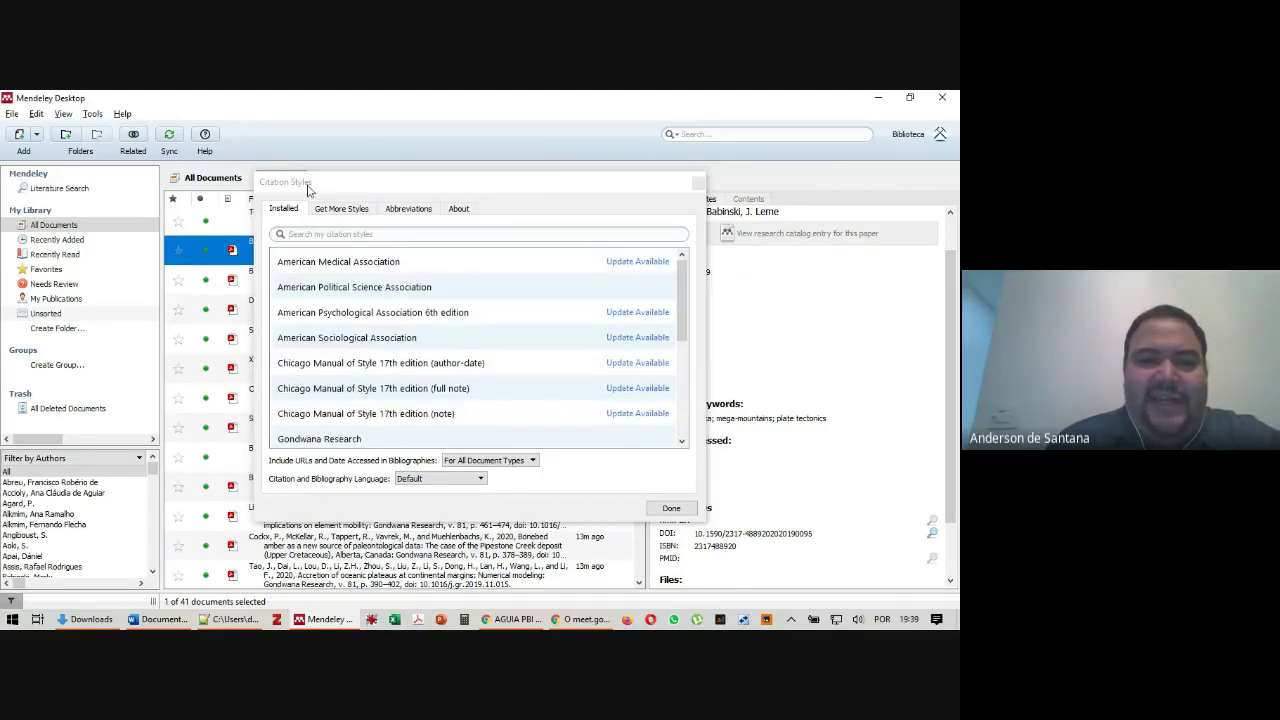
left_click(350, 210)
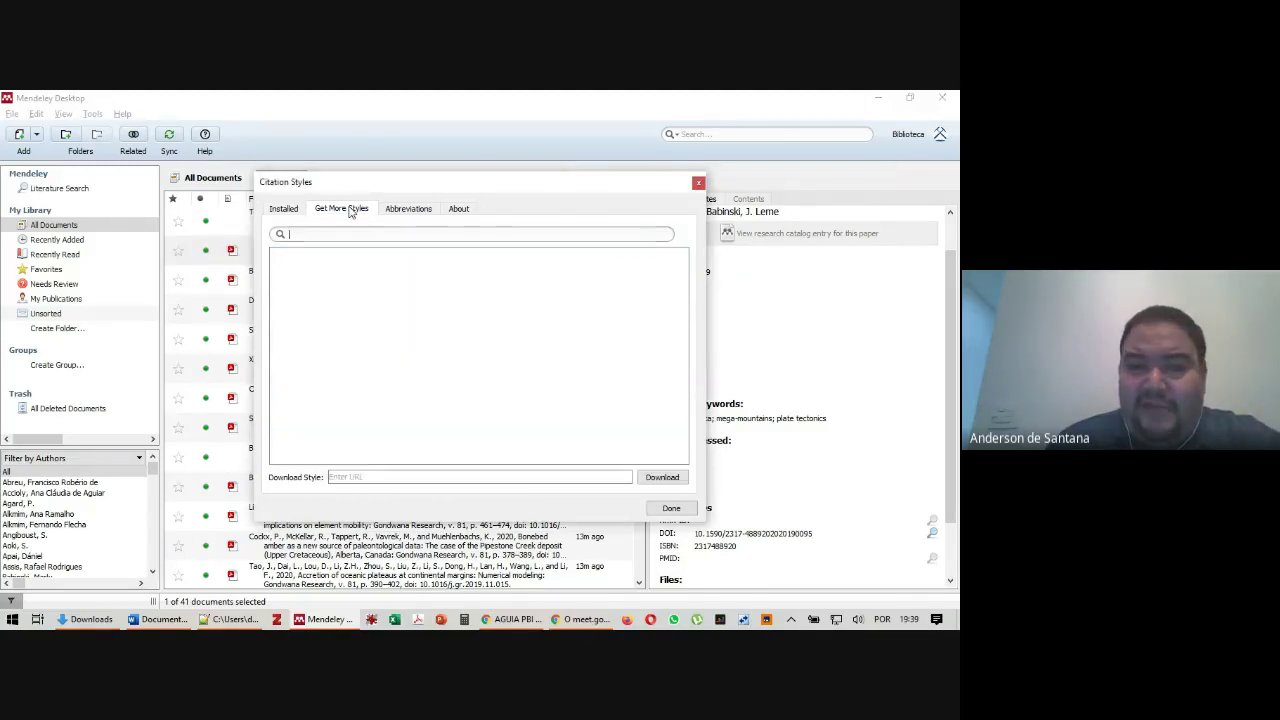
type("gondw")
left_click(350, 270)
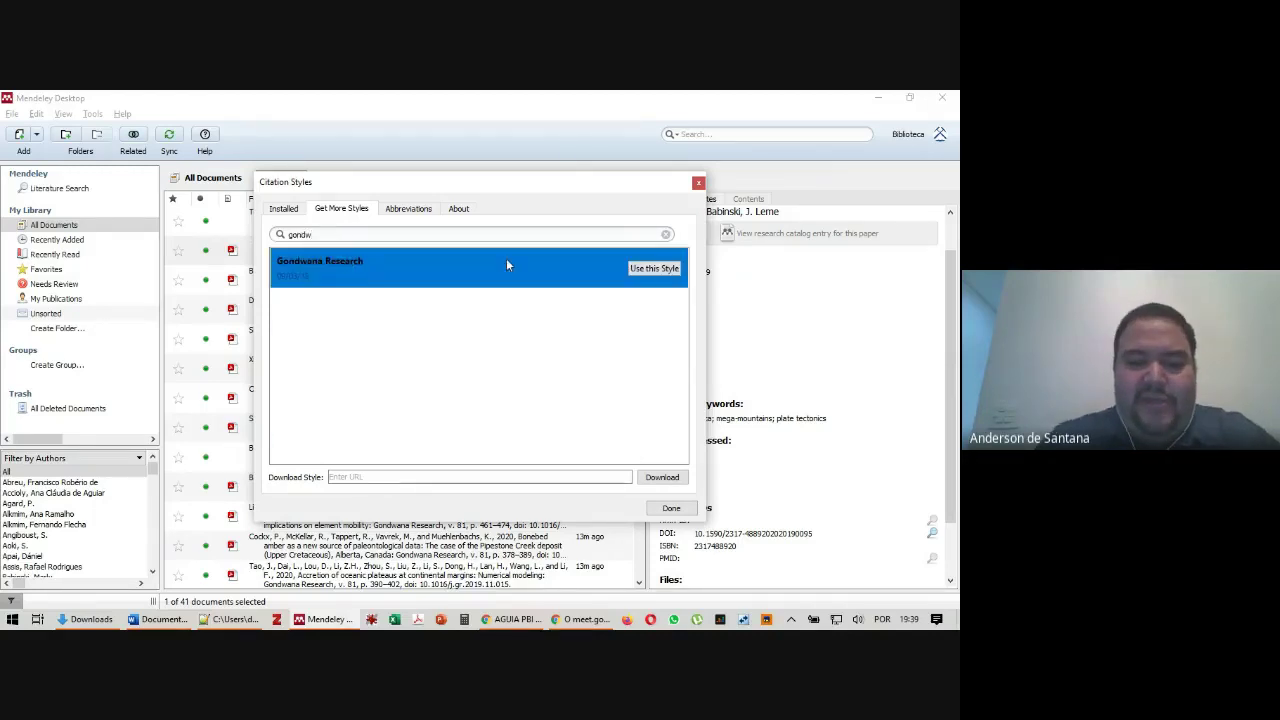
left_click(655, 269)
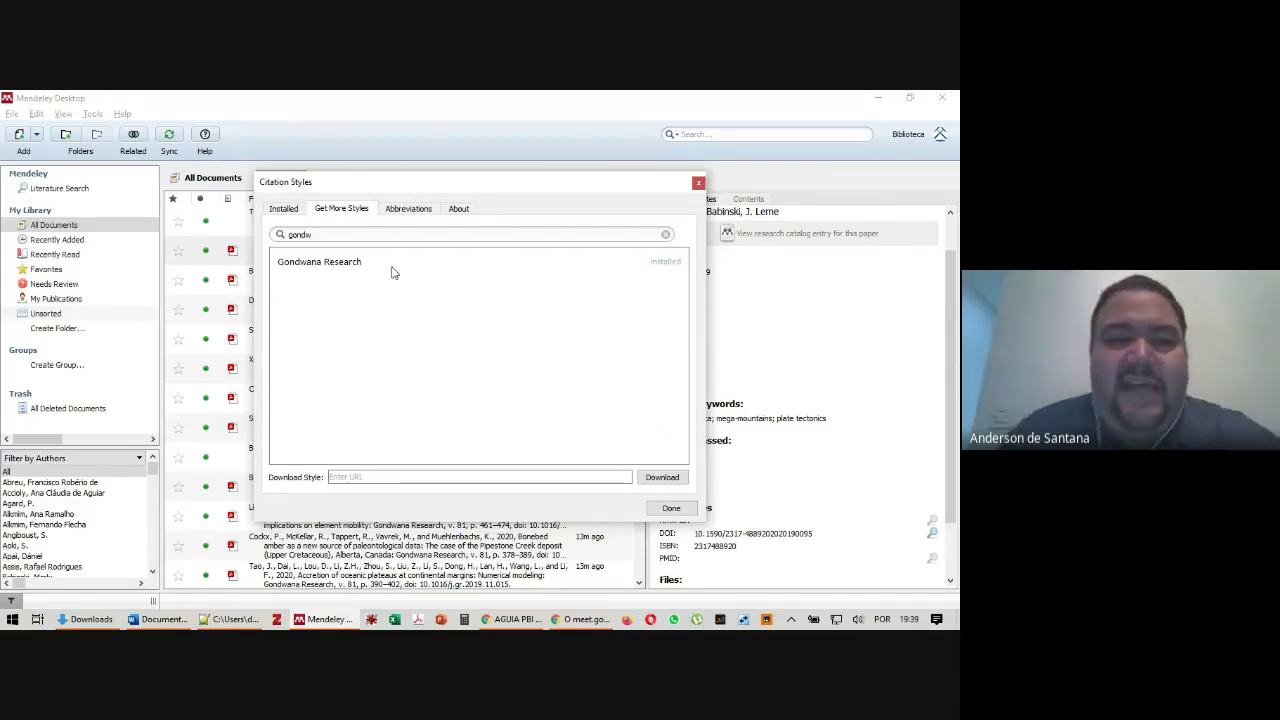
Make the installed Gondwana Research style the active citation style
left_click(283, 208)
scroll(365, 316, "down", 1)
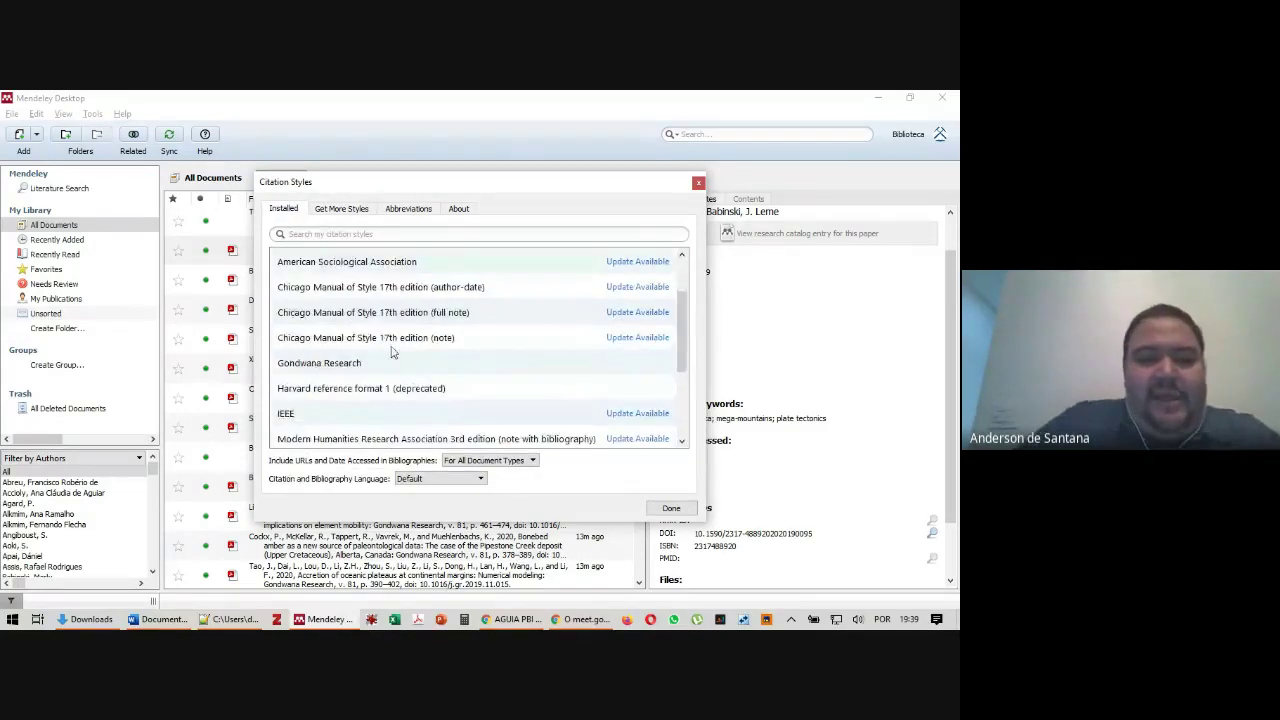
left_click(353, 365)
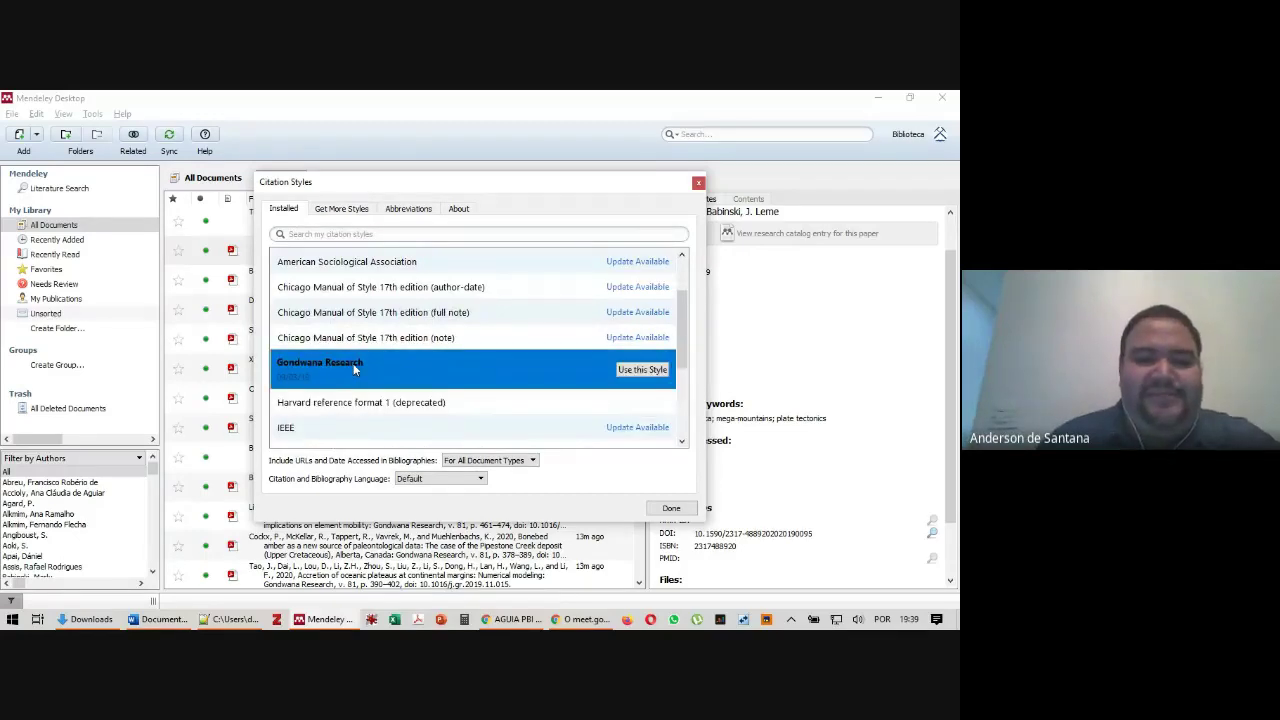
left_click(631, 371)
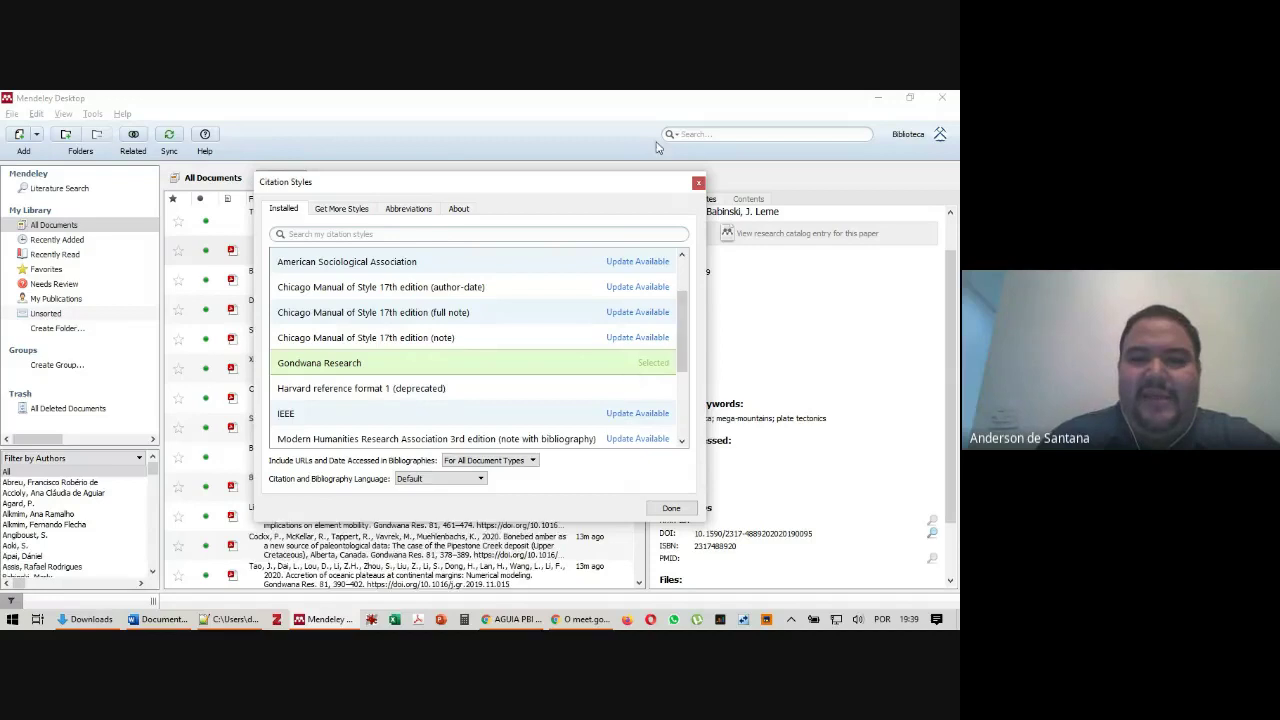
left_click(698, 185)
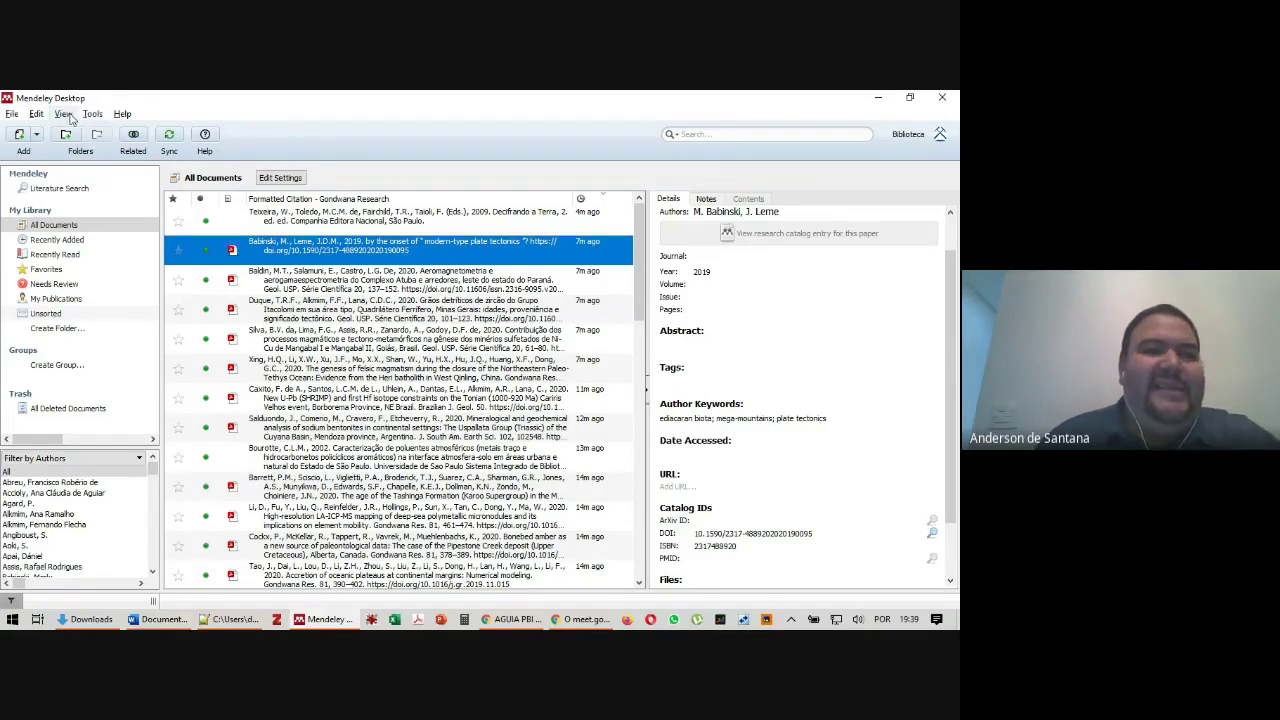
Search 'universidade' among downloadable styles and install the São Paulo ECA ABNT style
left_click(64, 116)
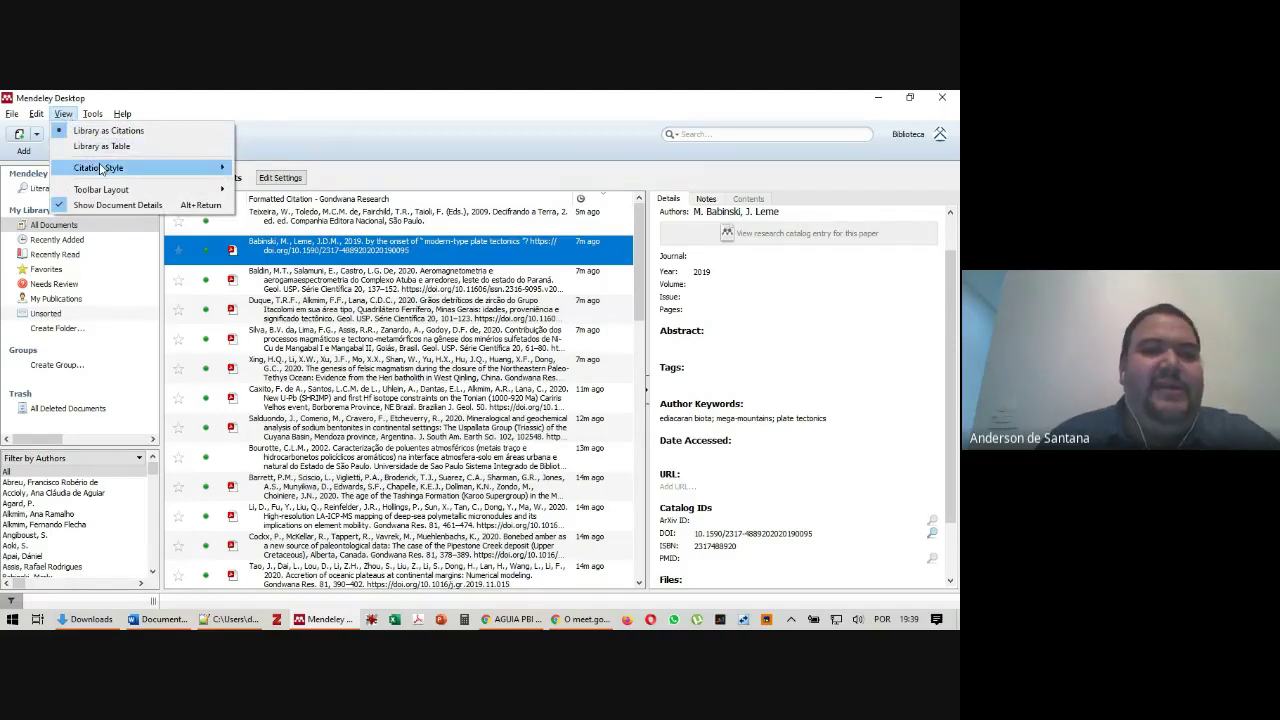
mouse_move(160, 170)
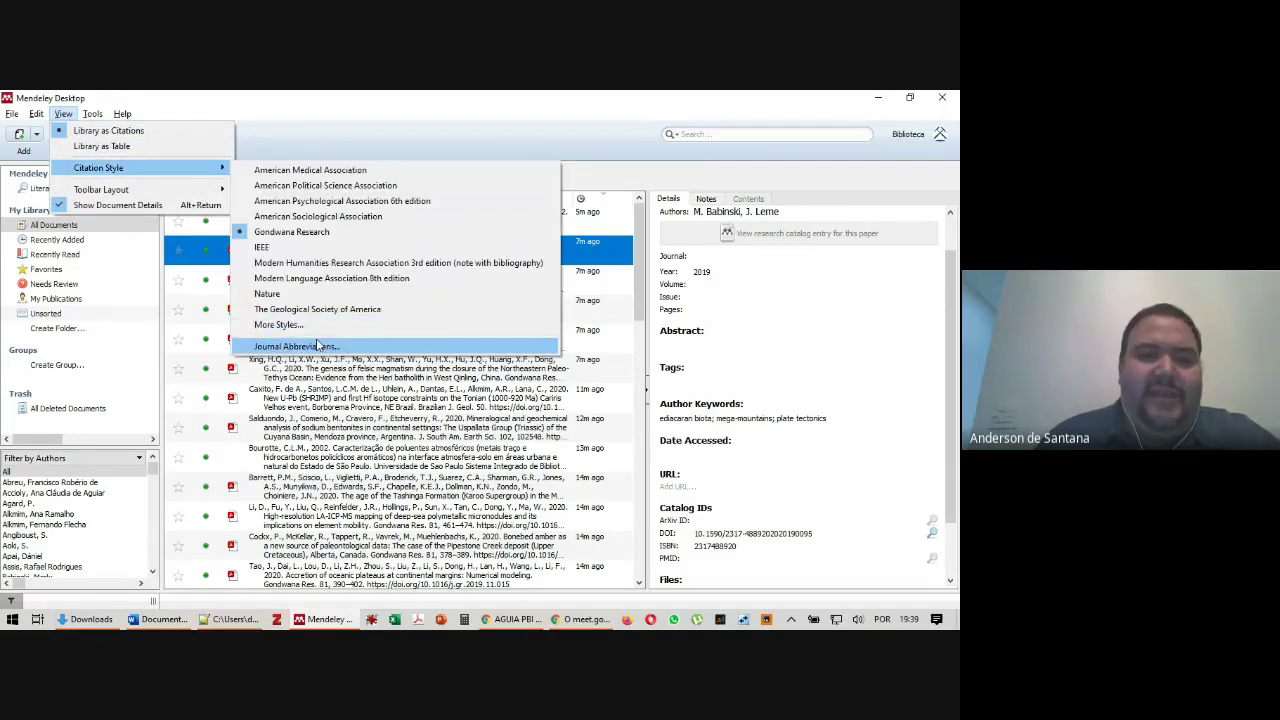
left_click(313, 327)
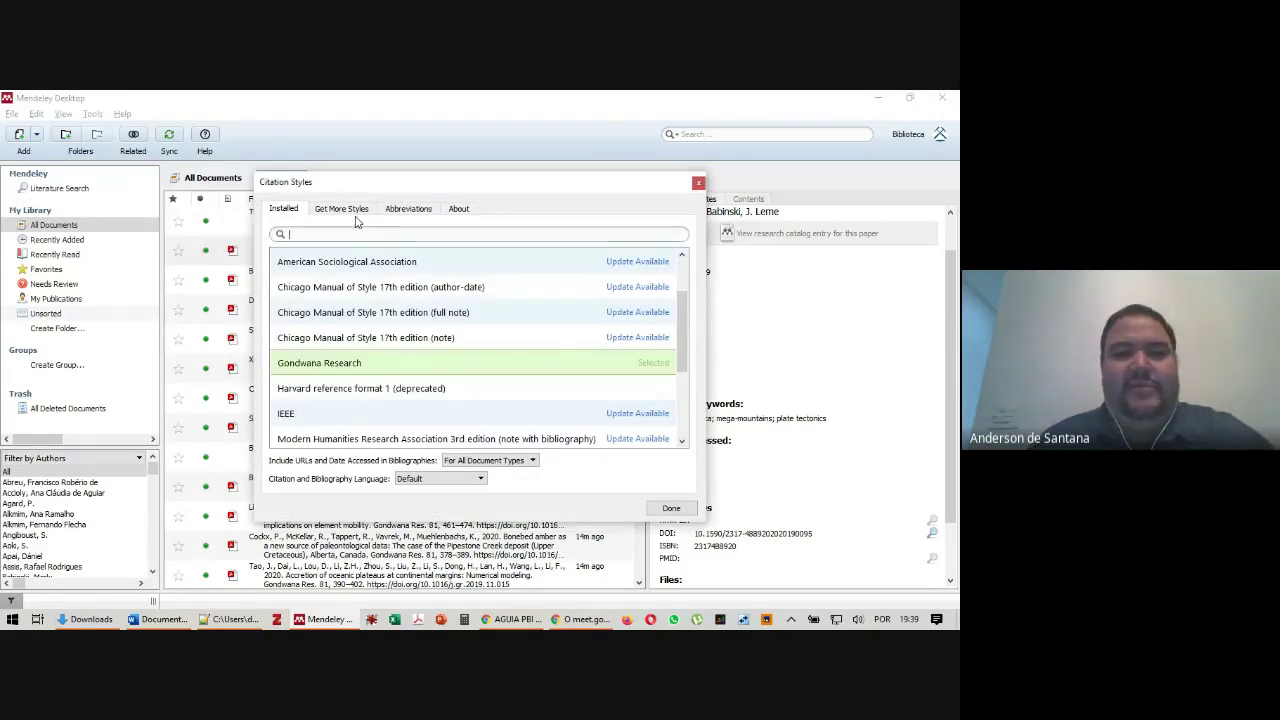
left_click(350, 208)
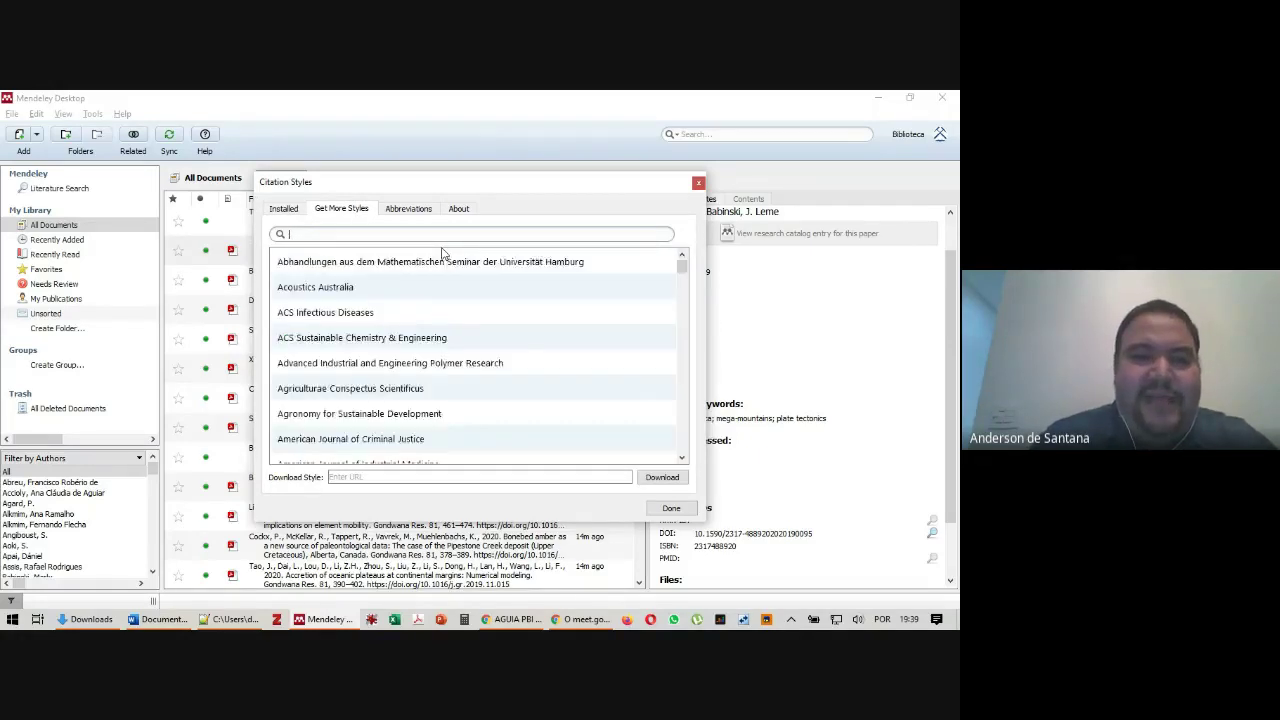
type("unive")
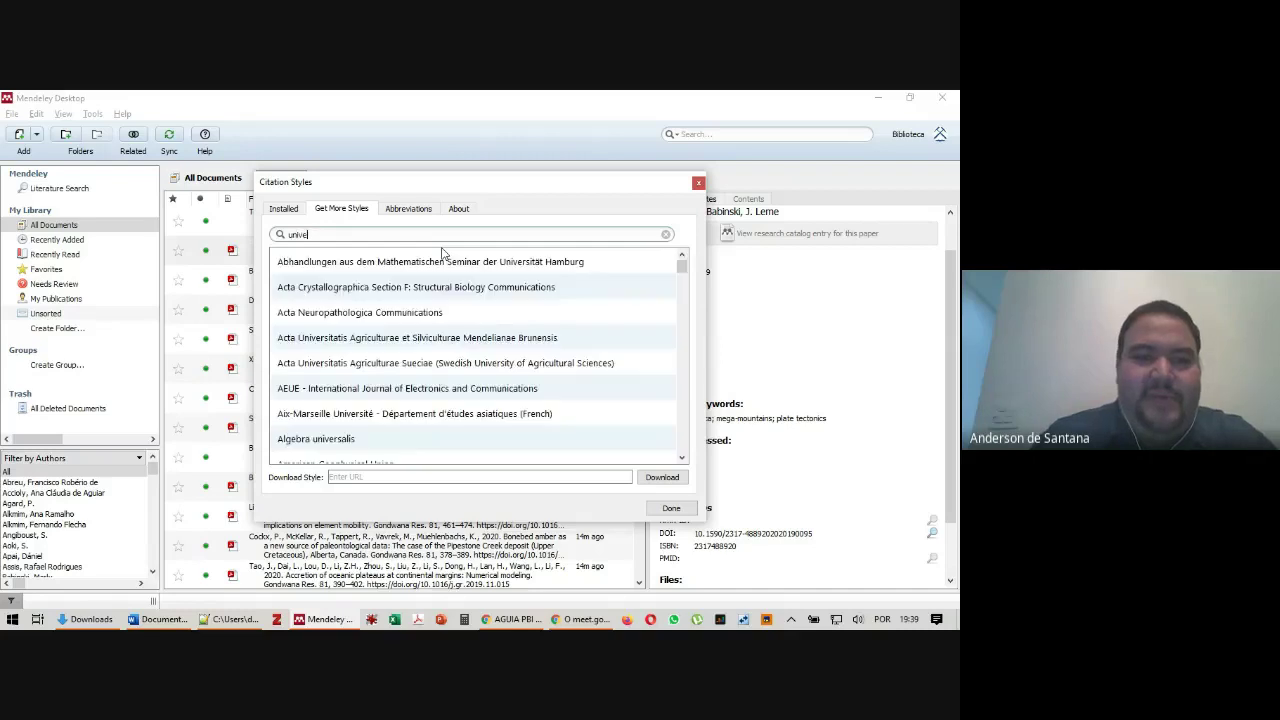
type("rsidade de s")
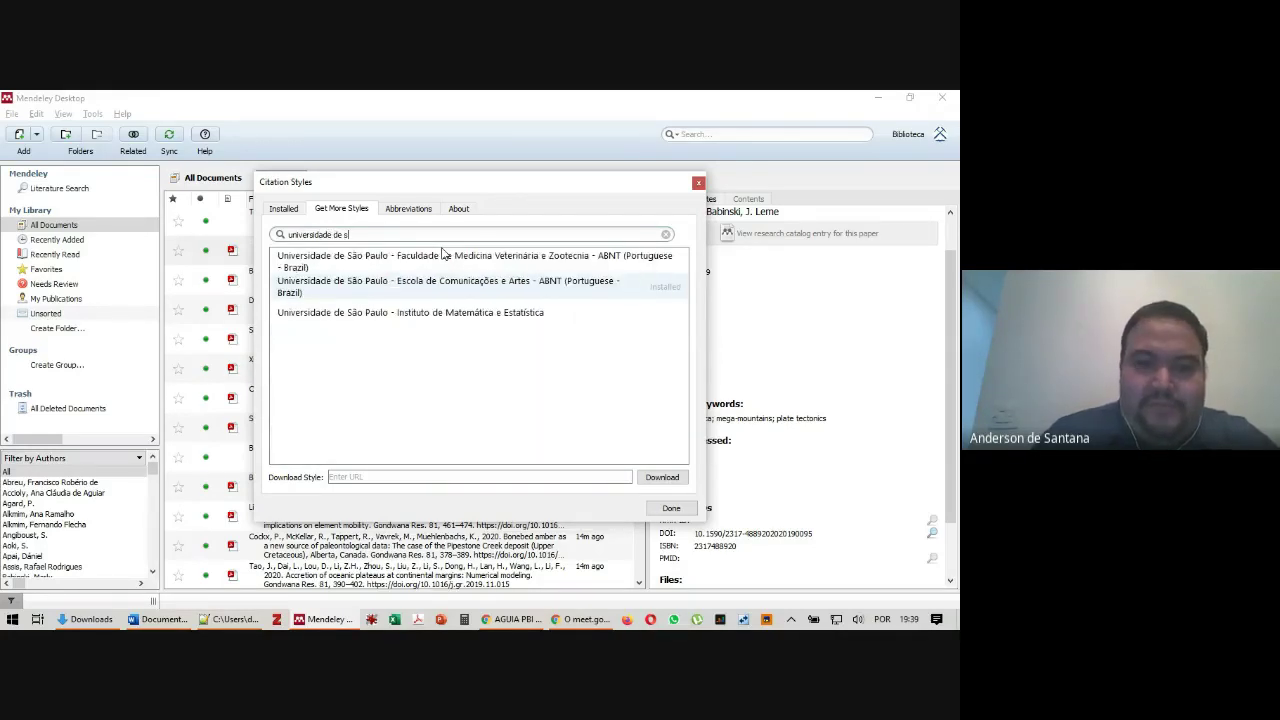
left_click(418, 295)
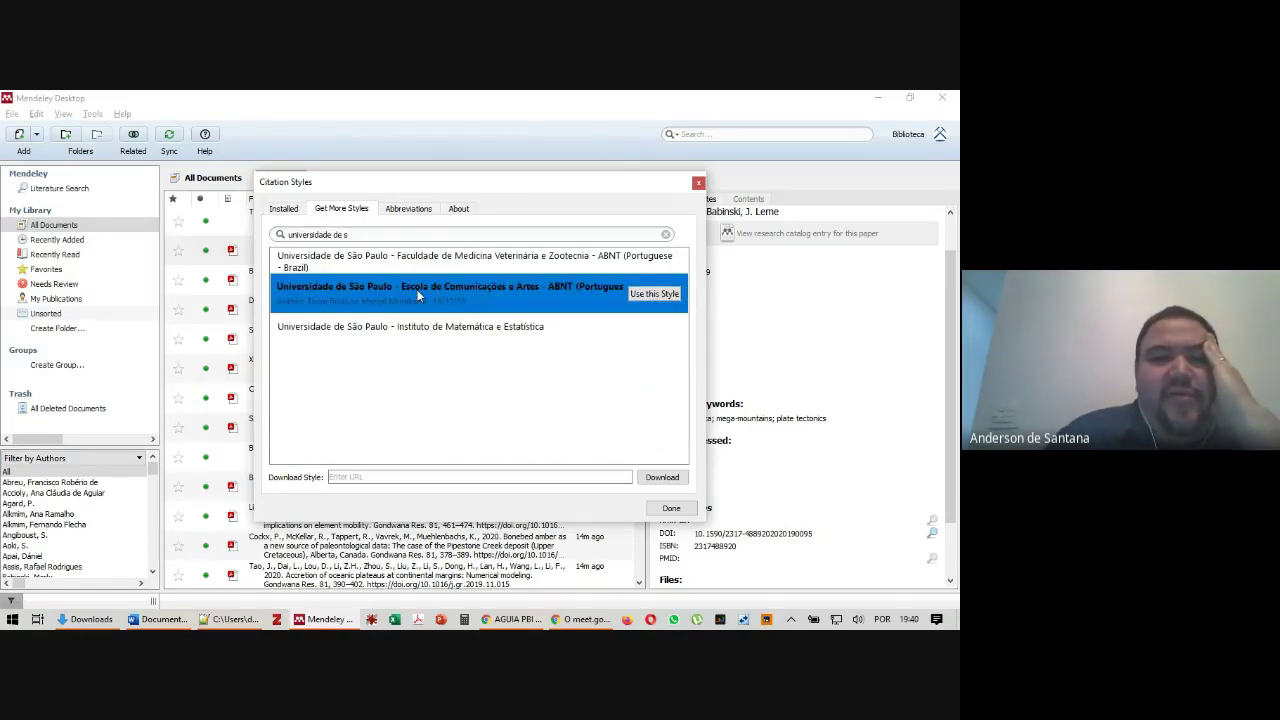
left_click(655, 294)
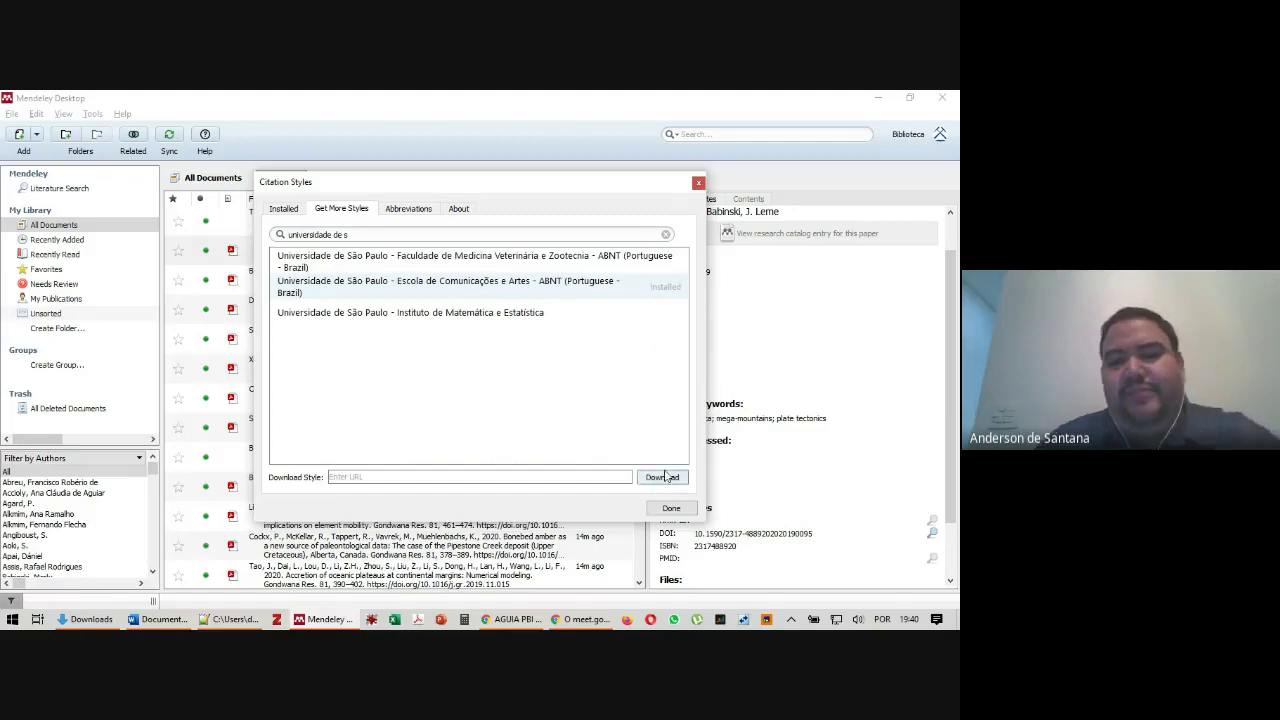
left_click(698, 183)
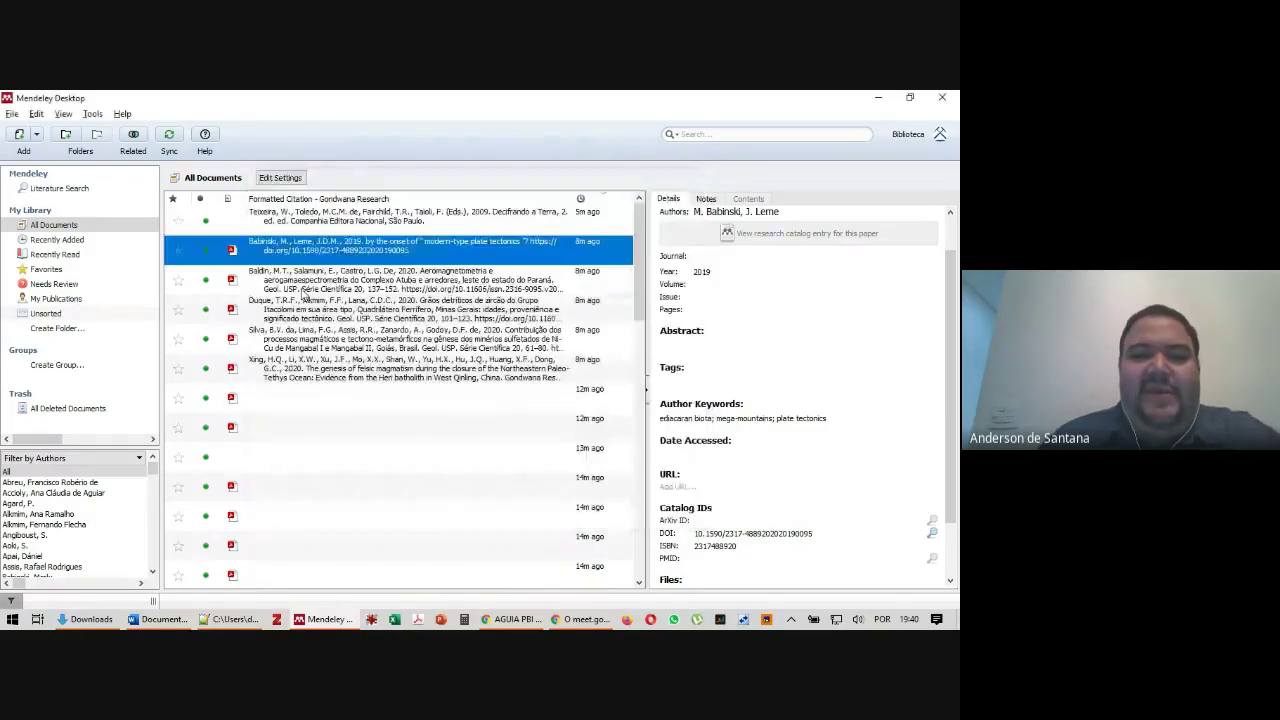
Apply the installed Universidade de São Paulo ECA ABNT style to the library
left_click(362, 226)
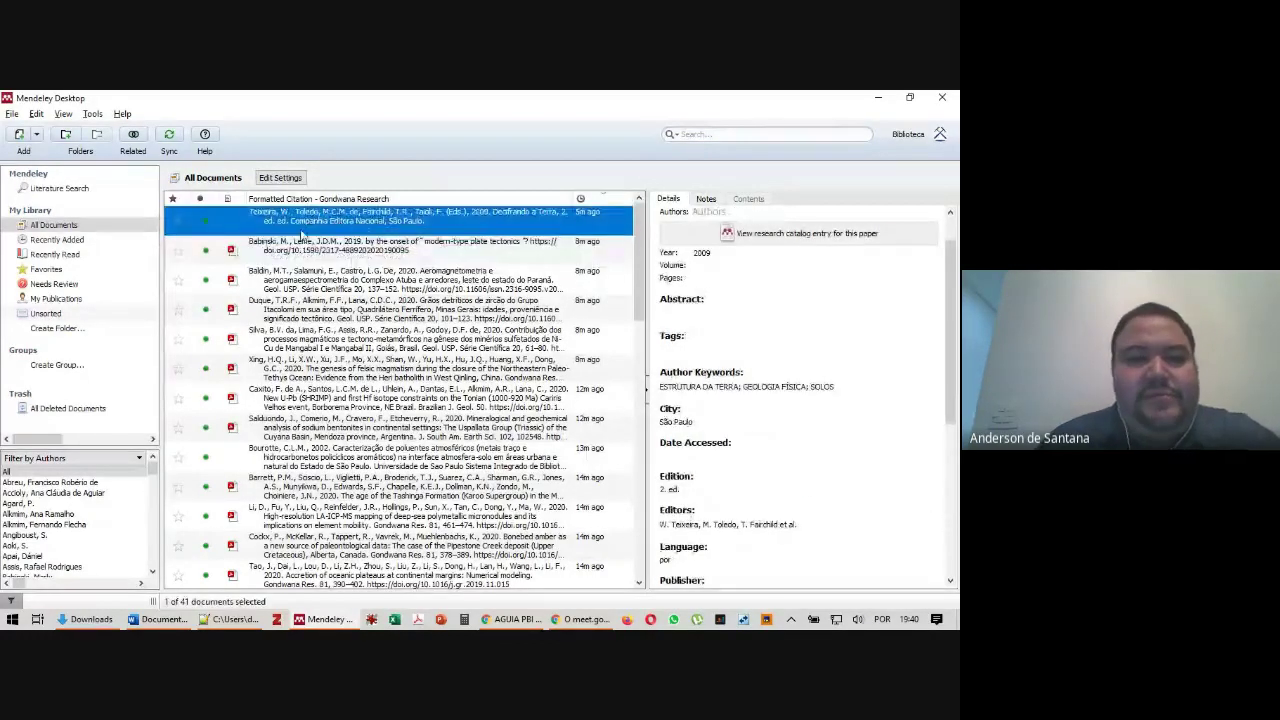
left_click(63, 113)
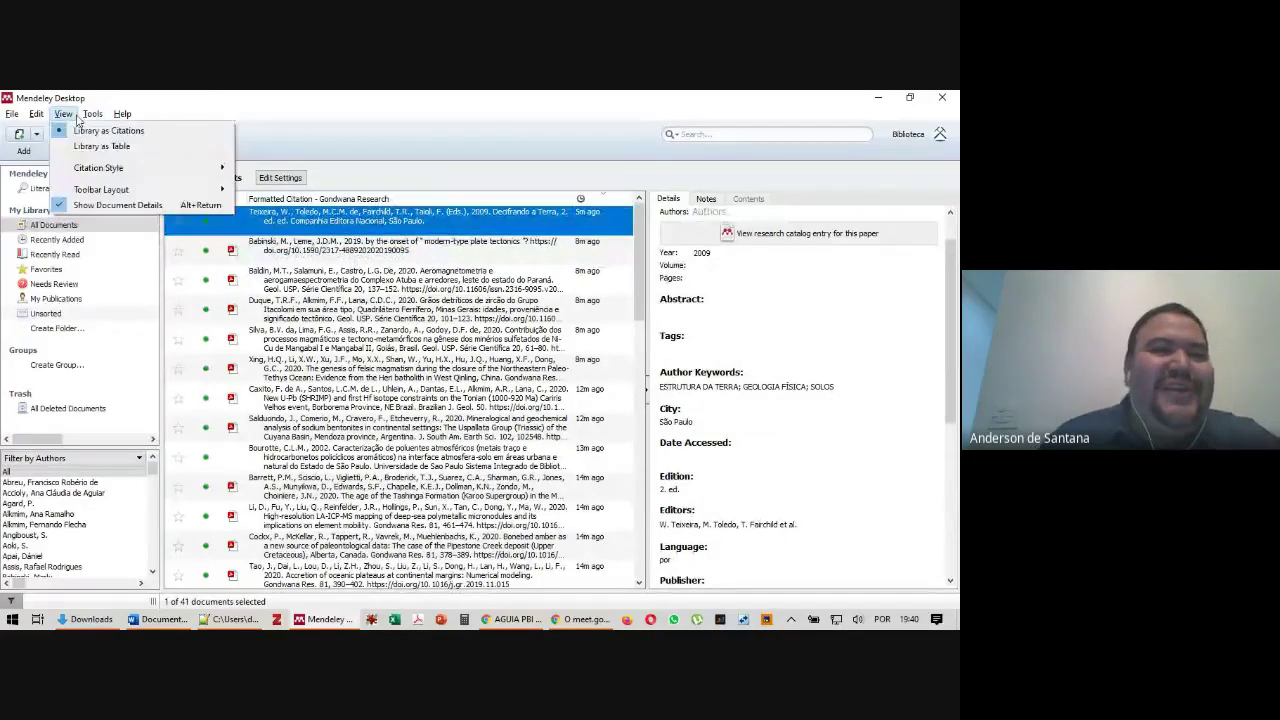
mouse_move(150, 167)
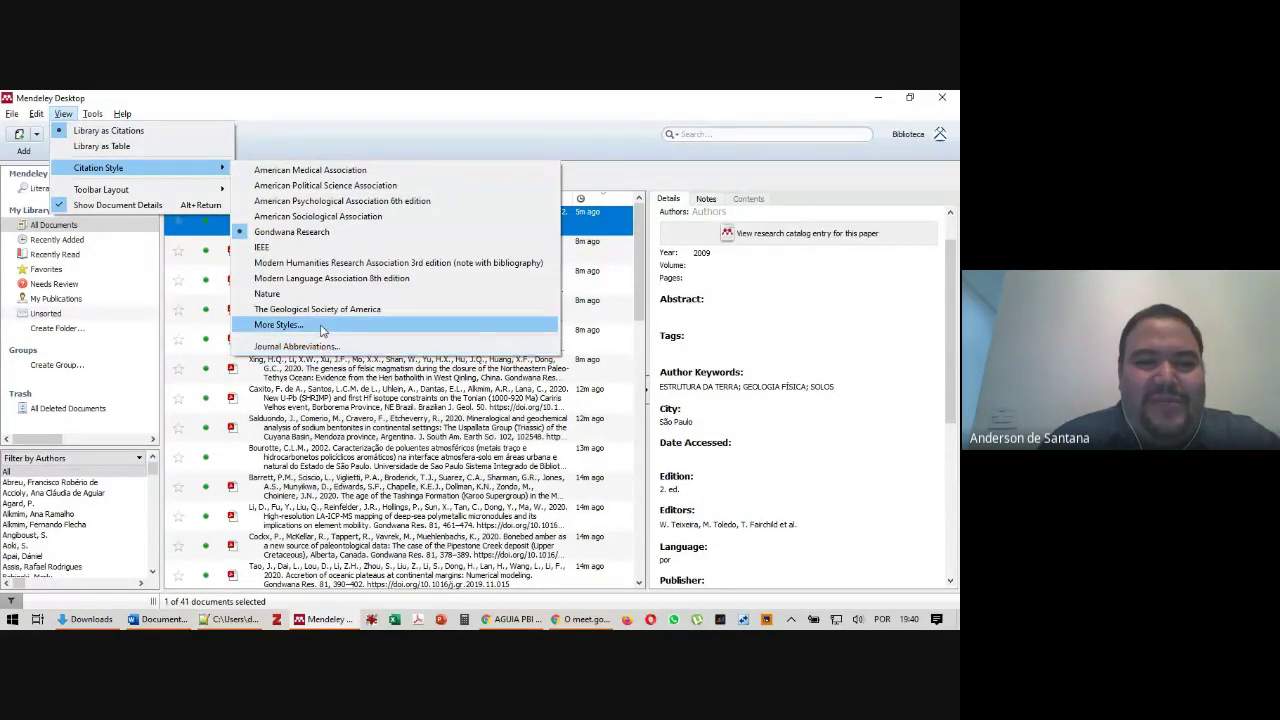
left_click(280, 325)
scroll(452, 372, "down", 5)
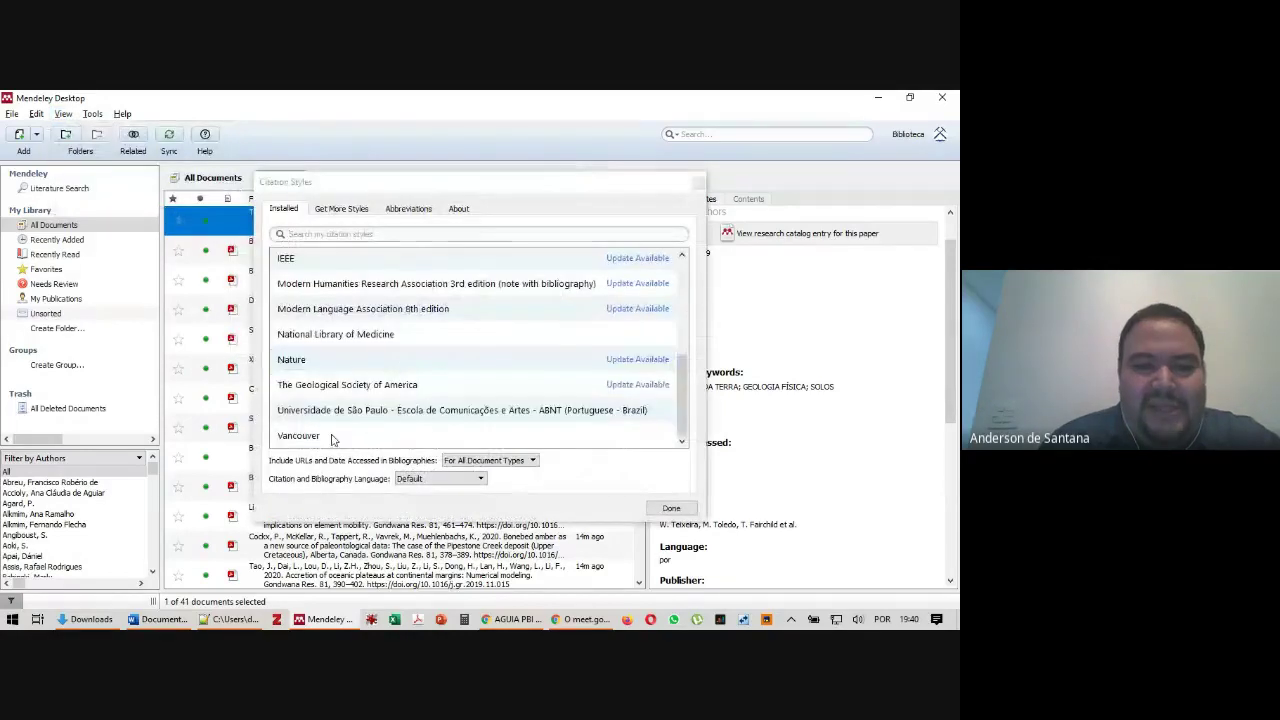
left_click(600, 418)
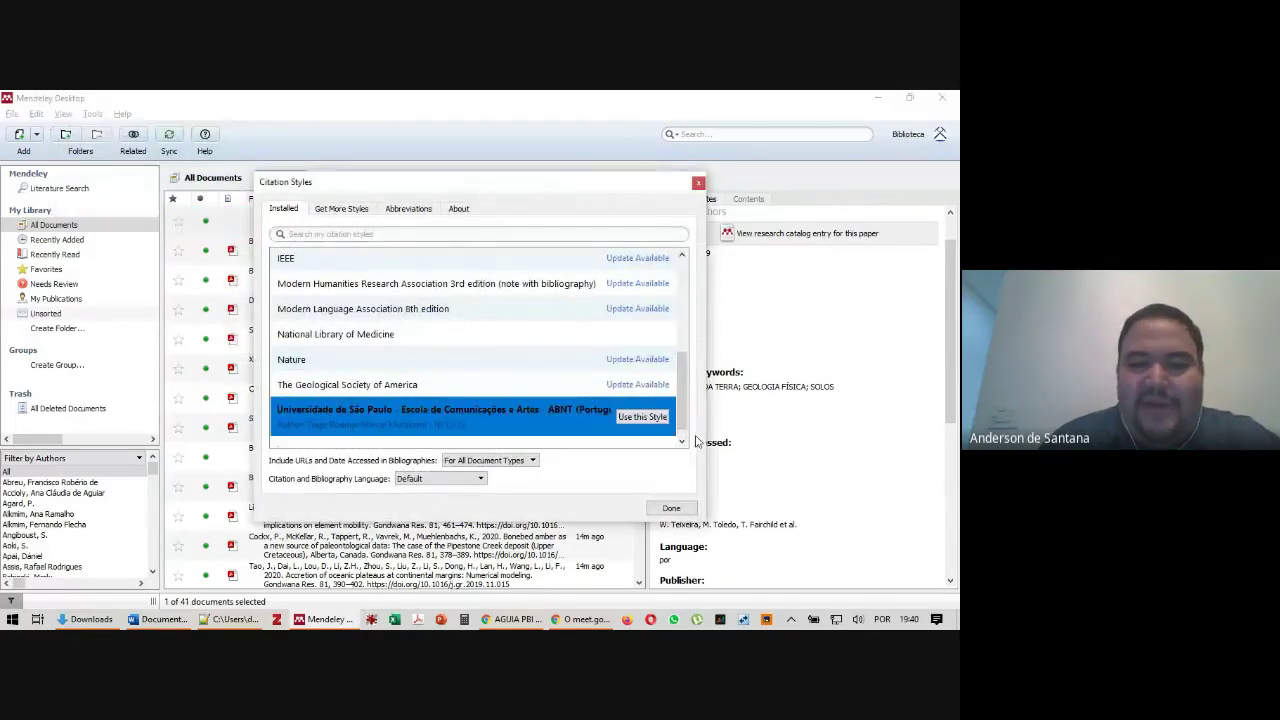
left_click(630, 414)
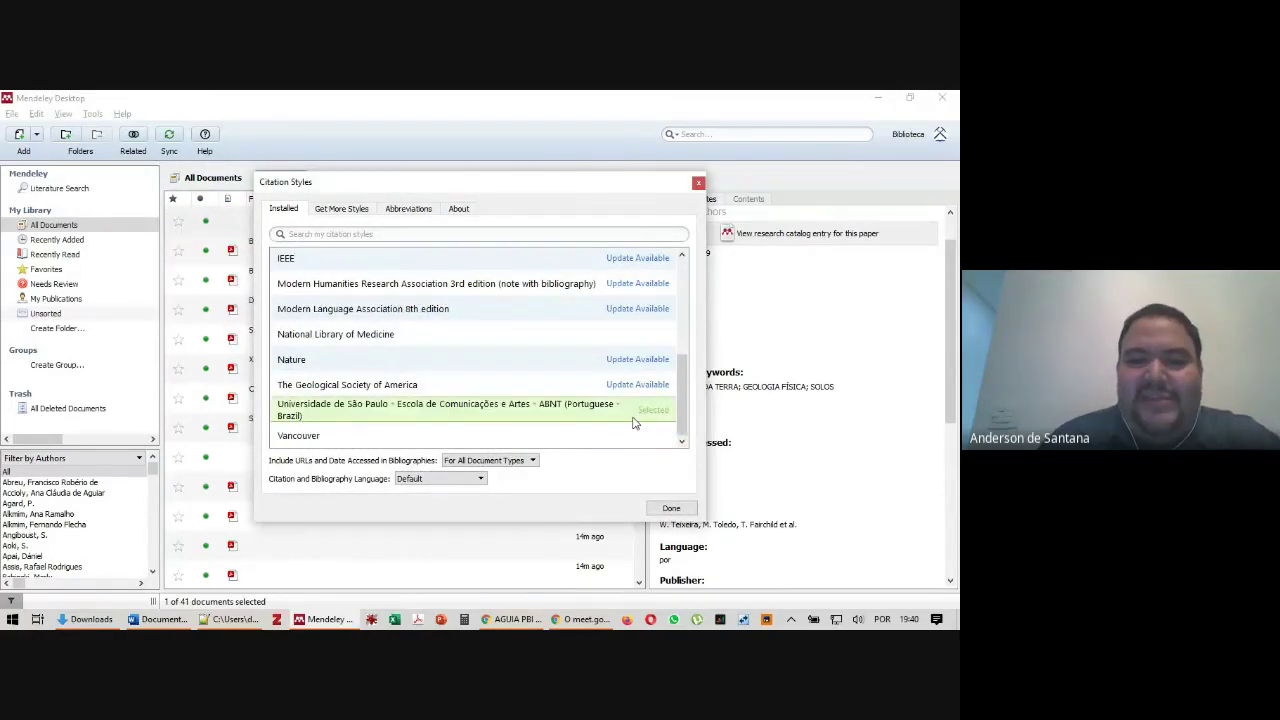
left_click(698, 182)
Review the TEIXEIRA, BABINSKI, XING and CAXITO citations, then switch to the browser
left_click(338, 222)
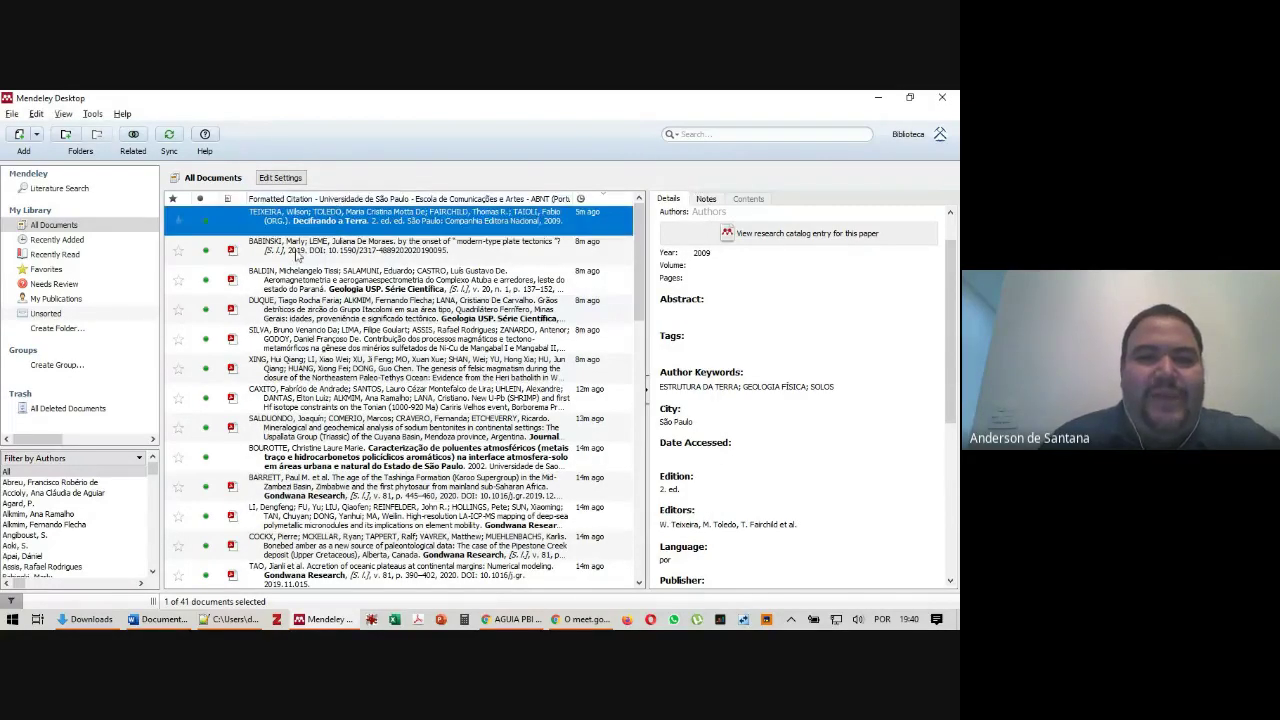
left_click(292, 252)
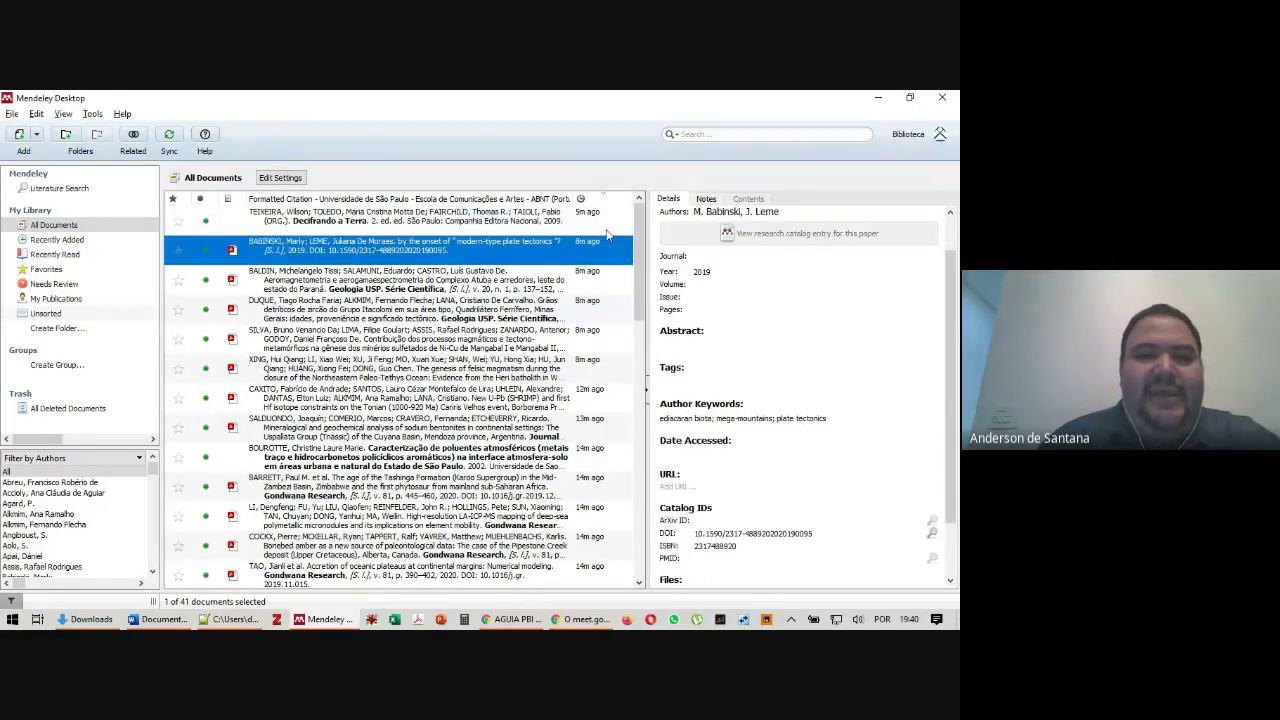
key("Up")
key("Down")
key("Down")
key("Down")
key("Down")
key("Down")
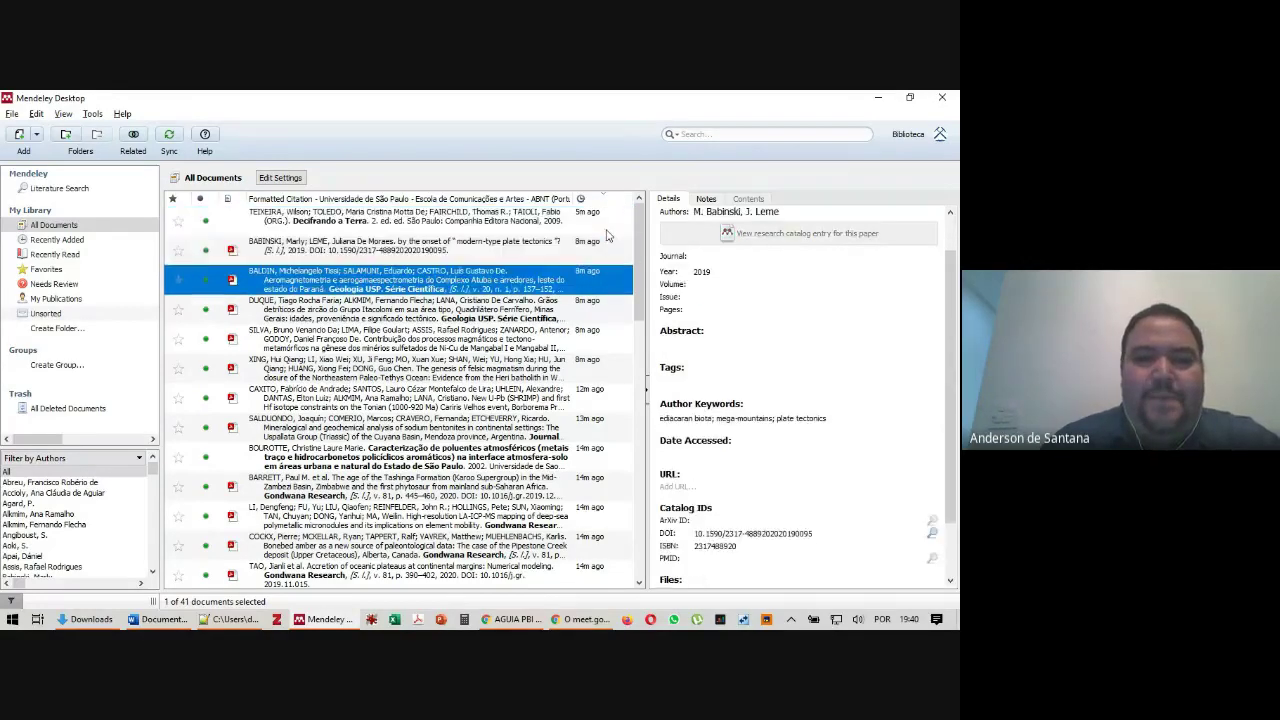
key("Down")
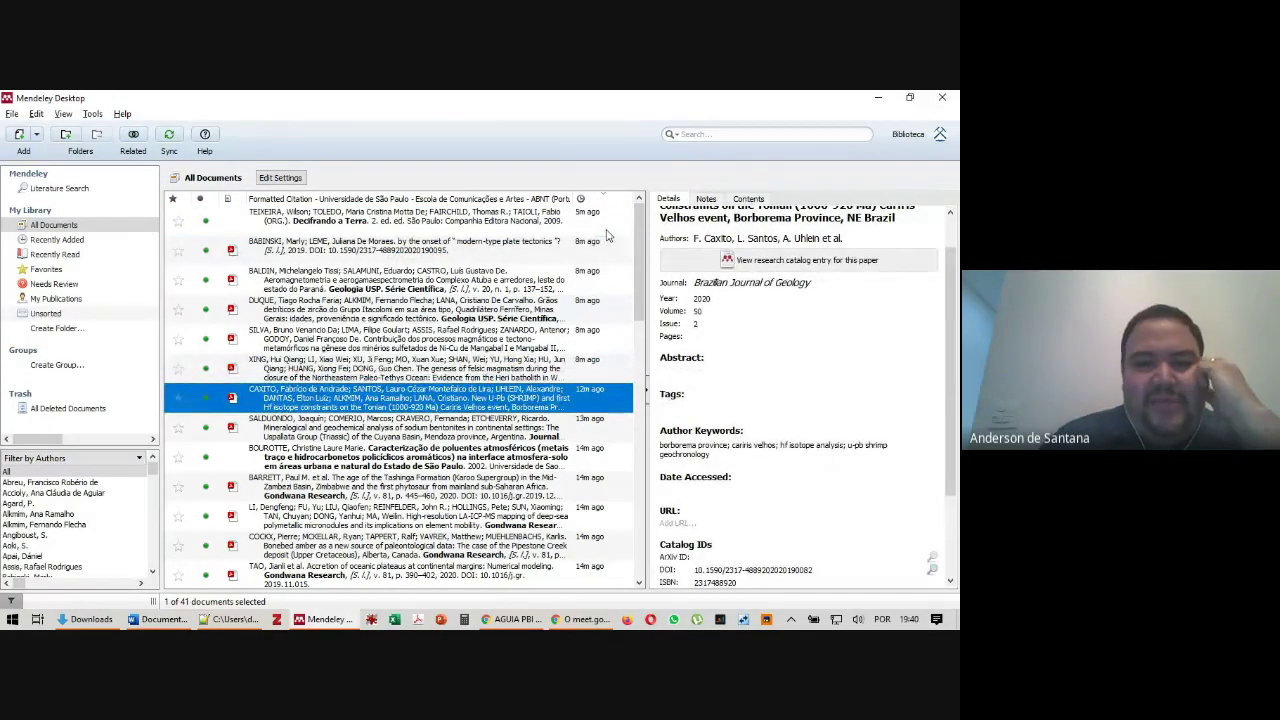
key("Up")
key("Up")
key("Up")
key("Up")
key("Up")
key("Up")
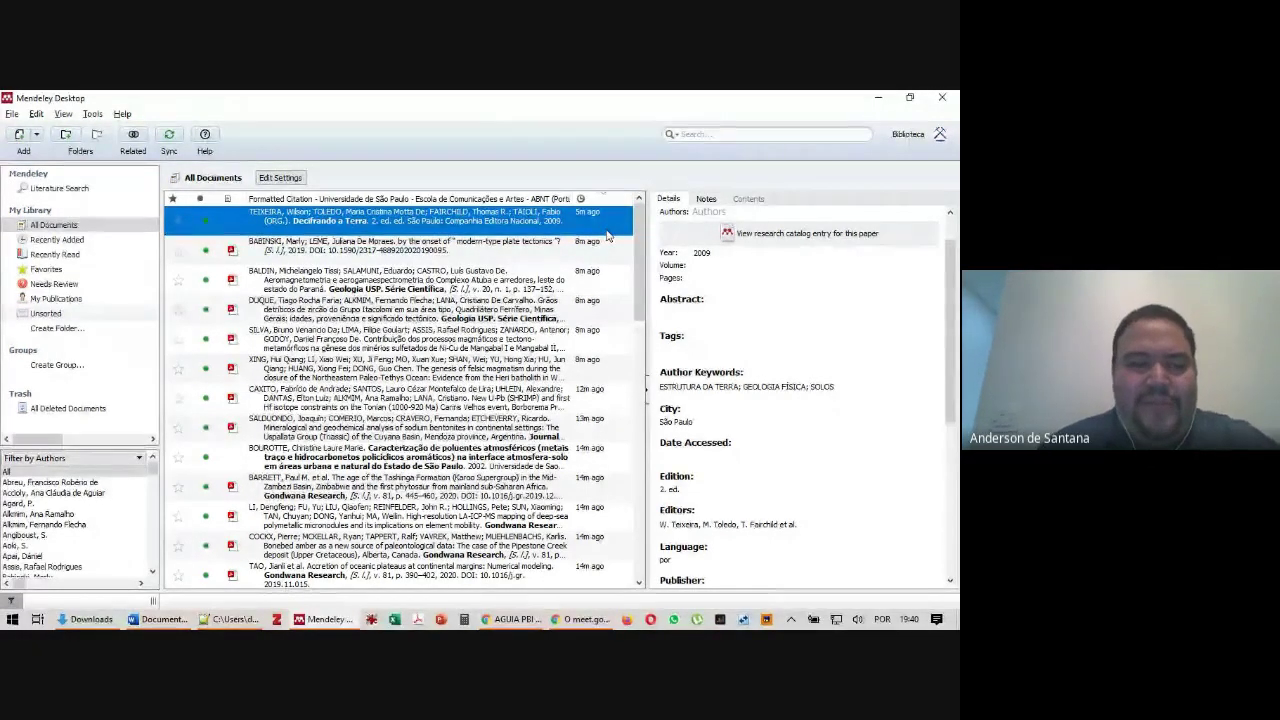
key("alt+Tab")
key("alt+Tab")
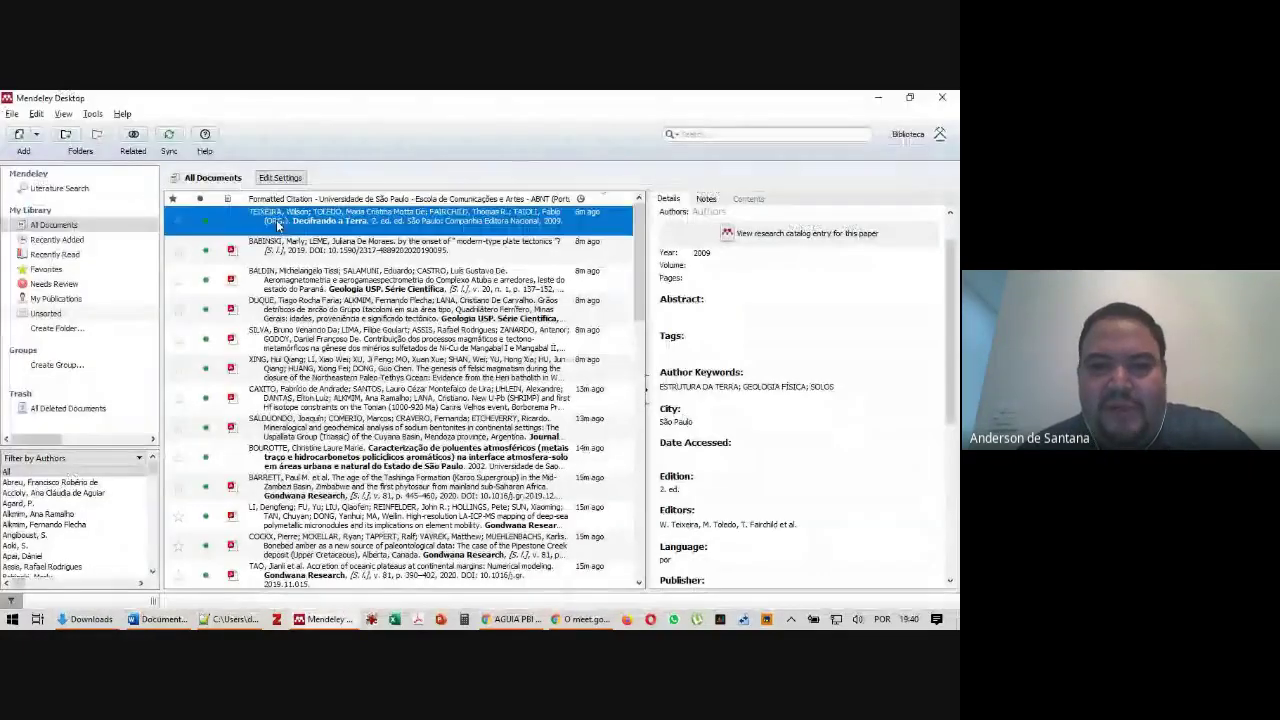
key("alt+Tab")
key("alt+Tab")
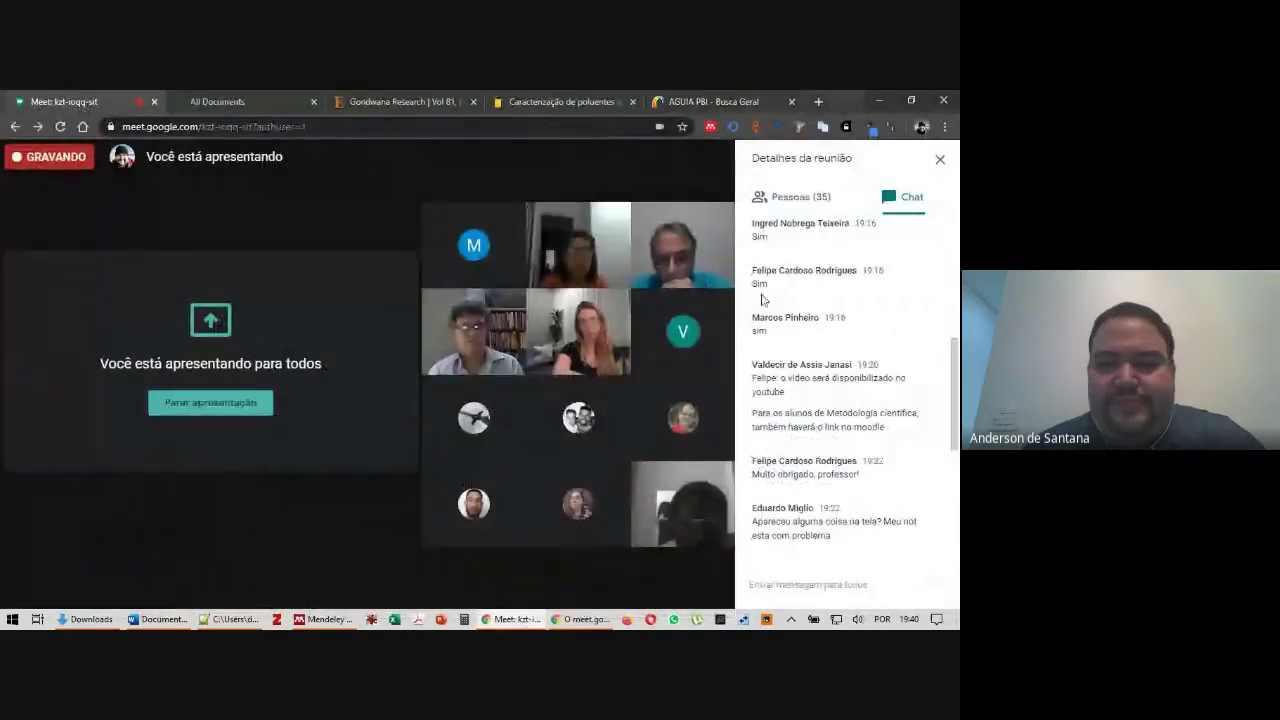
Read the latest questions in the Meet chat, then return to Mendeley Desktop
left_click(64, 101)
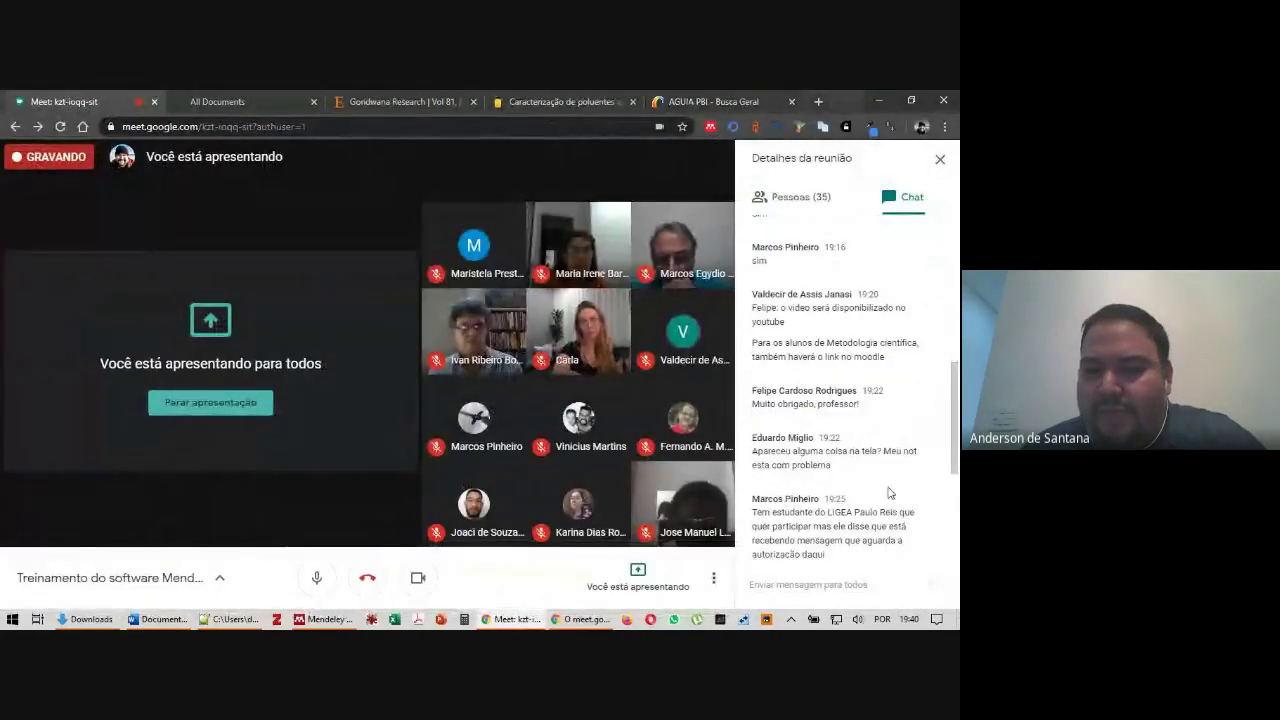
scroll(850, 460, "down", 3)
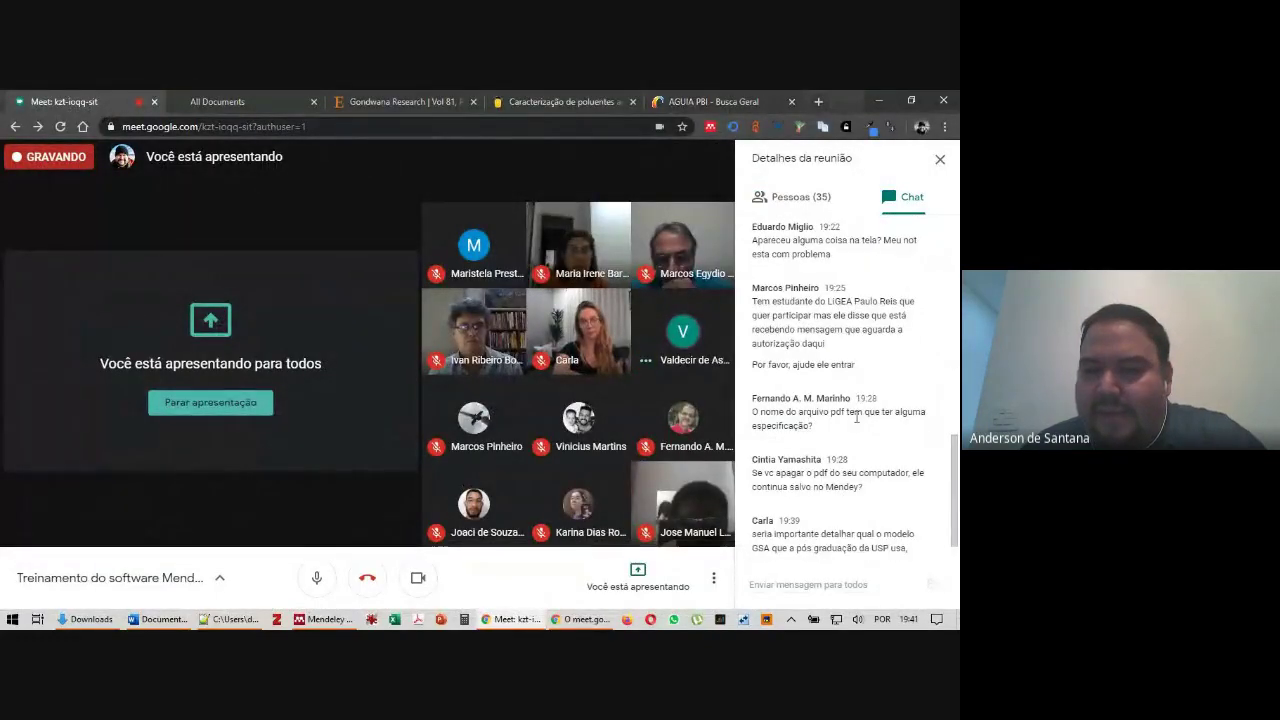
scroll(860, 425, "down", 1)
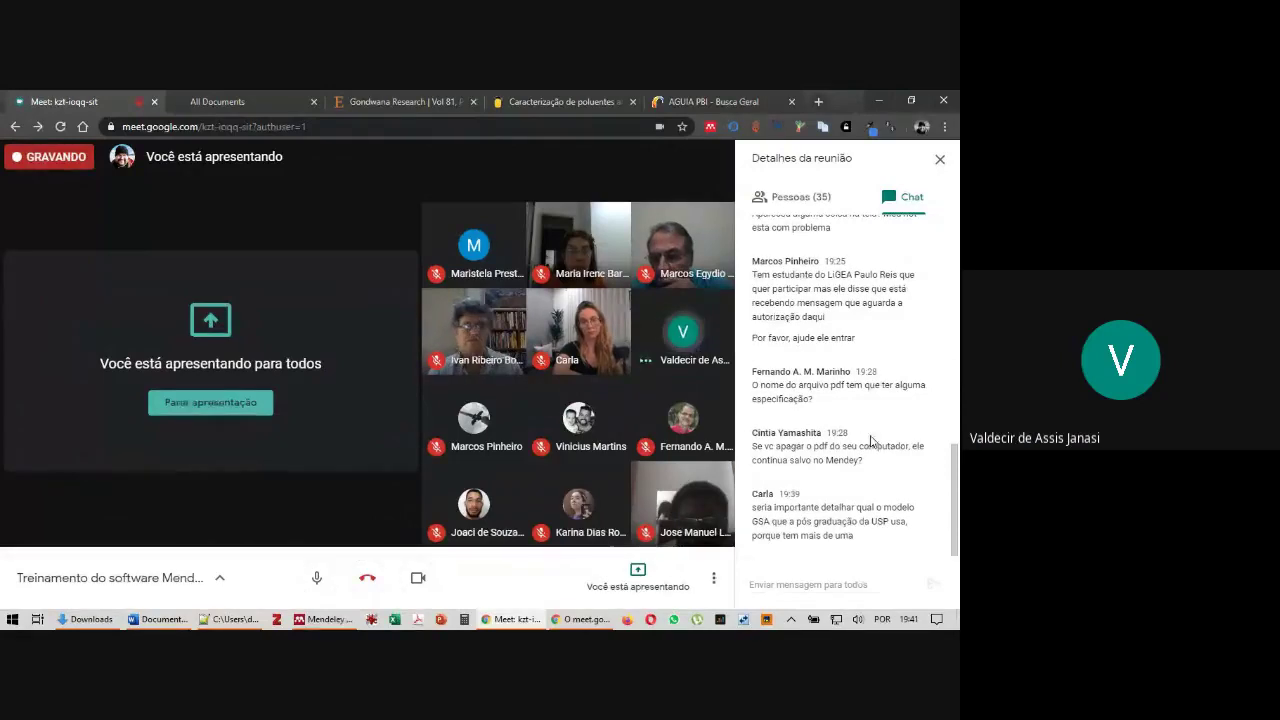
left_click_drag(953, 463, 955, 478)
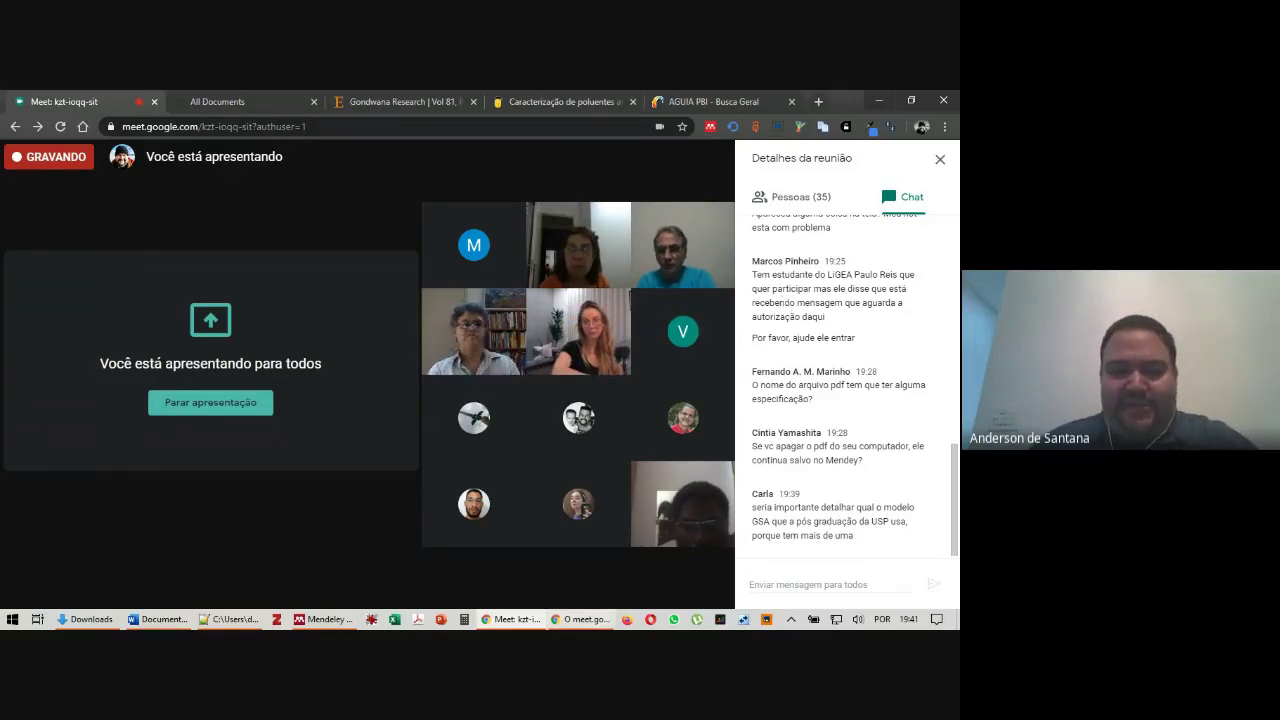
mouse_move(411, 579)
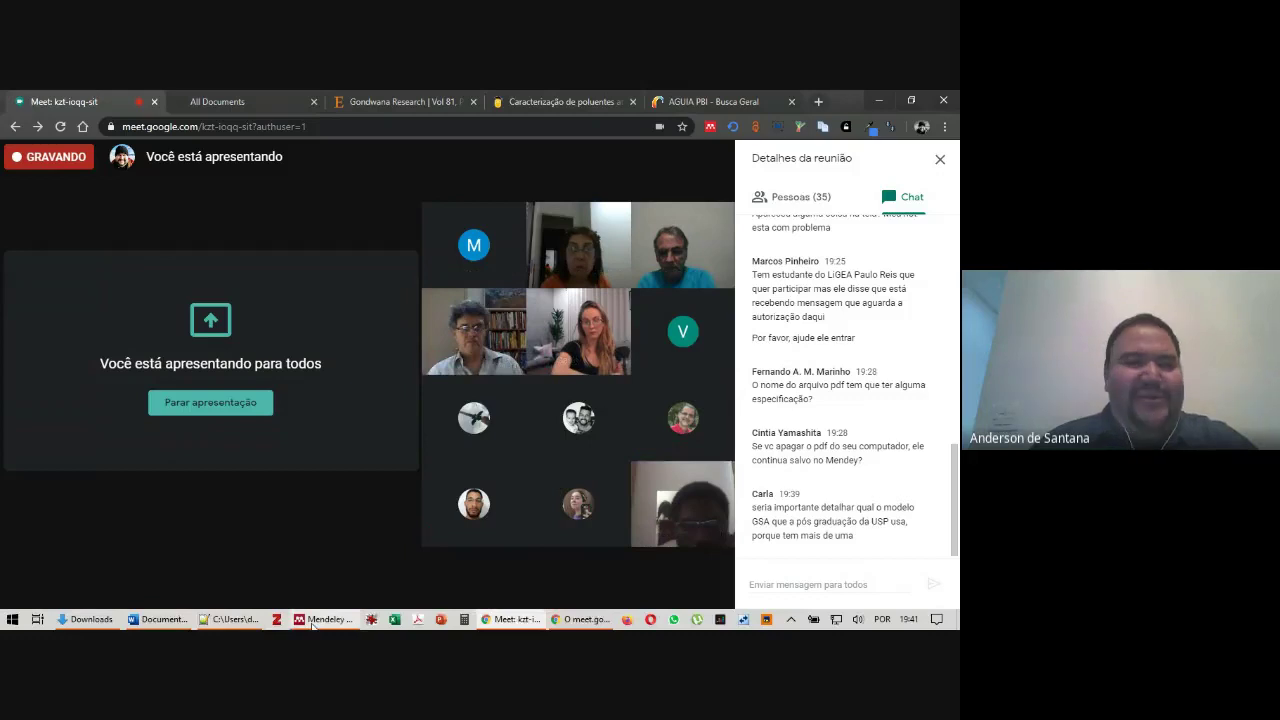
left_click(312, 620)
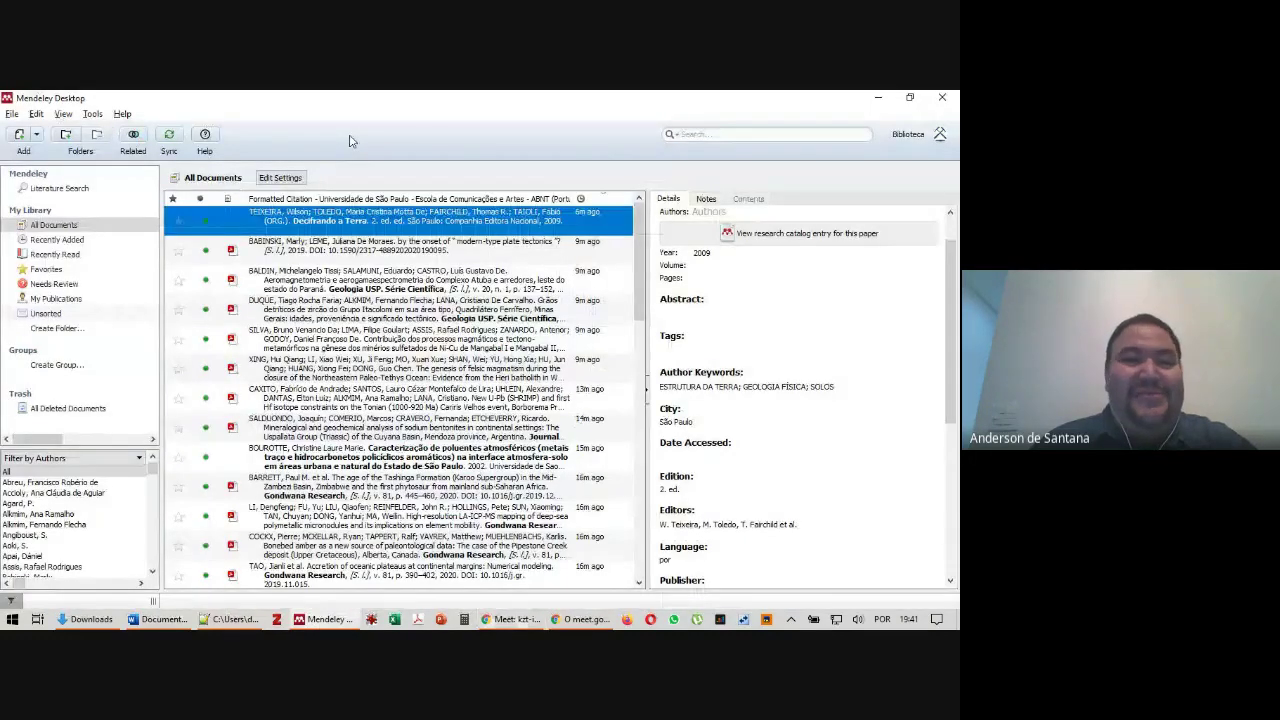
Turn on automatic organizing of PDF files in the File Organizer options
left_click(92, 114)
left_click(114, 210)
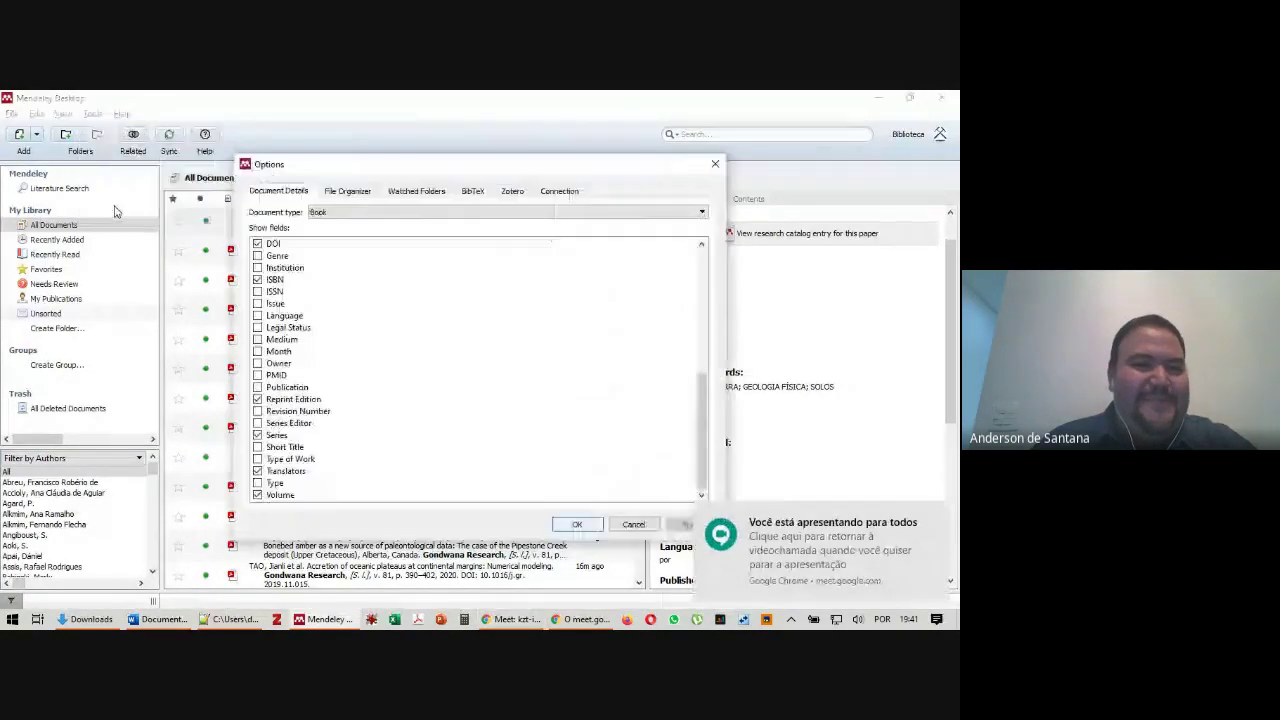
left_click(359, 196)
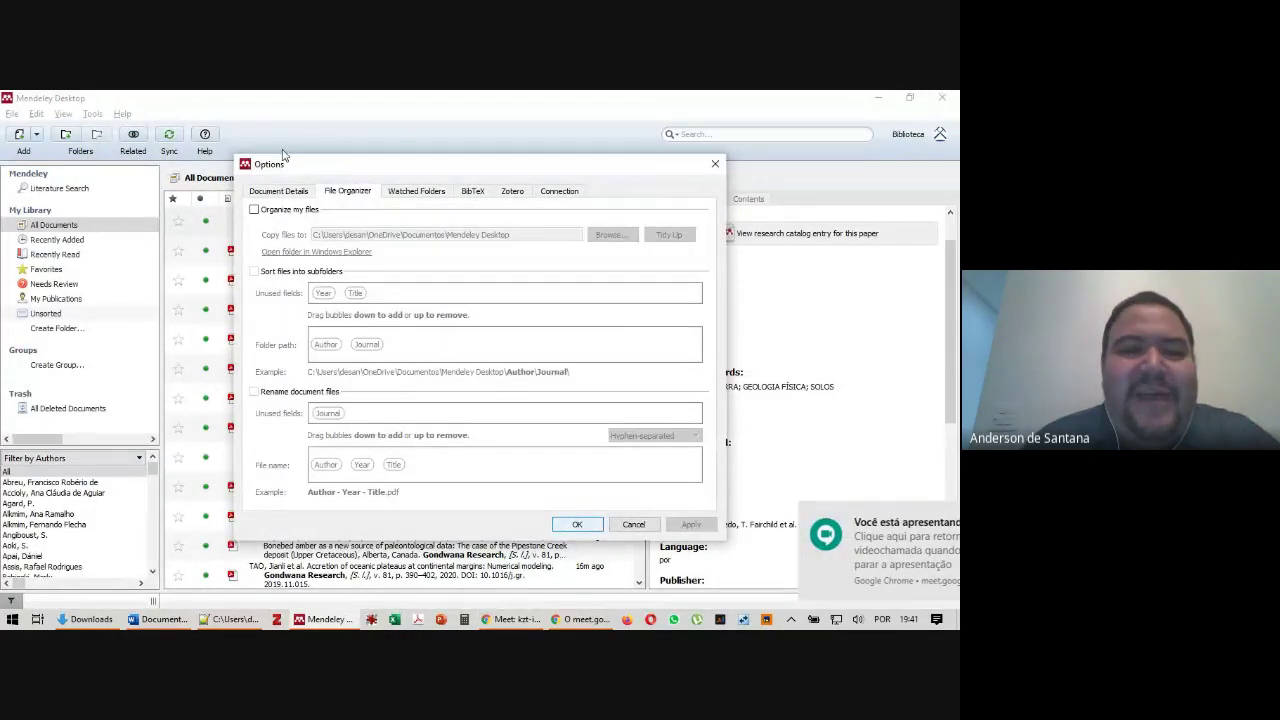
left_click(716, 164)
left_click(92, 113)
left_click(112, 209)
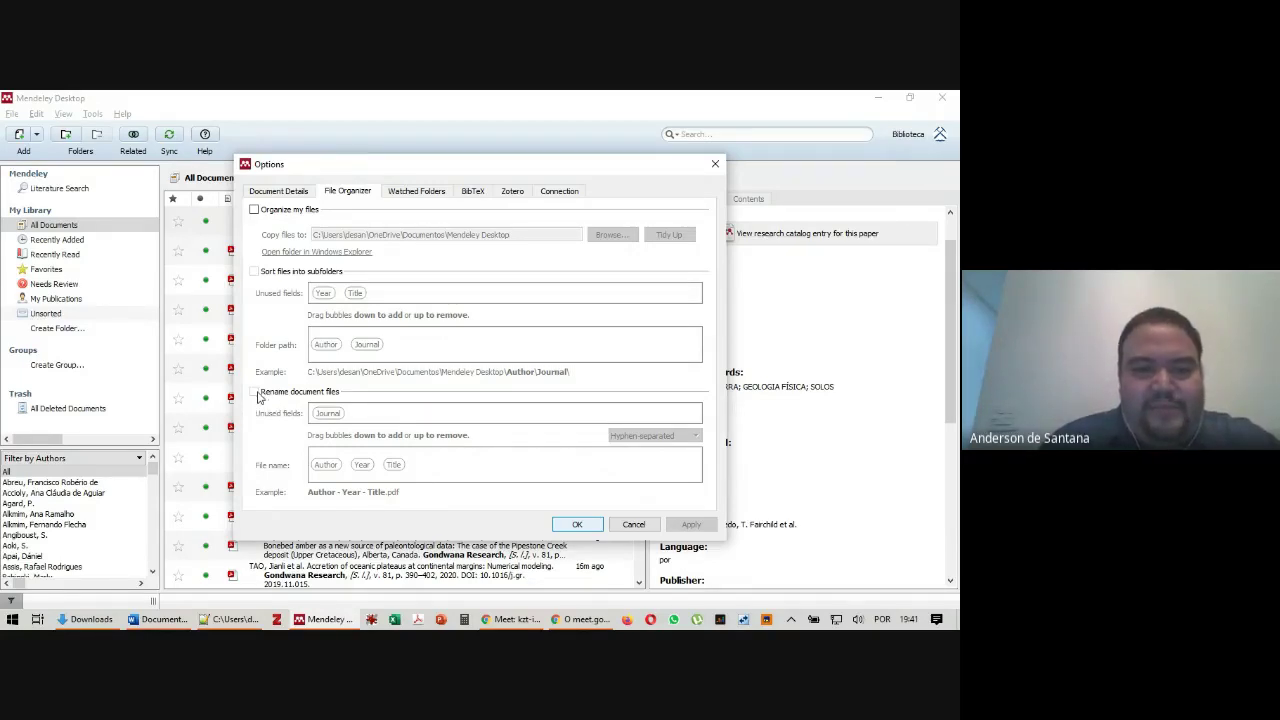
left_click(255, 211)
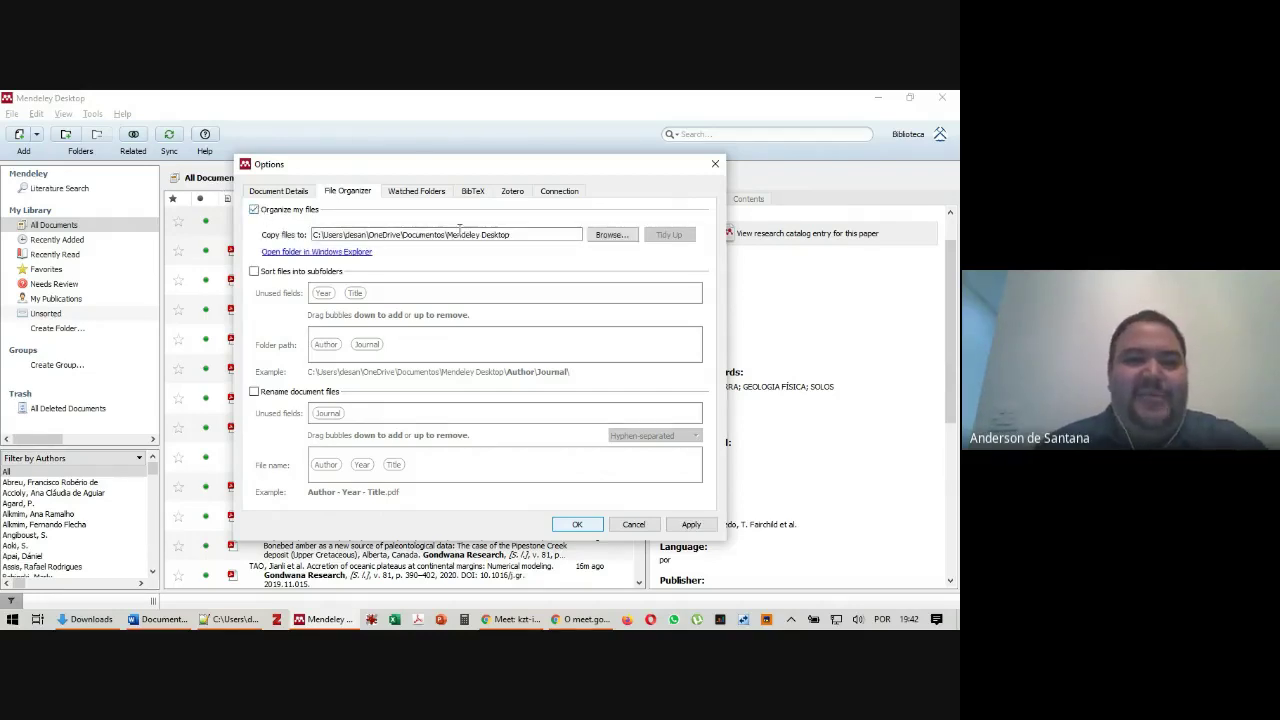
Create a Mendeley folder inside 20200608_Treinamento_Mendeley and choose it as the copy destination
left_click(609, 236)
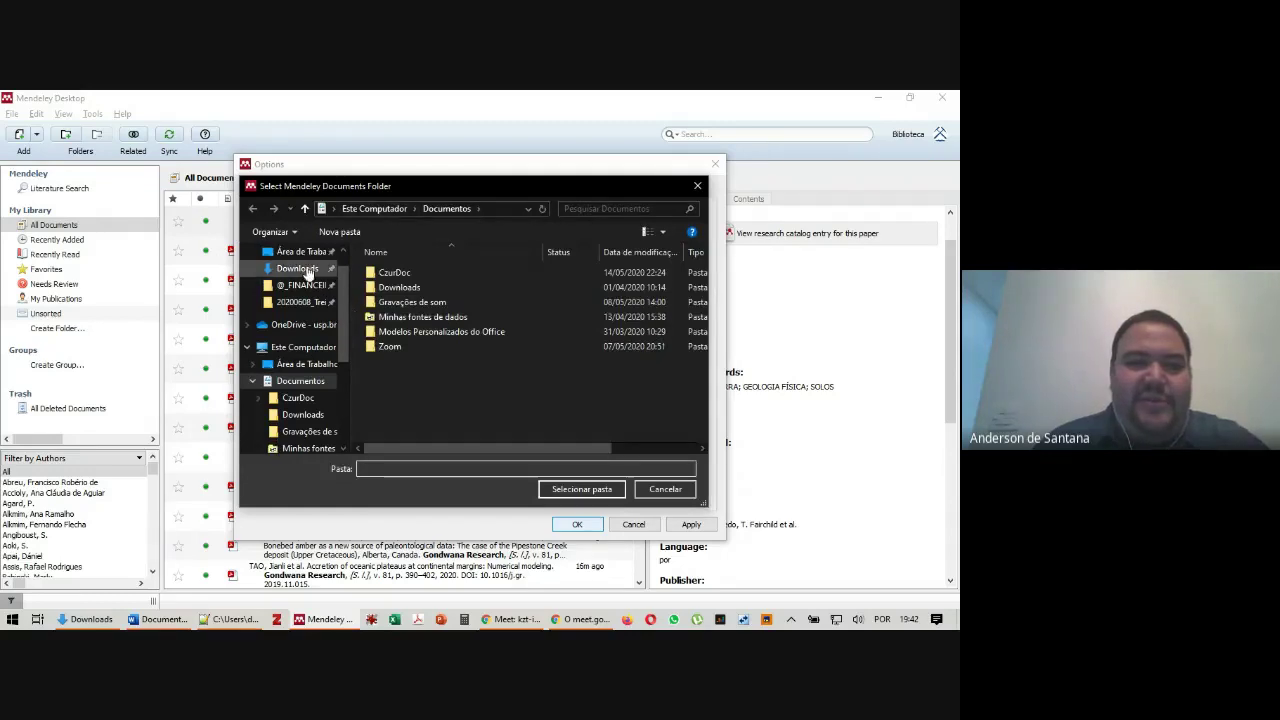
left_click(300, 252)
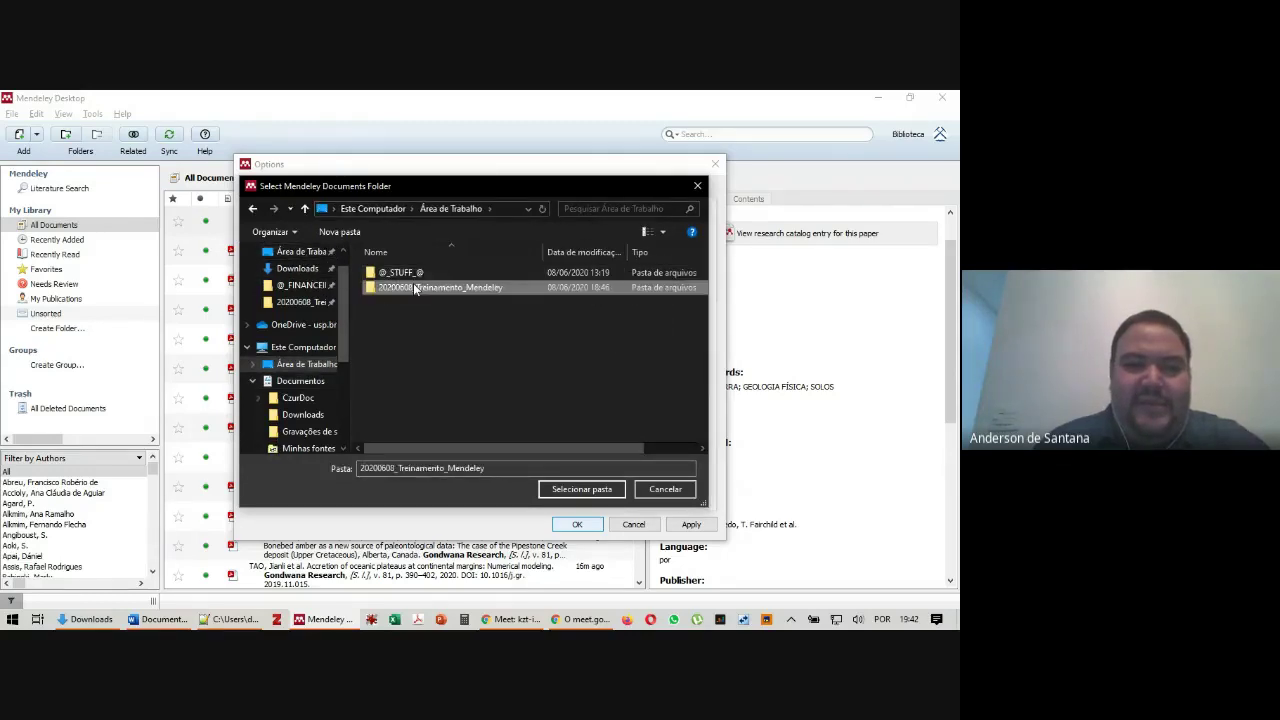
double_click(416, 289)
left_click(339, 231)
type("Mendeley")
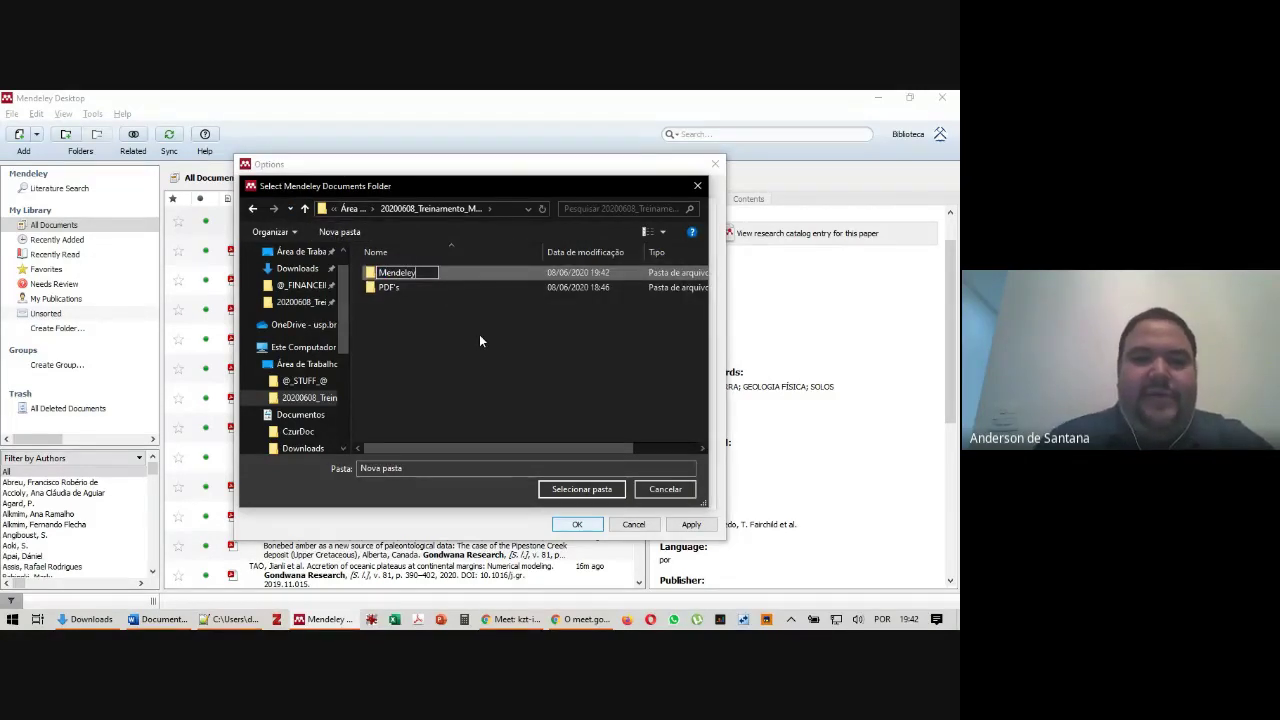
key("Return")
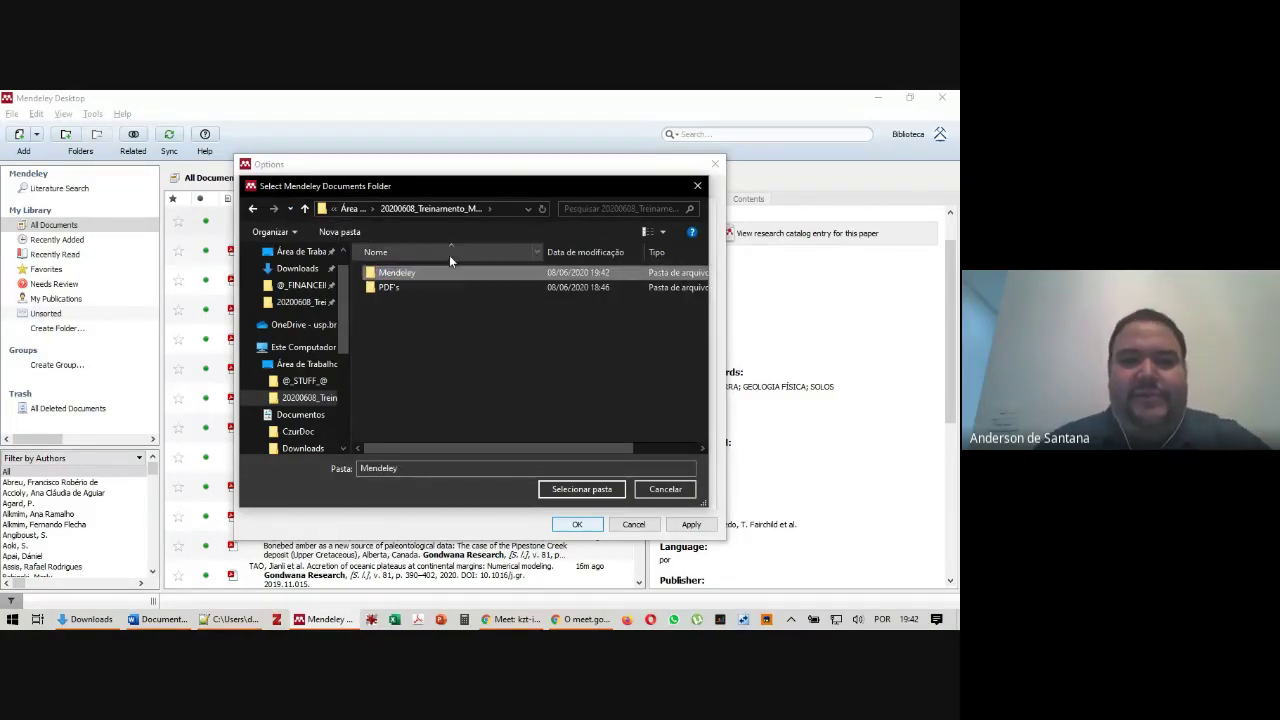
double_click(410, 274)
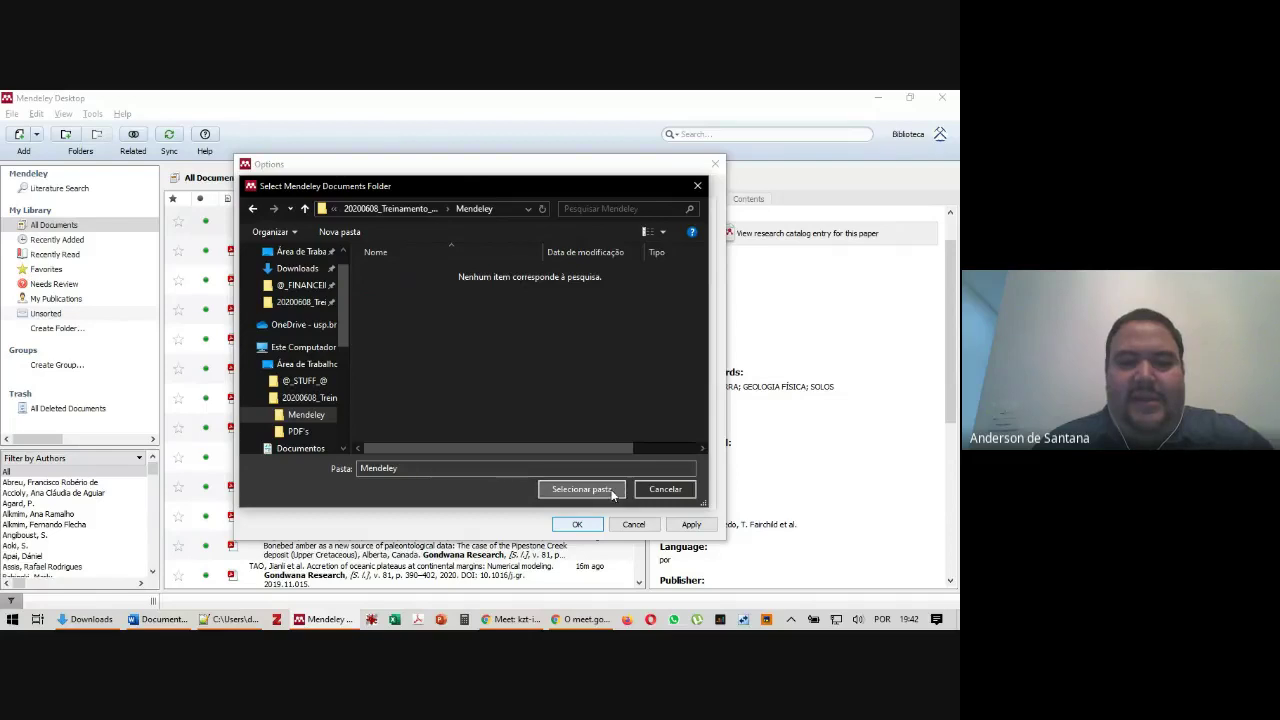
left_click(595, 489)
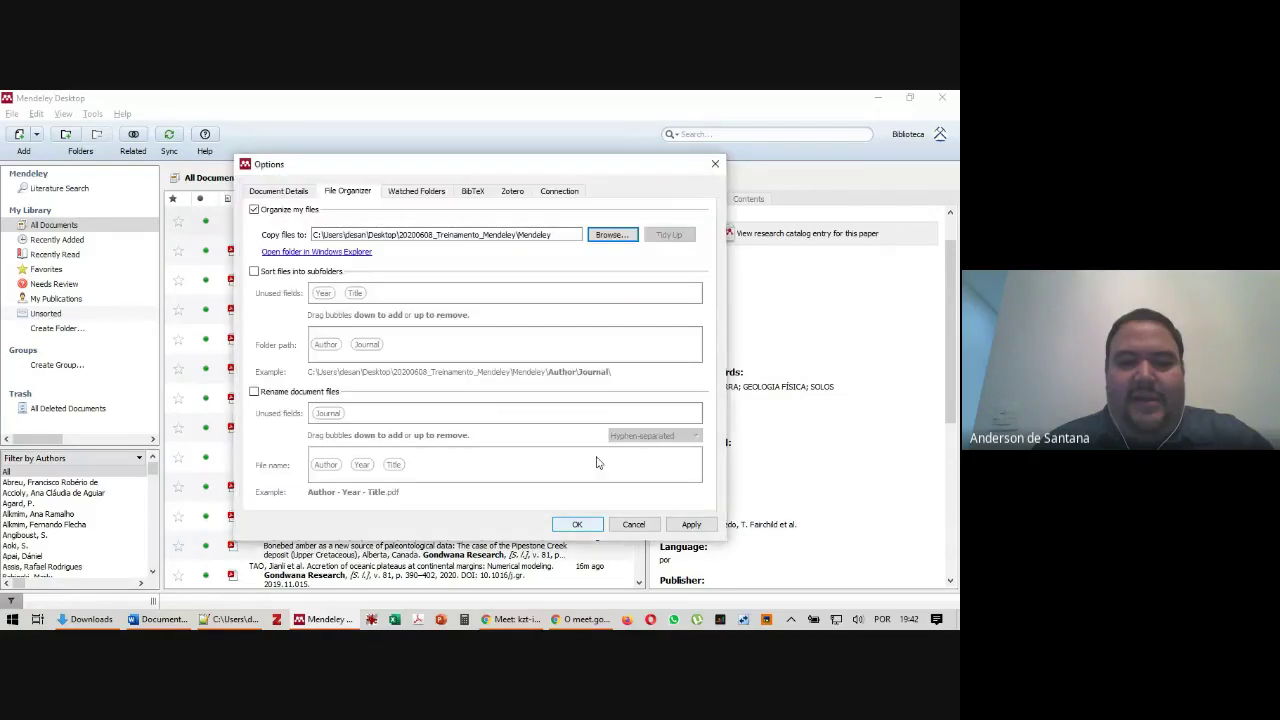
Enable renaming of document files with hyphen-separated names and apply the options
left_click(255, 393)
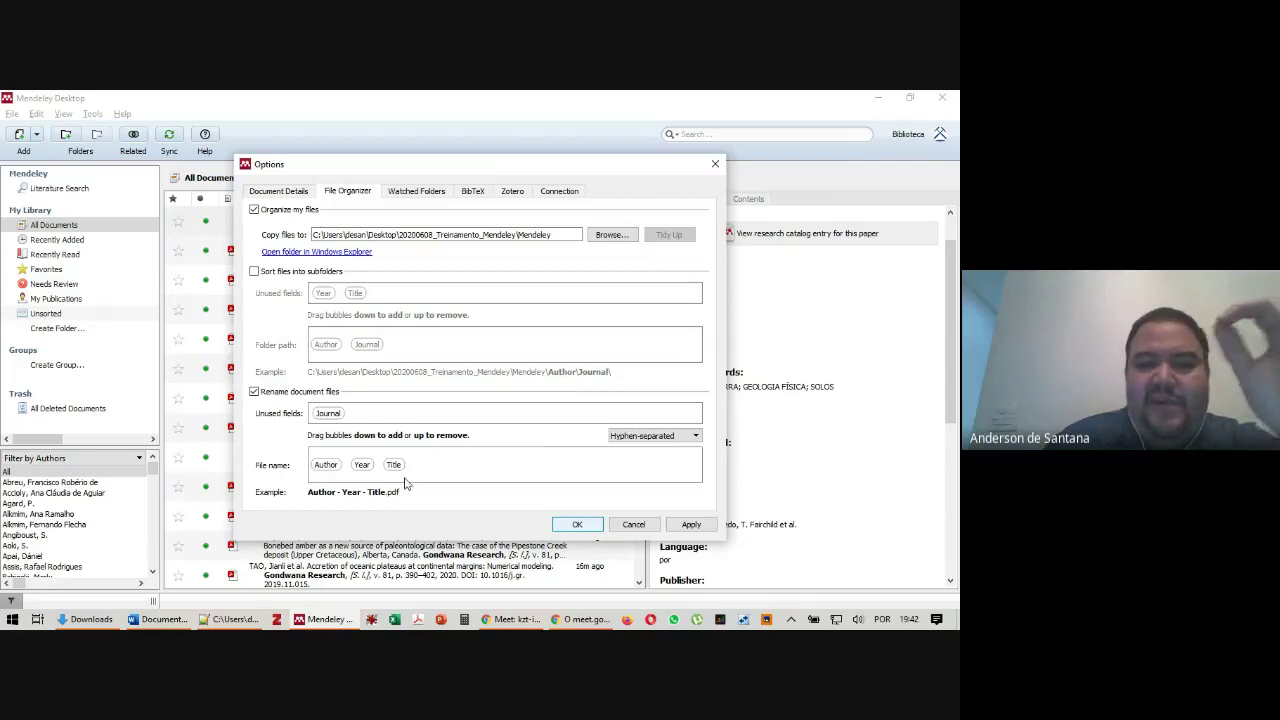
left_click(667, 437)
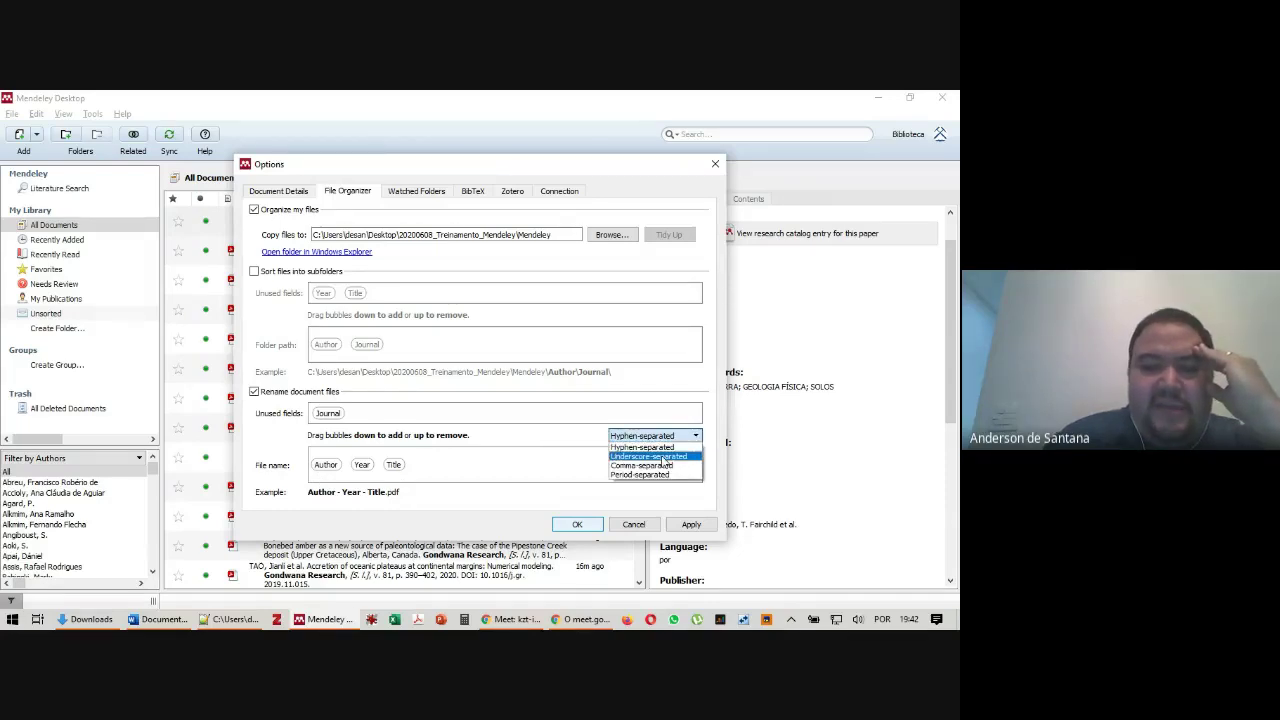
left_click(665, 457)
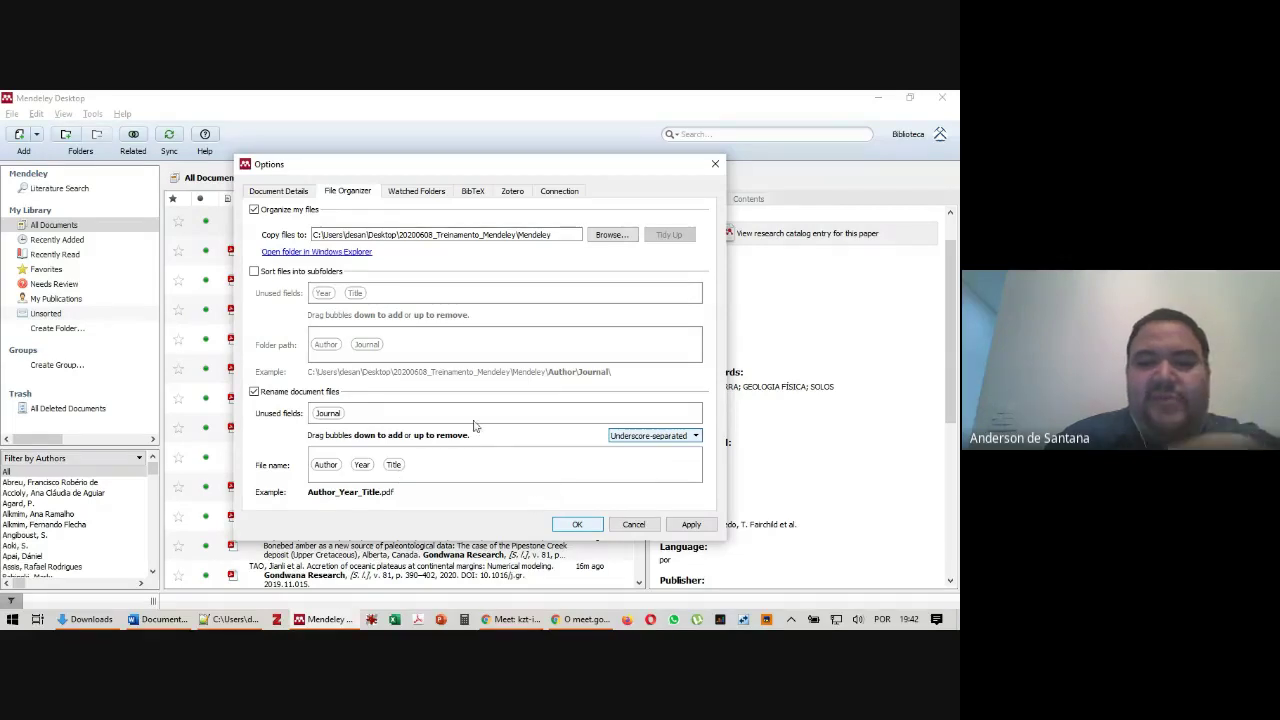
left_click(694, 437)
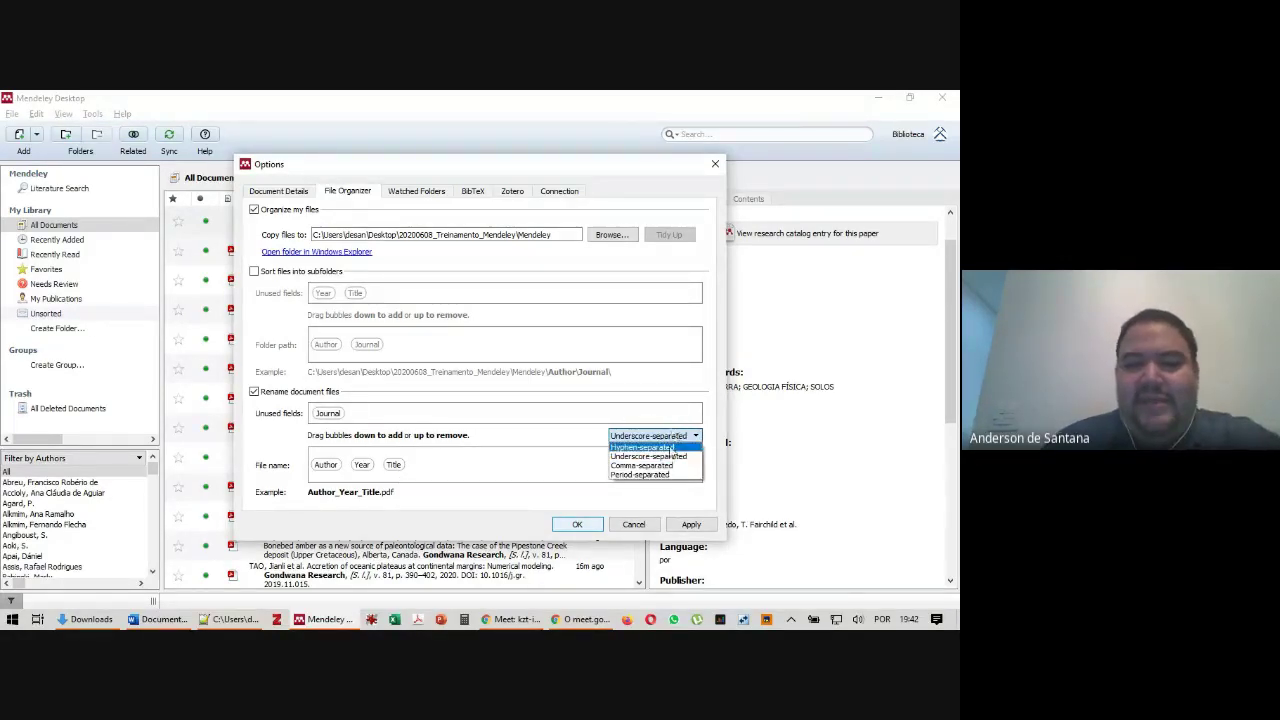
left_click(580, 445)
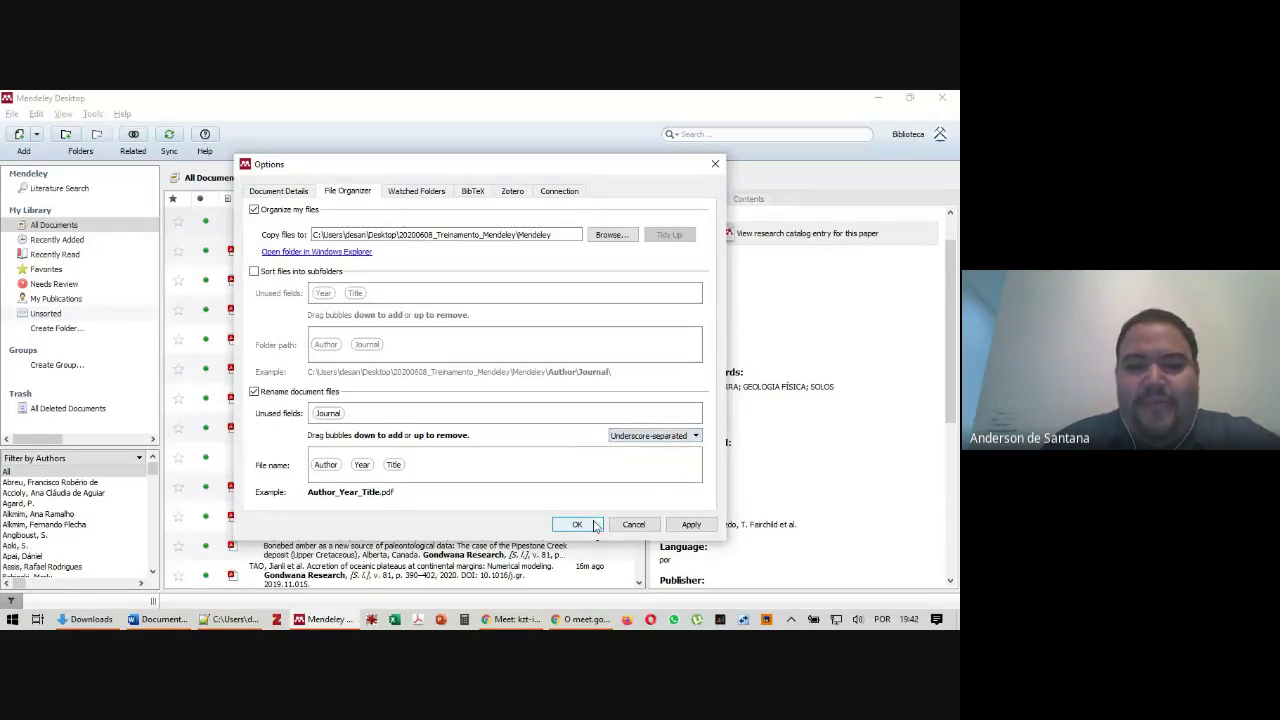
left_click(637, 438)
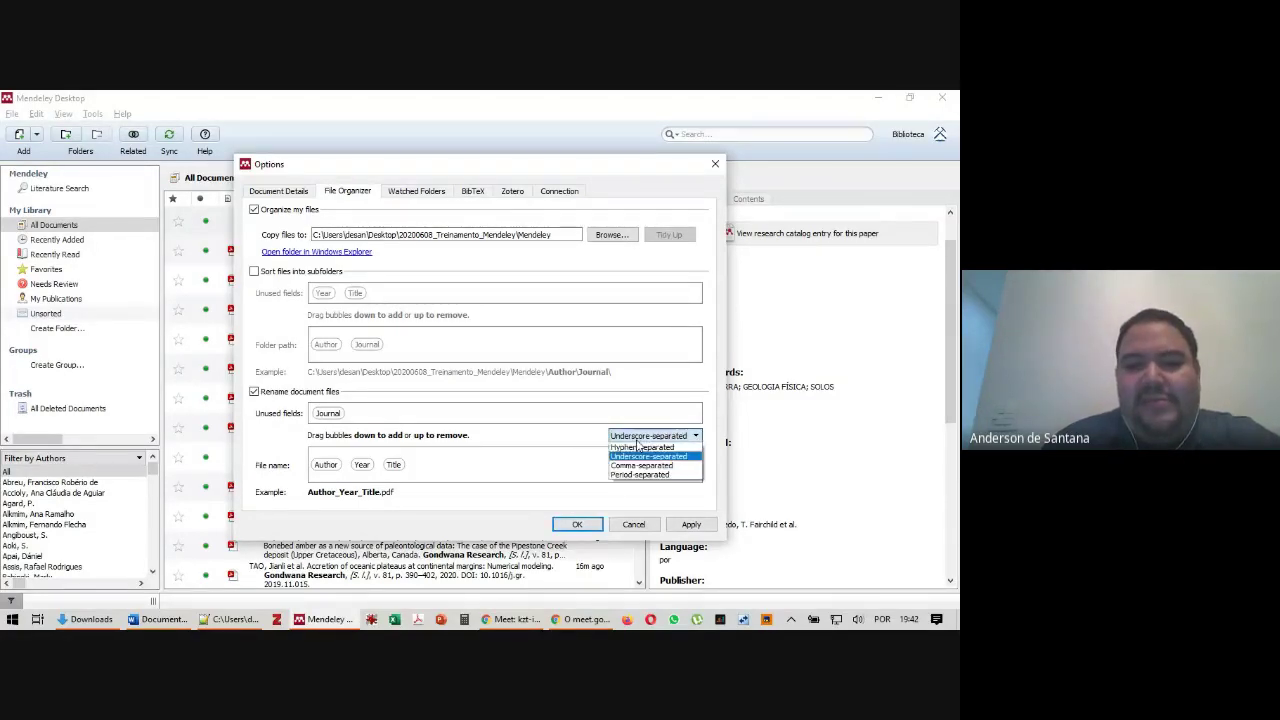
left_click(637, 447)
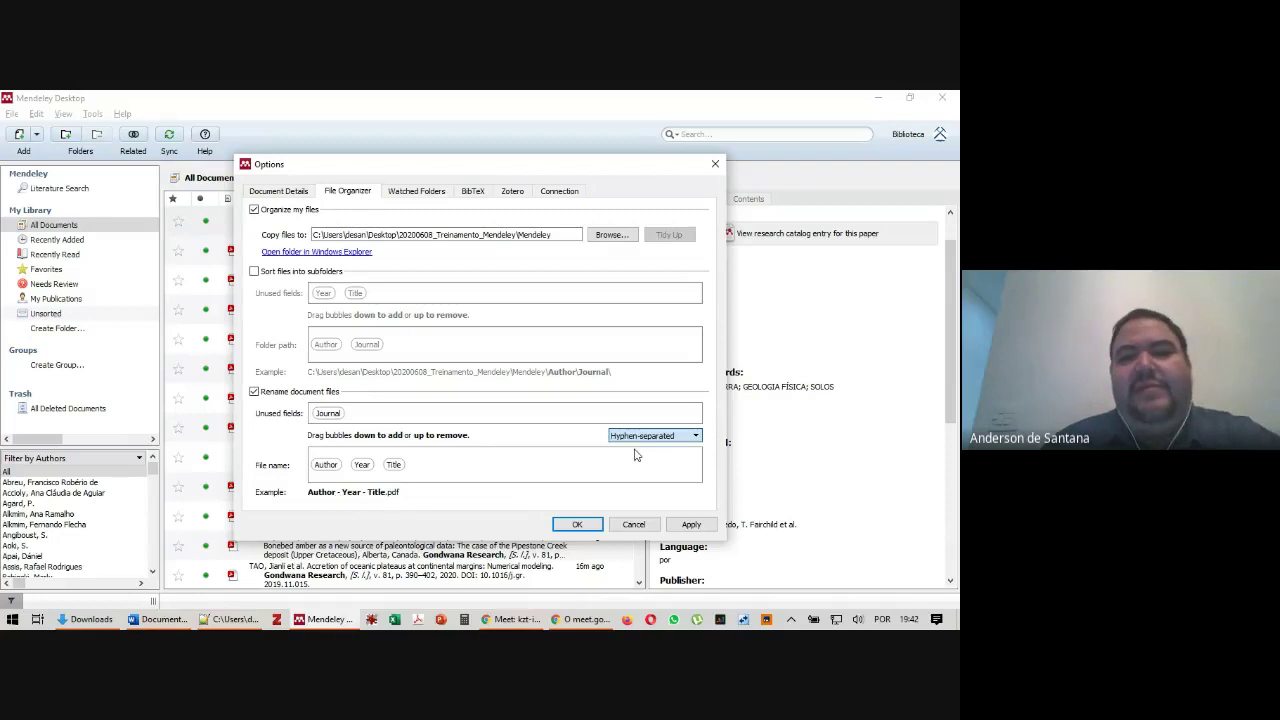
left_click(694, 526)
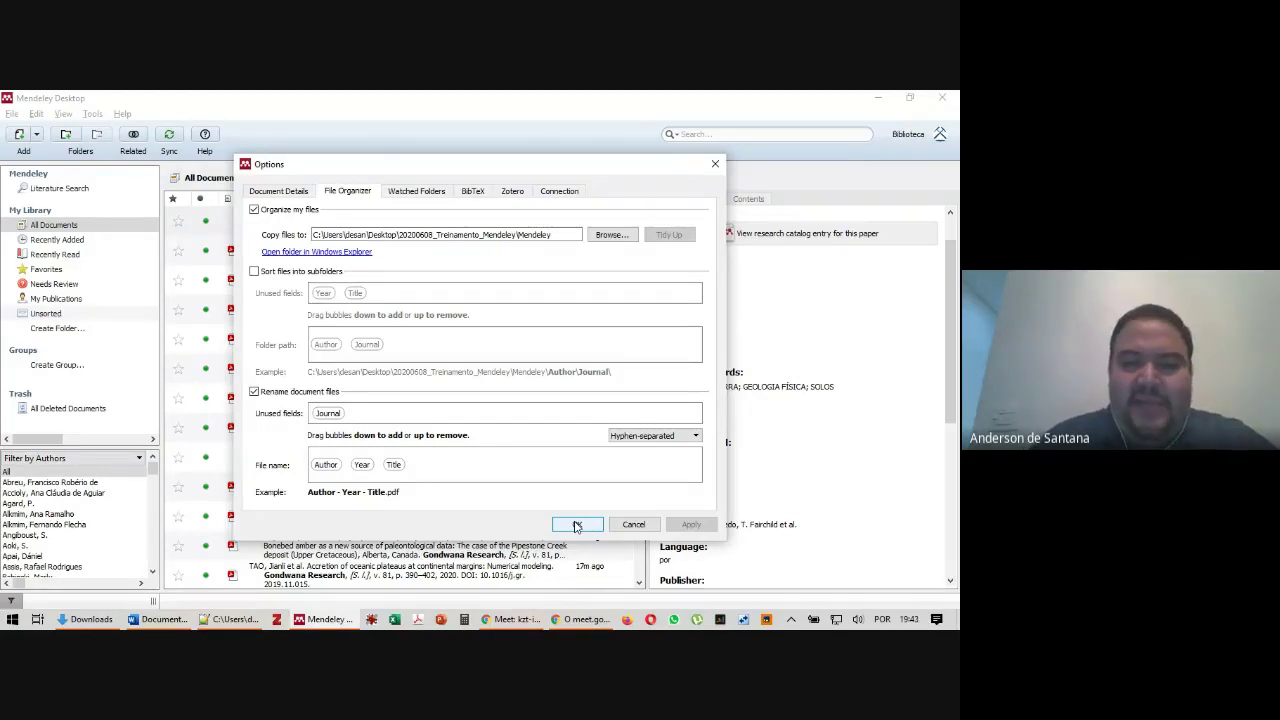
left_click(577, 525)
scroll(740, 540, "down", 5)
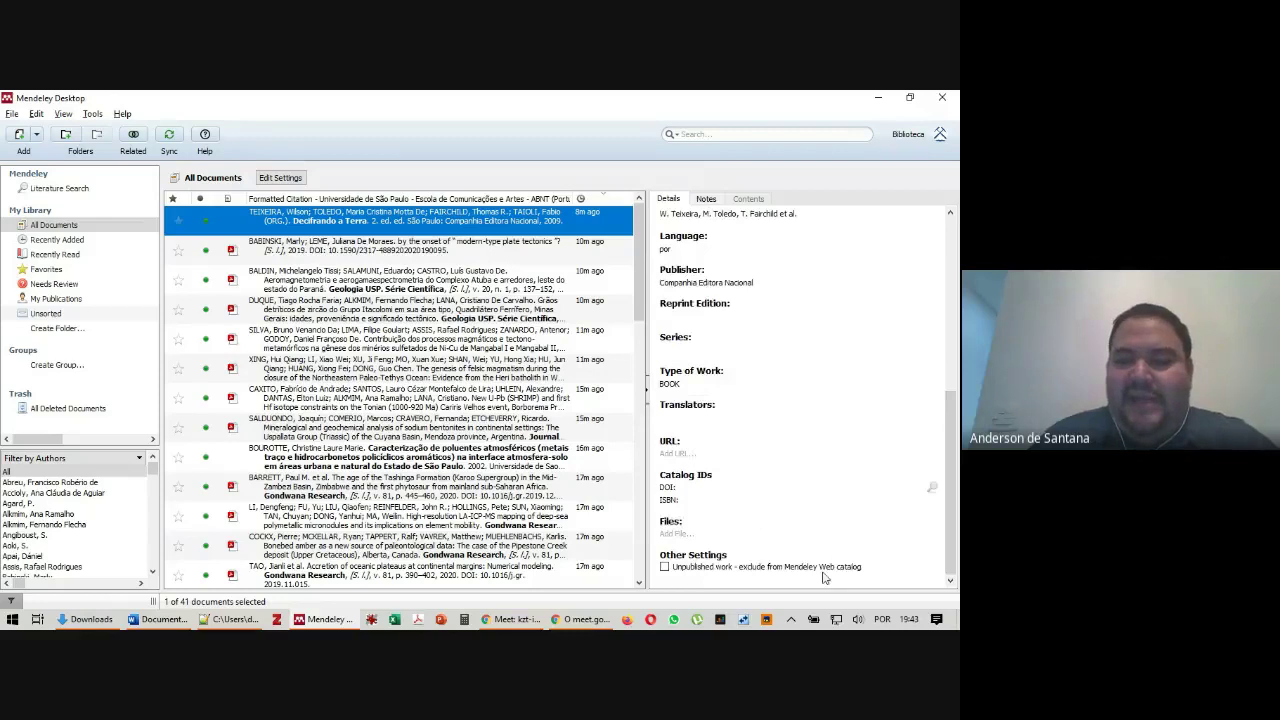
Check the BABINSKI entry's renamed PDF in its details, then minimize Mendeley
left_click(330, 250)
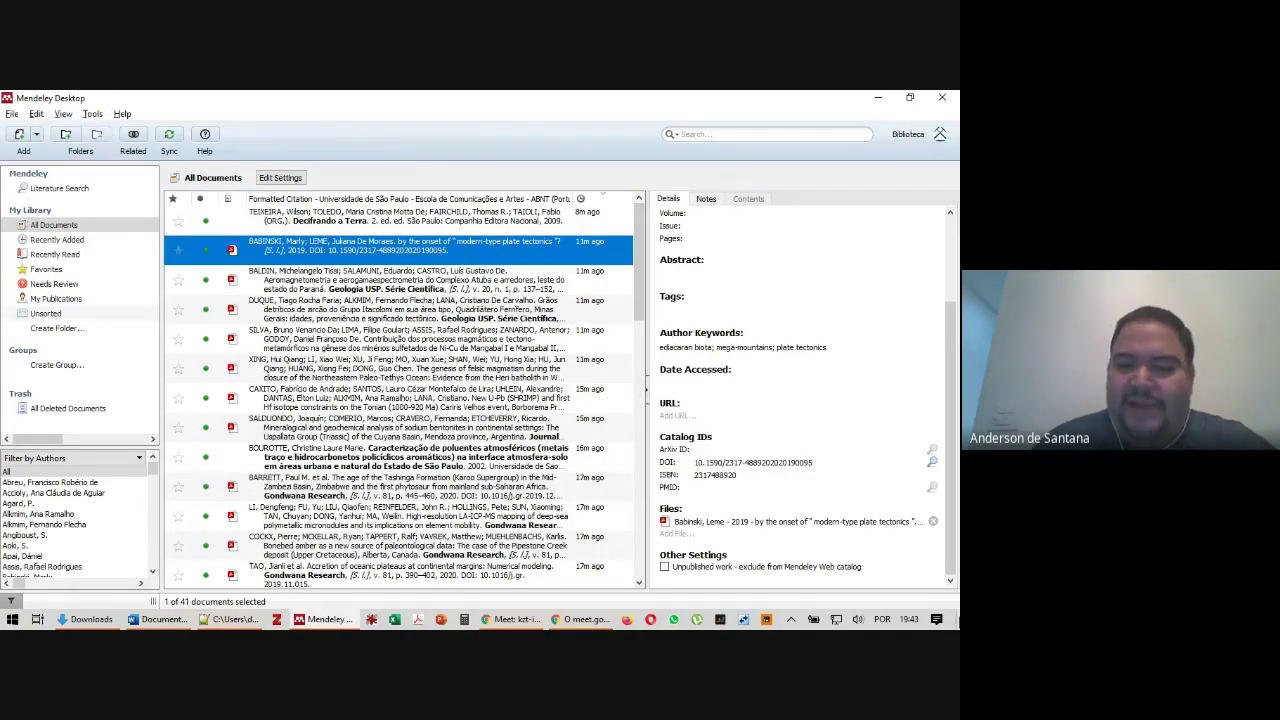
left_click(957, 620)
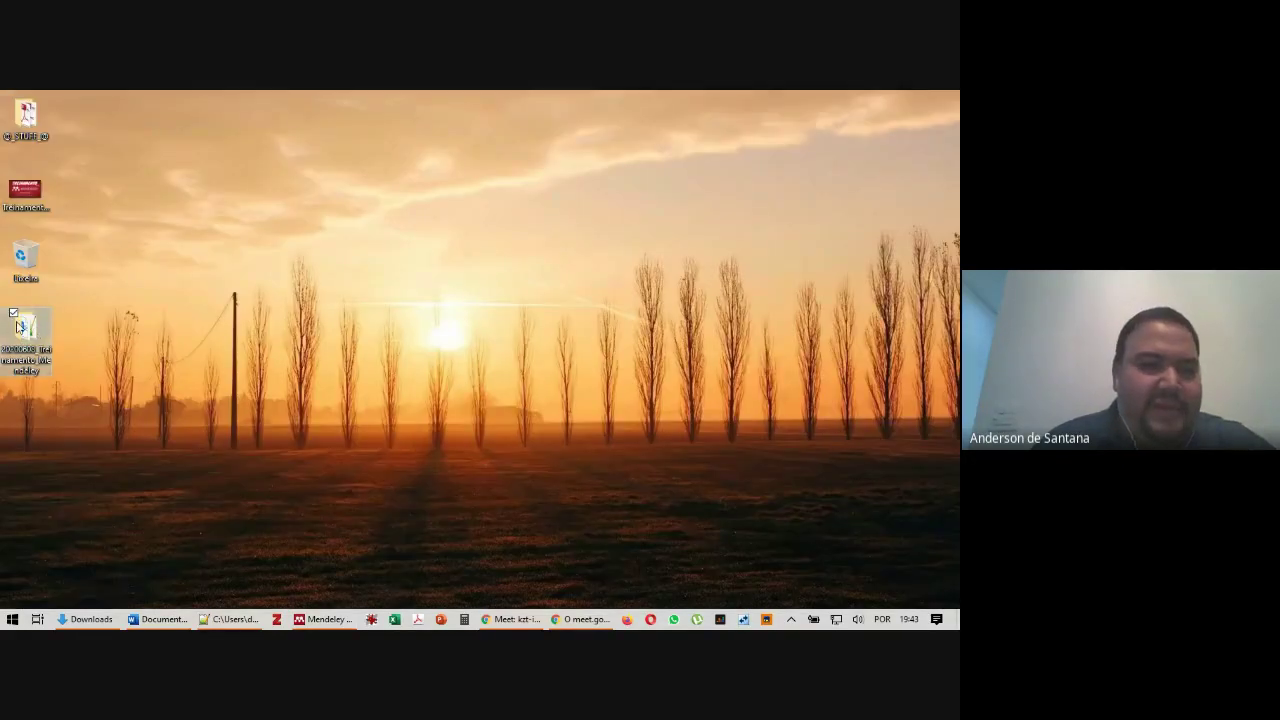
Open the training folder's Mendeley subfolder, widen the Nome column, then return to Google Meet
double_click(30, 330)
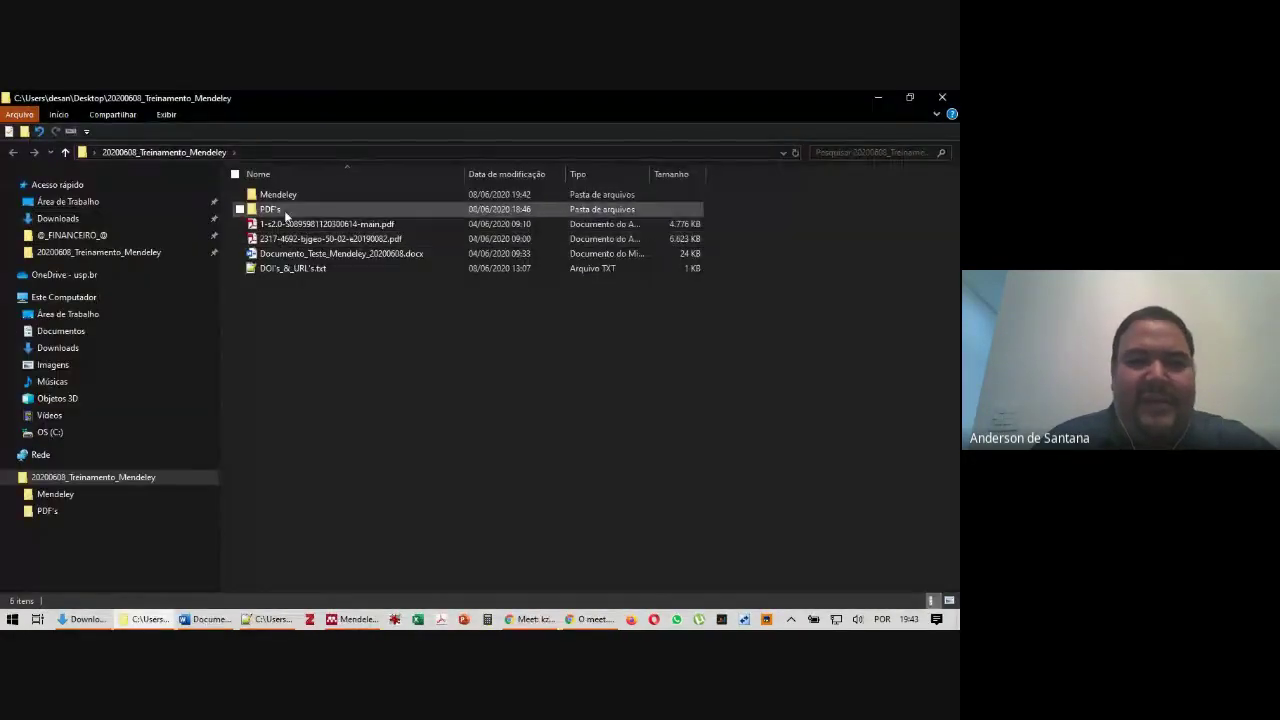
double_click(281, 196)
left_click_drag(413, 171, 701, 168)
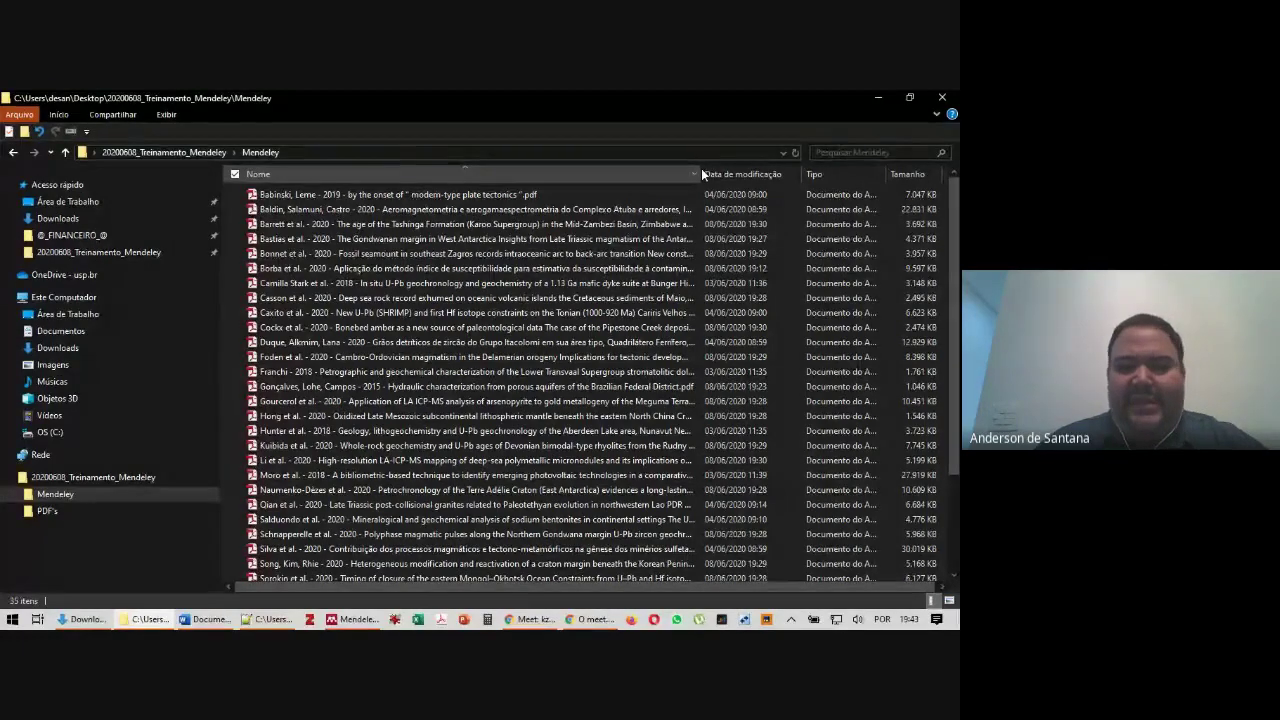
left_click(575, 620)
Read the participants' latest questions in the Google Meet chat, then return to Mendeley
left_click(530, 619)
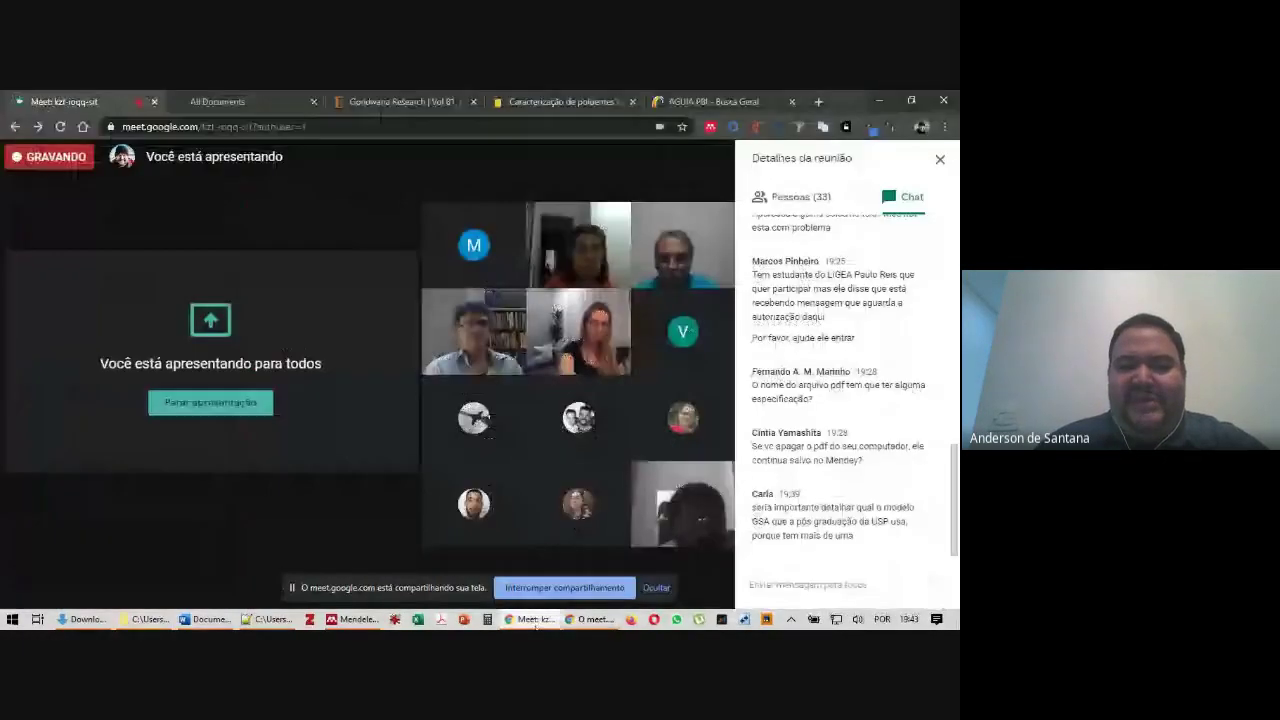
left_click(656, 588)
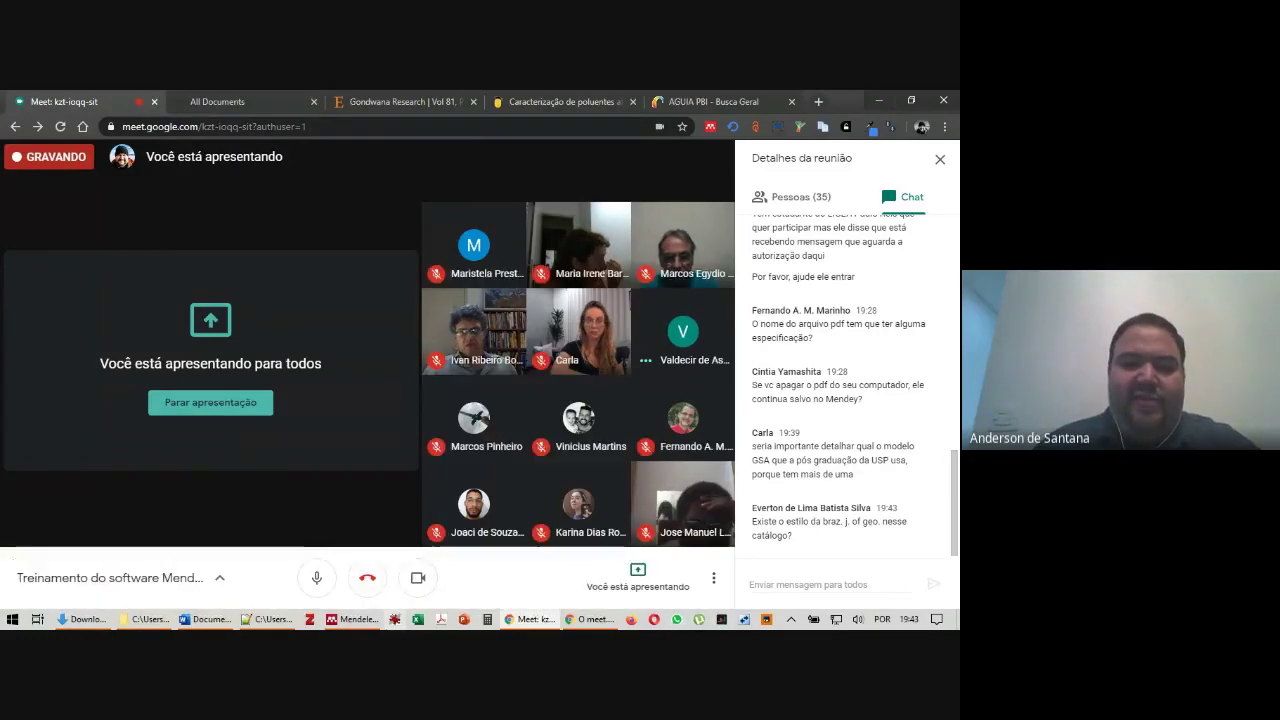
left_click(358, 620)
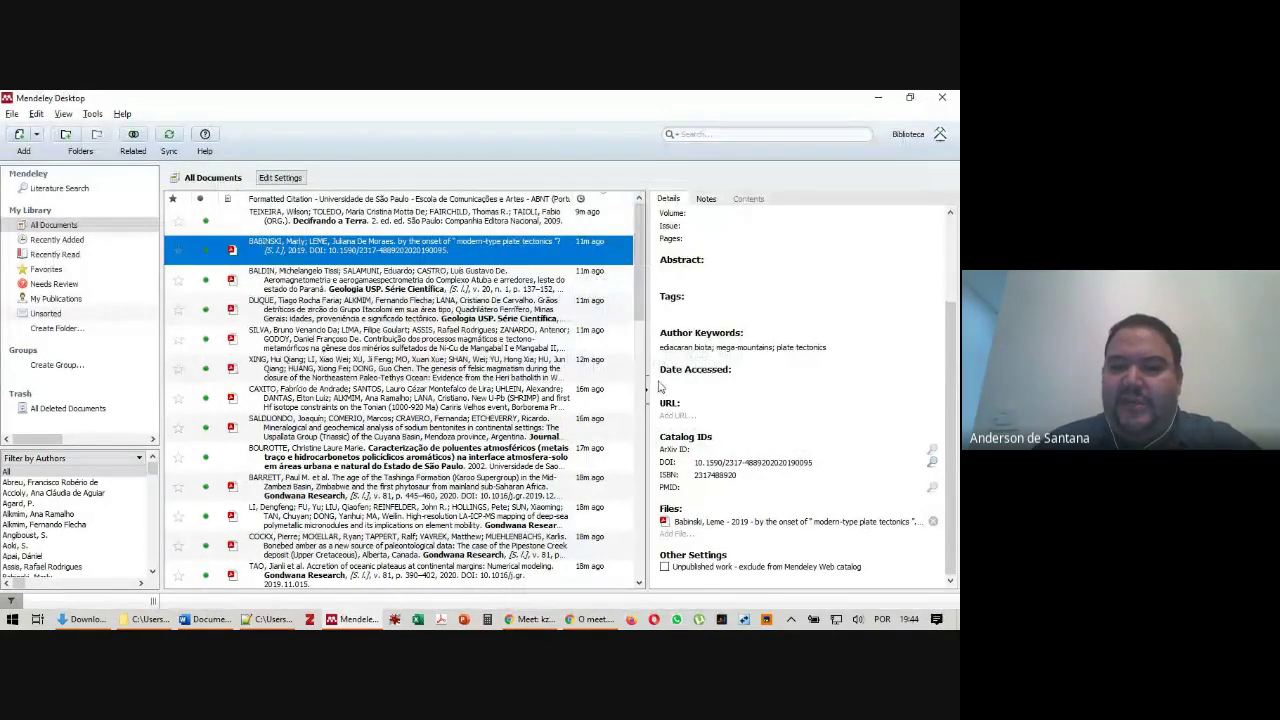
Detach the PDF from the BABINSKI entry and sync the library with the online account
left_click(935, 524)
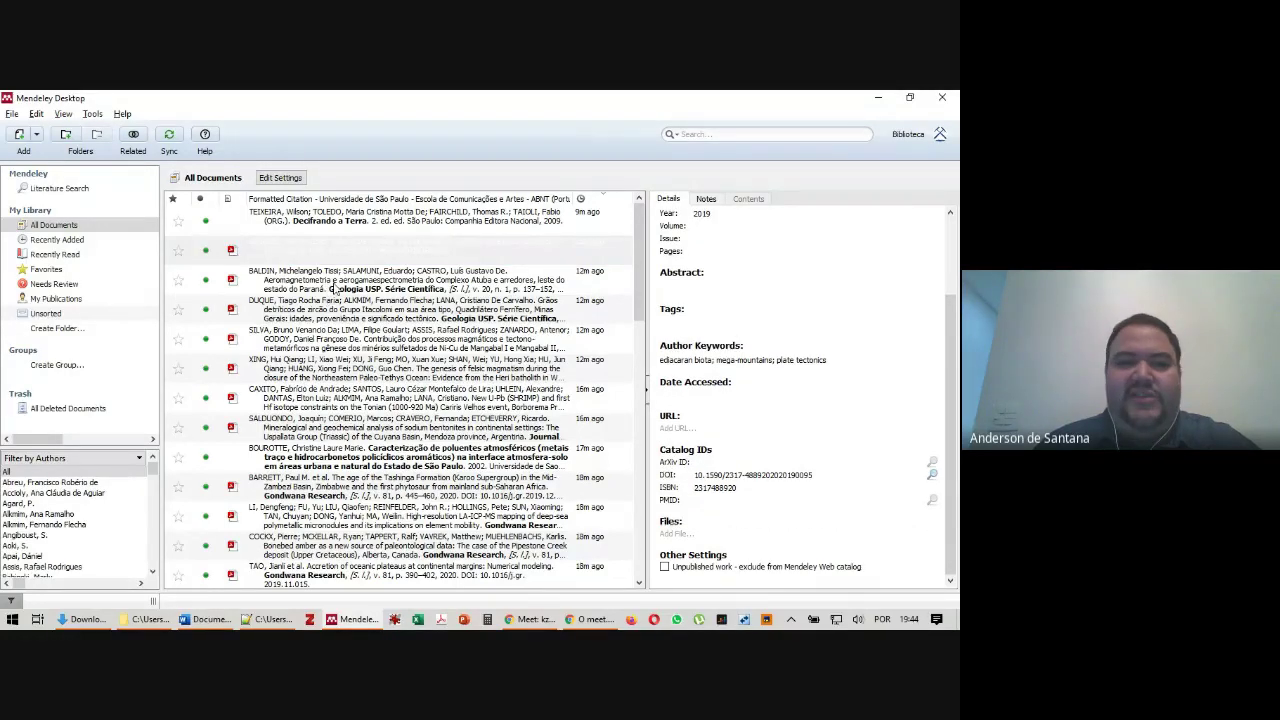
left_click(172, 139)
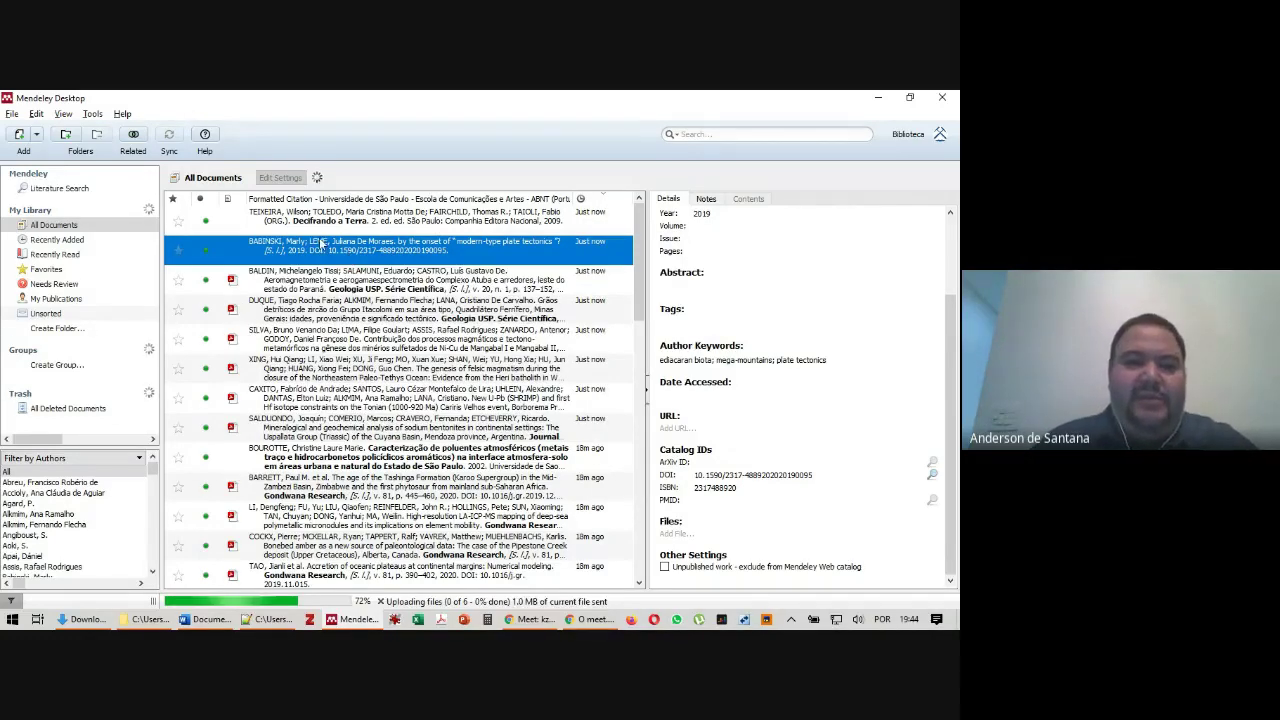
Open the Trappist-1 paper's details and follow its web link in the browser
scroll(400, 330, "down", 3)
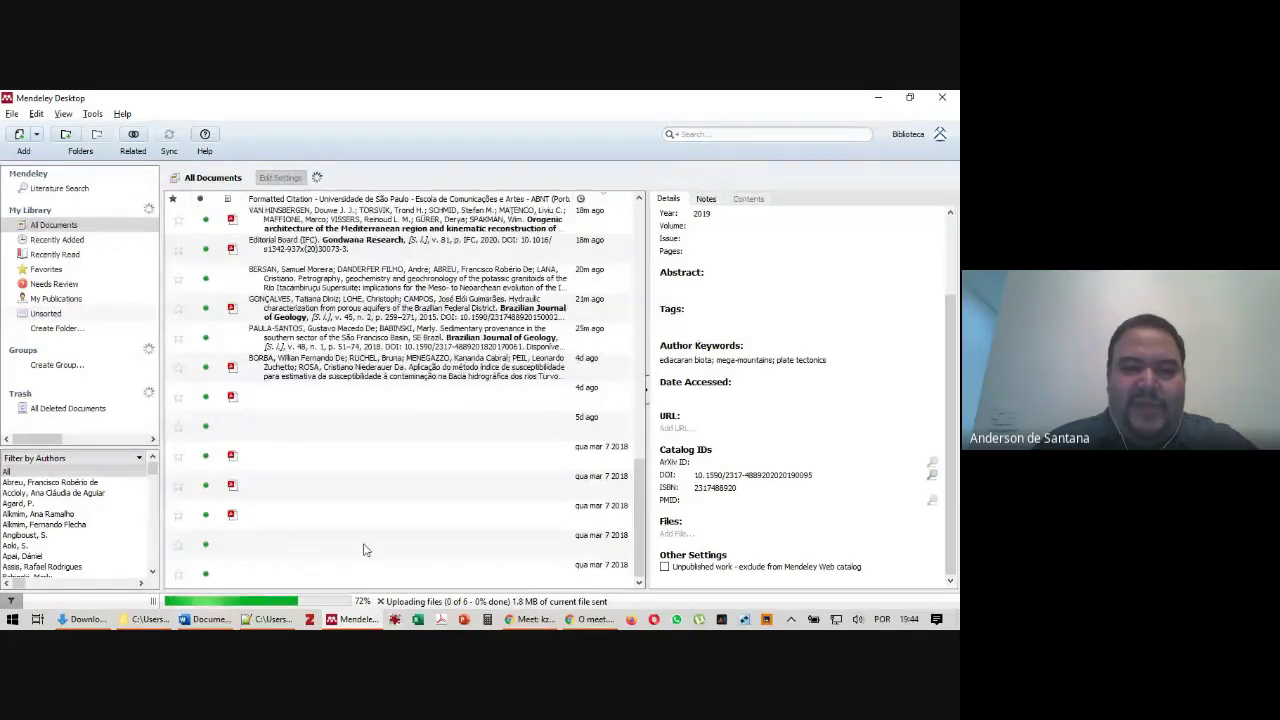
left_click(304, 553)
scroll(800, 359, "down", 4)
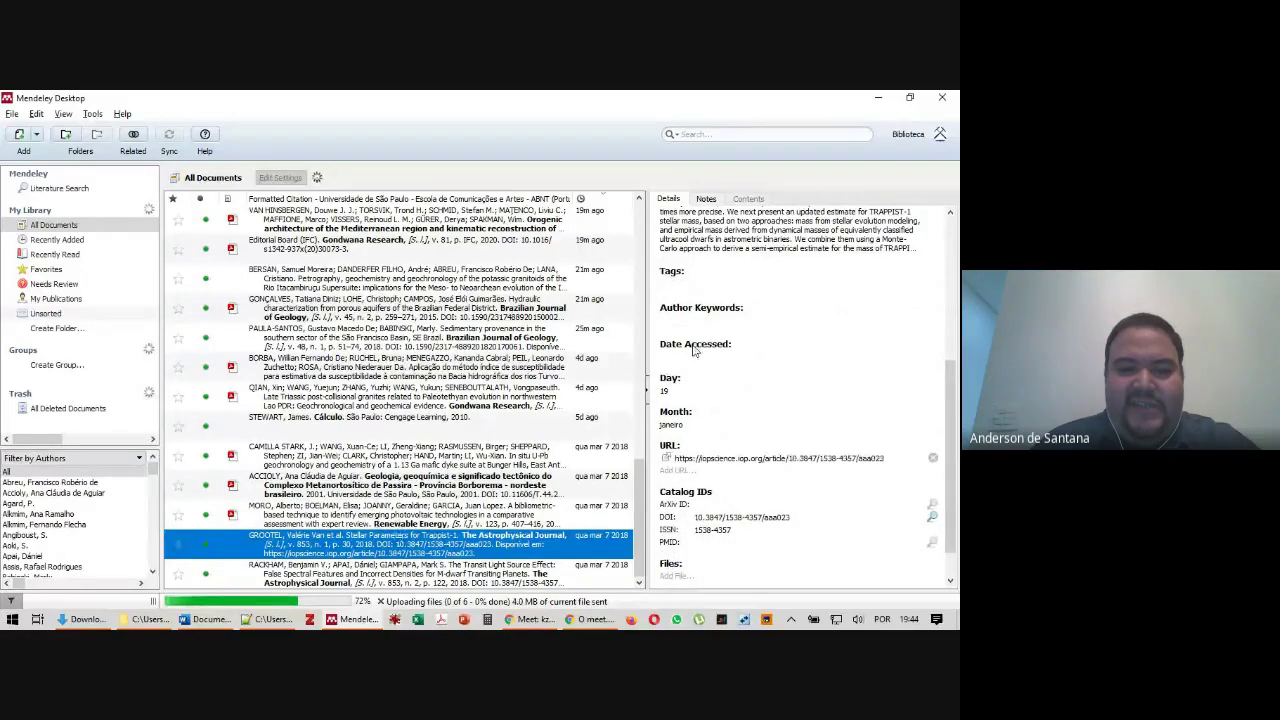
scroll(693, 348, "up", 4)
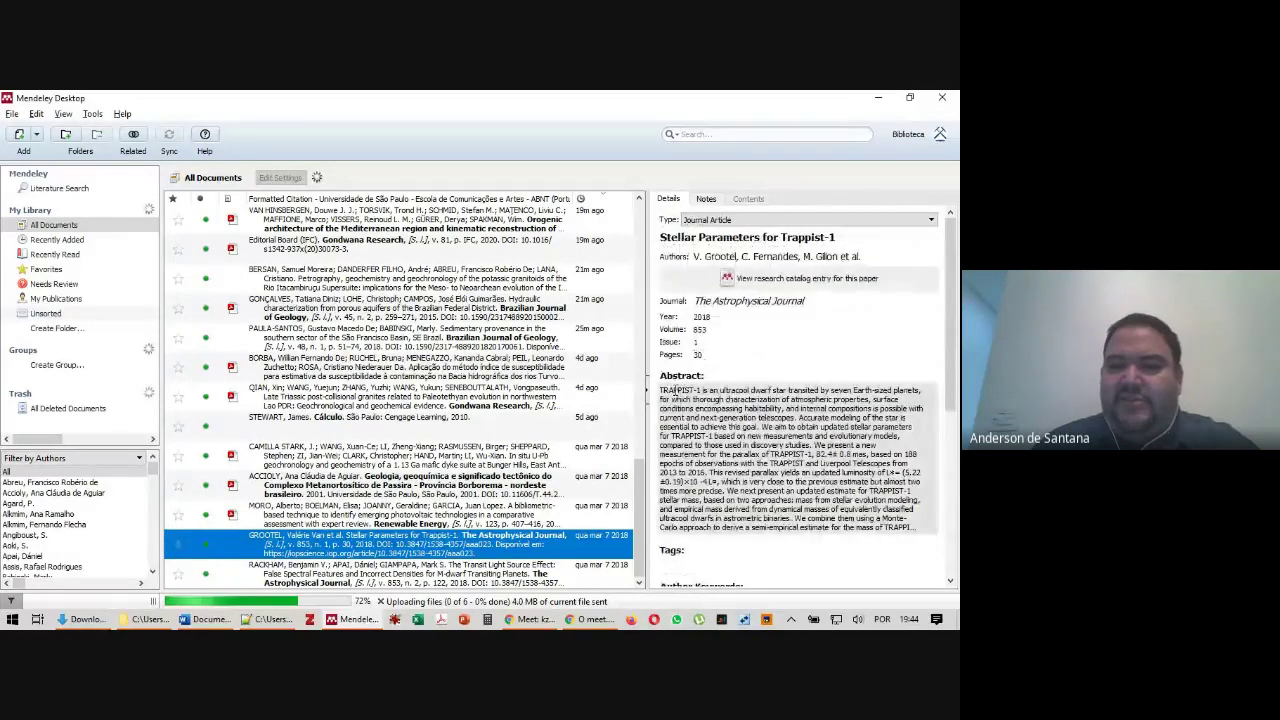
scroll(674, 390, "down", 5)
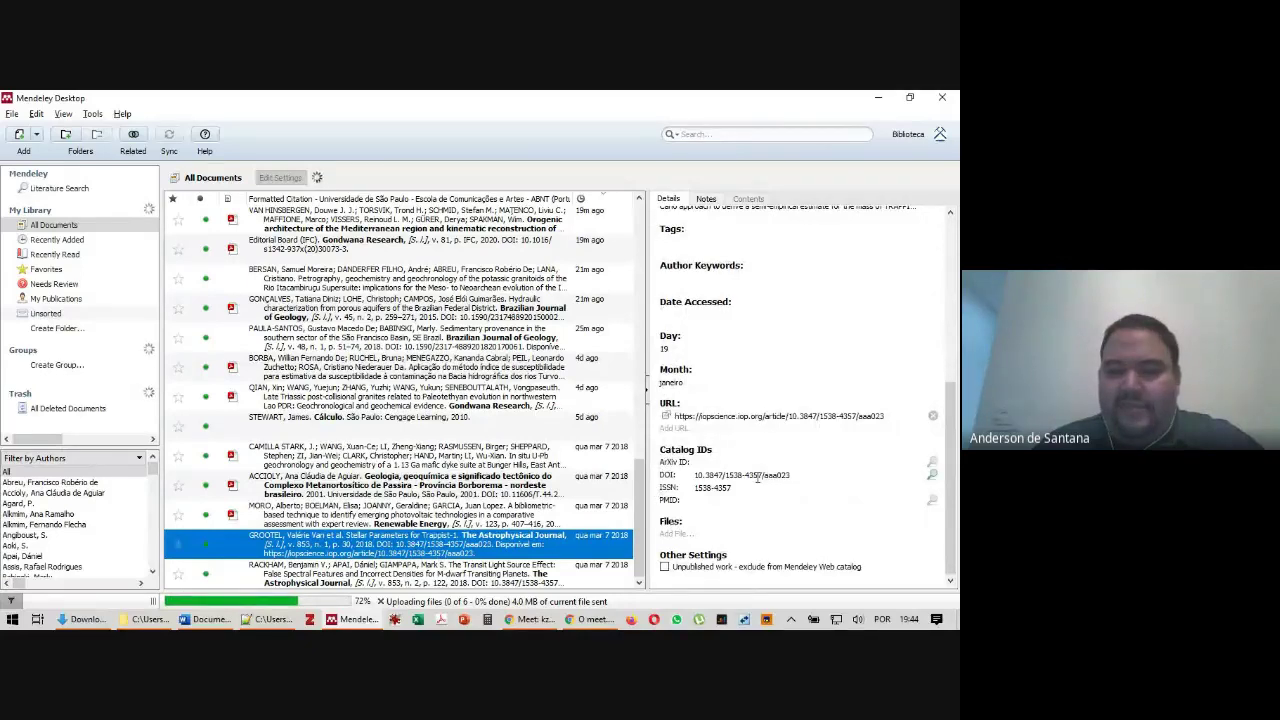
left_click(667, 418)
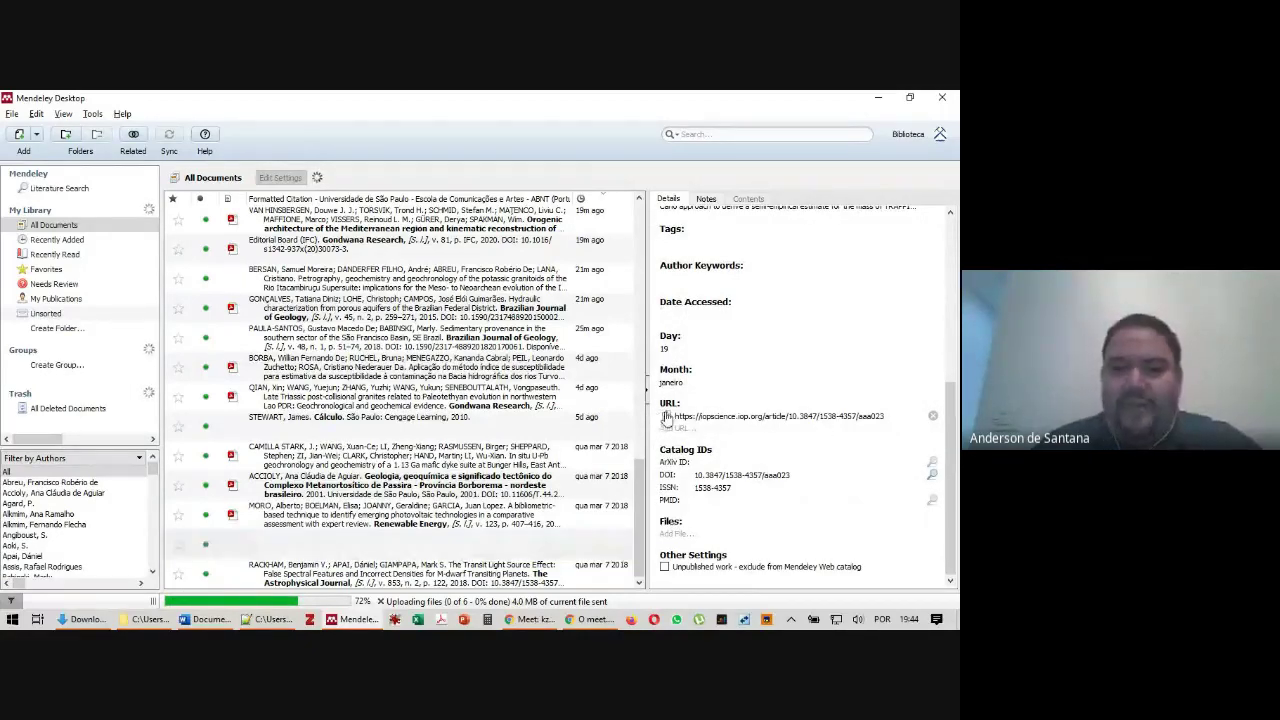
Open the Trappist-1 article PDF on IOPscience and save it to Downloads as Grootel_2018_ApJ_853_30.pdf
key("alt+Tab")
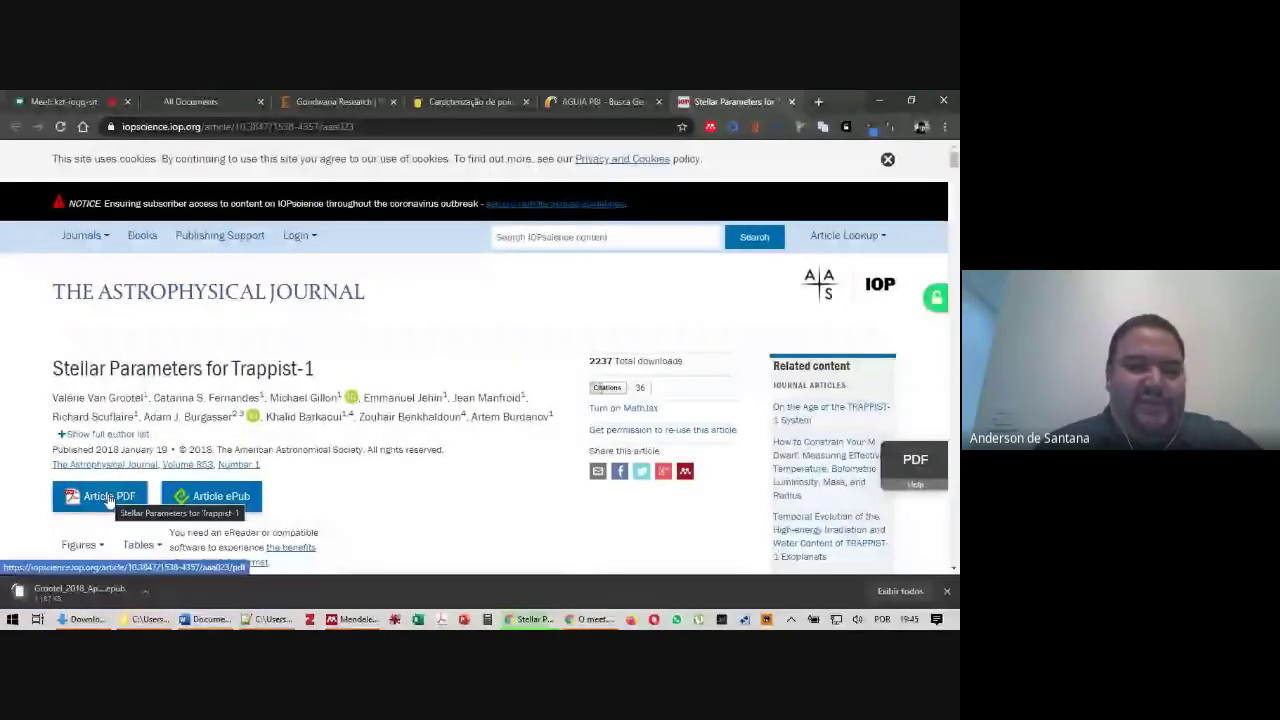
left_click(104, 497)
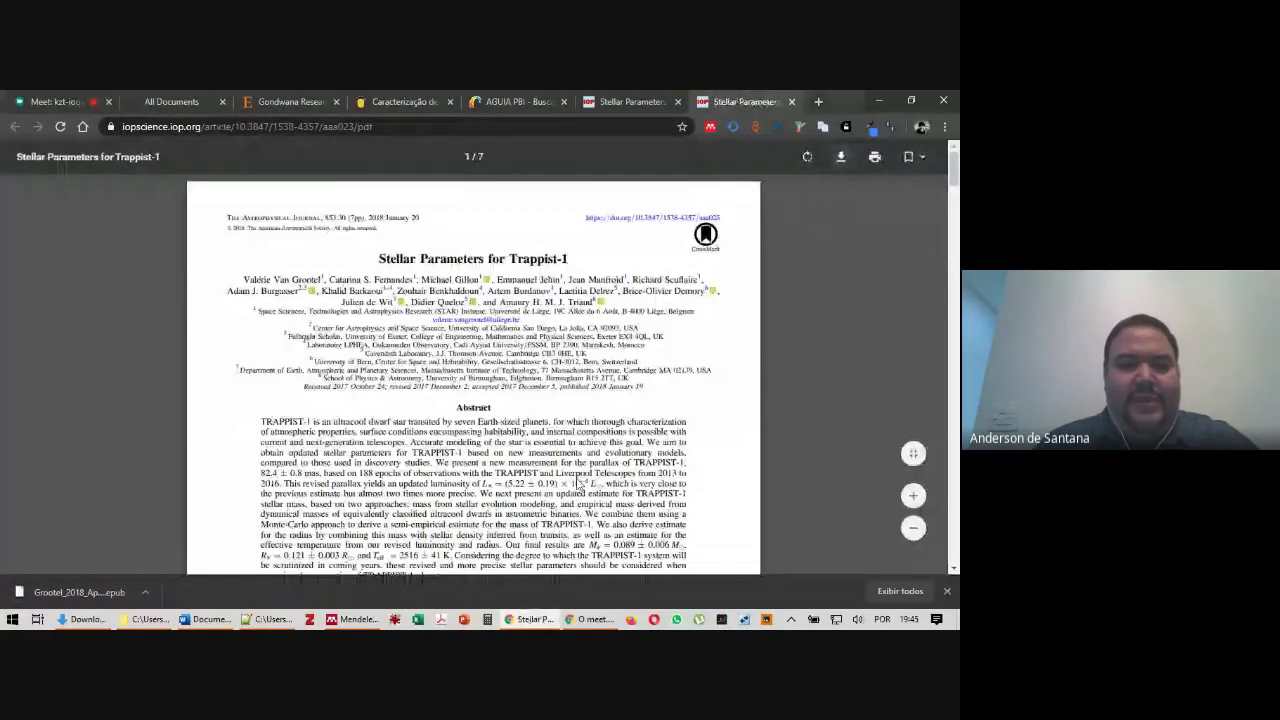
key("ctrl+s")
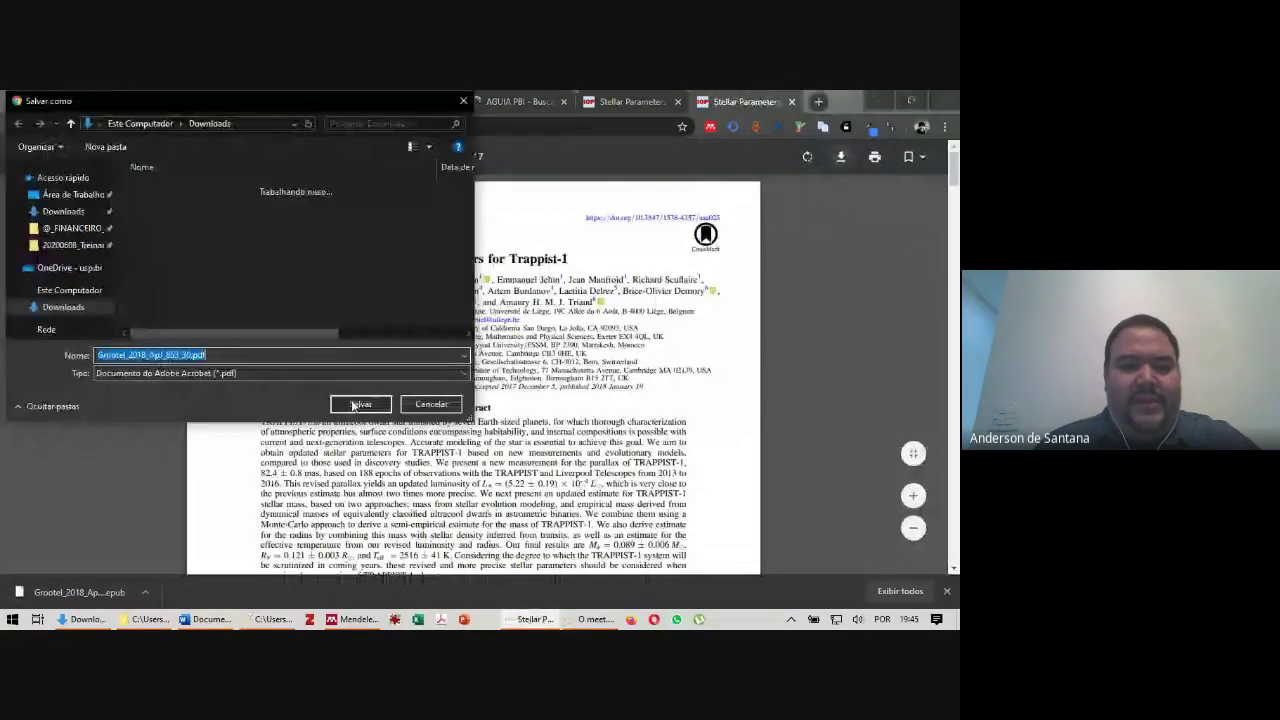
left_click(368, 405)
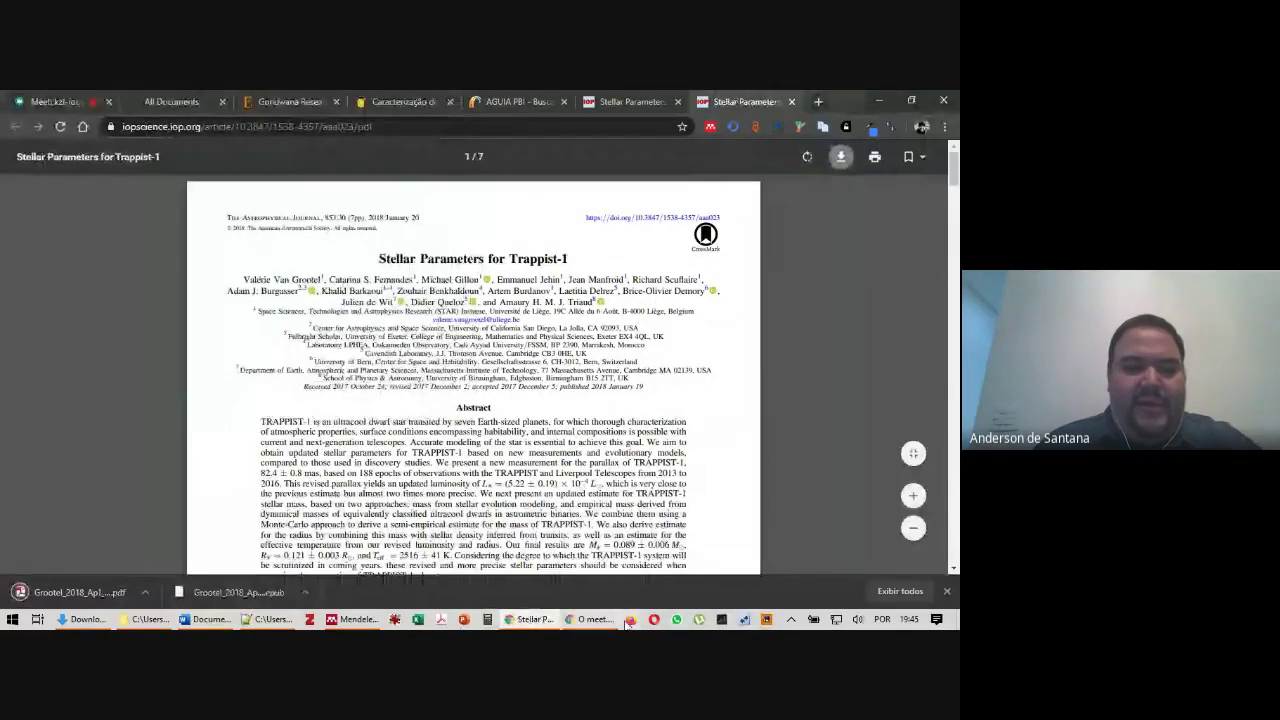
Back in Mendeley, attach Grootel_2018_ApJ_853_30.pdf to the Stellar Parameters for Trappist-1 entry
mouse_move(352, 625)
left_click(352, 580)
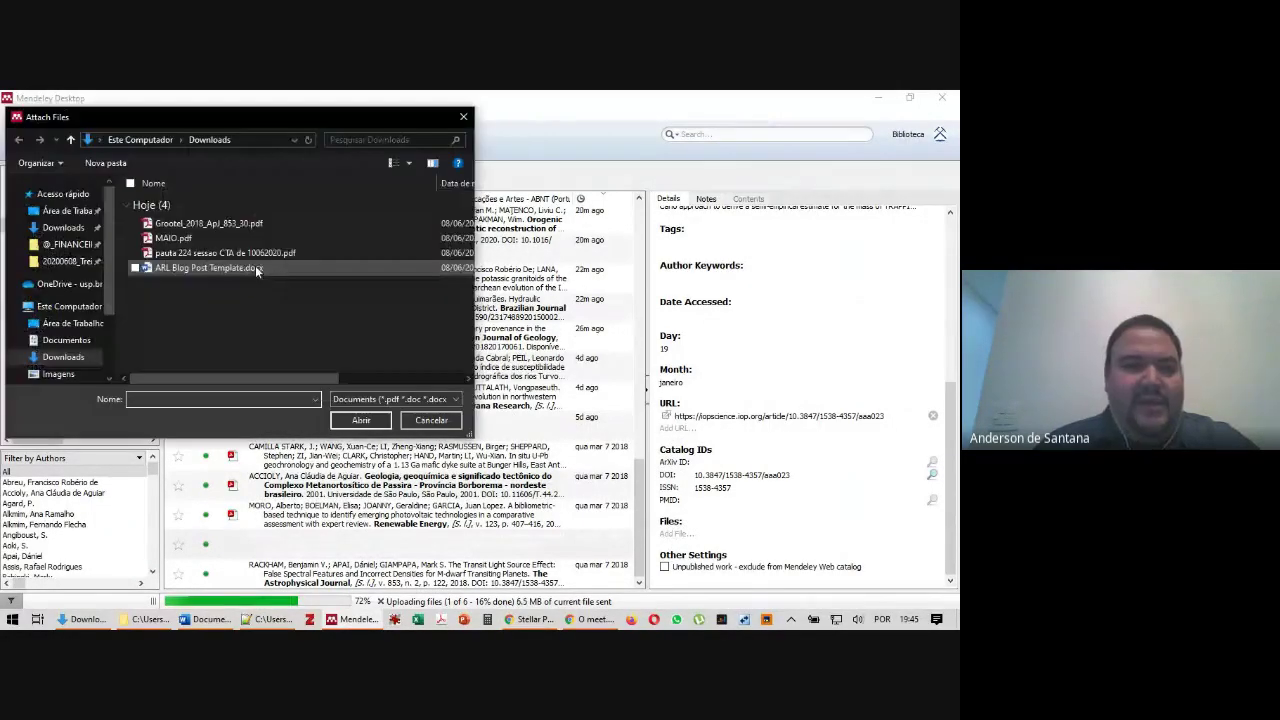
left_click(227, 225)
double_click(227, 226)
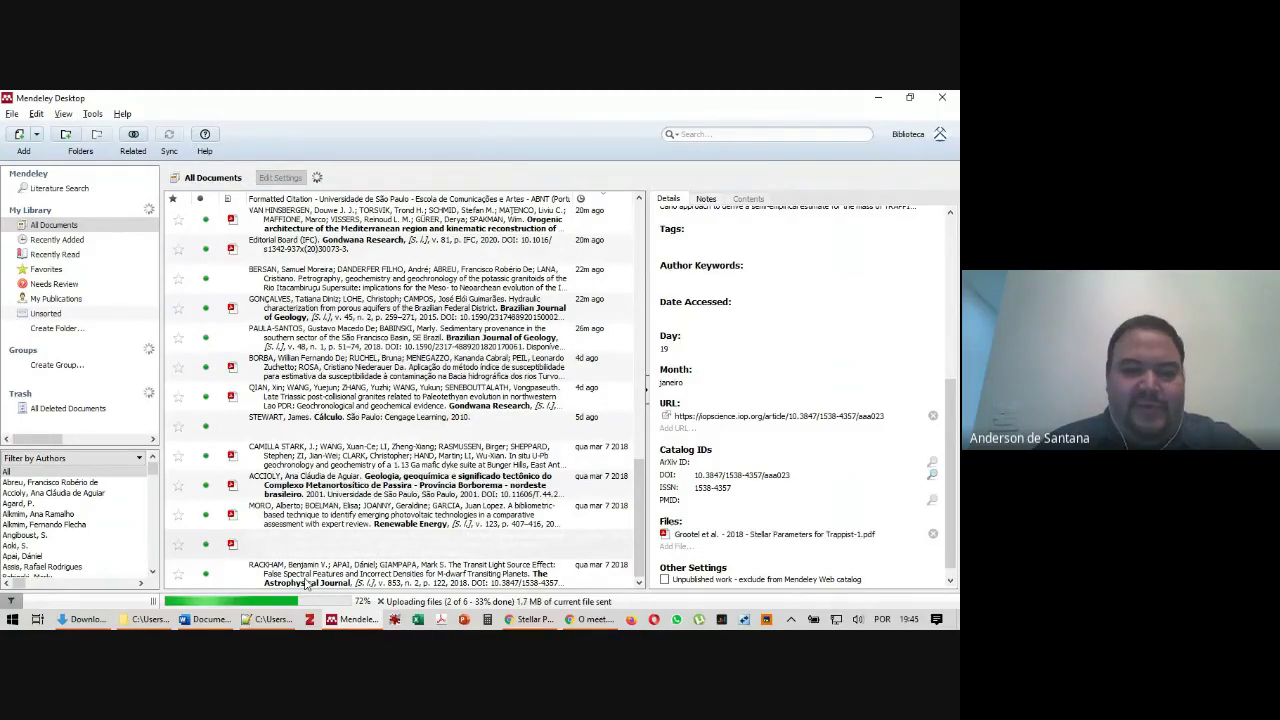
left_click(400, 566)
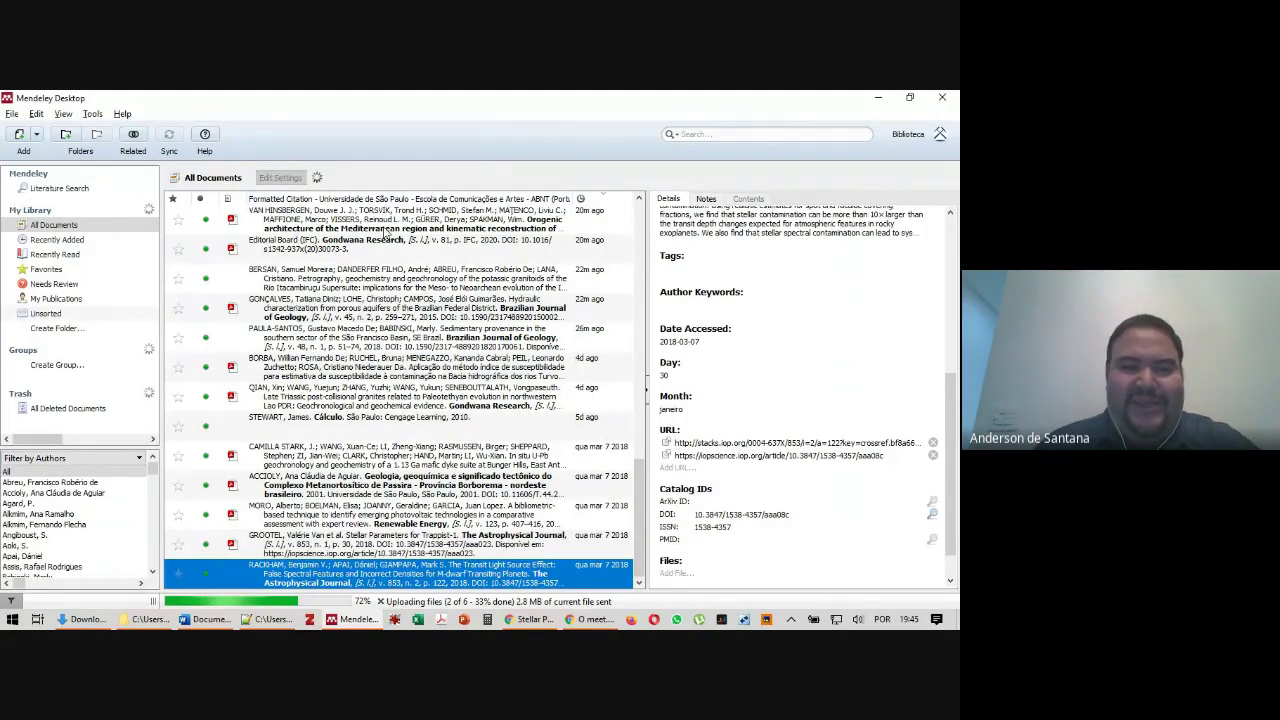
Check that the Grootel paper now has its PDF, then open the Moro et al. paper's attached PDF
left_click(337, 556)
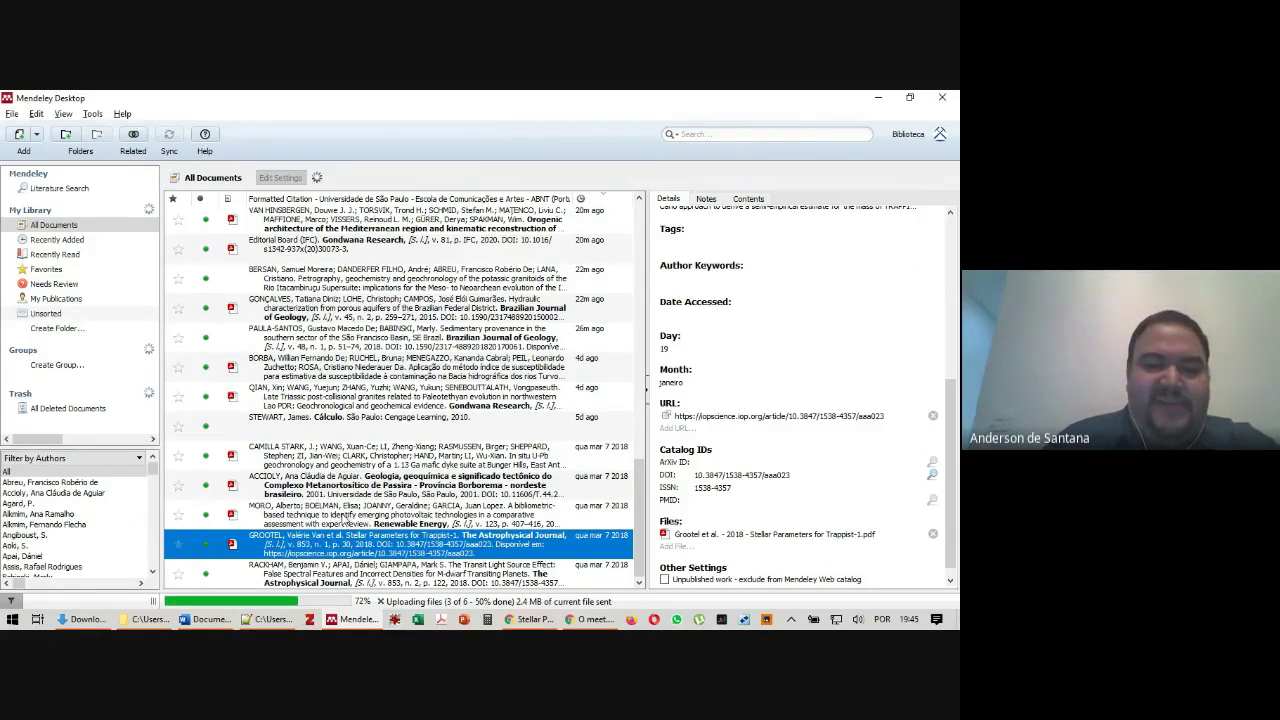
left_click(343, 517)
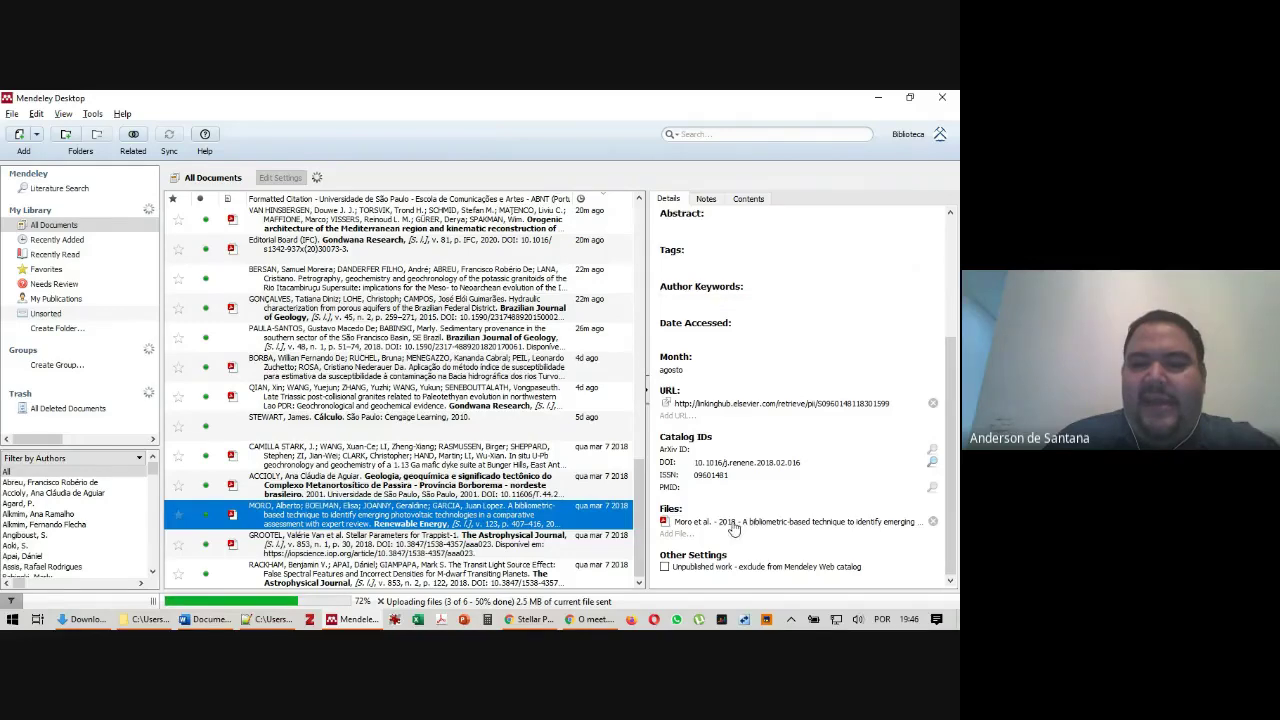
left_click(697, 528)
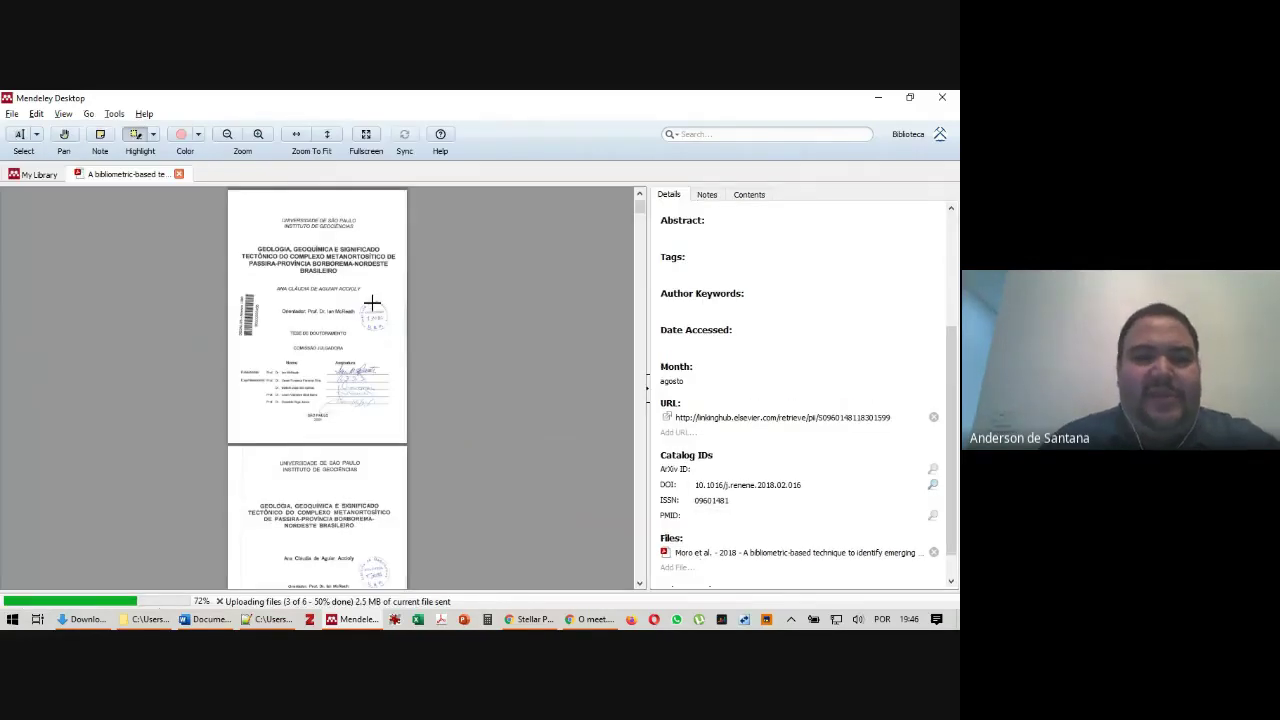
Zoom in four levels on the Moro et al. PDF pages
scroll(297, 331, "down", 15)
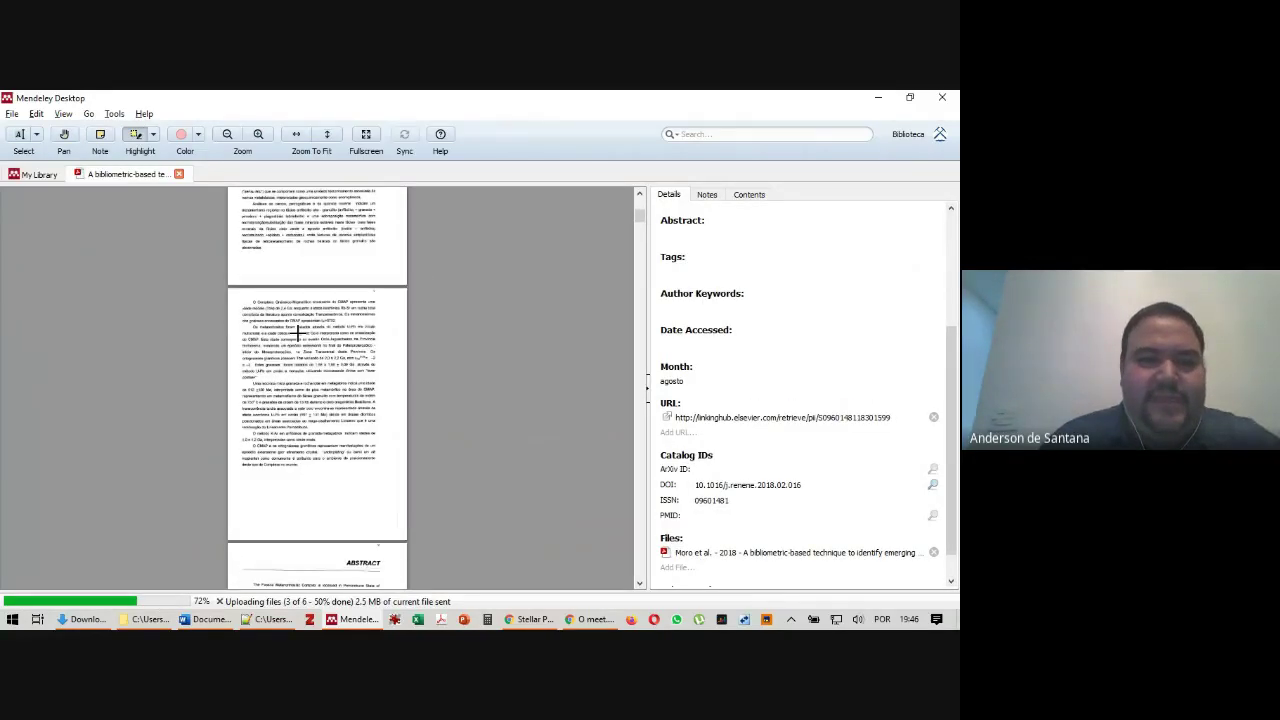
left_click(258, 134)
left_click(258, 134)
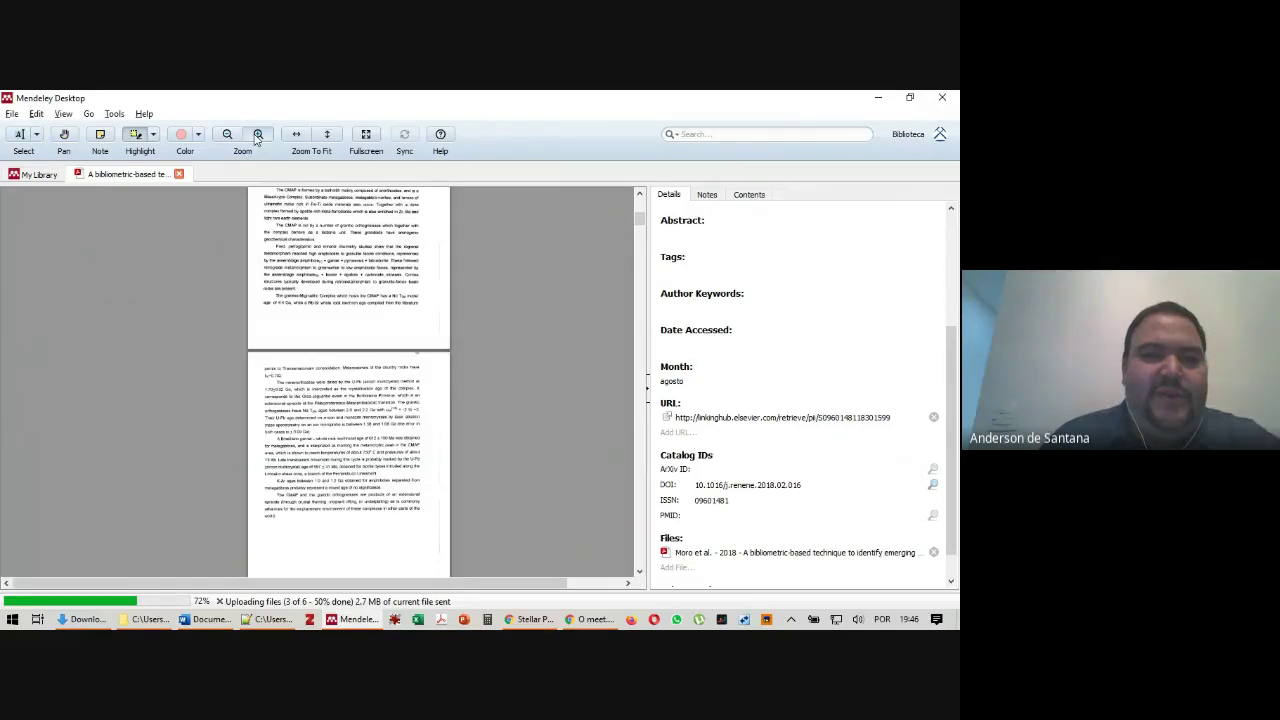
left_click(258, 134)
left_click(258, 134)
Use text highlighting to mark the sentence starting 'The CMAP is cut'
left_click_drag(214, 584, 408, 585)
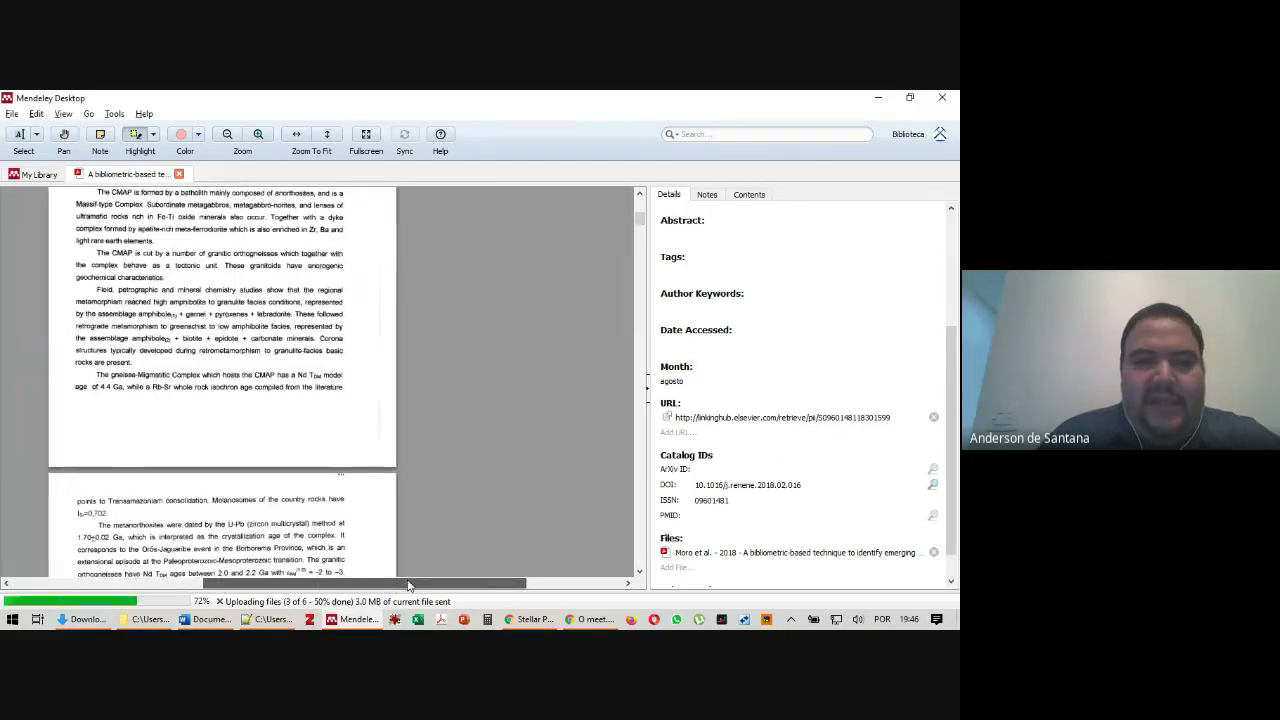
left_click(152, 134)
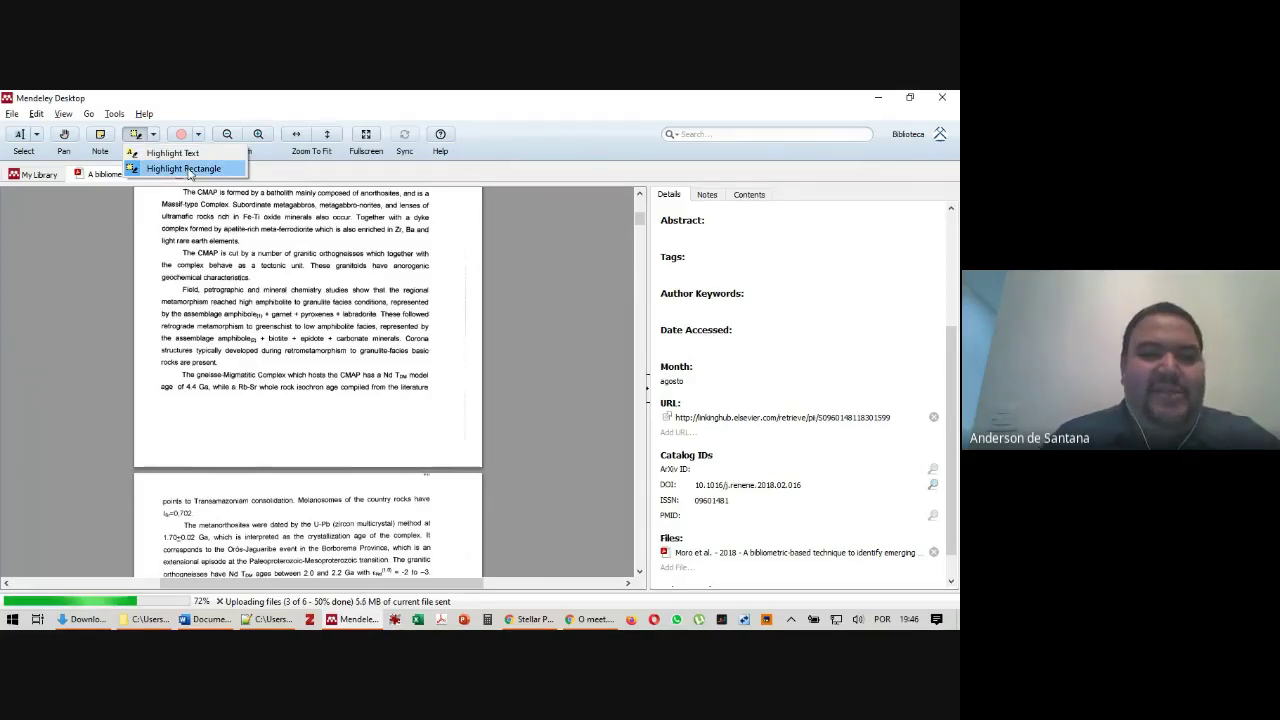
left_click(187, 169)
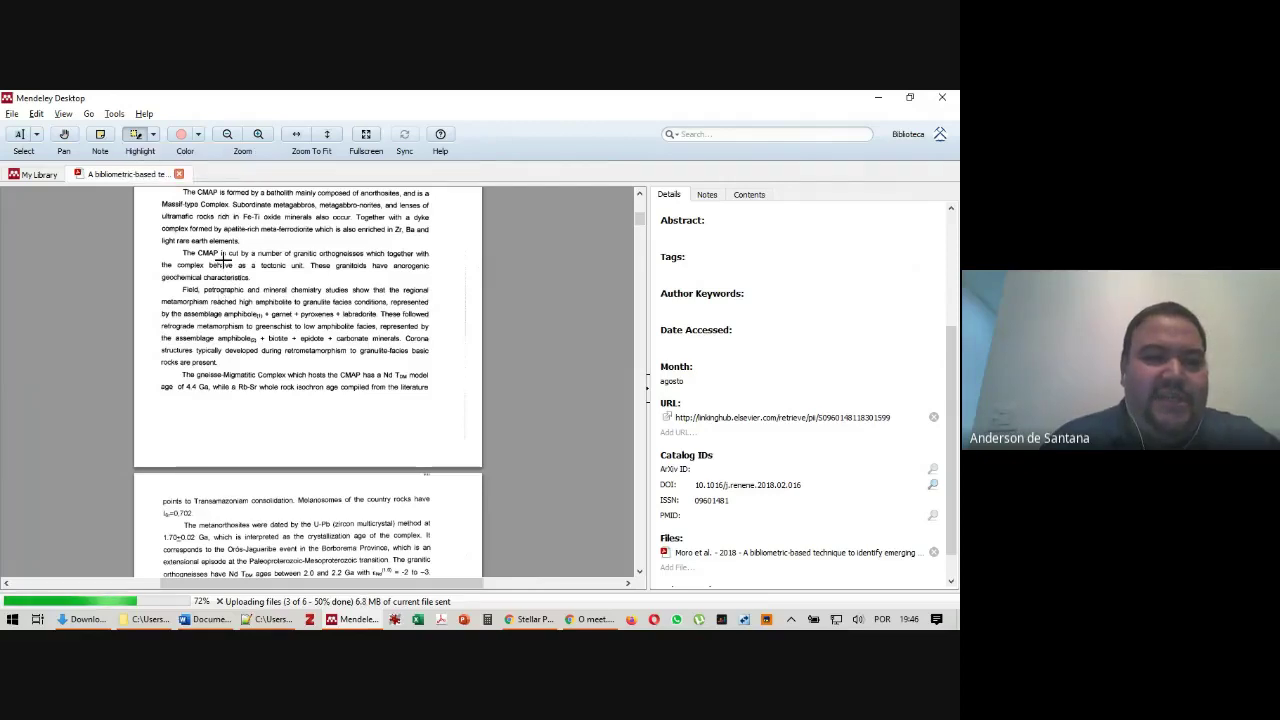
left_click(152, 135)
left_click(160, 153)
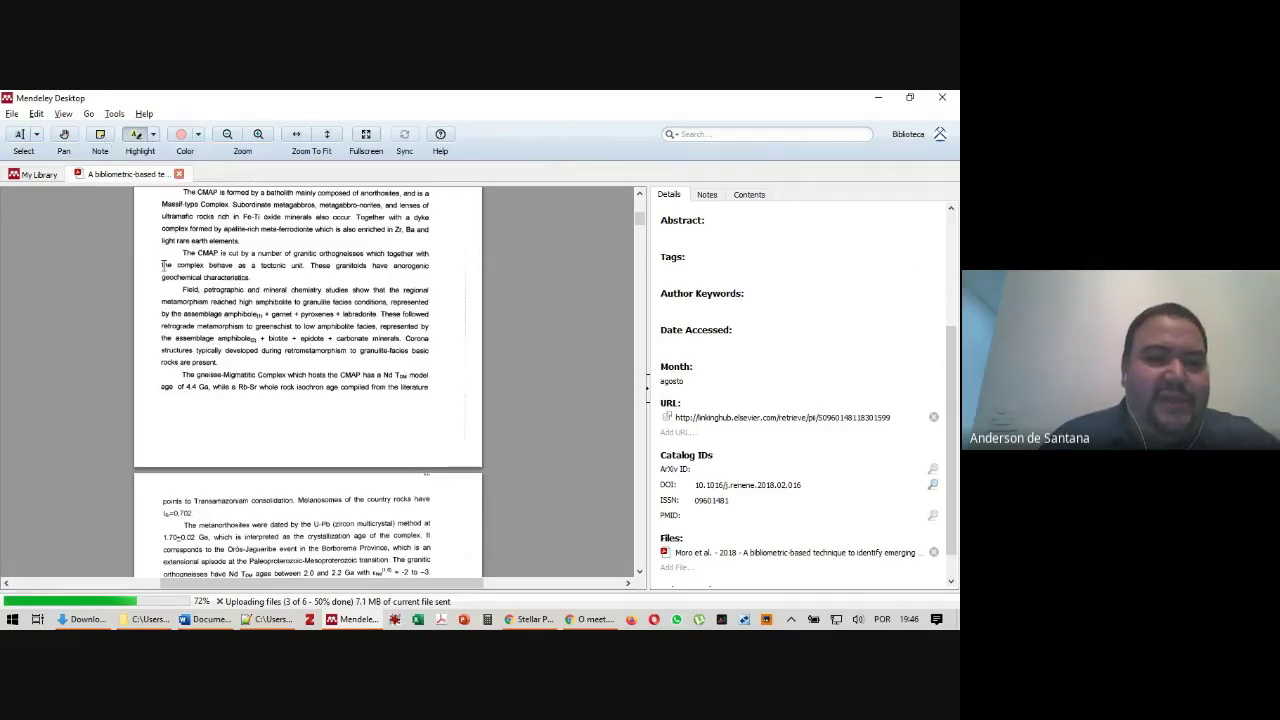
left_click_drag(185, 249, 256, 274)
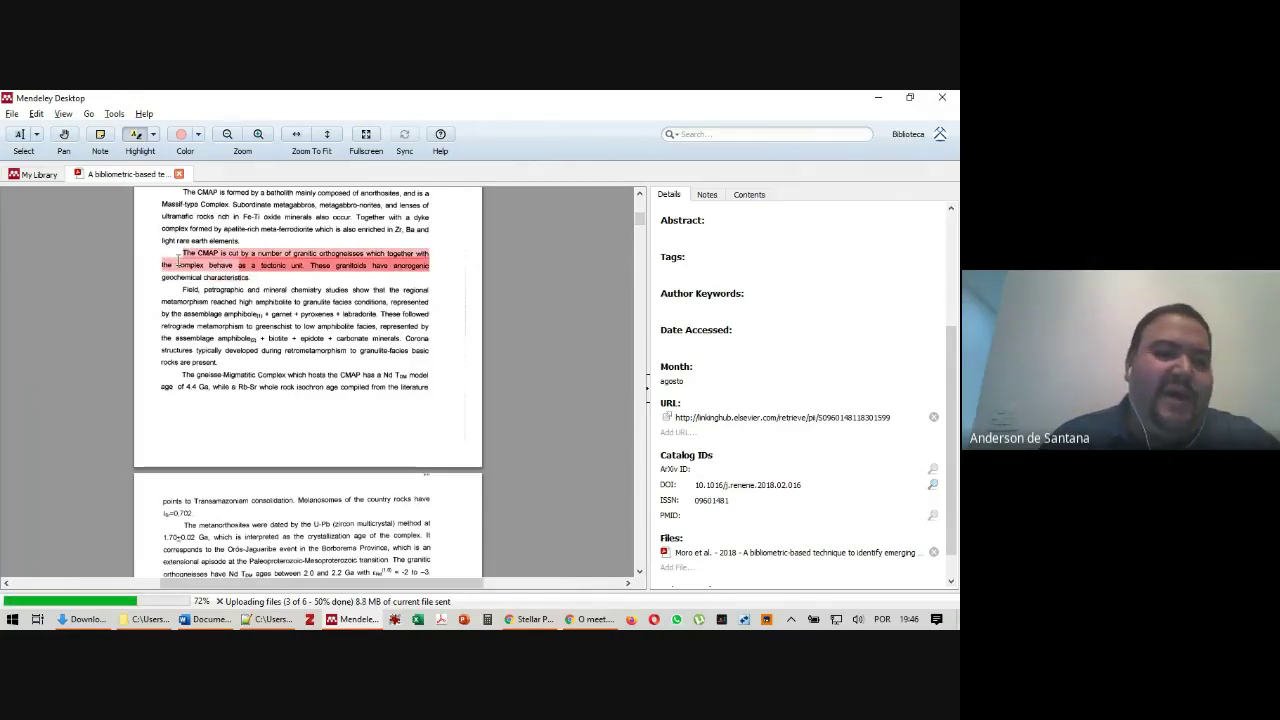
Box-highlight the paragraph beginning 'Field, petrographic', then go back to My Library
left_click(153, 134)
left_click(165, 168)
left_click_drag(155, 283, 440, 370)
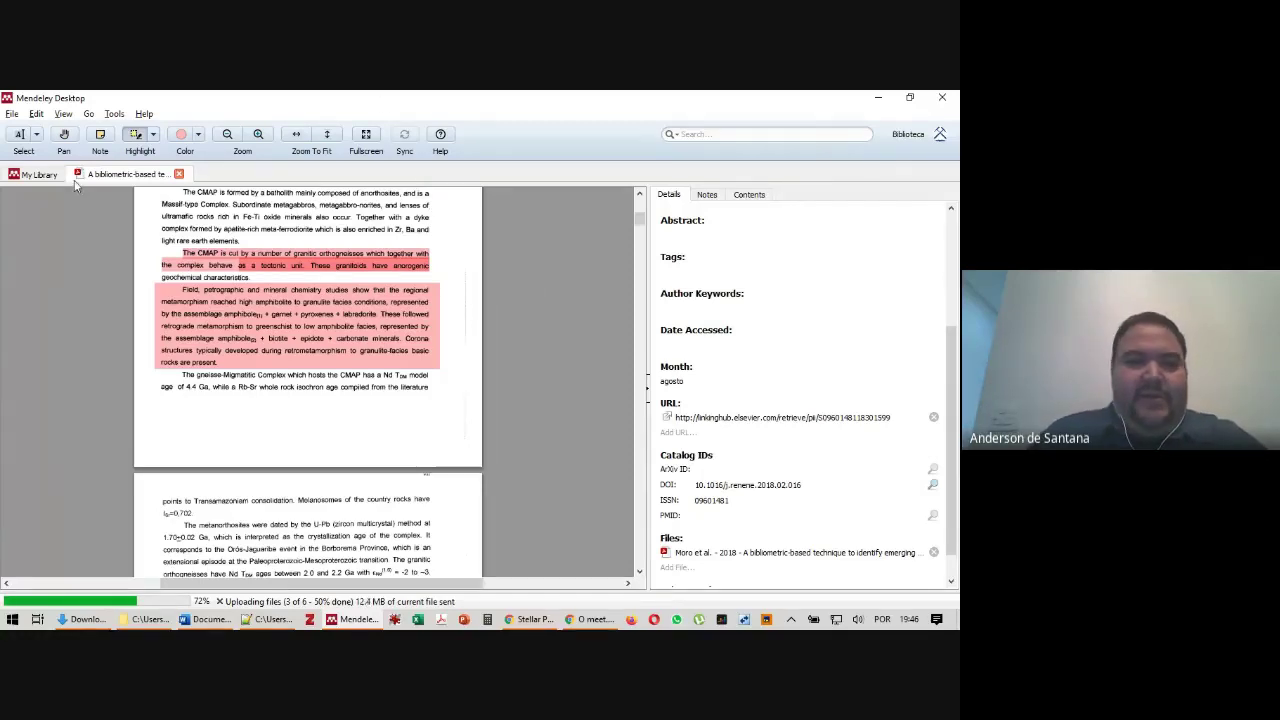
left_click(35, 175)
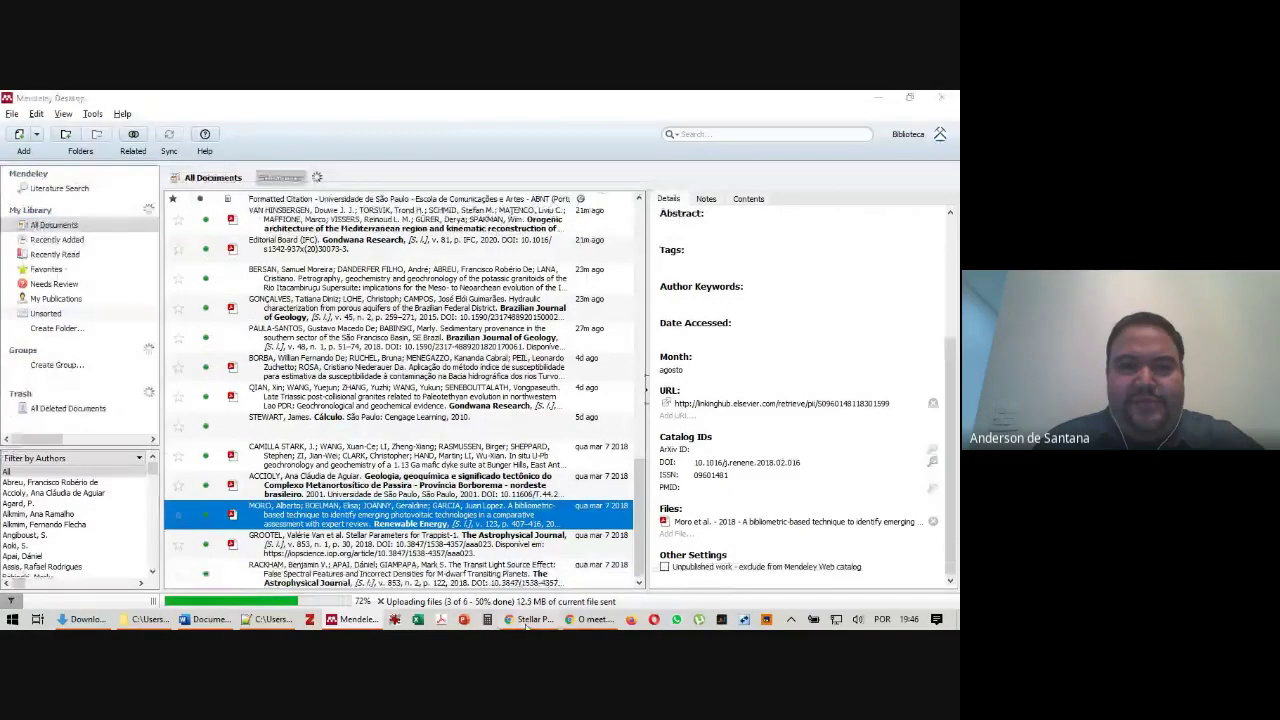
key("alt+Tab")
left_click(70, 101)
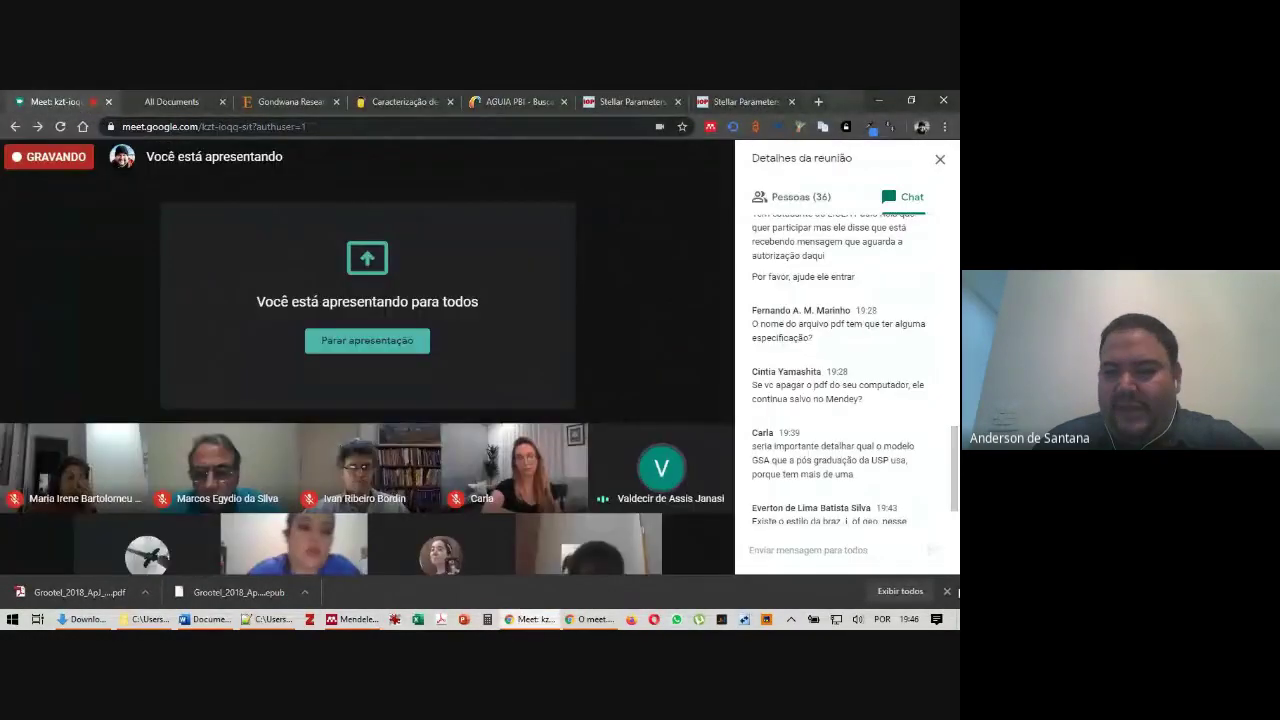
left_click(947, 591)
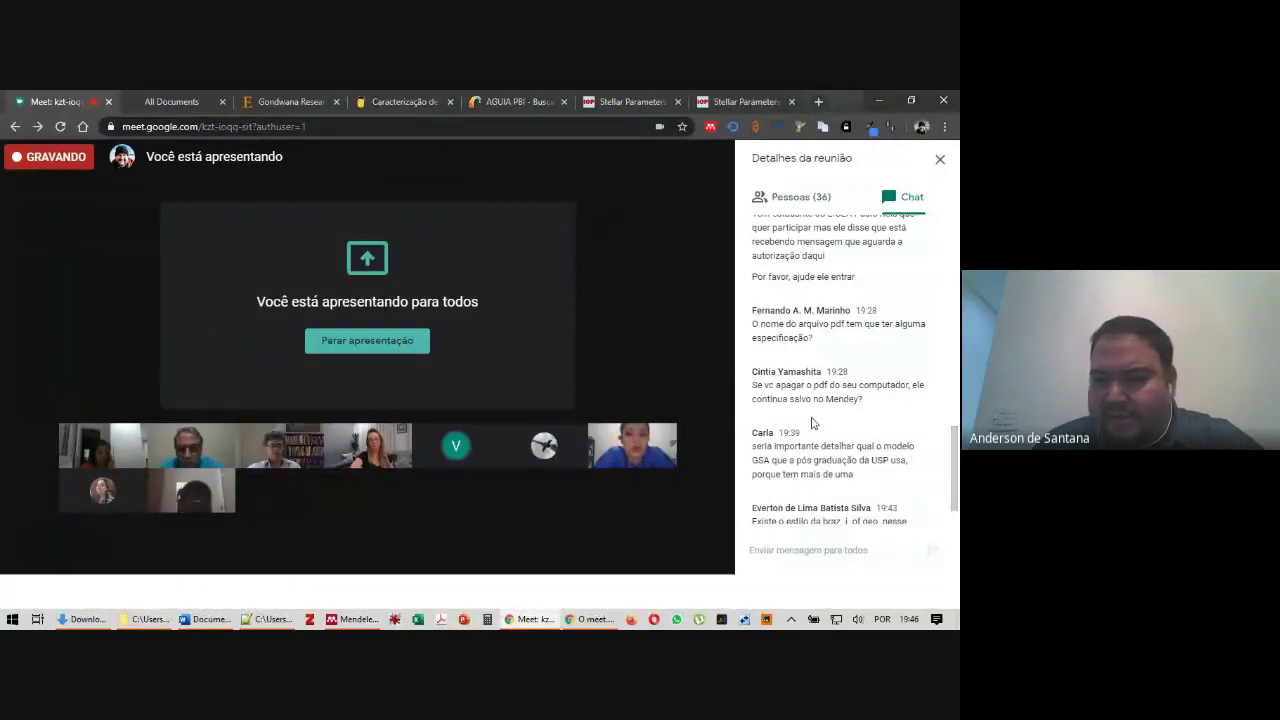
scroll(869, 455, "down", 1)
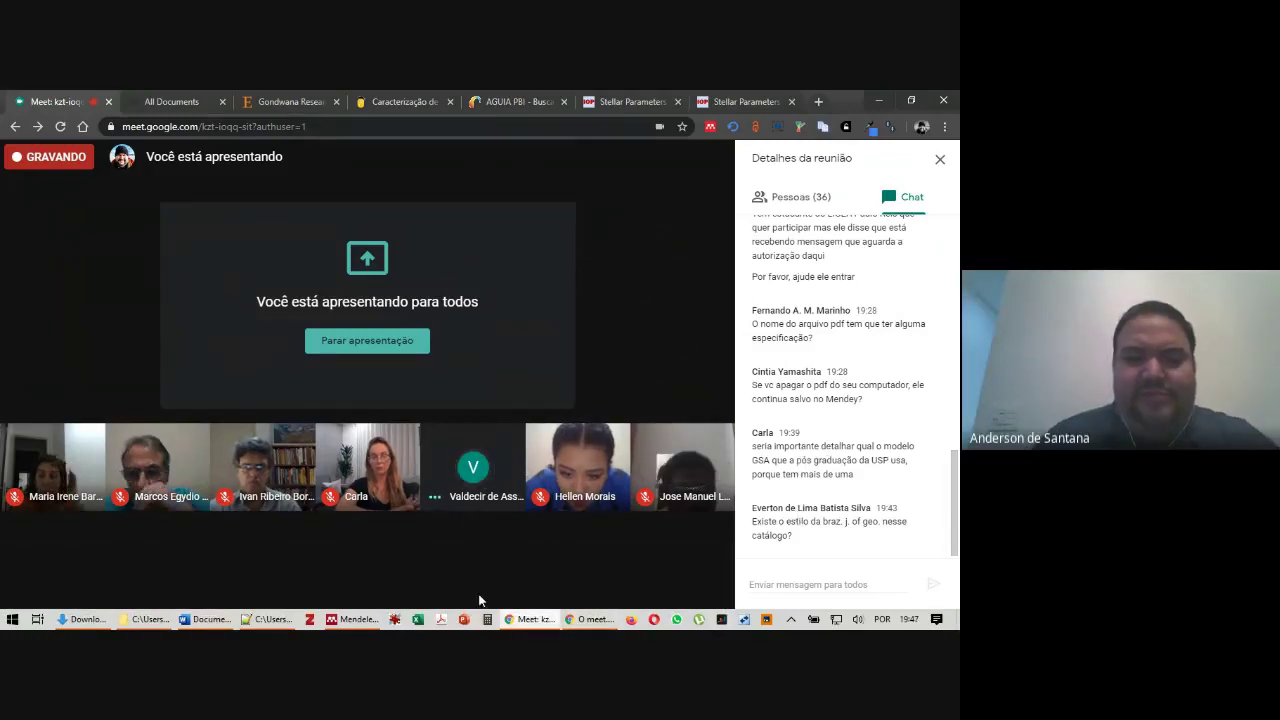
left_click(378, 617)
left_click(92, 113)
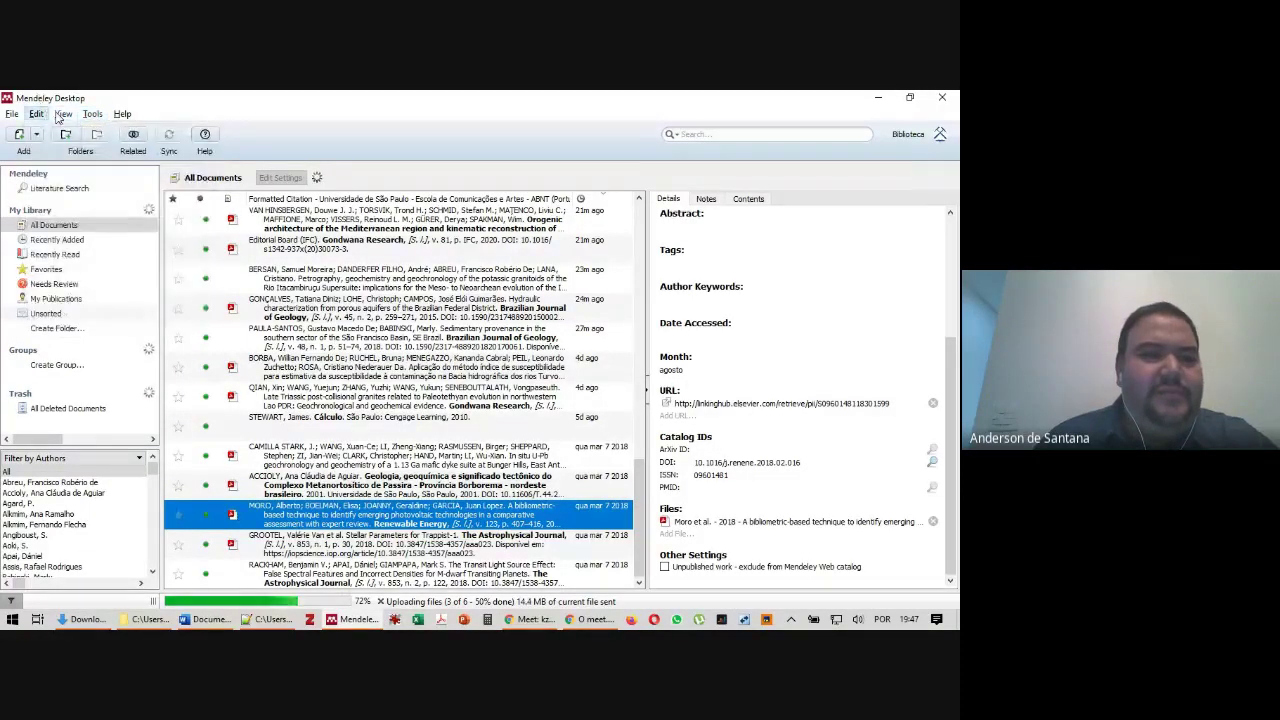
mouse_move(132, 172)
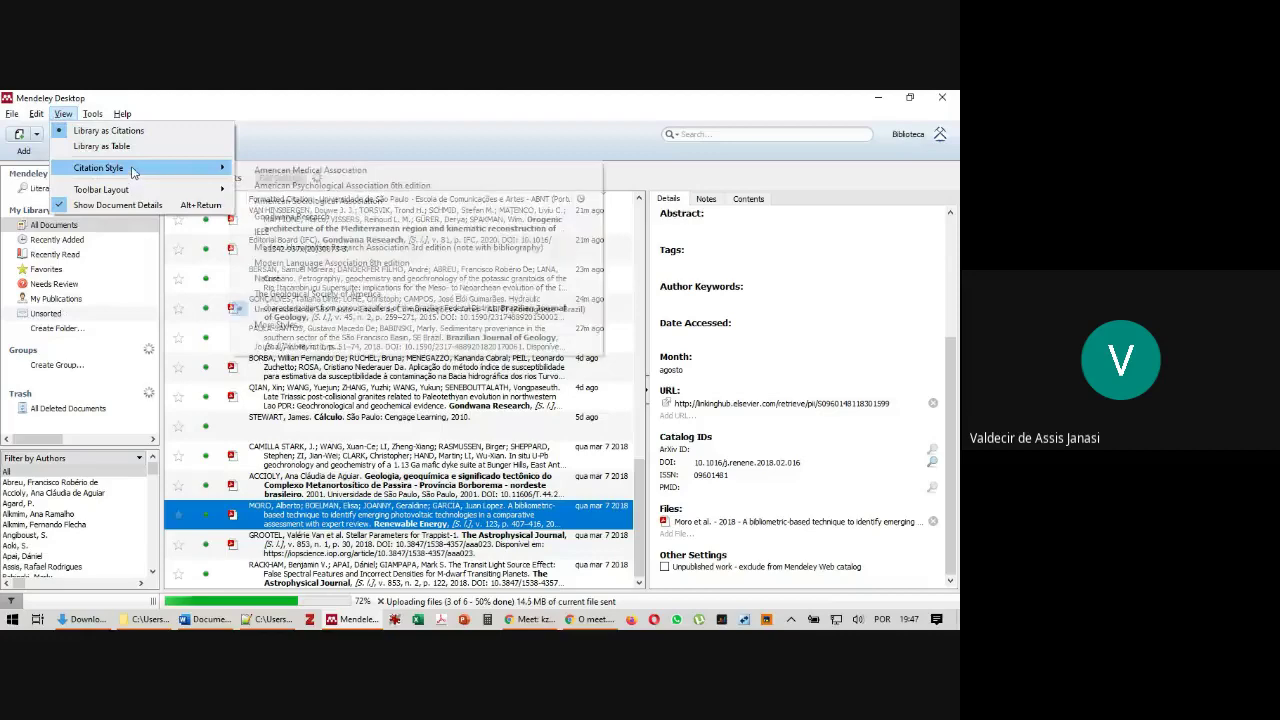
left_click(297, 326)
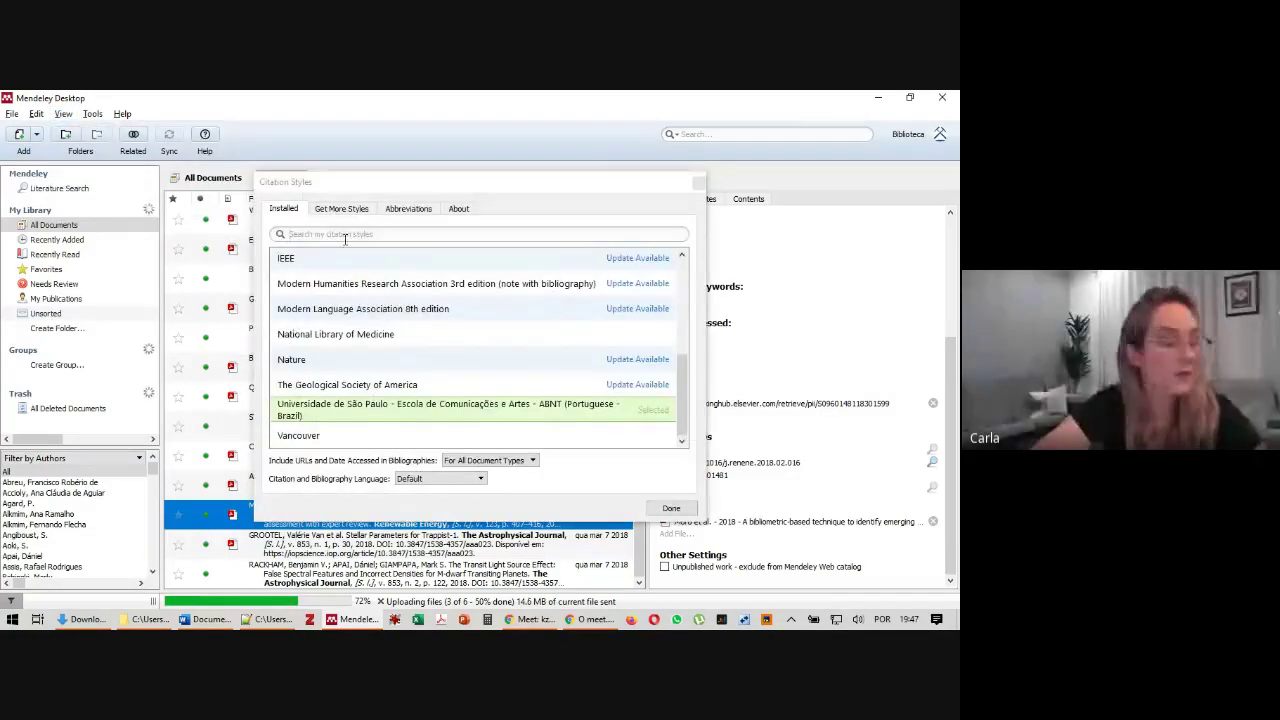
left_click(341, 209)
type("the")
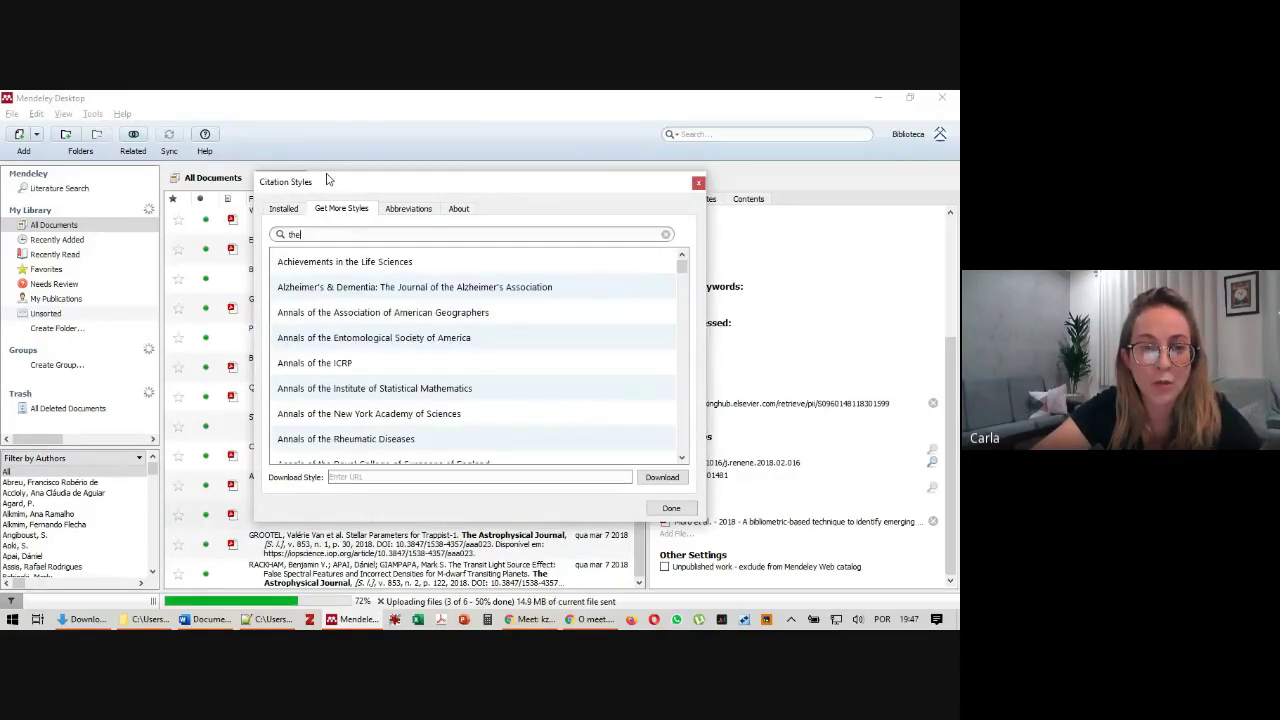
key("BackSpace")
type("g")
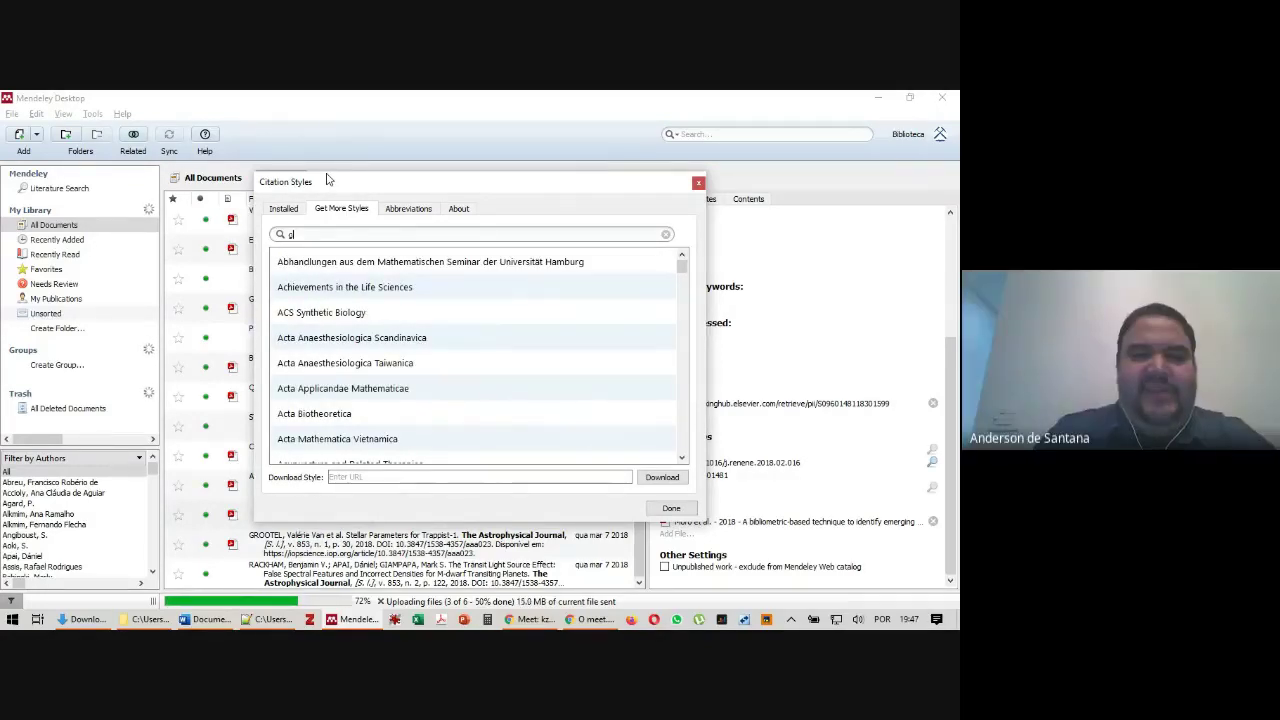
type("sa")
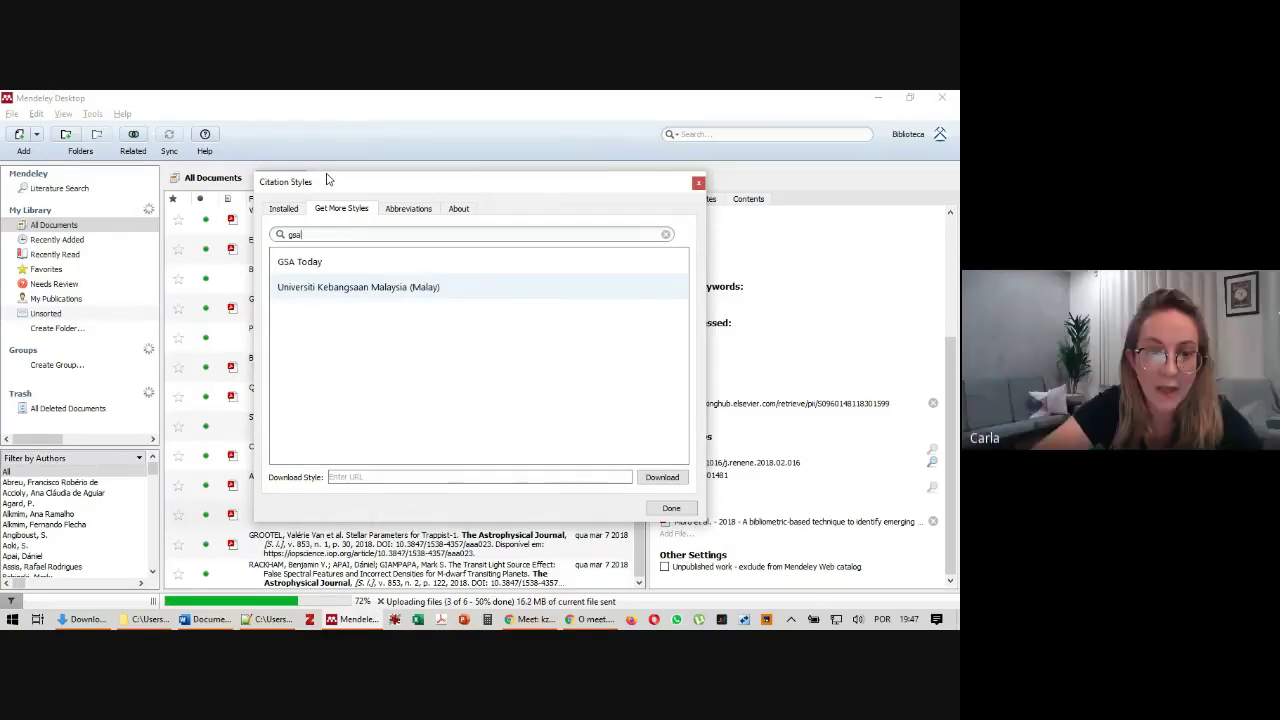
key("BackSpace")
key("BackSpace")
key("BackSpace")
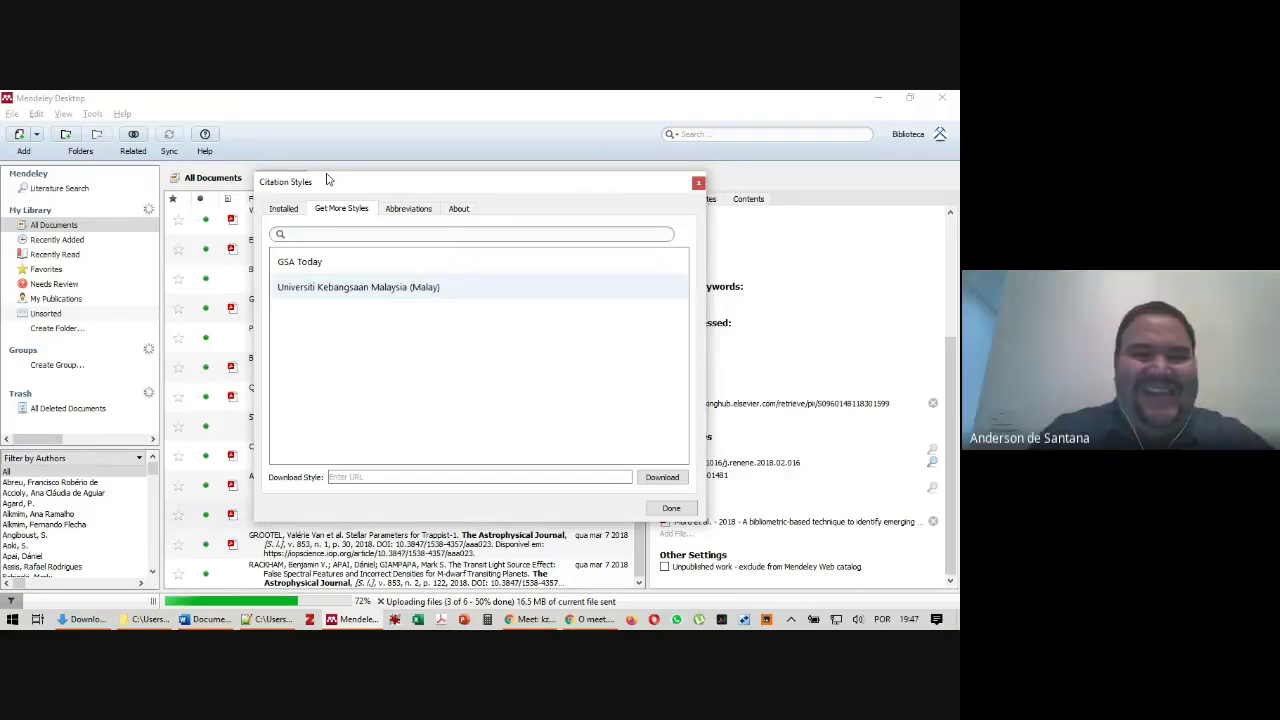
type("the ")
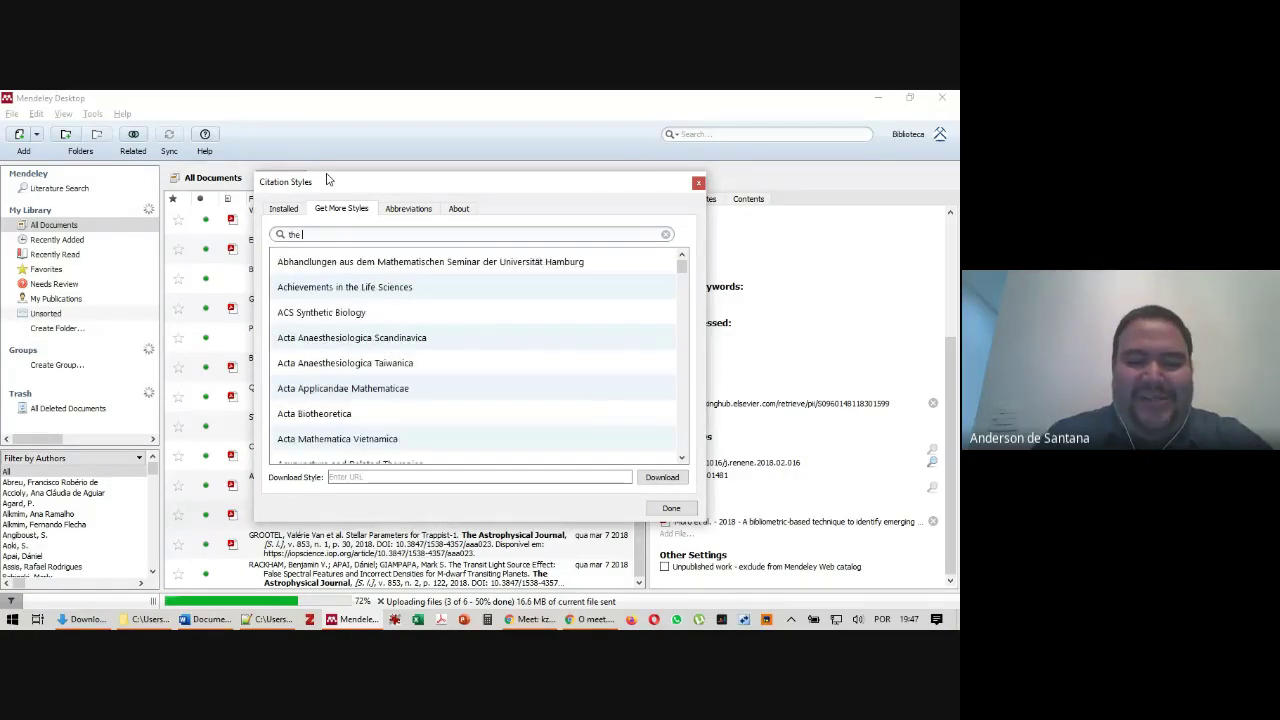
type("geologi")
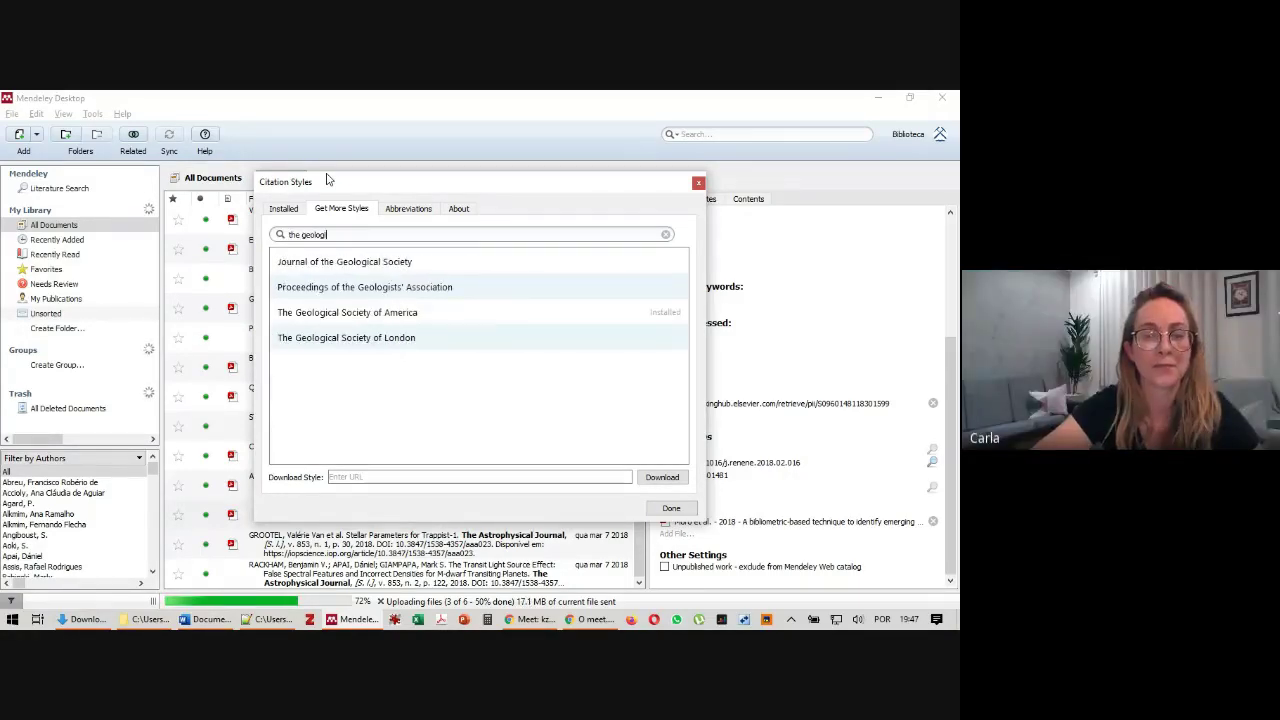
left_click(387, 316)
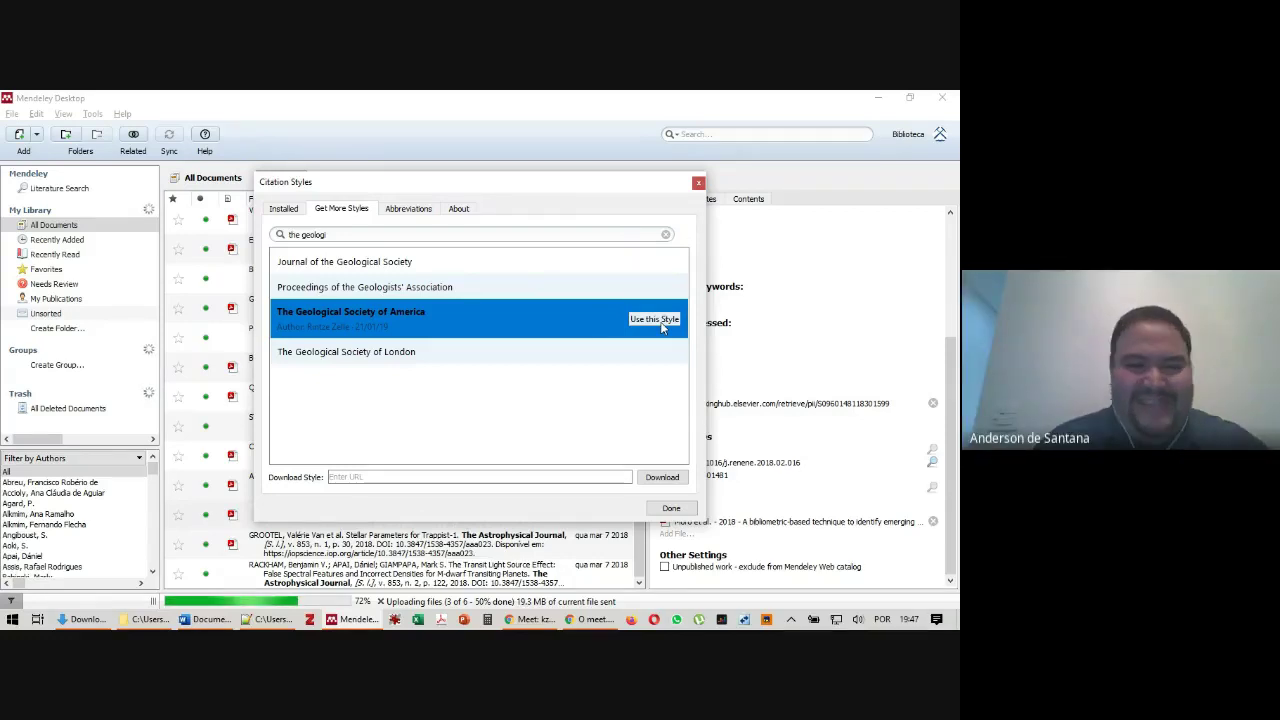
left_click(283, 208)
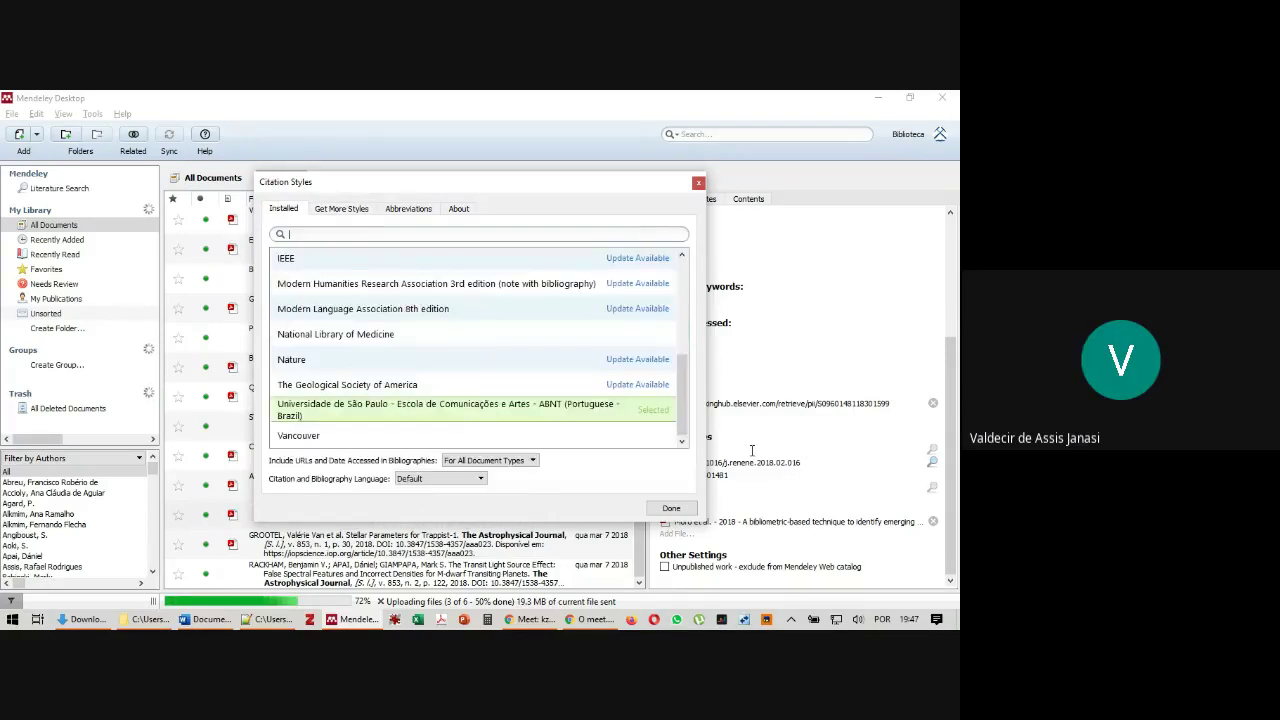
left_click(698, 183)
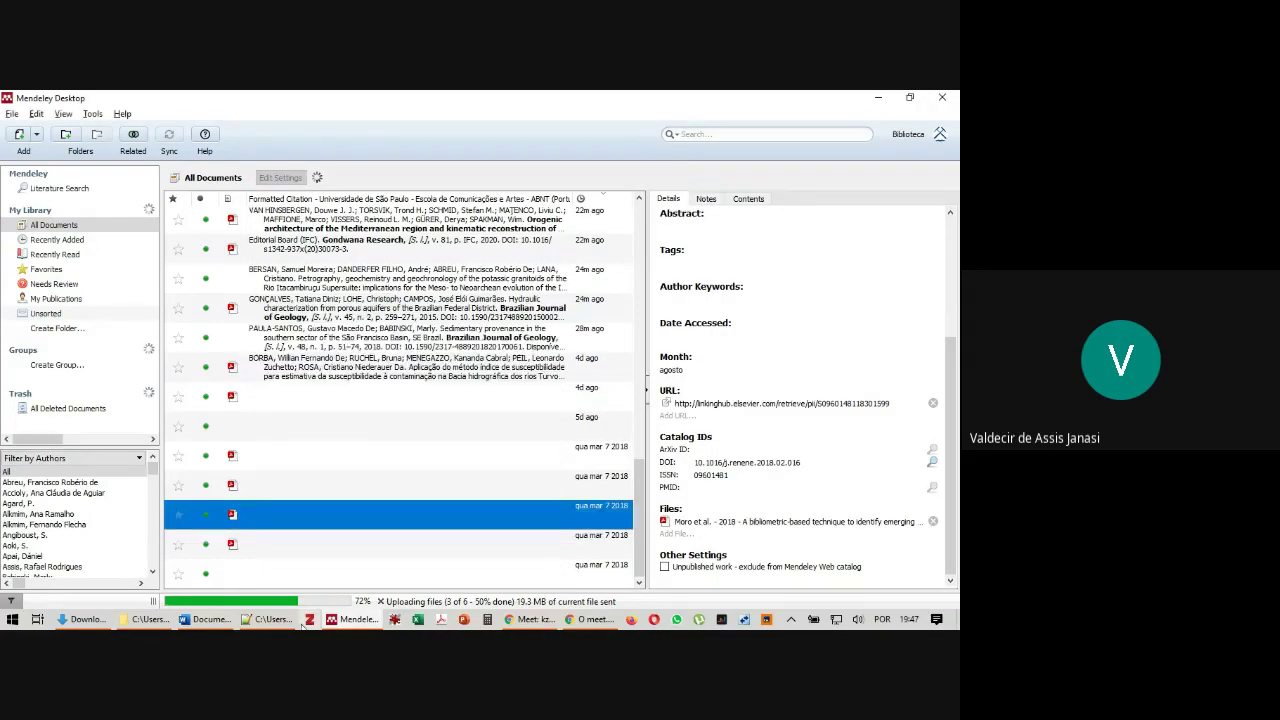
Close the Meet chat panel, return to Mendeley, and dismiss Chrome's presenting notification
left_click(527, 620)
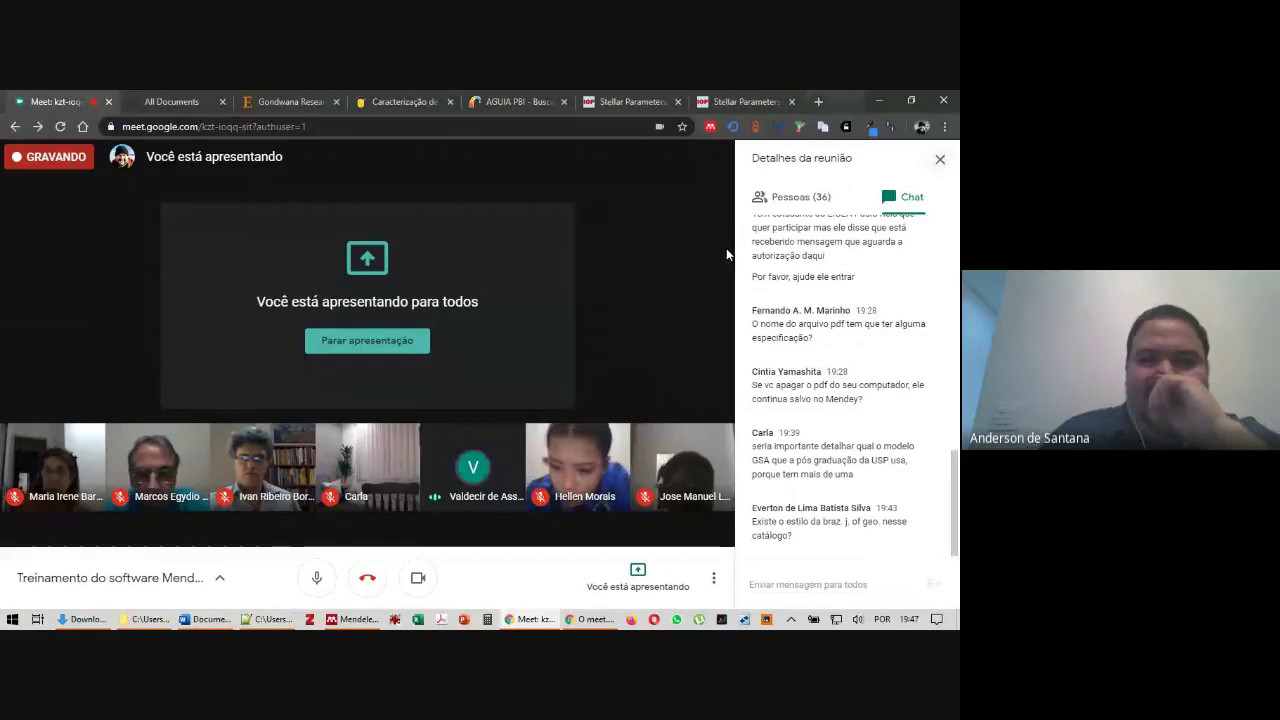
left_click(942, 160)
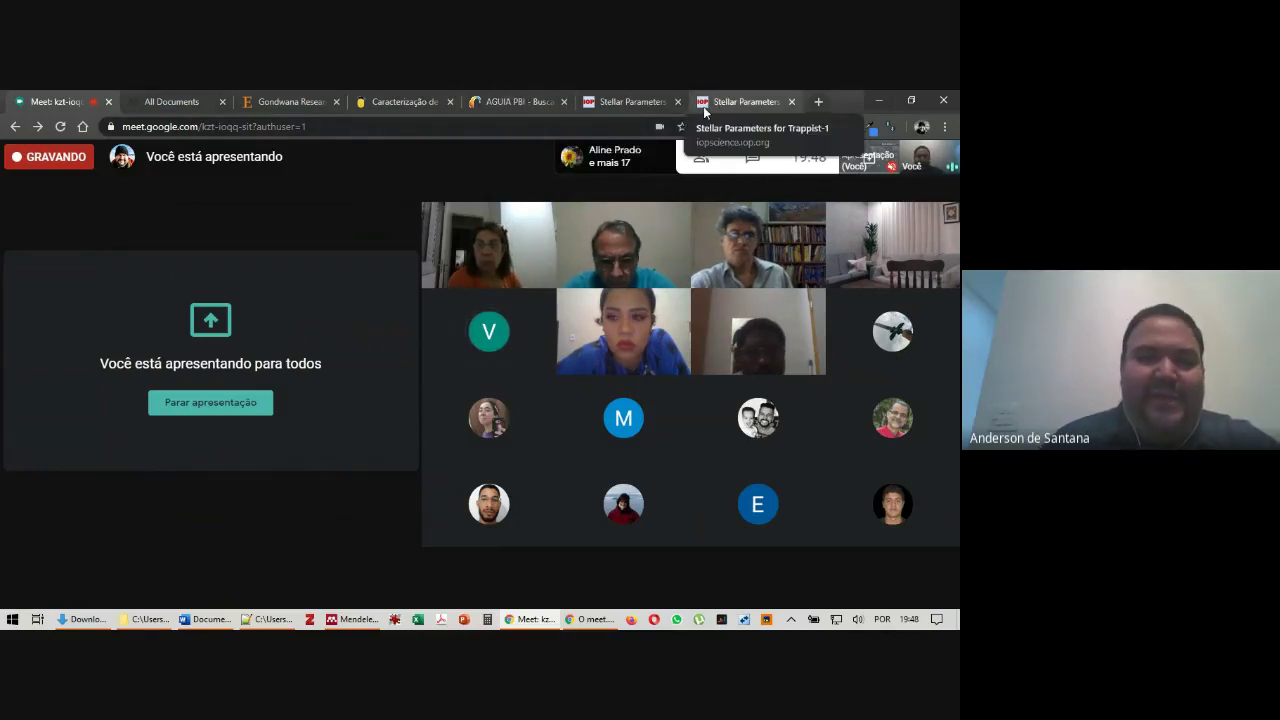
left_click(352, 619)
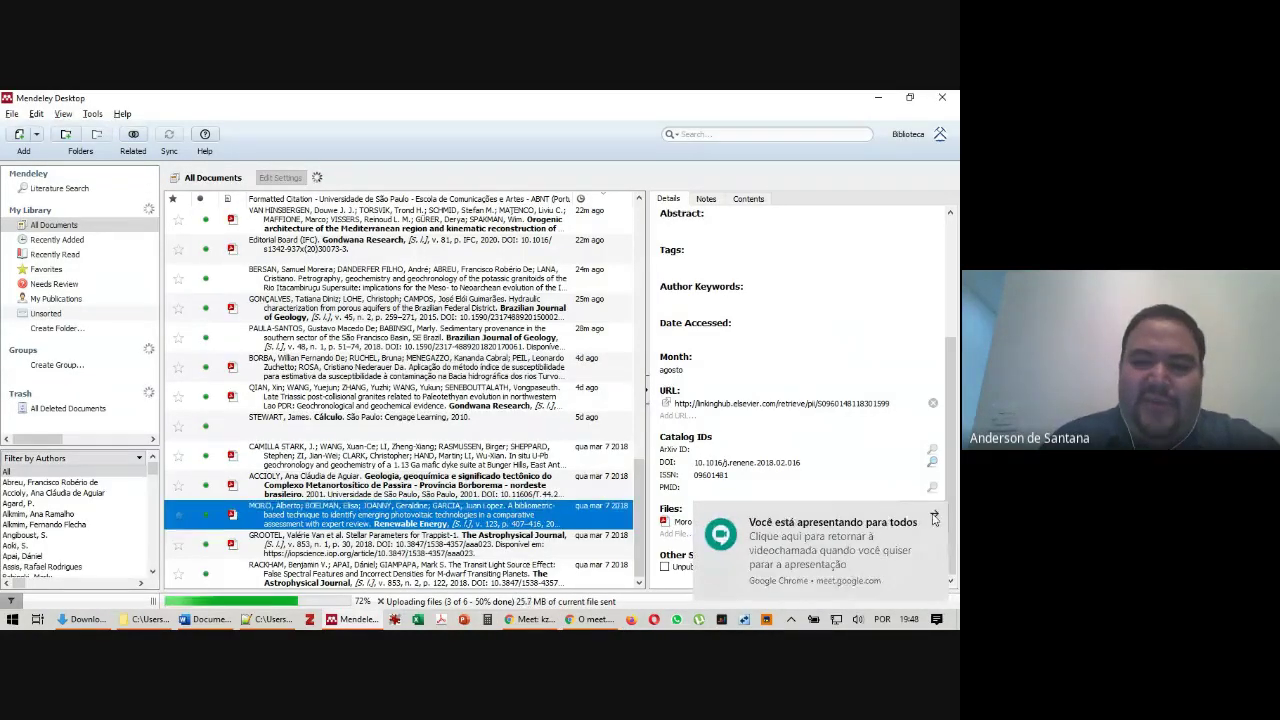
left_click(934, 518)
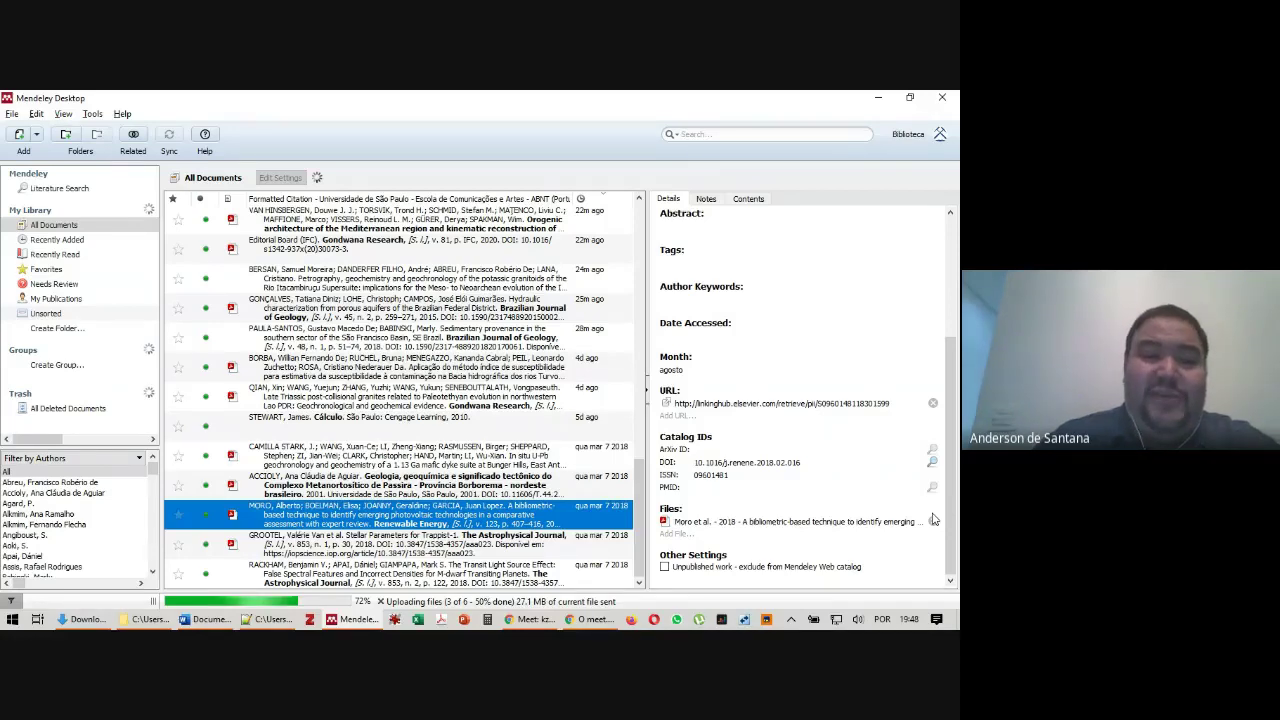
left_click(63, 114)
Set the citation style to American Psychological Association 6th edition and select the first reference
mouse_move(100, 167)
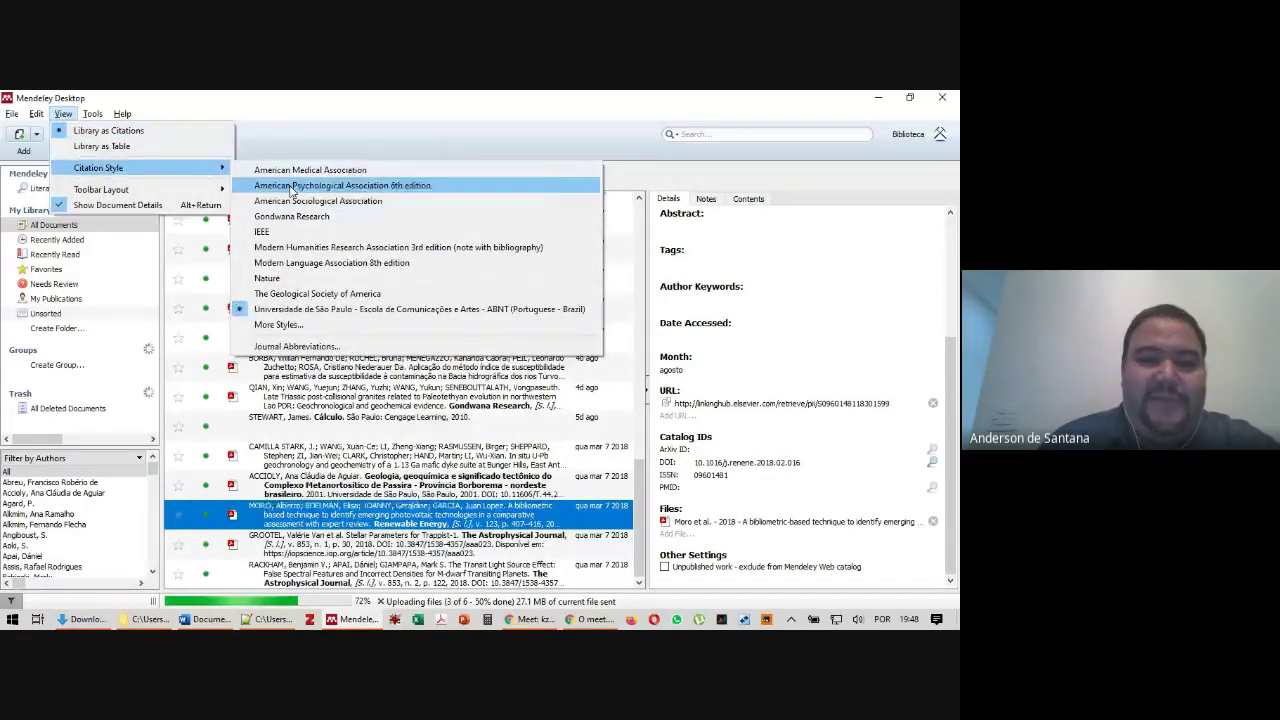
left_click(292, 188)
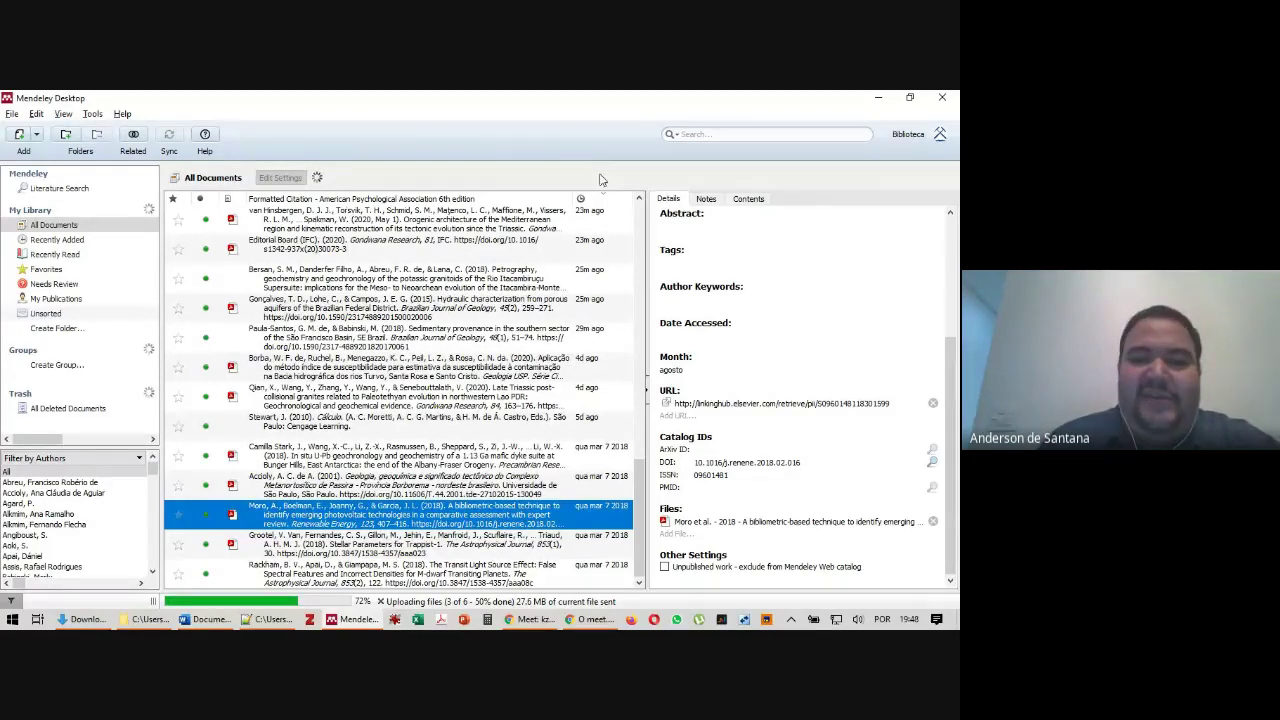
left_click_drag(641, 515, 634, 257)
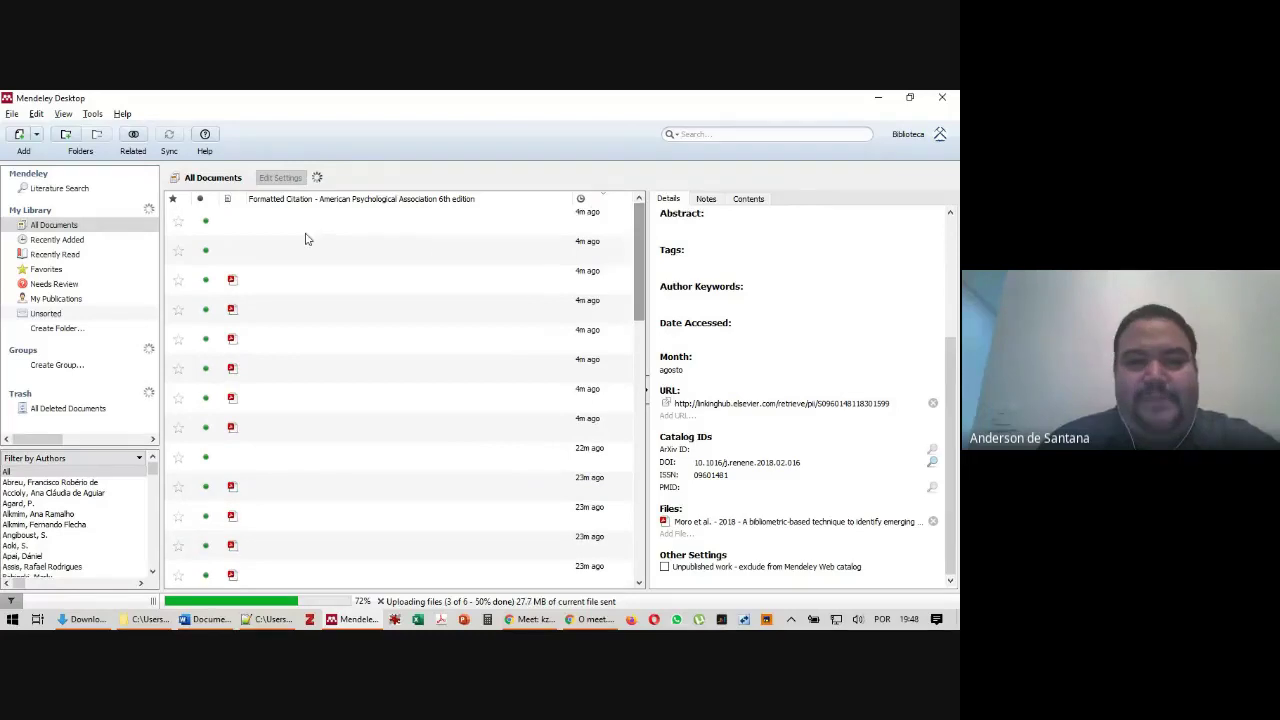
left_click(357, 231)
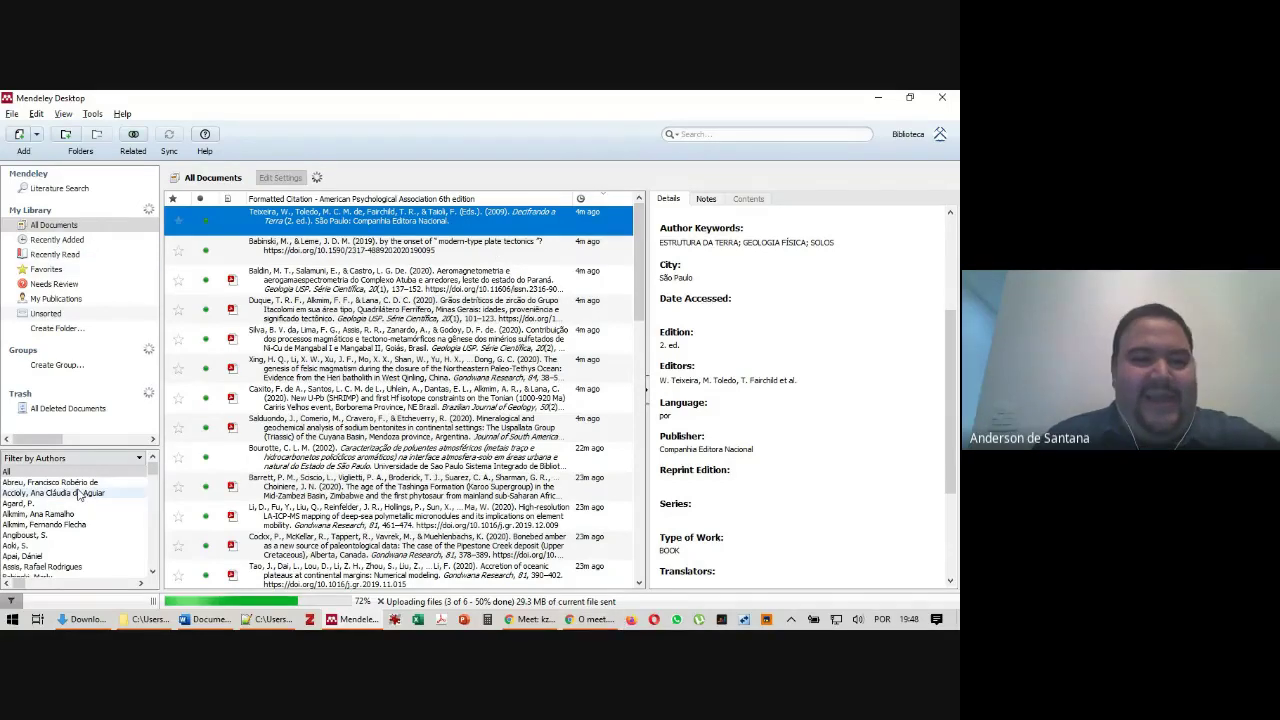
Glance at the video call, then select the West Qinling felsic magmatism paper in Mendeley
left_click(520, 621)
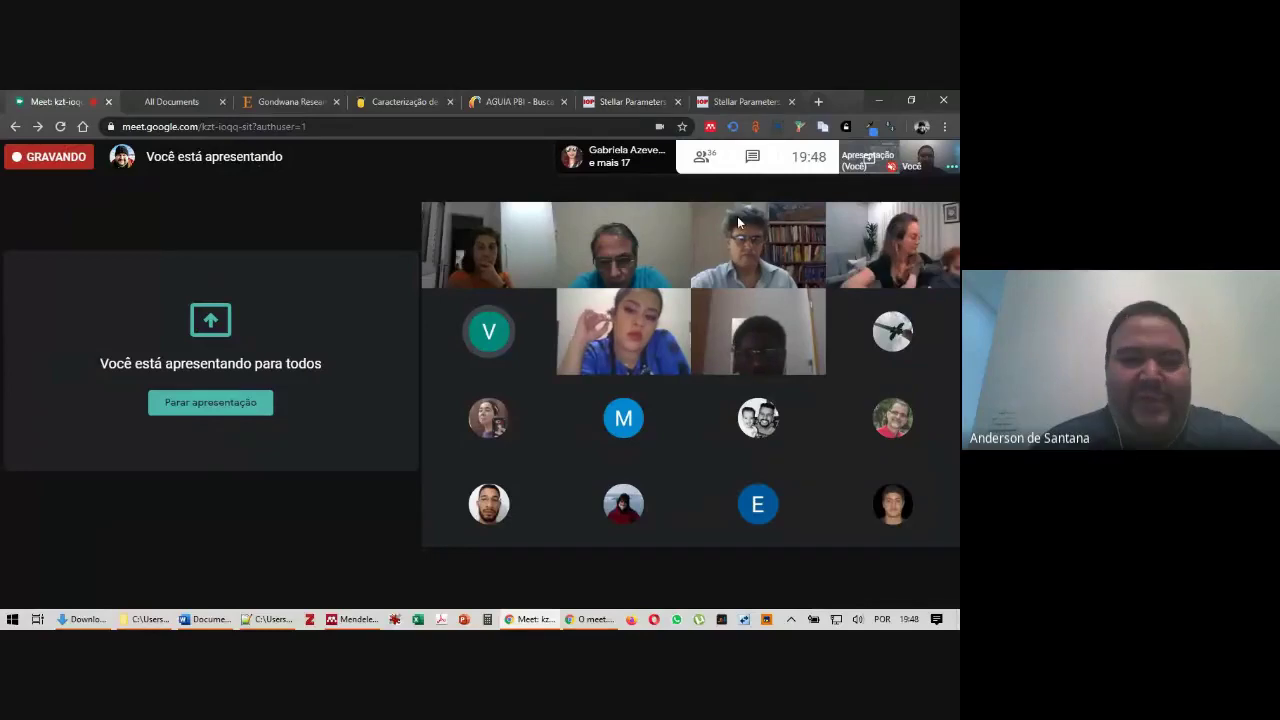
left_click(370, 621)
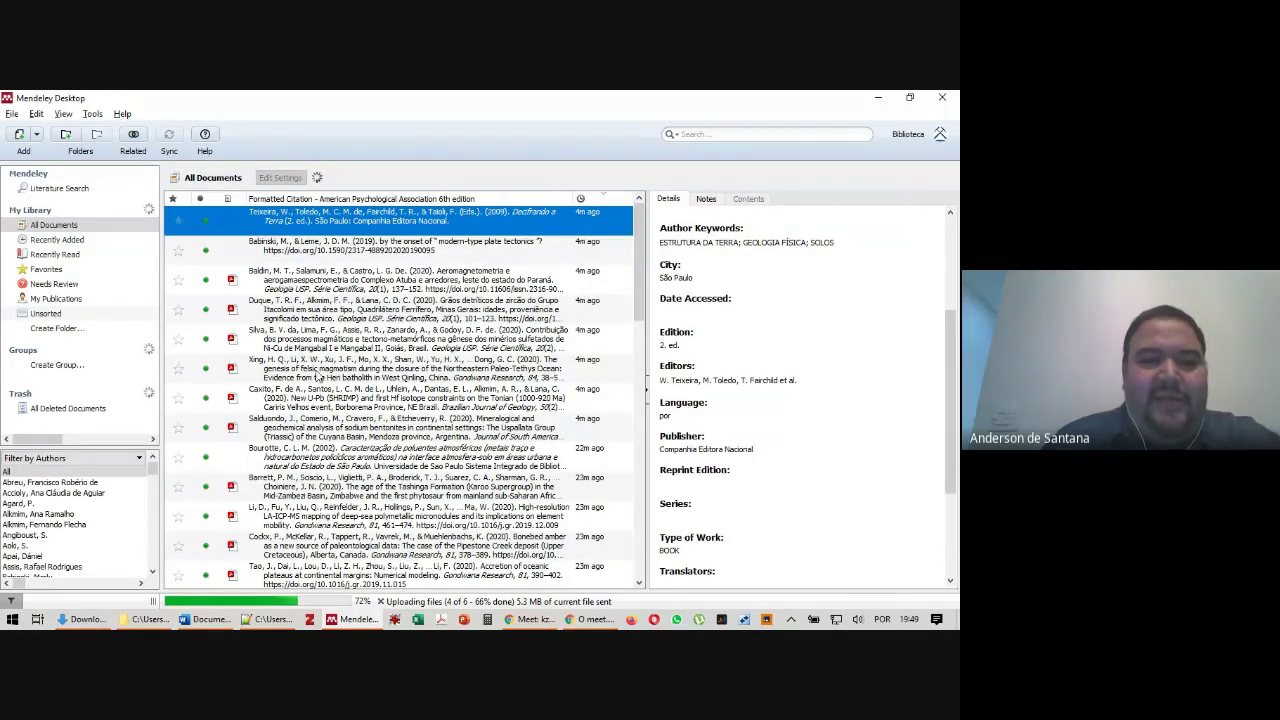
left_click(316, 372)
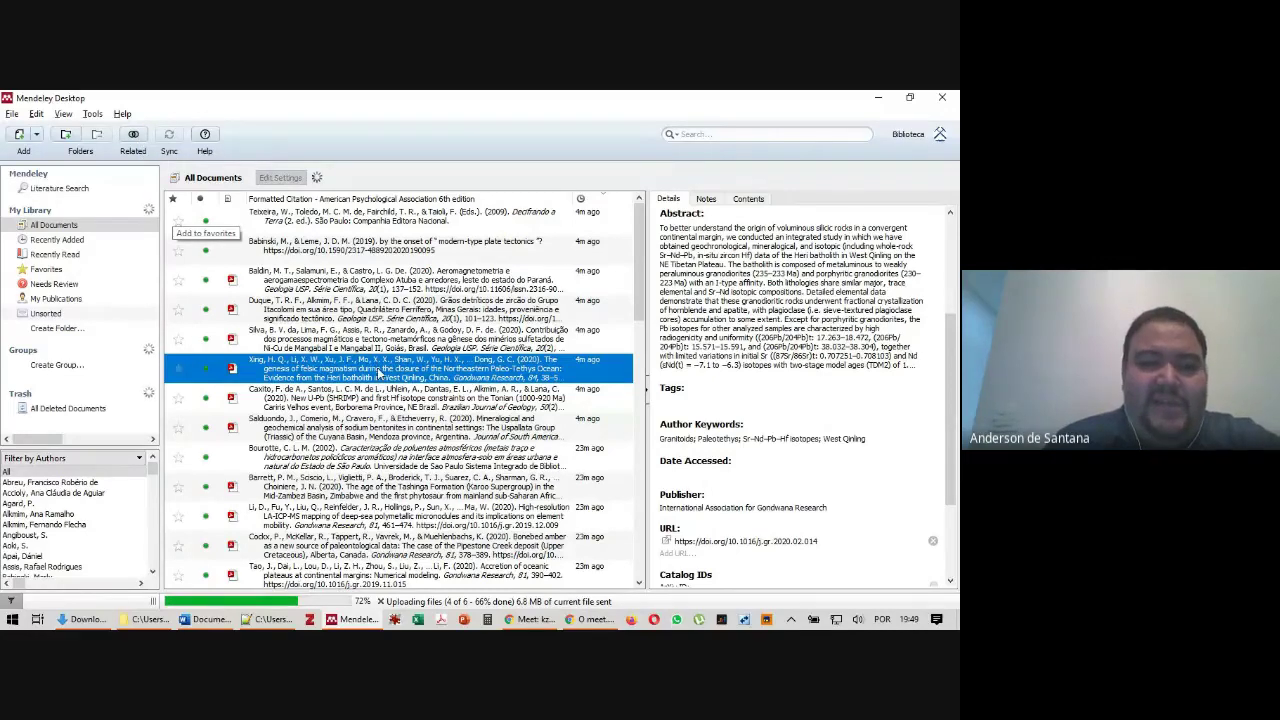
left_click(133, 139)
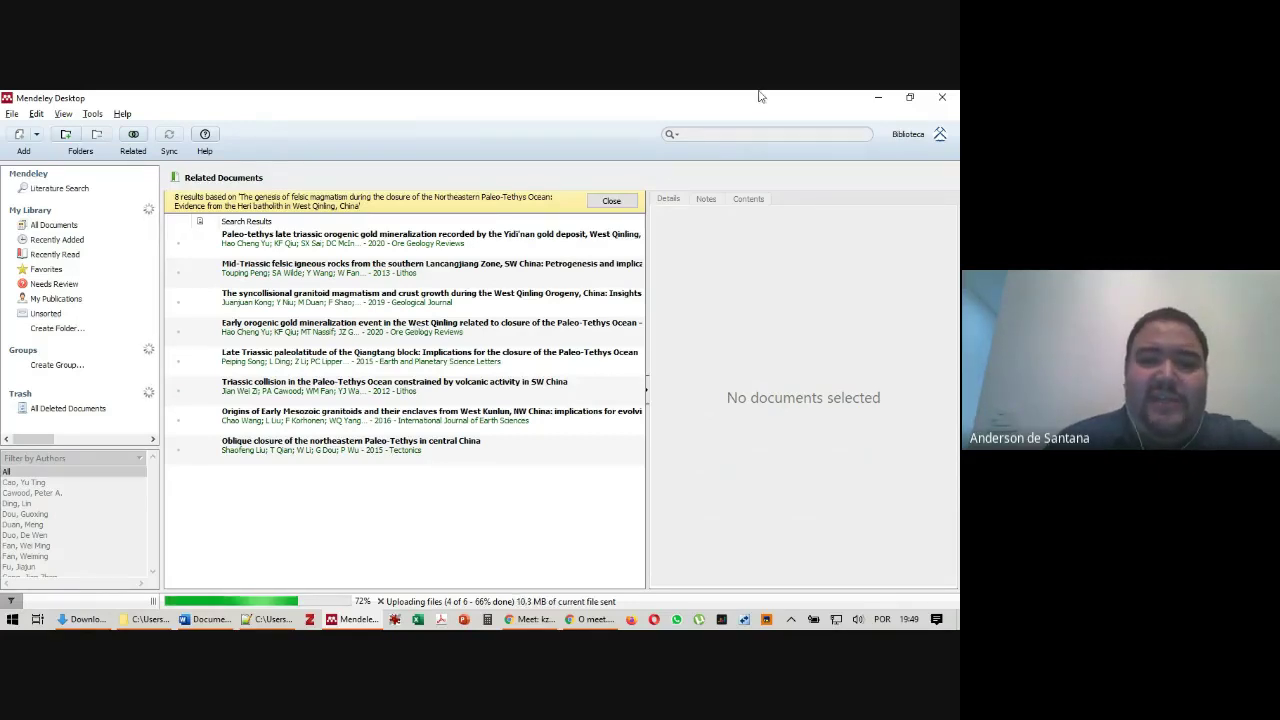
left_click(611, 201)
left_click(408, 466)
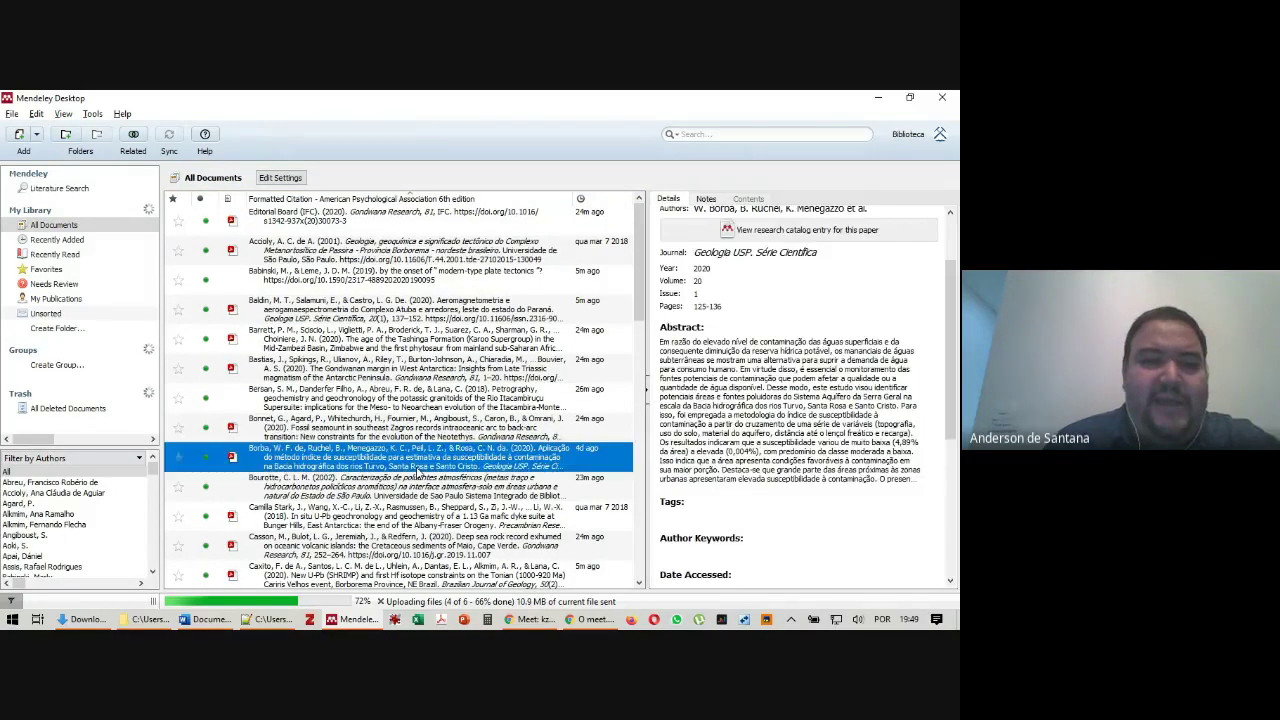
left_click(140, 133)
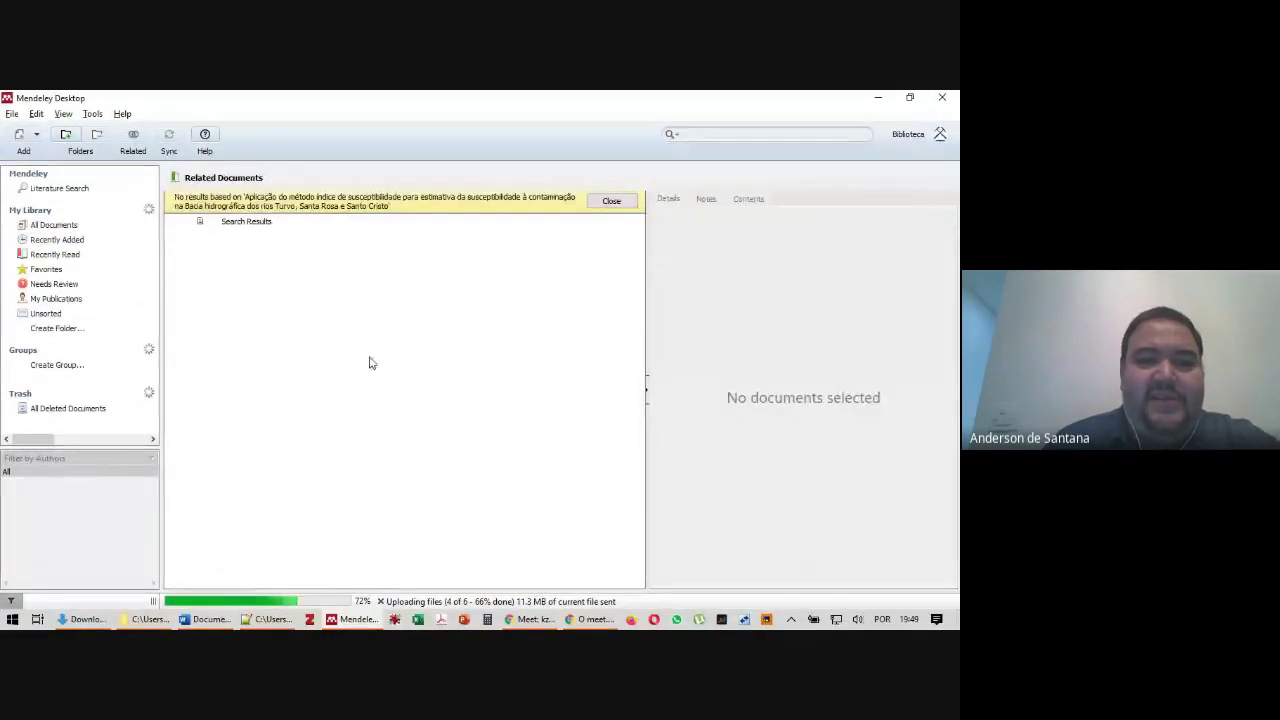
left_click(624, 201)
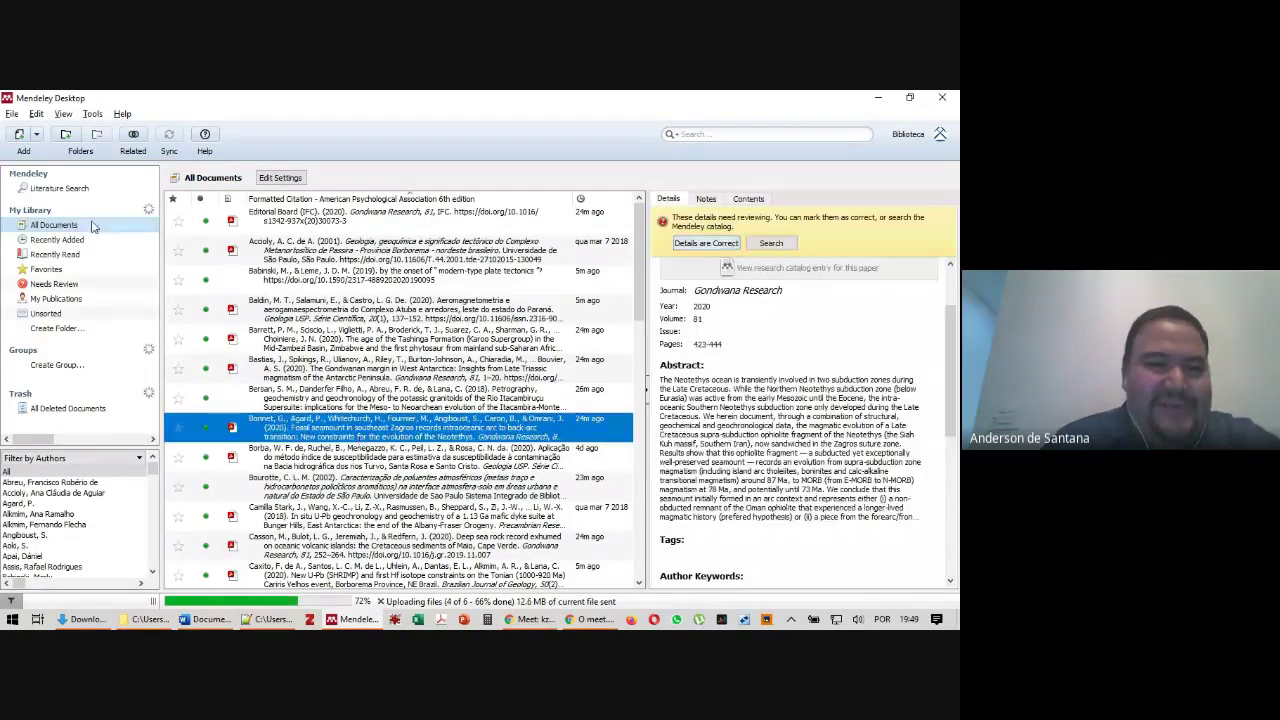
left_click(132, 136)
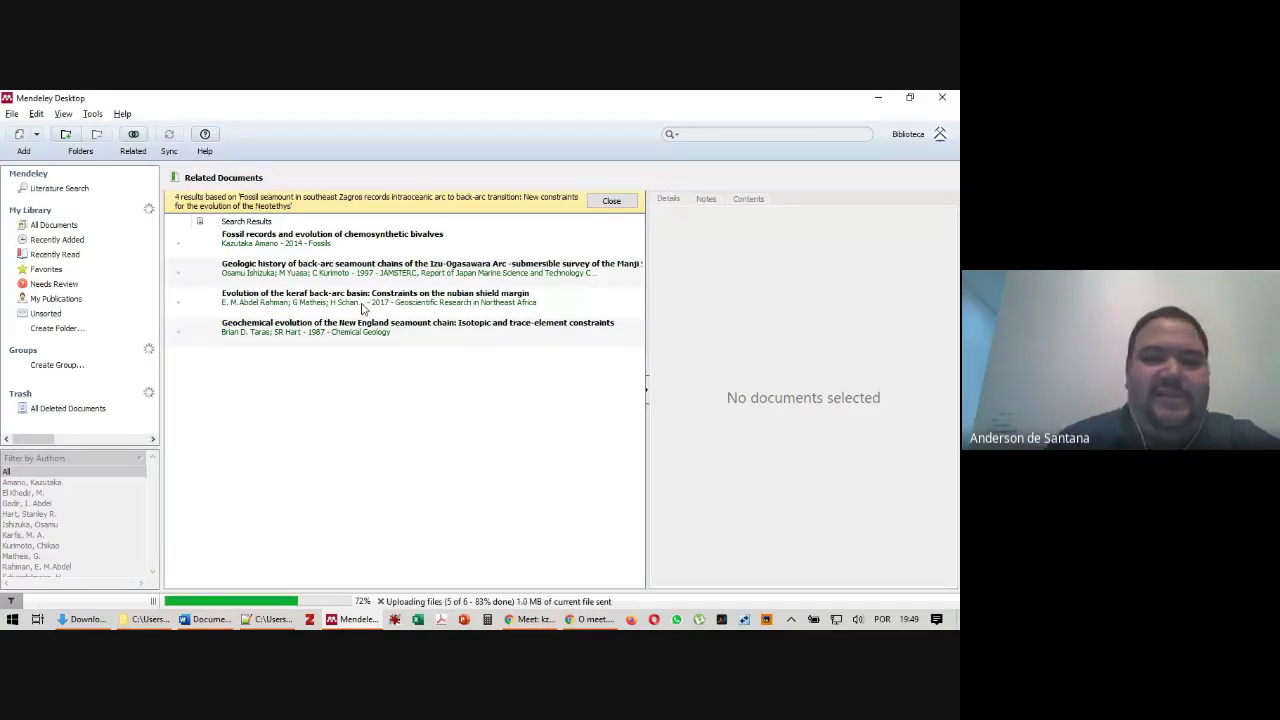
left_click(612, 202)
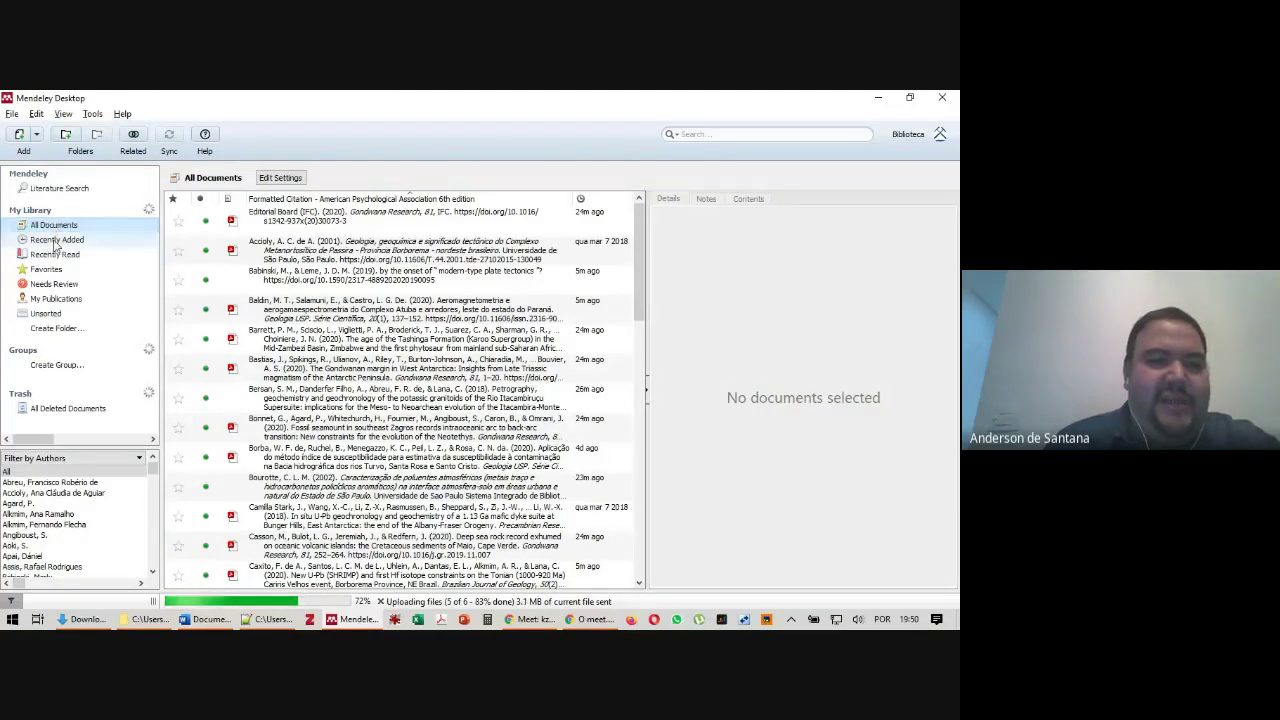
Star the top three Recently Added papers as favorites, then view Favorites and Recently Read
left_click(54, 245)
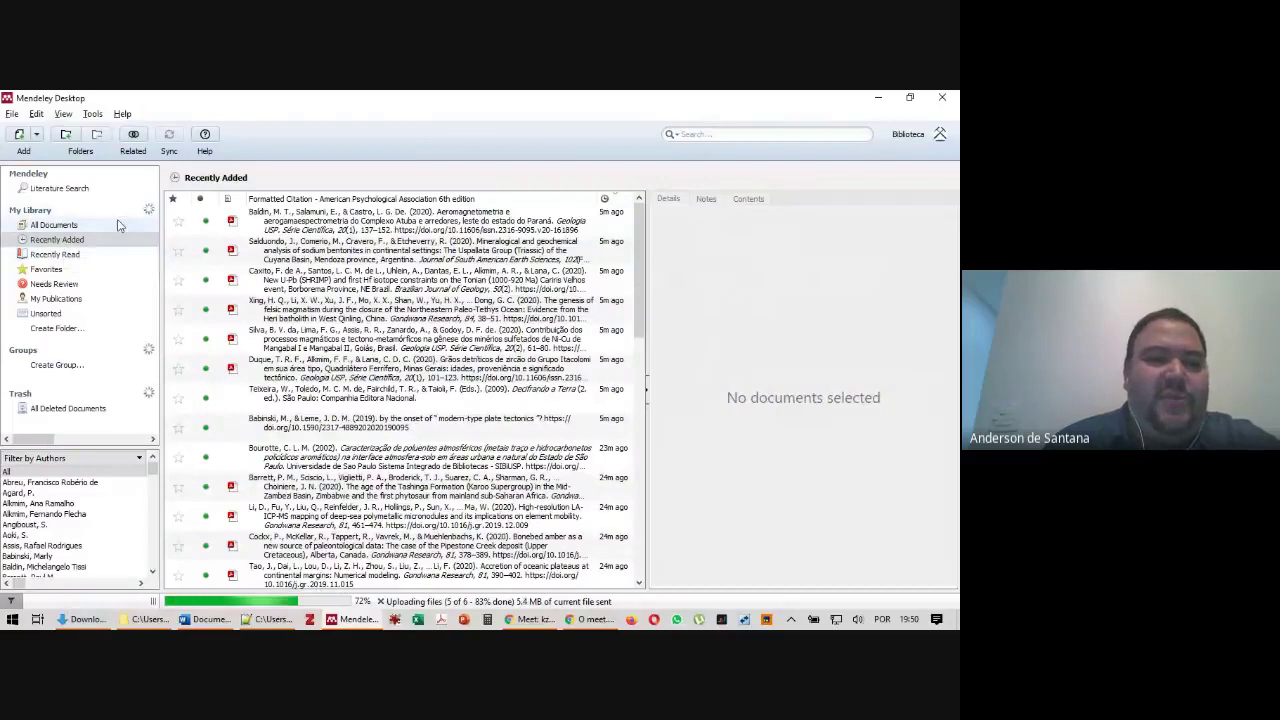
left_click(179, 228)
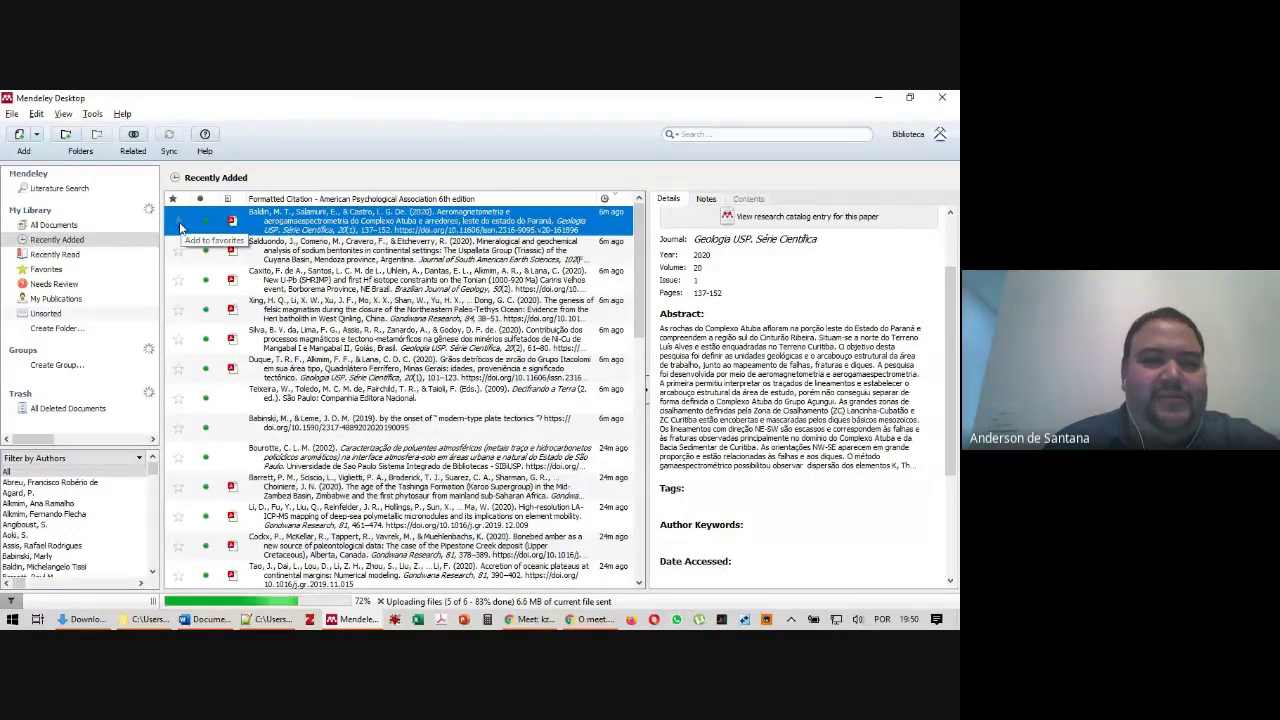
left_click(177, 250)
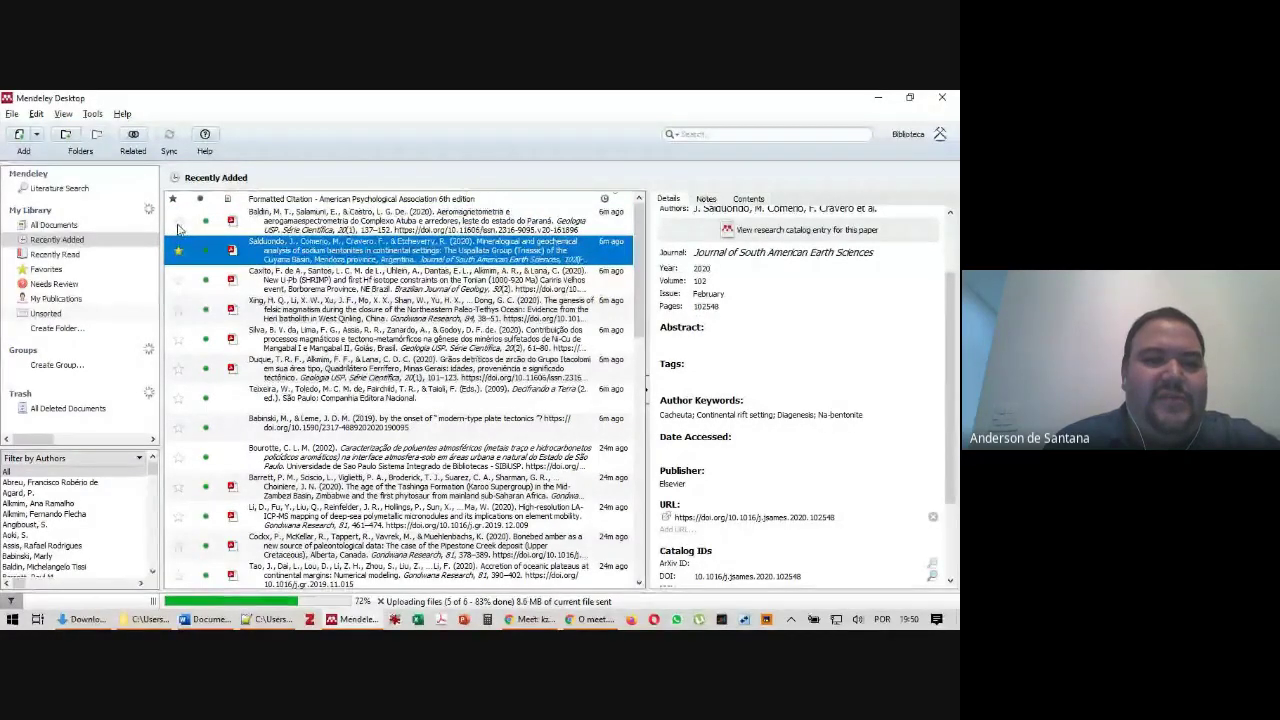
left_click(177, 280)
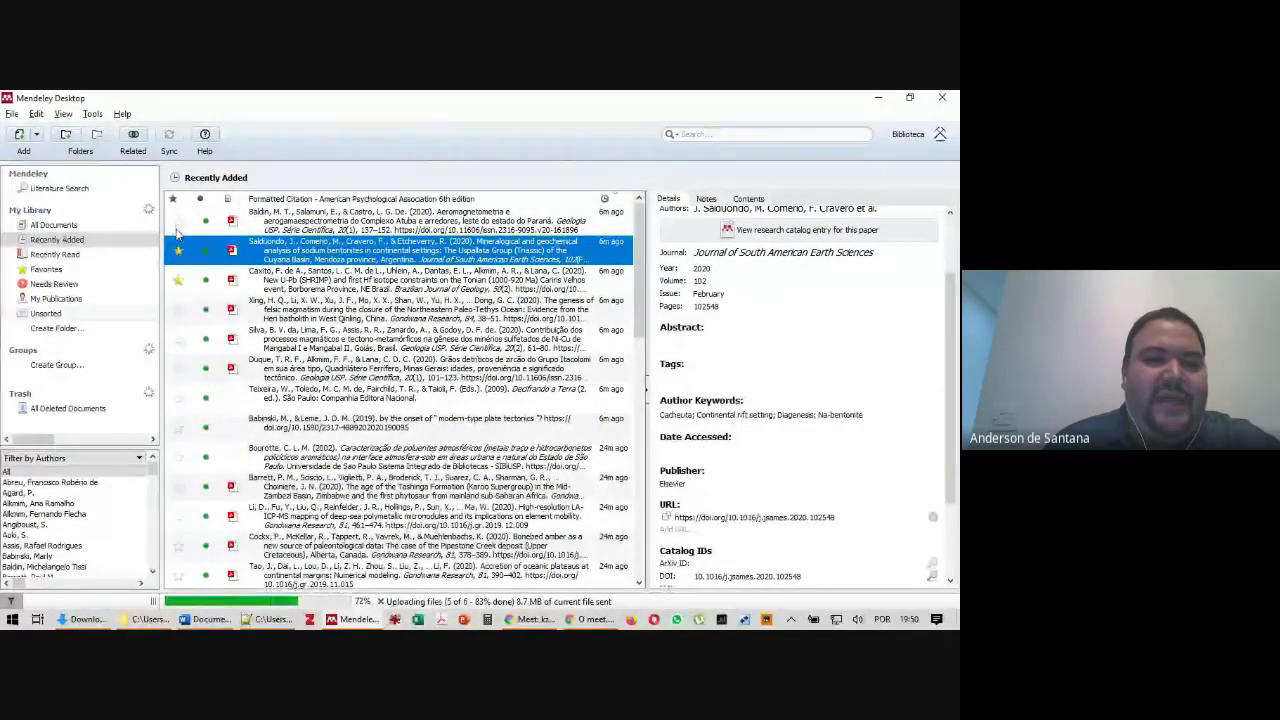
left_click(177, 221)
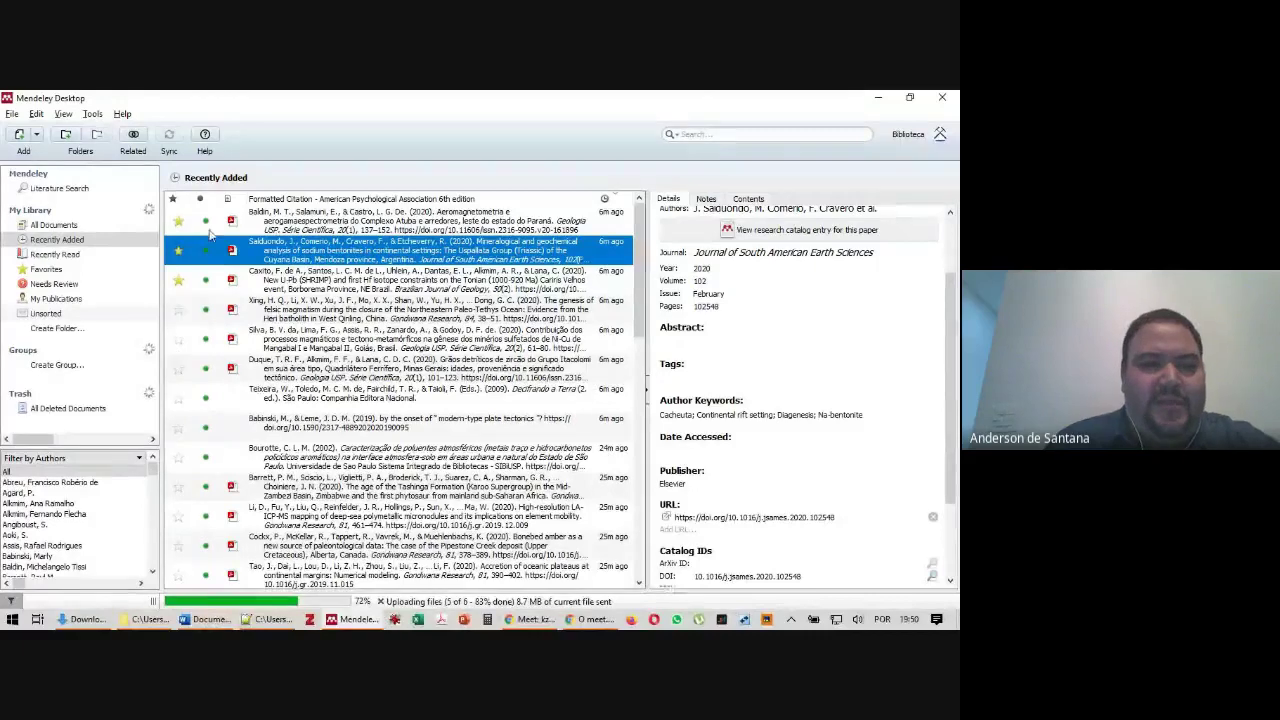
left_click(46, 269)
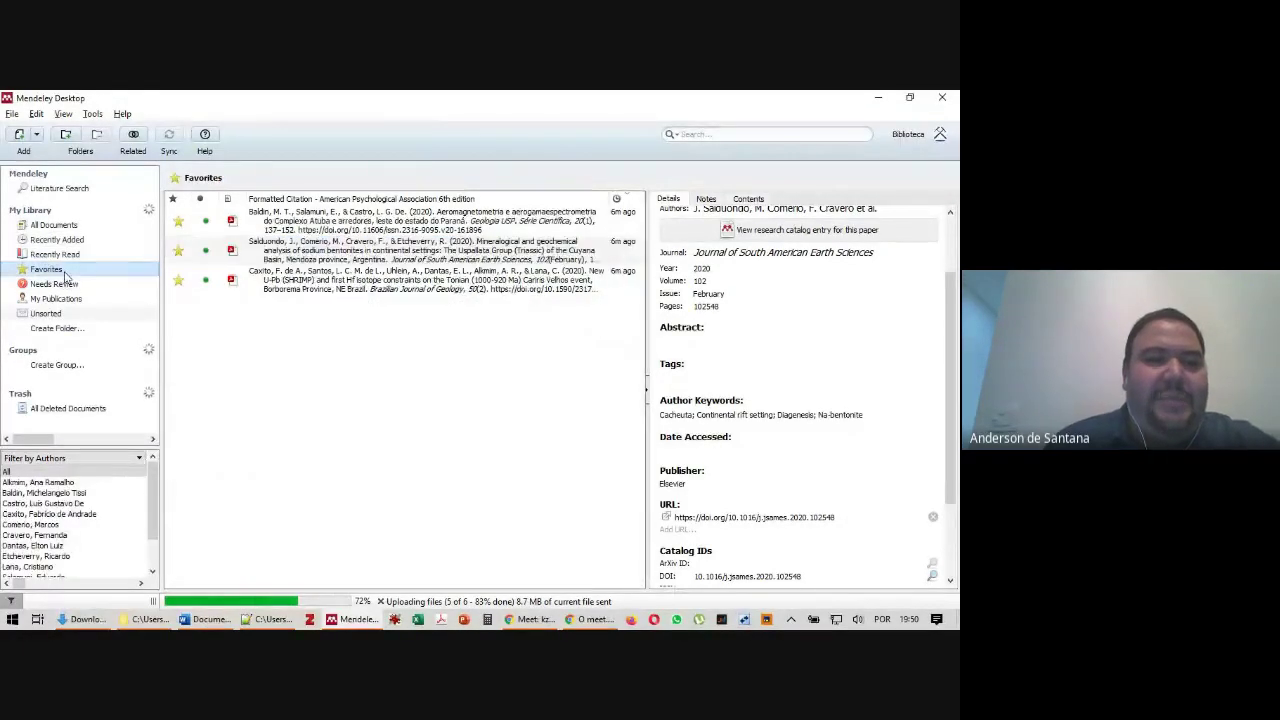
left_click(58, 255)
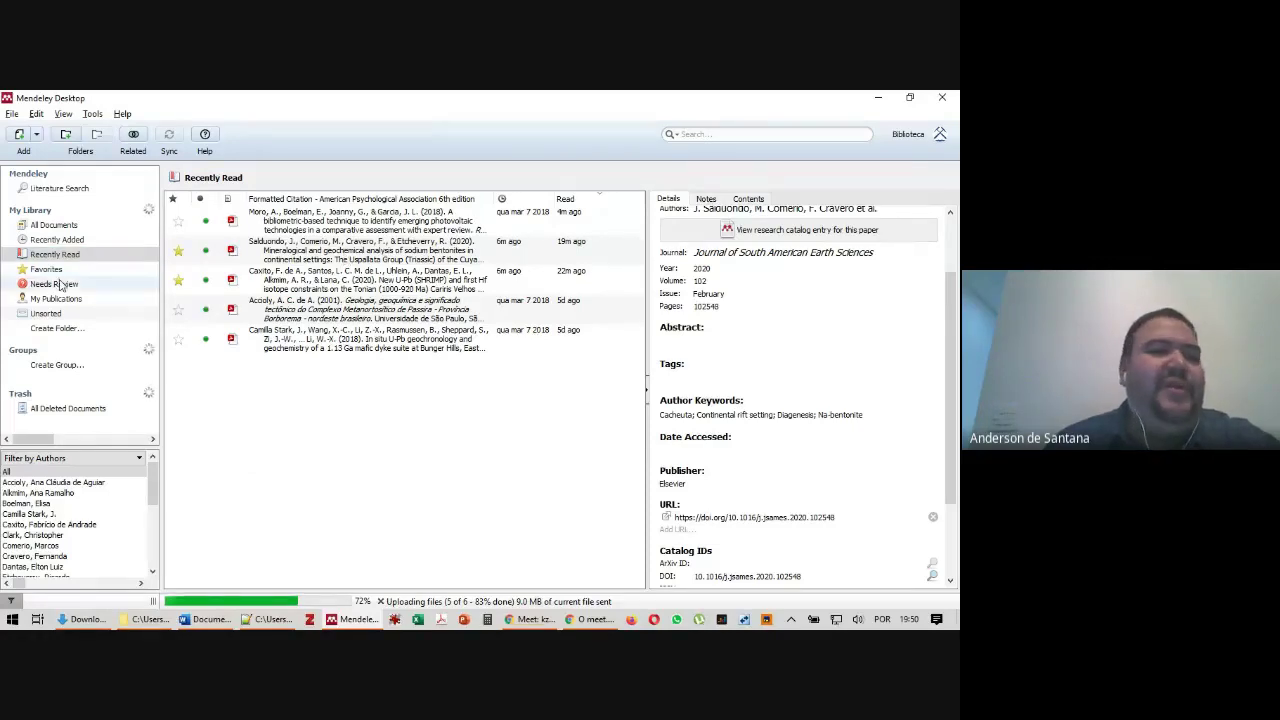
Confirm the deep-sea micronodules paper's details in Needs Review, then view My Publications and Unsorted
left_click(54, 287)
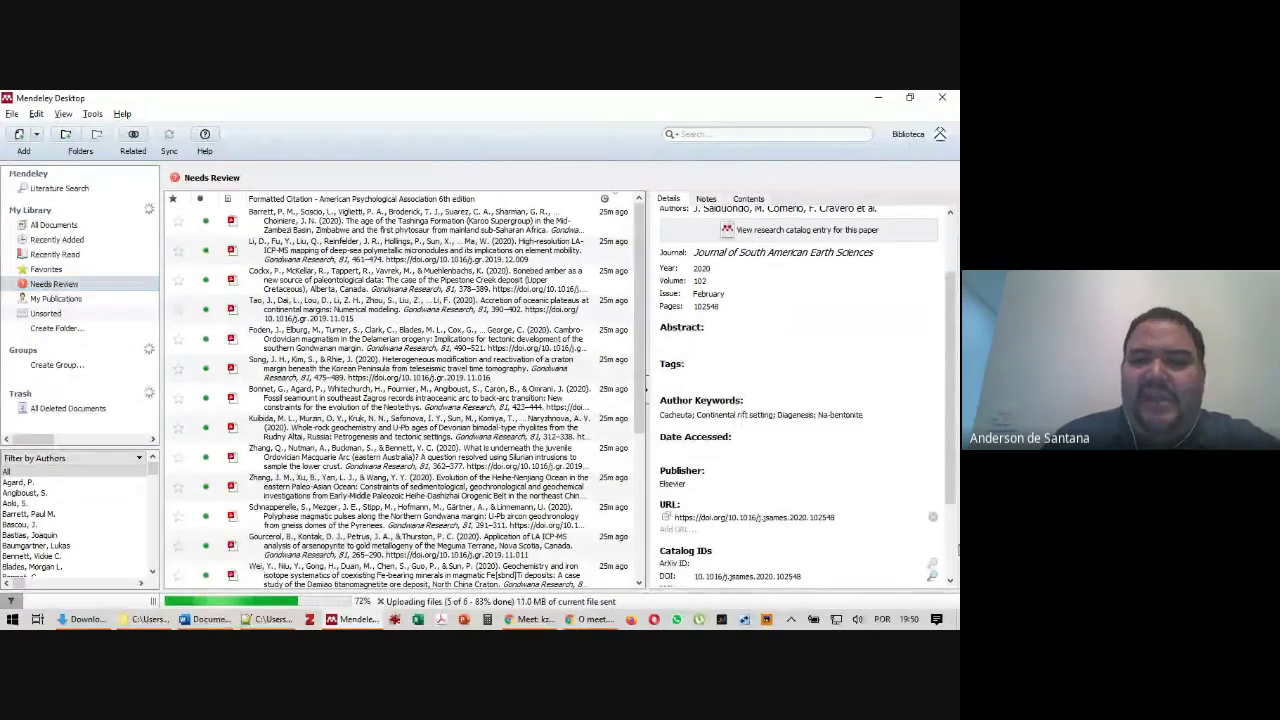
scroll(713, 398, "up", 2)
scroll(713, 398, "up", 2)
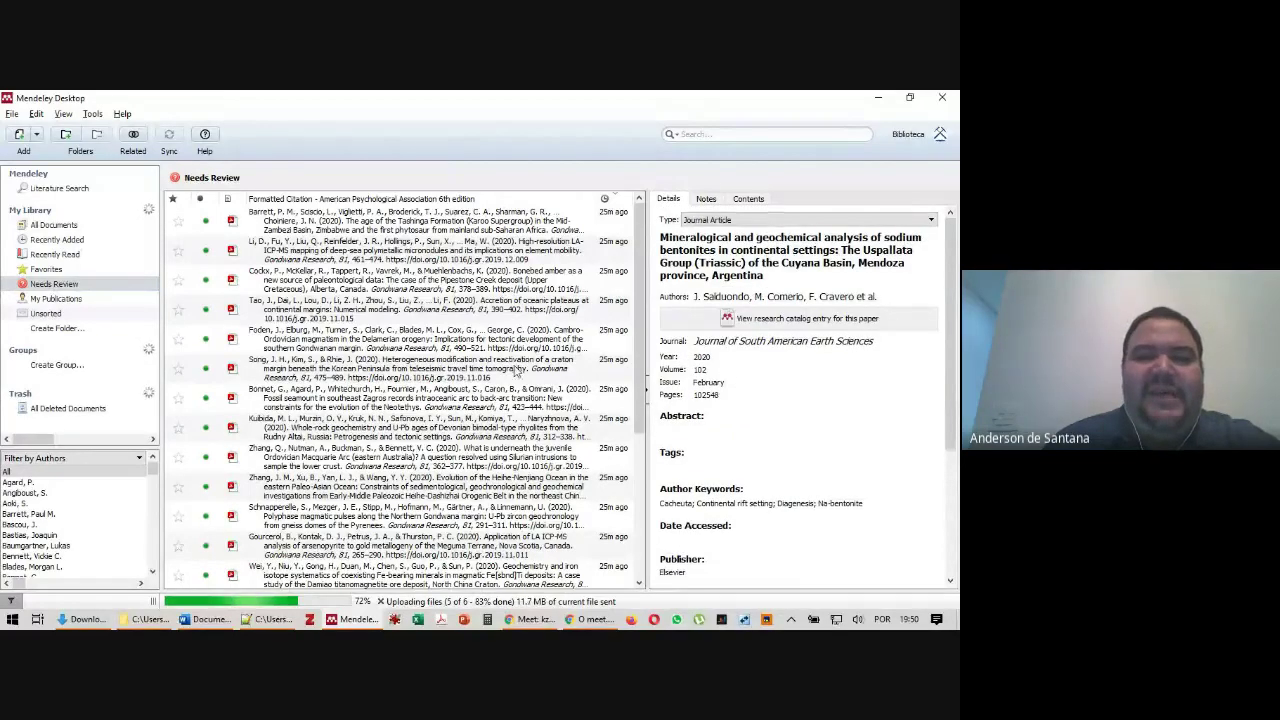
left_click(352, 250)
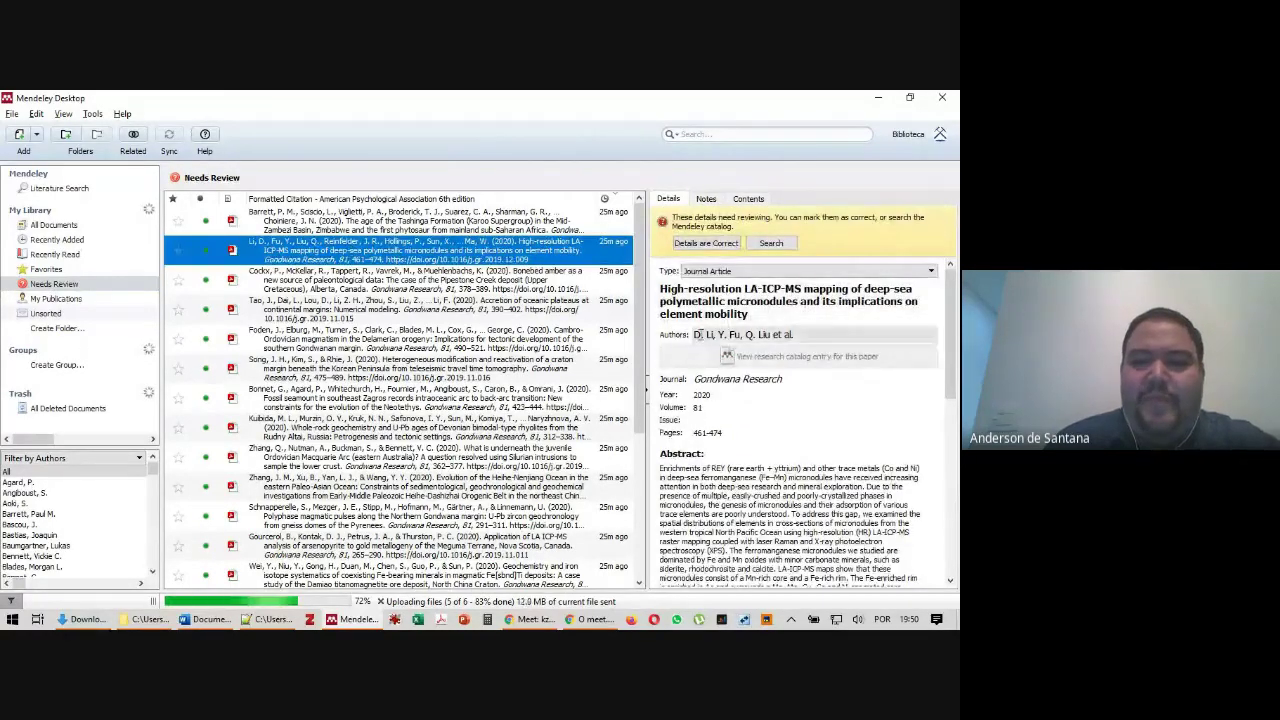
left_click(716, 247)
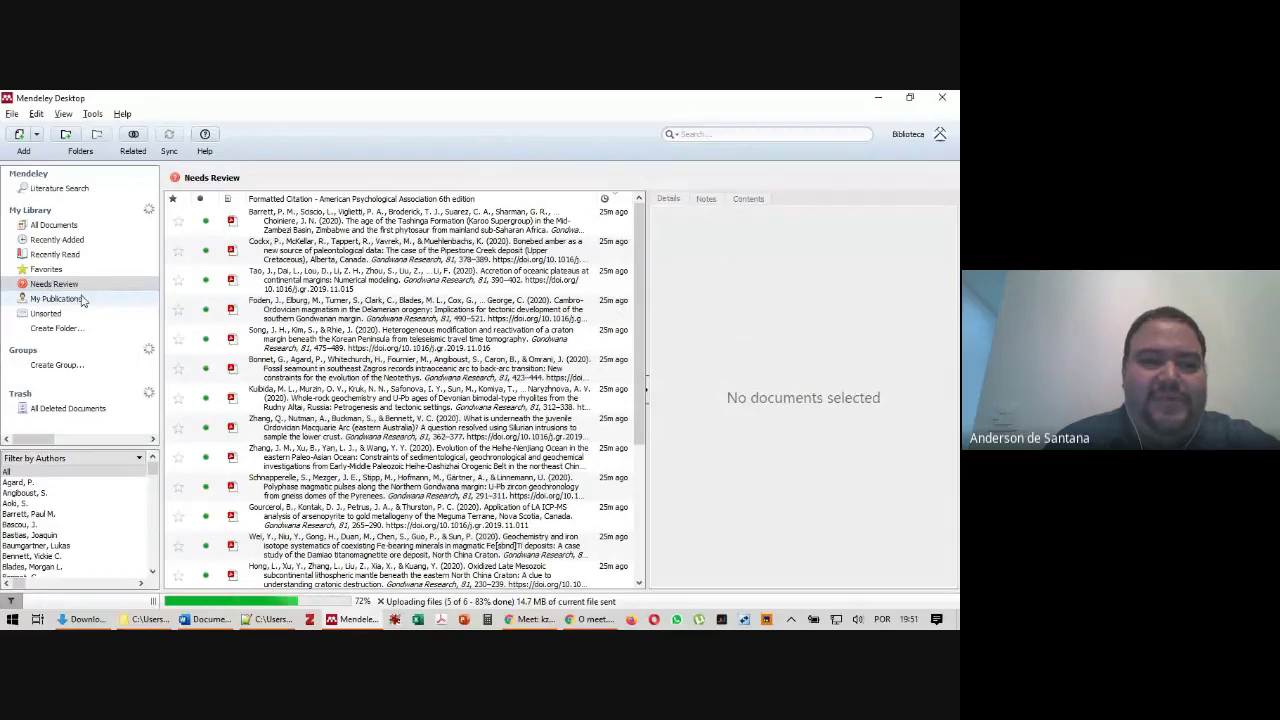
left_click(72, 306)
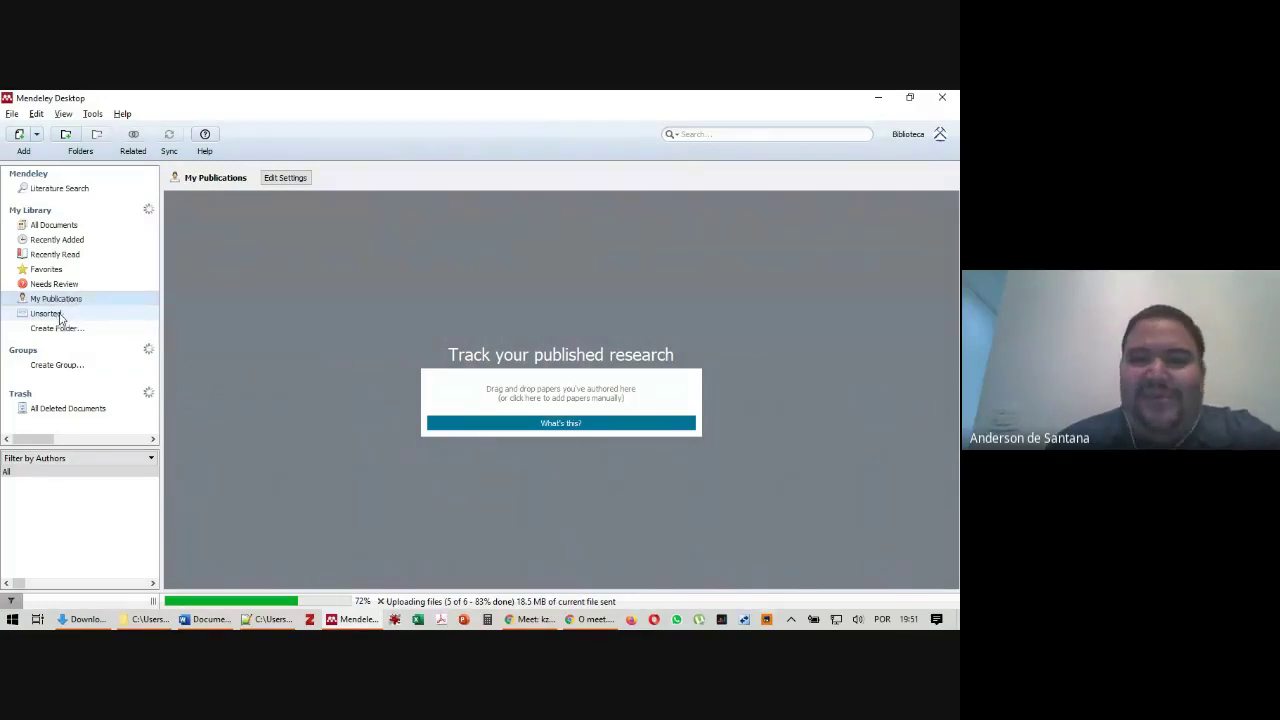
left_click(60, 317)
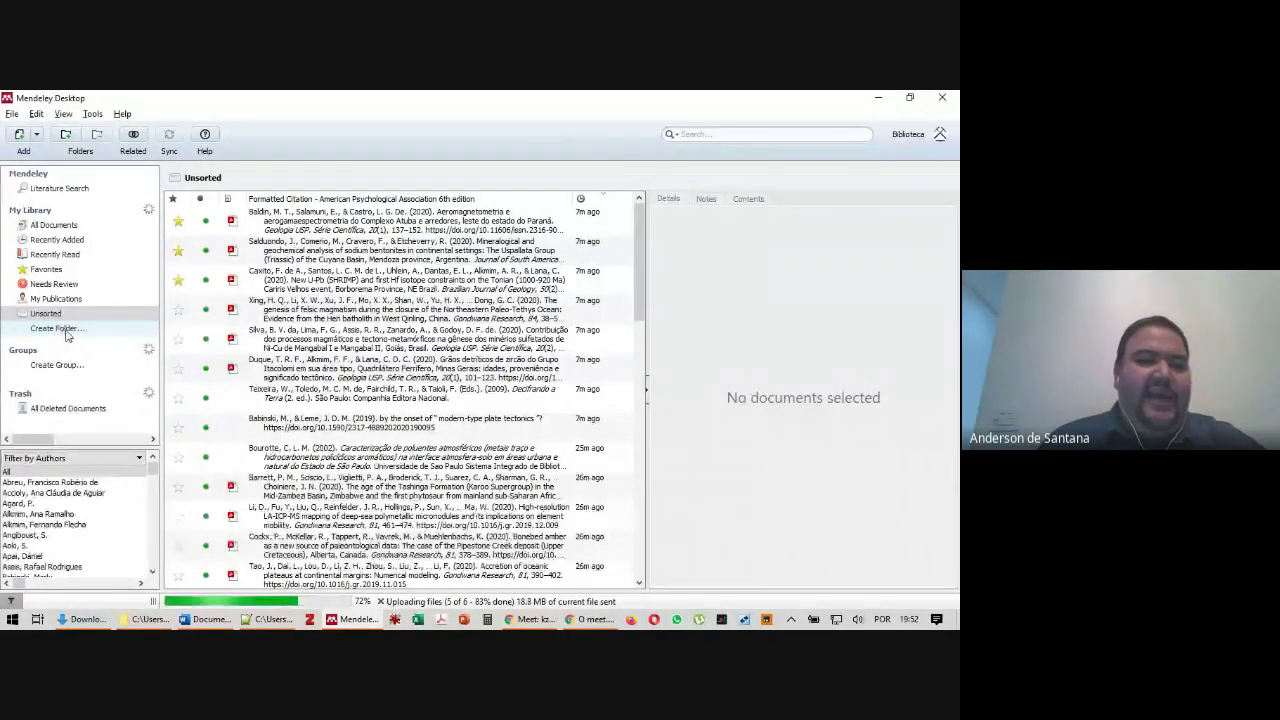
Create three new library folders named Artigo_BJG, TF and Disse
left_click(66, 333)
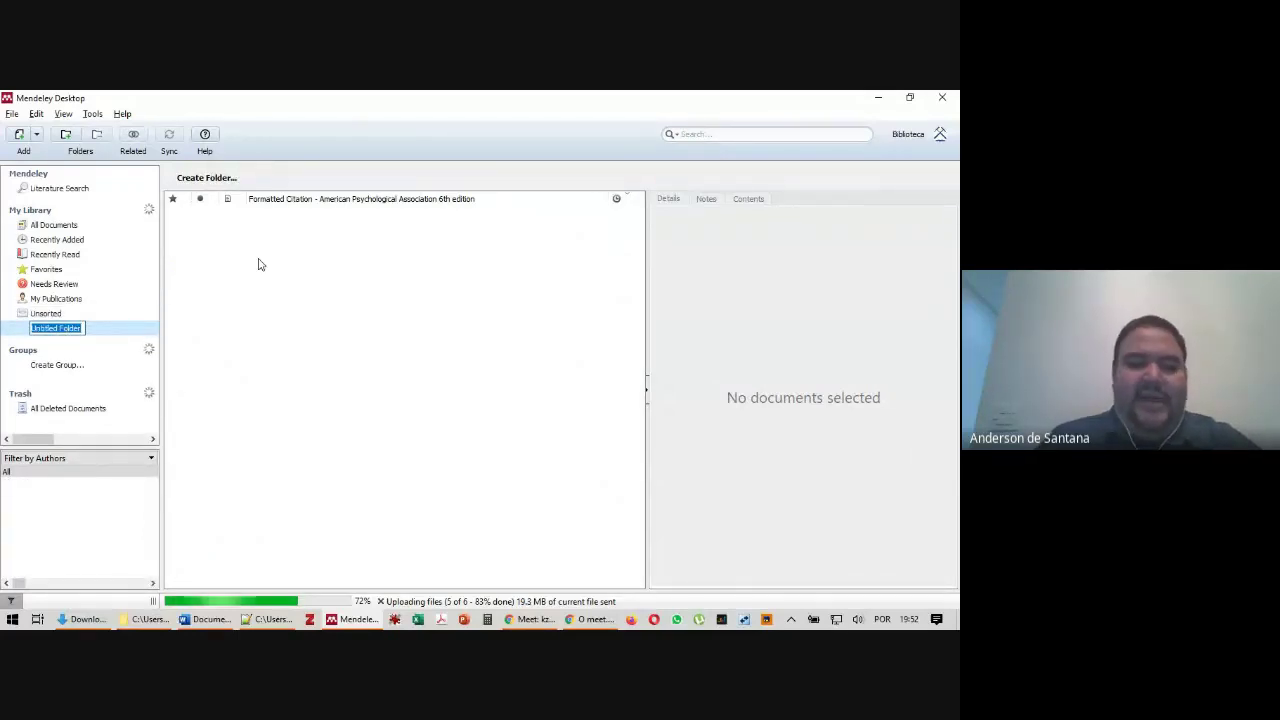
type("Arti")
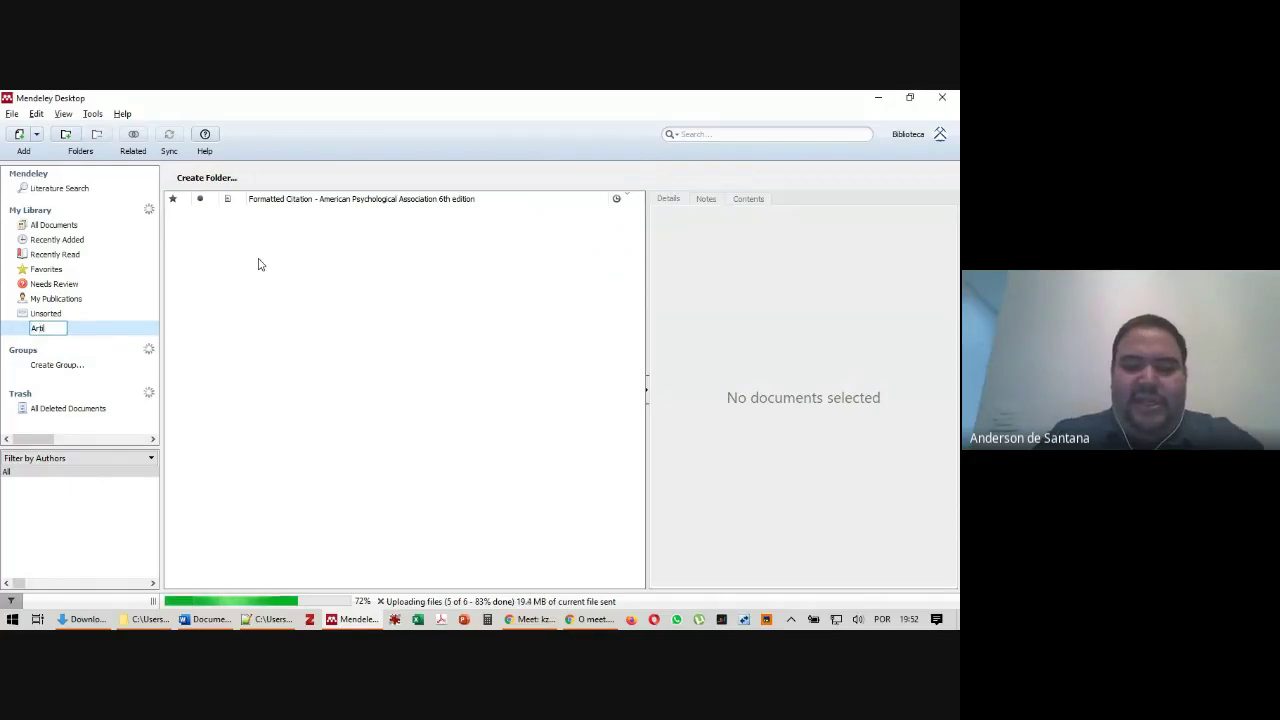
type("go_BIG")
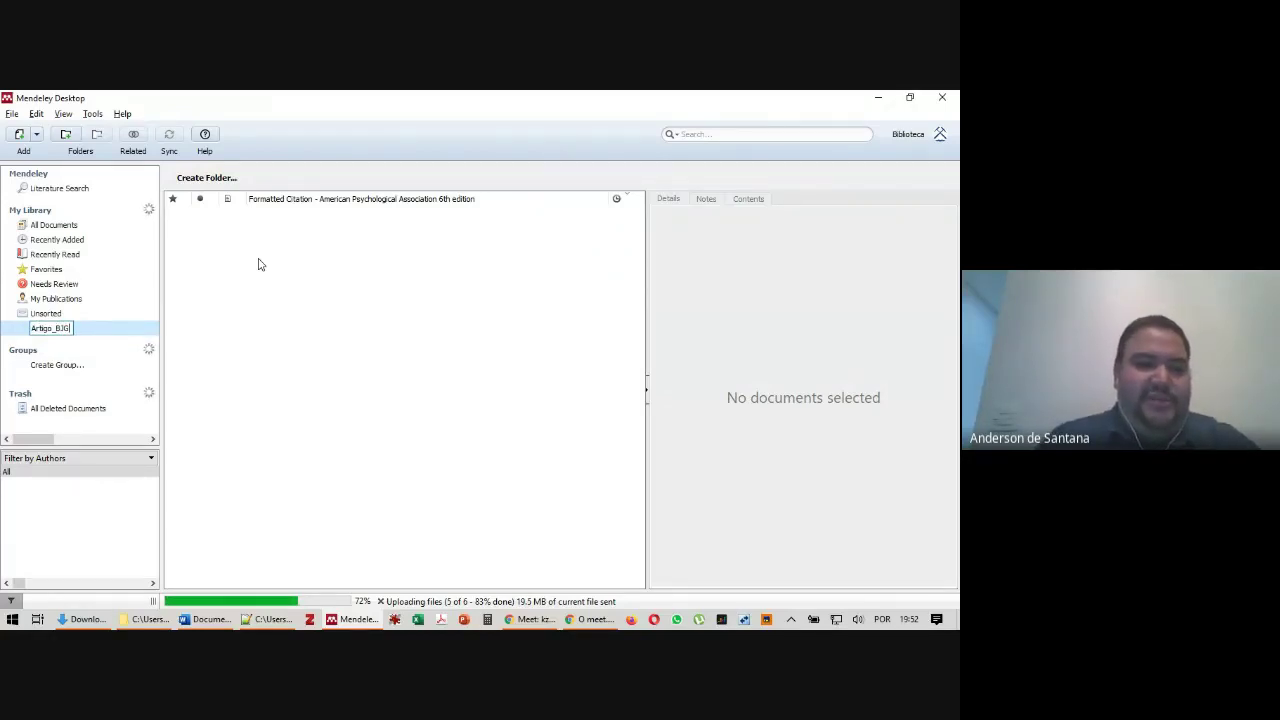
key("Return")
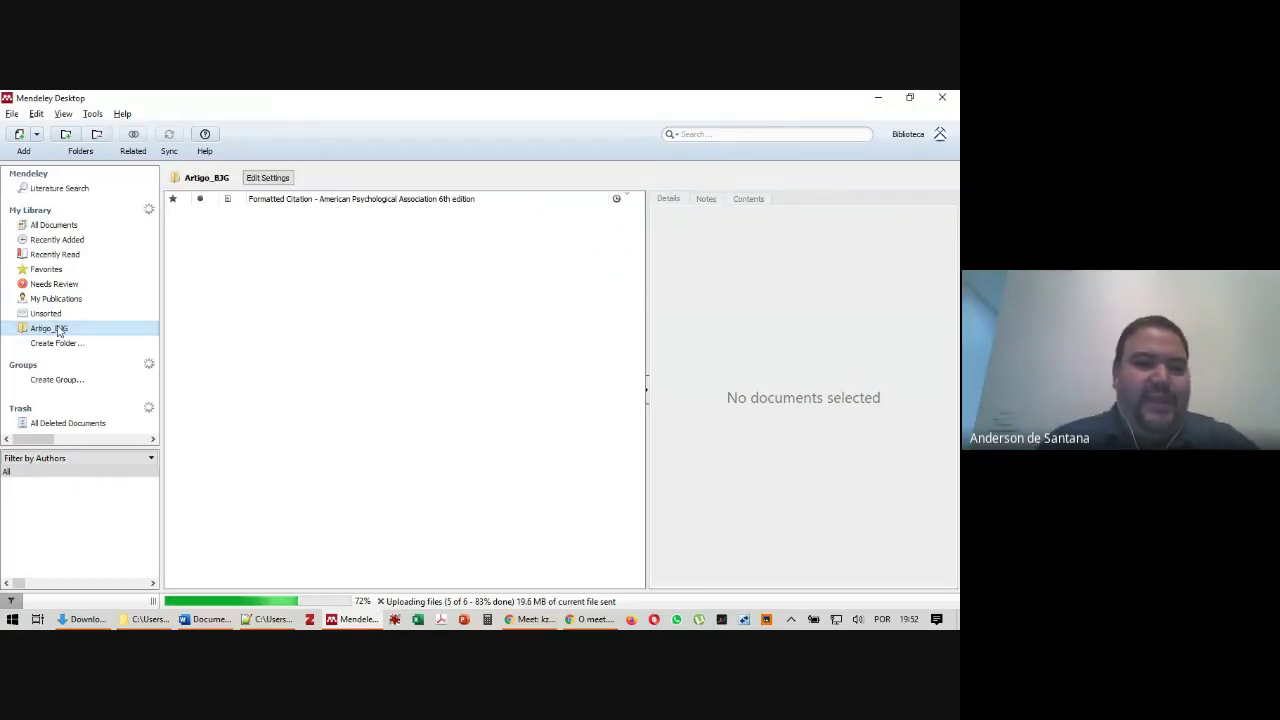
left_click(57, 340)
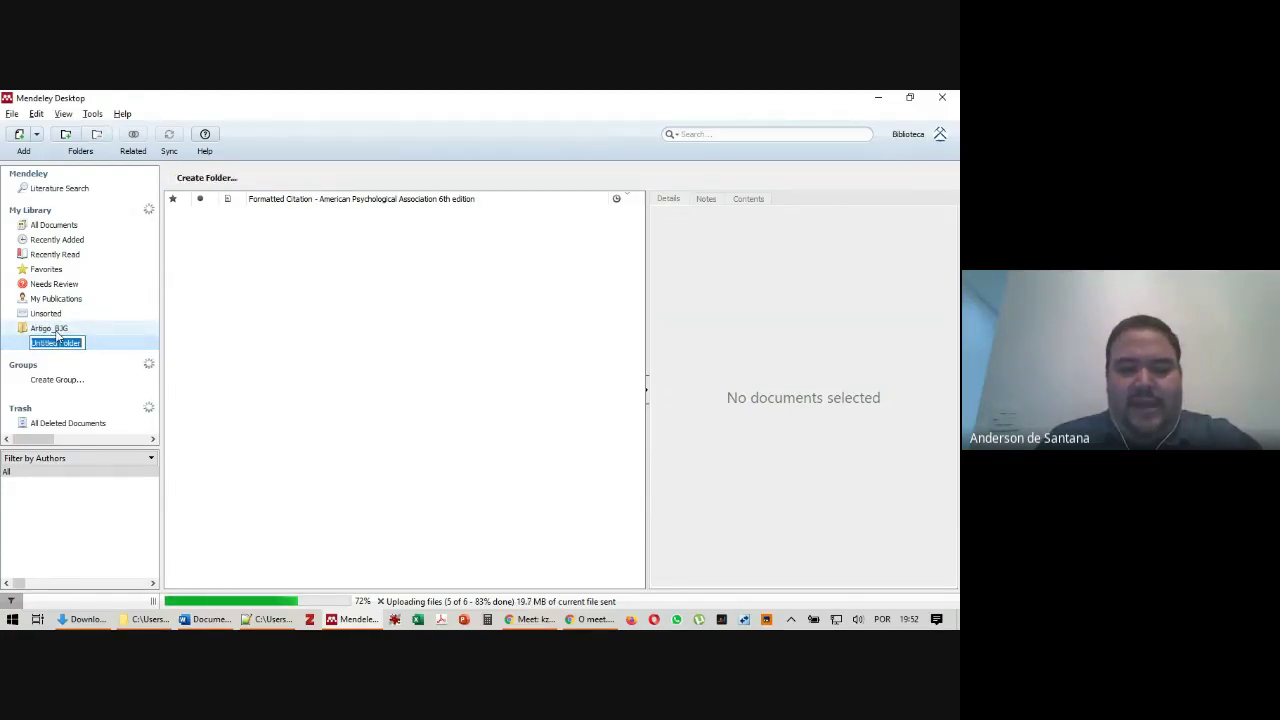
type("TF")
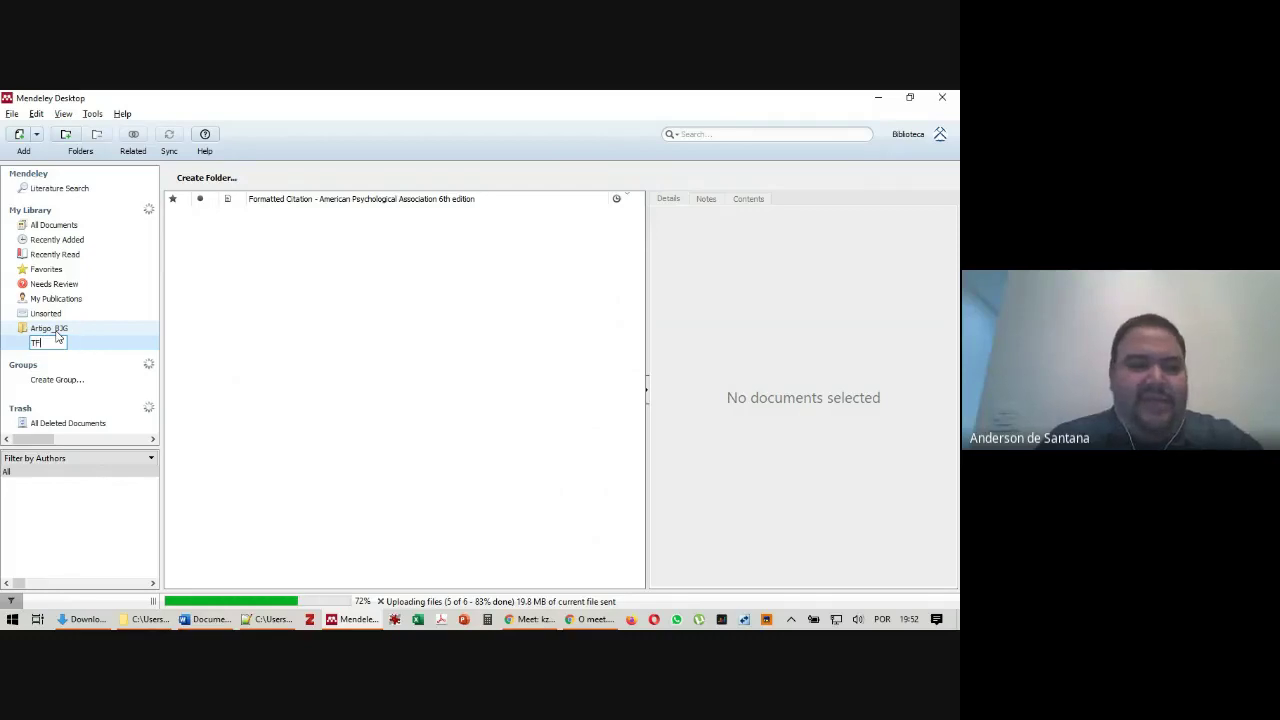
key("Return")
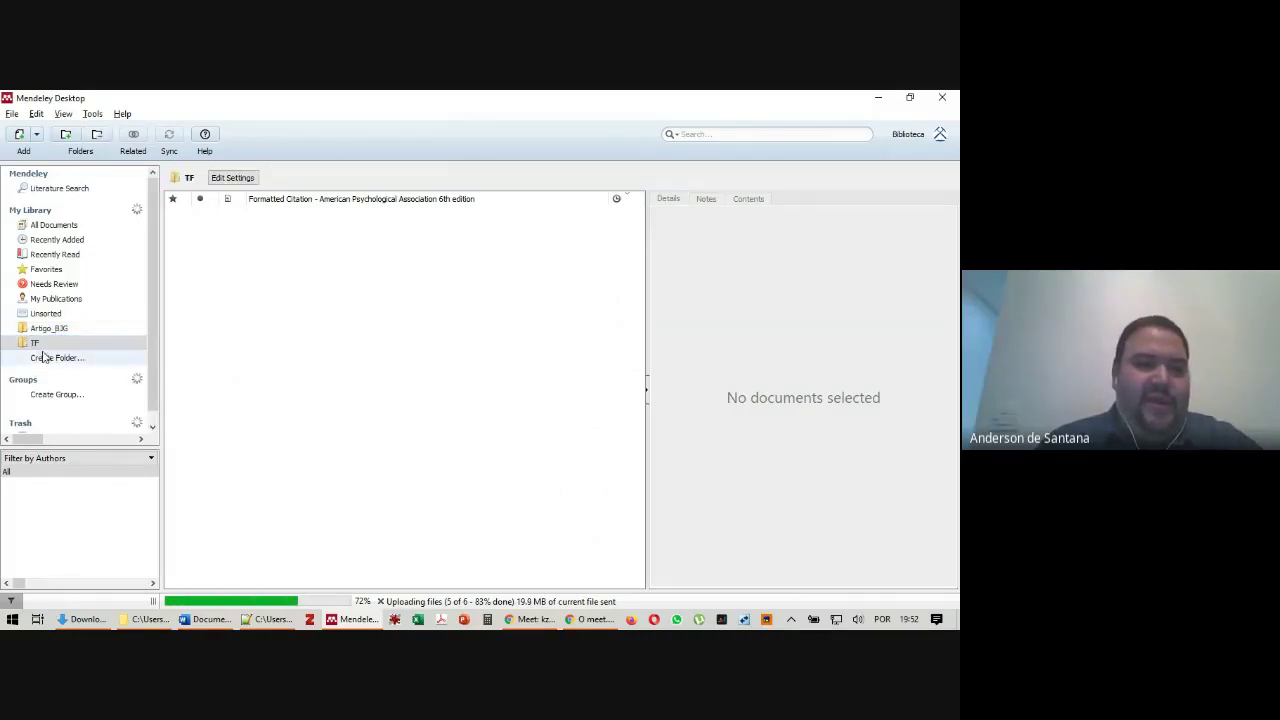
left_click(44, 360)
type("Di")
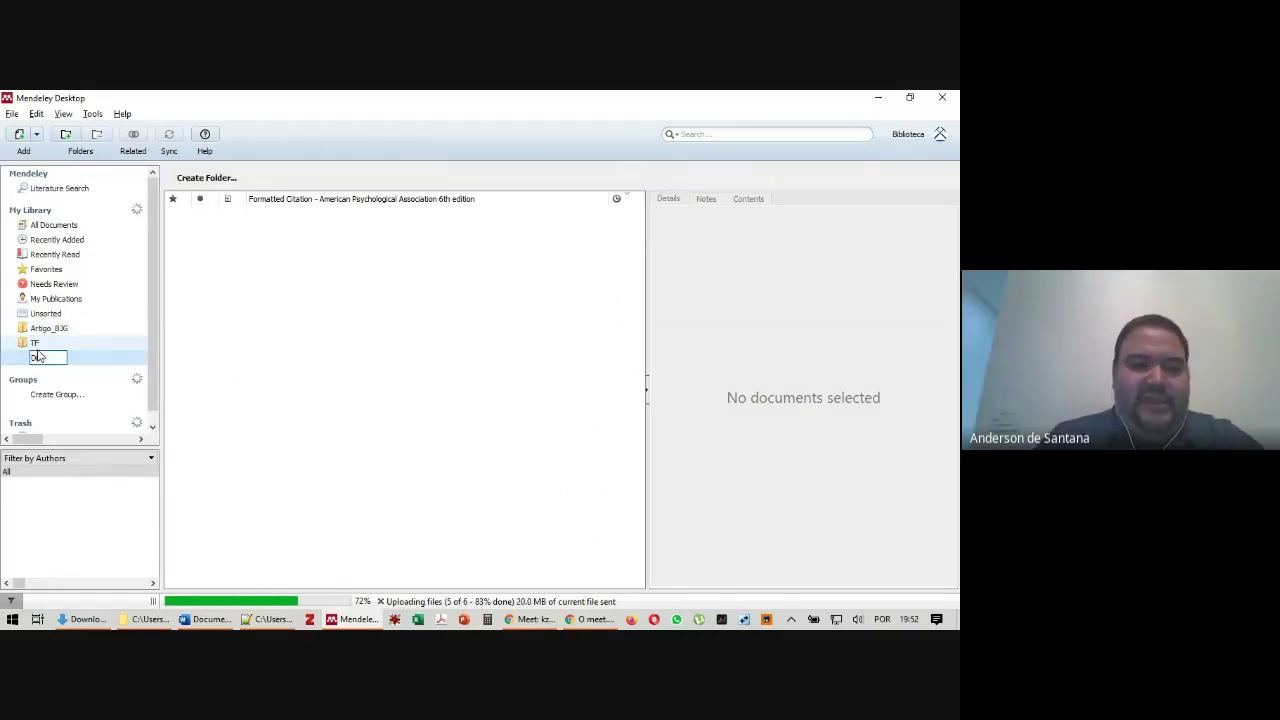
type("sse")
key("Return")
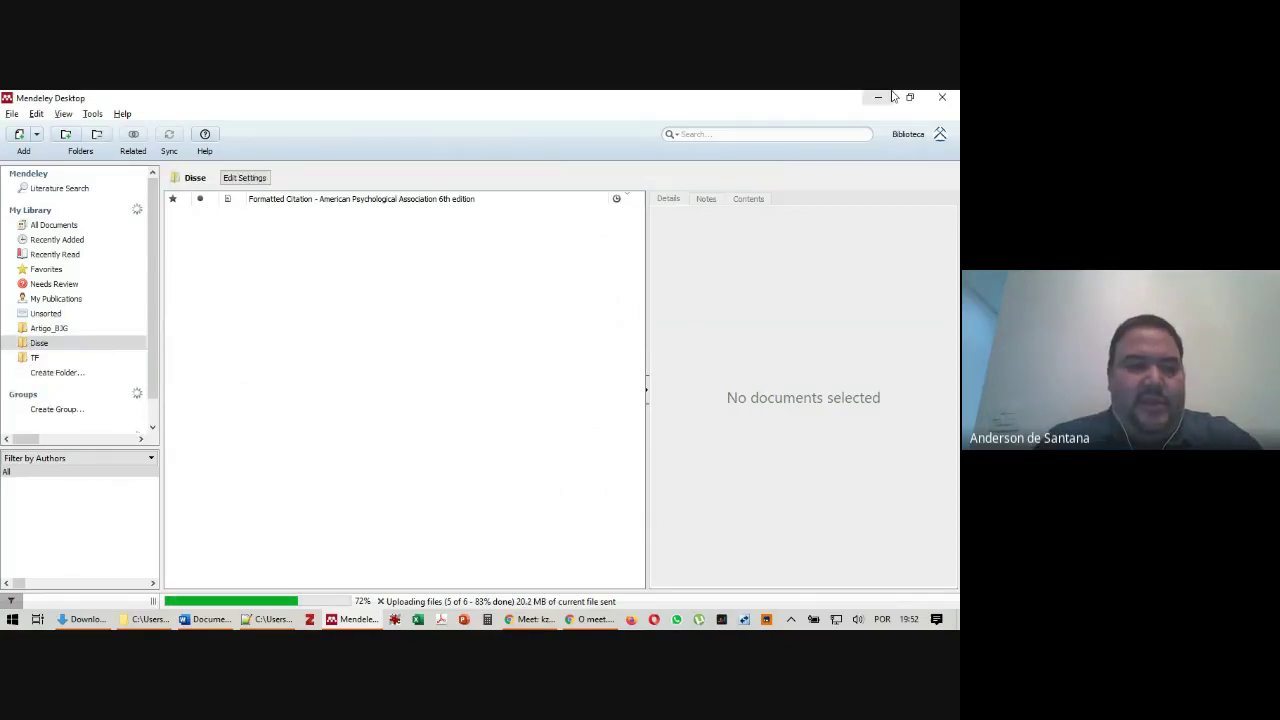
Rename the Disse folder to Dissertação
right_click(44, 343)
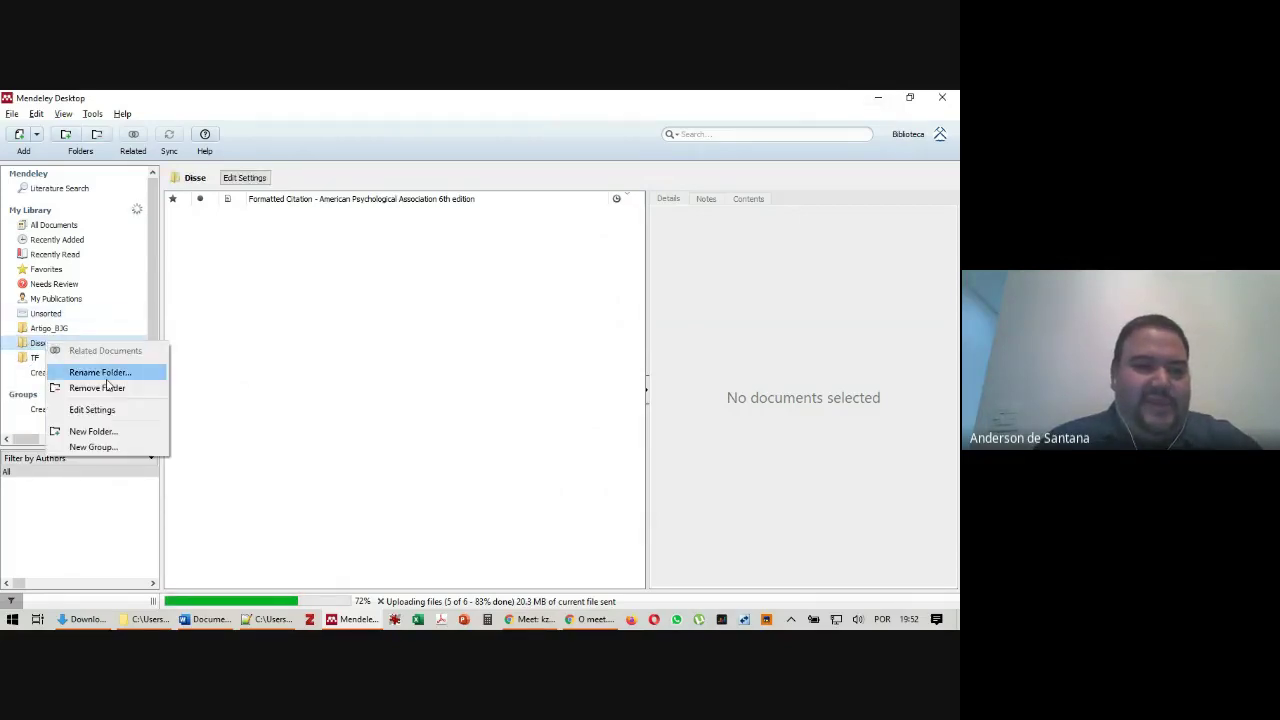
left_click(105, 373)
type("rtação")
key("Return")
View the Artigo_BJG folder's synchronization settings, then open the empty TF folder
right_click(98, 342)
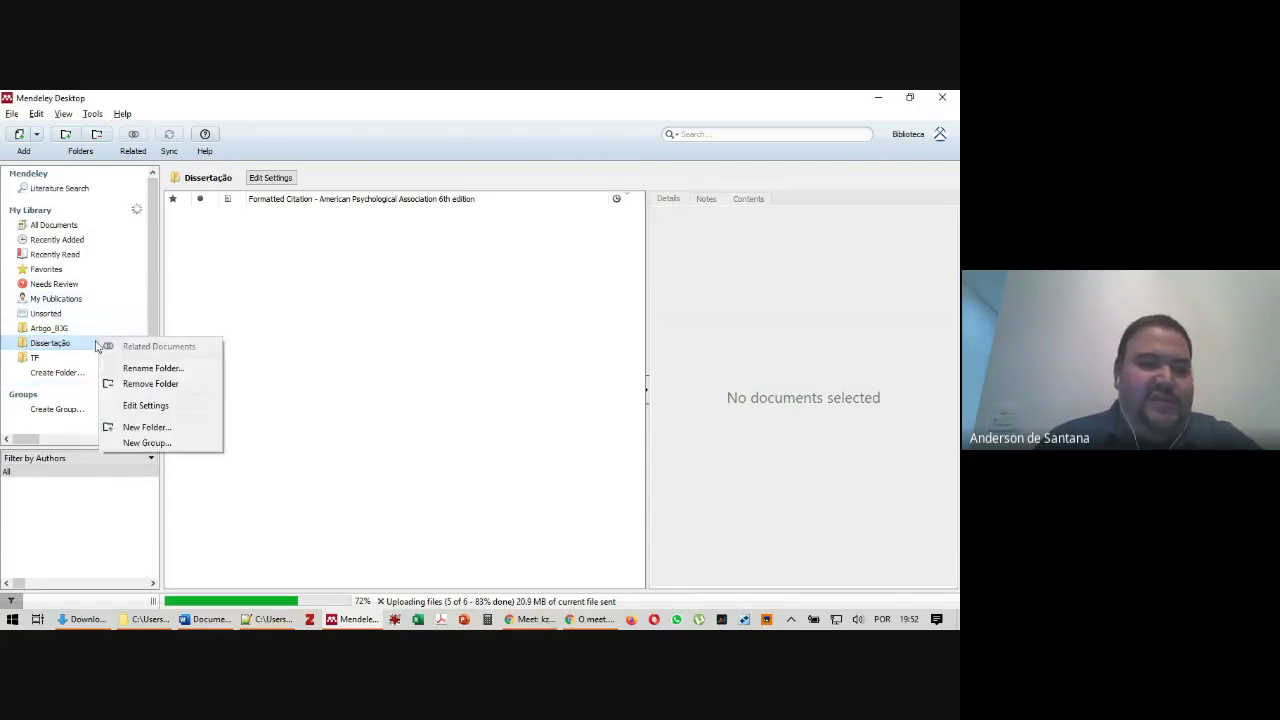
right_click(88, 331)
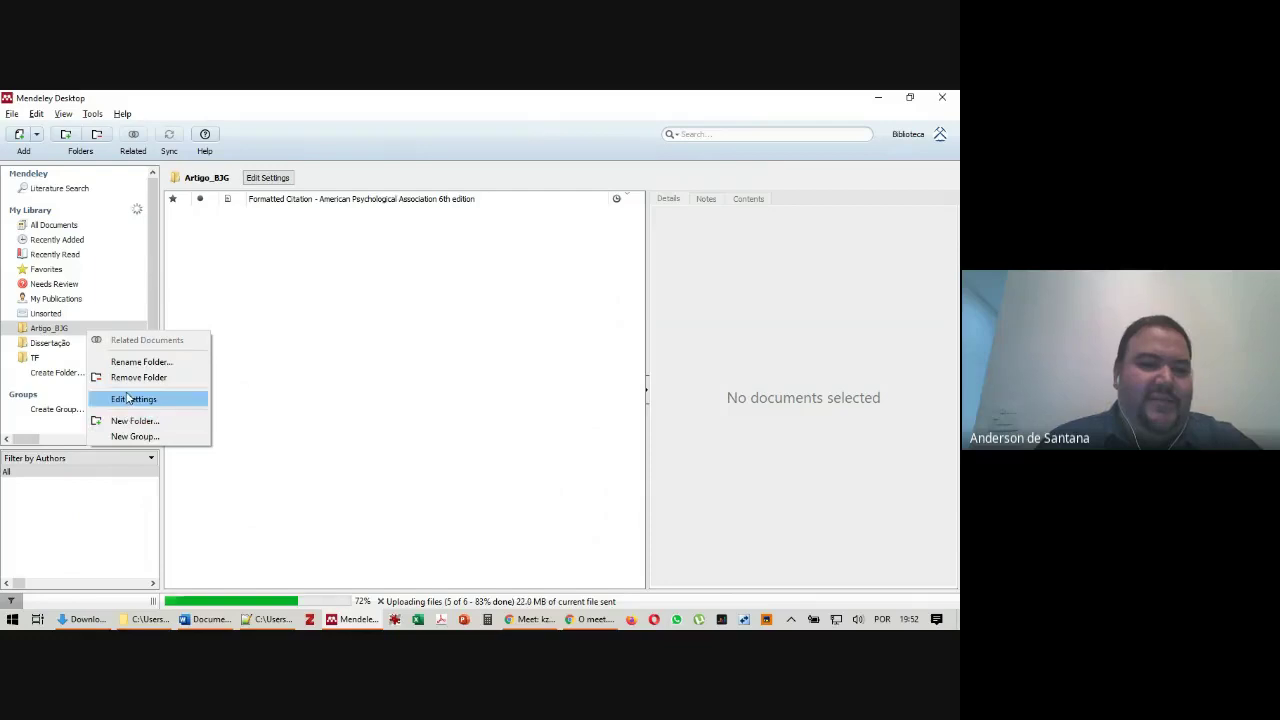
left_click(130, 399)
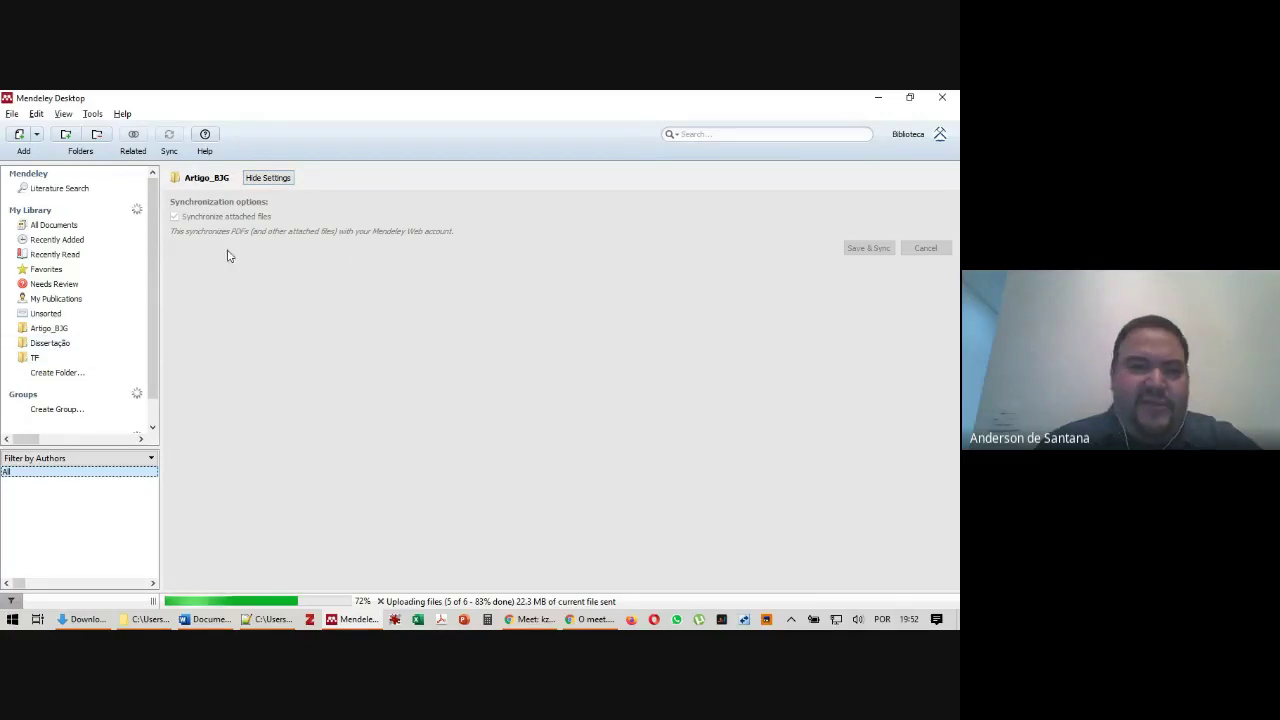
left_click(38, 358)
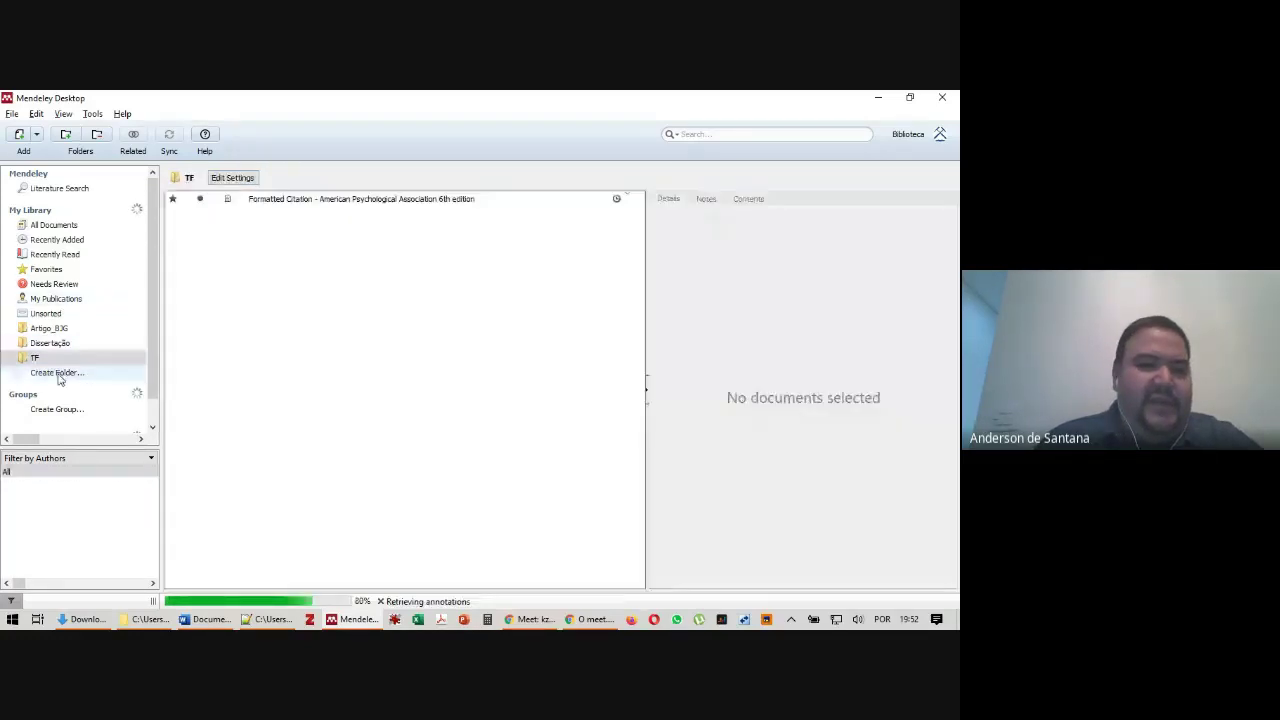
From All Documents, drag the Teixeira and Barrett references into TF, then review its three documents
left_click(73, 228)
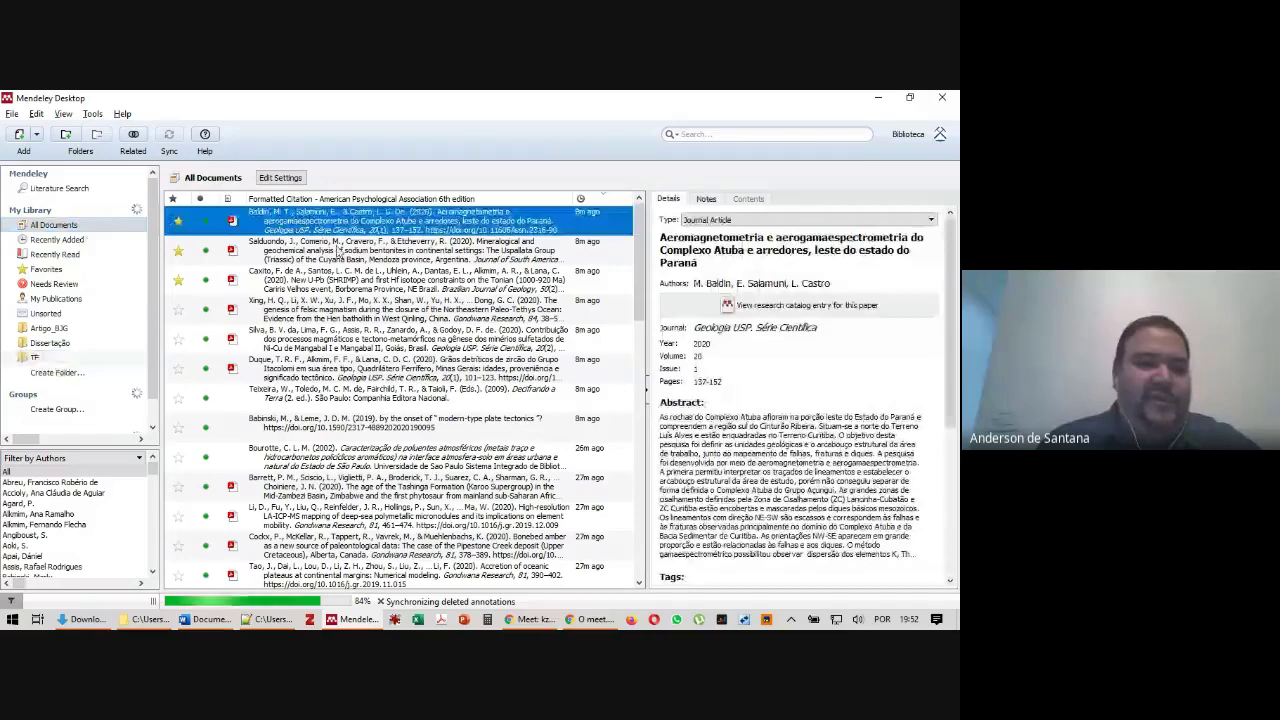
left_click(268, 262)
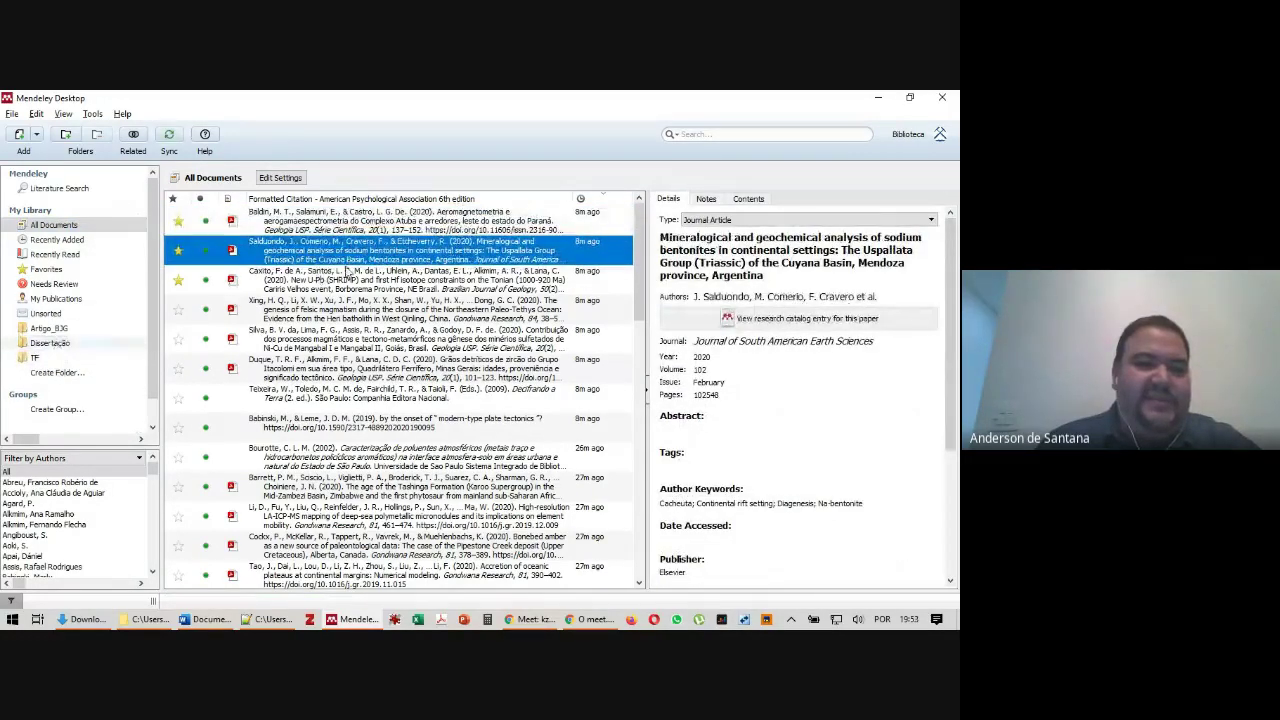
left_click(345, 272)
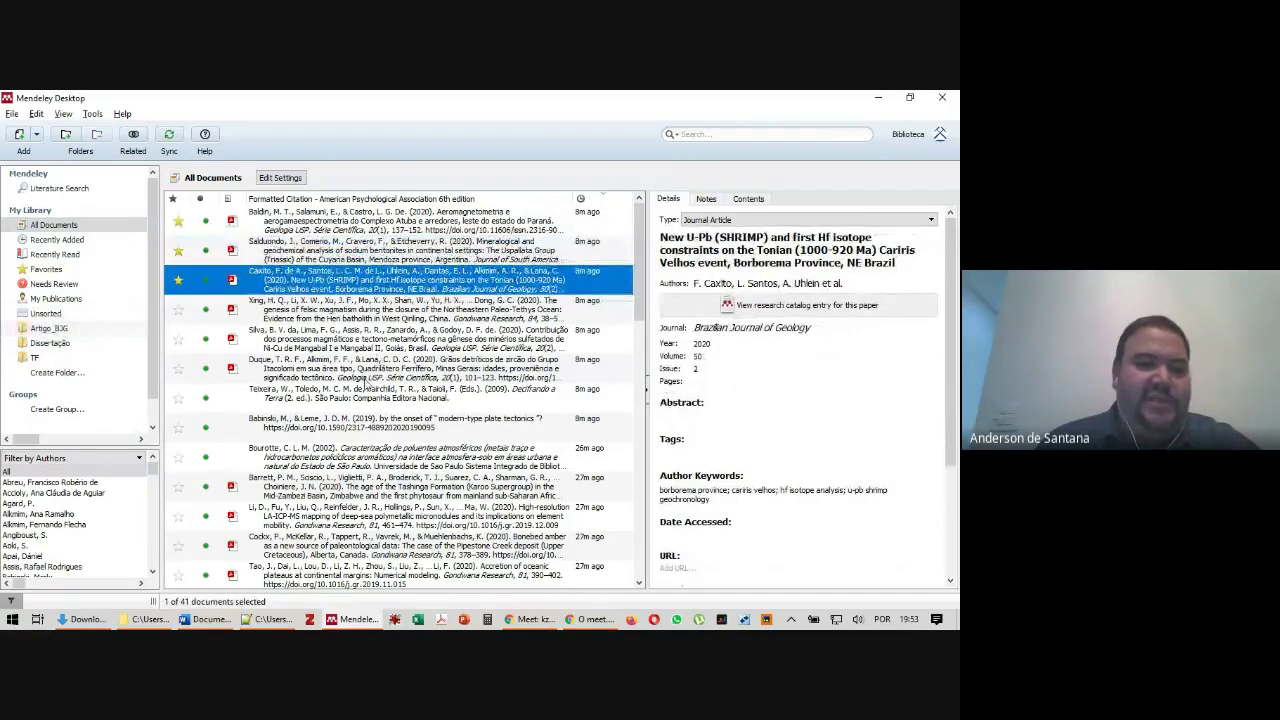
left_click_drag(345, 395, 60, 363)
left_click_drag(320, 490, 37, 360)
left_click(36, 358)
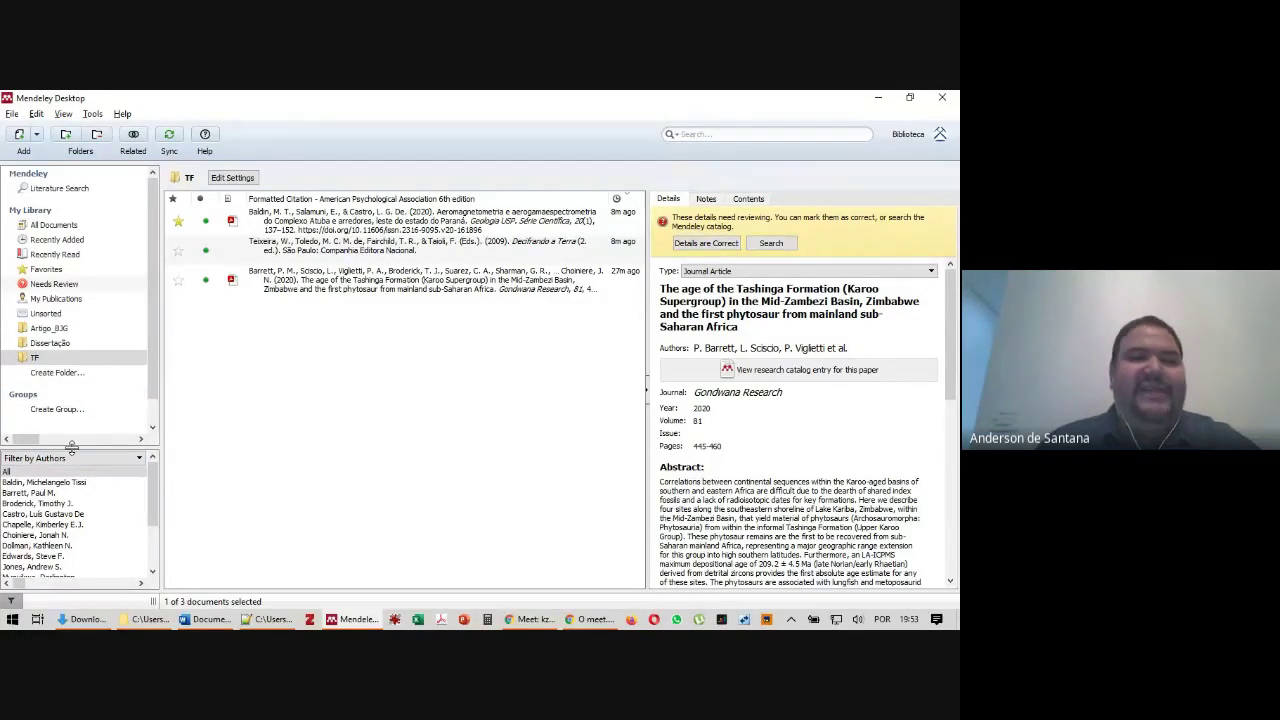
scroll(85, 355, "down", 1)
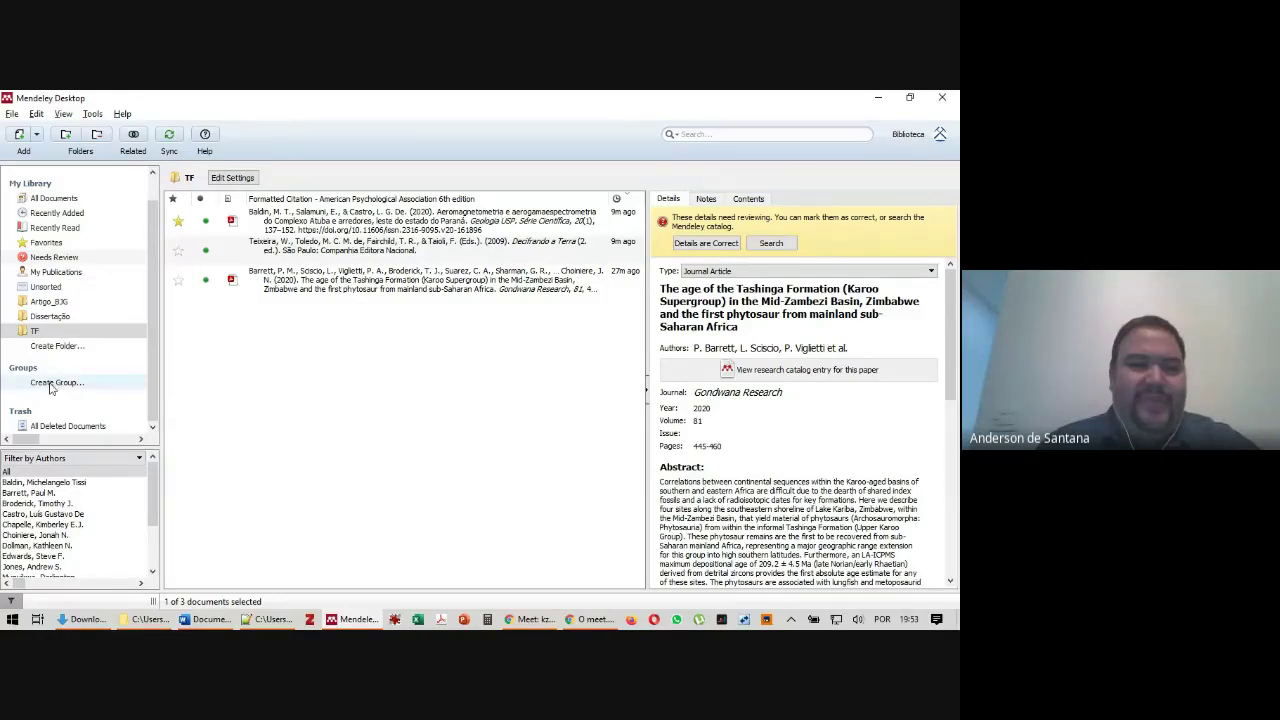
Create the private group GP-Valdecir and invite a collaborator using their e-mail address
left_click(54, 383)
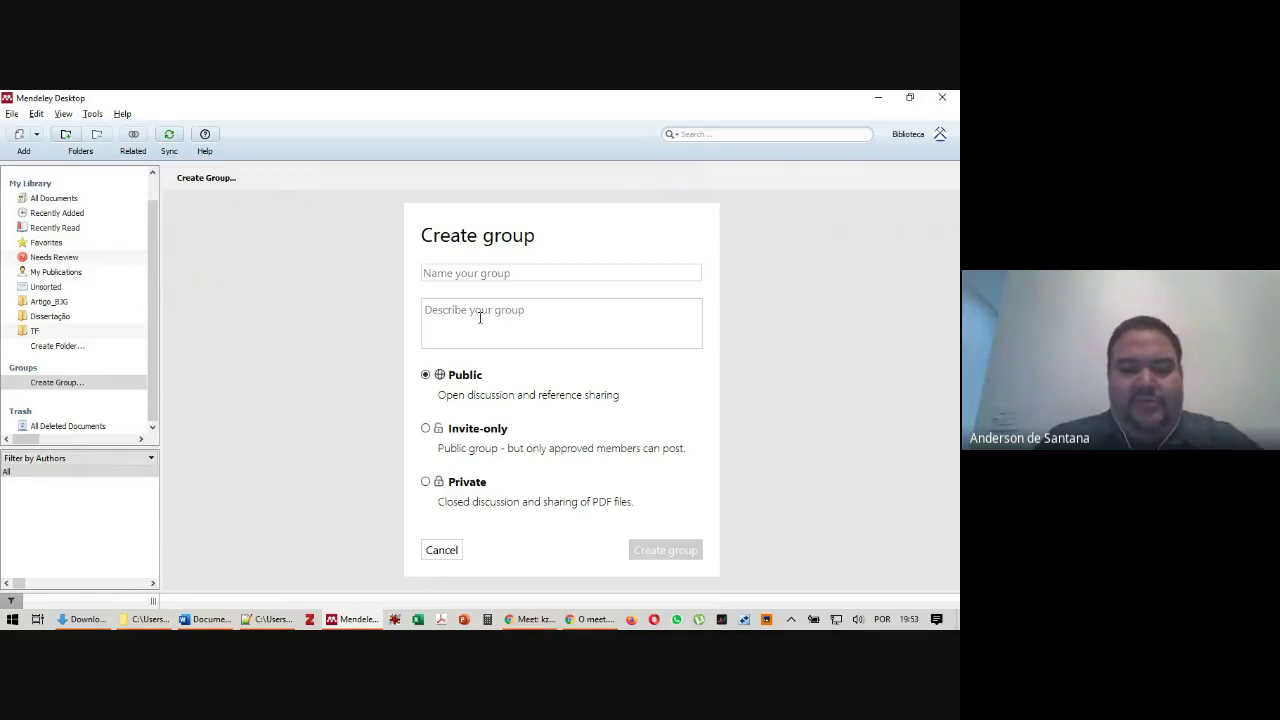
type("C")
key("BackSpace")
type("GP-Valdecir")
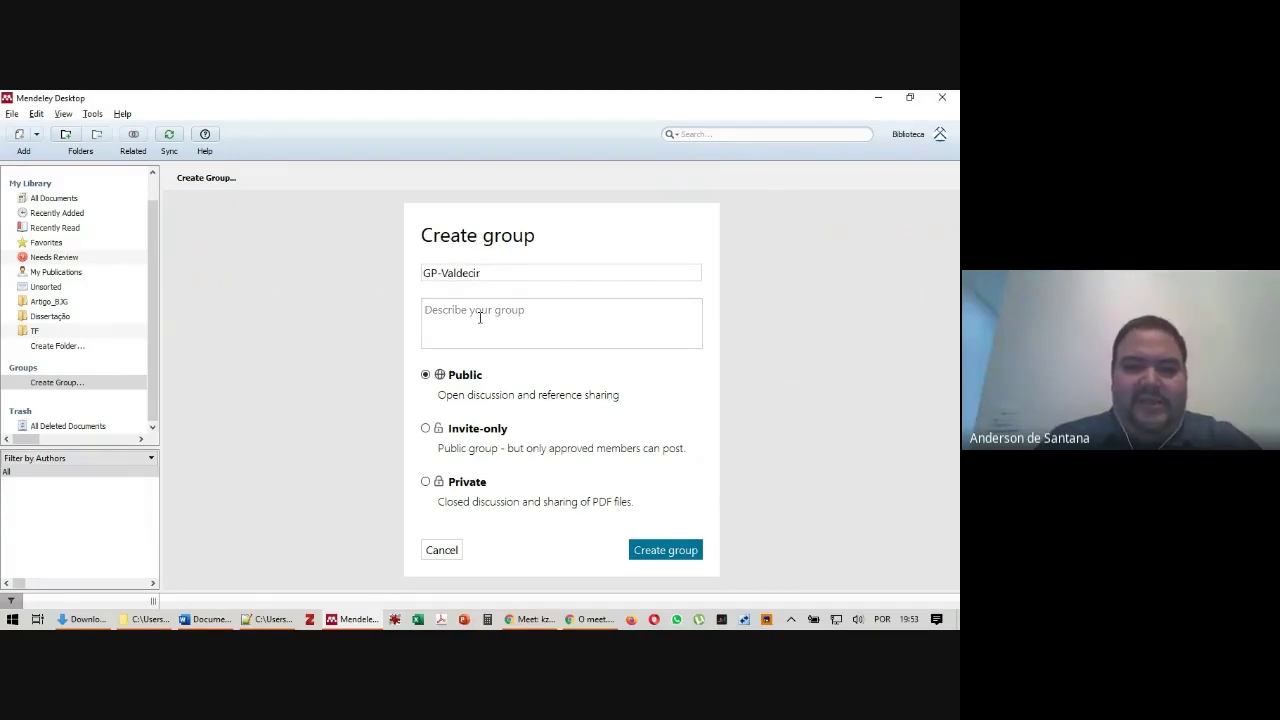
left_click(425, 481)
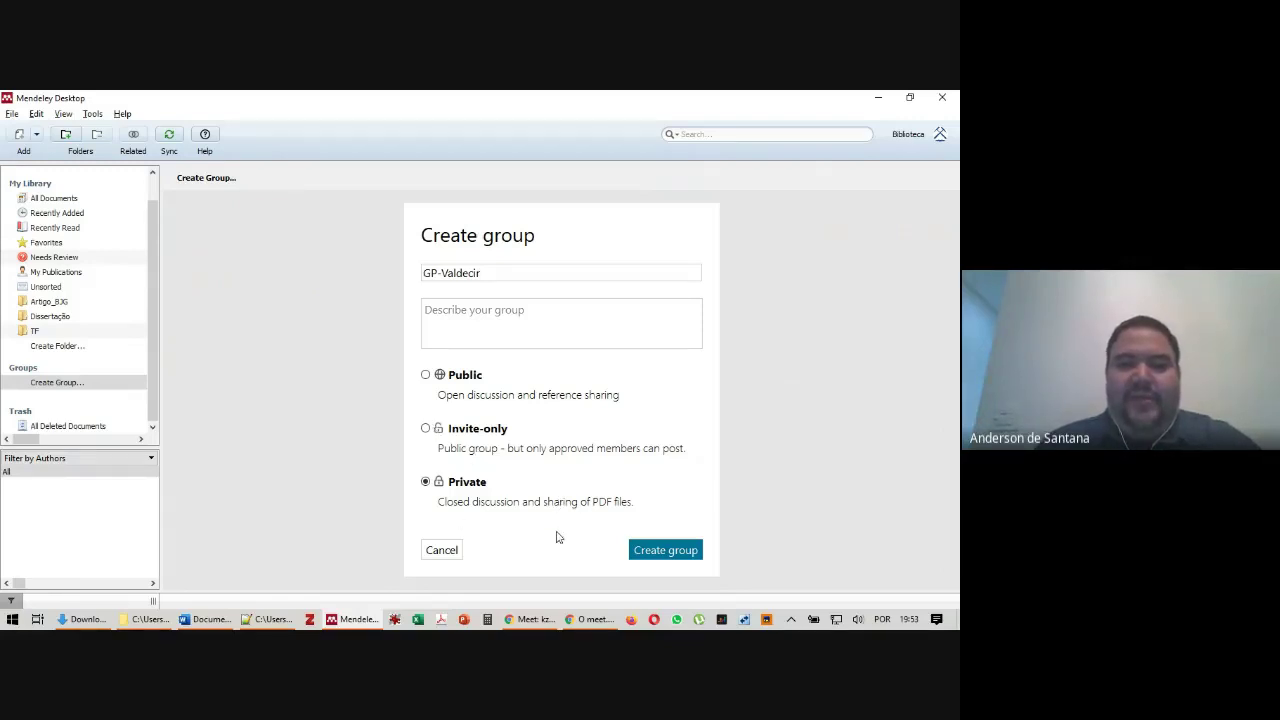
left_click(668, 553)
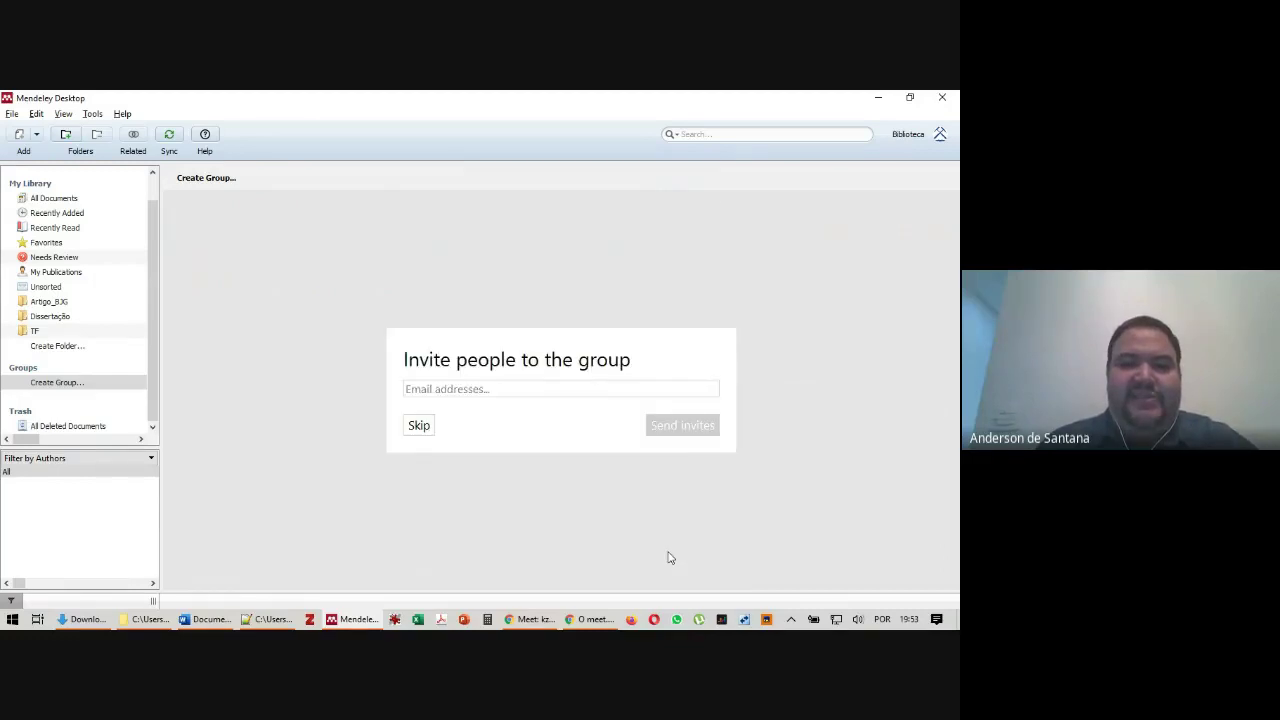
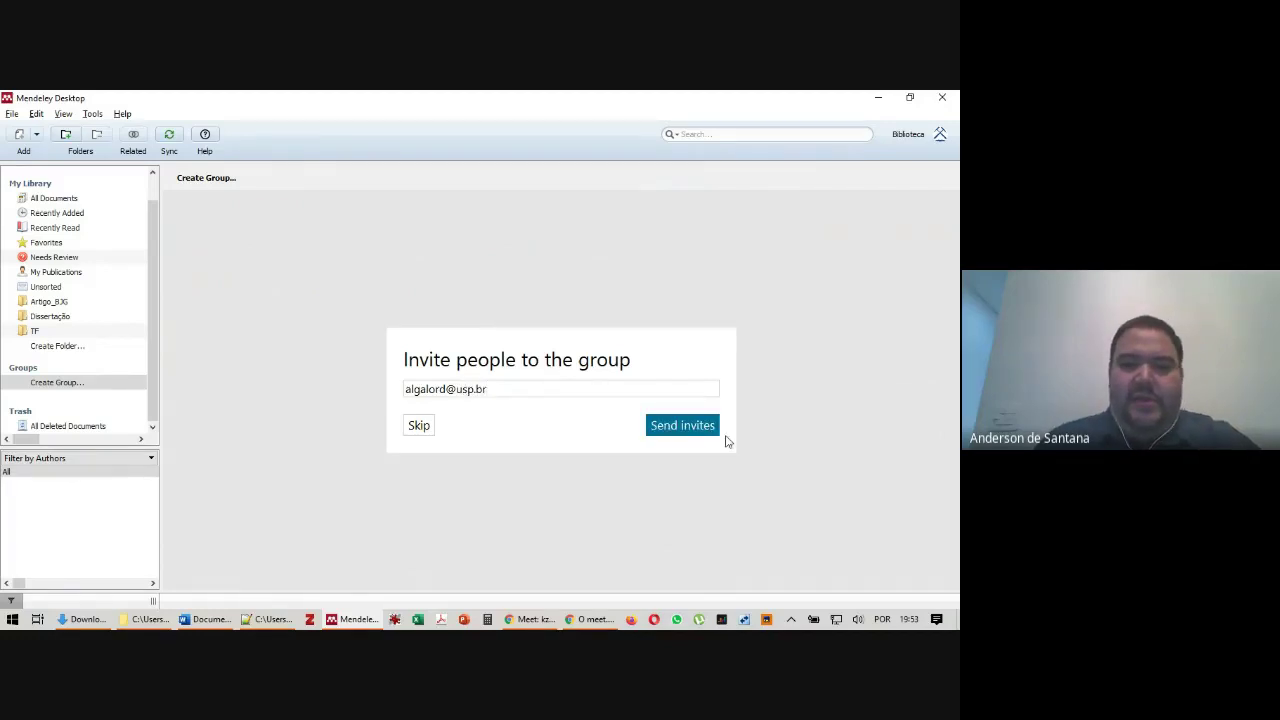
left_click(682, 425)
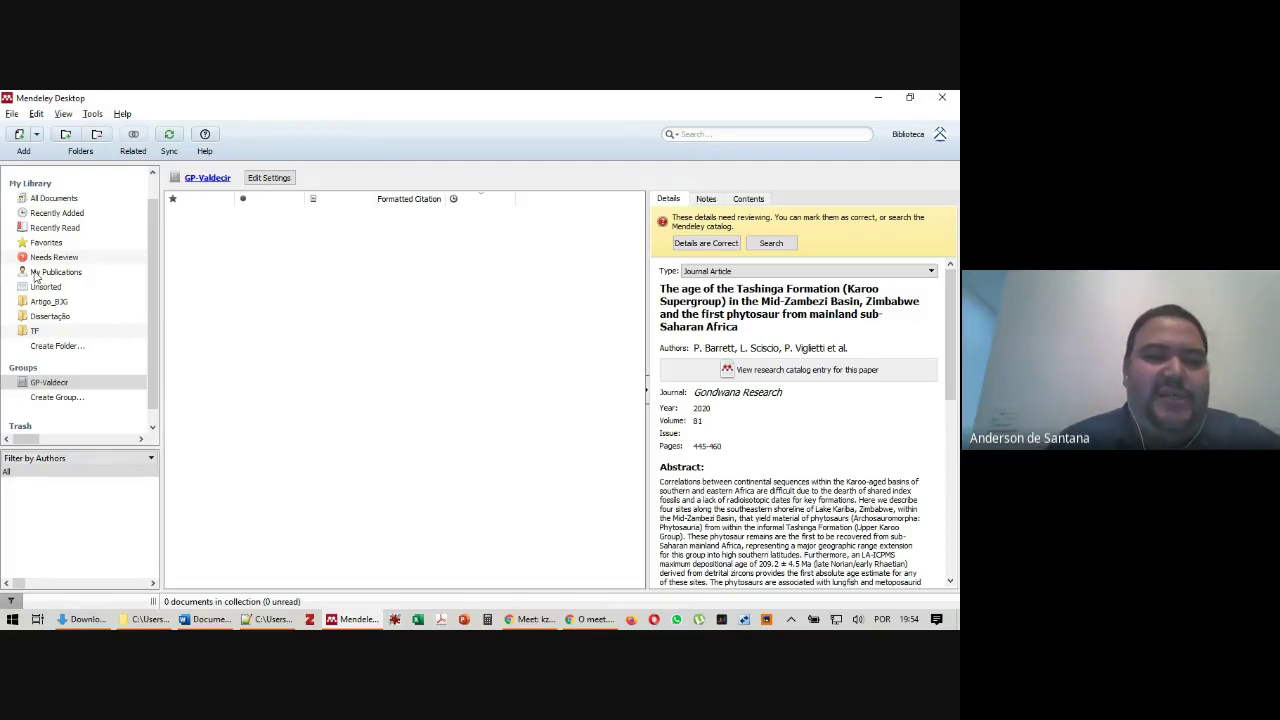
From GP-Valdecir's synchronization settings, open the 'here' link to its additional web settings
left_click(58, 384)
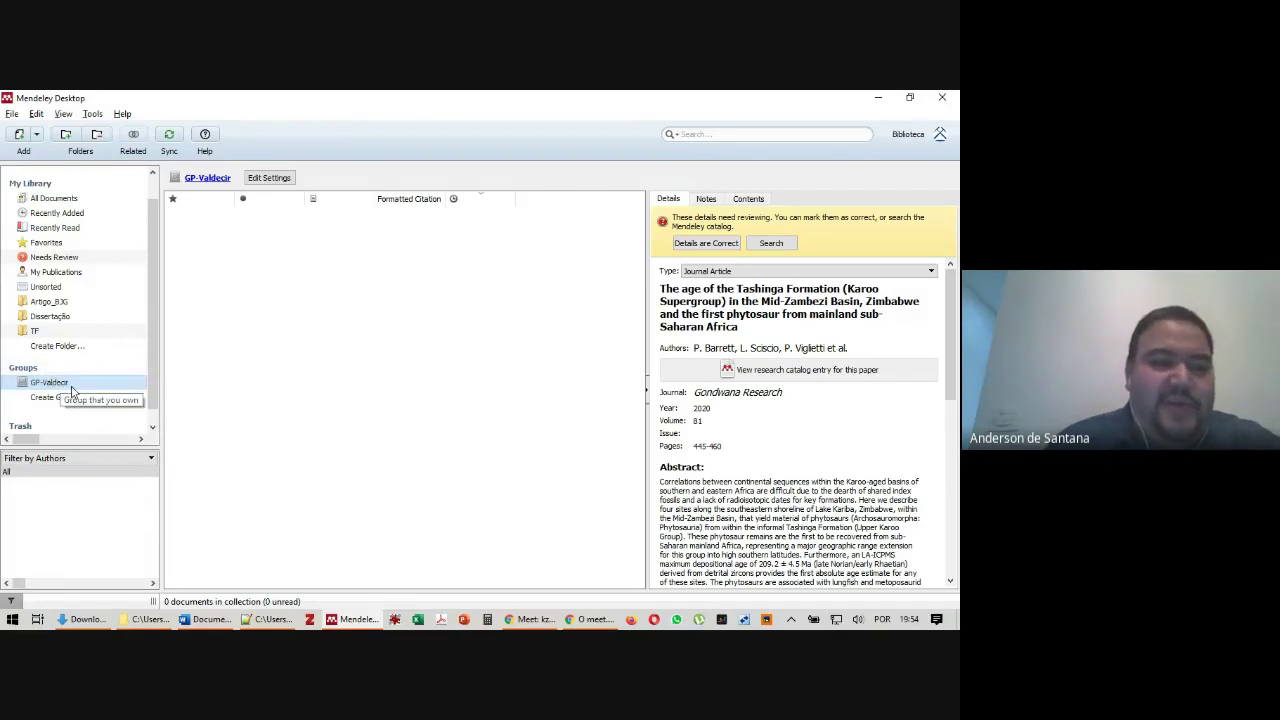
right_click(72, 385)
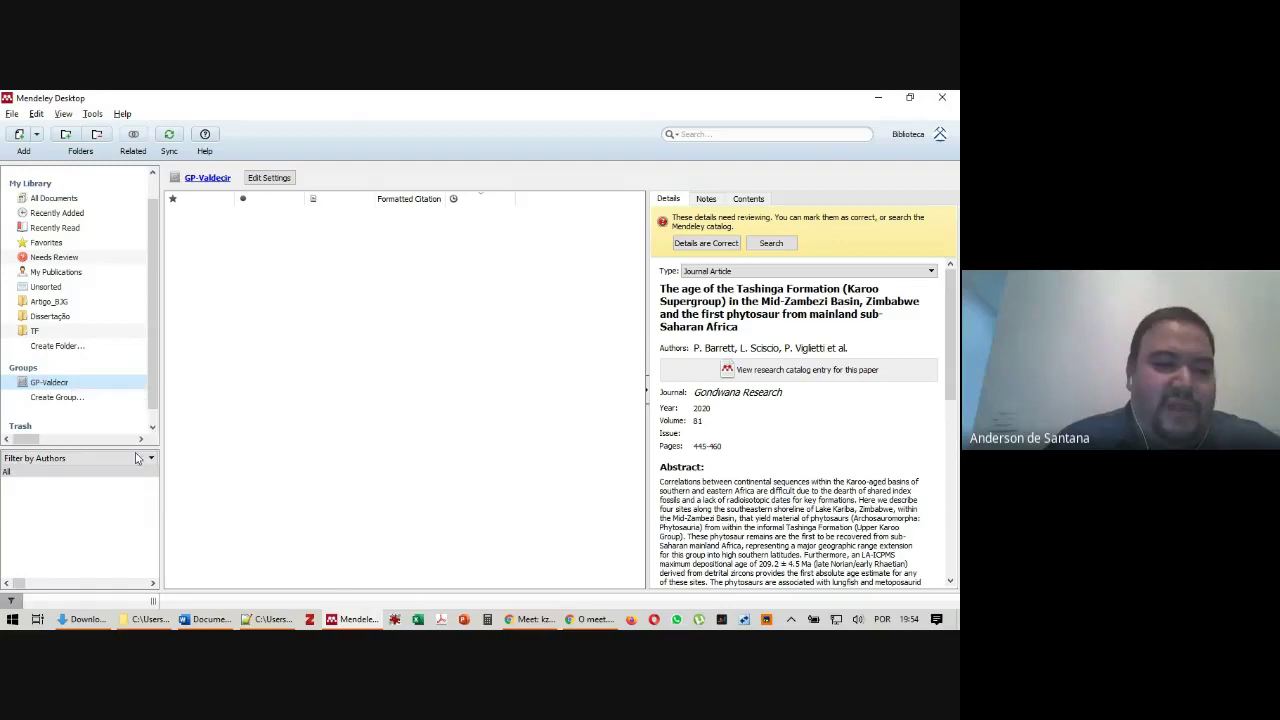
left_click(125, 455)
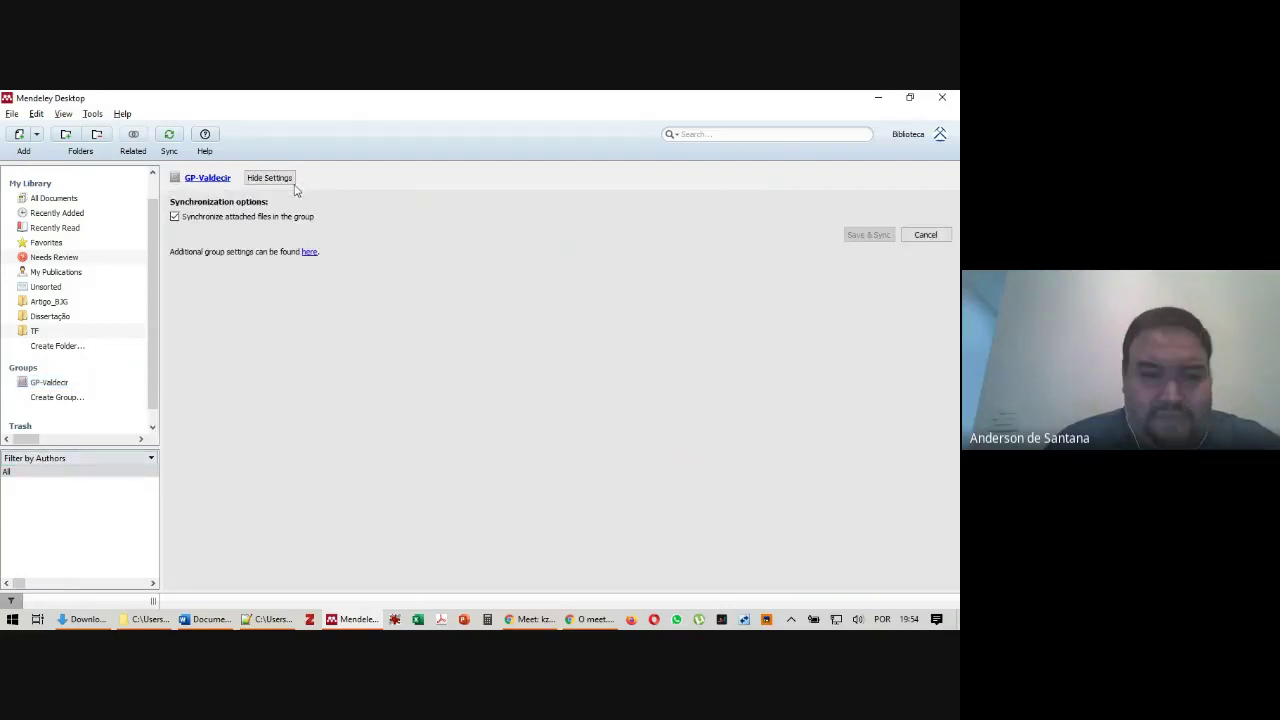
left_click(310, 253)
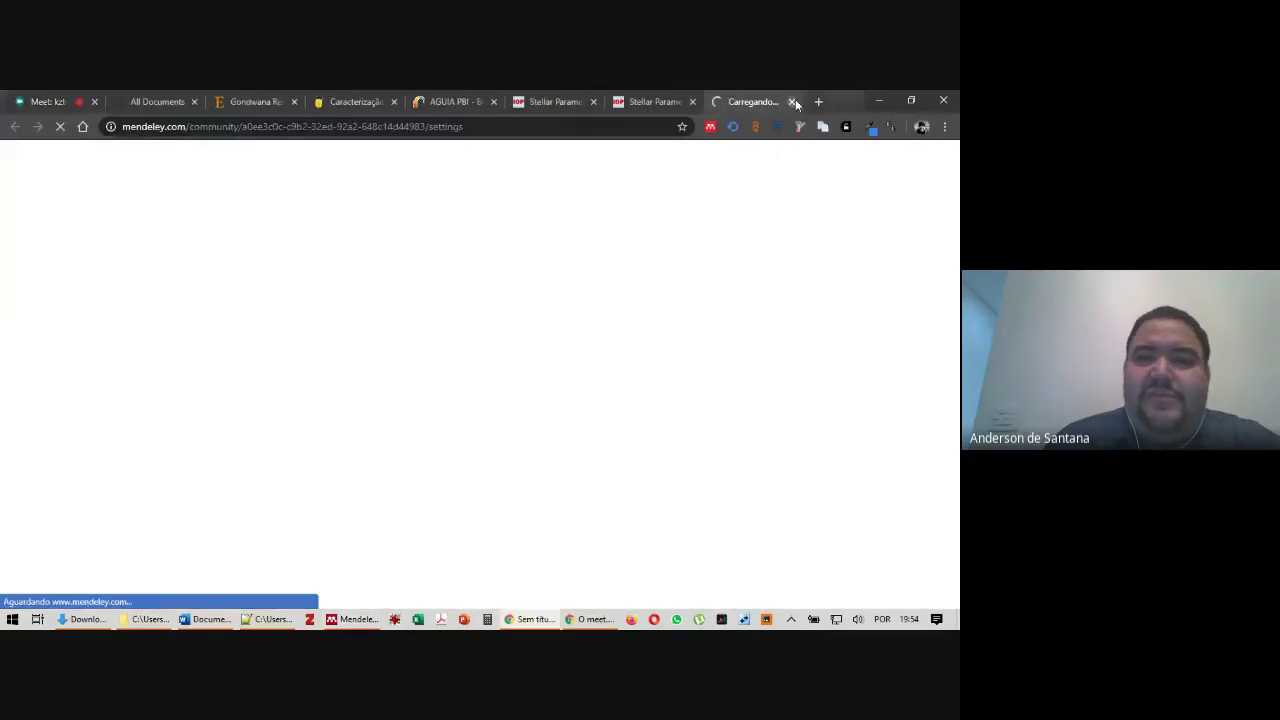
left_click(792, 102)
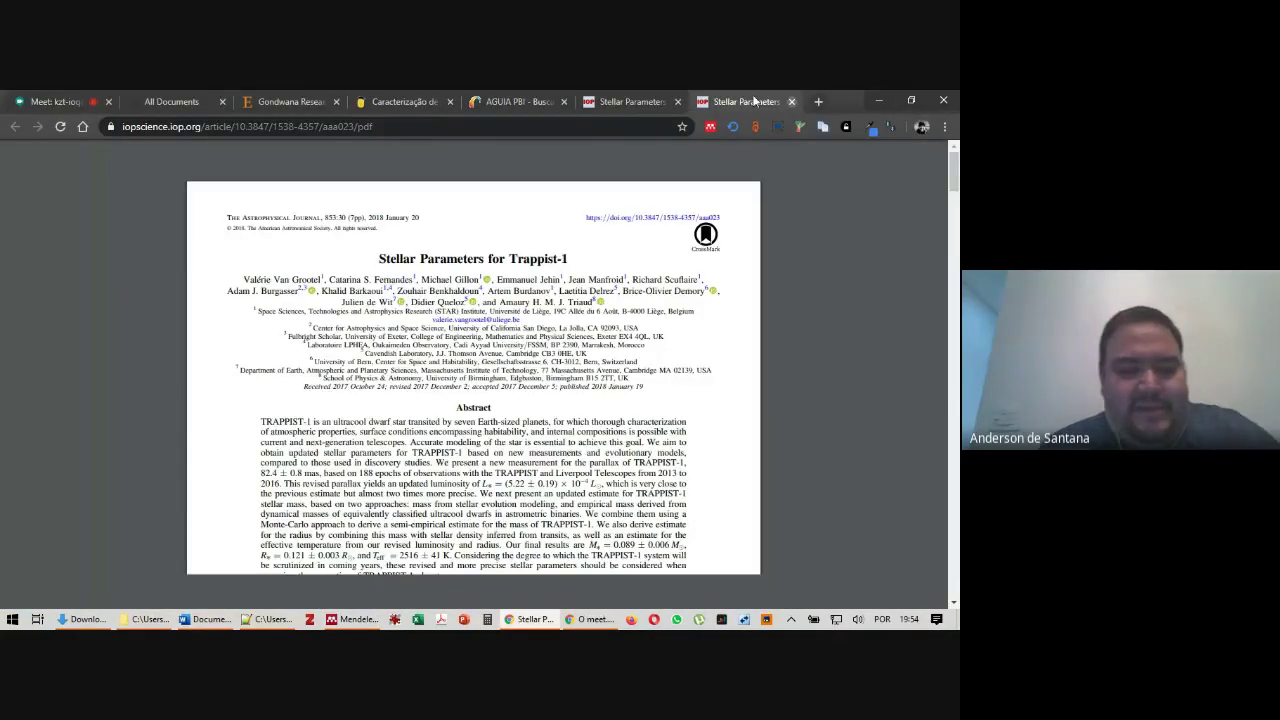
left_click(878, 101)
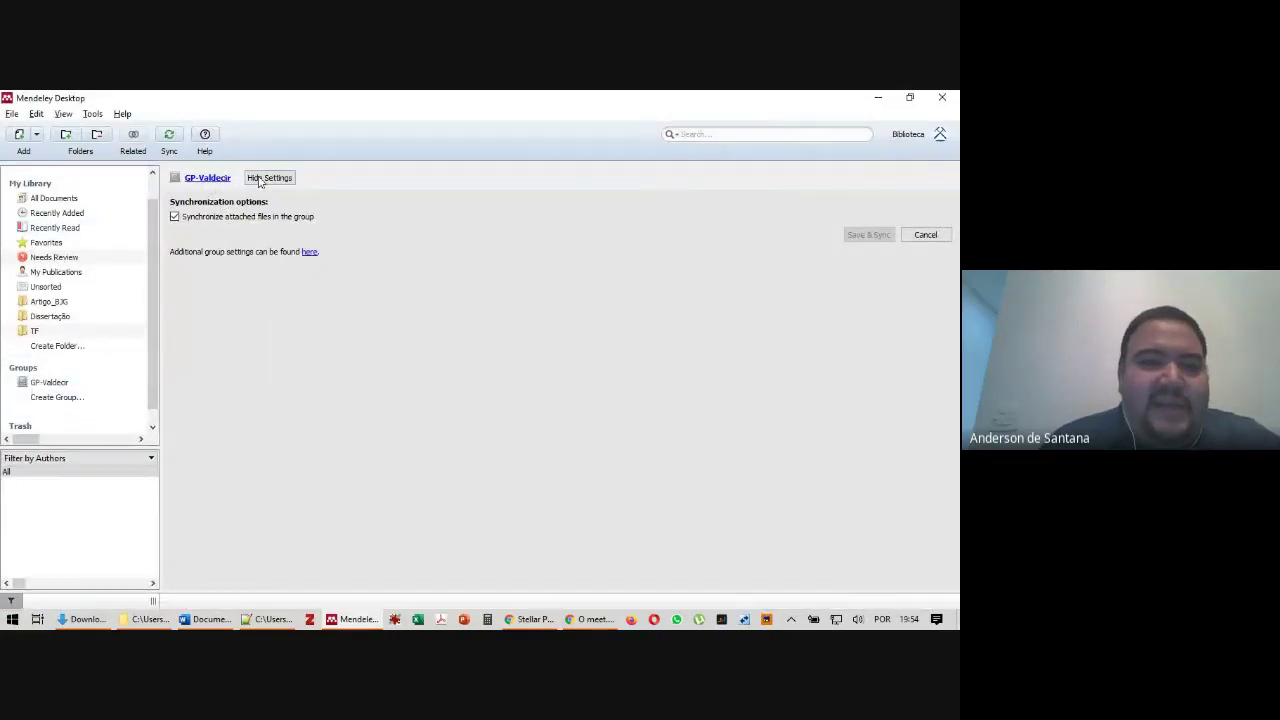
left_click(308, 253)
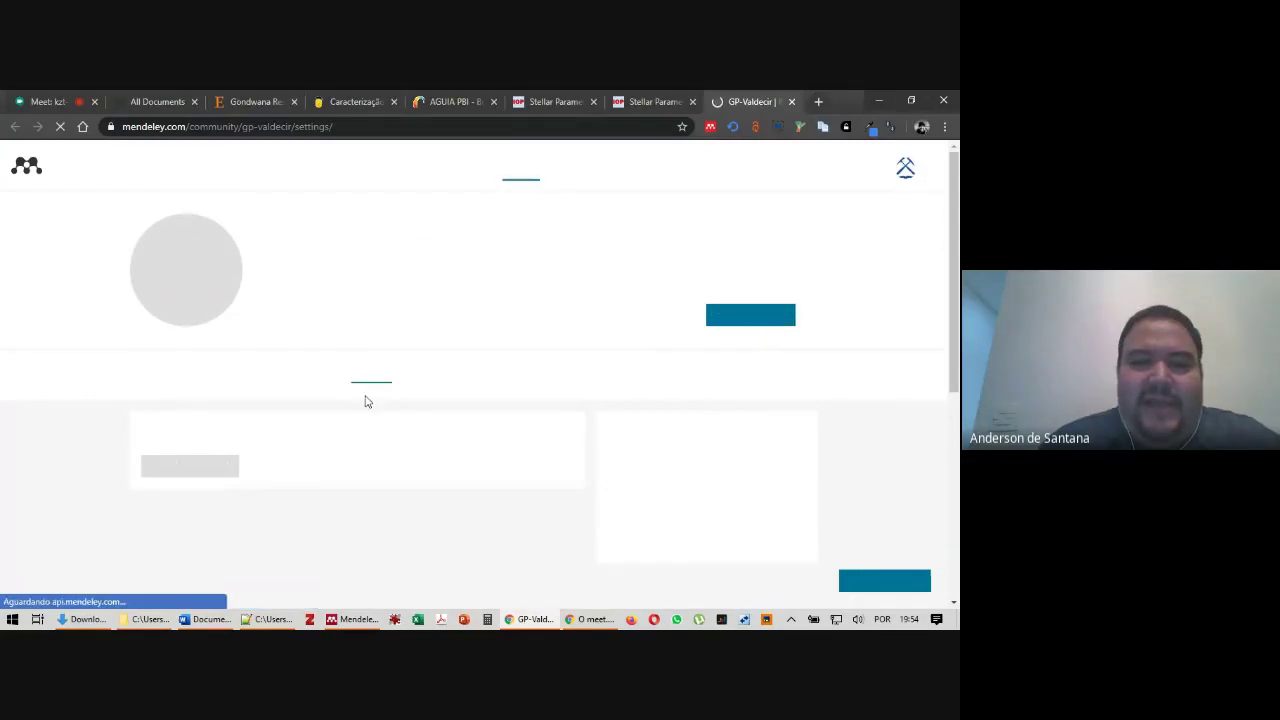
Review the GP-Valdecir settings page and its name Edit option, then go back to All Documents
scroll(166, 414, "down", 2)
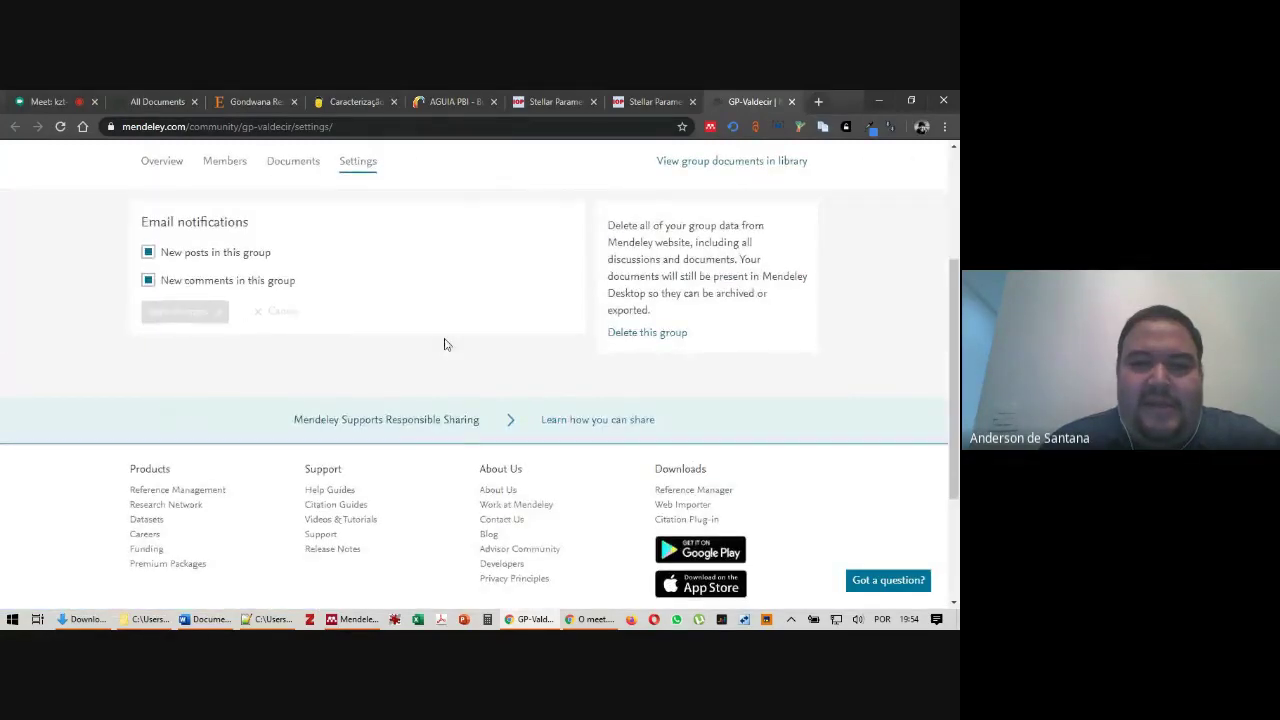
scroll(440, 344, "up", 2)
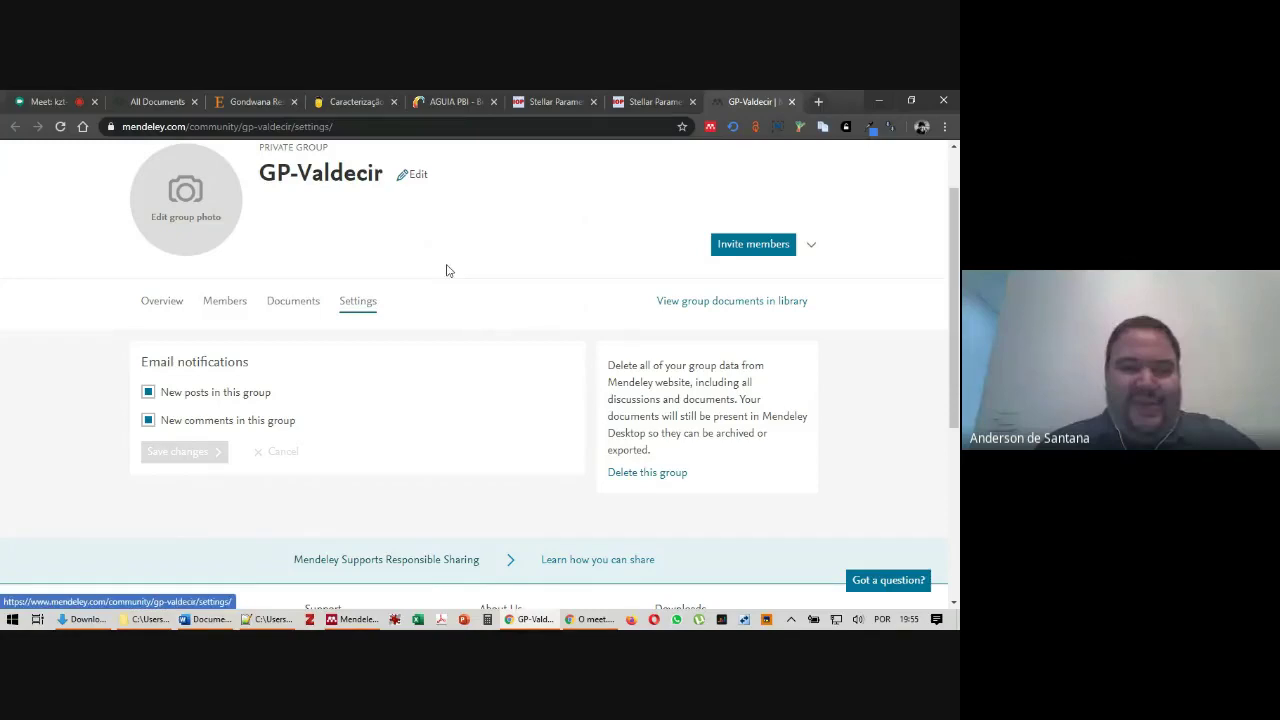
left_click(408, 182)
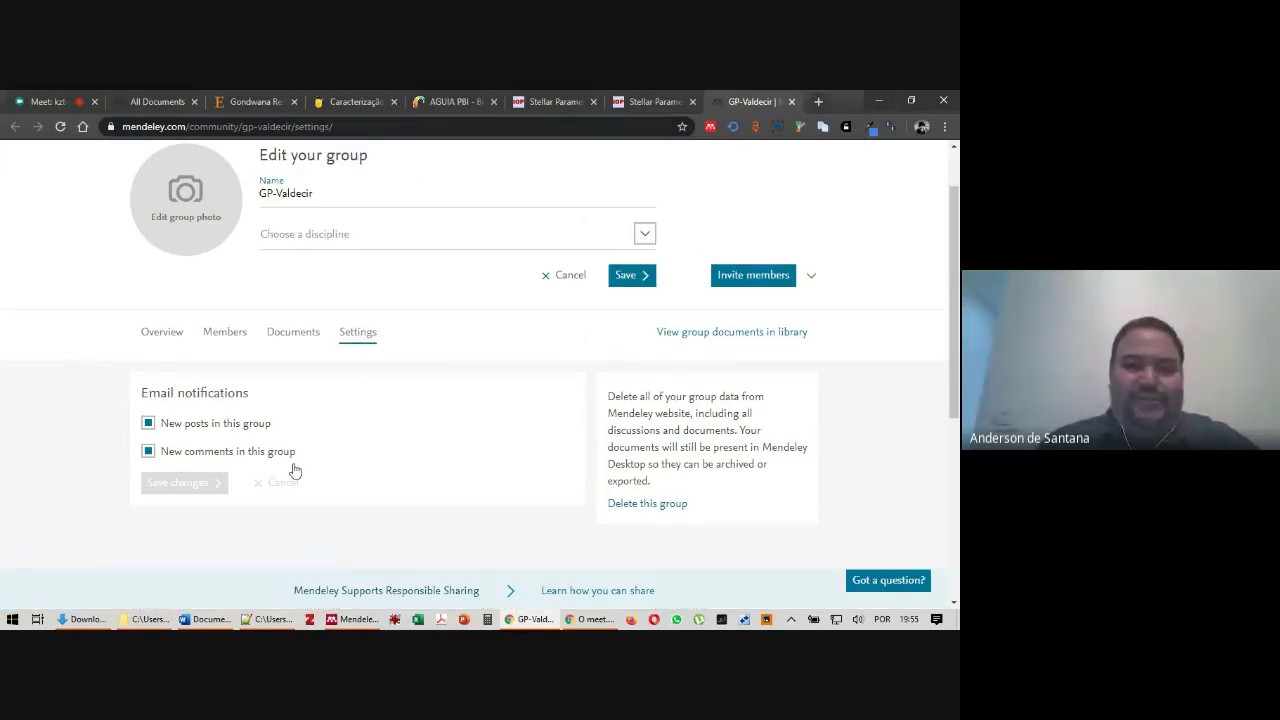
left_click(793, 101)
left_click(50, 200)
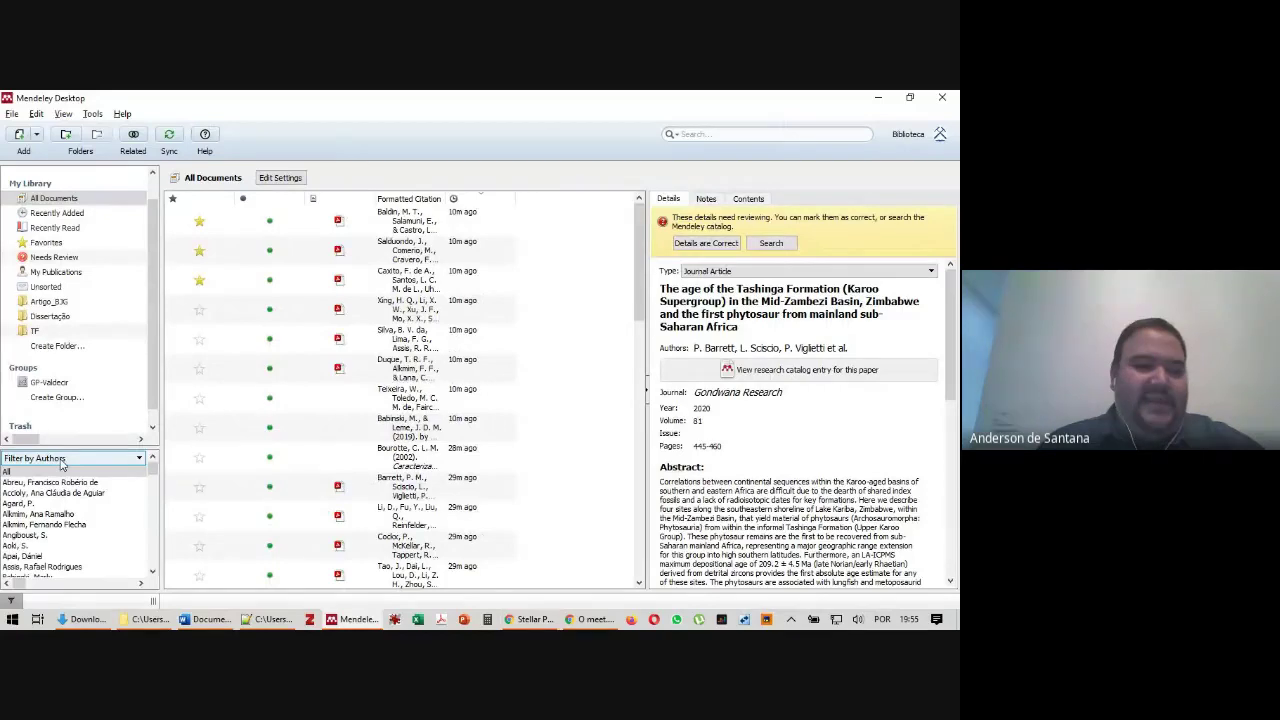
Switch the library filter pane from author keywords to Filter by My Tags
left_click(61, 460)
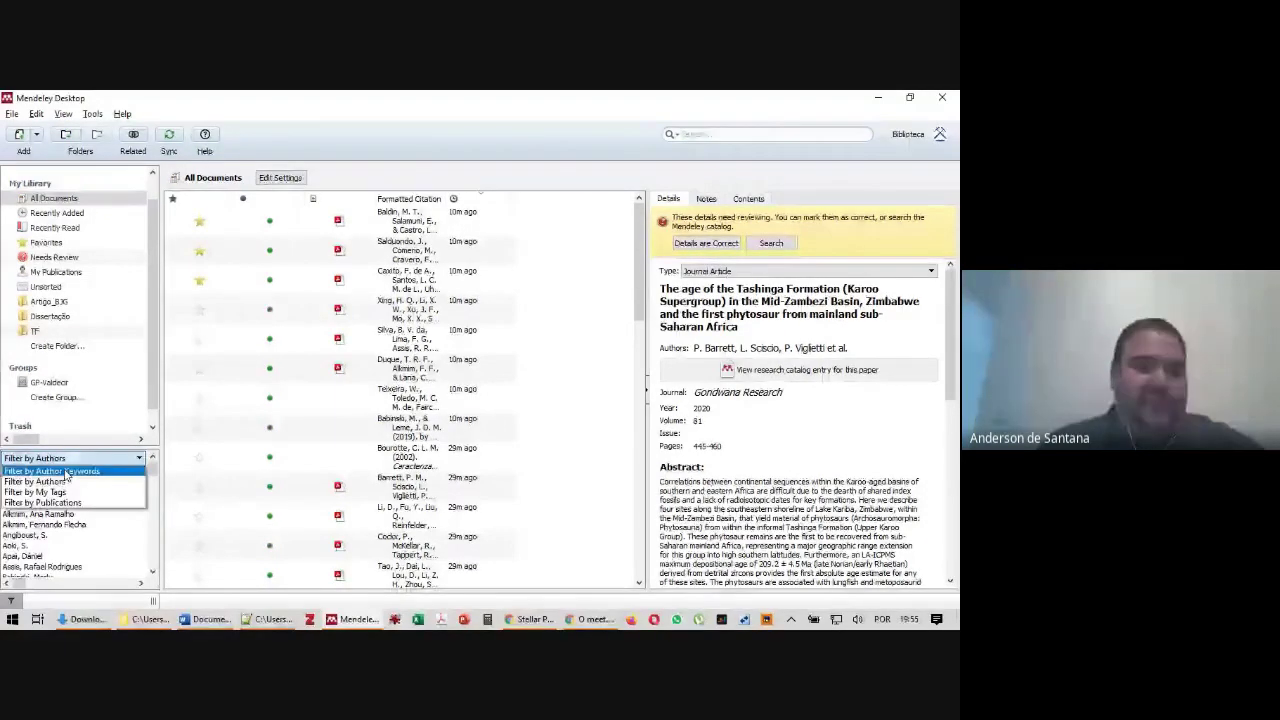
left_click(66, 474)
left_click(70, 458)
left_click(60, 486)
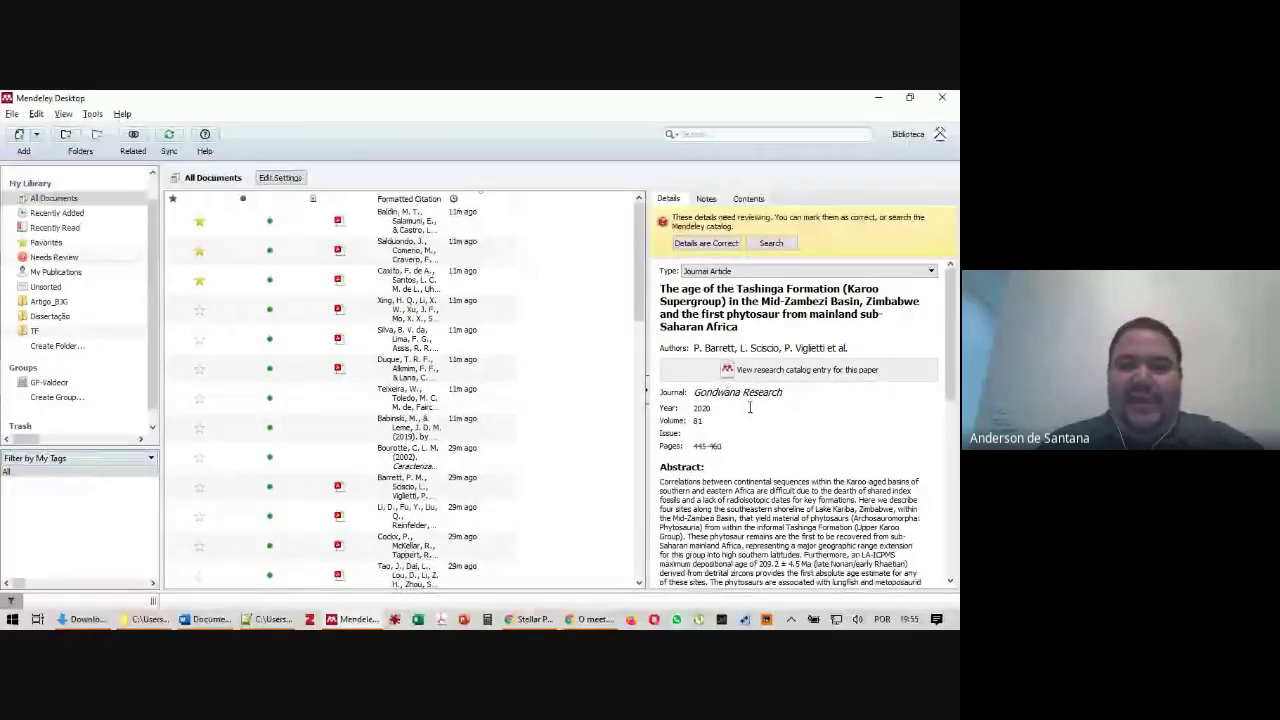
scroll(775, 435, "down", 10)
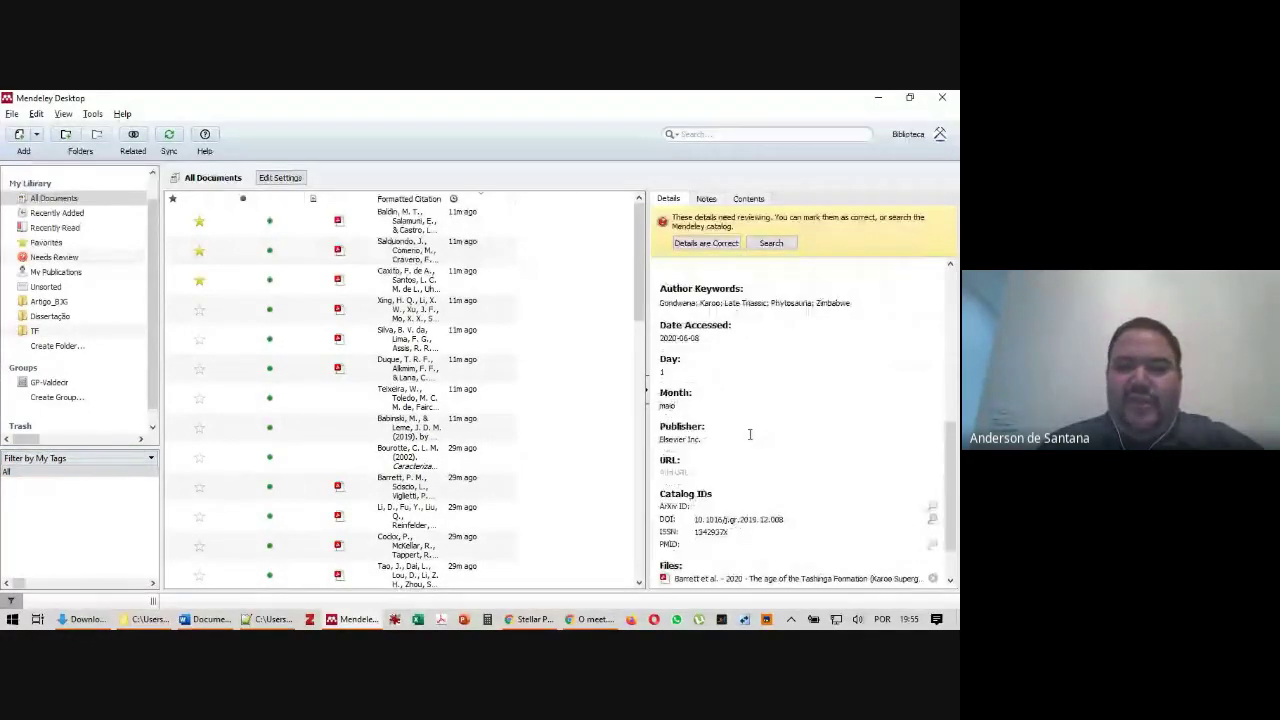
scroll(749, 434, "up", 5)
Tag the Tashinga Formation paper 'Introdução' and the felsic magmatism paper 'Conclusões'
left_click(700, 518)
type("Introdução")
key("Return")
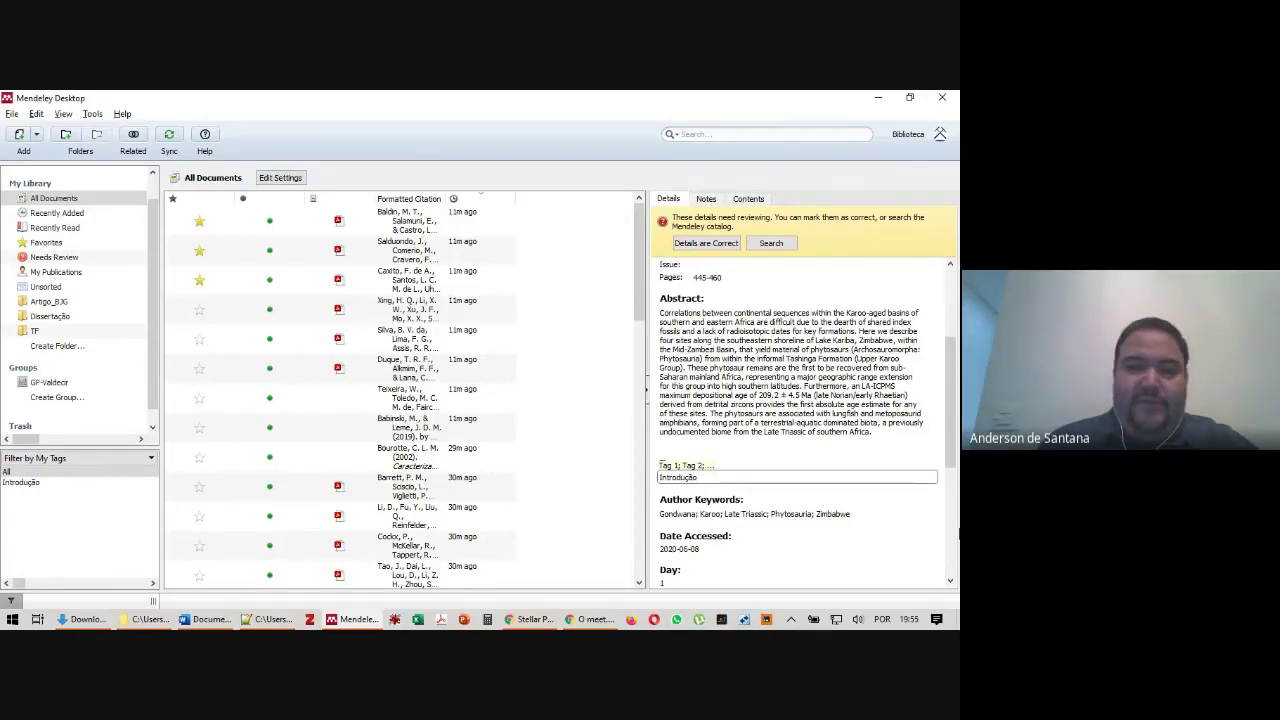
left_click(422, 310)
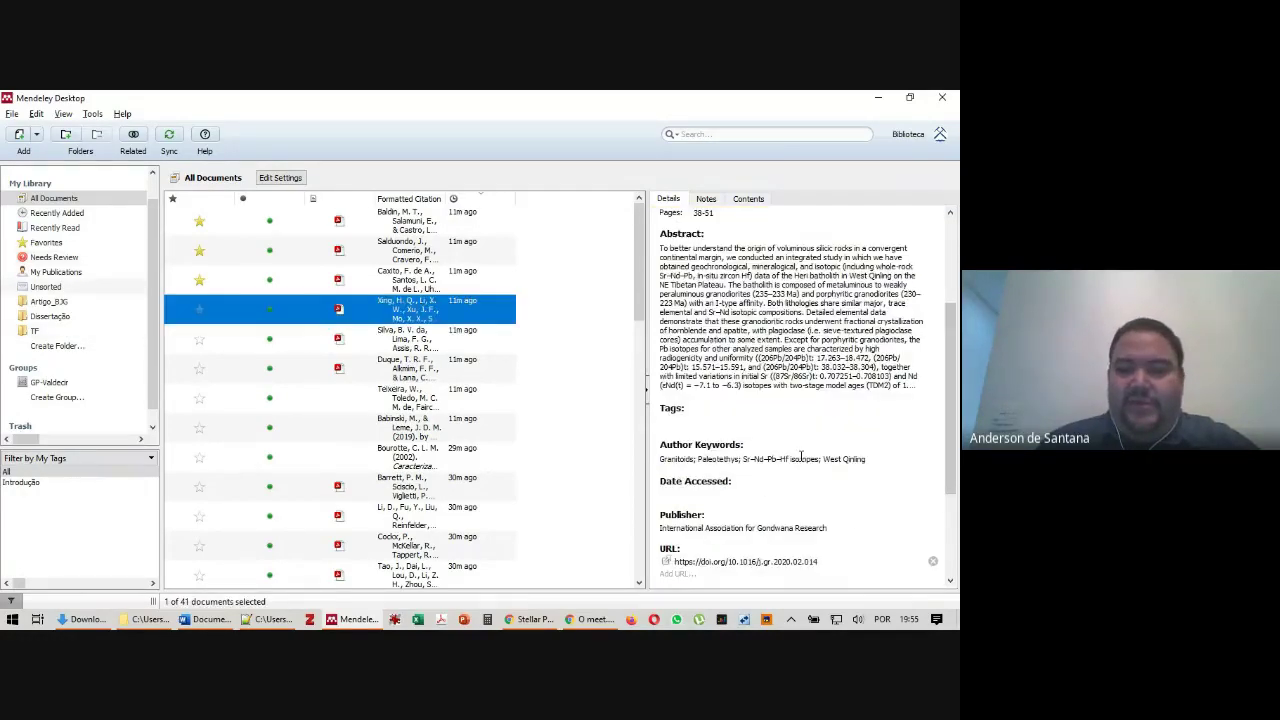
scroll(710, 510, "down", 5)
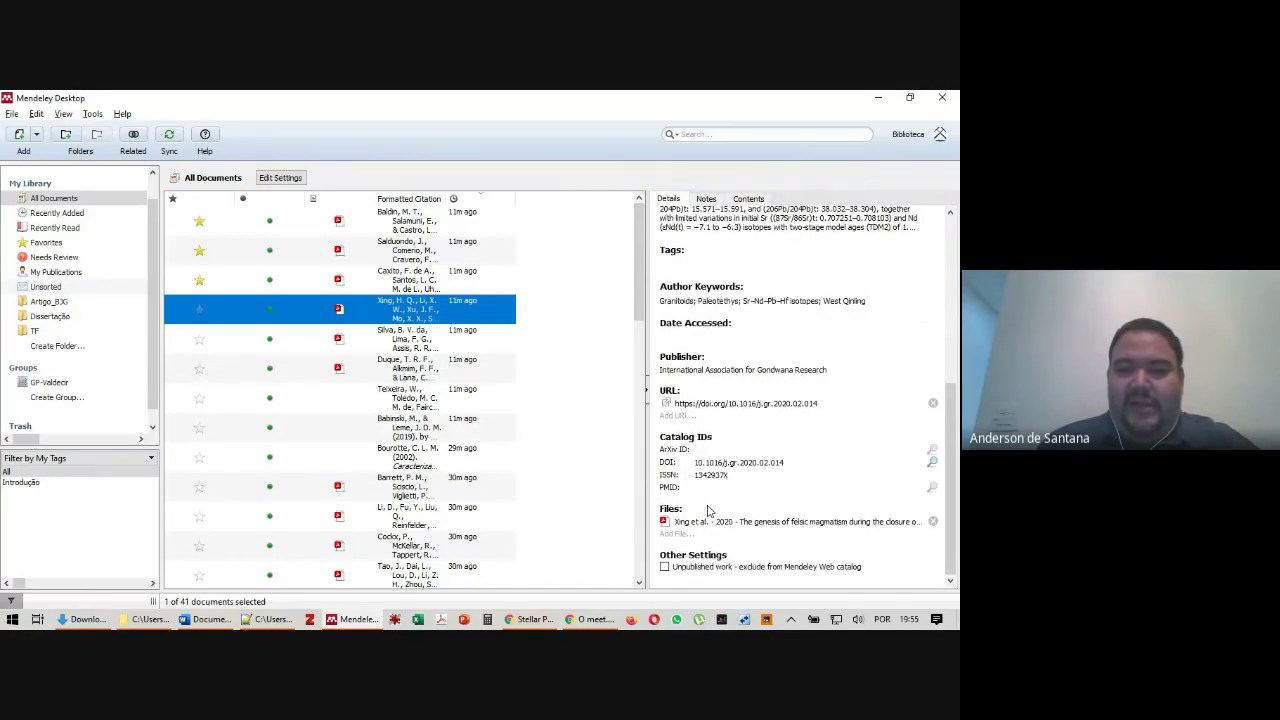
scroll(712, 356, "up", 2)
left_click(703, 343)
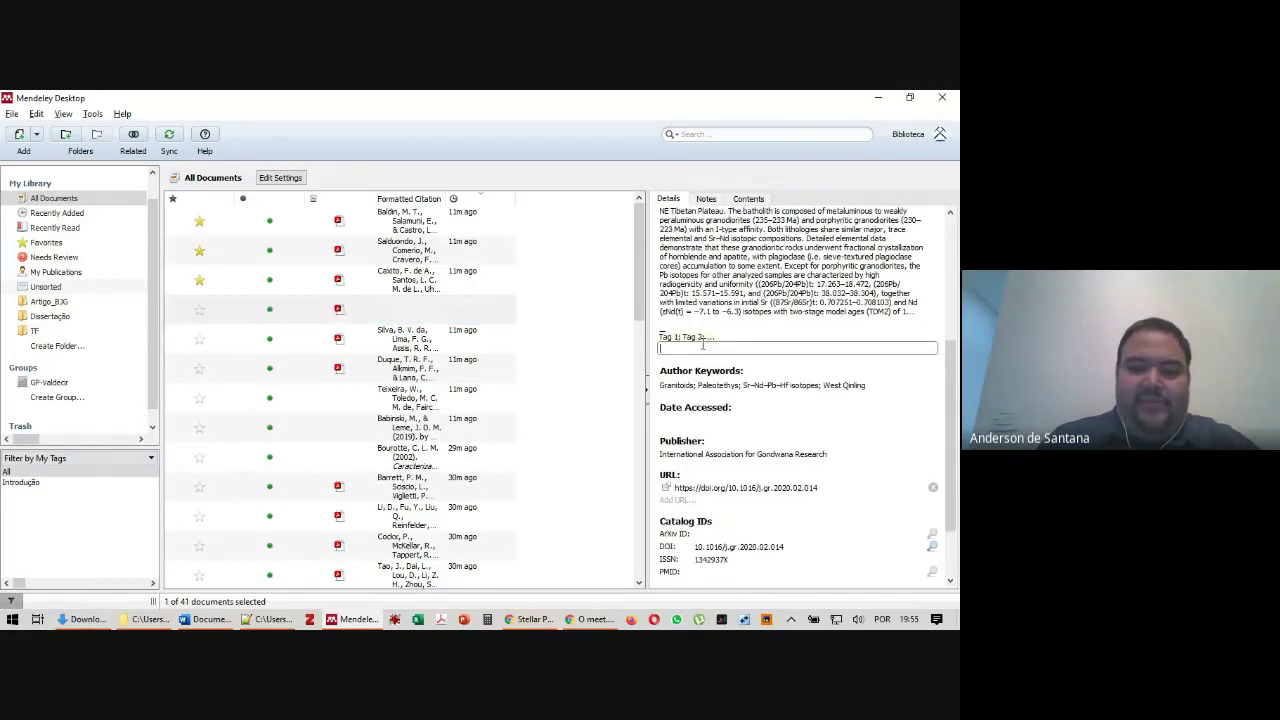
type("Conclusões")
key("Return")
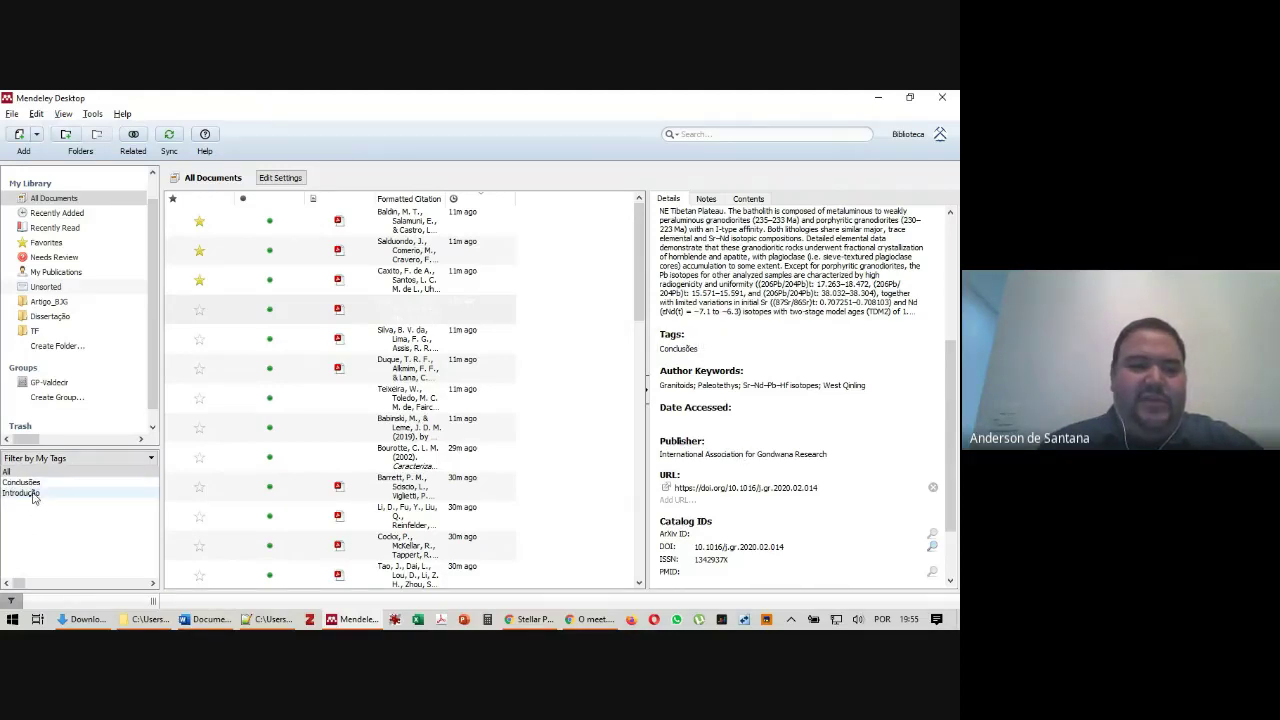
Filter by the Introdução and Conclusões tags and widen the citation column to read the full reference
left_click(30, 494)
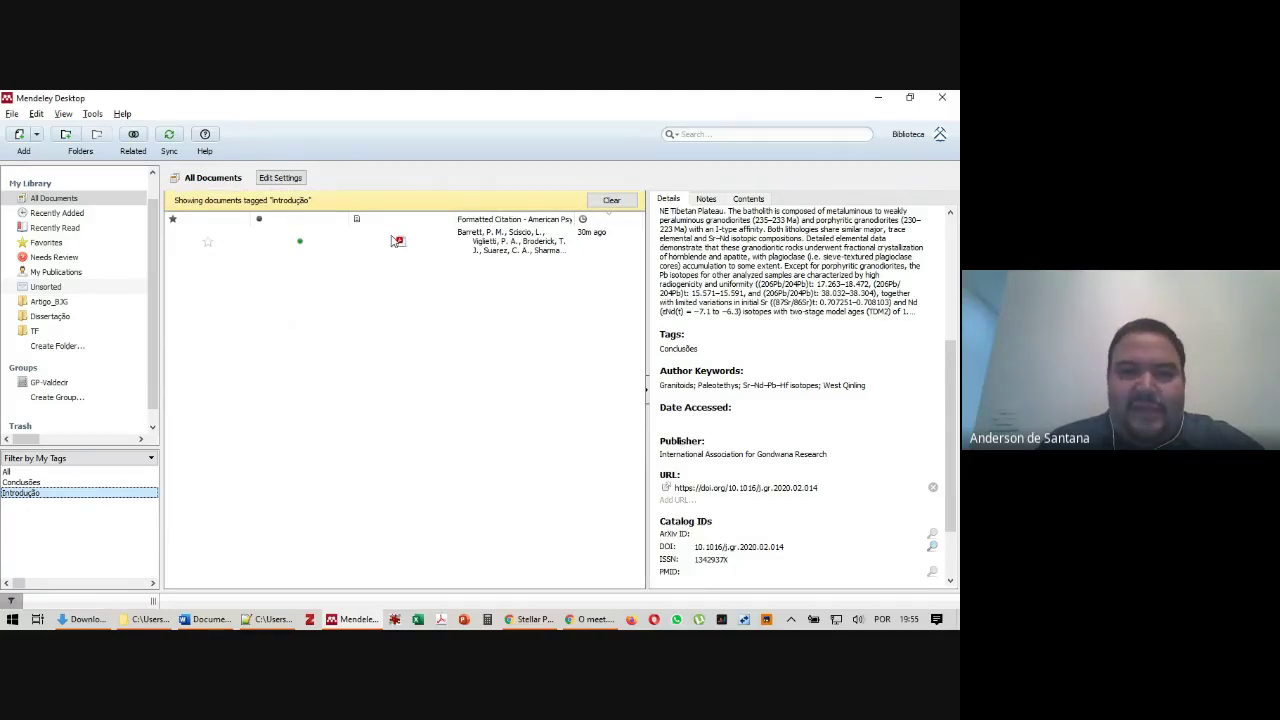
left_click(397, 241)
left_click_drag(252, 221, 240, 218)
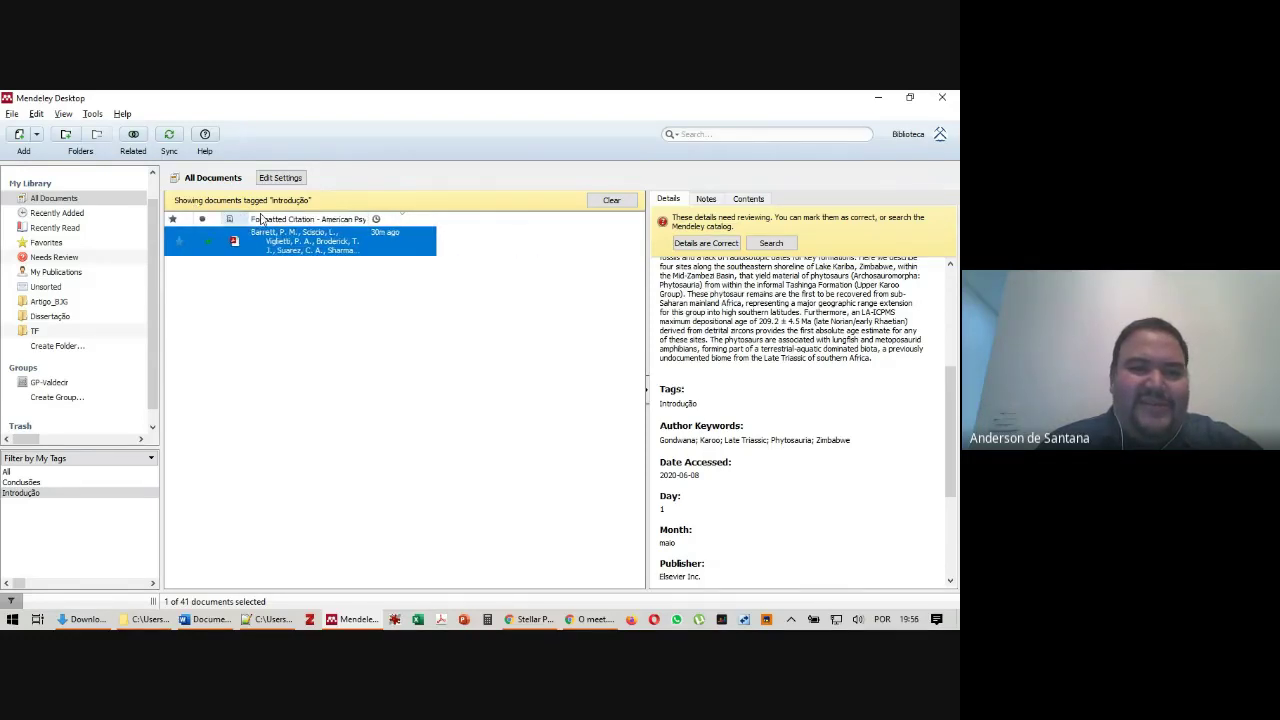
left_click_drag(370, 219, 576, 219)
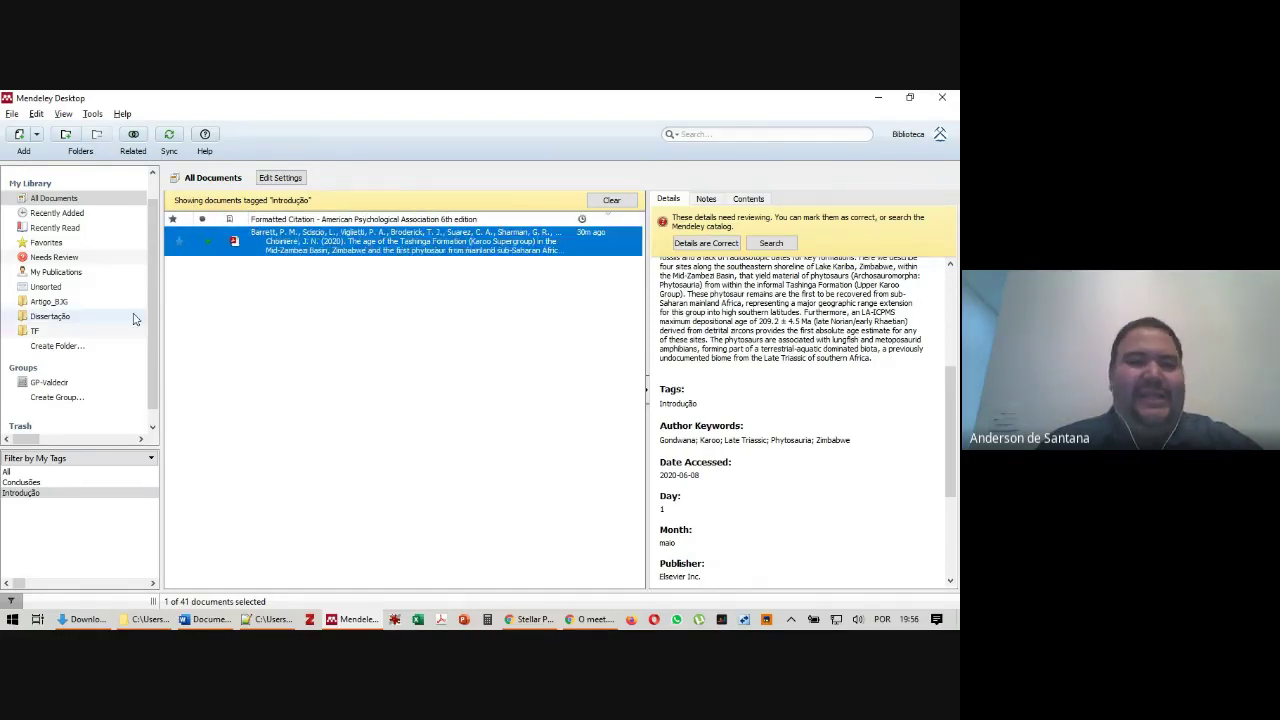
left_click(30, 482)
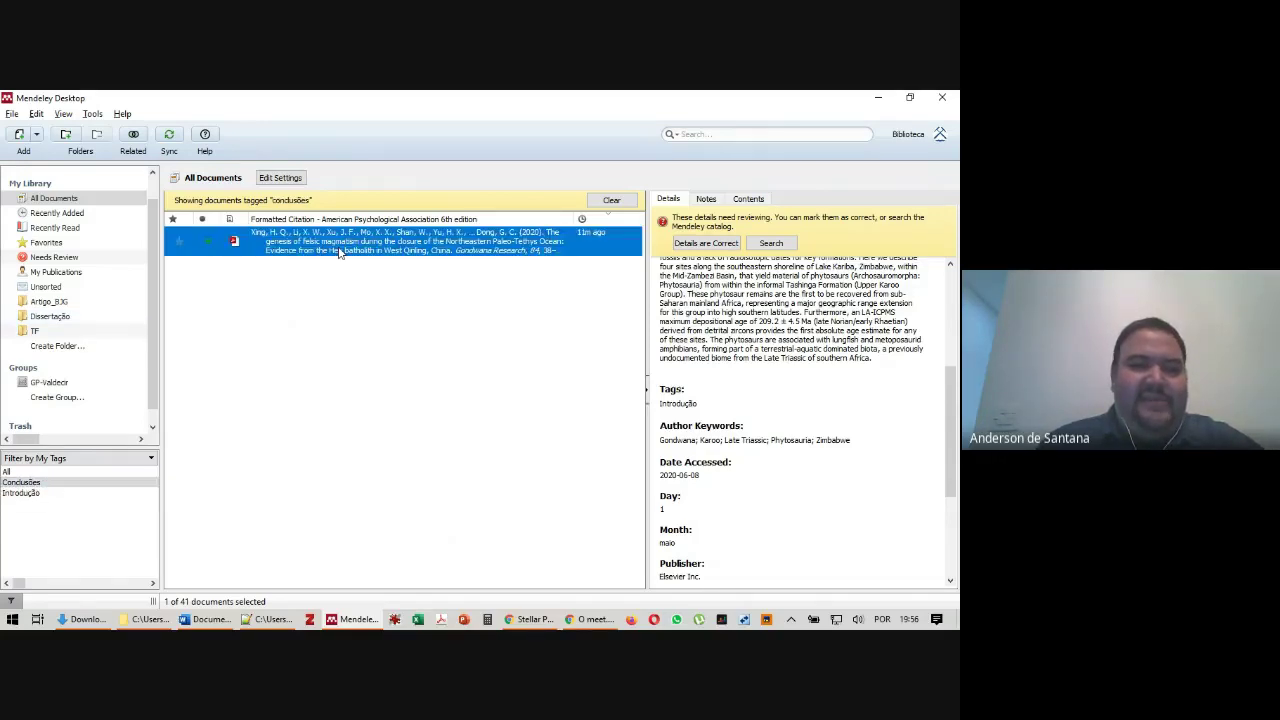
left_click(28, 493)
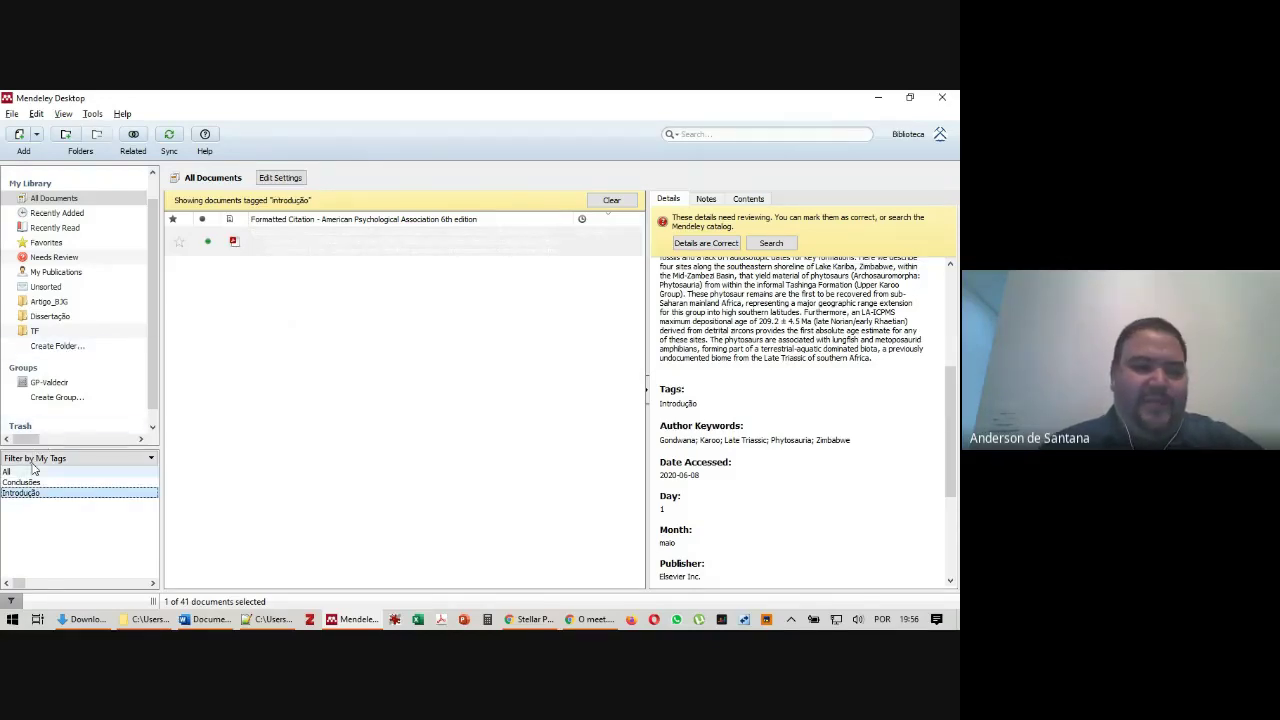
left_click(57, 460)
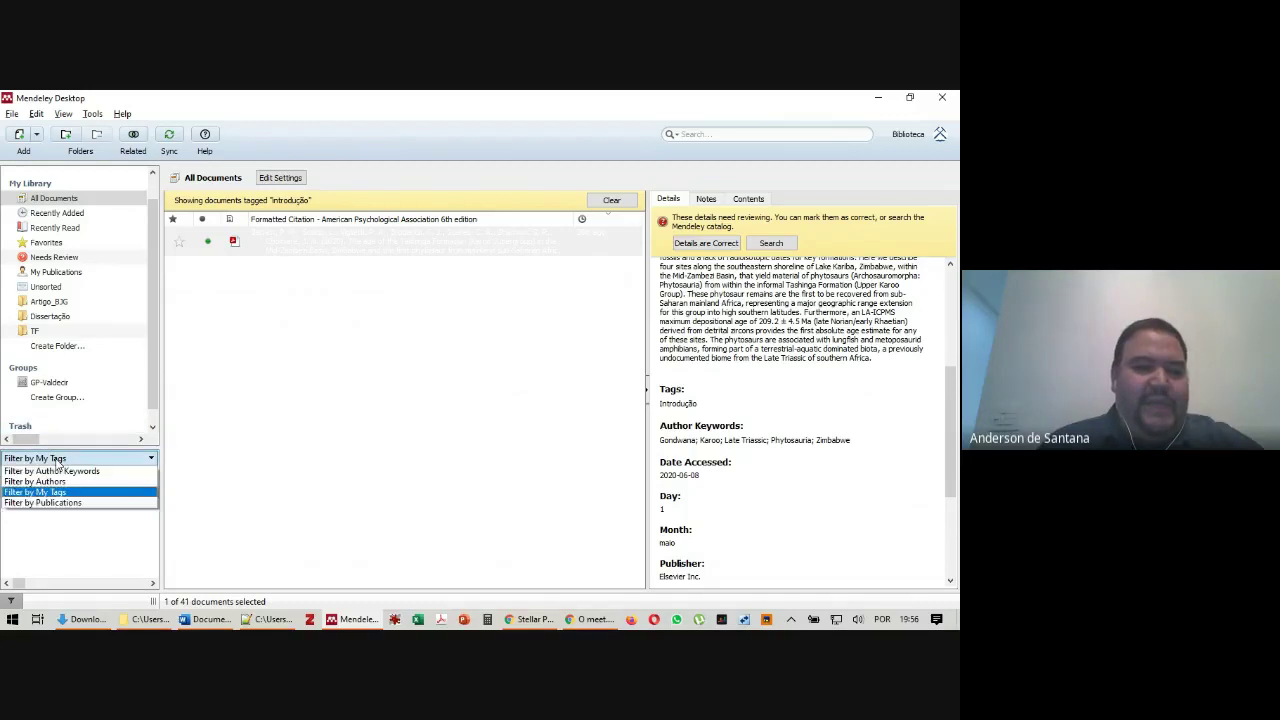
Filter the library by publication and show only Gondwana Research papers
left_click(81, 503)
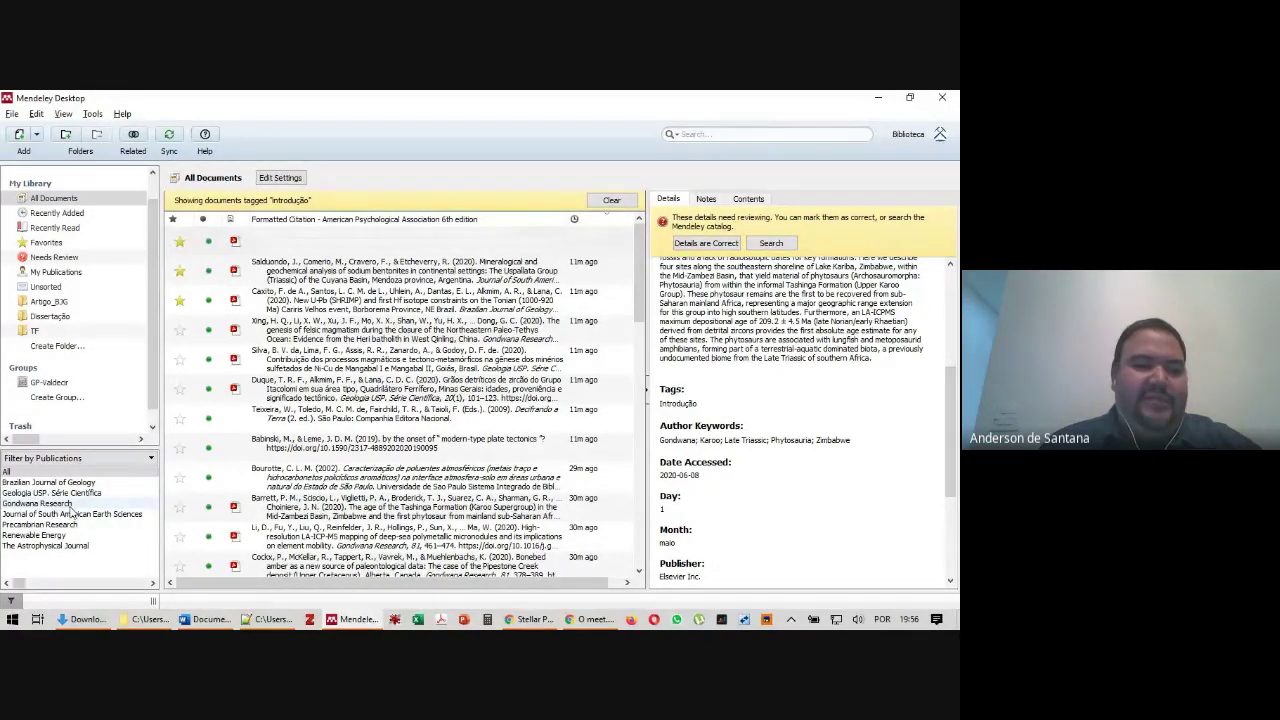
left_click(69, 504)
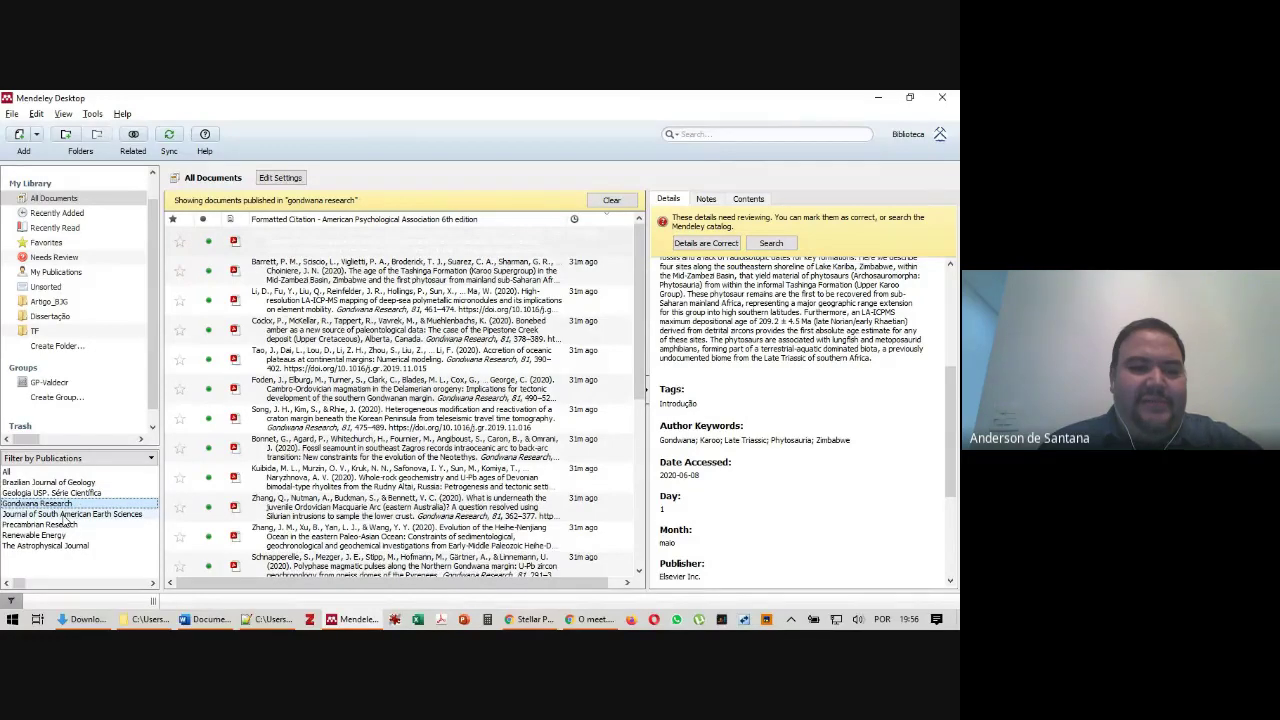
scroll(332, 392, "down", 4)
scroll(334, 394, "up", 4)
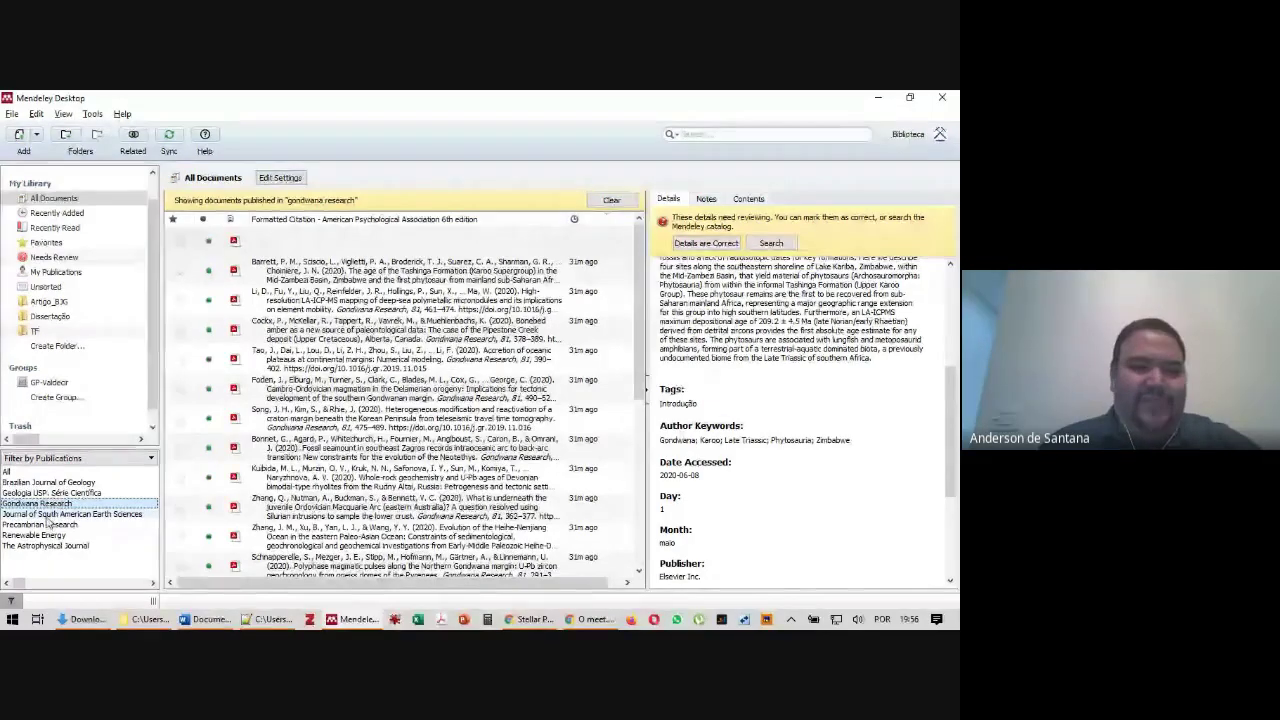
Browse the Brazilian Journal of Geology papers, then The Astrophysical Journal's Trappist-1 papers
left_click(48, 482)
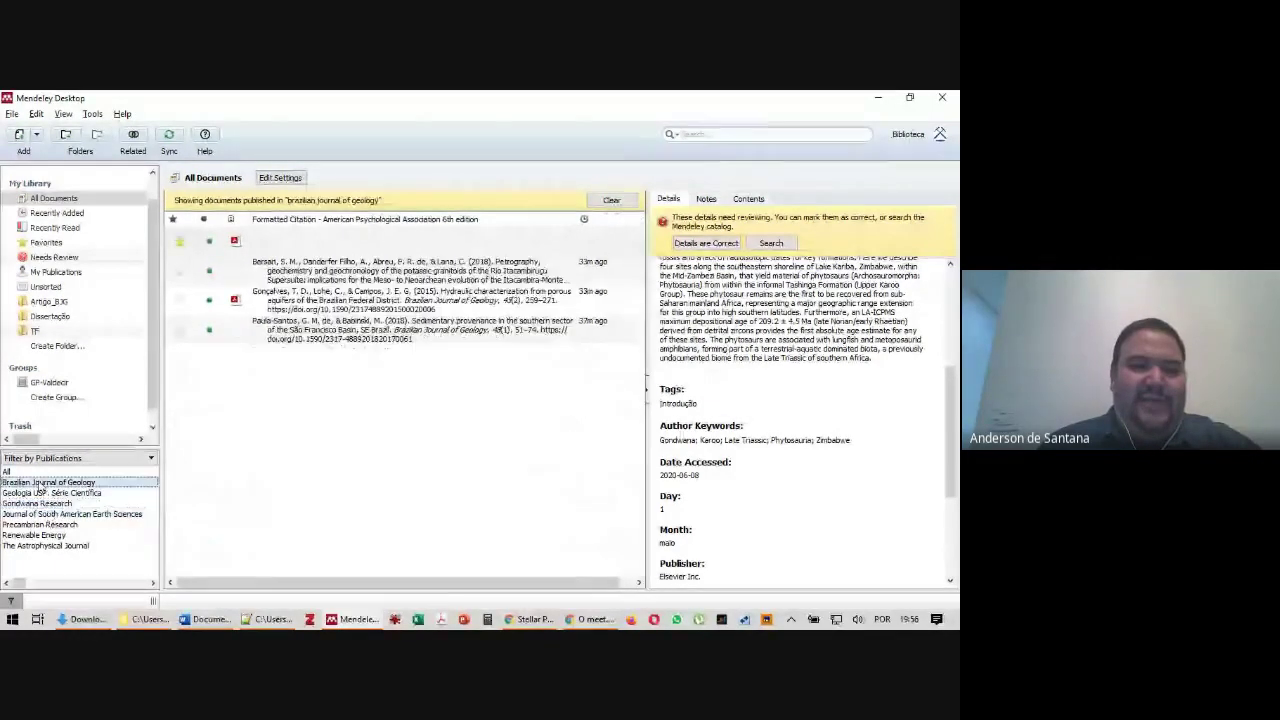
left_click(400, 241)
left_click(340, 300)
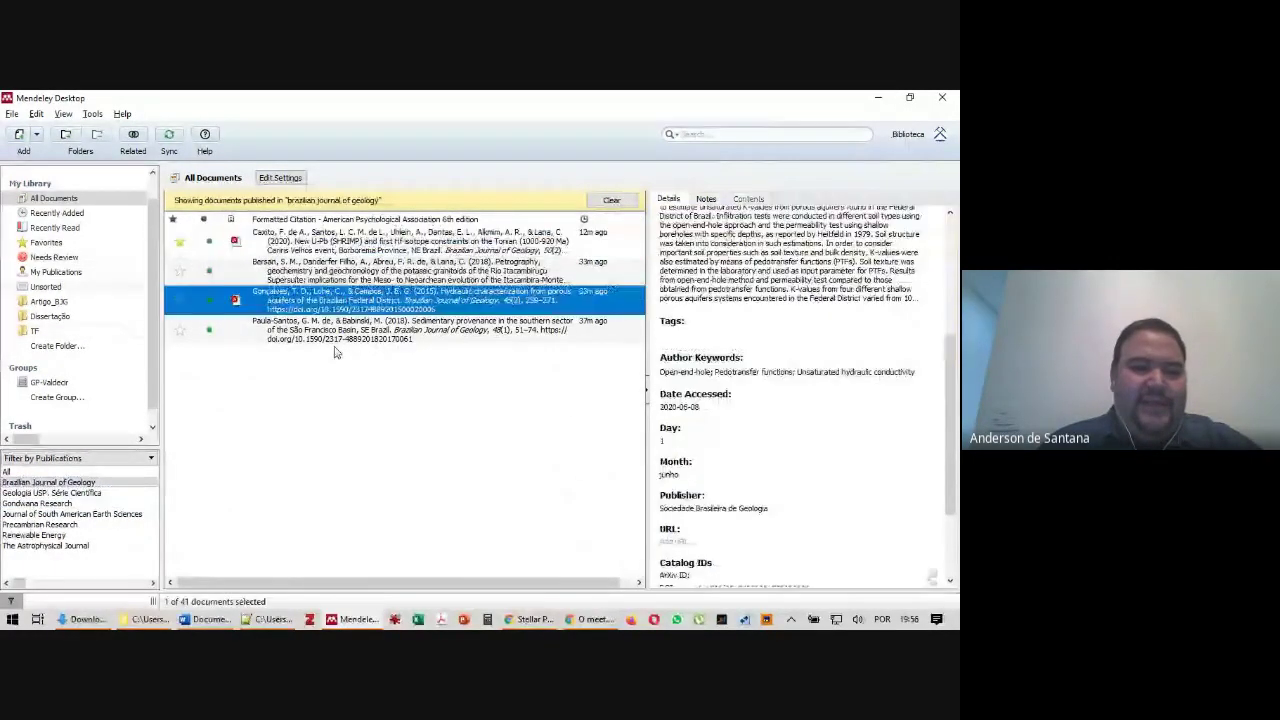
left_click(335, 332)
left_click(90, 545)
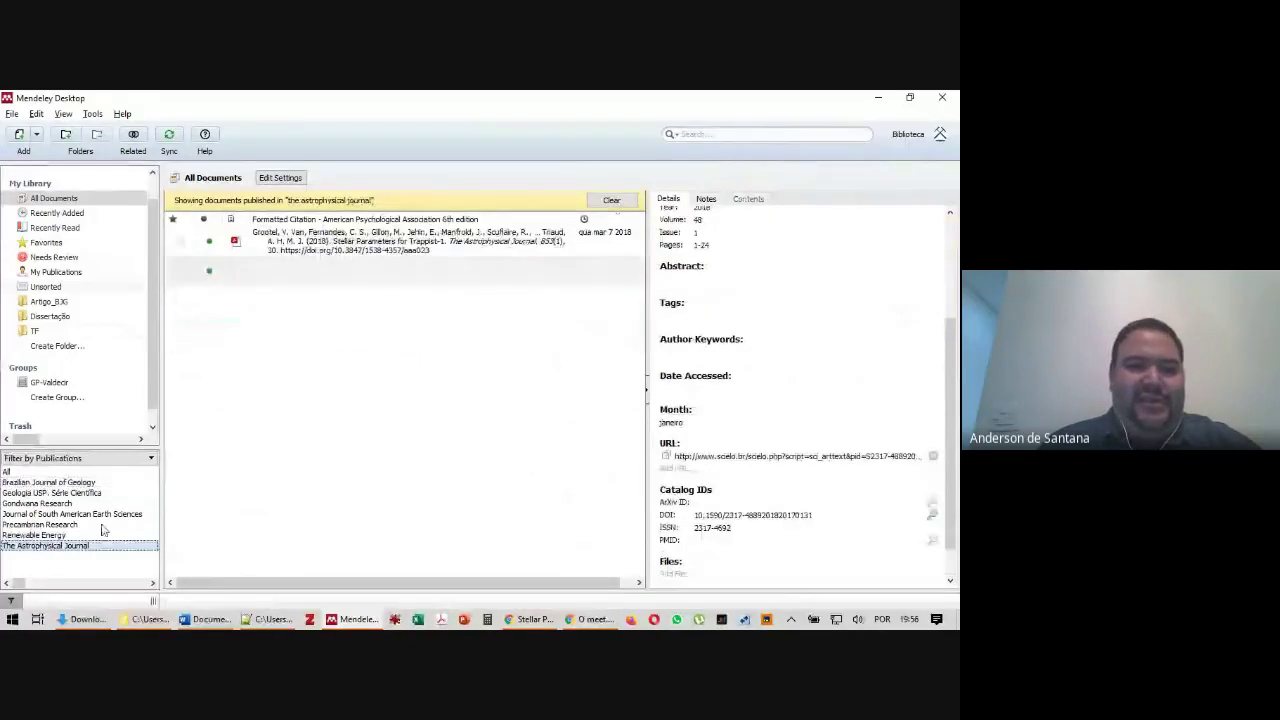
left_click(353, 249)
left_click(350, 269)
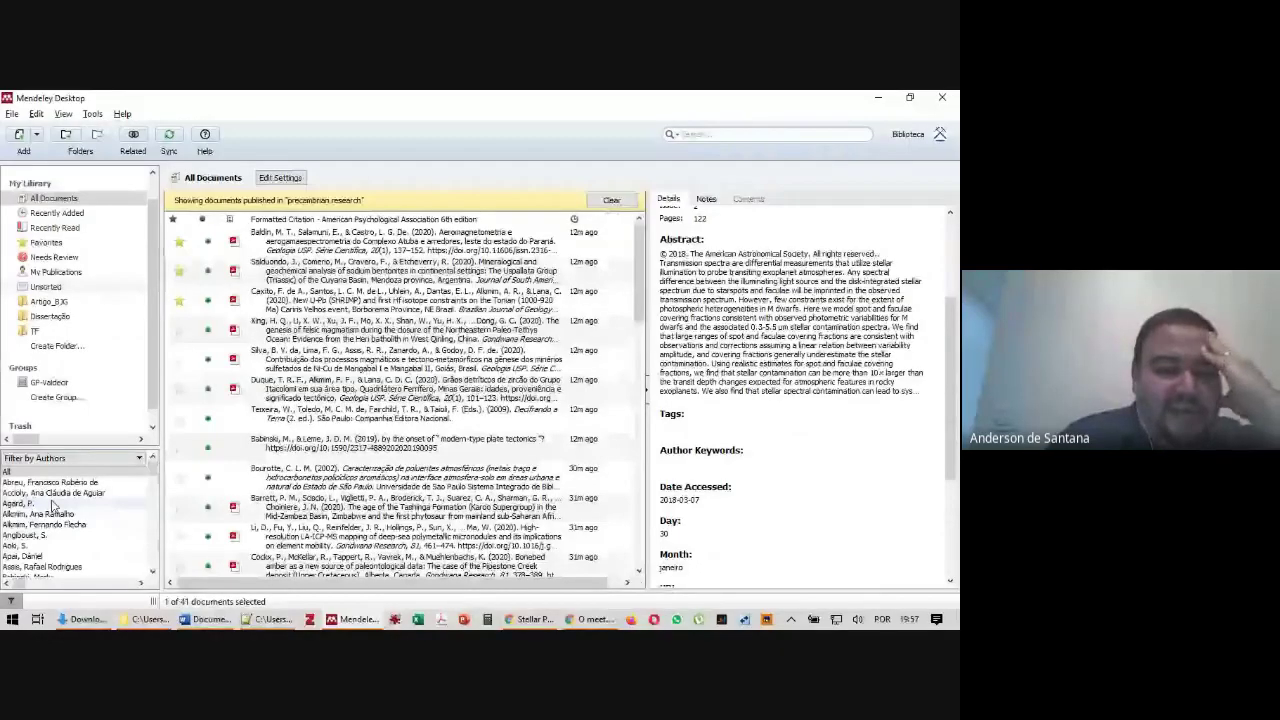
Filter by one author, view the Fossil seamount paper's details, then switch to another author's papers
left_click(52, 505)
scroll(70, 510, "down", 5)
scroll(74, 515, "down", 10)
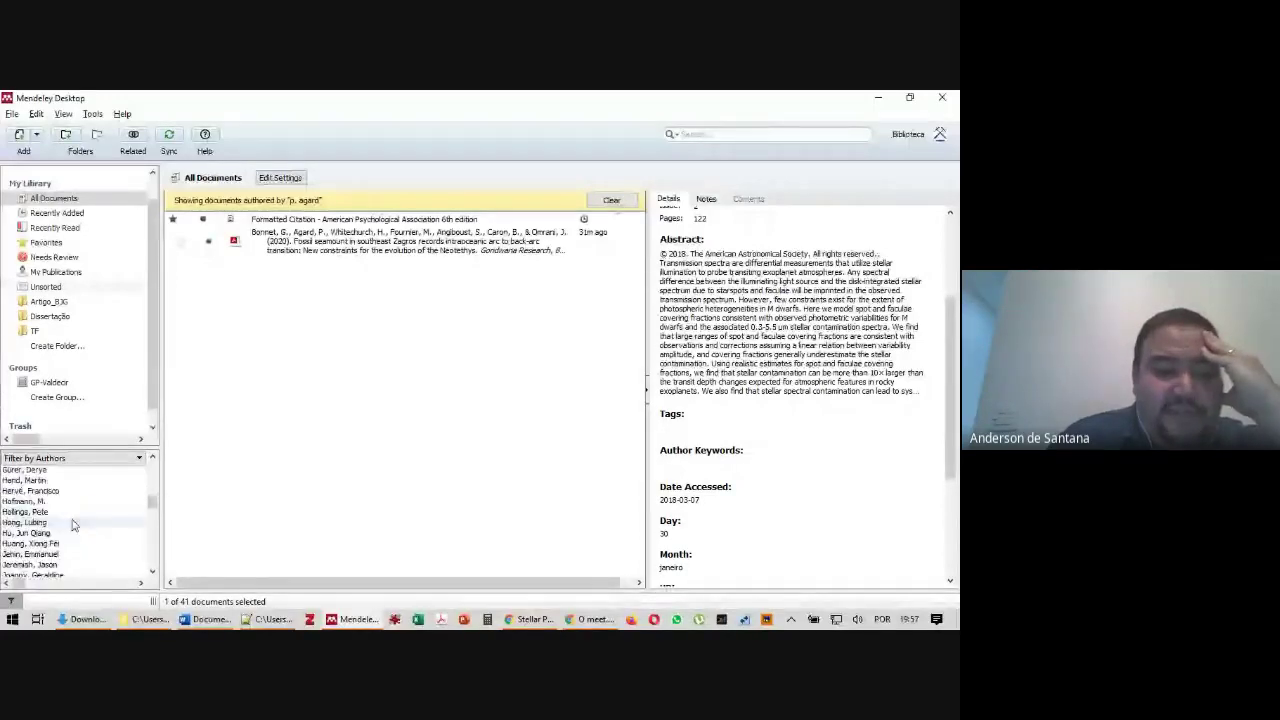
scroll(72, 530, "down", 8)
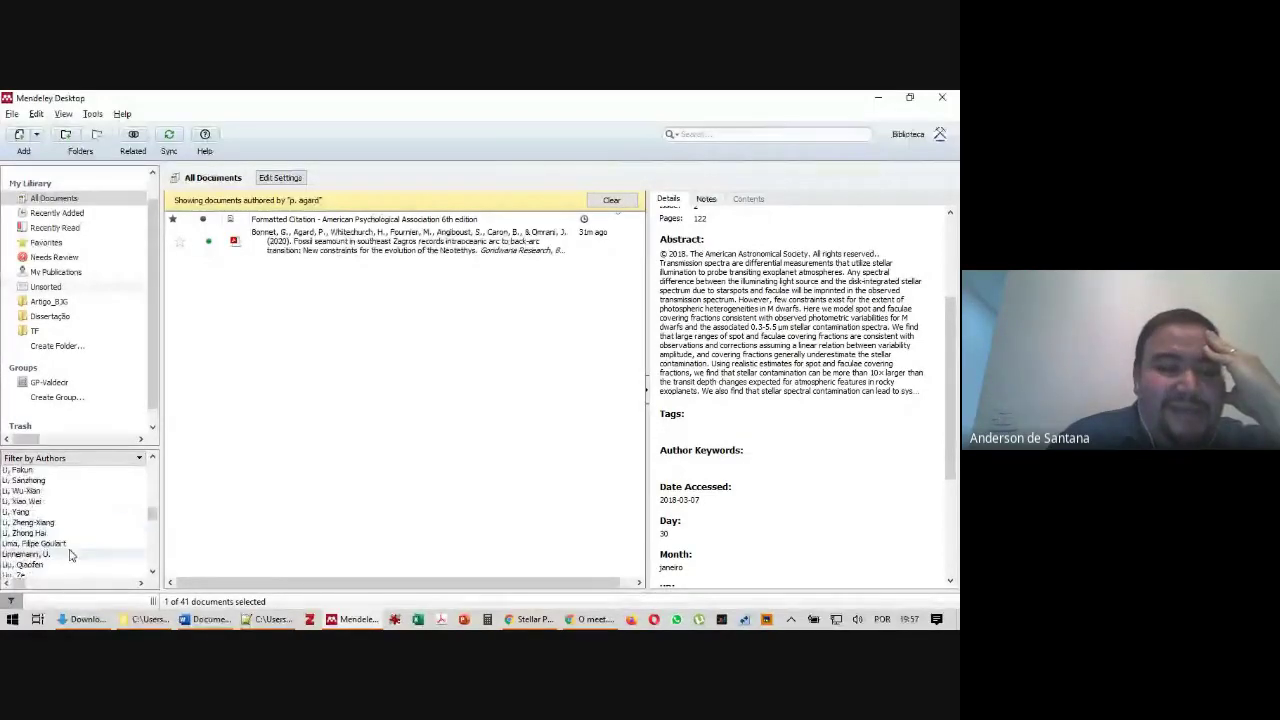
left_click_drag(152, 513, 165, 465)
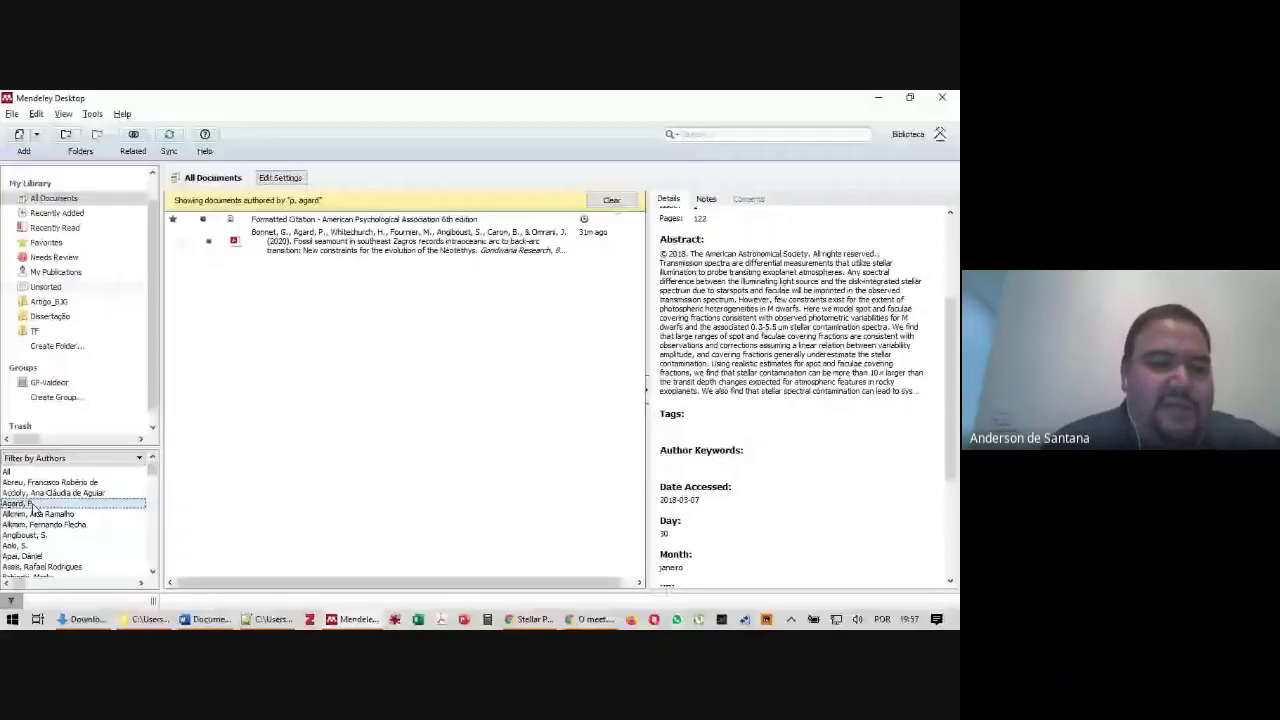
left_click(400, 240)
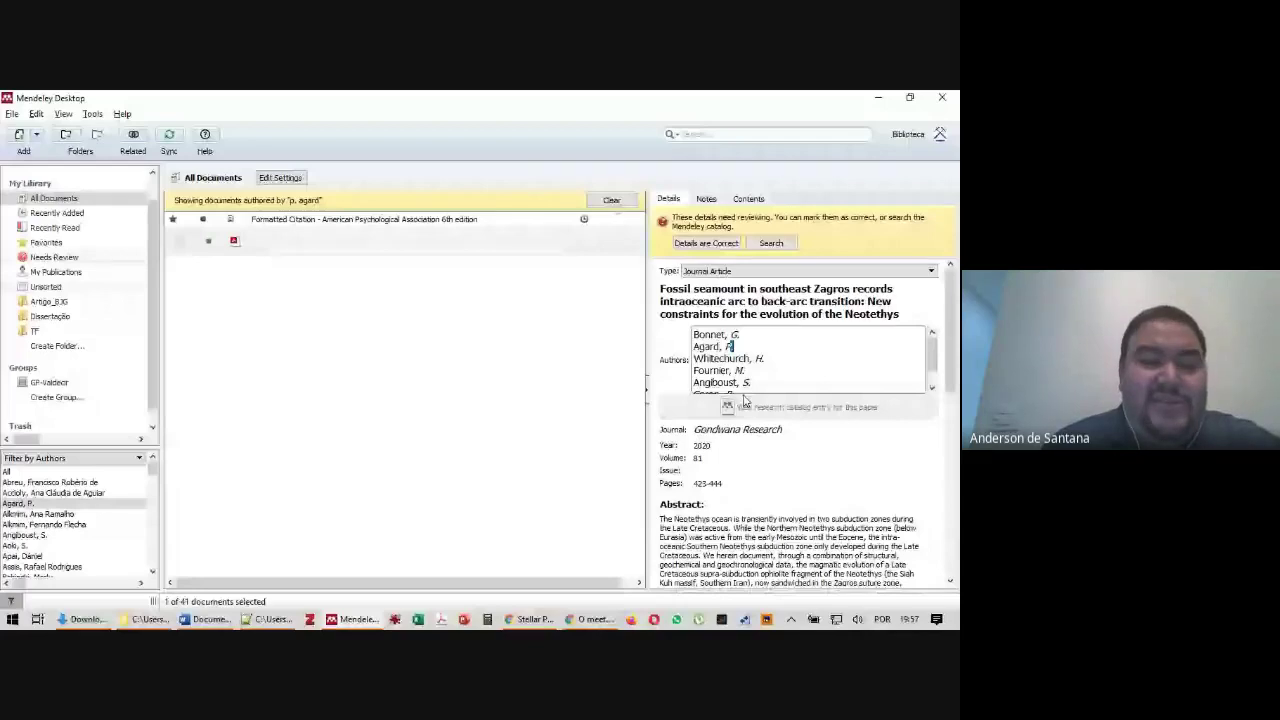
left_click(130, 524)
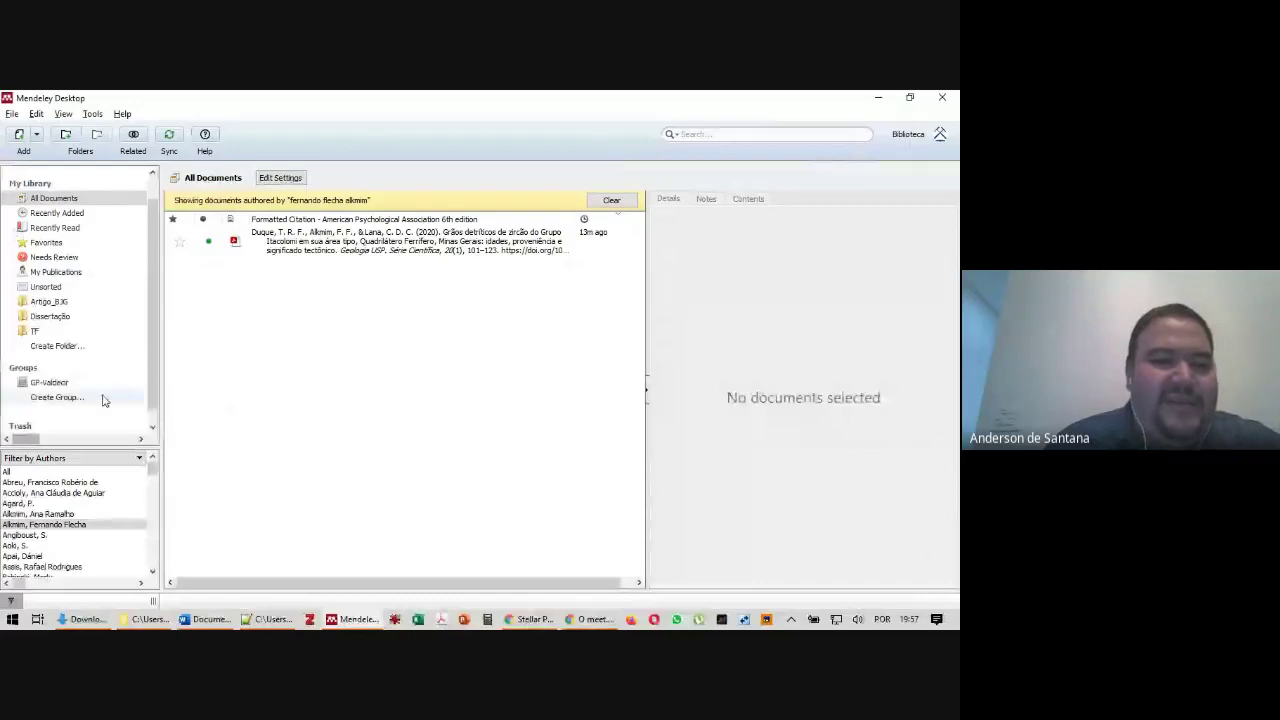
scroll(117, 398, "down", 1)
scroll(117, 398, "right", 2)
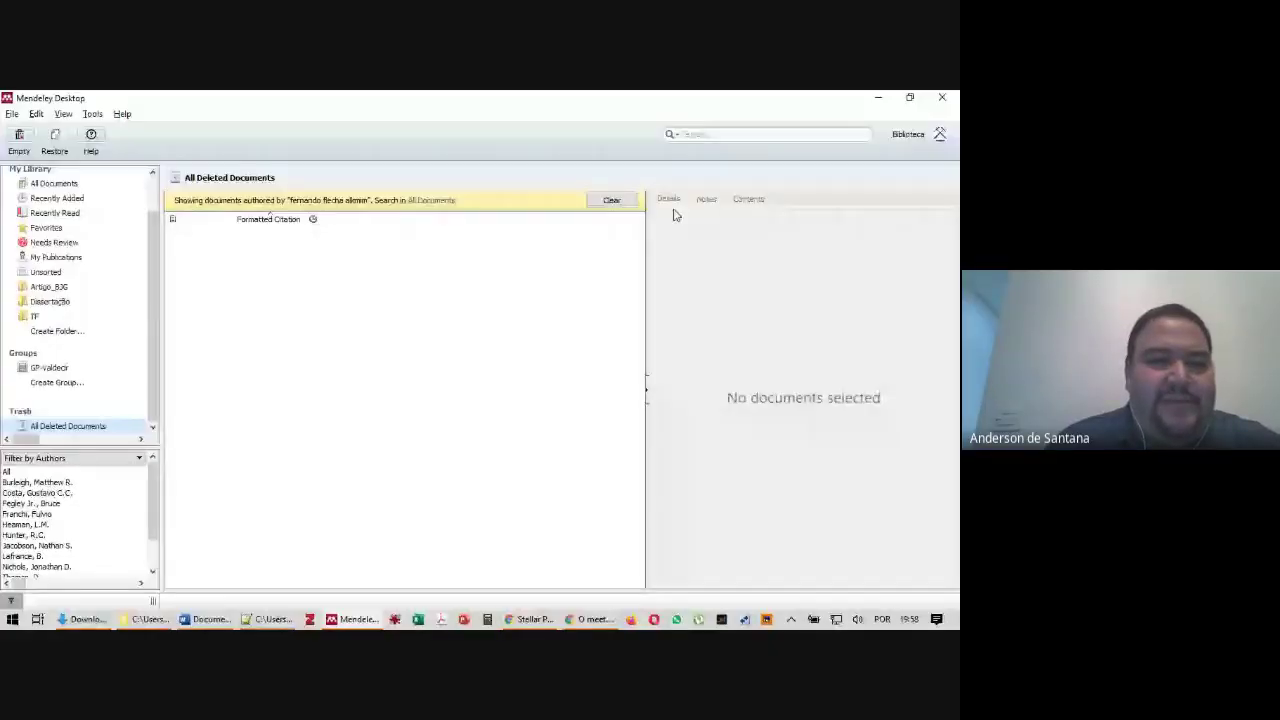
Clear the author filter, return to All Documents, and switch to the browser with the Trappist-1 PDF
left_click(611, 200)
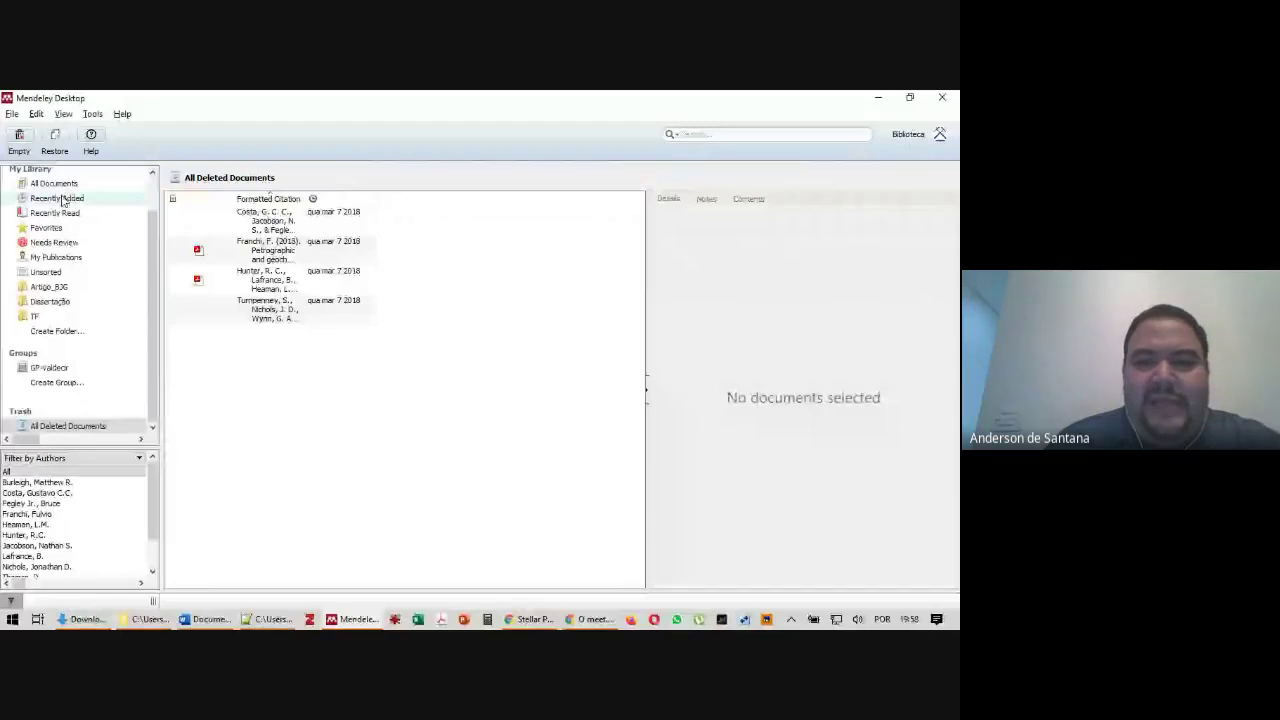
left_click(54, 184)
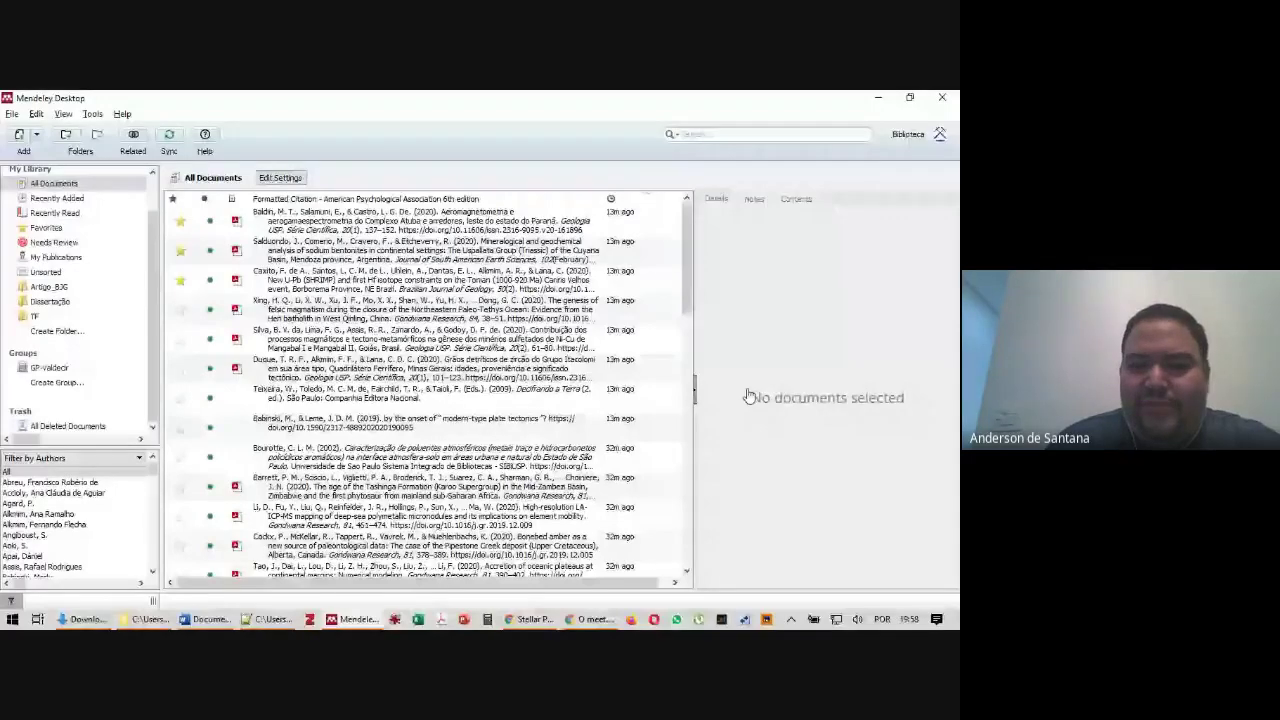
key("alt+Tab")
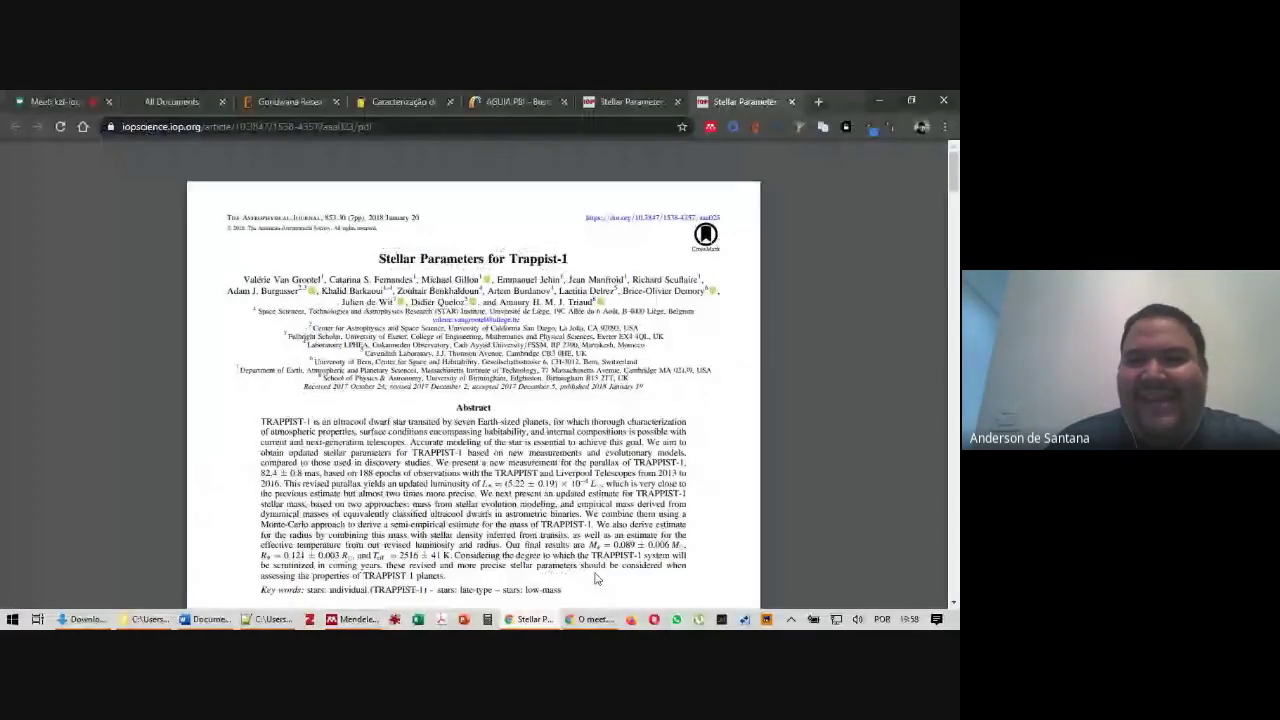
Read the Google Meet chat messages, then return to the Mendeley web library tab
left_click(53, 100)
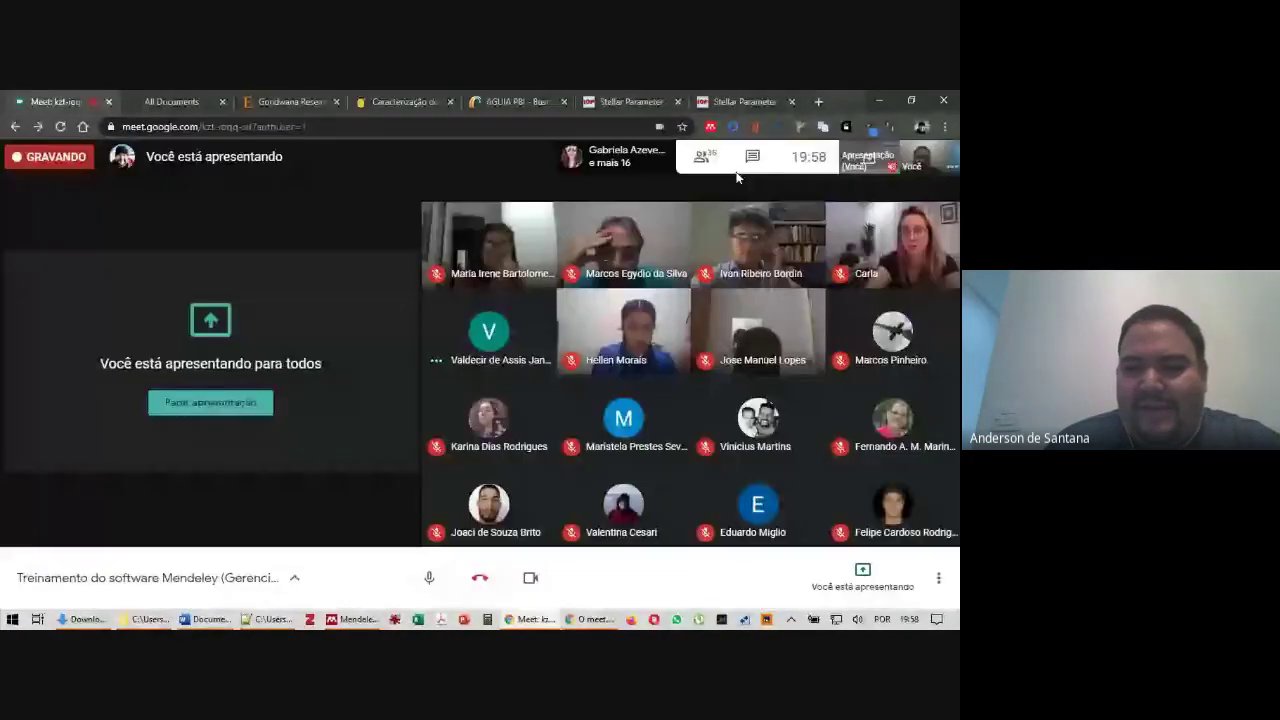
left_click(790, 165)
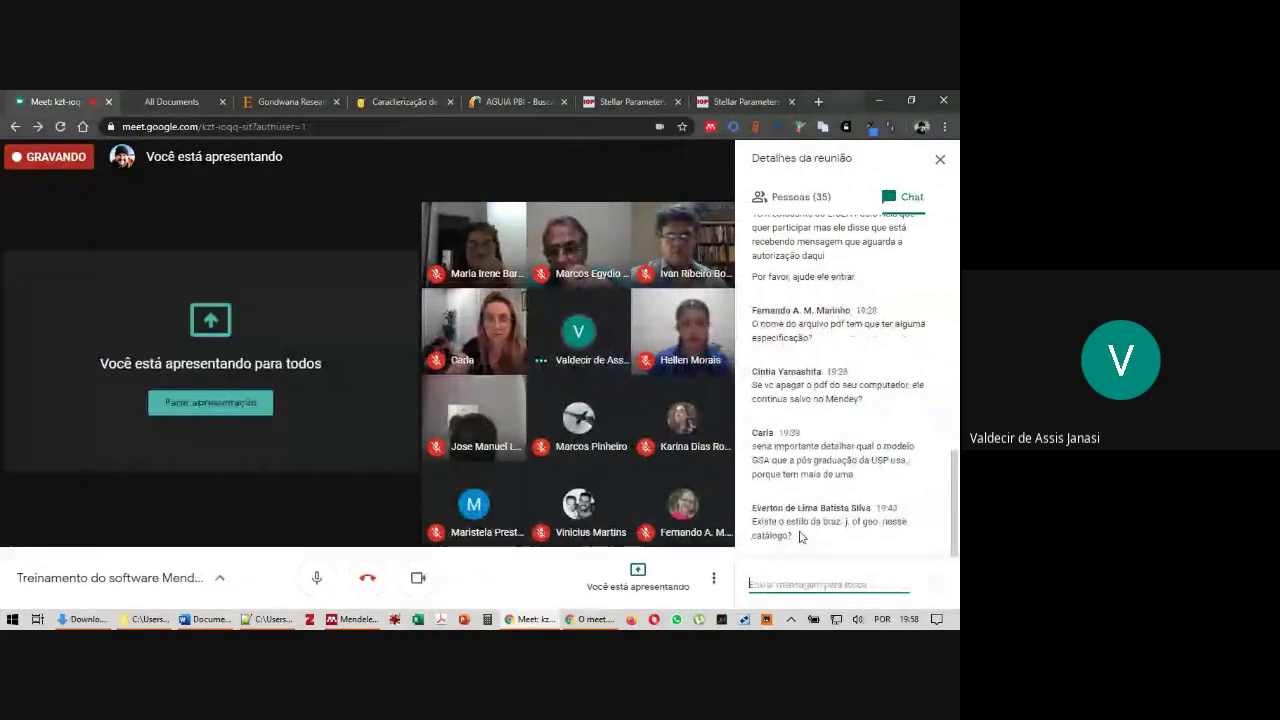
triple_click(767, 459)
left_click(890, 478)
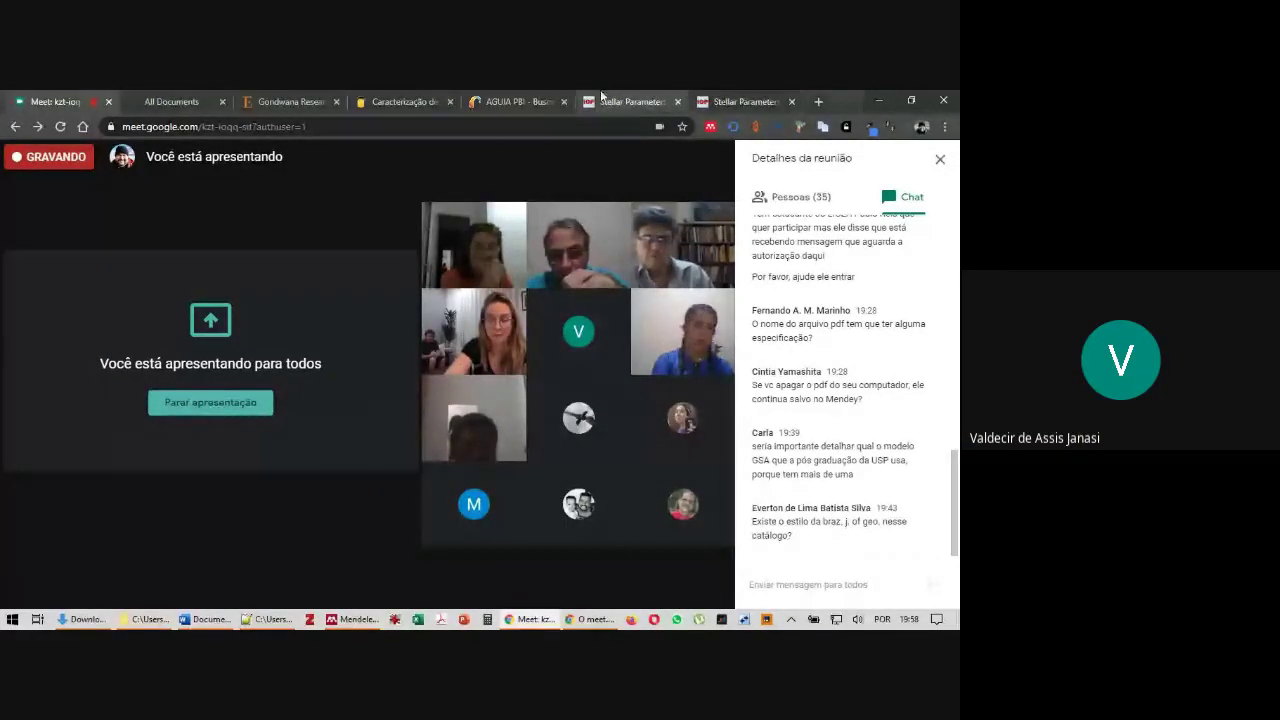
left_click(145, 96)
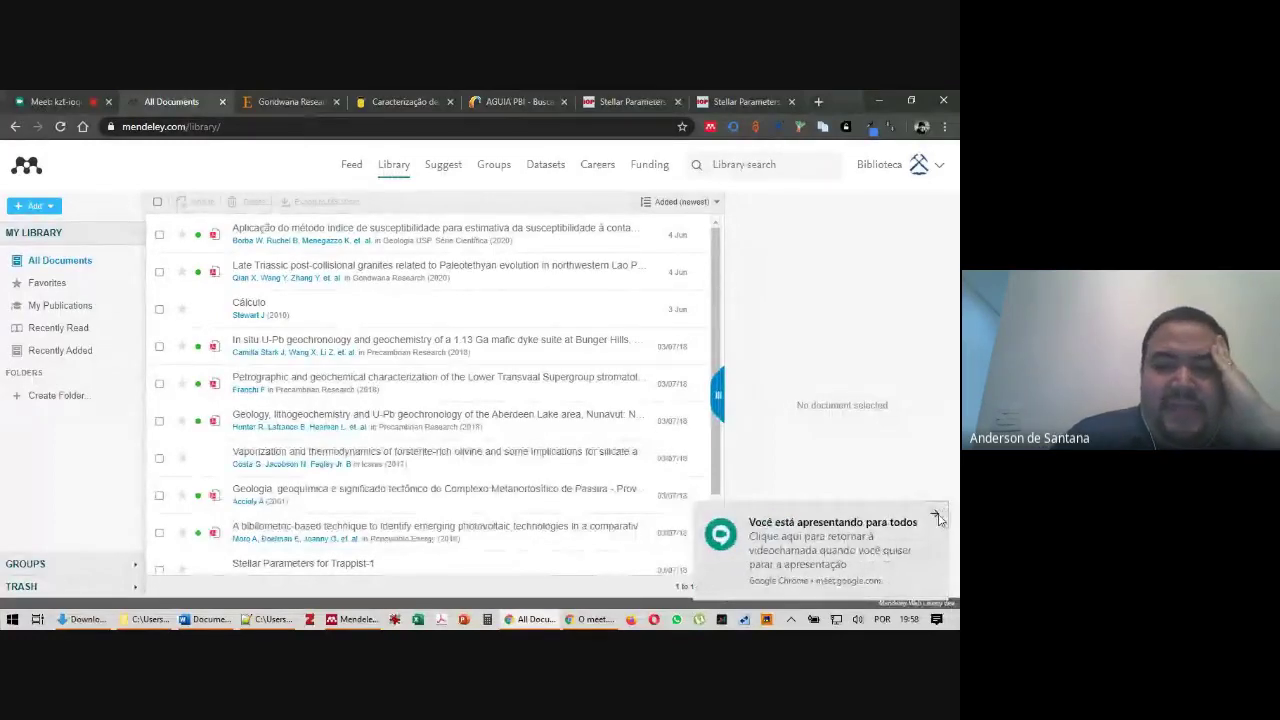
Dismiss the presenting notification and open the account's Profile page from the account menu
left_click(937, 516)
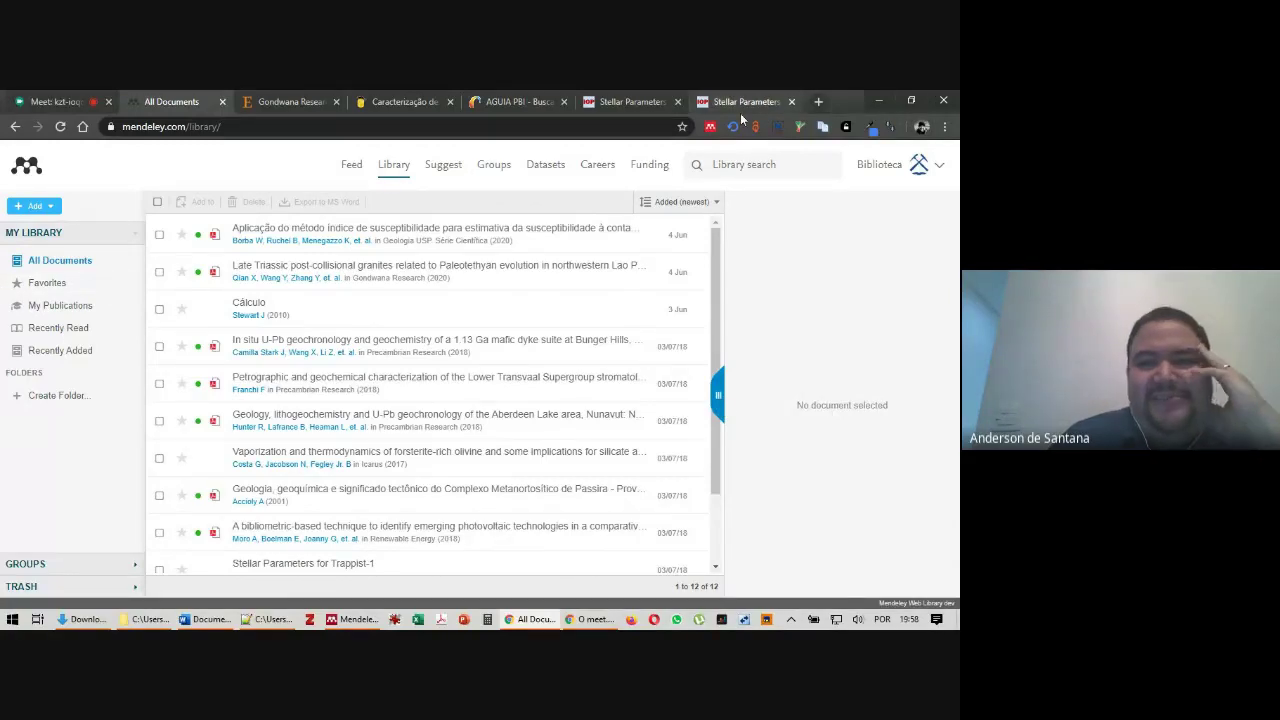
left_click(940, 168)
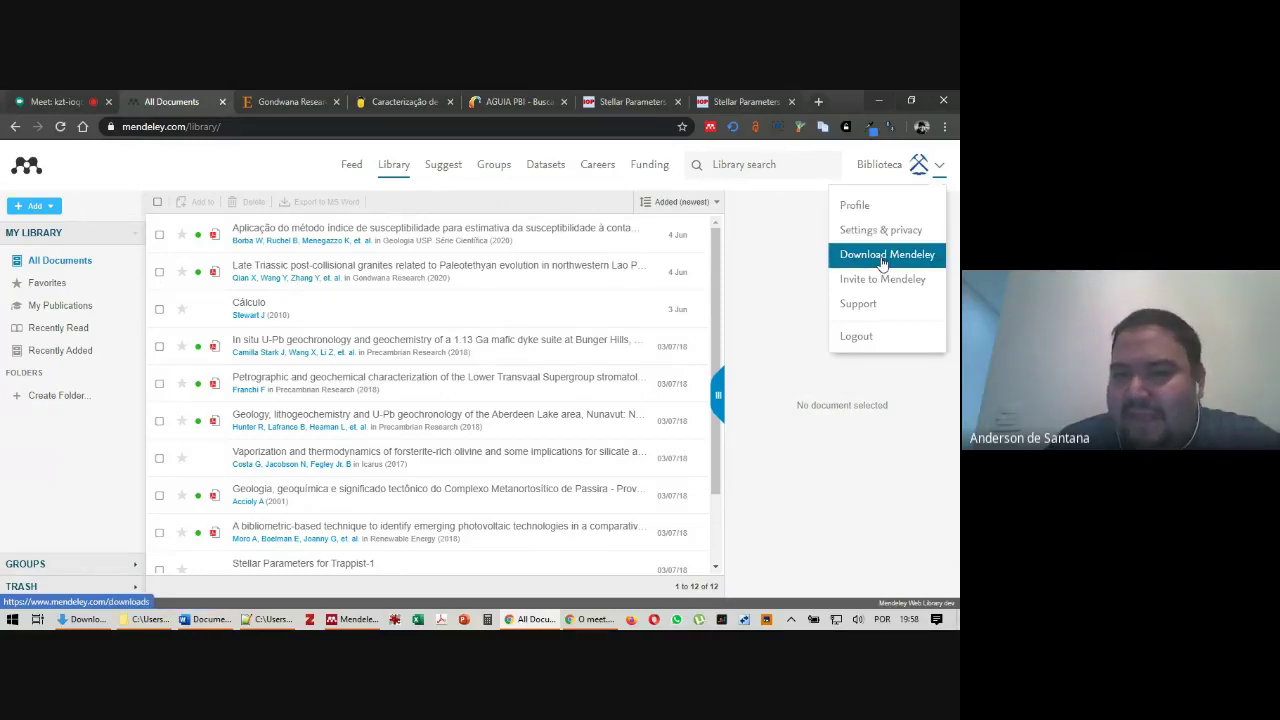
left_click(855, 206)
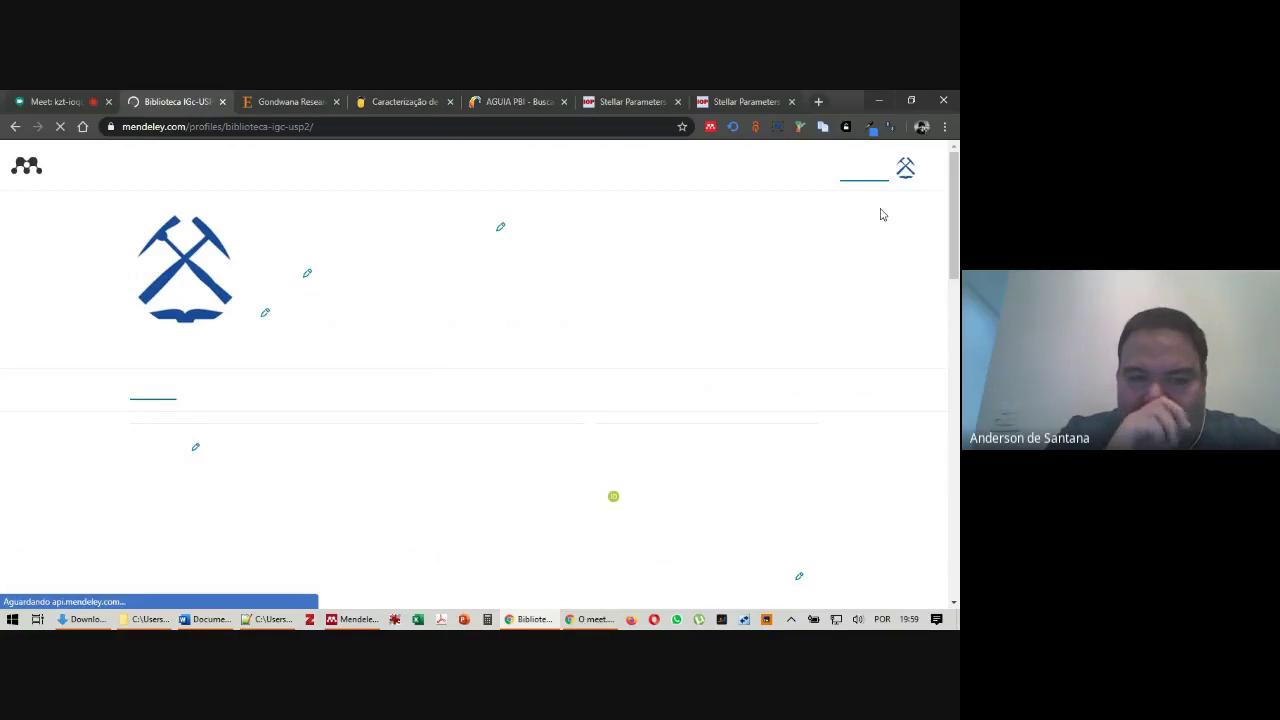
Scroll through the profile, then return to the web library listing 41 documents
scroll(535, 263, "down", 1)
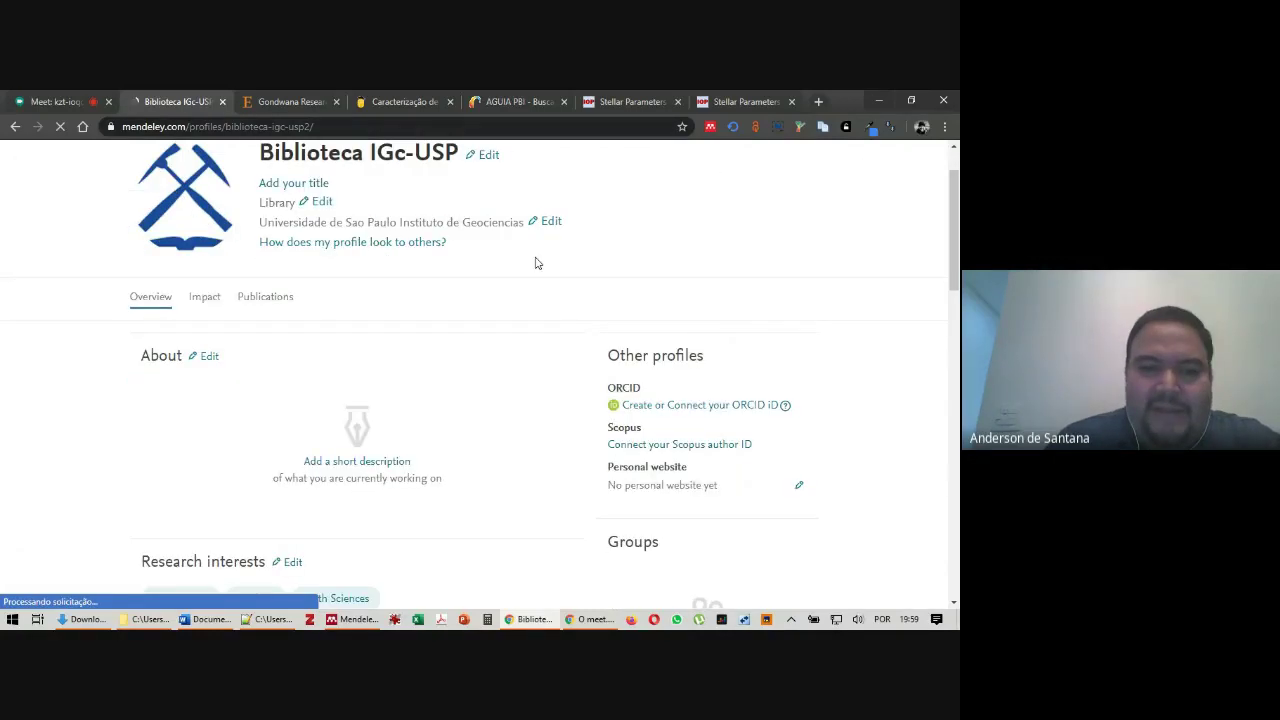
scroll(400, 366, "down", 10)
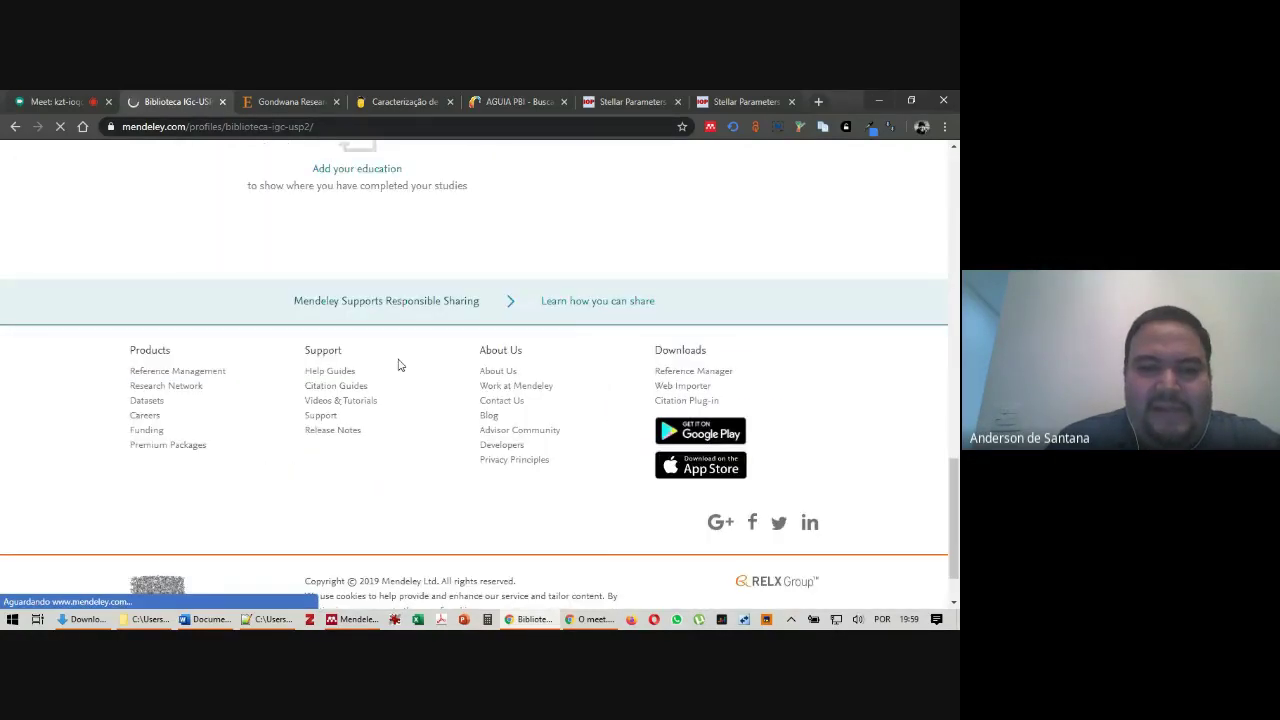
scroll(620, 391, "up", 10)
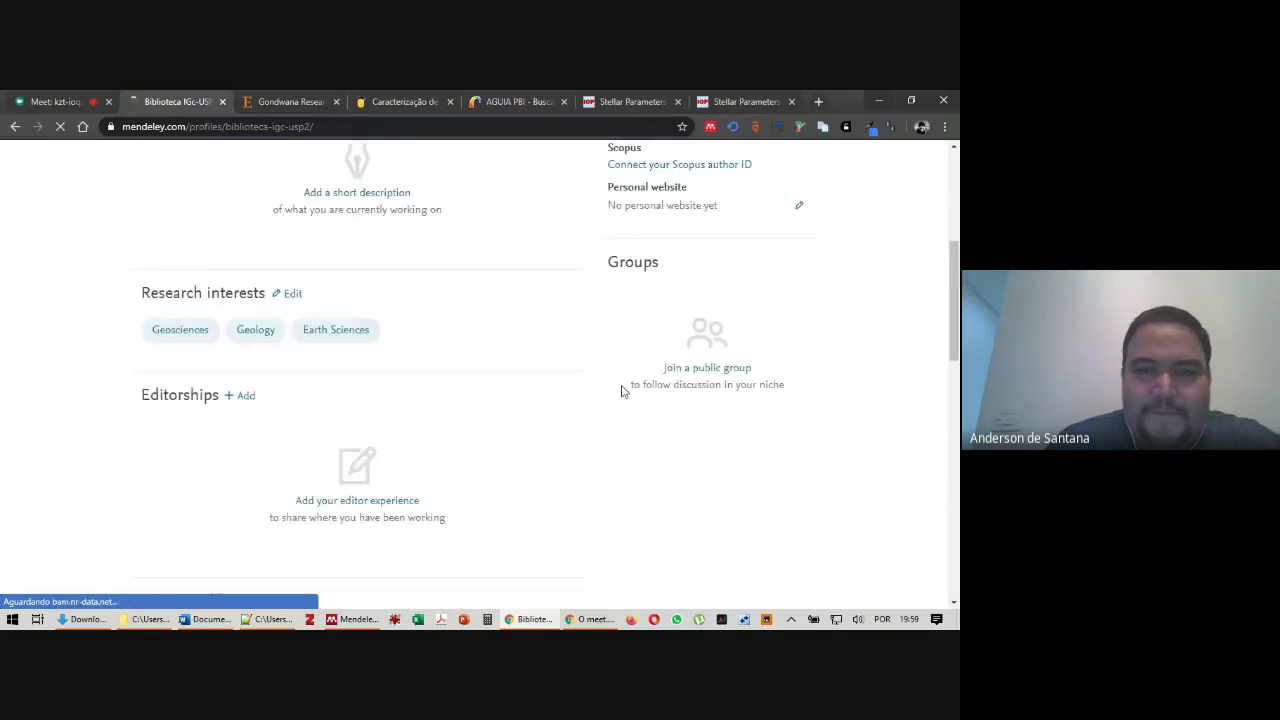
scroll(620, 391, "up", 8)
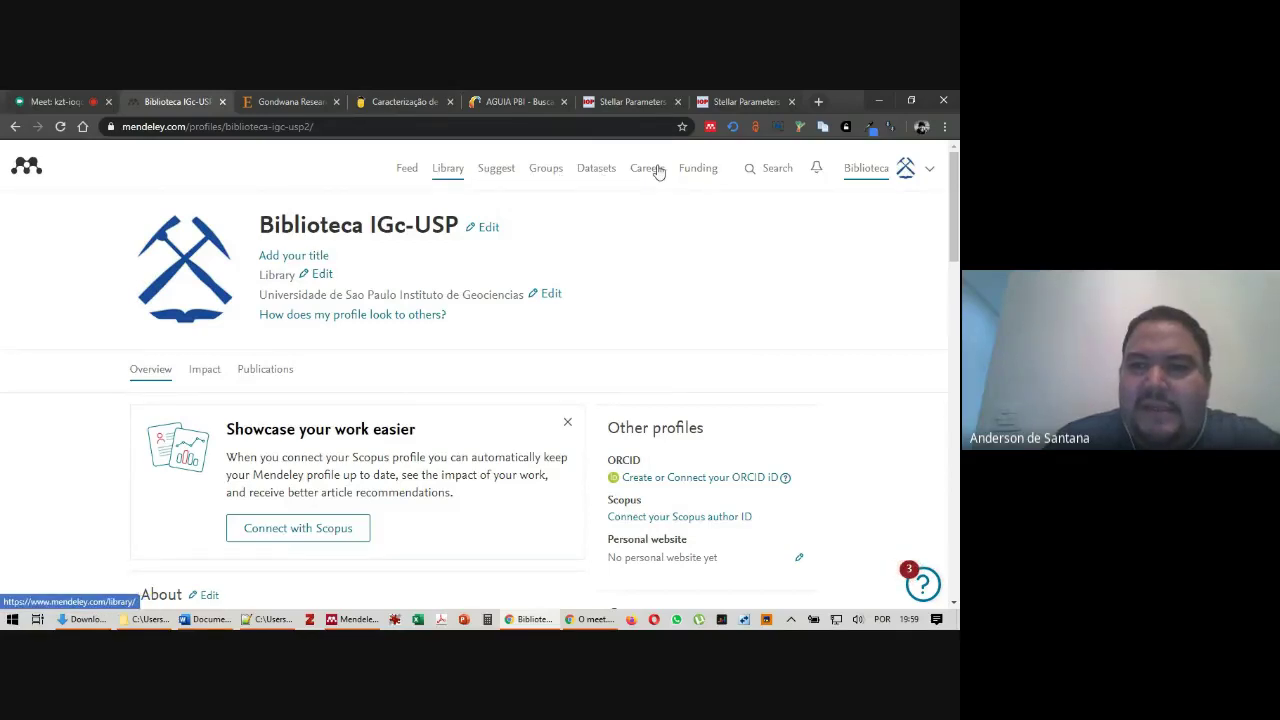
mouse_move(865, 168)
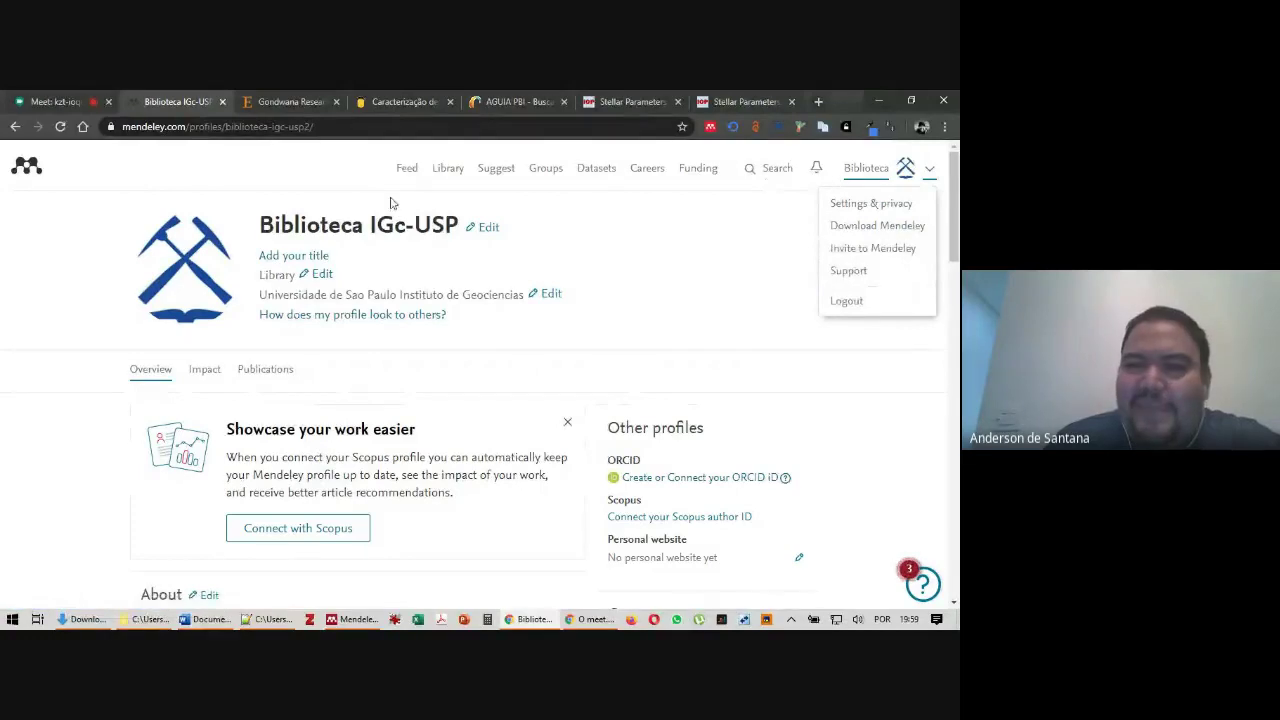
left_click(447, 170)
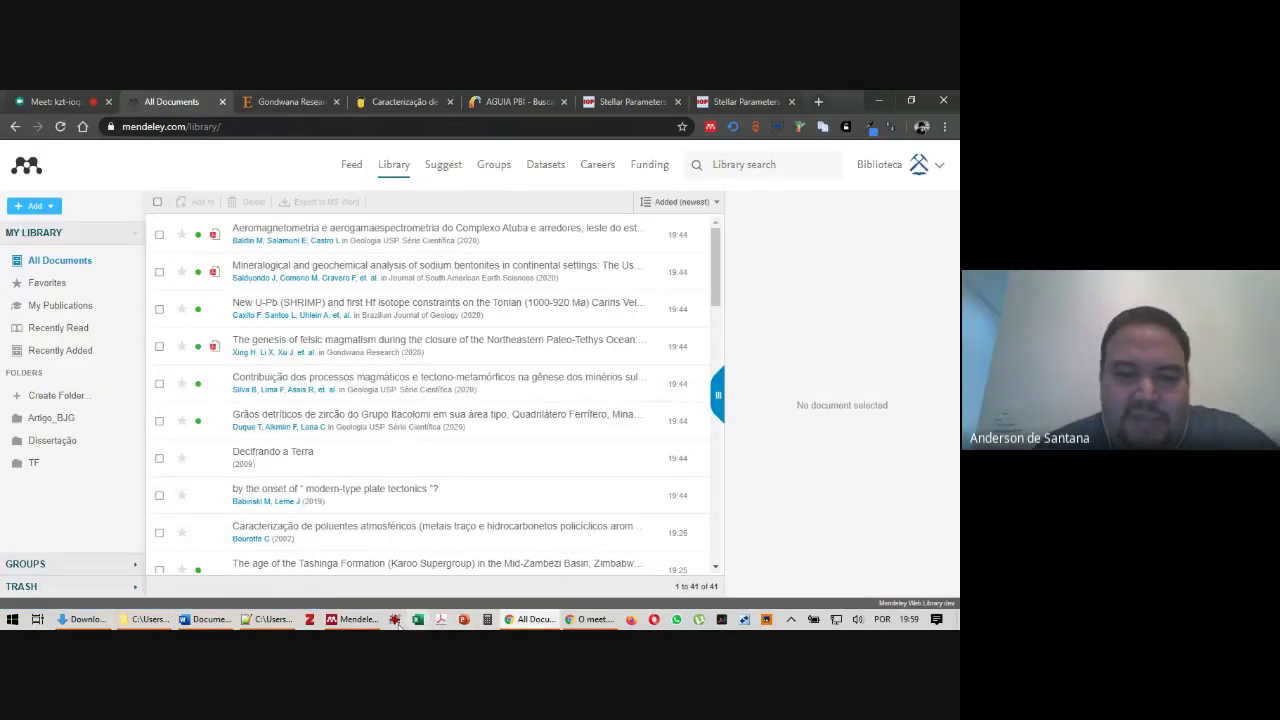
Back in Mendeley Desktop, open Tools > Options and view the Document Details, File Organizer, BibTeX and Zotero tabs
left_click(356, 619)
left_click(92, 113)
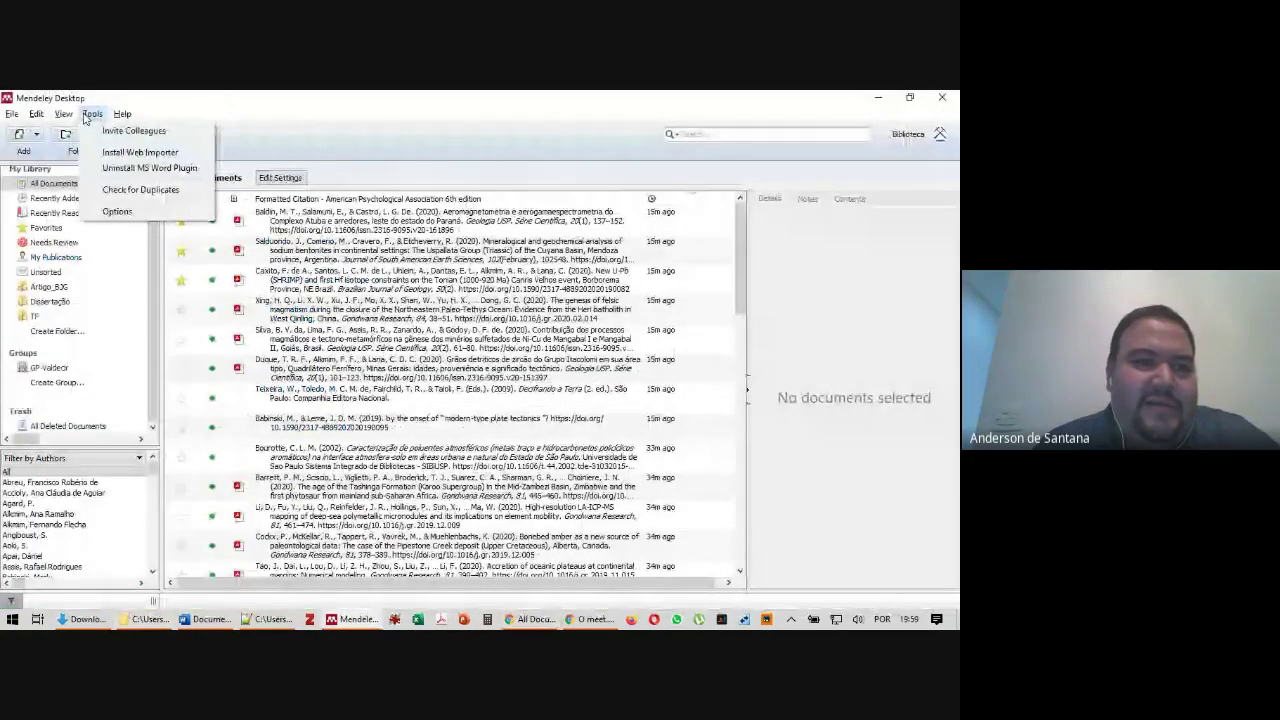
left_click(130, 211)
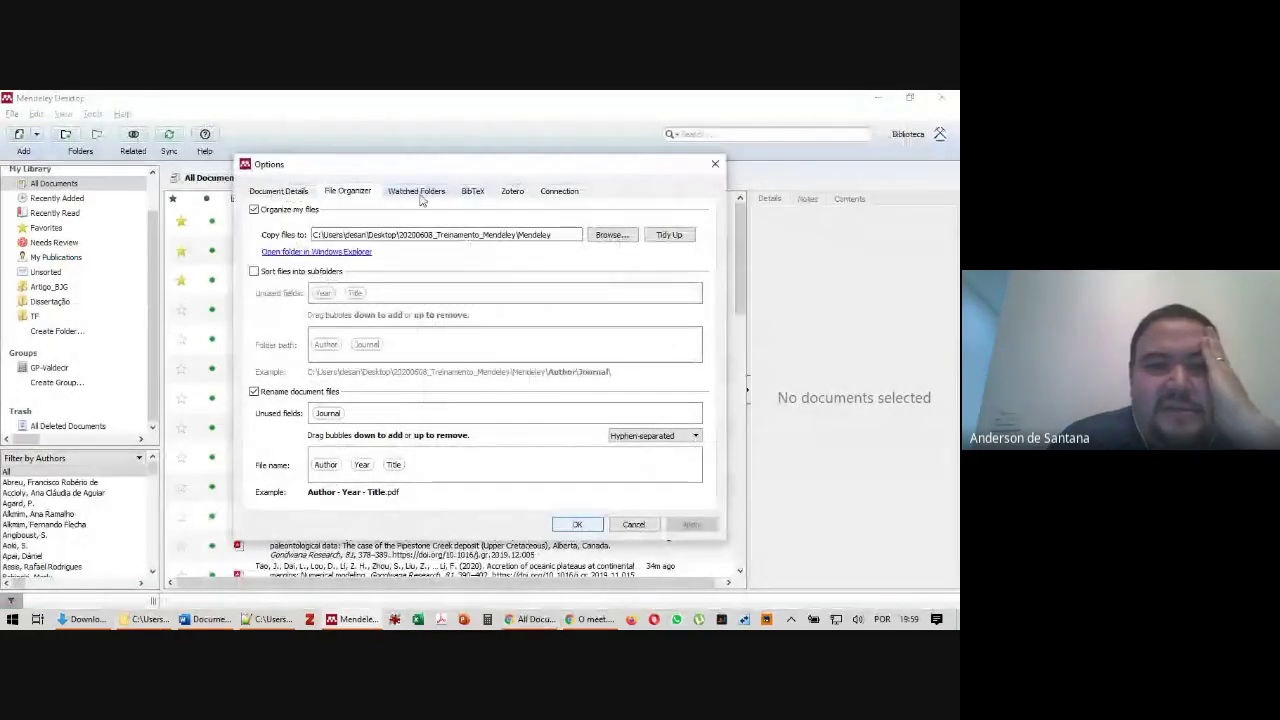
left_click(290, 193)
left_click(338, 194)
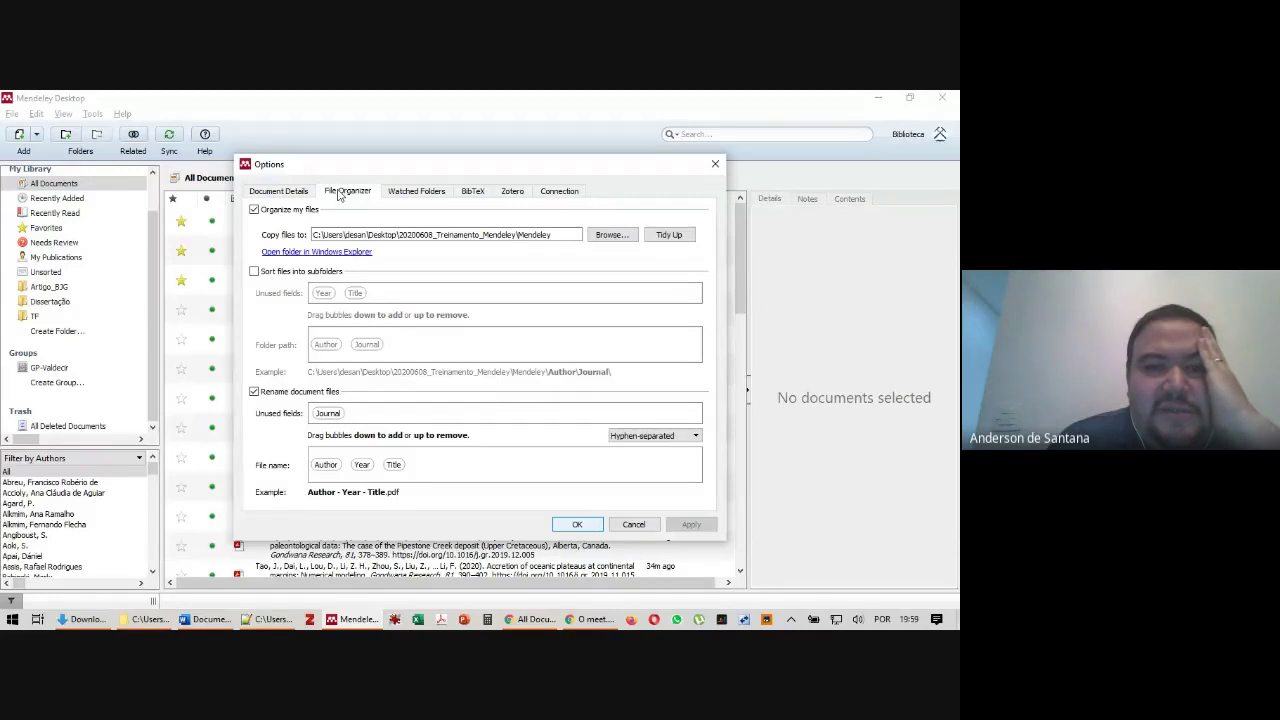
left_click(472, 191)
left_click(502, 192)
Revisit the File Organizer, Watched Folders, BibTeX and Connection tabs, then cancel the options unchanged
key("ctrl+Tab")
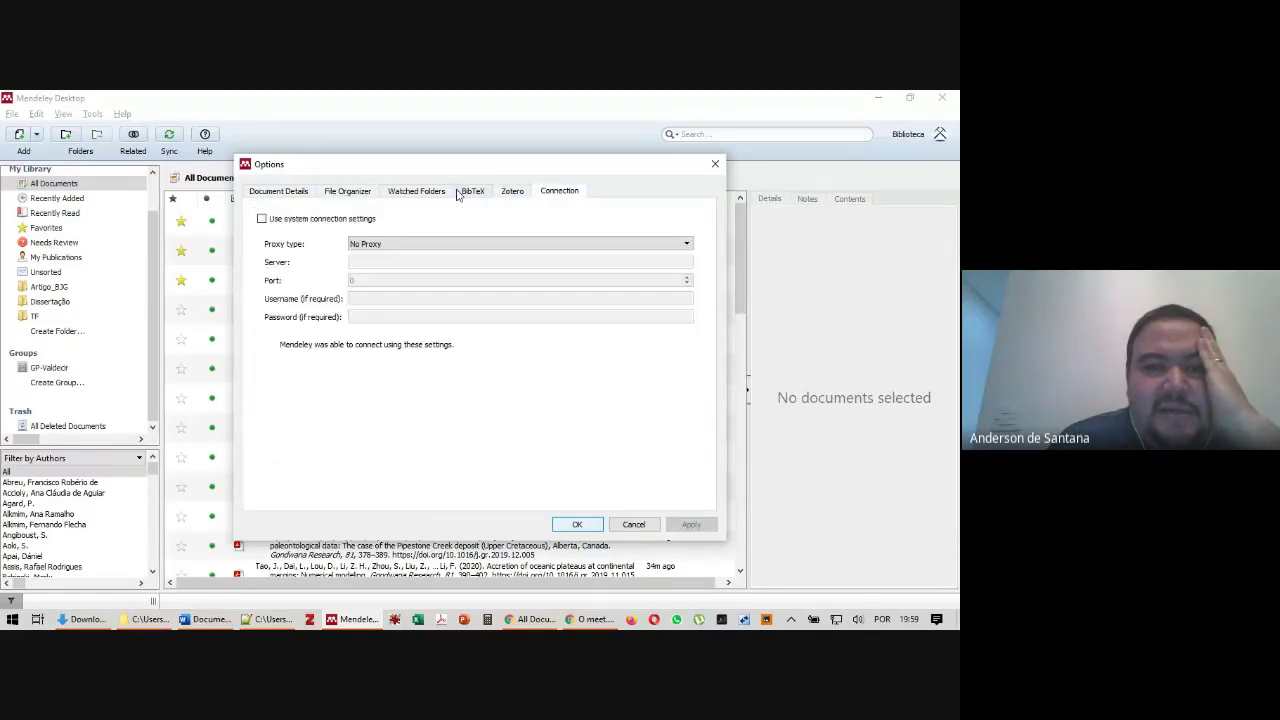
left_click(372, 193)
left_click(274, 193)
left_click(370, 194)
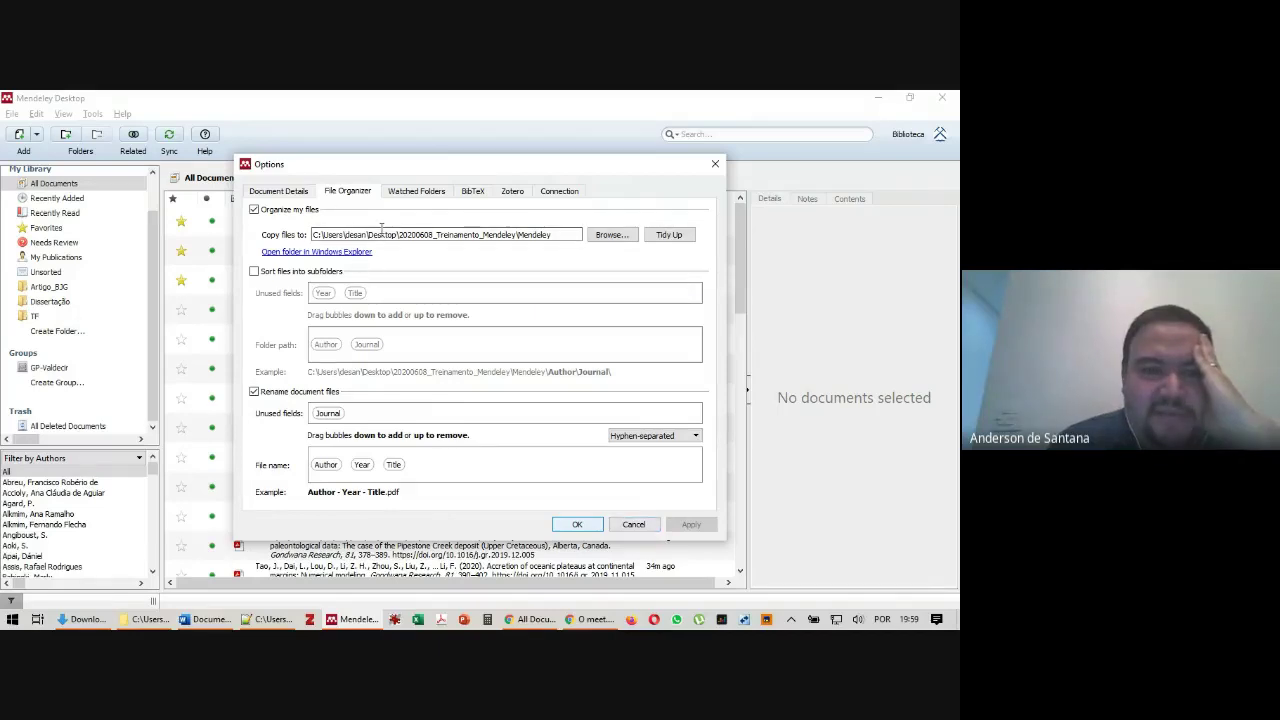
left_click(416, 191)
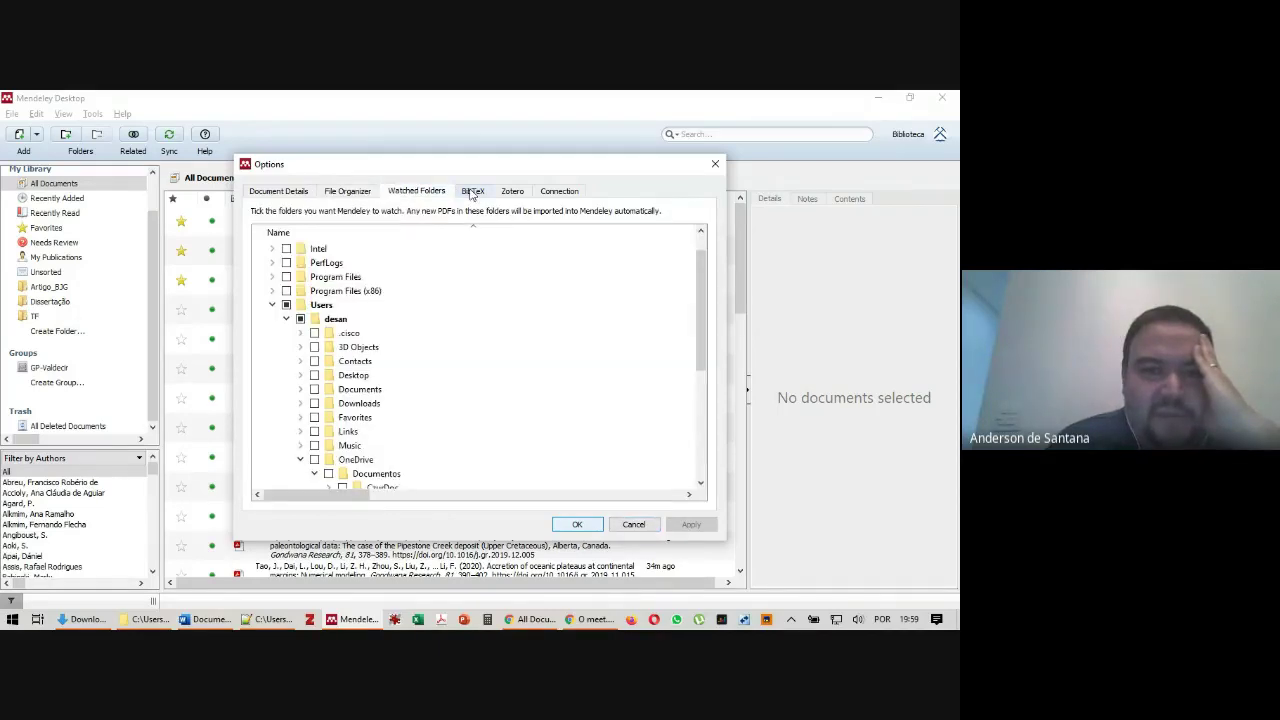
key("Right")
key("Right")
left_click(472, 191)
left_click(559, 191)
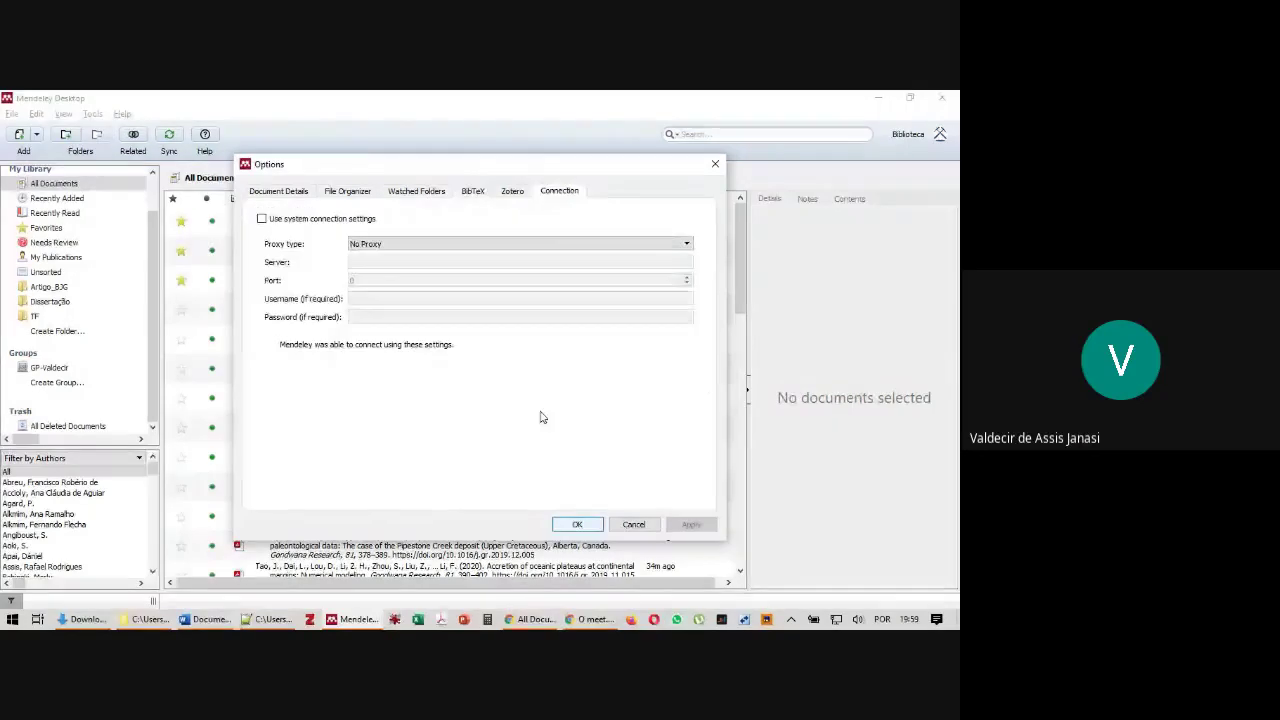
left_click(634, 525)
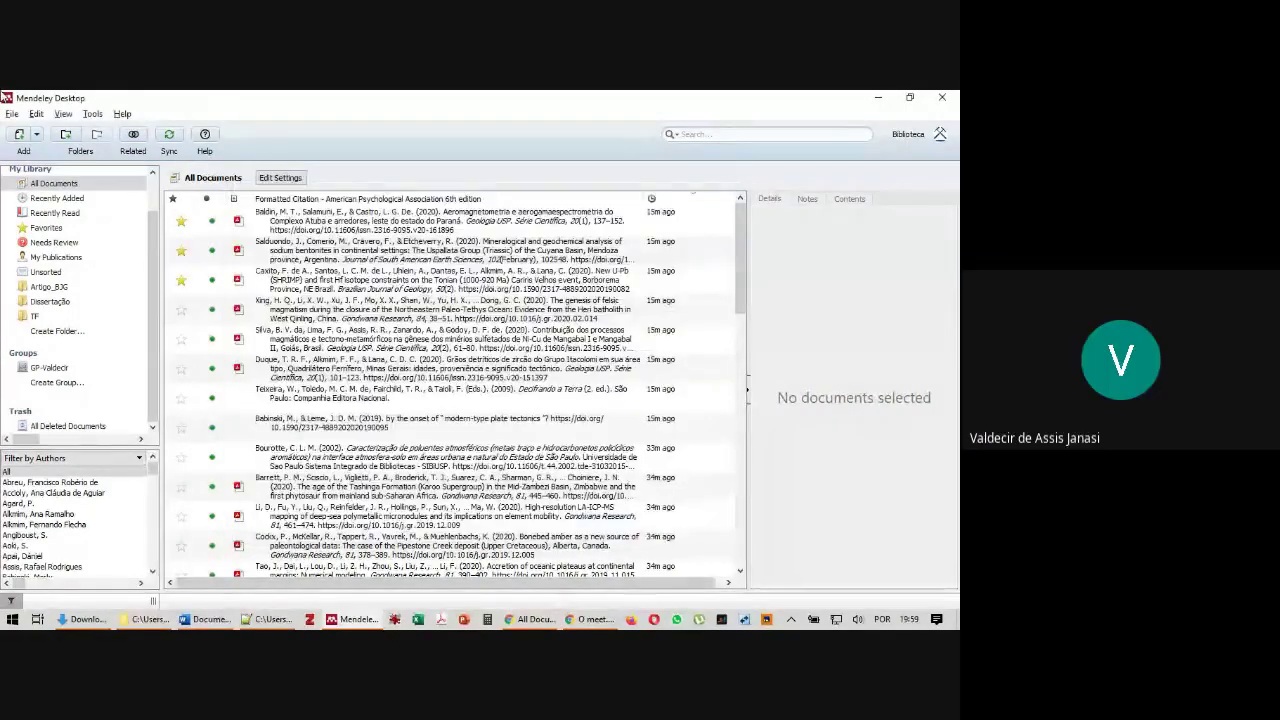
left_click(121, 114)
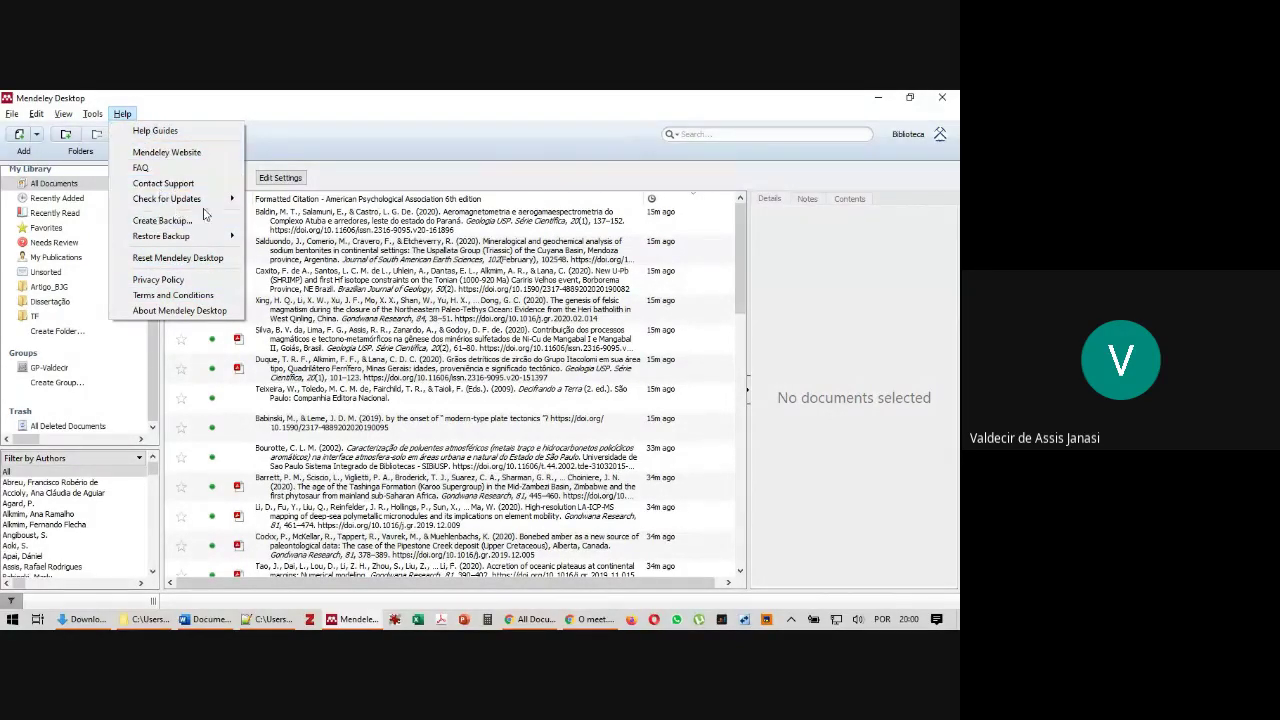
Close the backup restore options, glance through the Tools and View menus unchanged, and bring the Downloads folder forward
mouse_move(187, 241)
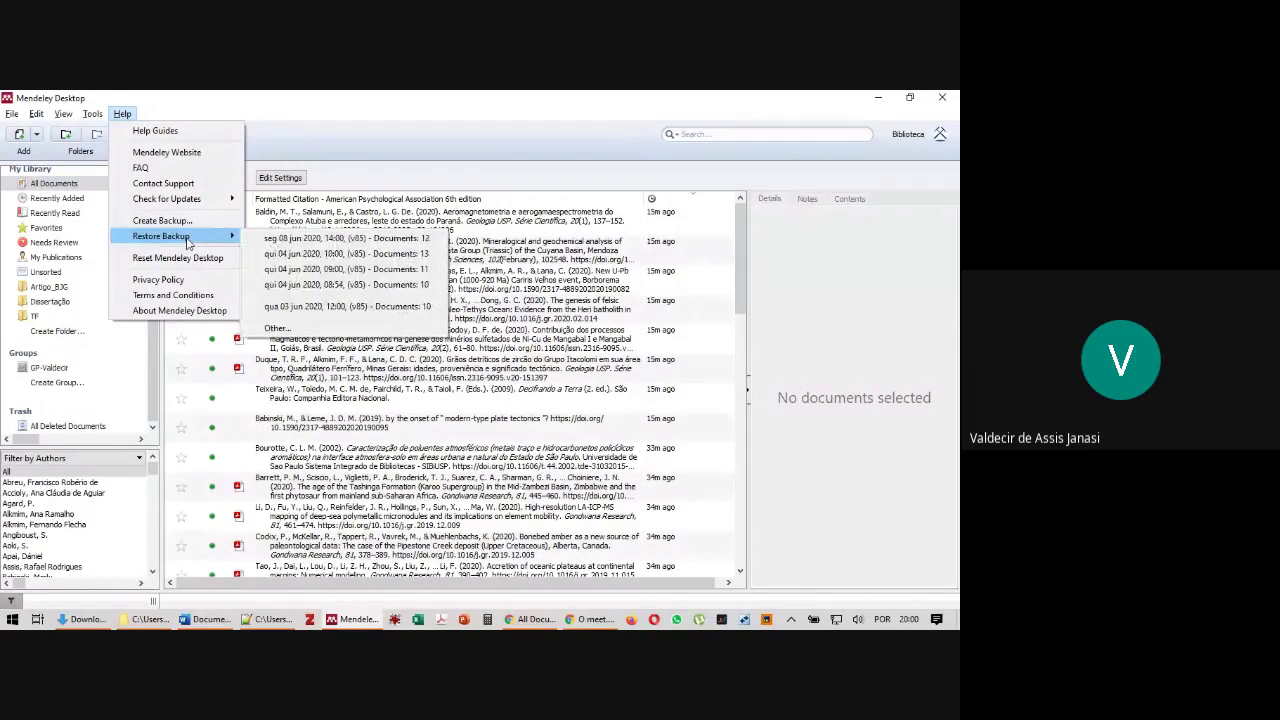
left_click(197, 120)
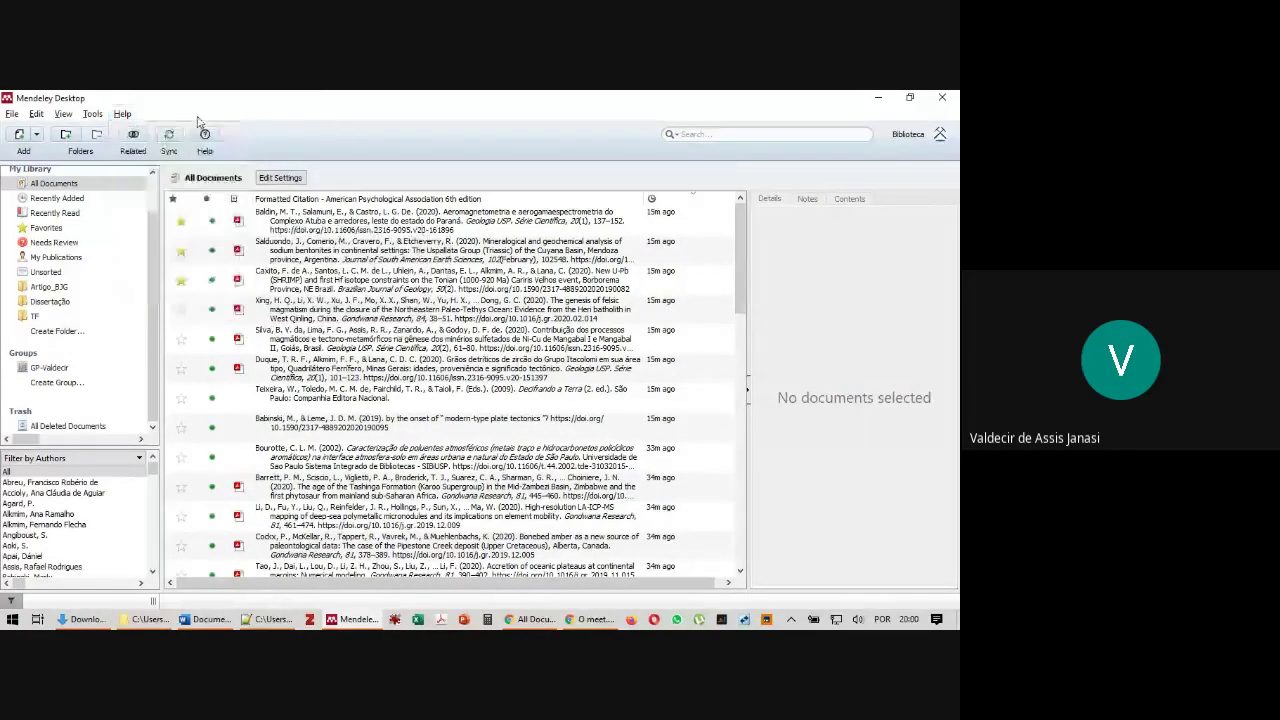
left_click(89, 116)
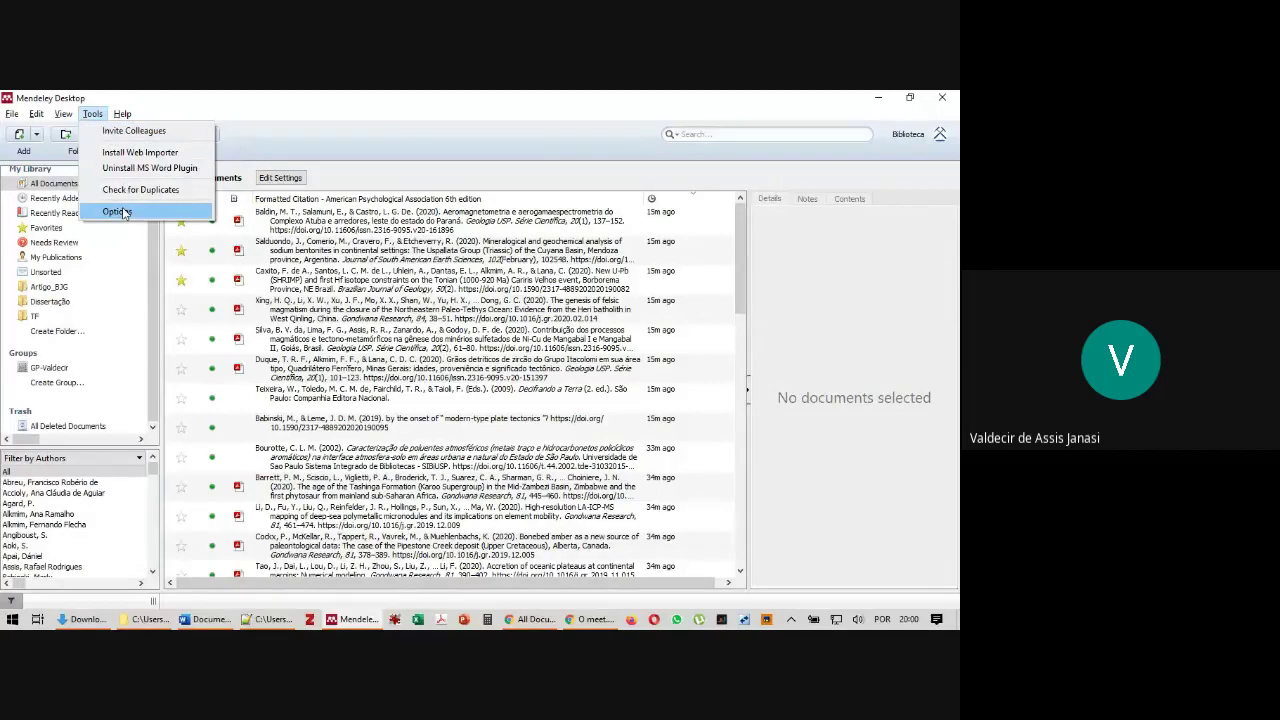
mouse_move(63, 114)
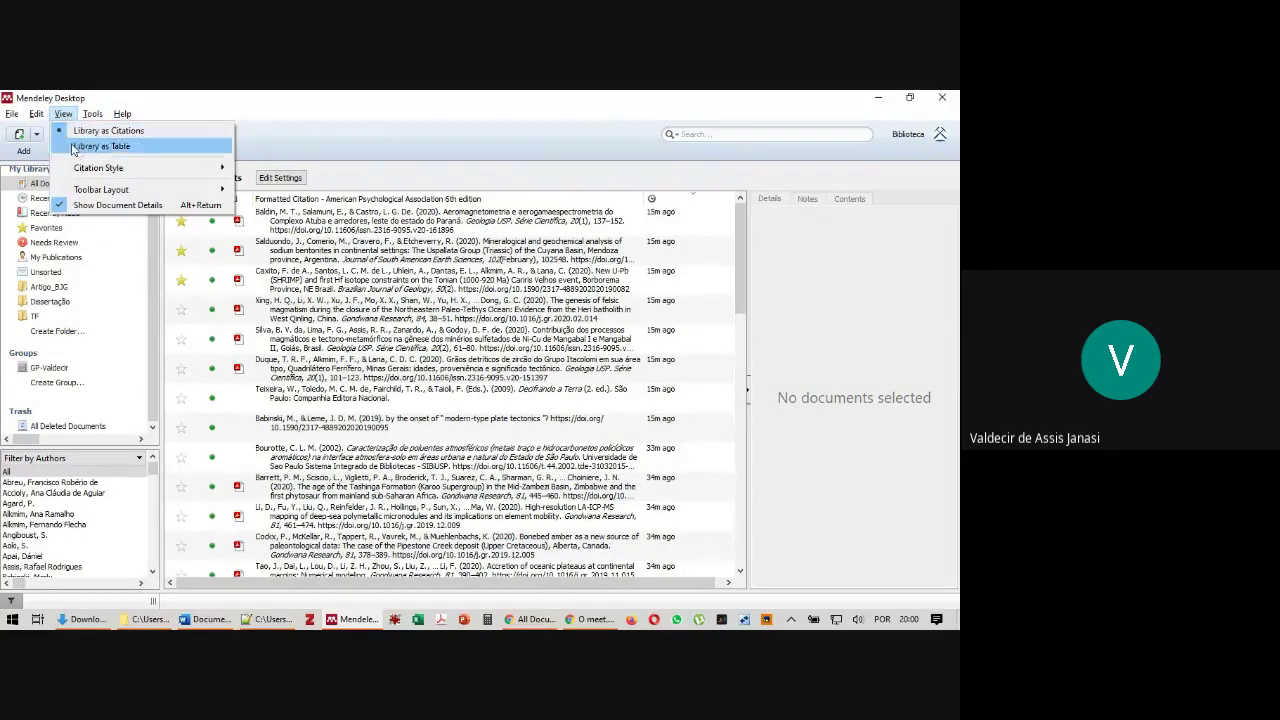
mouse_move(126, 195)
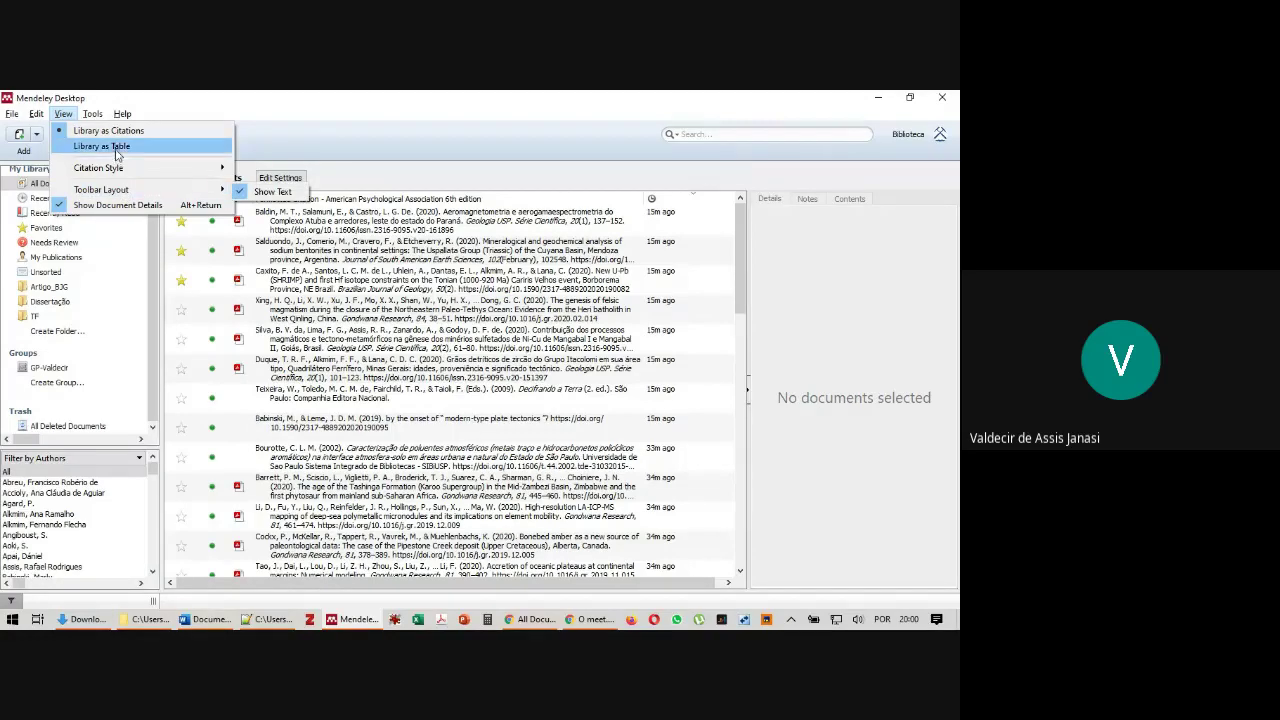
left_click(260, 100)
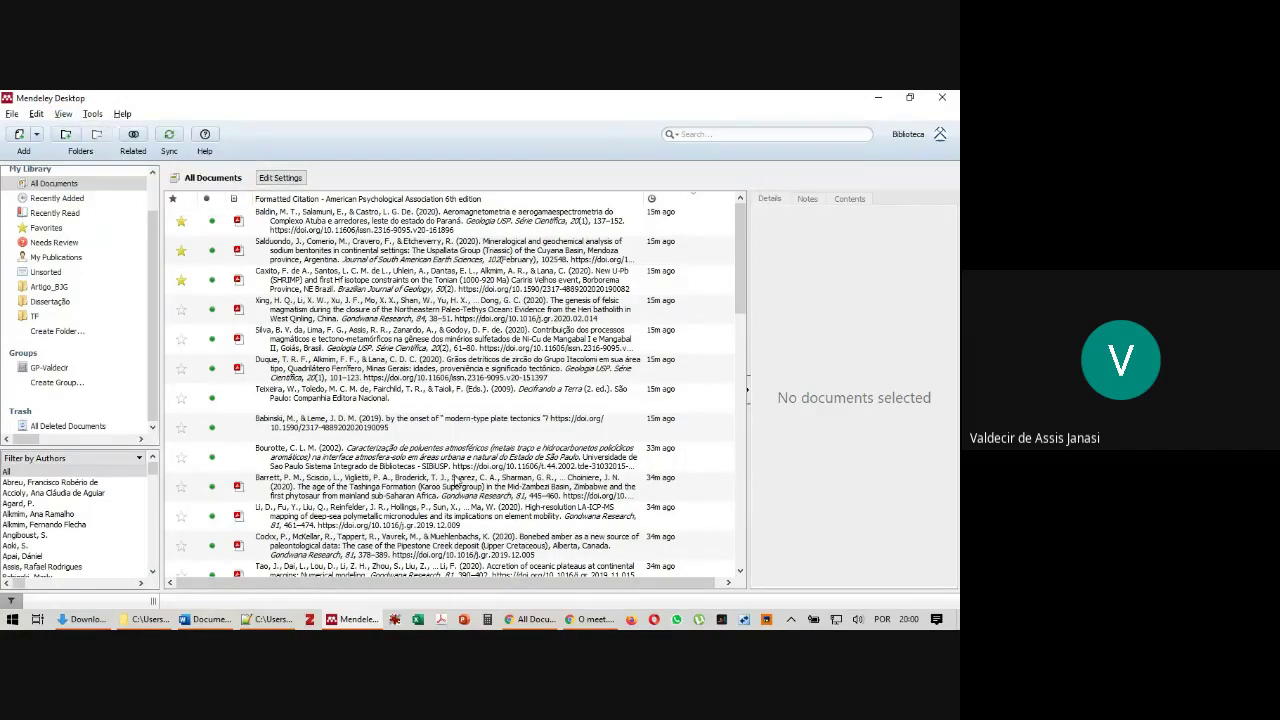
left_click(85, 619)
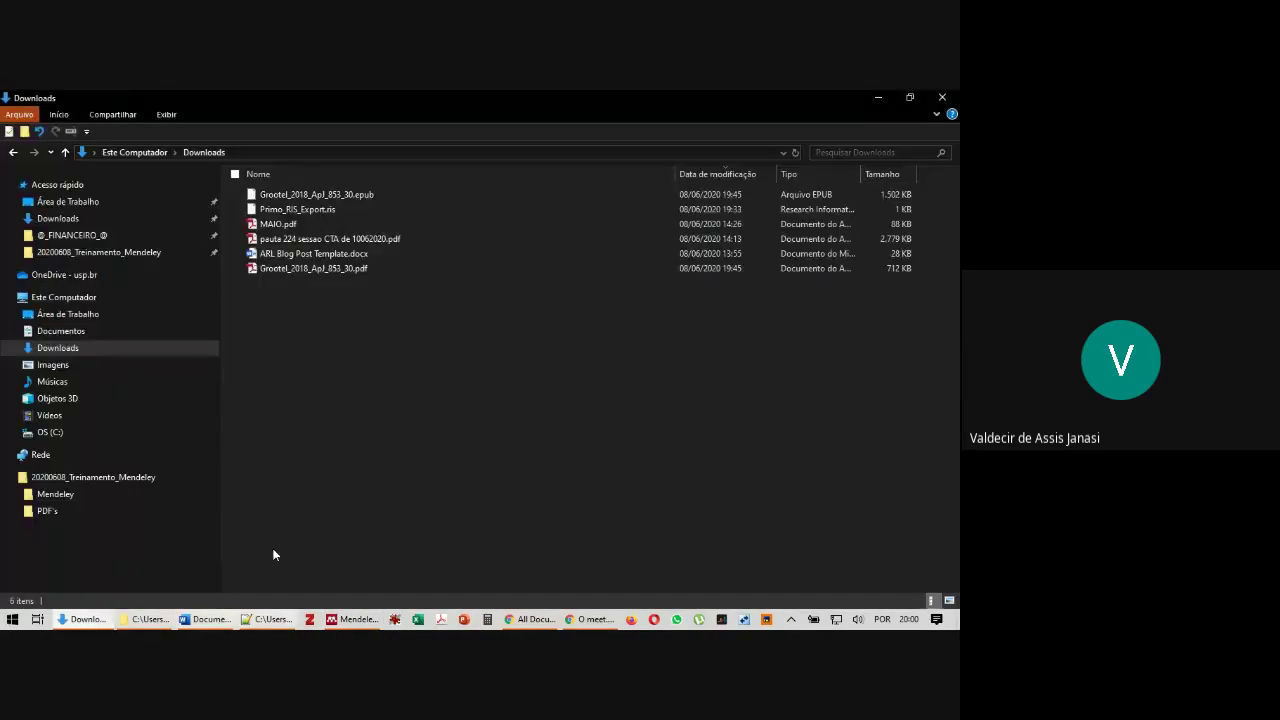
Open Desktop > 20200608_Treinamento_Mendeley > Mendeley, select all 36 PDFs (286 MB), and return to Mendeley Desktop
left_click(92, 201)
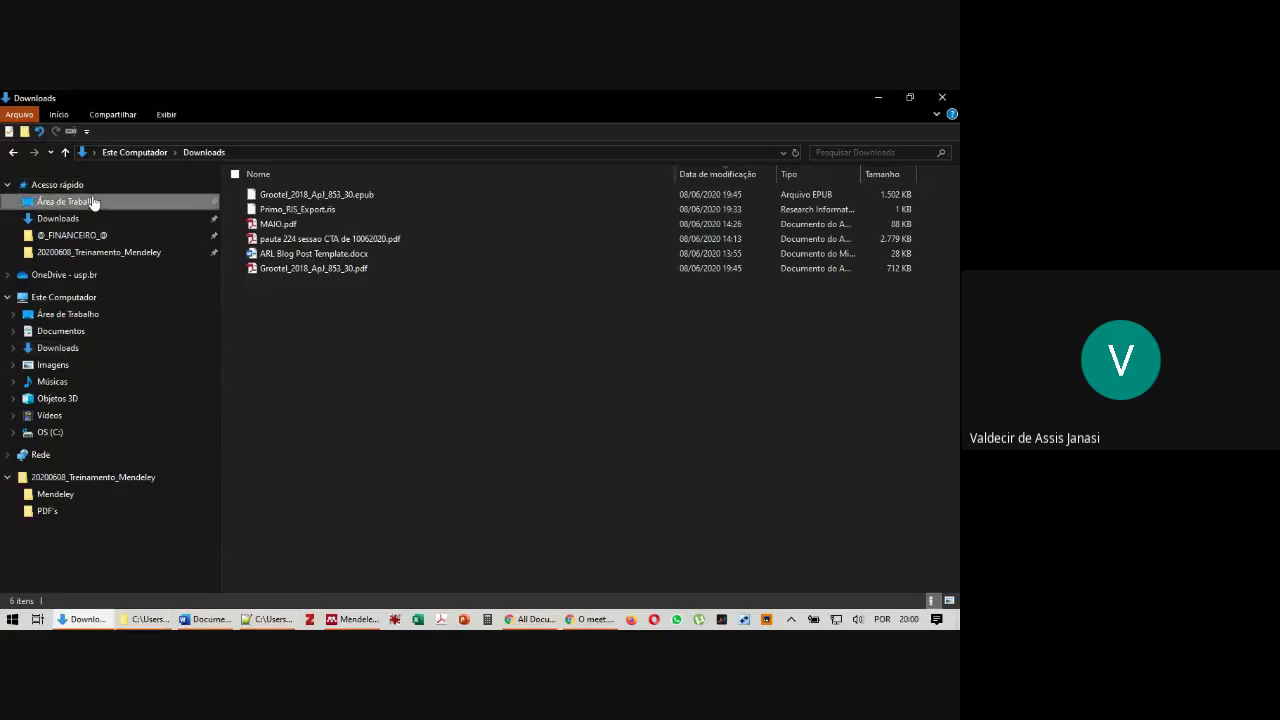
double_click(298, 209)
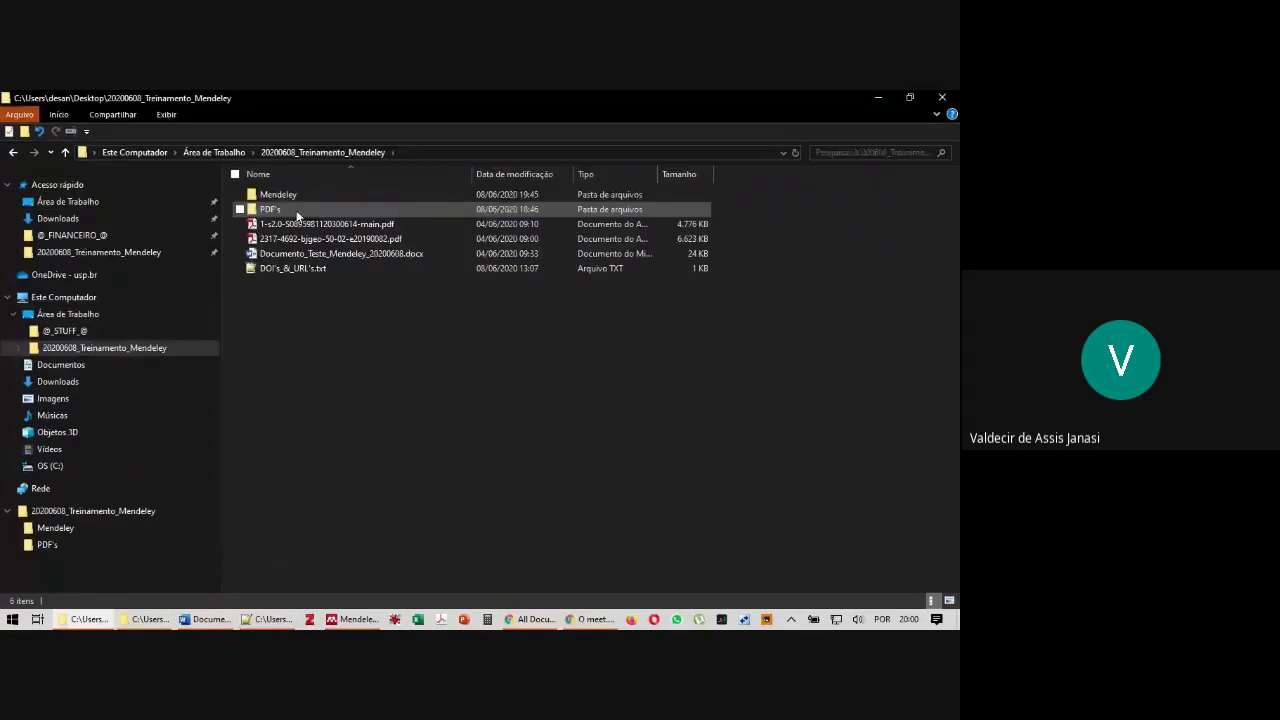
double_click(295, 196)
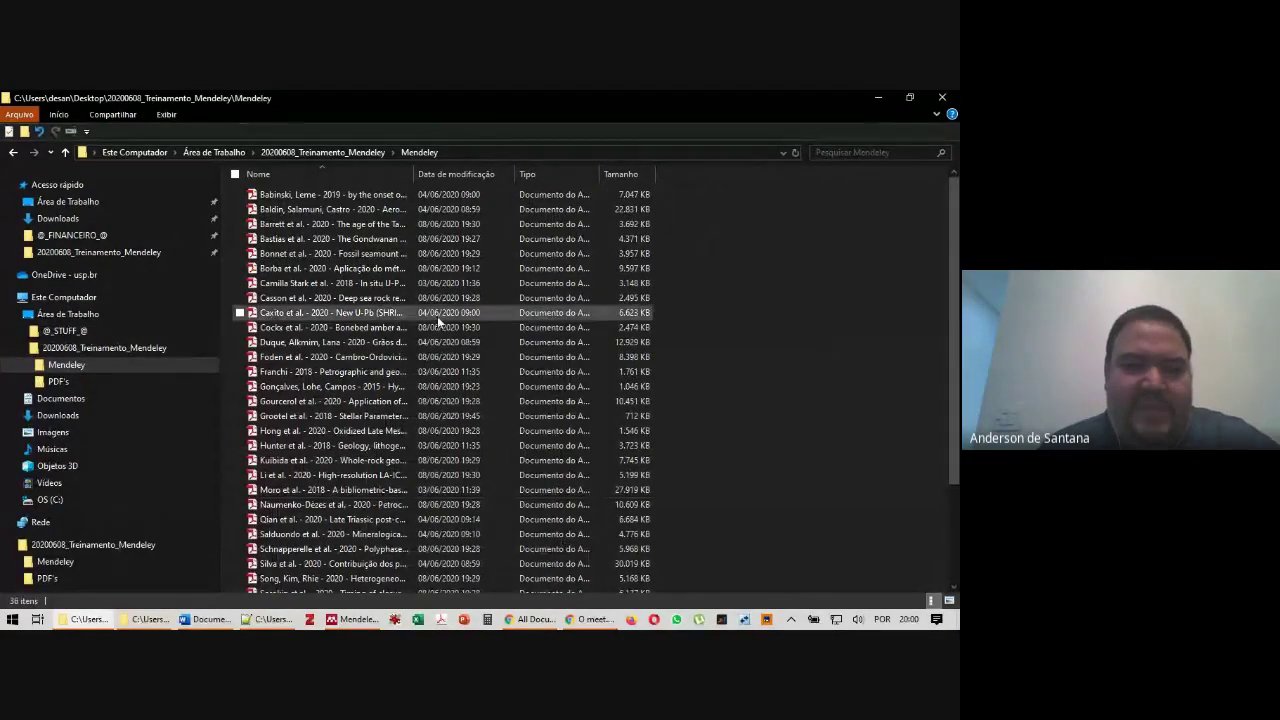
key("ctrl+a")
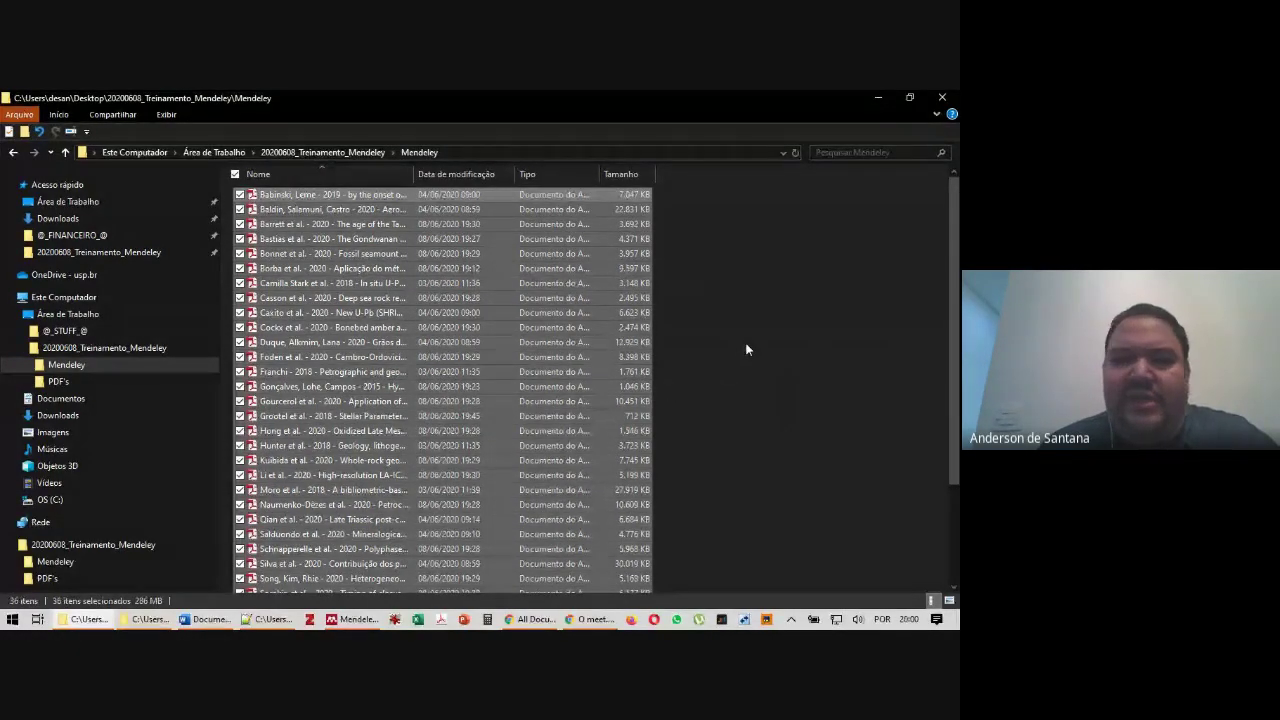
key("alt+Tab")
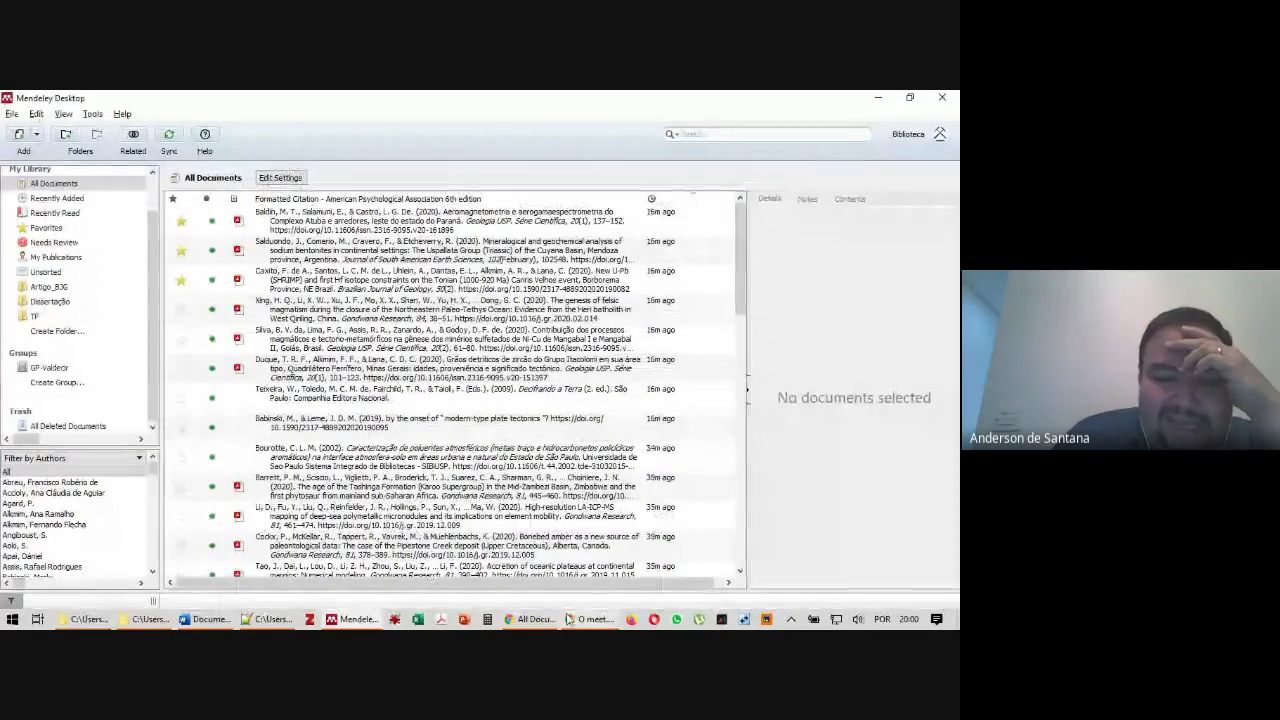
In Chrome, visit the Mendeley Feed, then open Settings & privacy from the account menu to view the profile fields
left_click(536, 619)
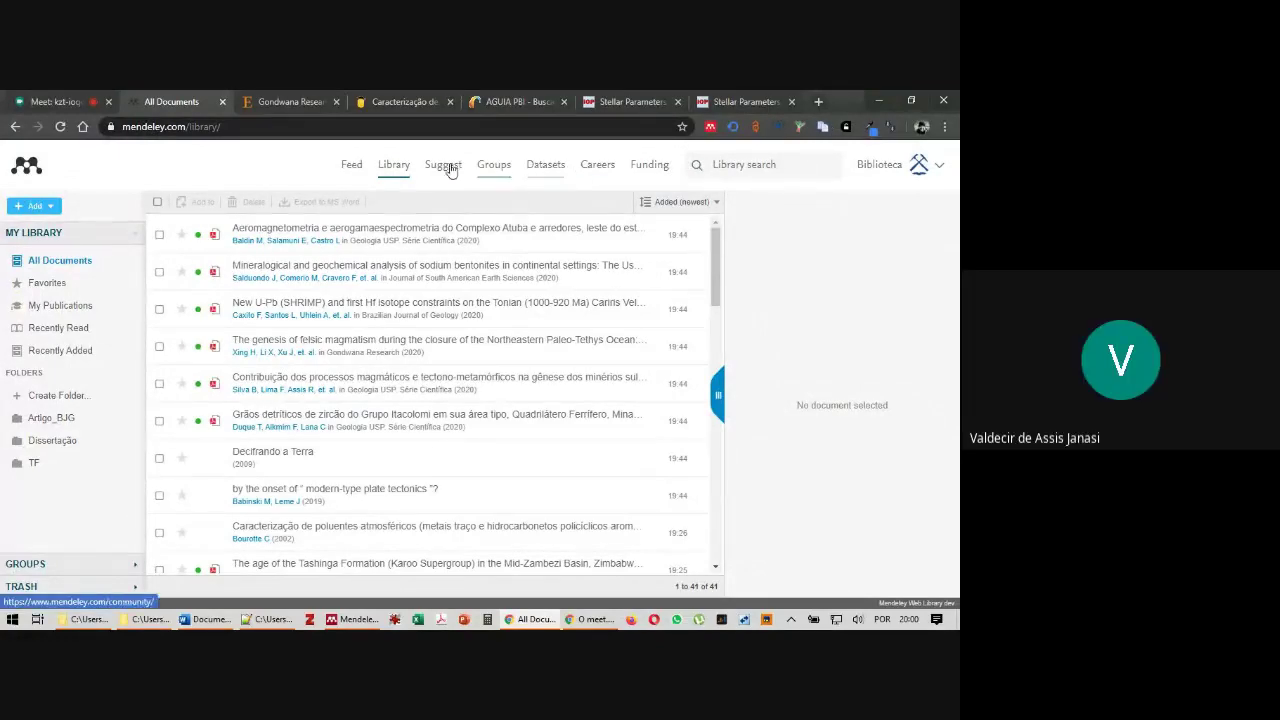
left_click(350, 165)
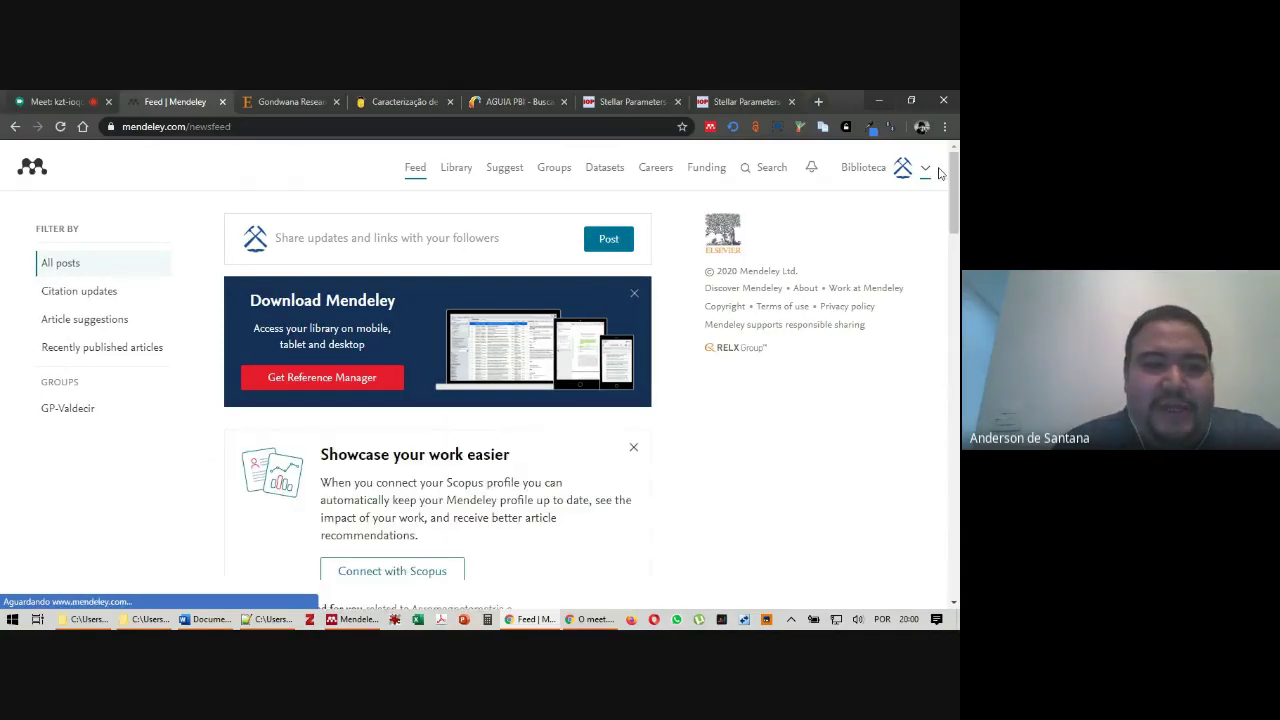
left_click(928, 176)
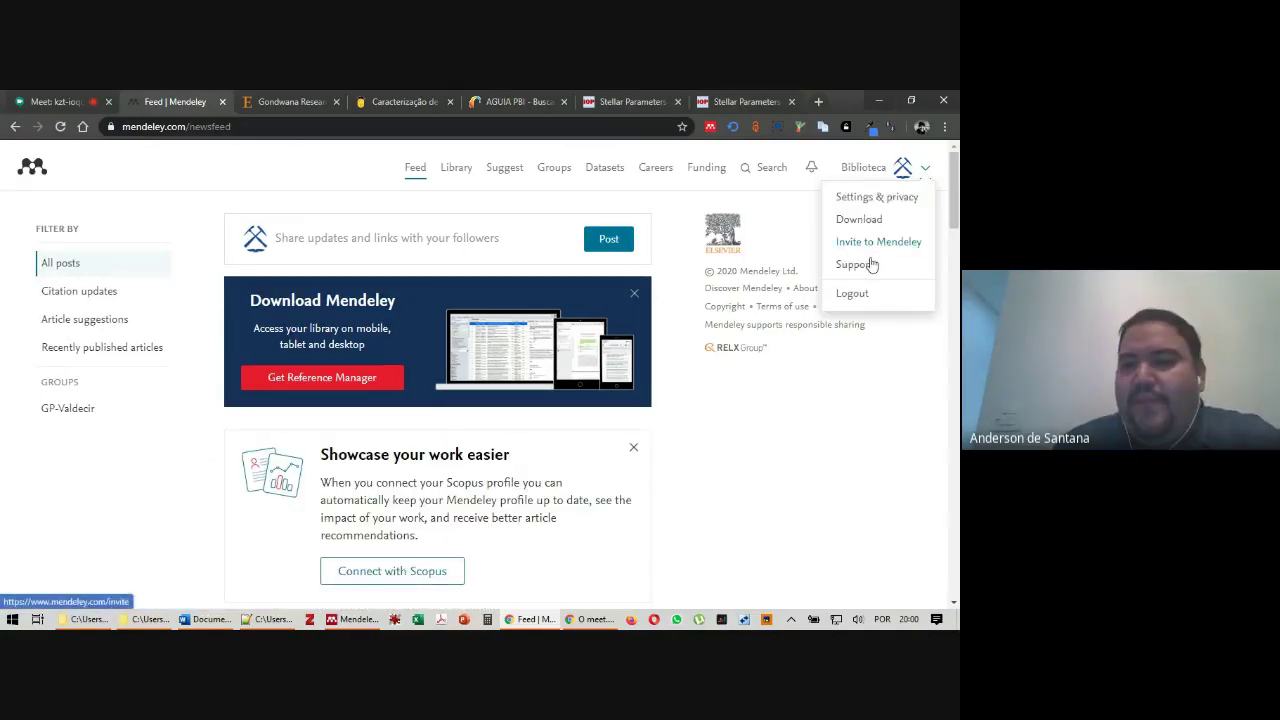
left_click(866, 199)
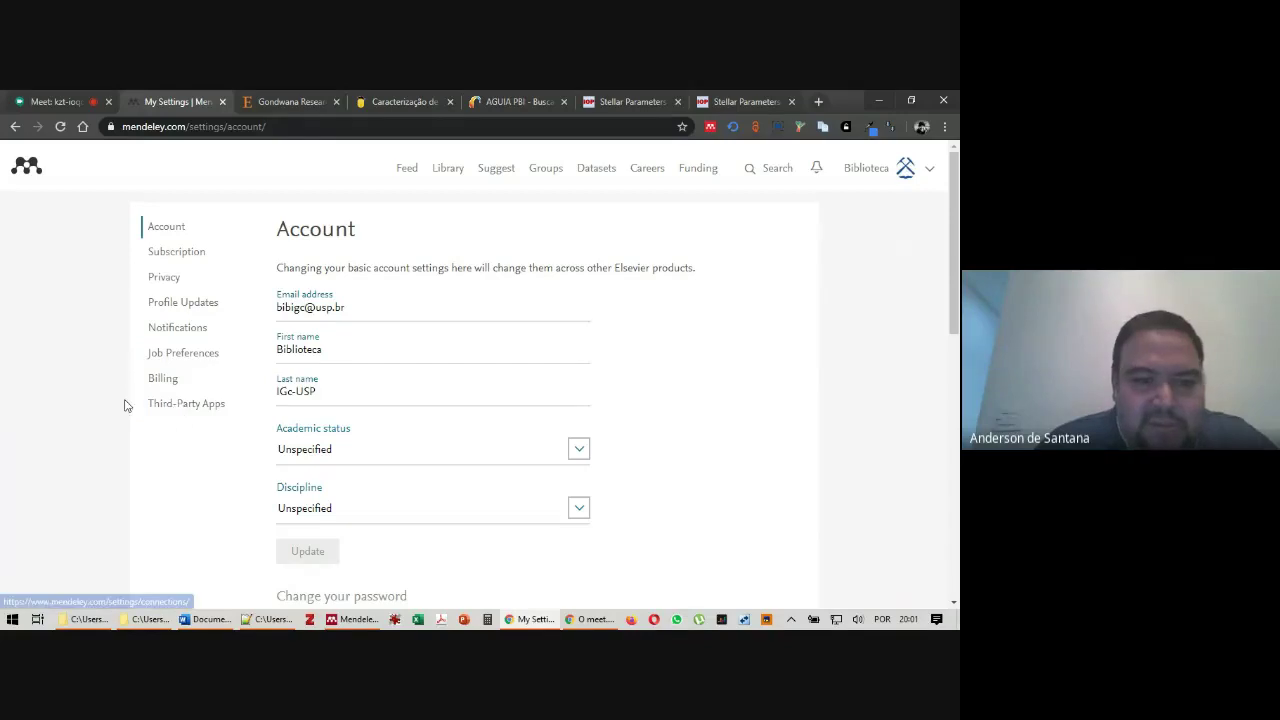
scroll(100, 410, "down", 3)
Show the Subscription settings with the Free package details
scroll(166, 400, "up", 3)
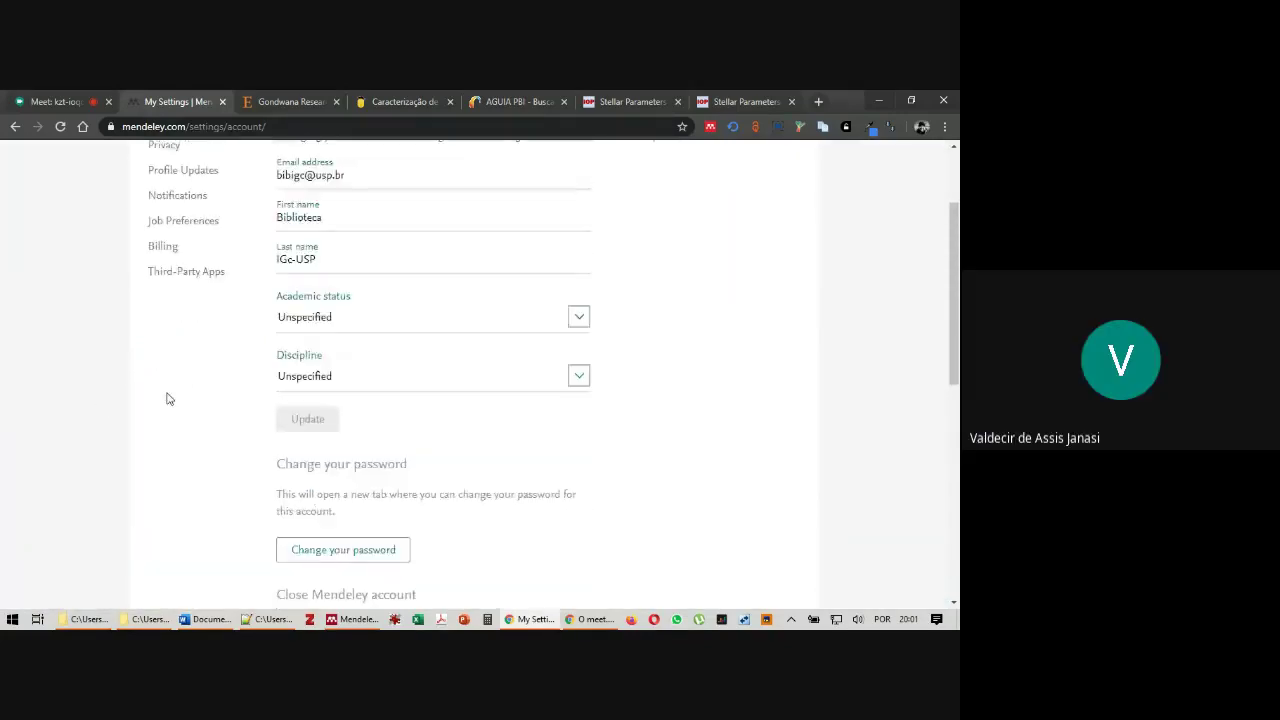
left_click(182, 253)
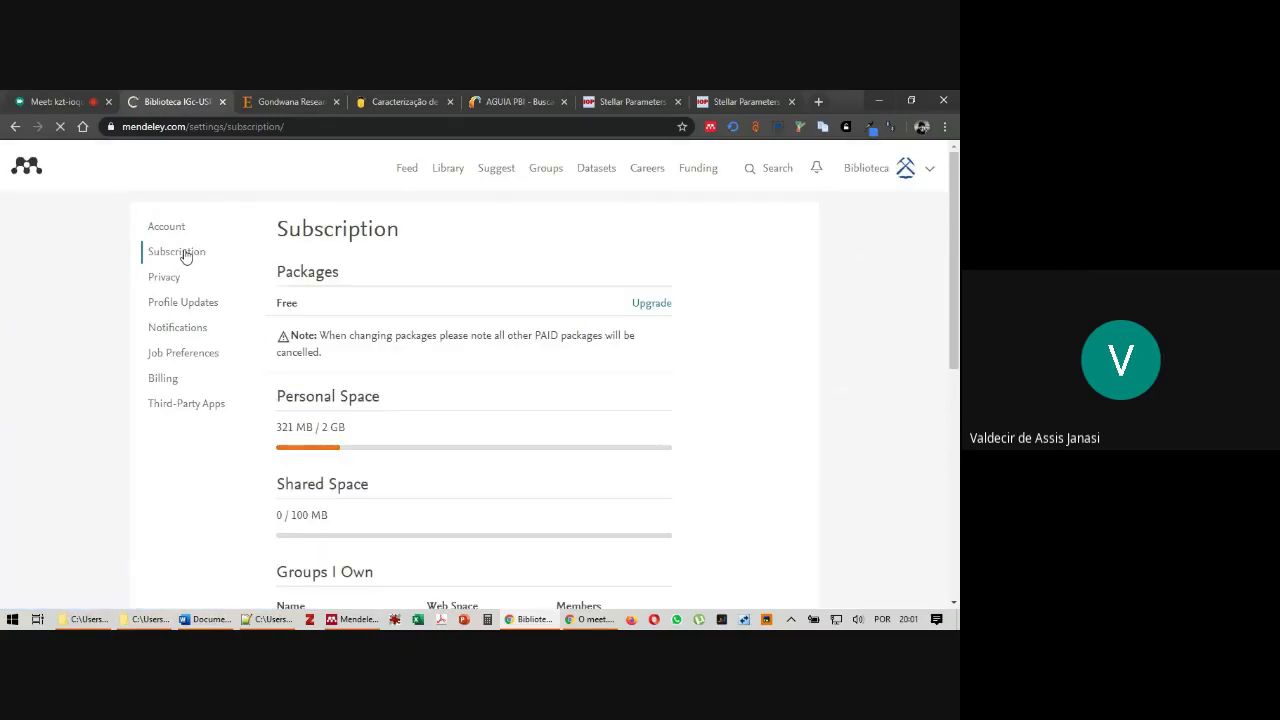
scroll(800, 308, "down", 3)
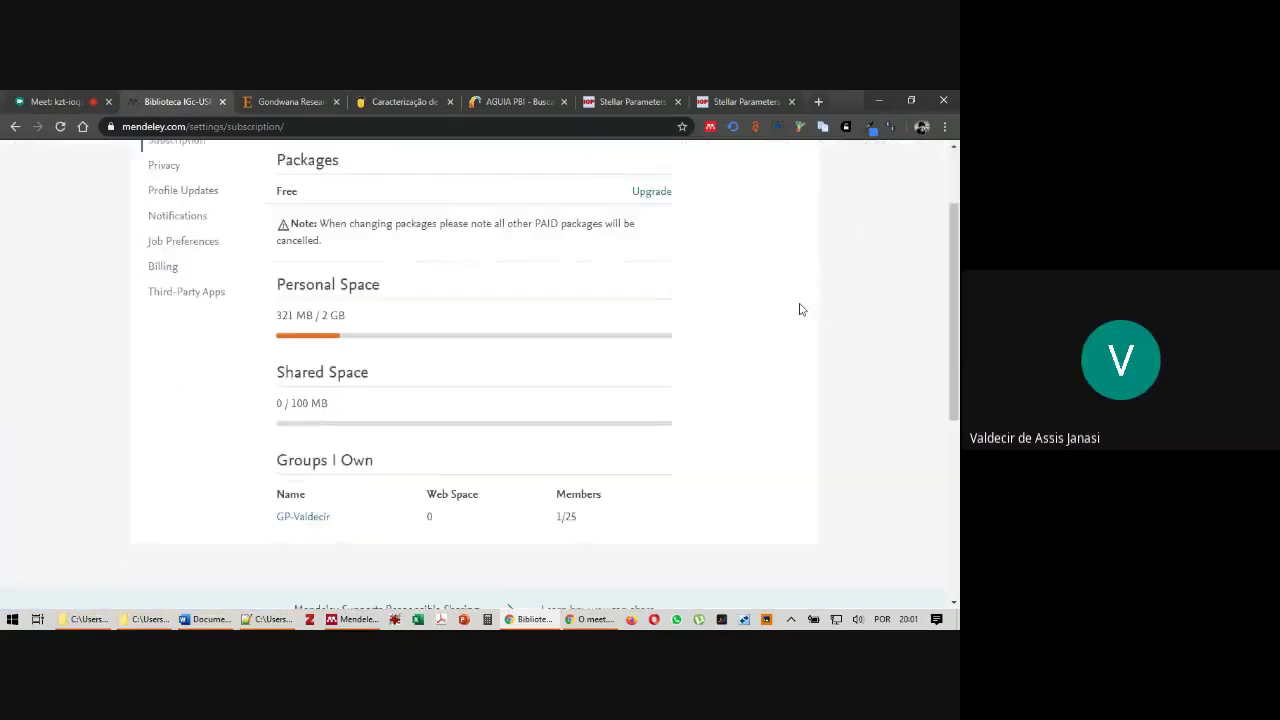
scroll(805, 308, "up", 3)
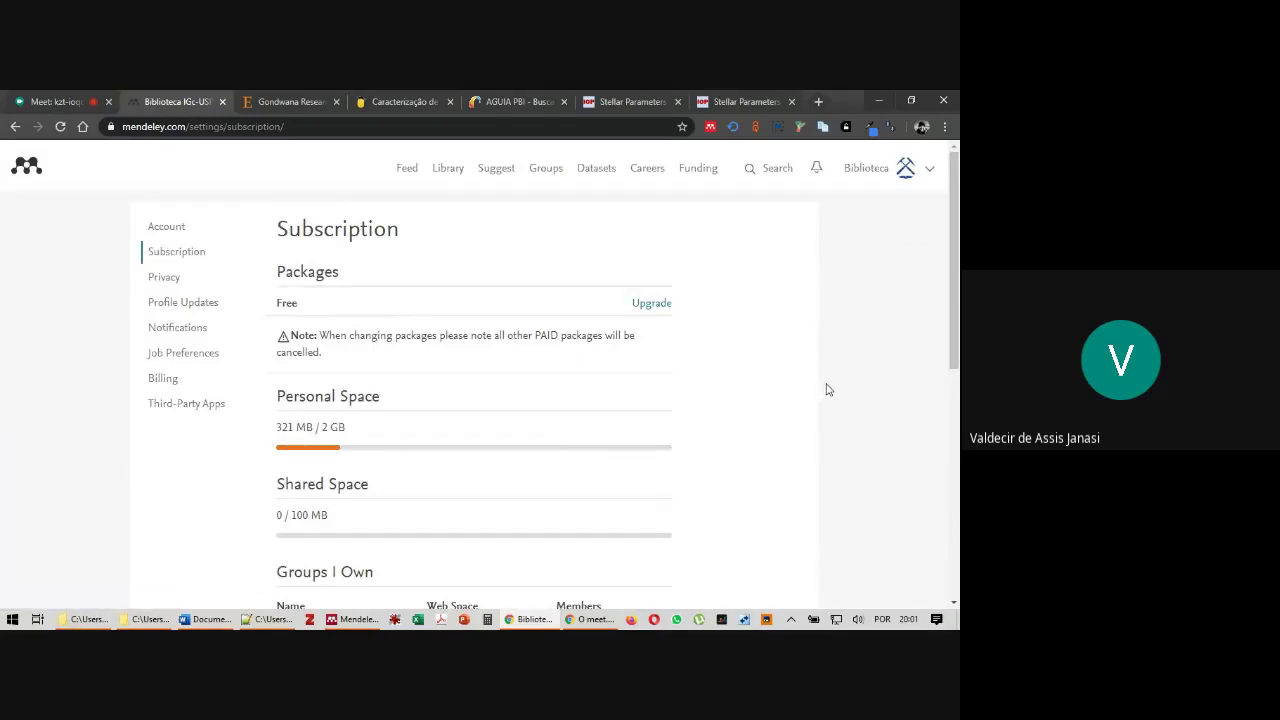
scroll(823, 380, "down", 1)
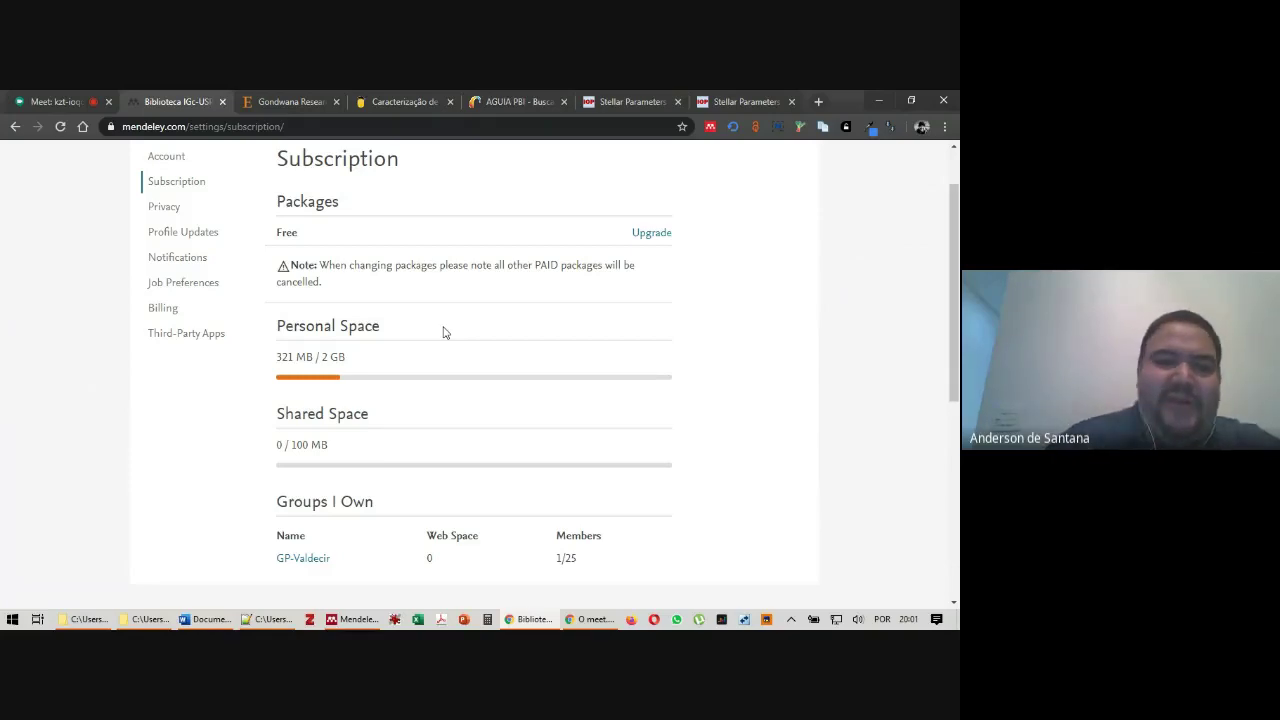
Highlight the 321 MB of 2 GB personal and 0 of 100 MB shared storage usage, then open the Upgrade plans
left_click_drag(322, 355, 354, 360)
left_click(365, 360)
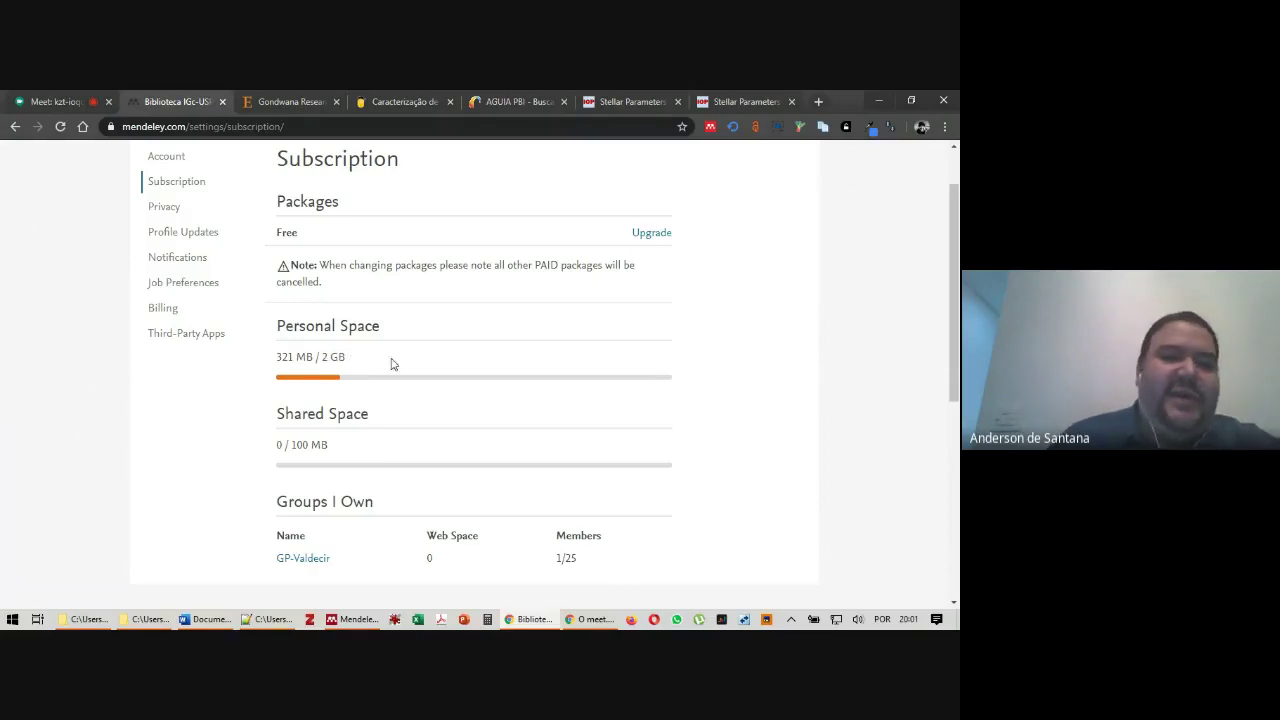
left_click_drag(372, 356, 274, 360)
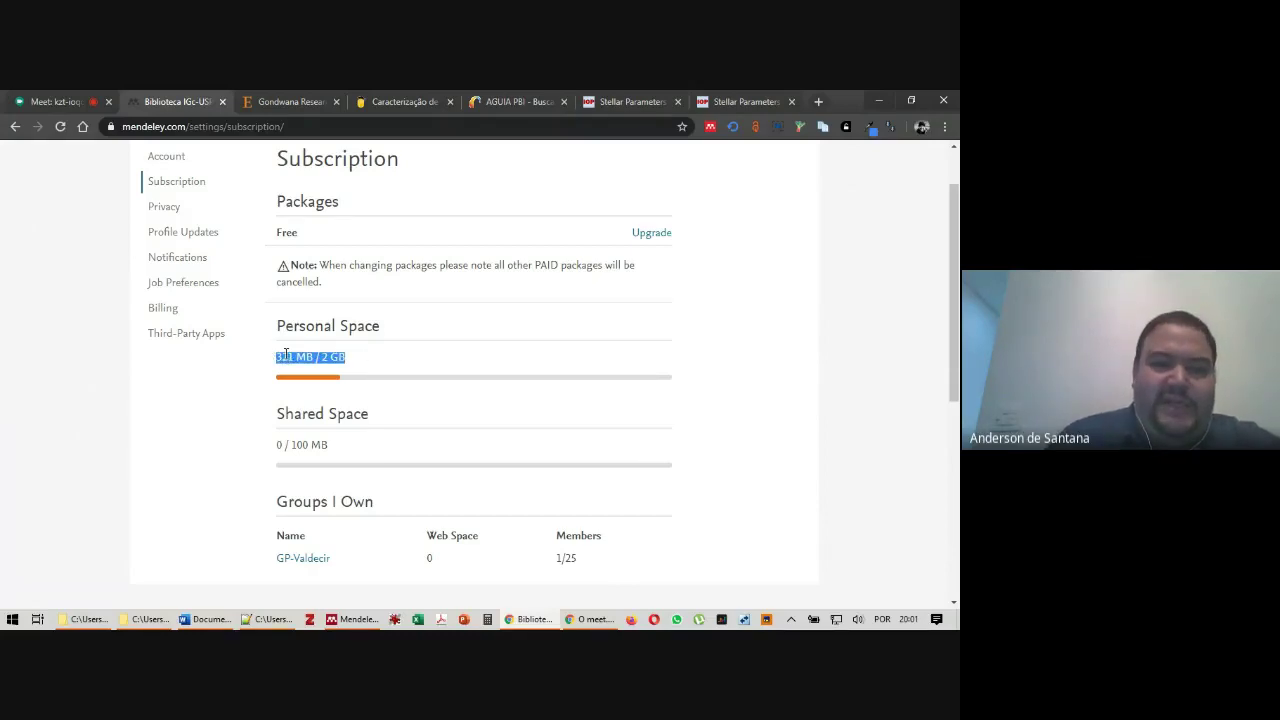
left_click(278, 357)
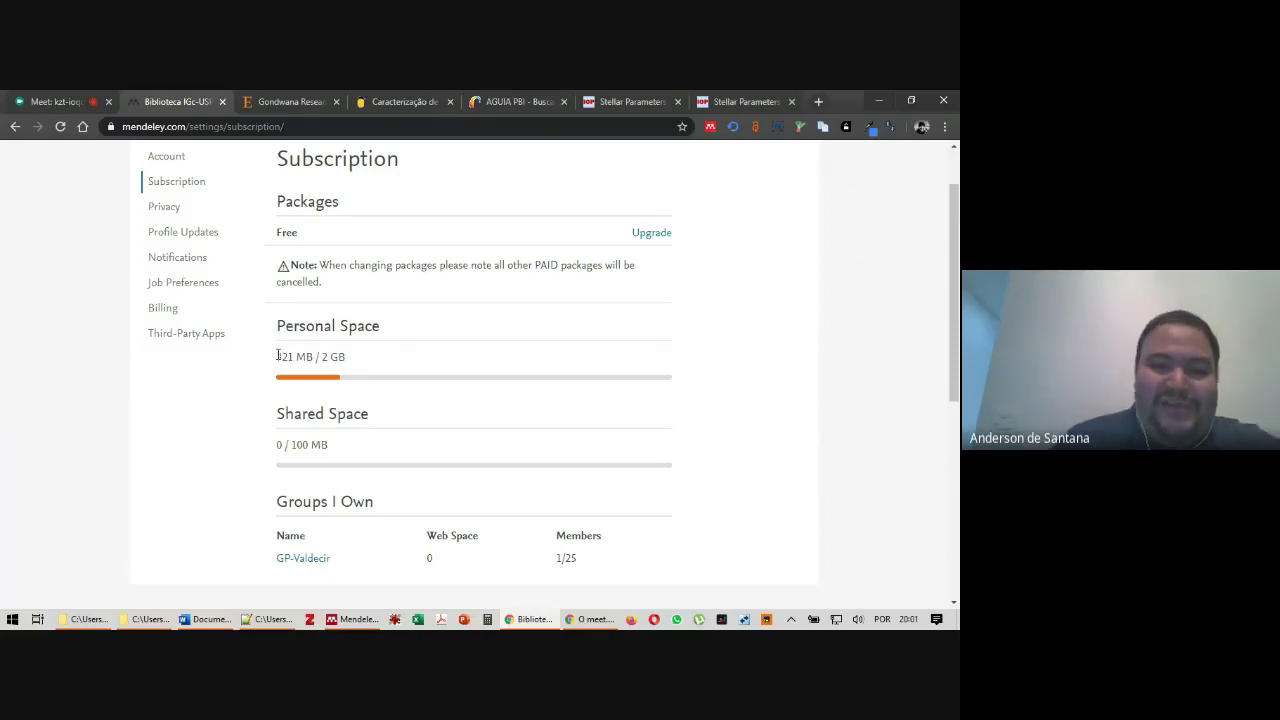
left_click_drag(278, 355, 352, 357)
left_click(281, 399)
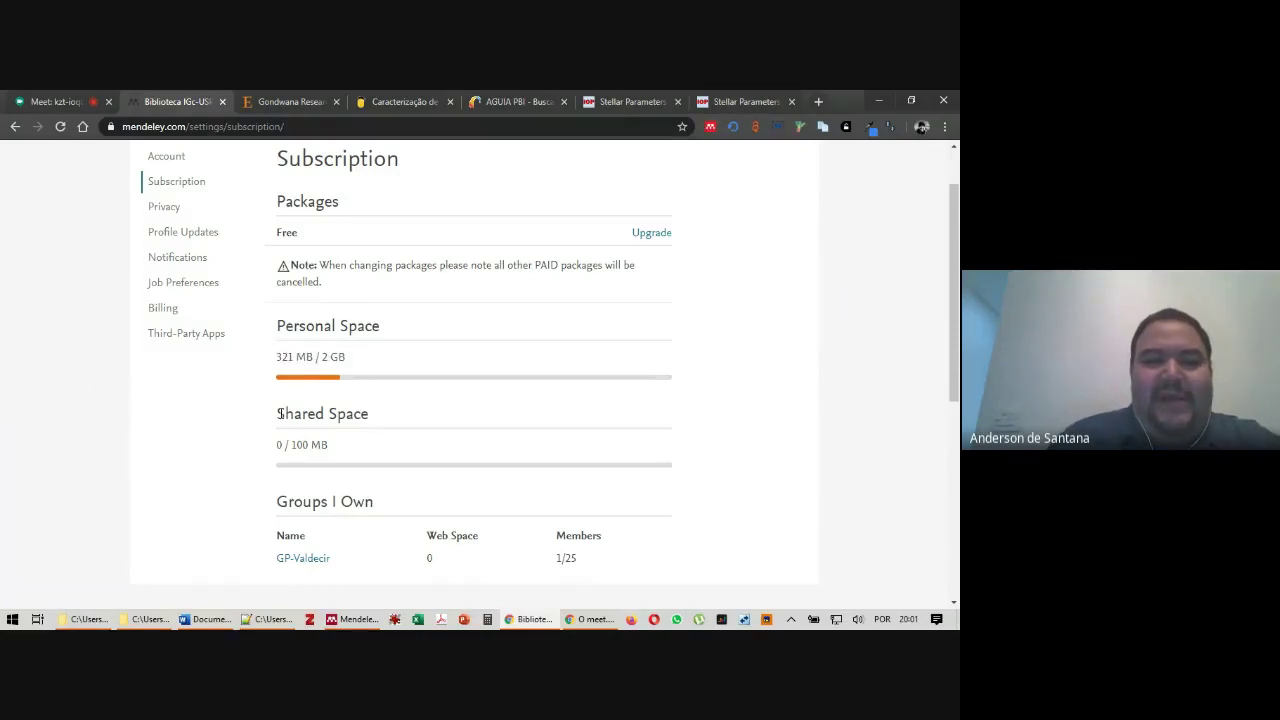
left_click_drag(280, 413, 352, 450)
left_click(350, 448)
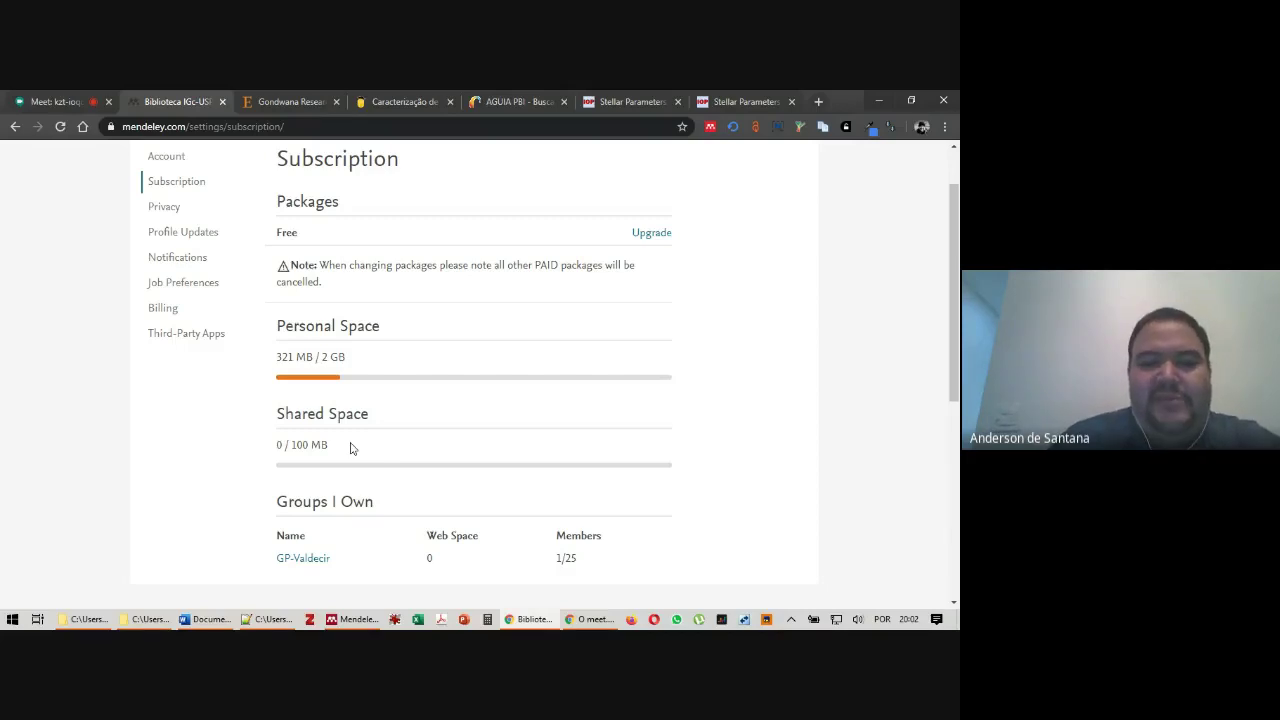
scroll(343, 417, "down", 3)
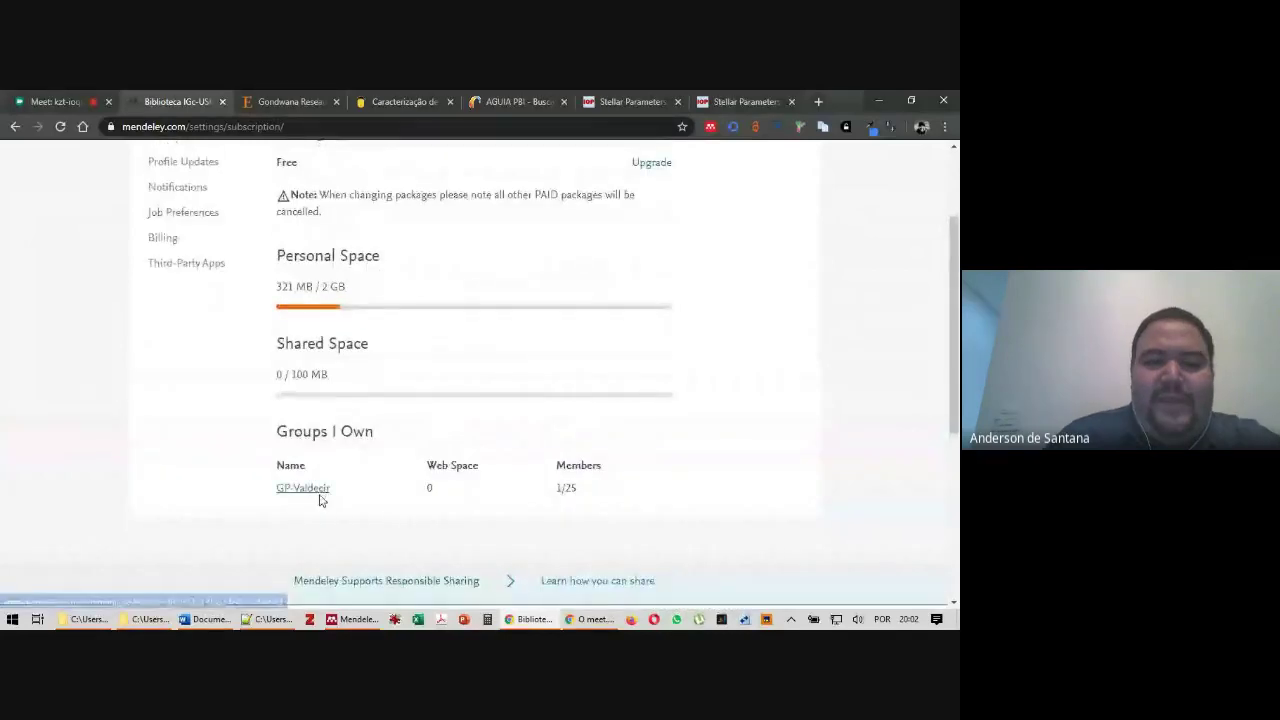
scroll(370, 440, "up", 3)
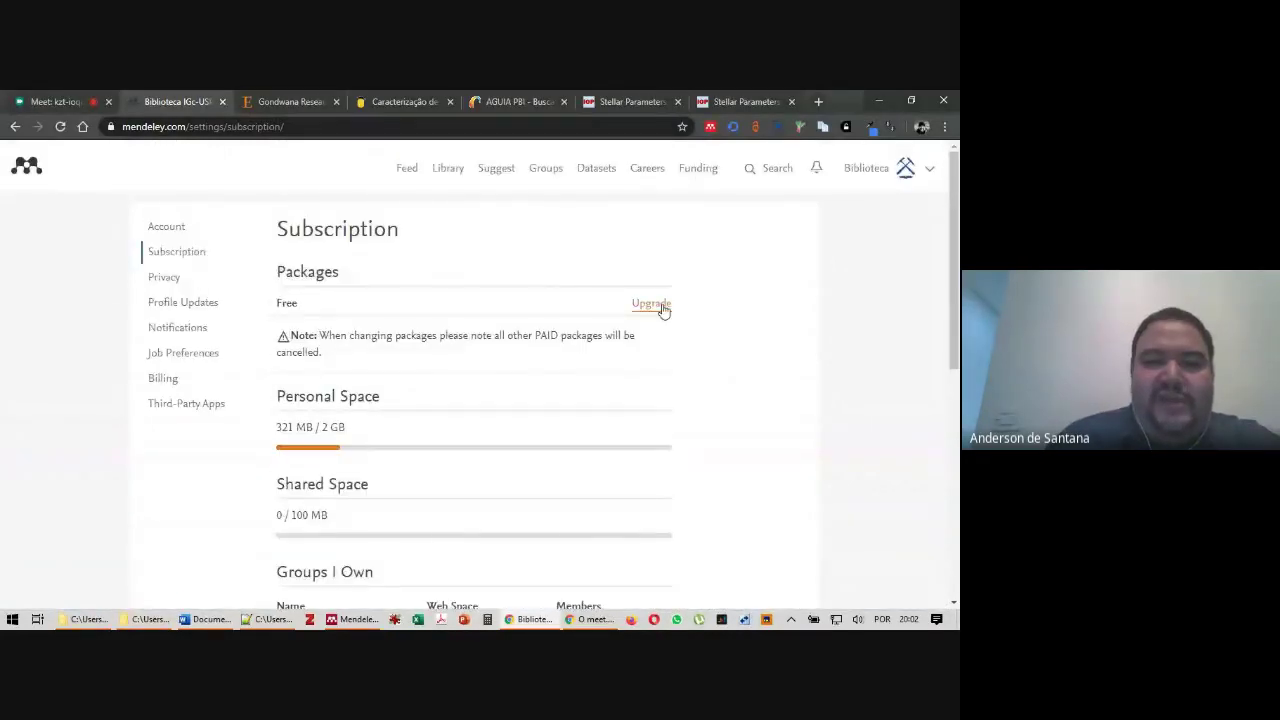
left_click(660, 306)
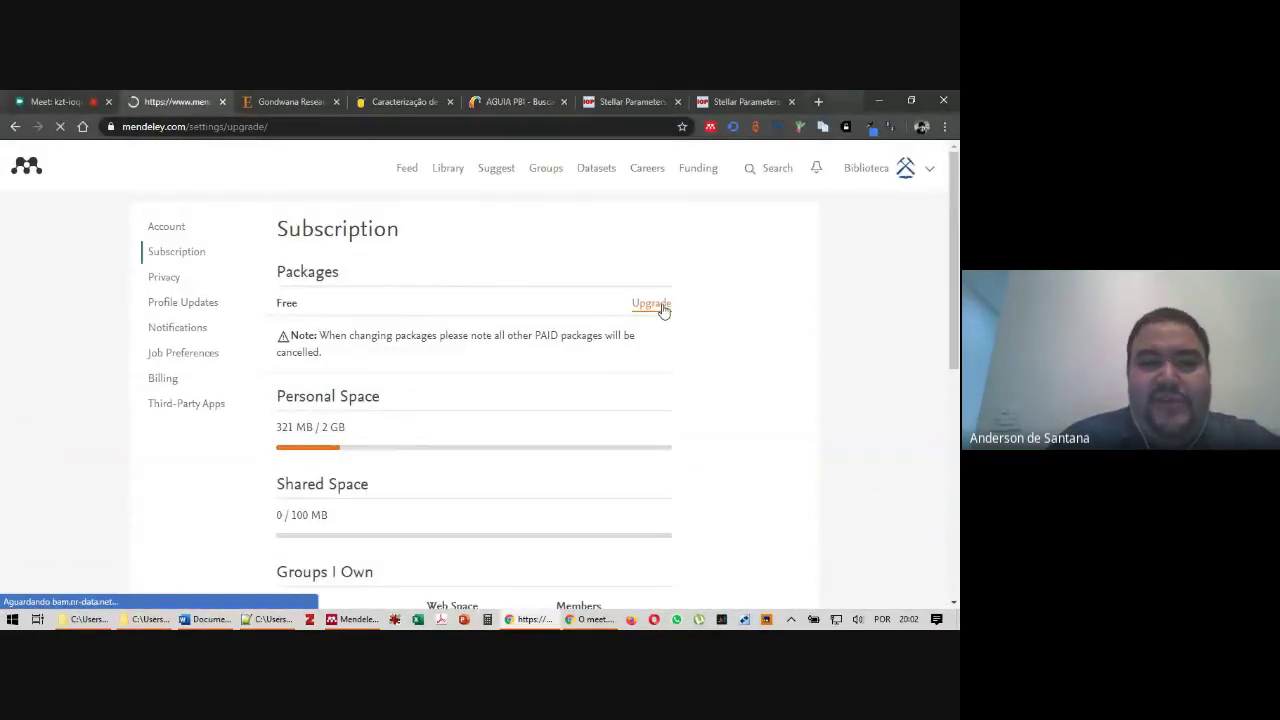
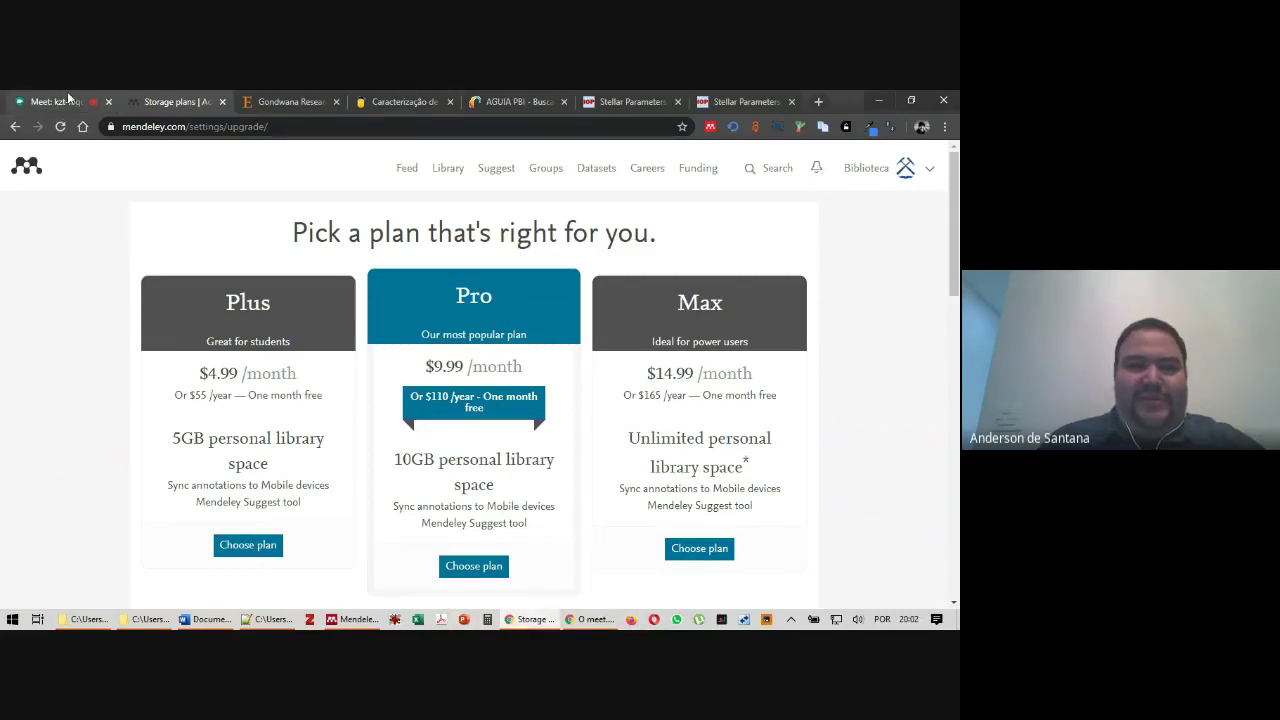
Leave the storage plans page for the Google Meet tab, then bring Mendeley Desktop forward
left_click(67, 97)
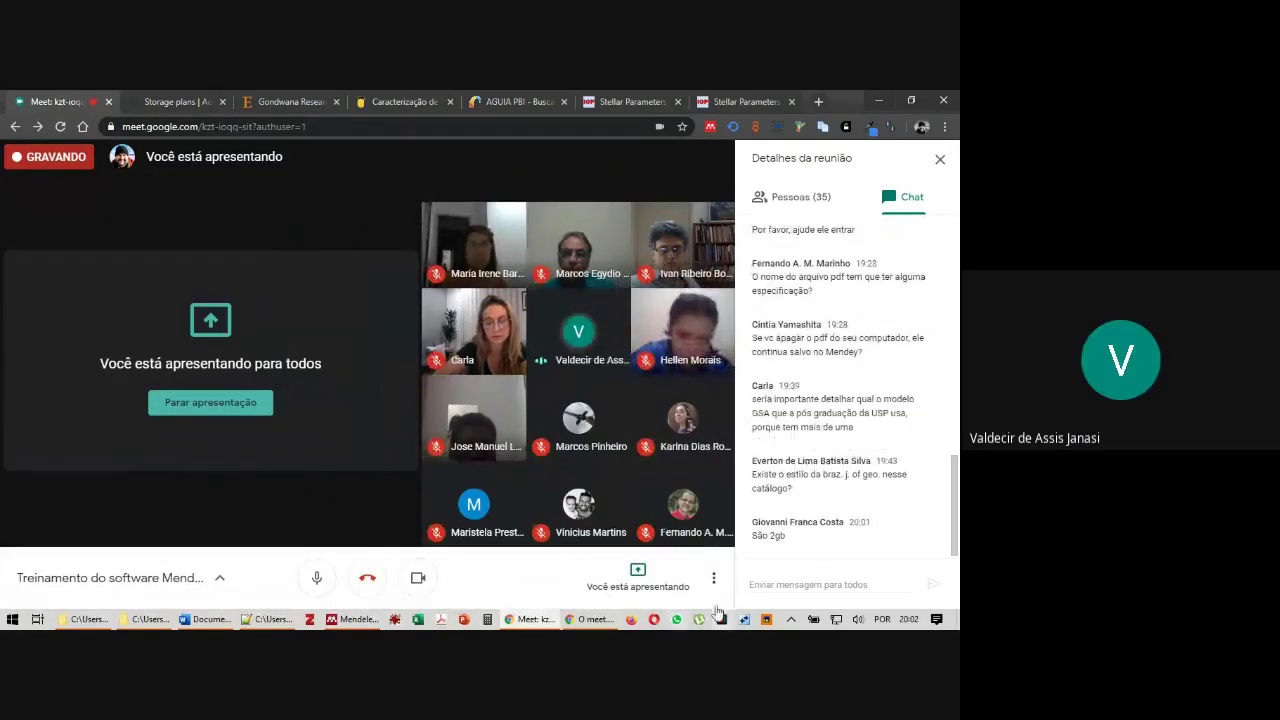
left_click(371, 620)
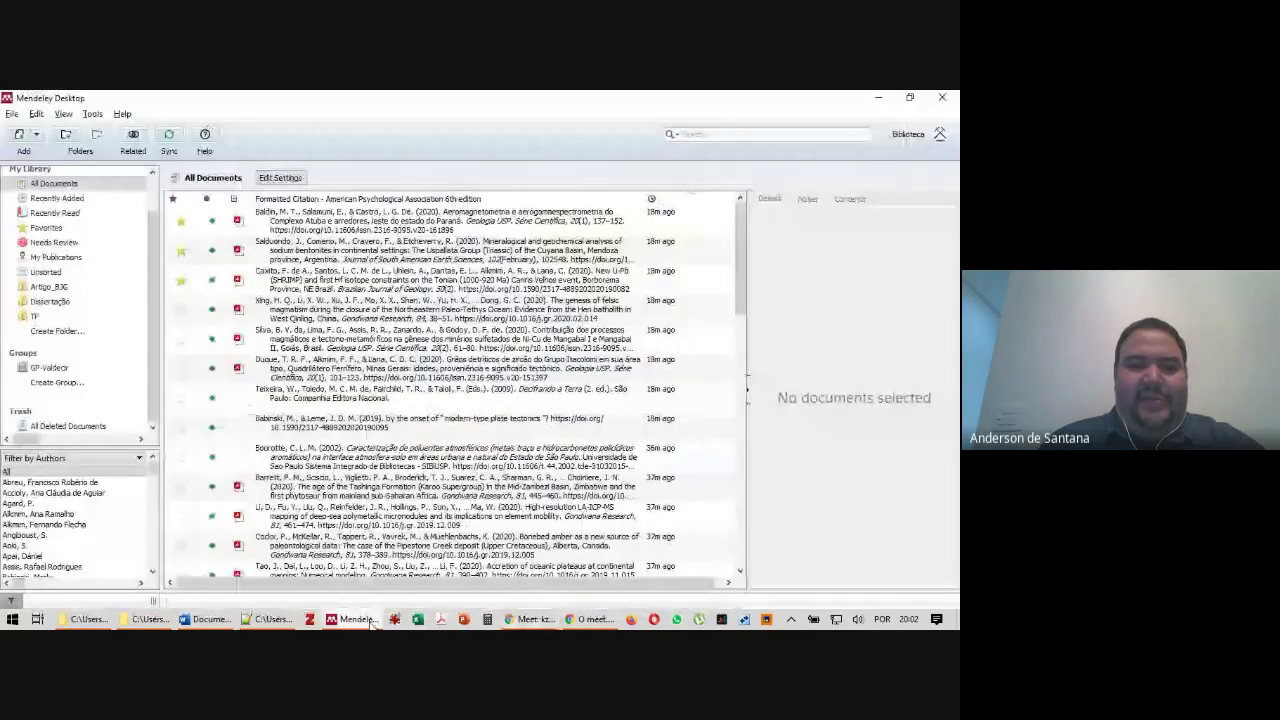
Review the Xing et al. 2020 paper's details, then switch to Documento_Teste_Mendeley_20200608.docx
left_click(272, 318)
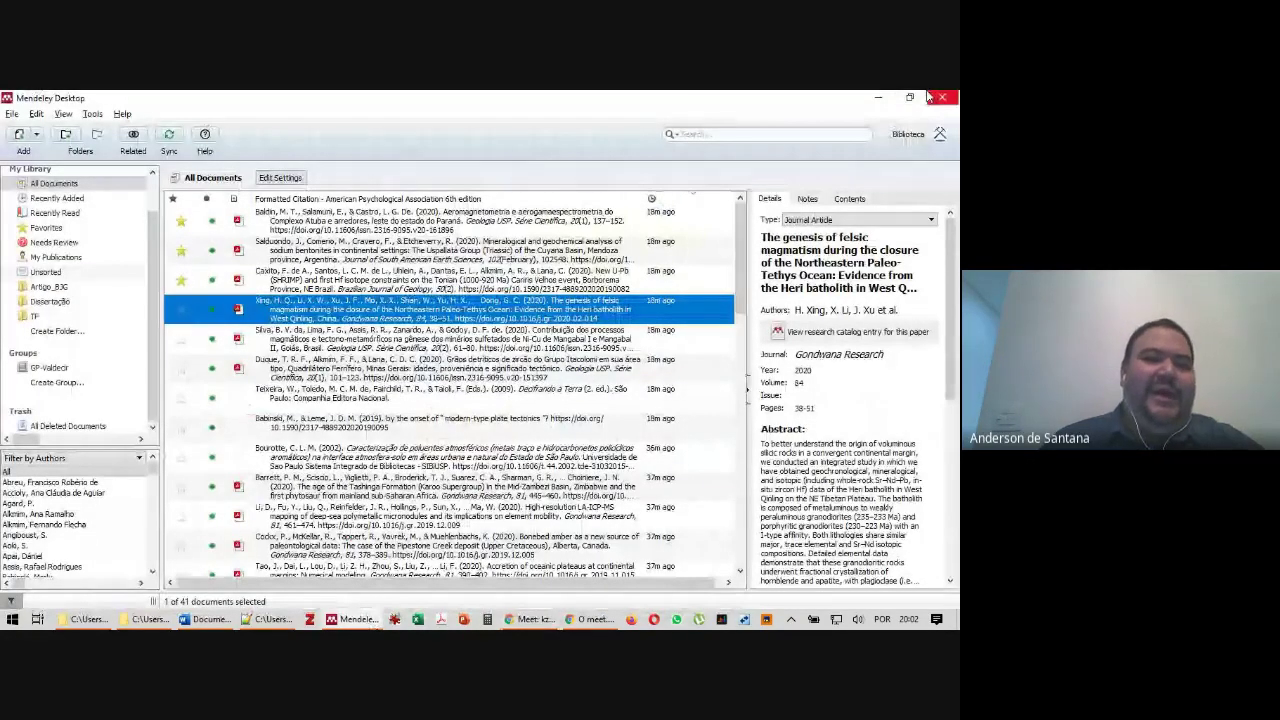
scroll(150, 252, "up", 2)
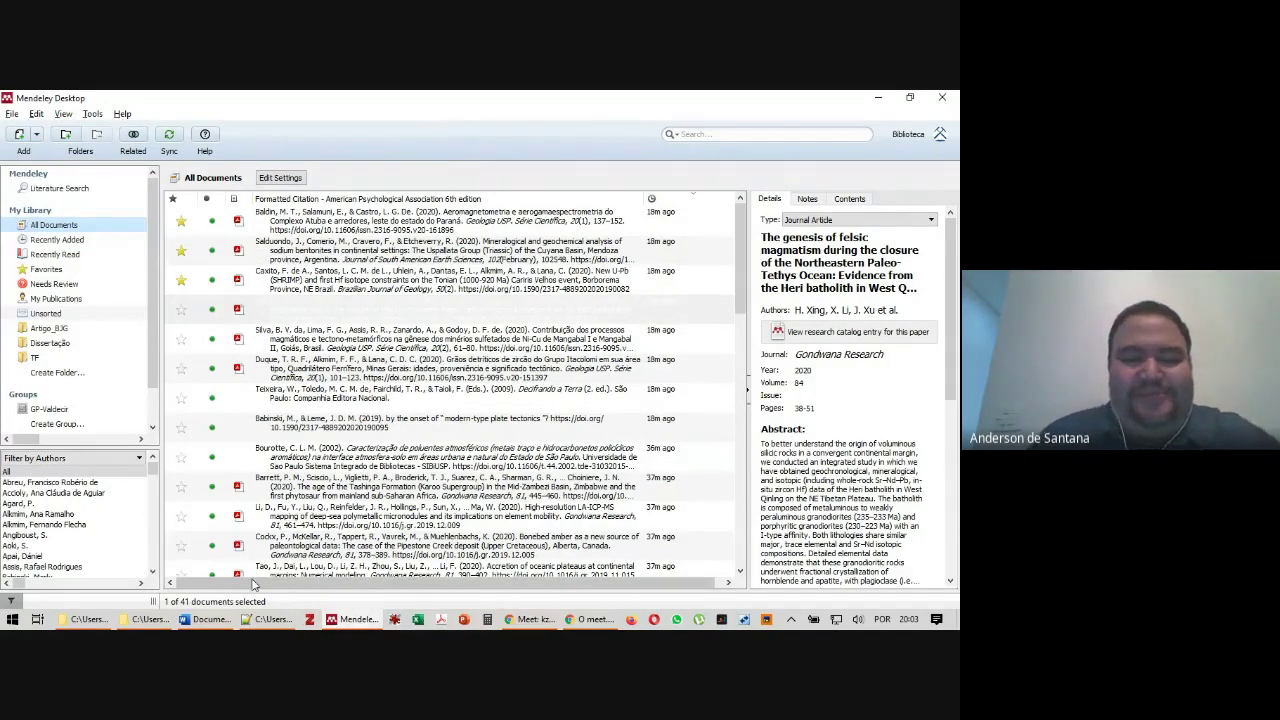
left_click(205, 619)
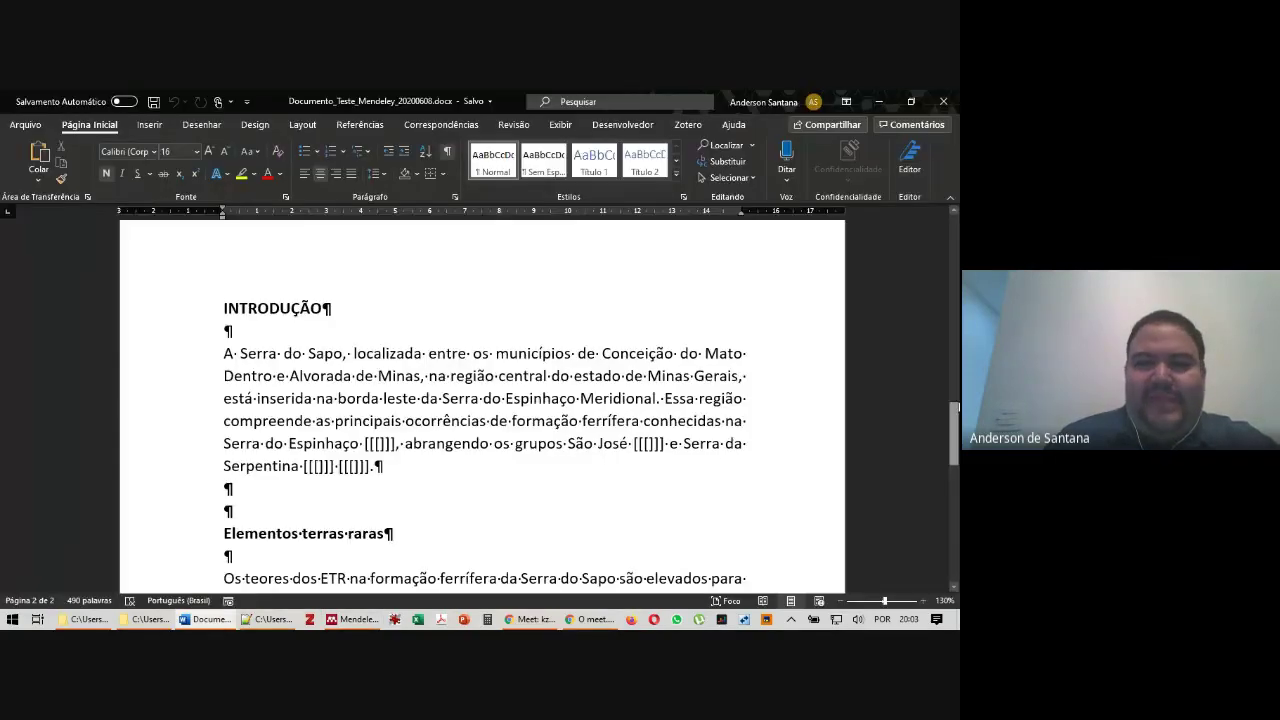
left_click_drag(954, 430, 954, 445)
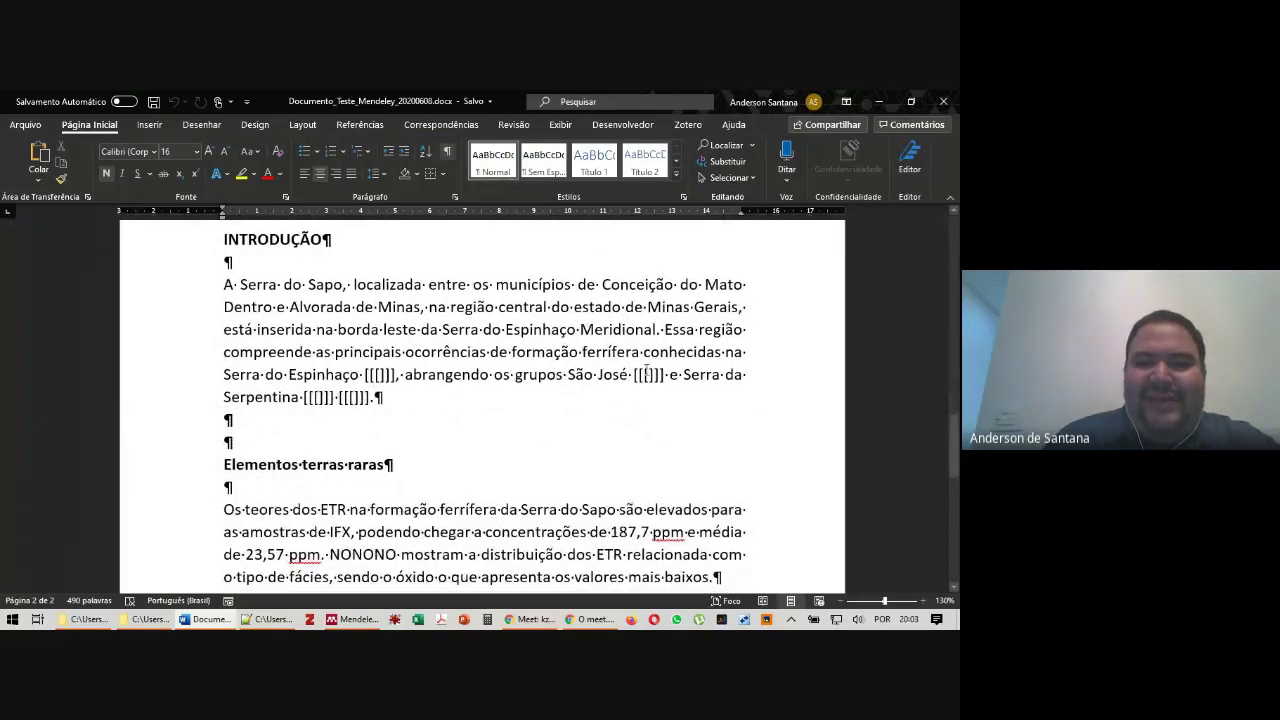
Overwrite the placeholder after Espinhaço with random text, undo it, then show Mendeley's Tools menu
left_click_drag(634, 374, 662, 376)
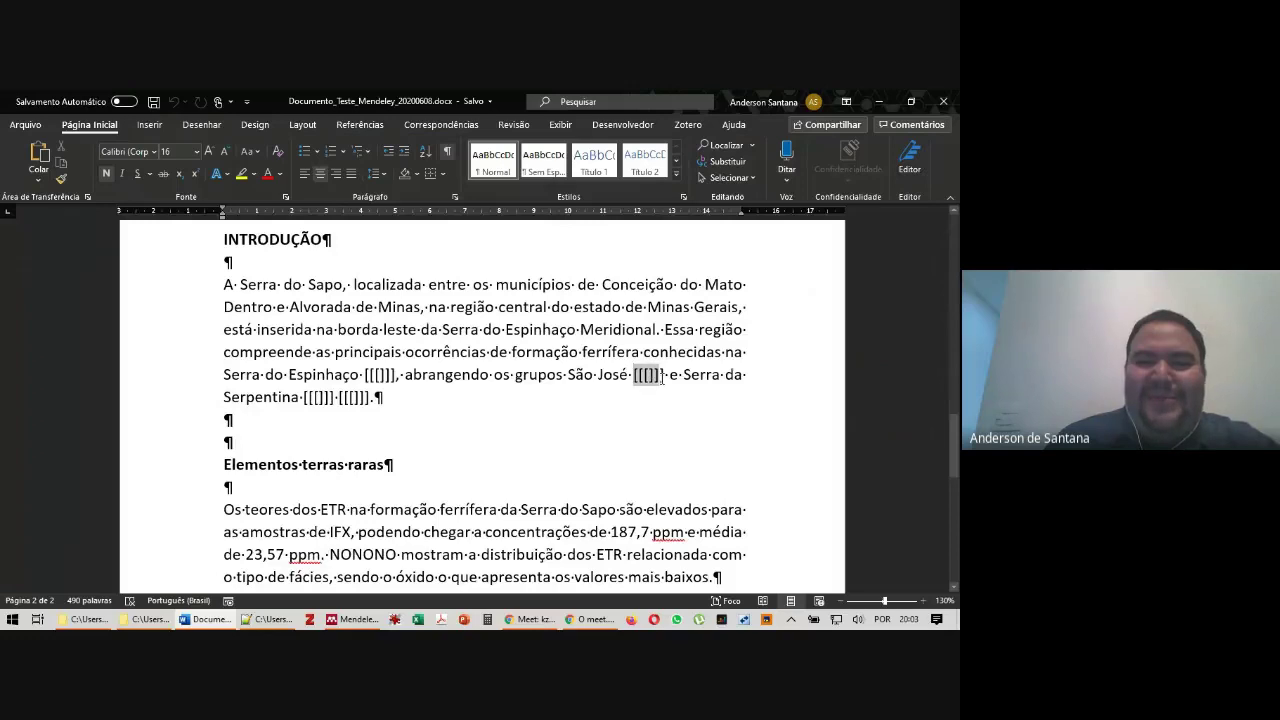
left_click(487, 348)
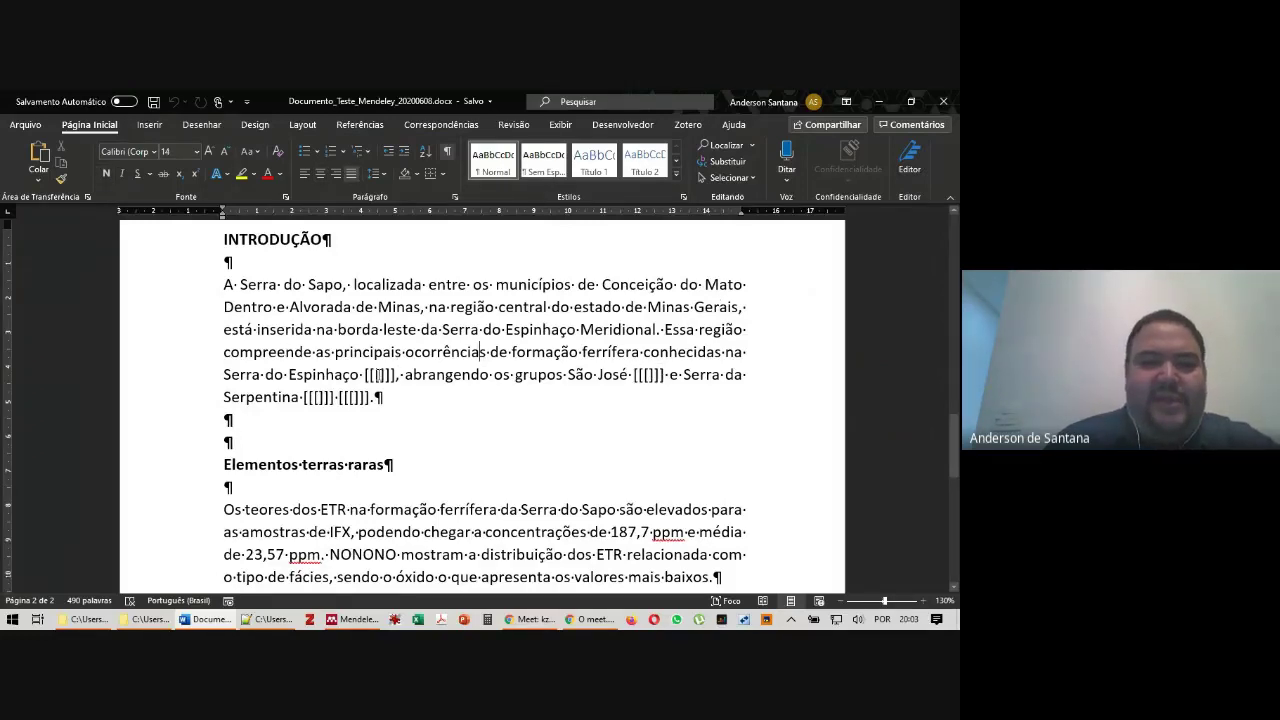
left_click_drag(362, 376, 394, 374)
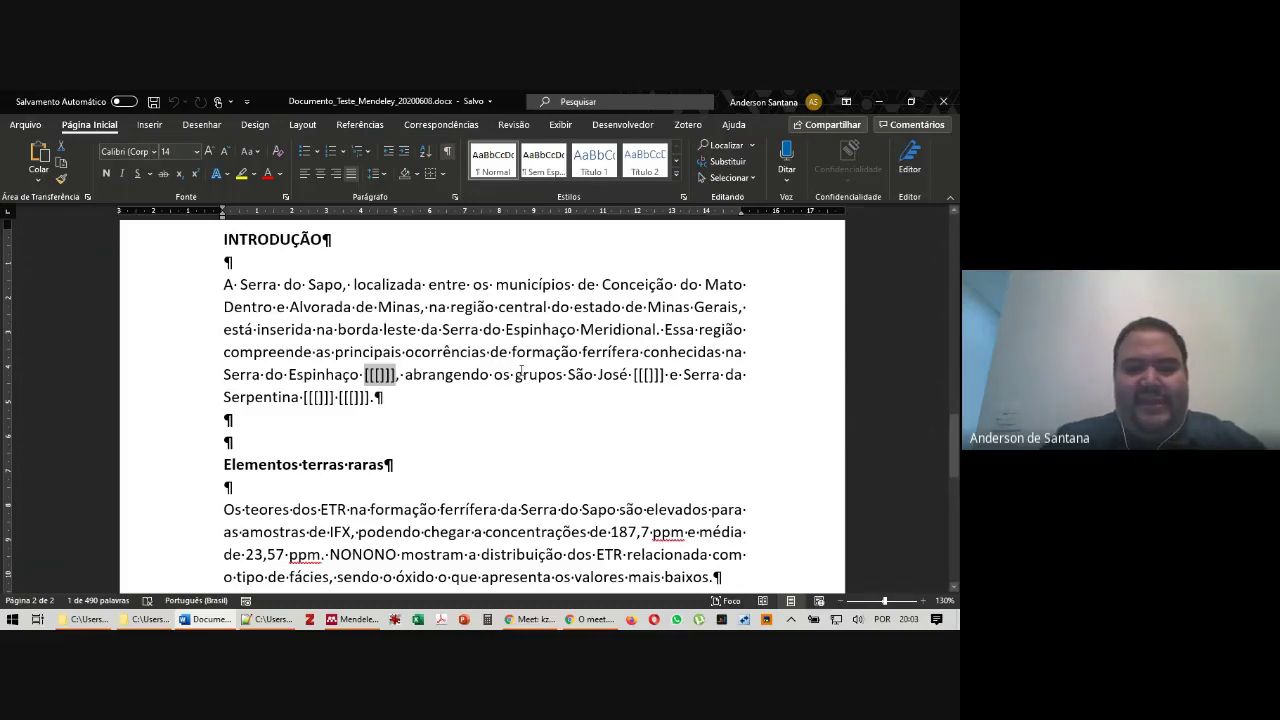
type("dfkjdkfjdkfjdkfjdkfjddfjdkf")
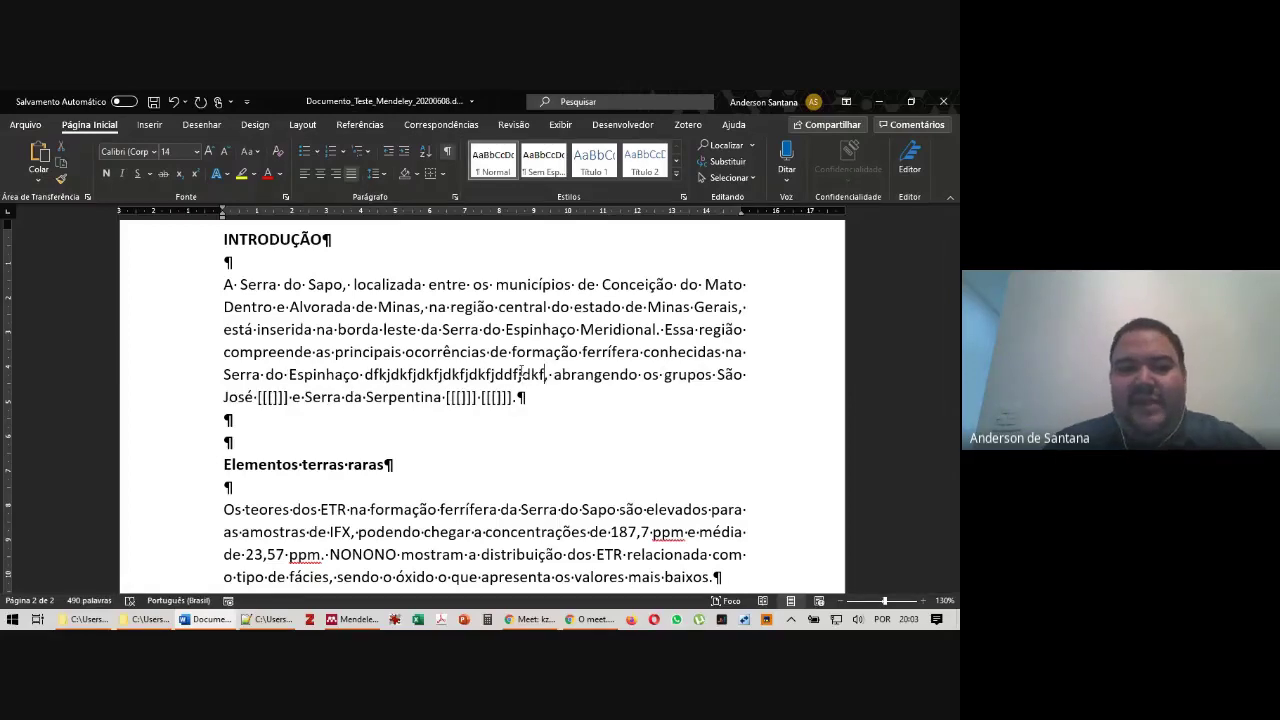
key("ctrl+z")
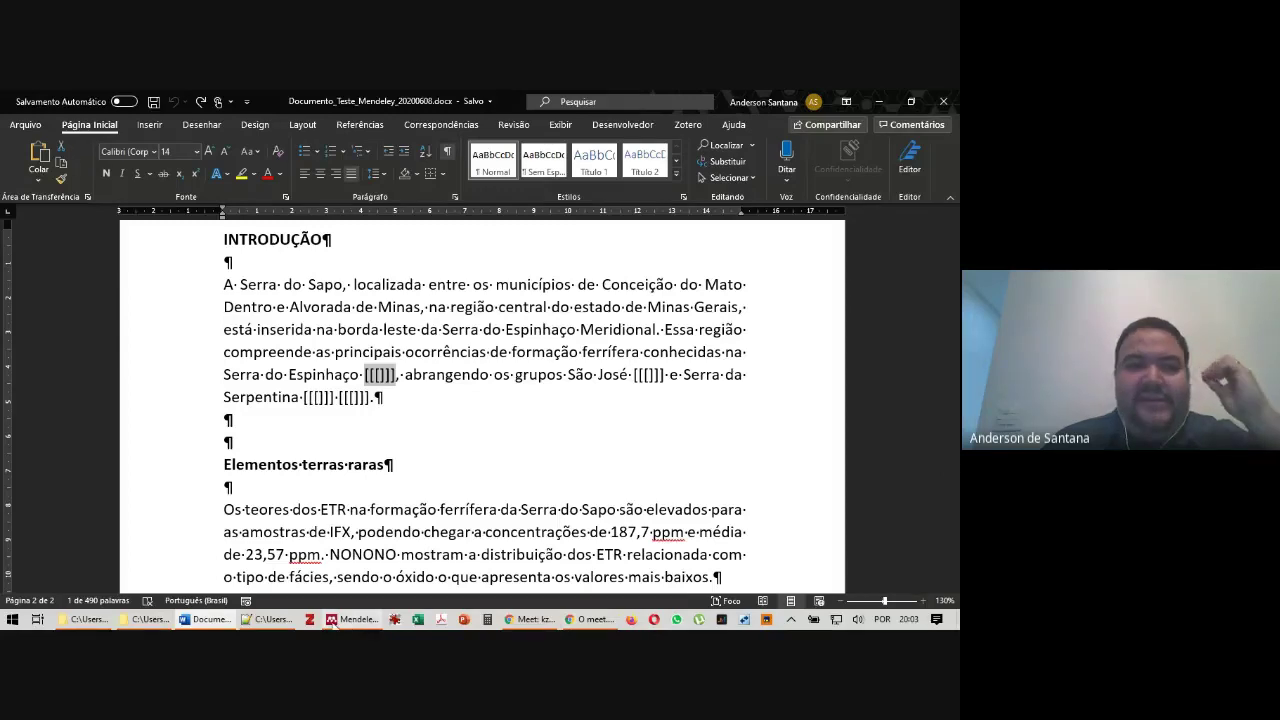
left_click(352, 619)
left_click(92, 114)
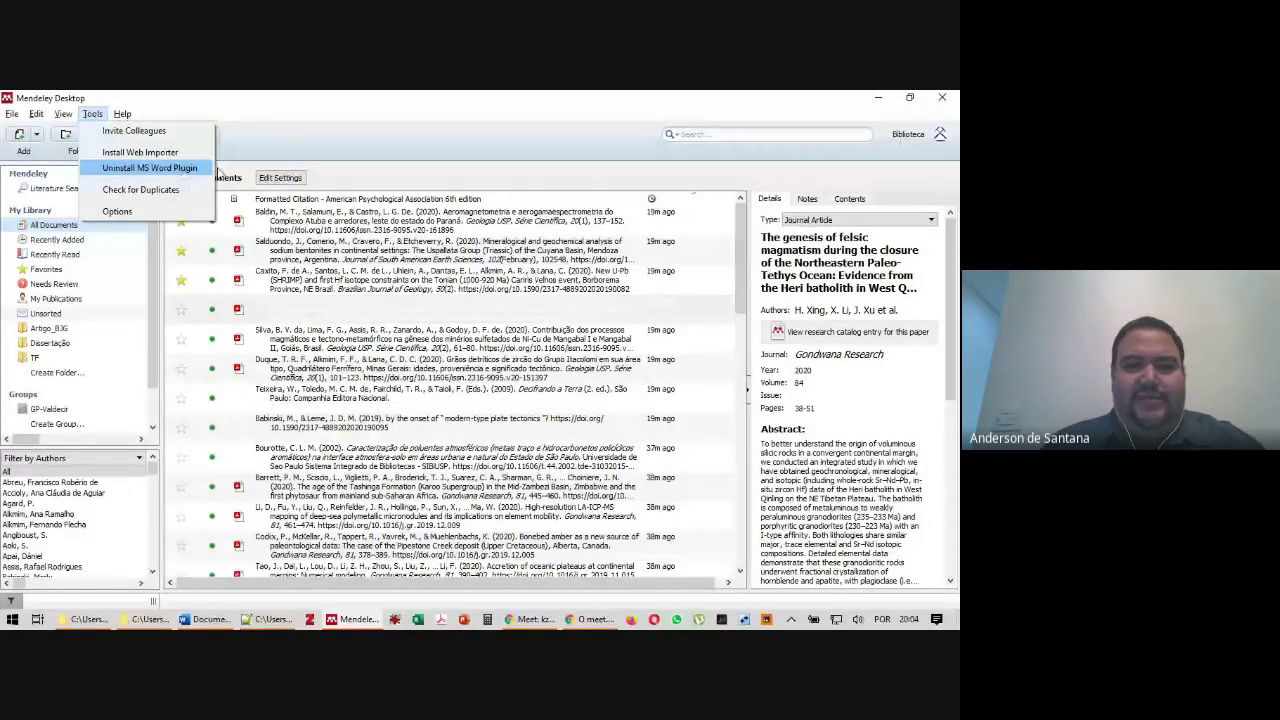
Dismiss Mendeley's Tools menu and return to the Word document
key("alt+Tab")
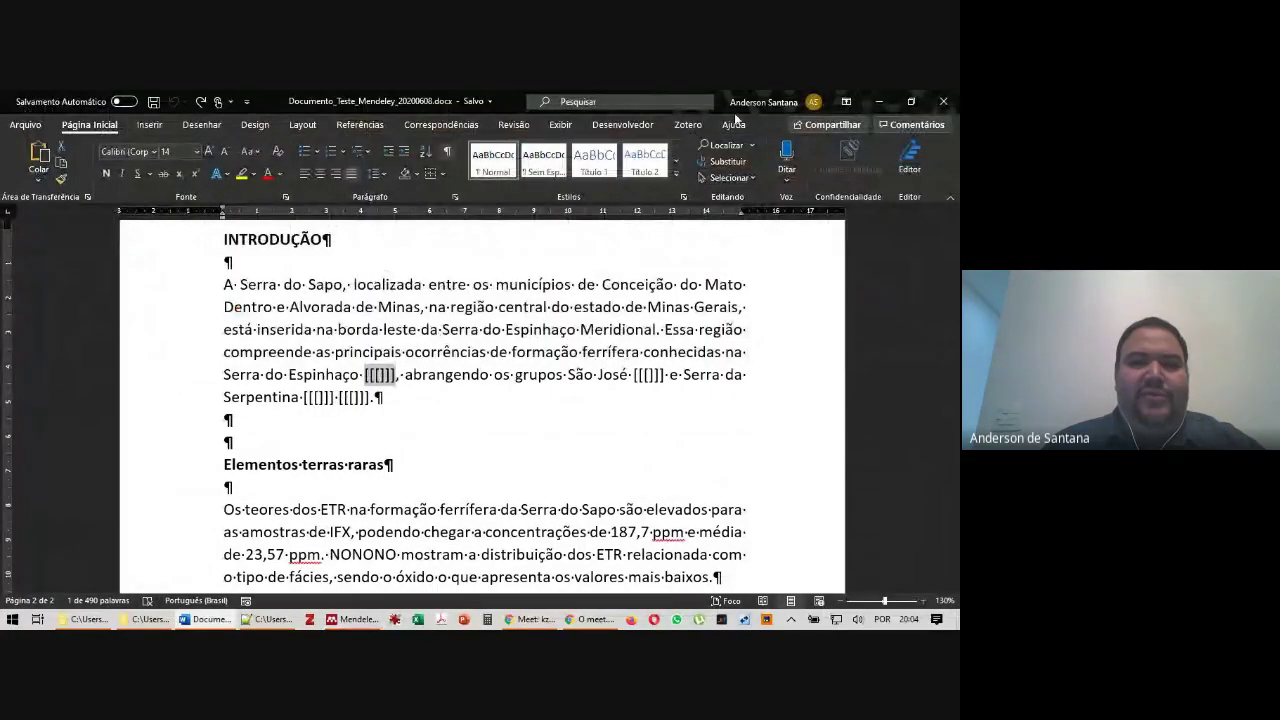
On the References ribbon, confirm the APA 6th edition style and launch Mendeley's Insert Citation
left_click(352, 126)
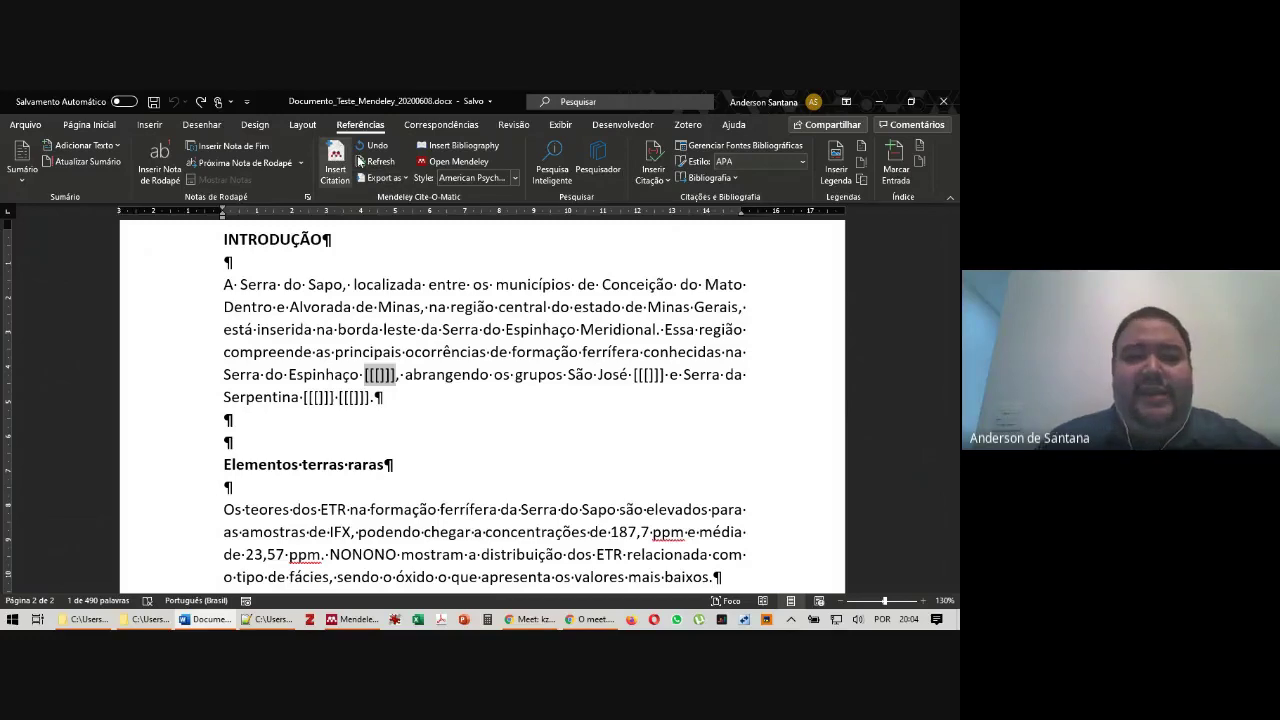
left_click(491, 179)
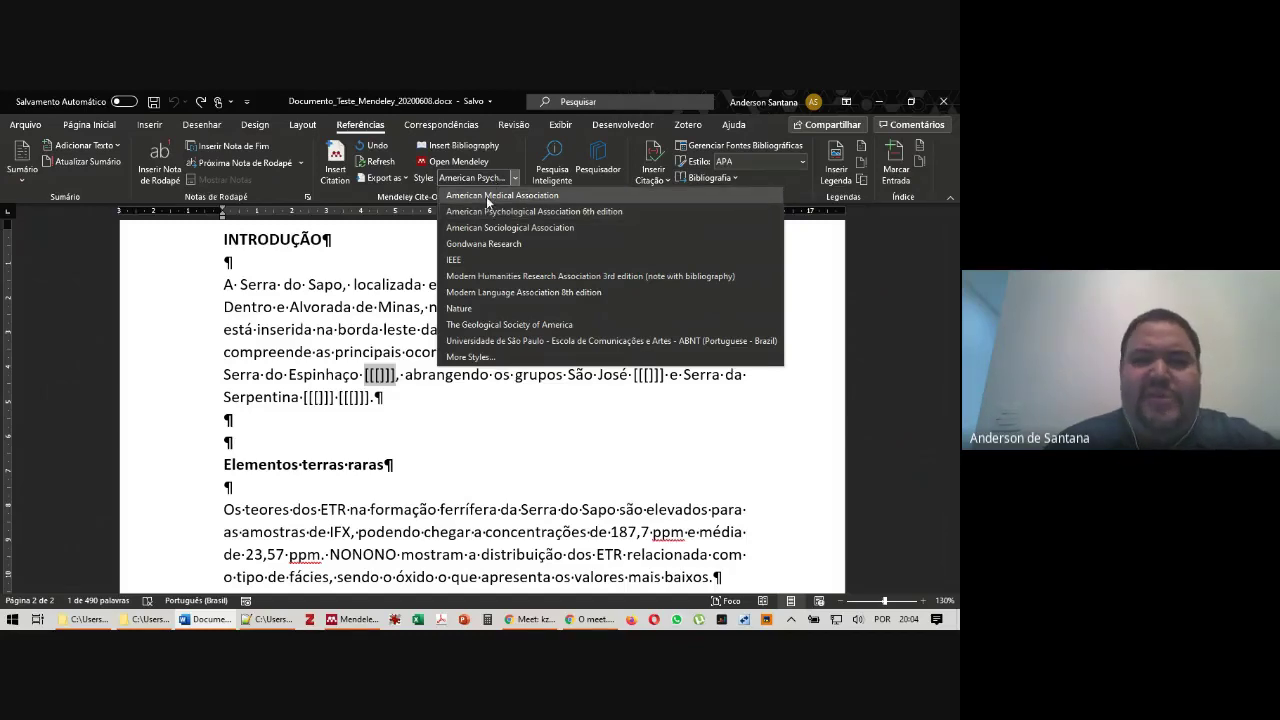
left_click(353, 196)
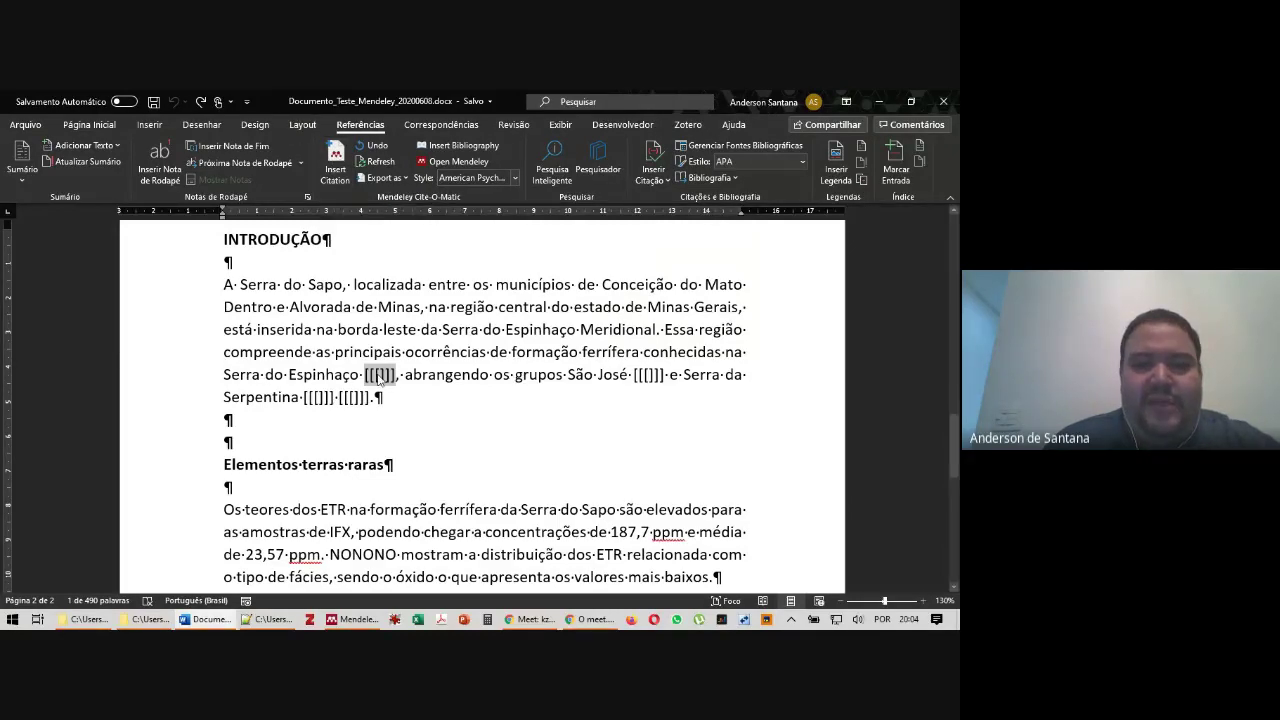
left_click(337, 155)
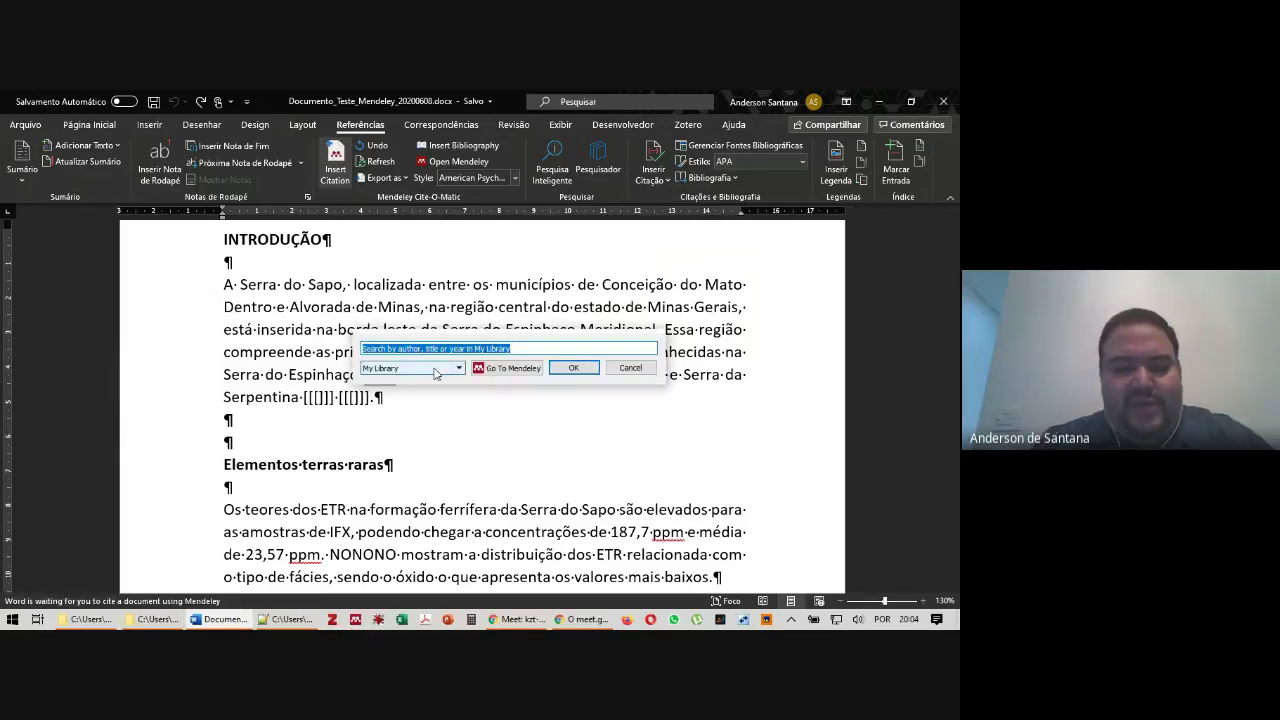
Search 'add' in My Library within the Mendeley citation dialog
type("a")
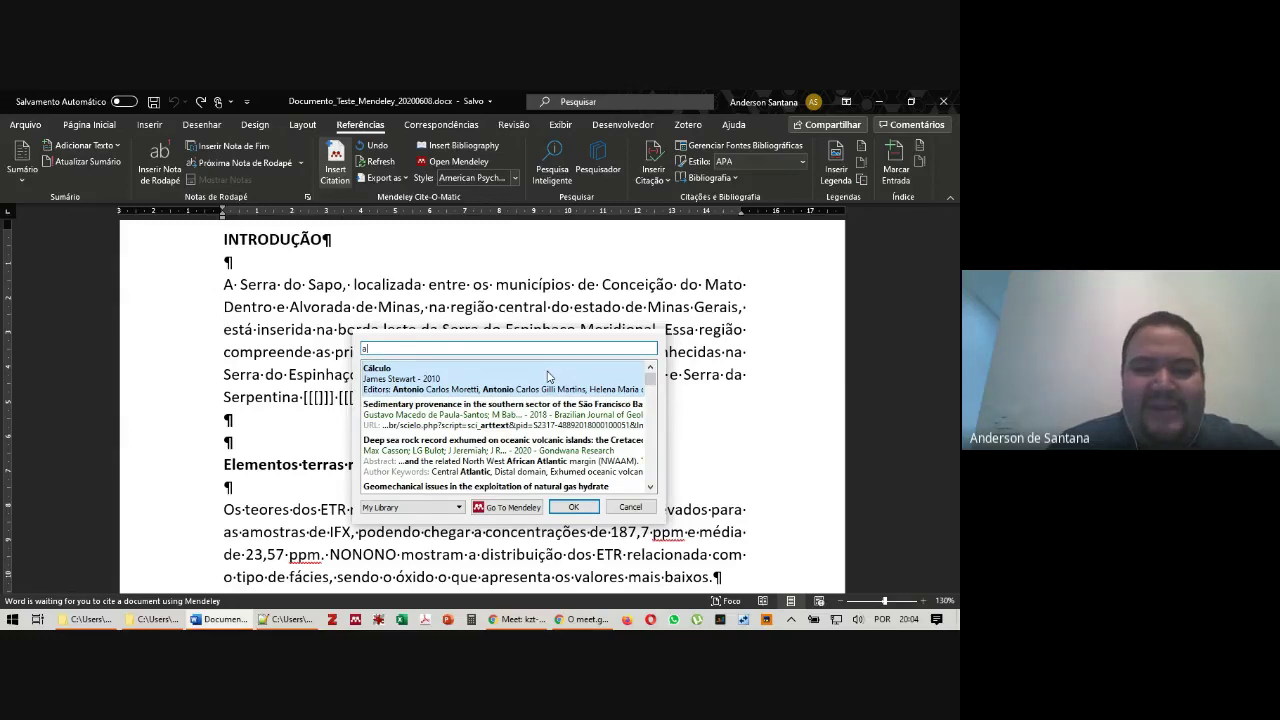
type("d")
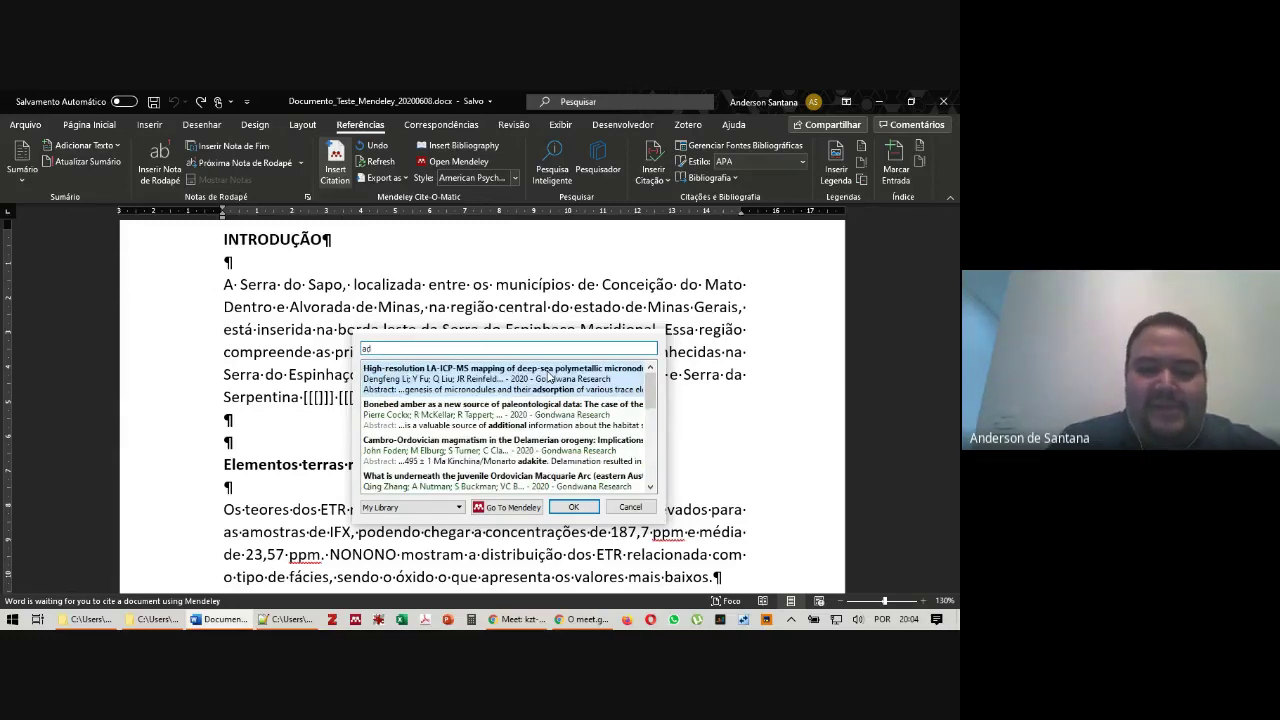
type("t")
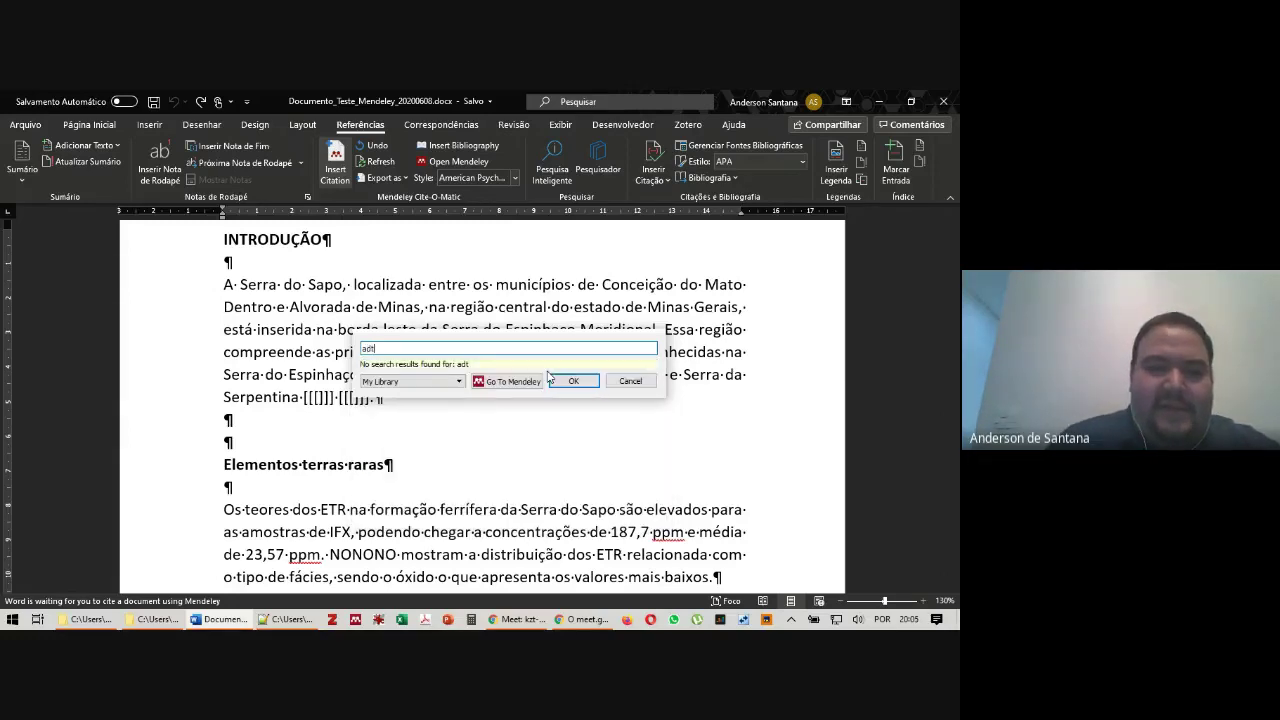
key("BackSpace")
type("d")
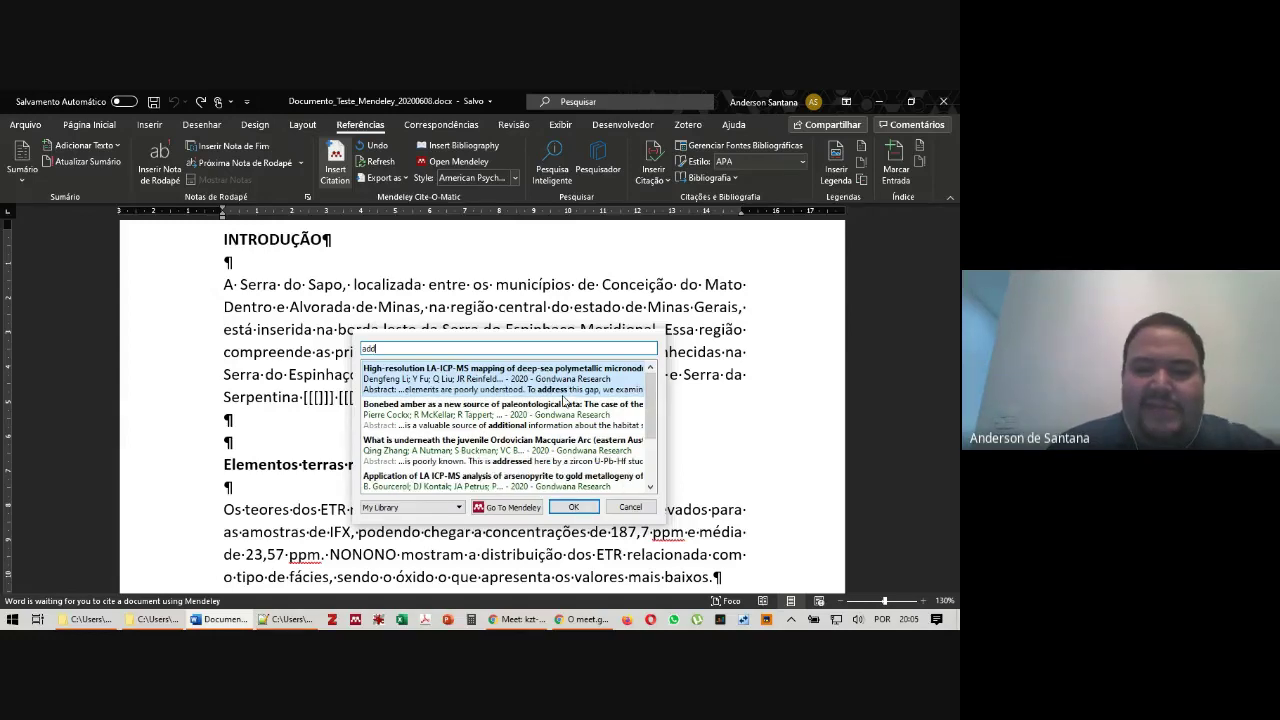
scroll(495, 428, "down", 2)
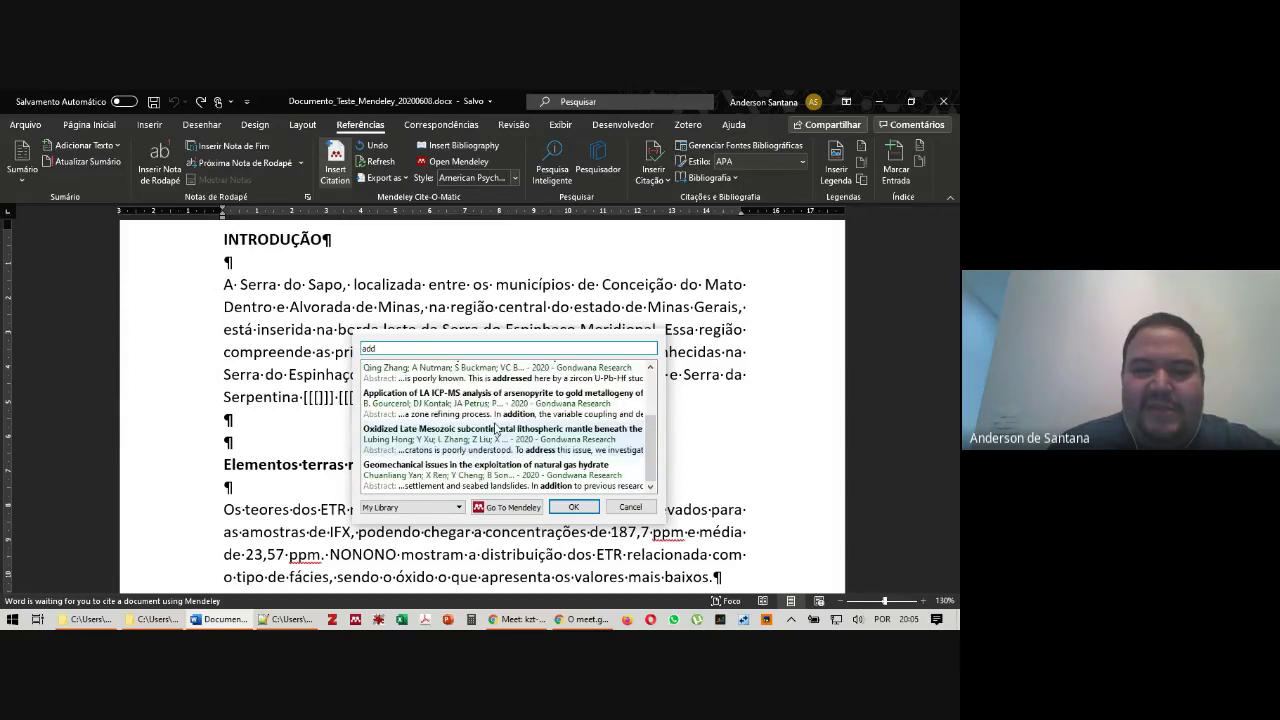
scroll(535, 398, "up", 2)
left_click(432, 507)
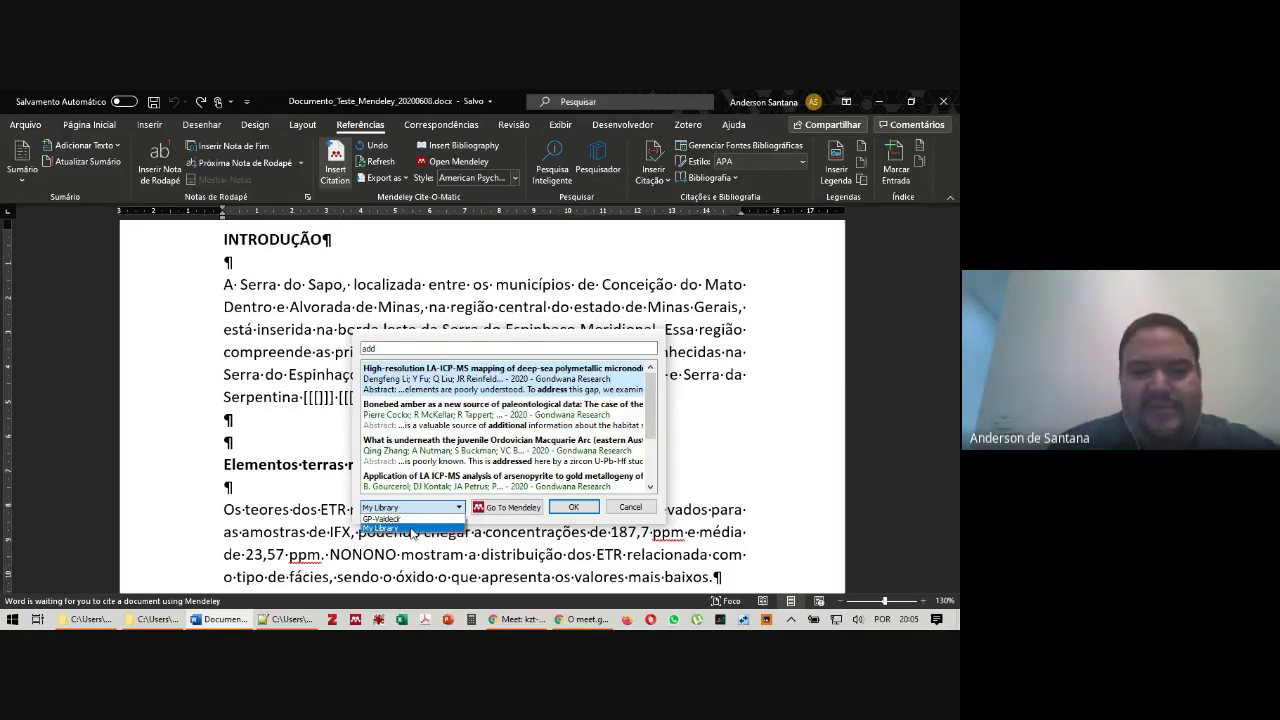
left_click(412, 527)
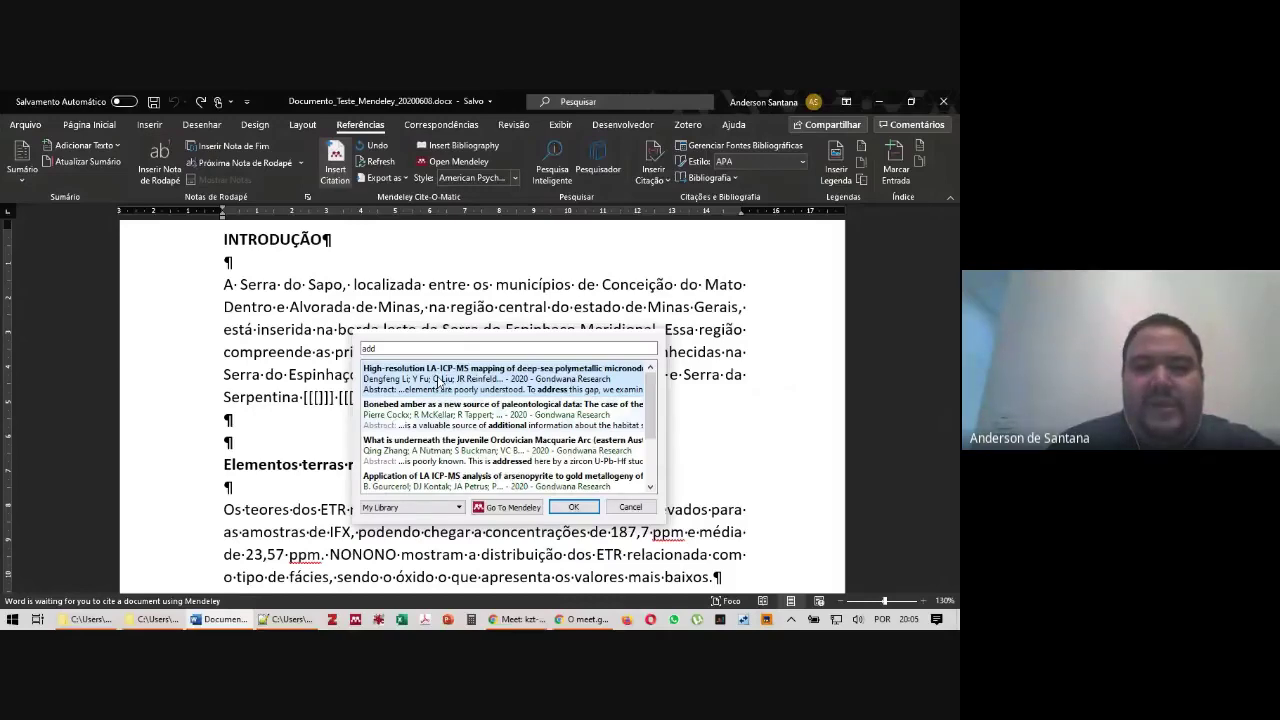
Insert the Li et al. 2020 LA-ICP-MS mapping citation, then select the São José placeholder
left_click(515, 381)
left_click(515, 381)
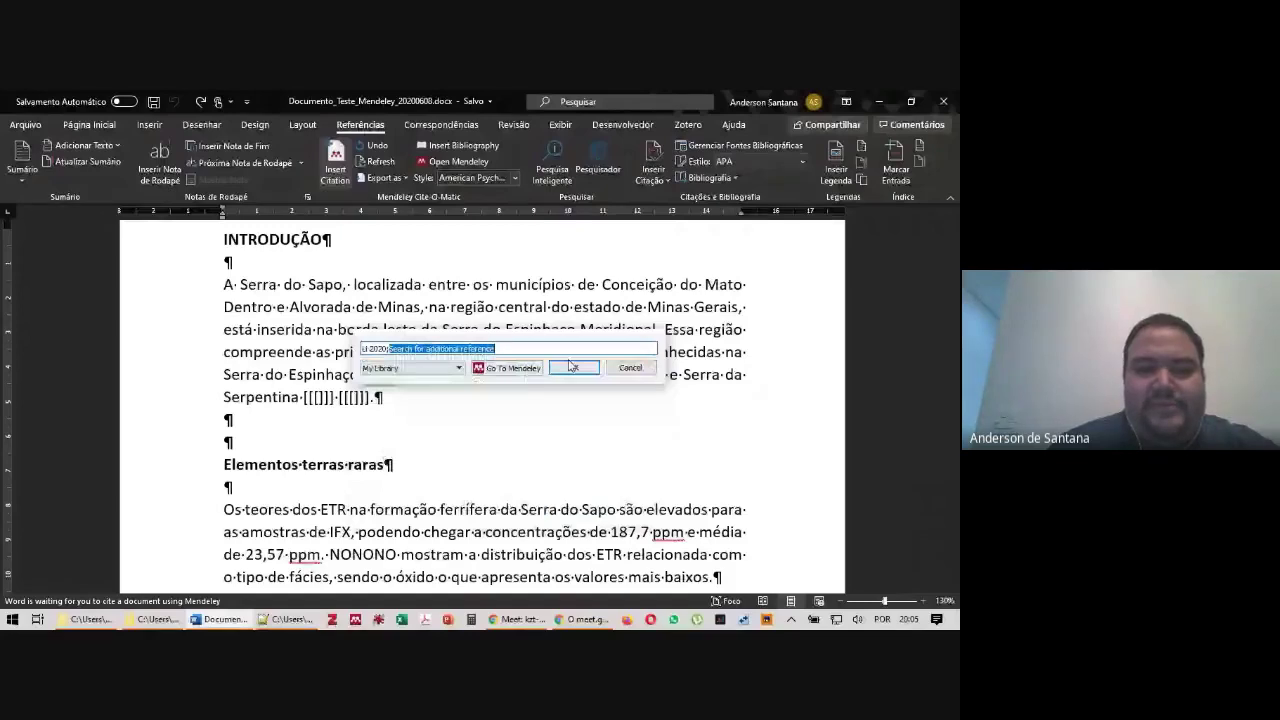
left_click(573, 368)
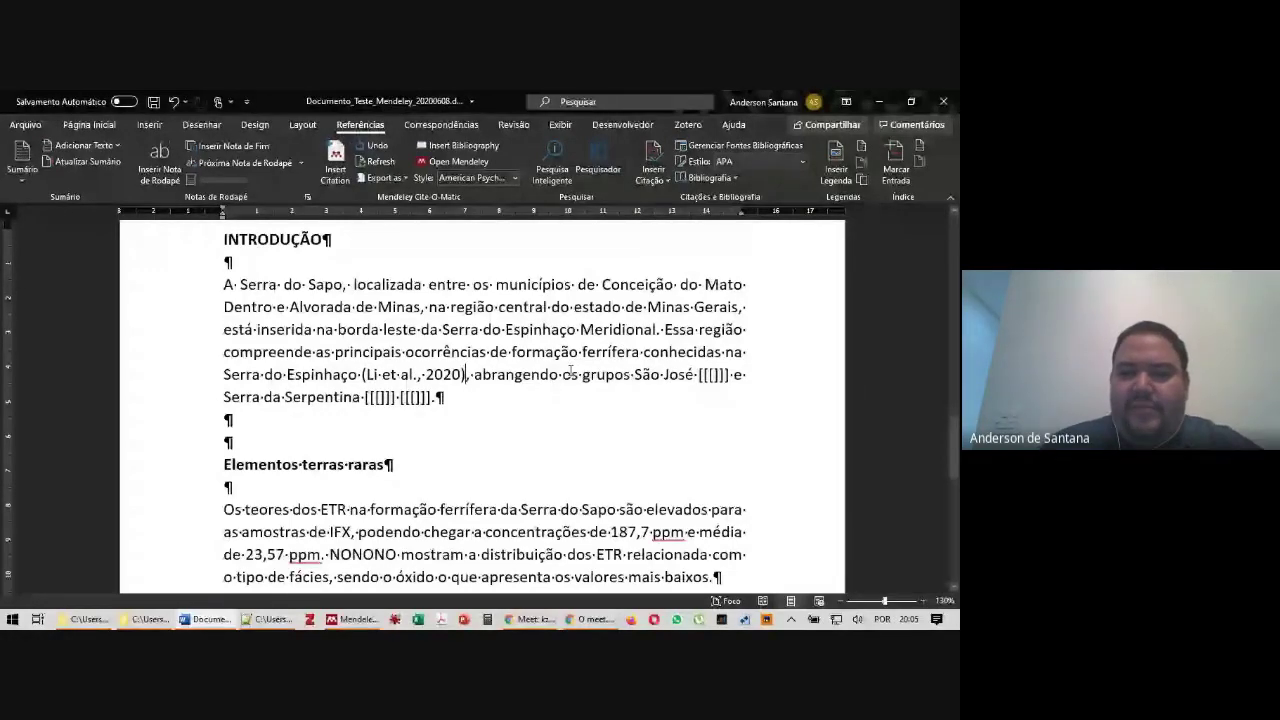
left_click(704, 380)
left_click_drag(745, 380, 700, 378)
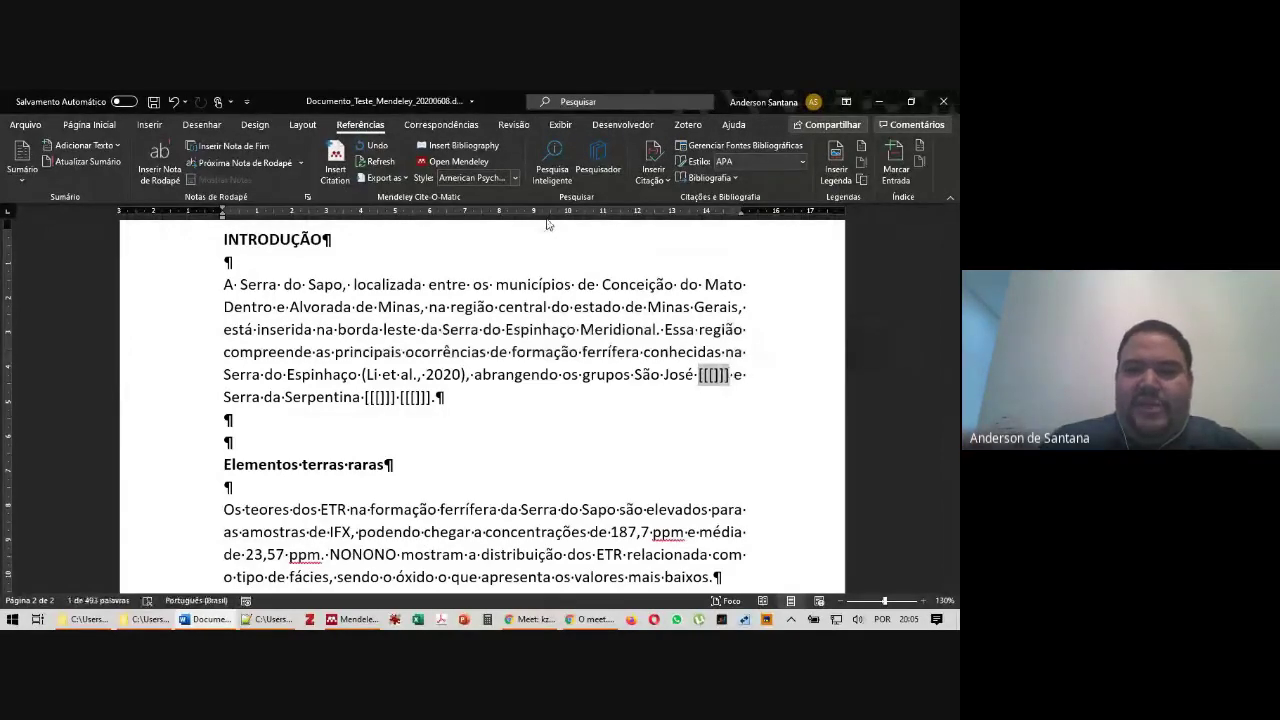
Replace the São José placeholder with the Rackham 2018 citation and delete the Serpentina placeholders
key("Delete")
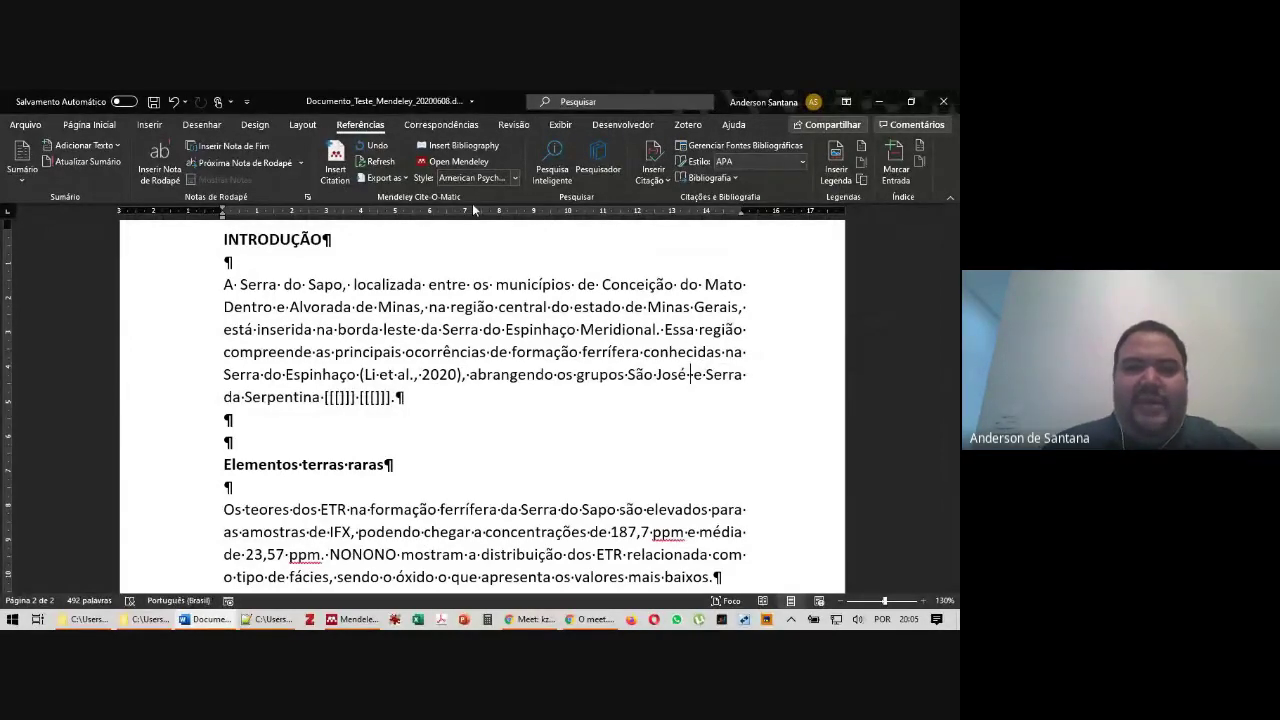
left_click(335, 165)
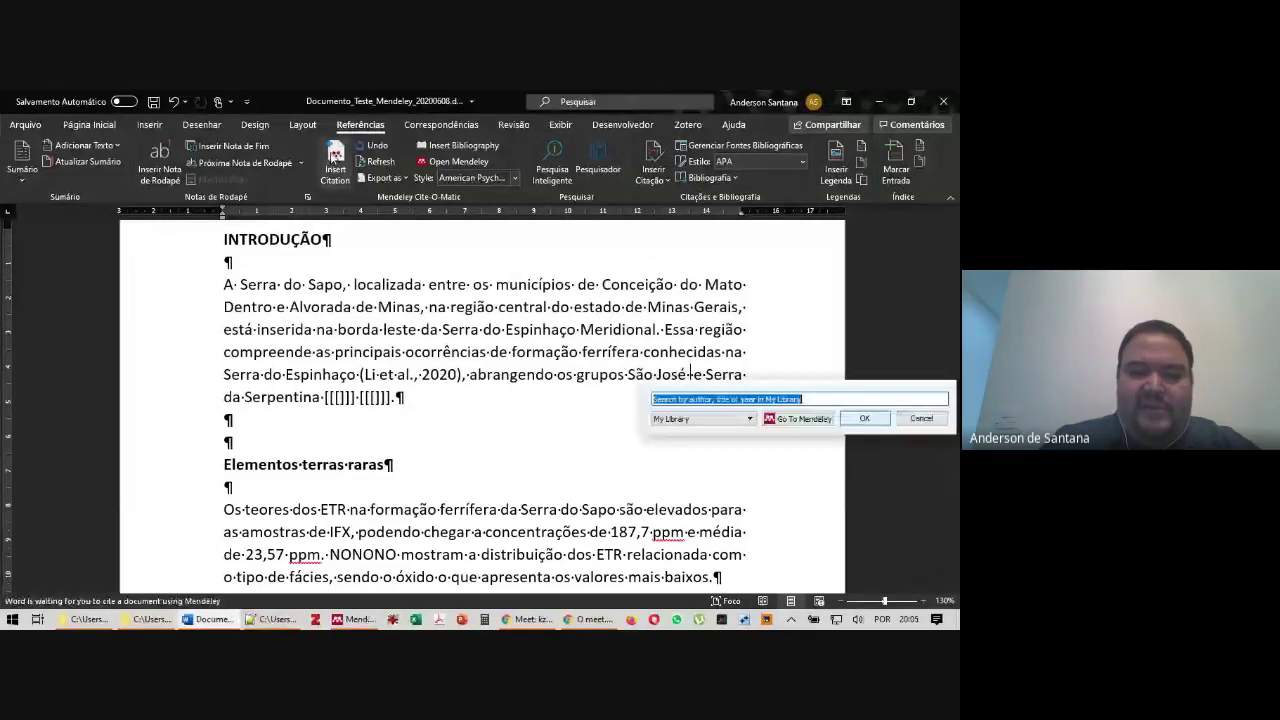
type("es")
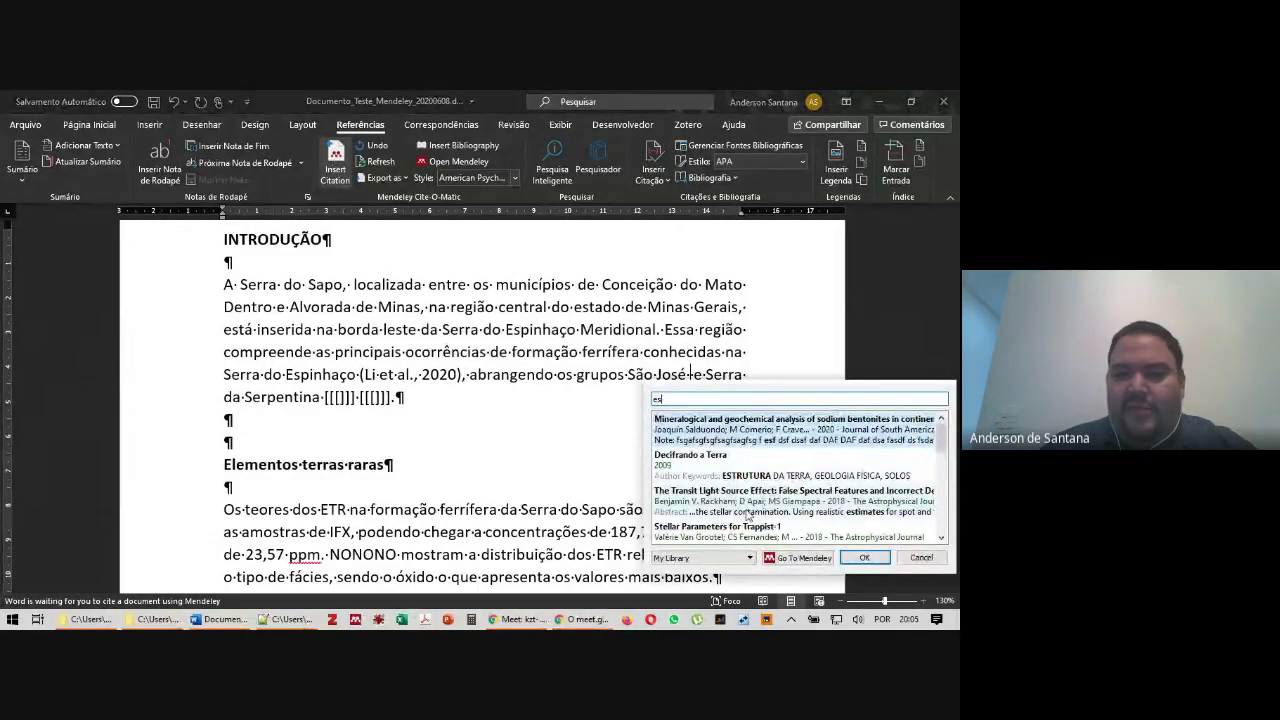
left_click(734, 505)
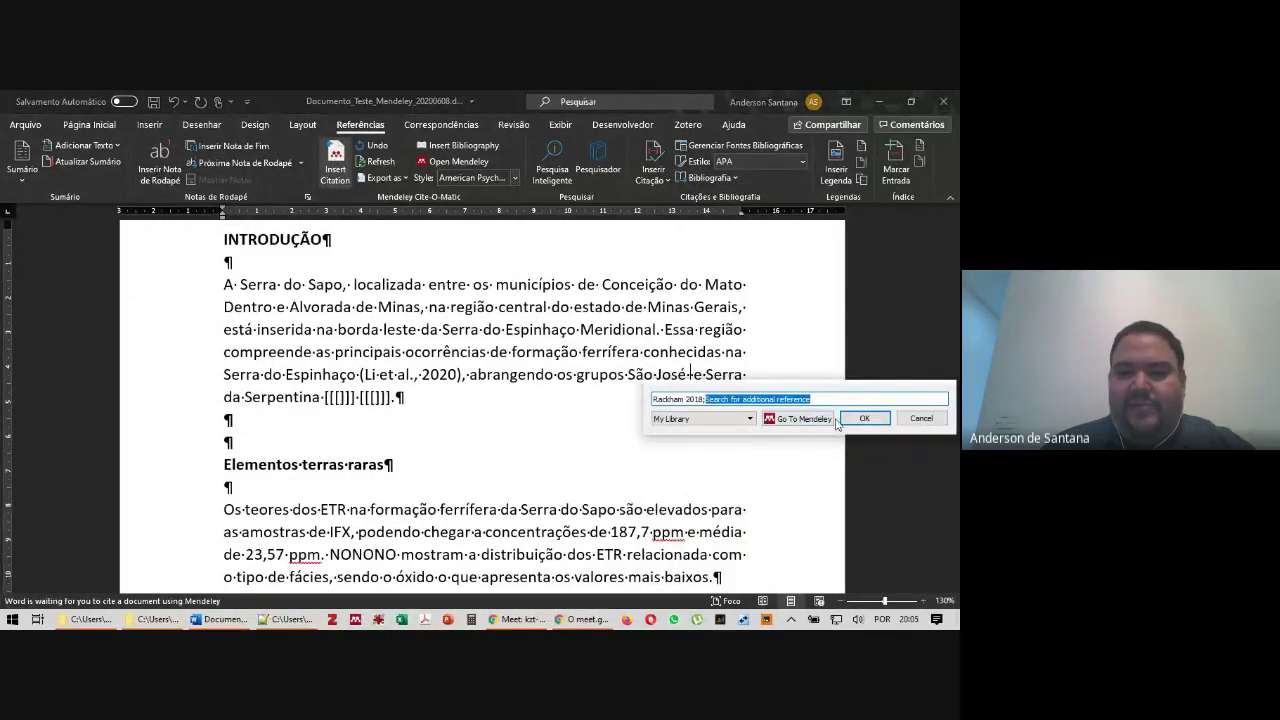
left_click(866, 419)
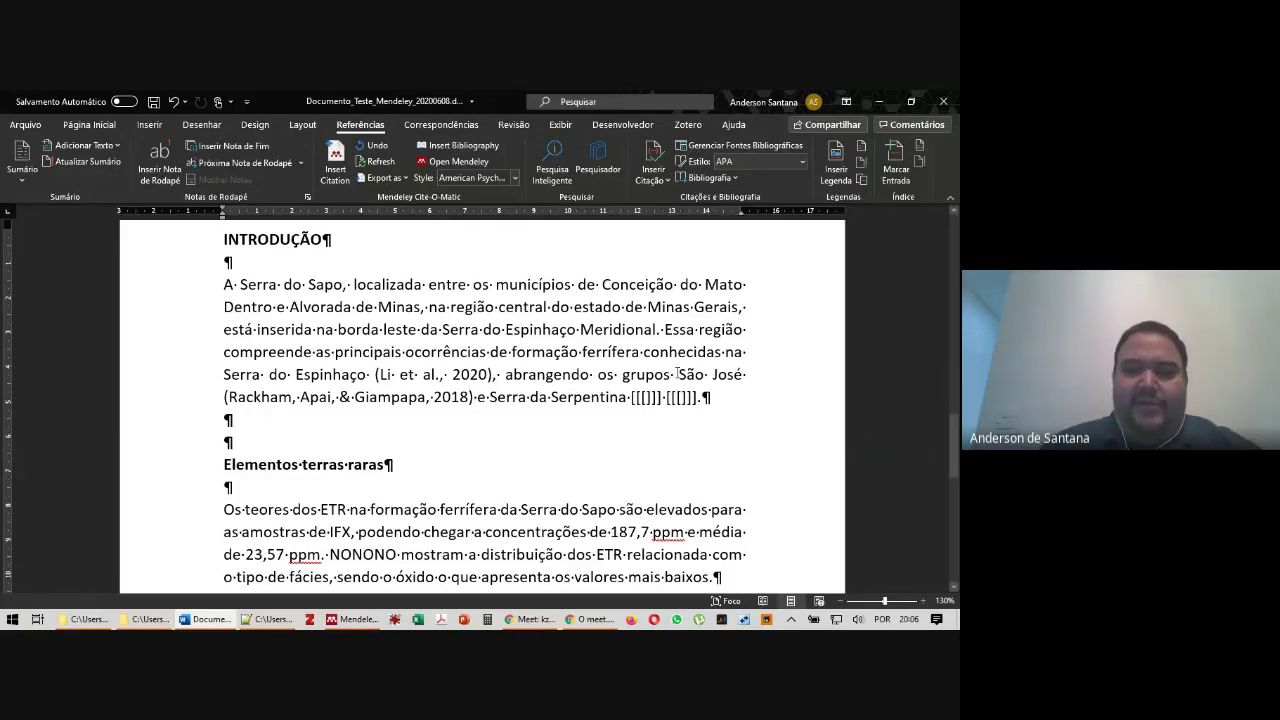
left_click_drag(630, 398, 697, 398)
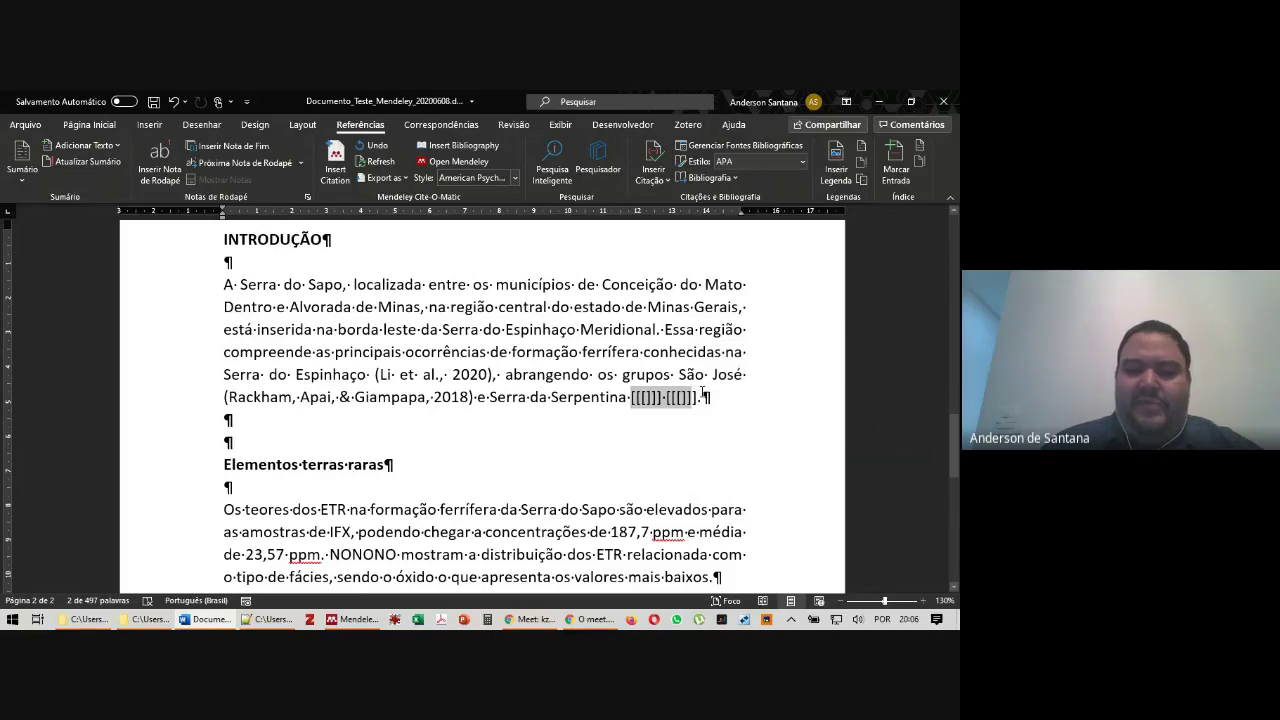
key("Delete")
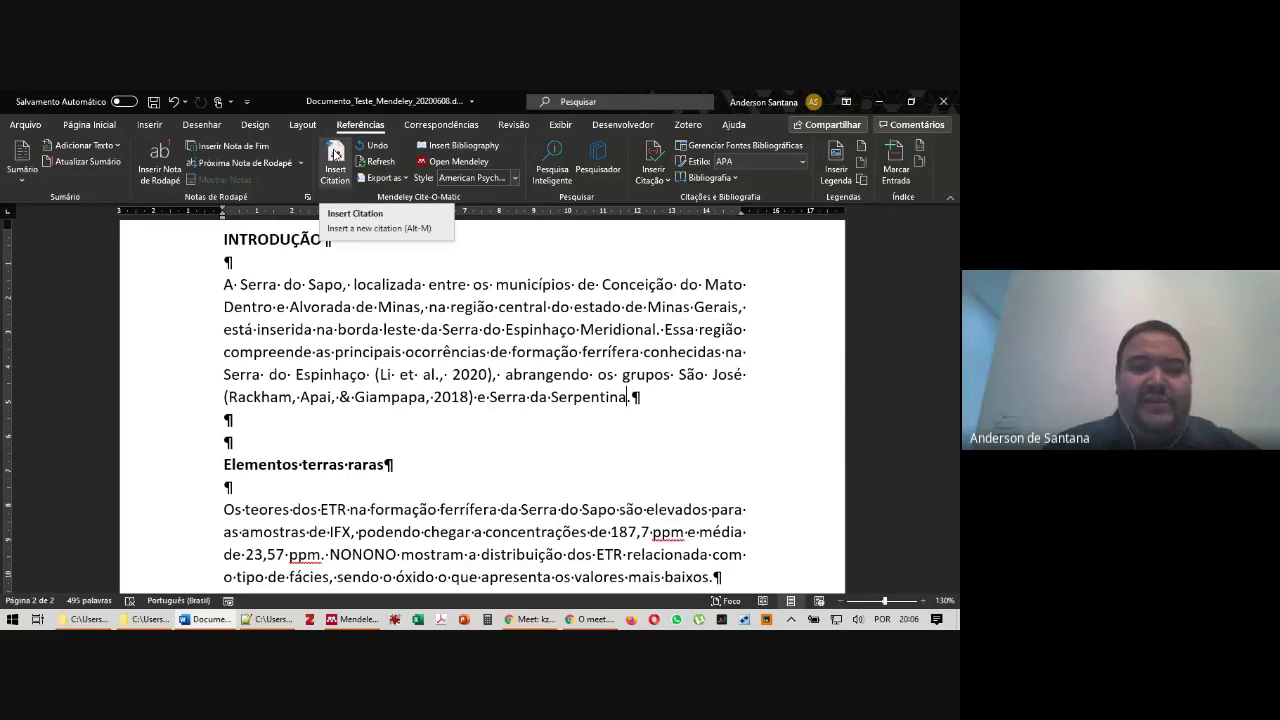
Start a citation after Serpentina, selecting the Casson 2020 and Foden 2020 references
left_click(335, 152)
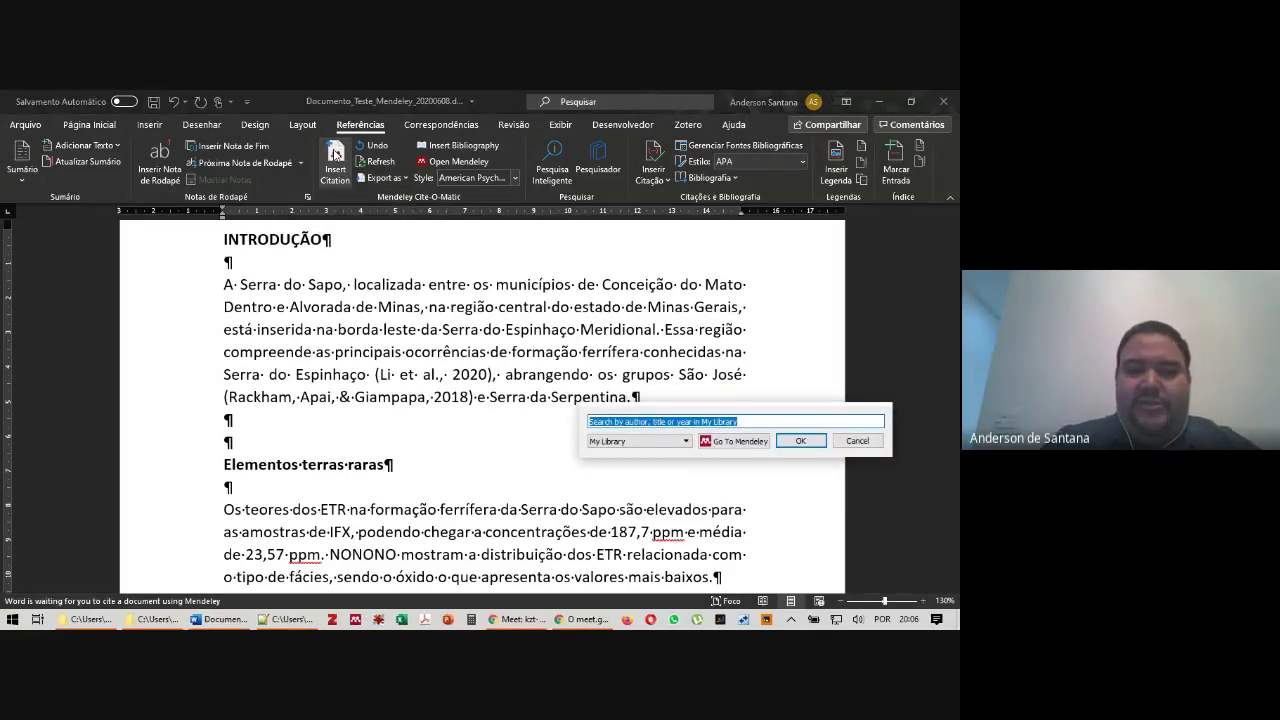
type("k")
key("BackSpace")
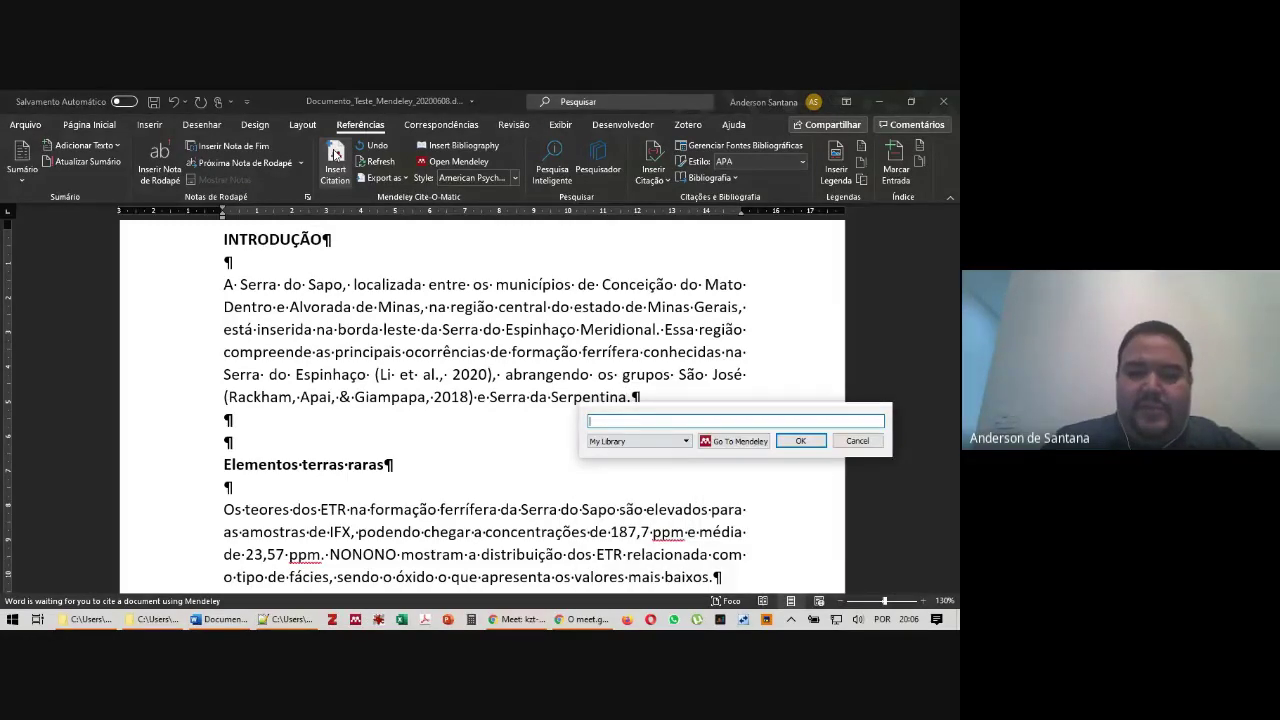
type("a")
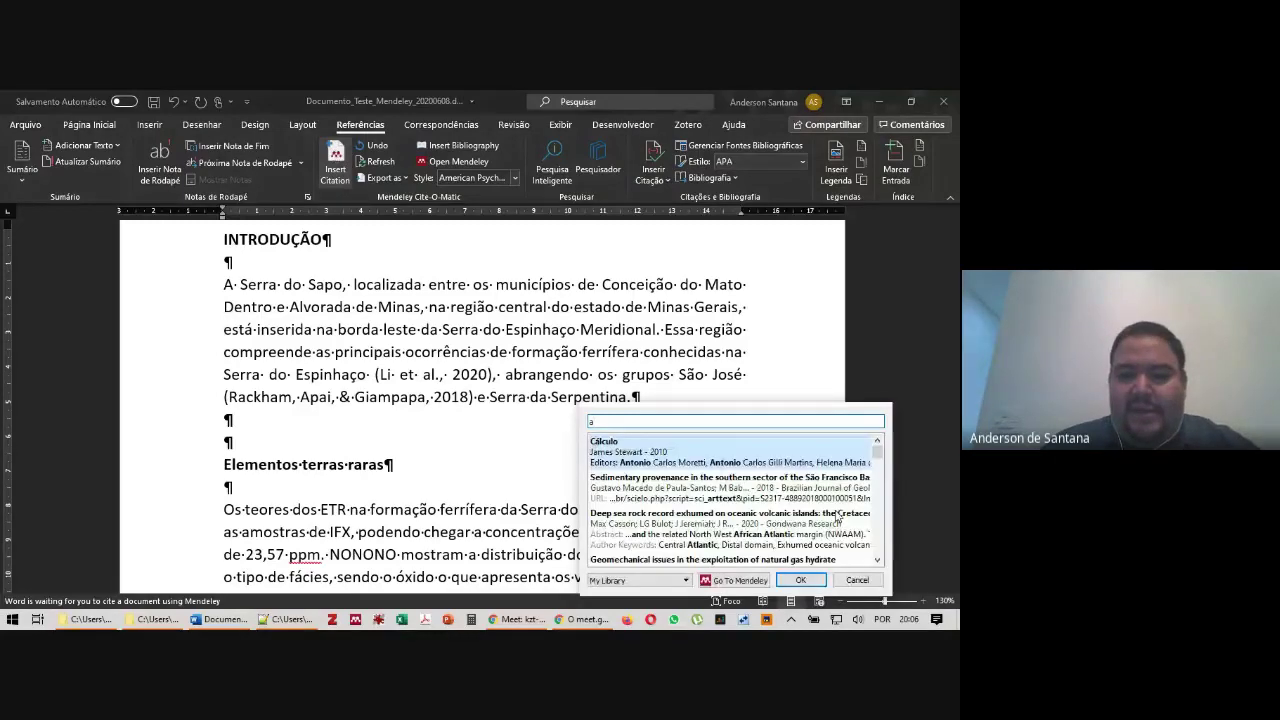
left_click(689, 531)
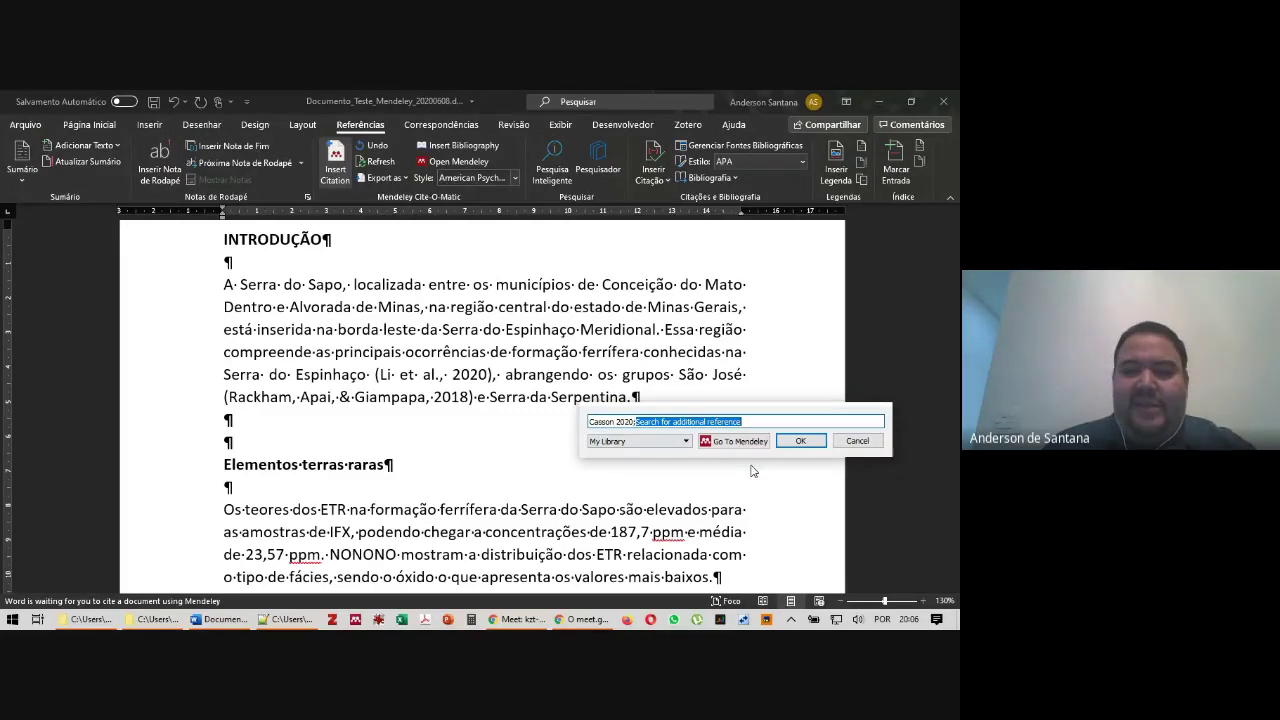
type("a")
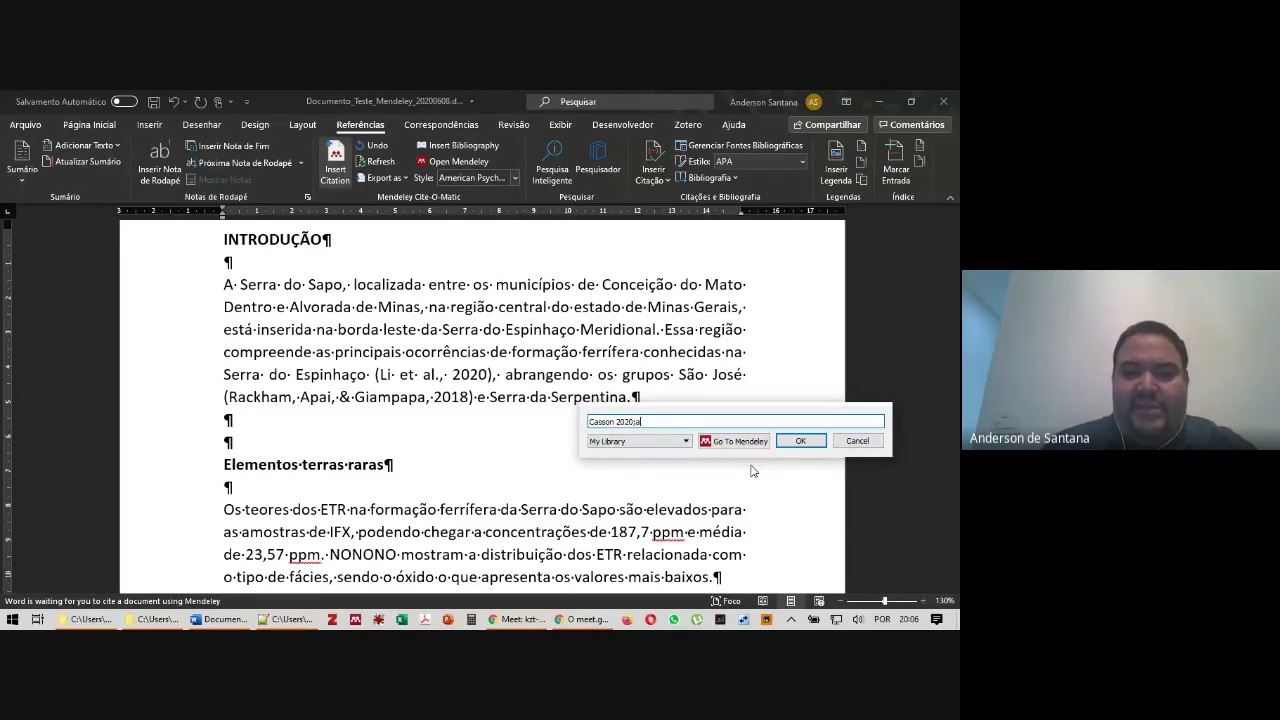
scroll(686, 527, "down", 3)
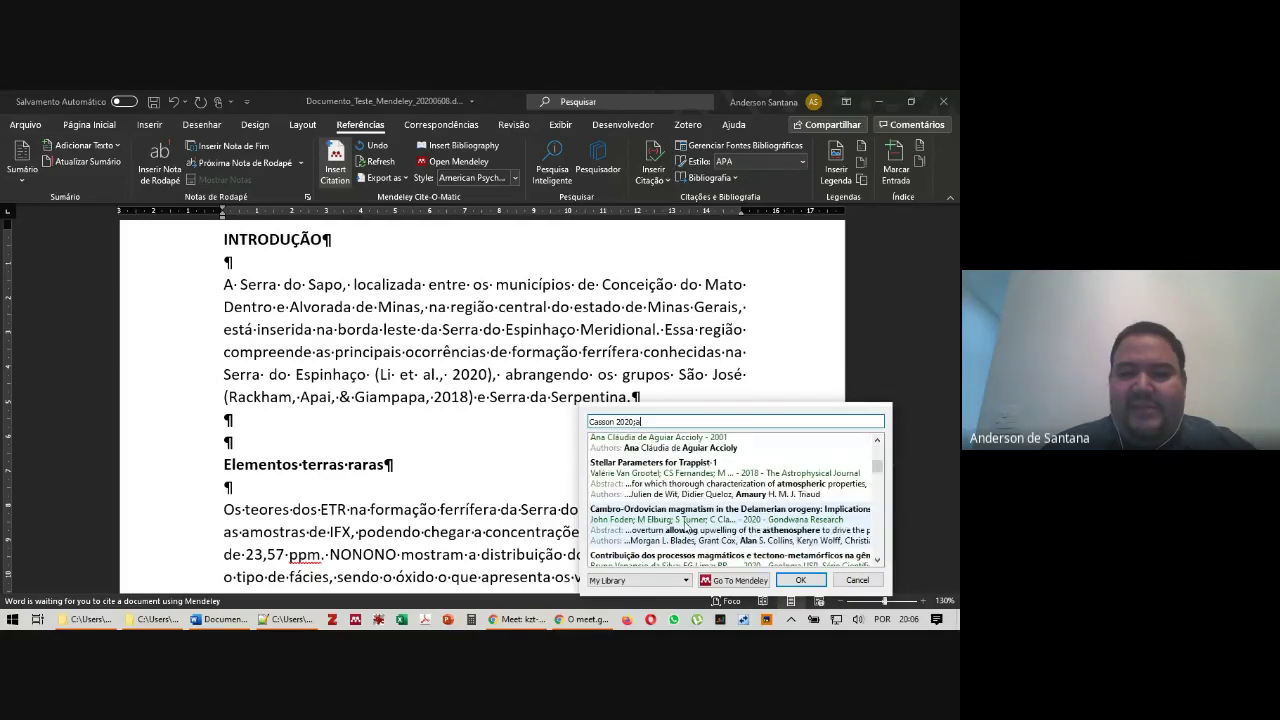
left_click(684, 525)
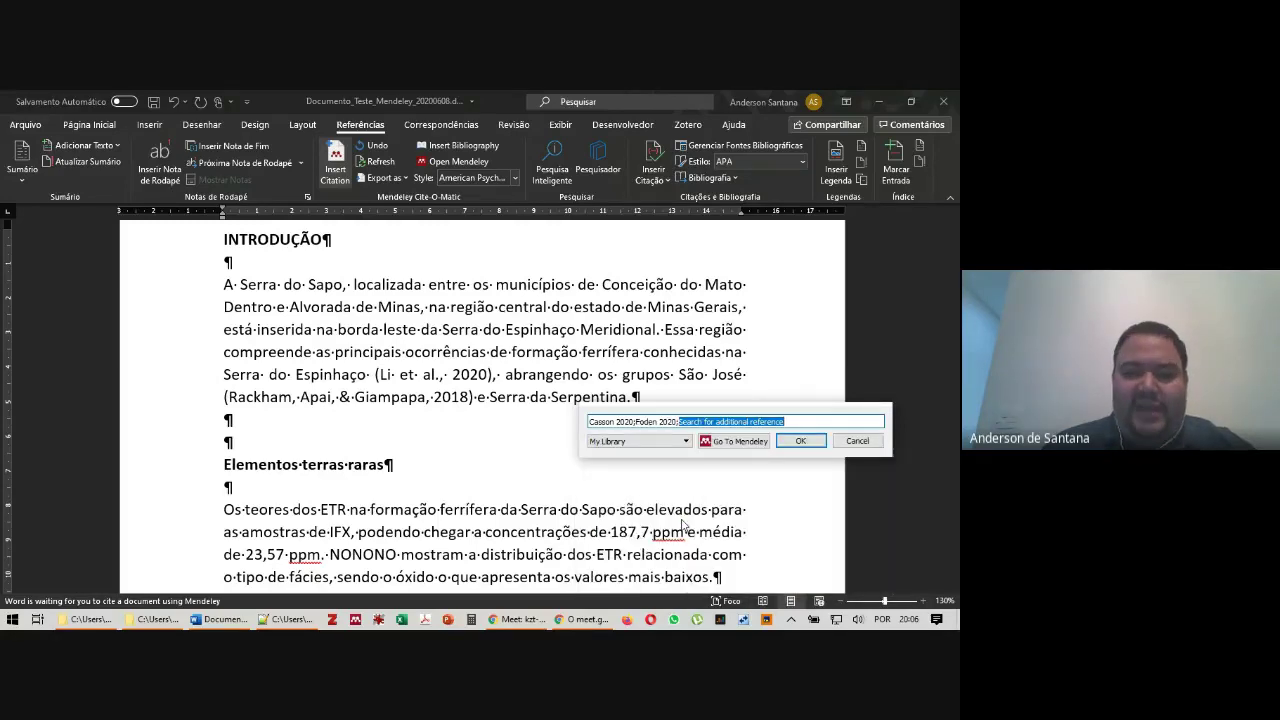
Add the Qian 2020 and Song 2020 references and insert the combined four-source citation
type("a")
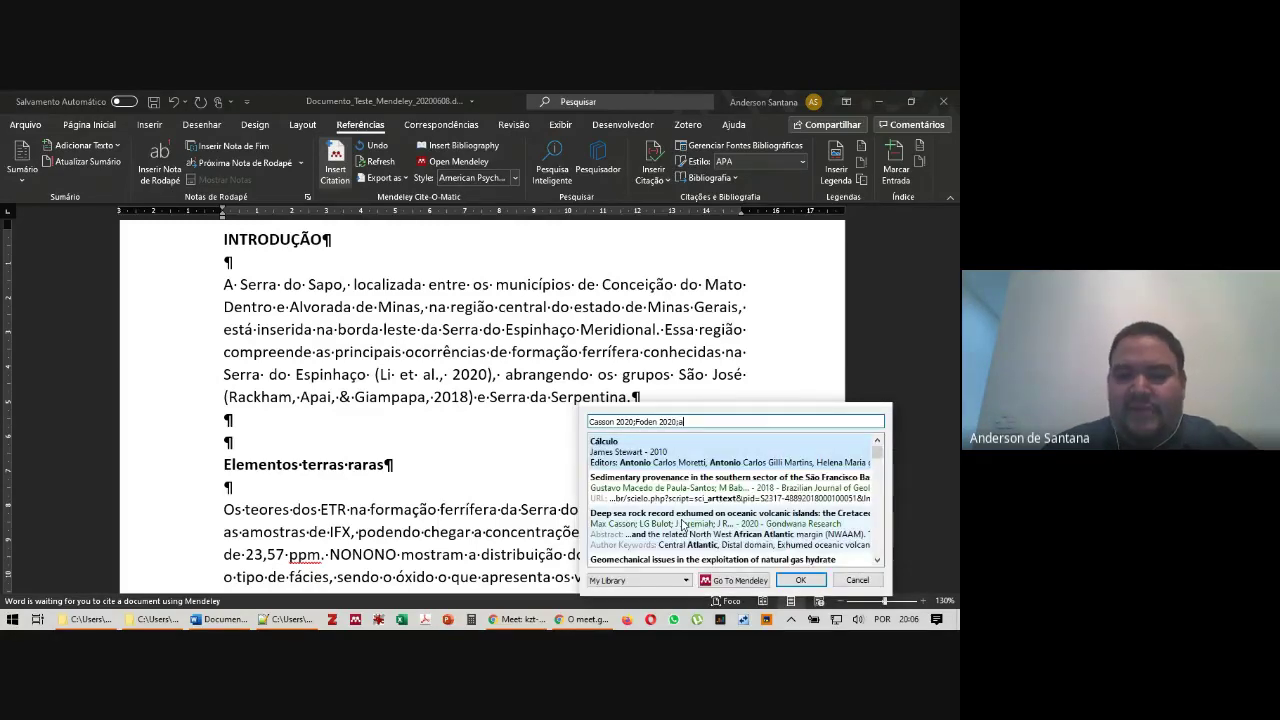
scroll(683, 524, "down", 5)
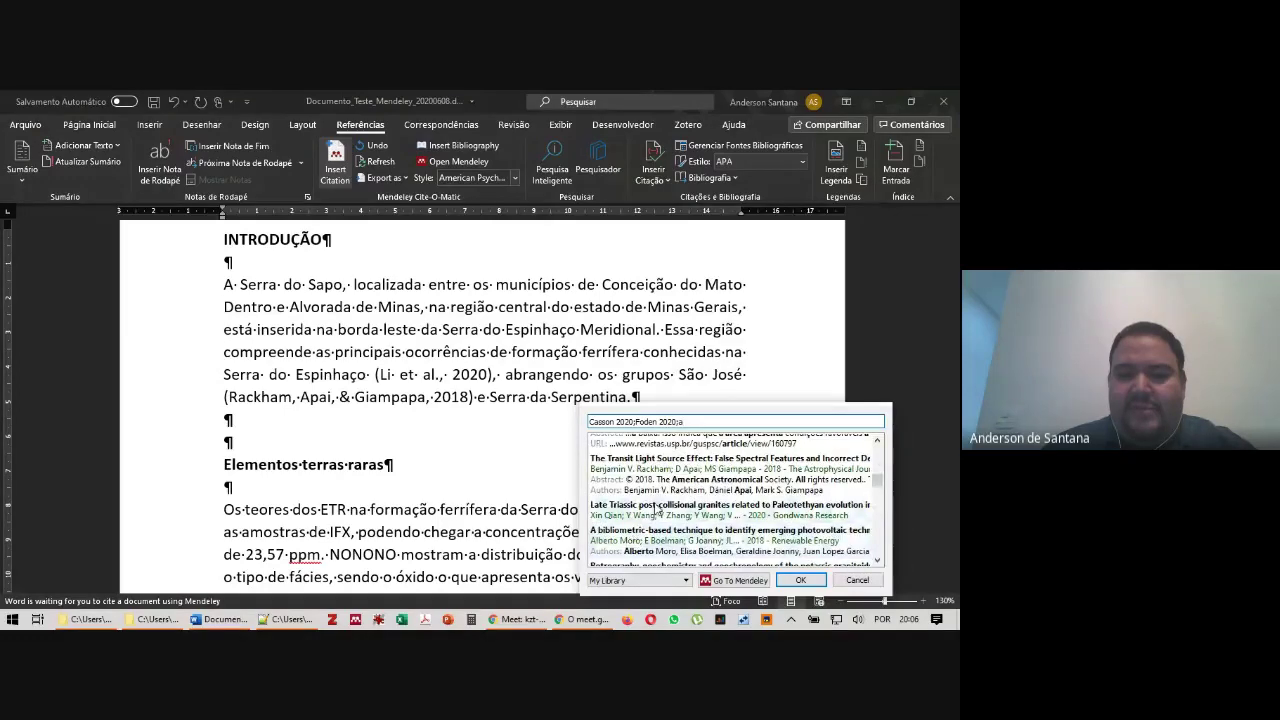
left_click(640, 510)
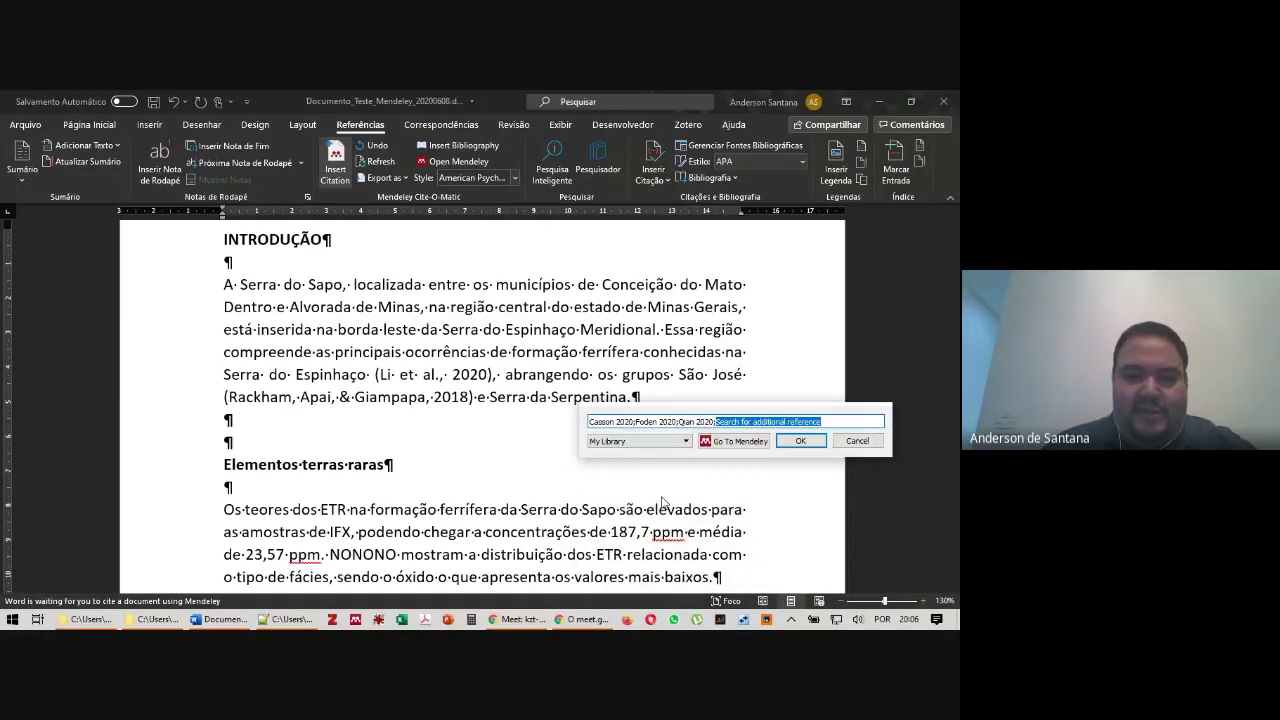
type("a")
scroll(662, 520, "down", 5)
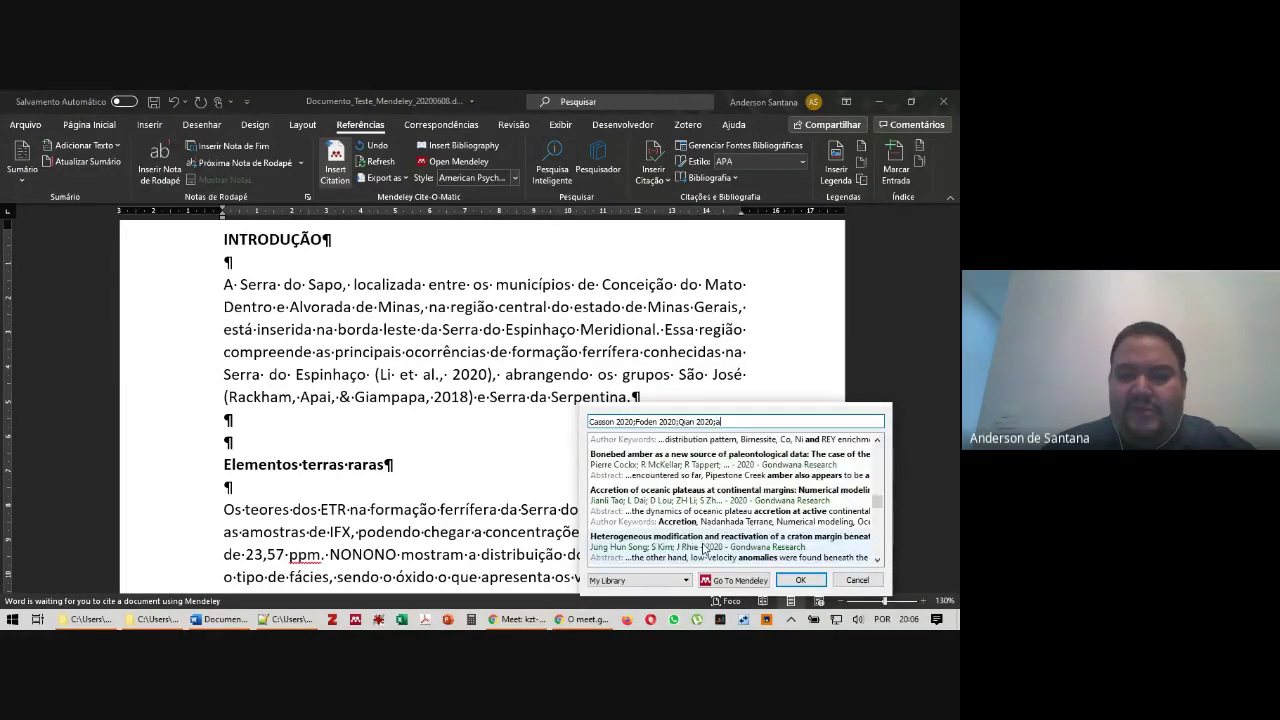
left_click(662, 548)
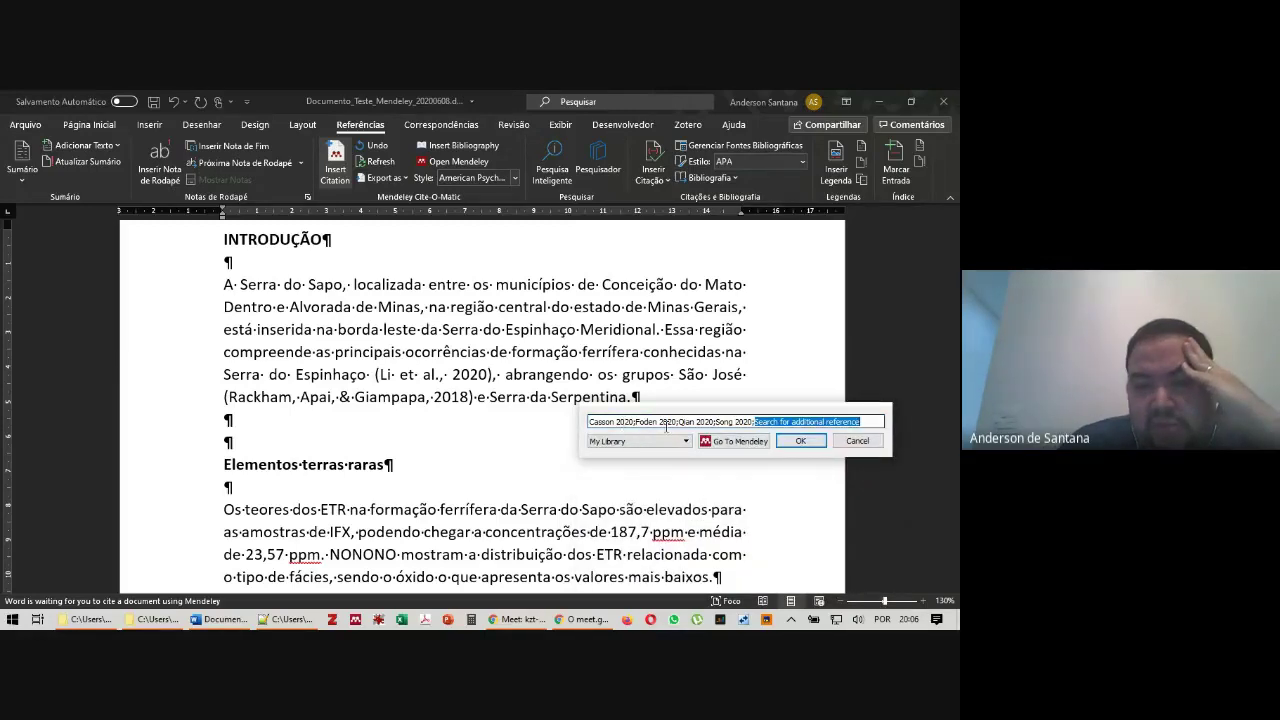
left_click(800, 441)
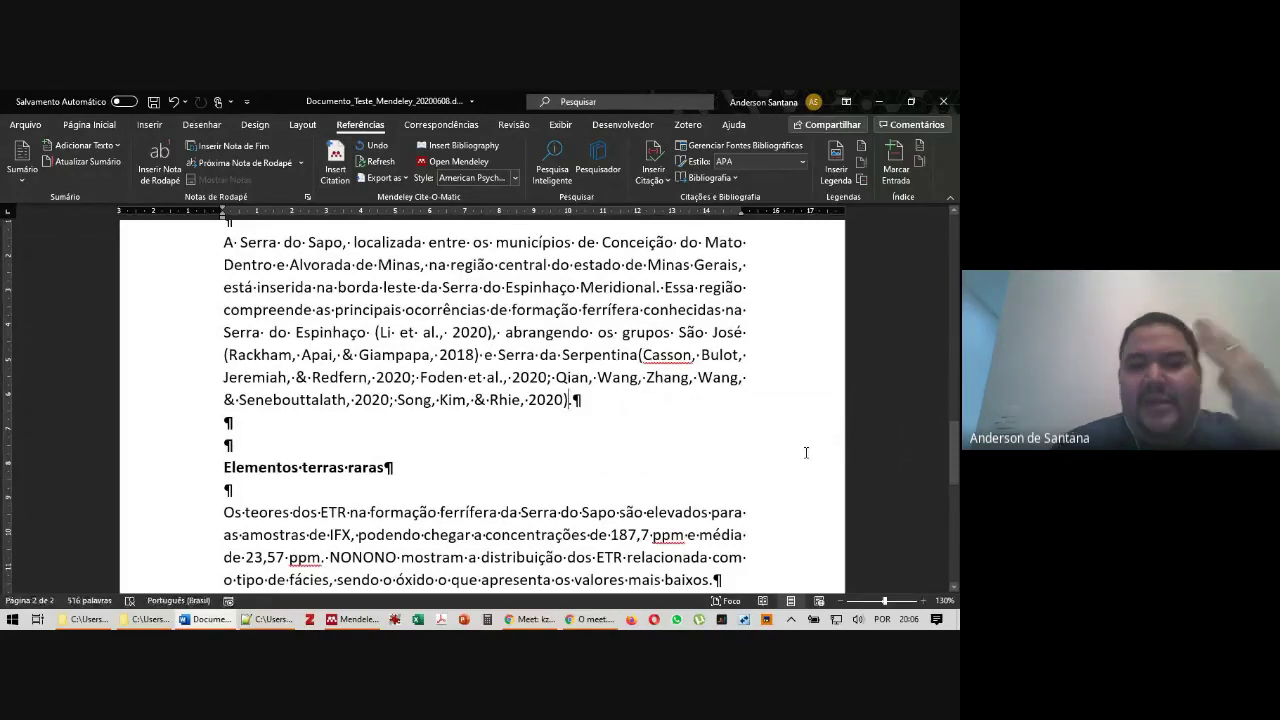
Add a new line reading 'Segundo' above the Os teores paragraph
key("Down")
key("Down")
key("Down")
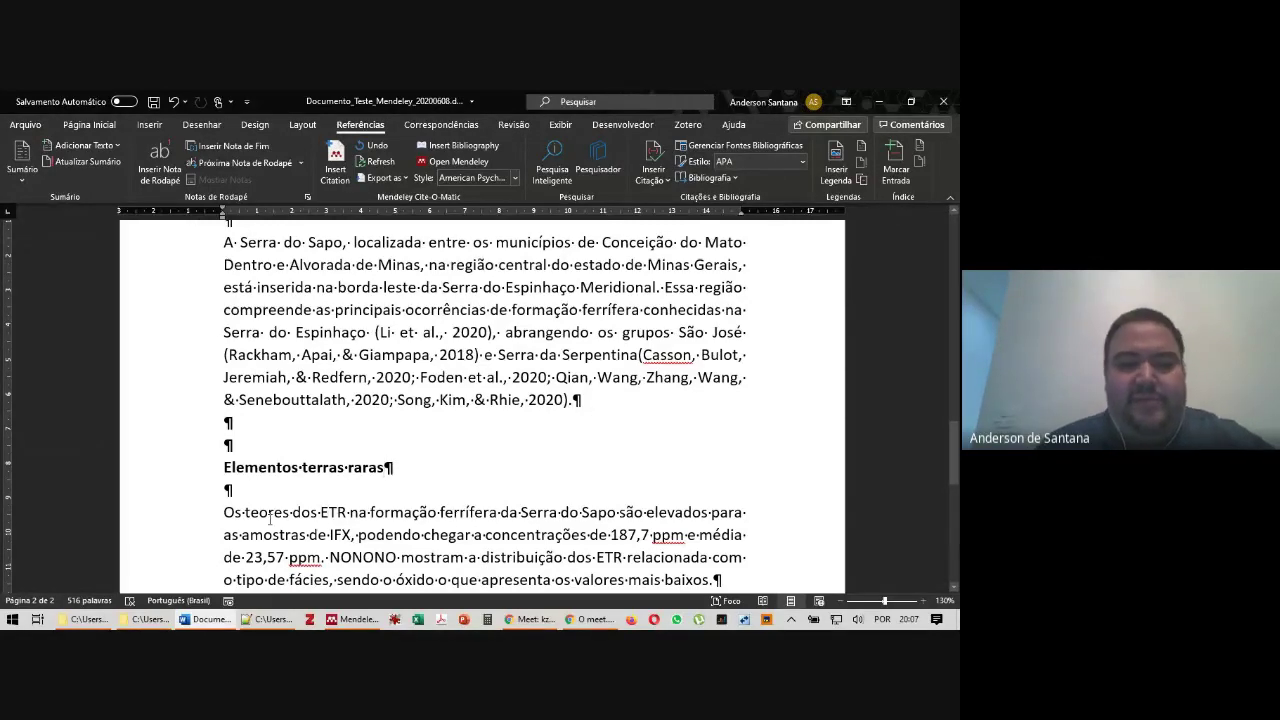
left_click(232, 513)
key("Return")
key("Up")
type("Segun")
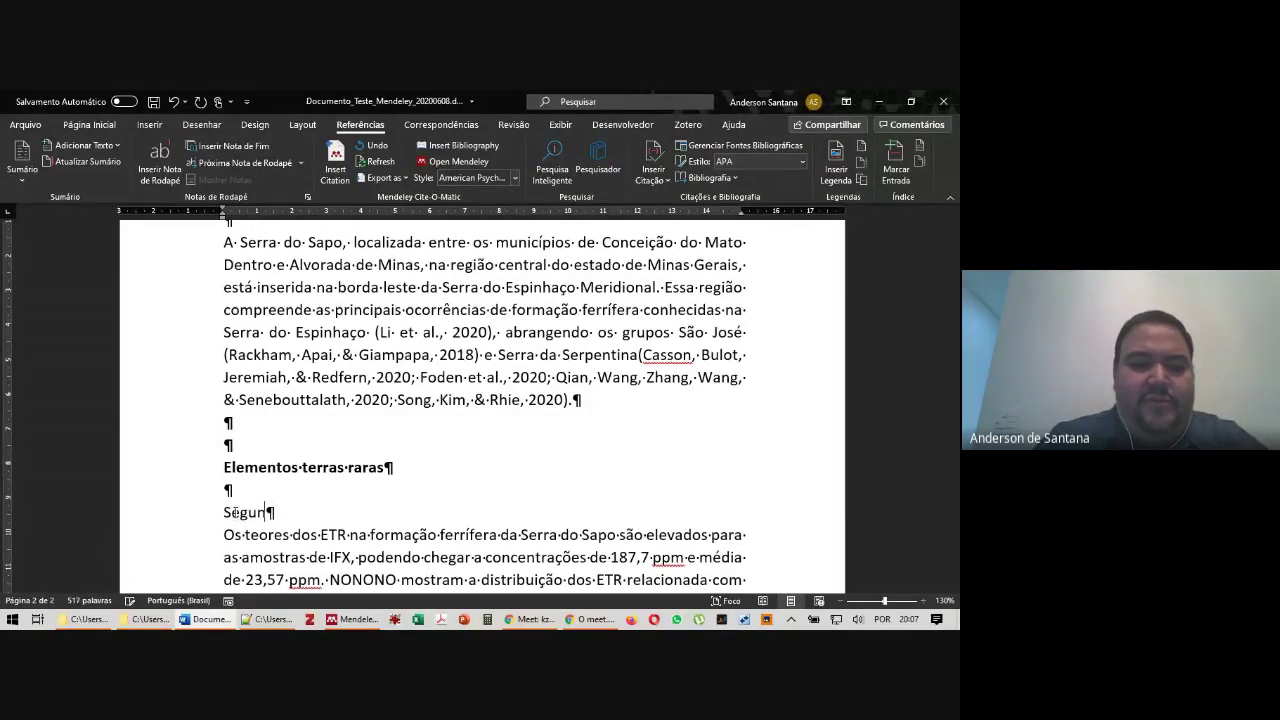
type("do")
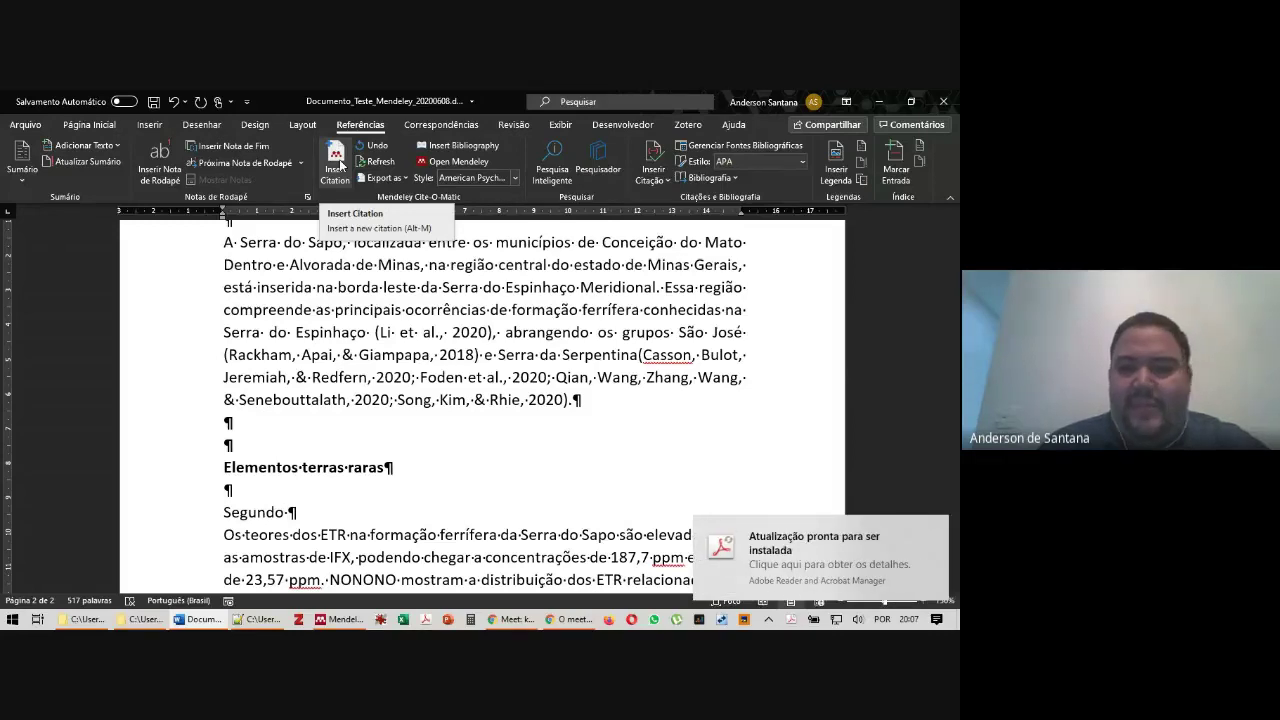
Insert the (Stewart, 2010) citation after 'Segundo' and reopen it for editing
left_click(340, 164)
left_click(937, 528)
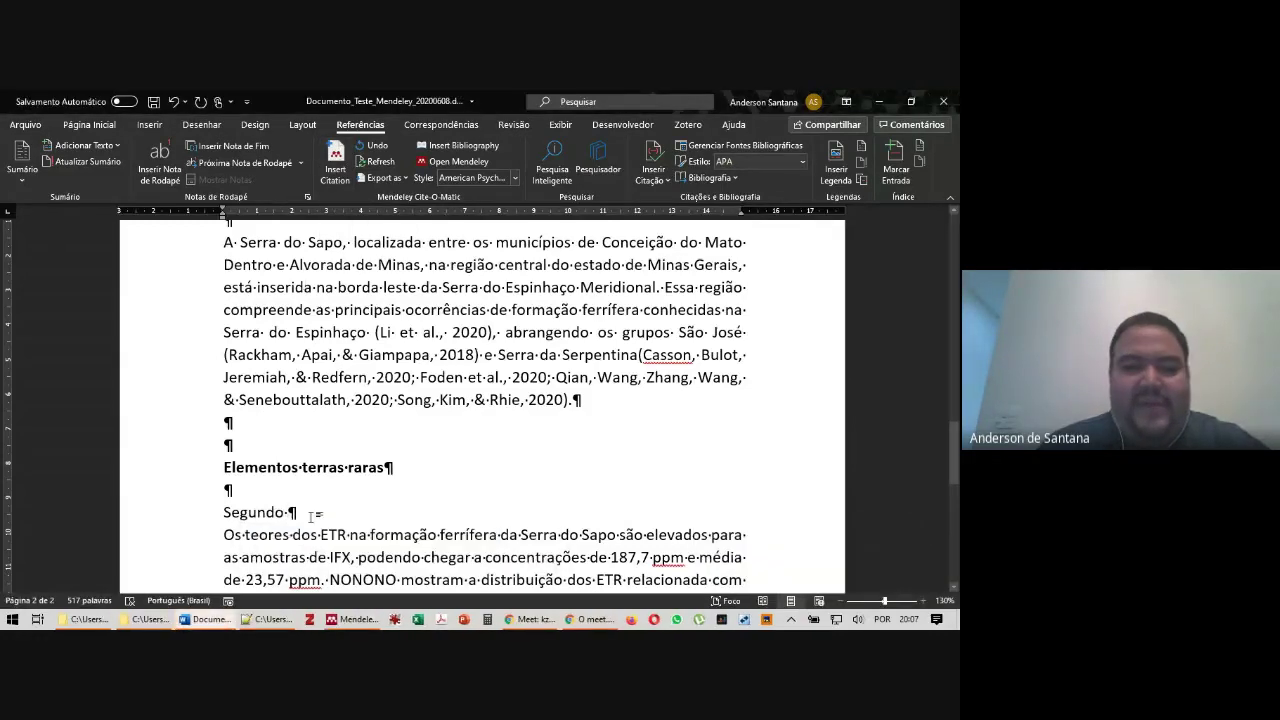
left_click(340, 157)
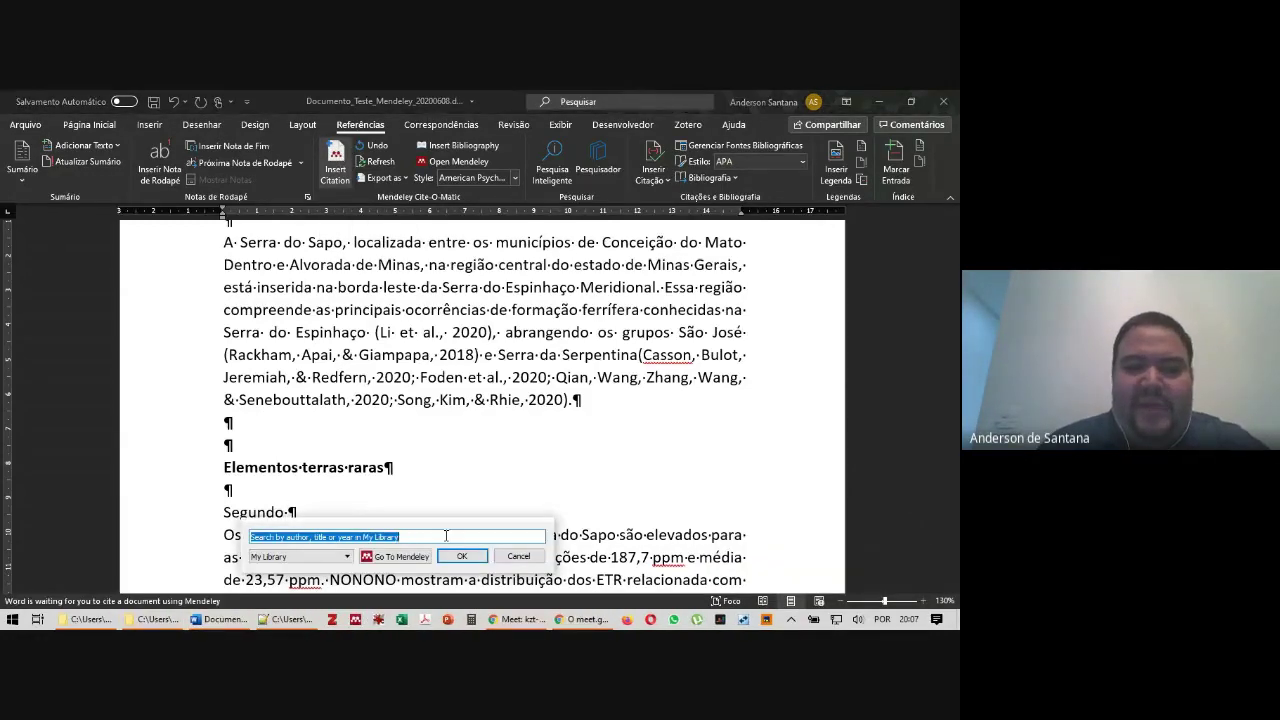
left_click_drag(487, 486, 572, 288)
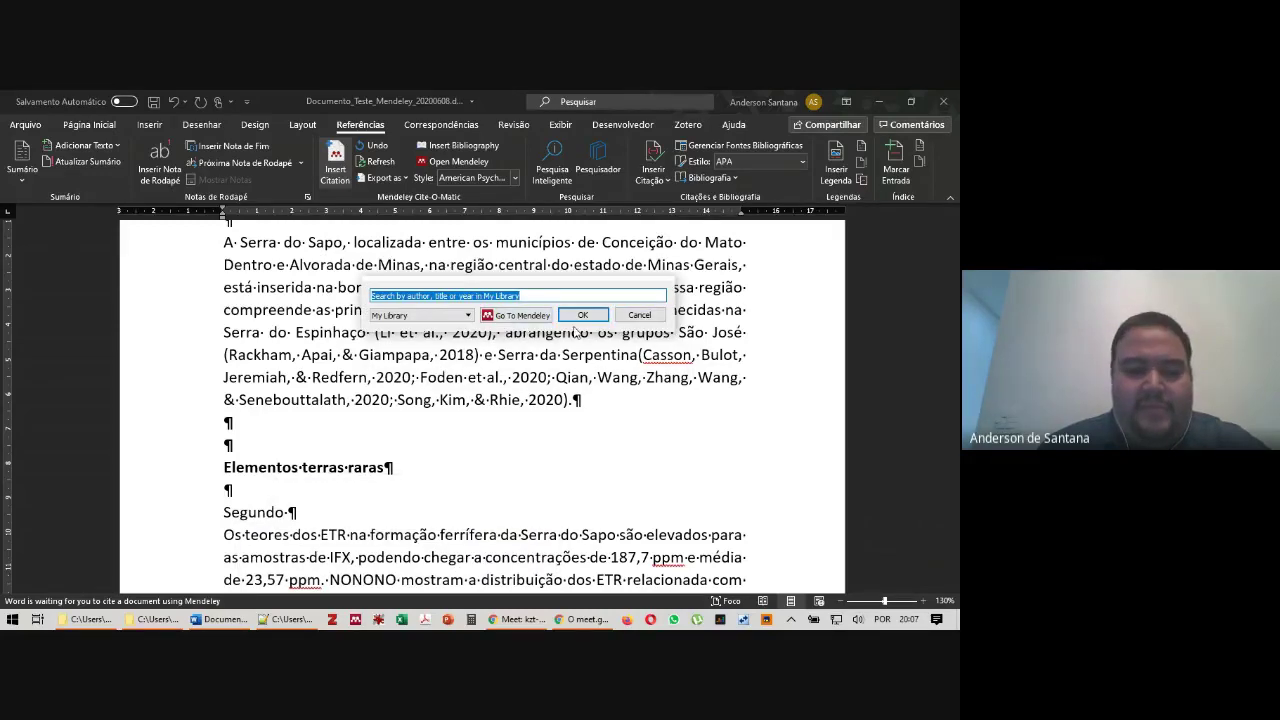
type("a")
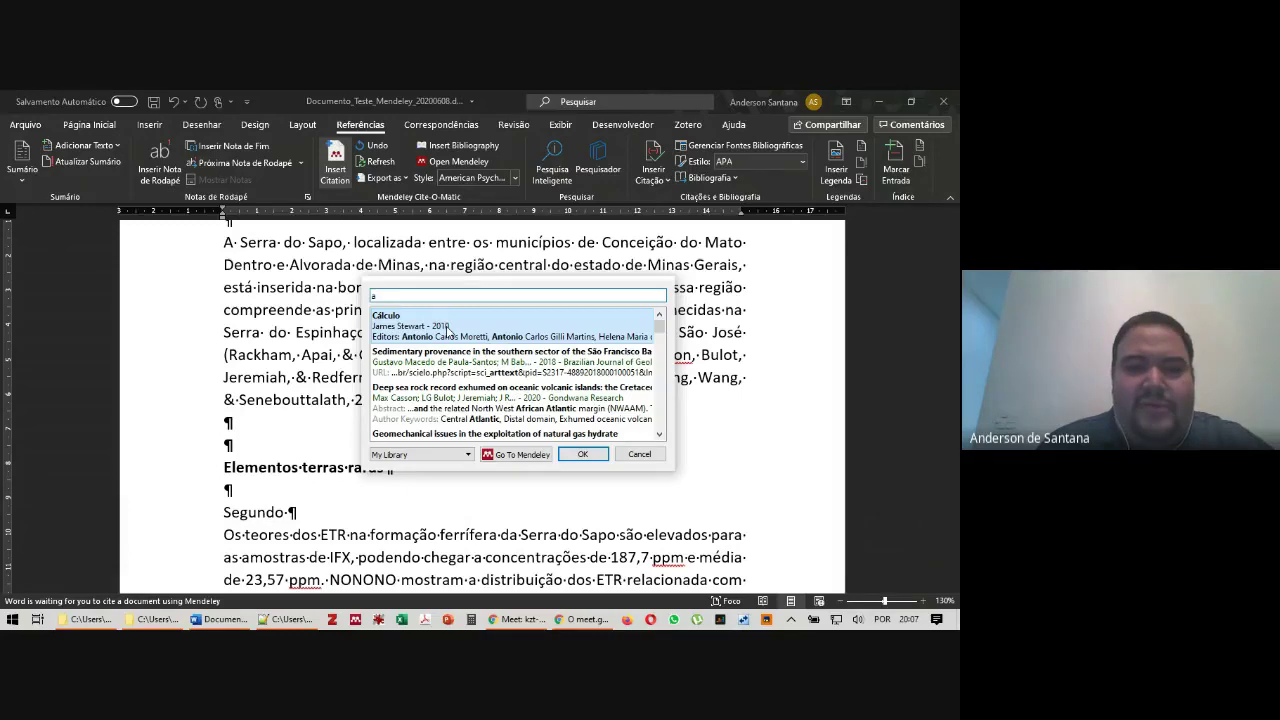
left_click(447, 330)
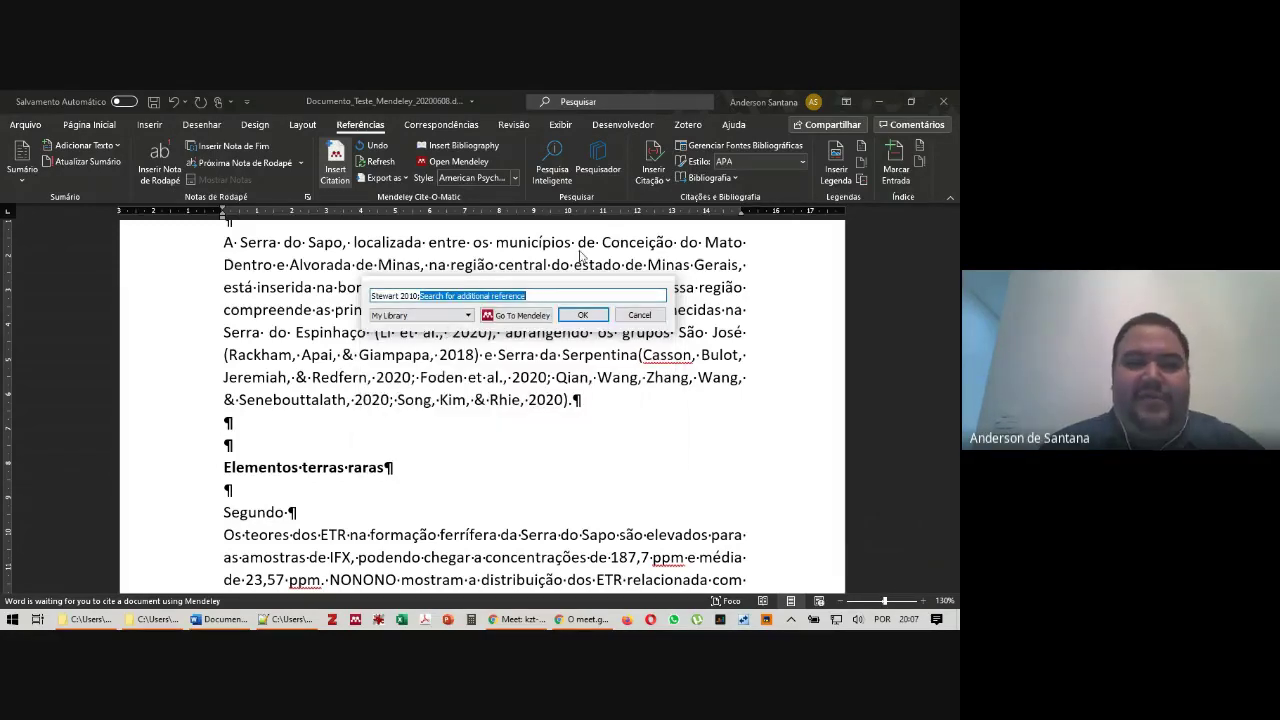
left_click(586, 316)
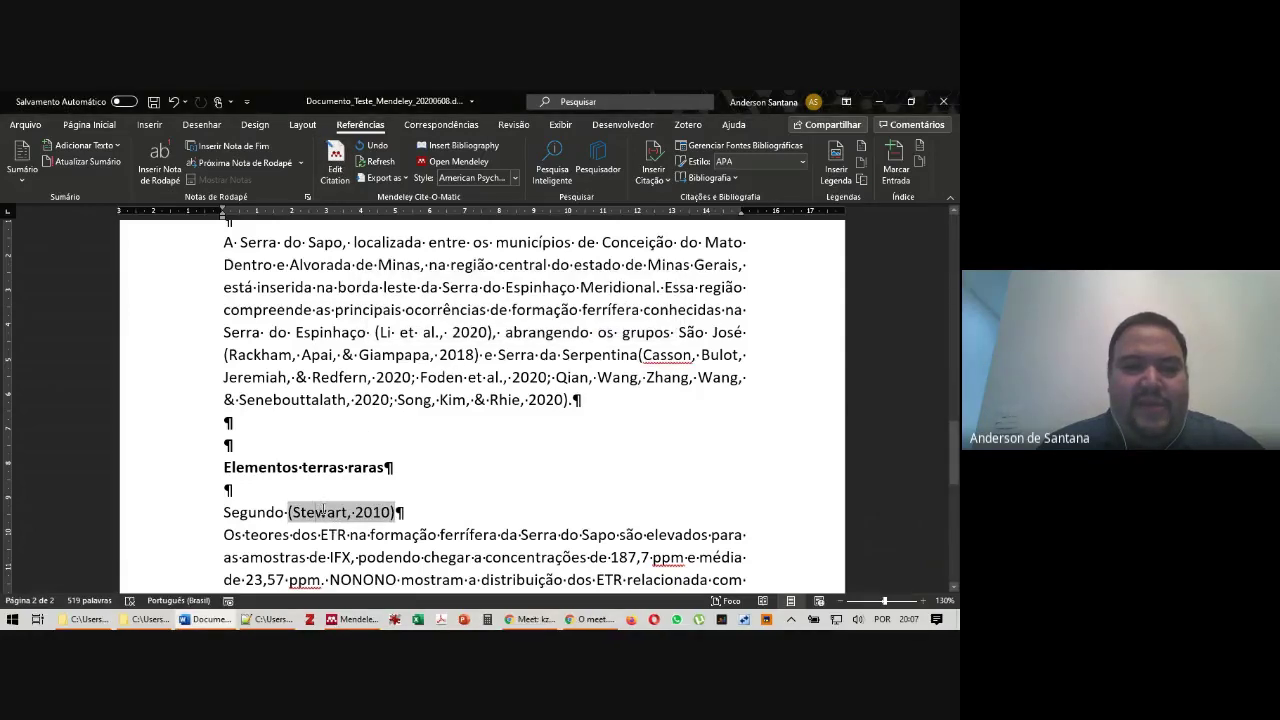
left_click(335, 165)
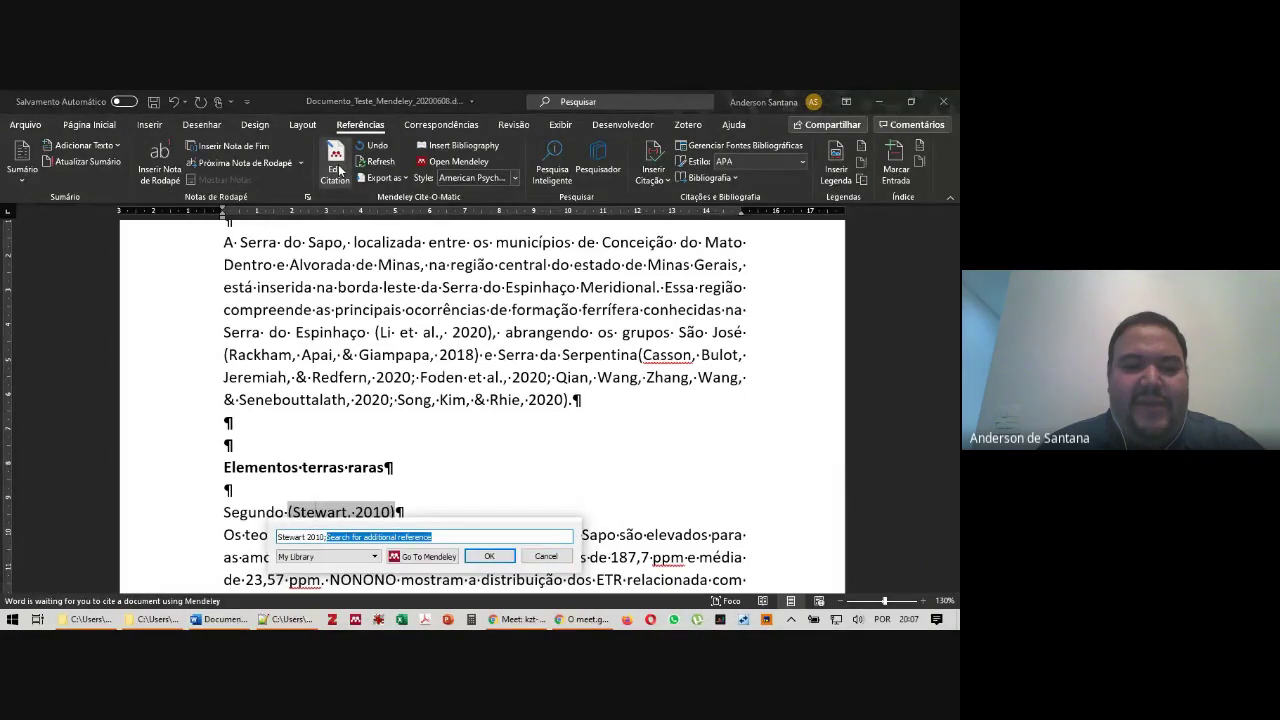
Edit the (Stewart, 2010) citation to reveal its Page, Prefix and Suffix fields, keeping Stewart 2010
left_click_drag(452, 561, 440, 302)
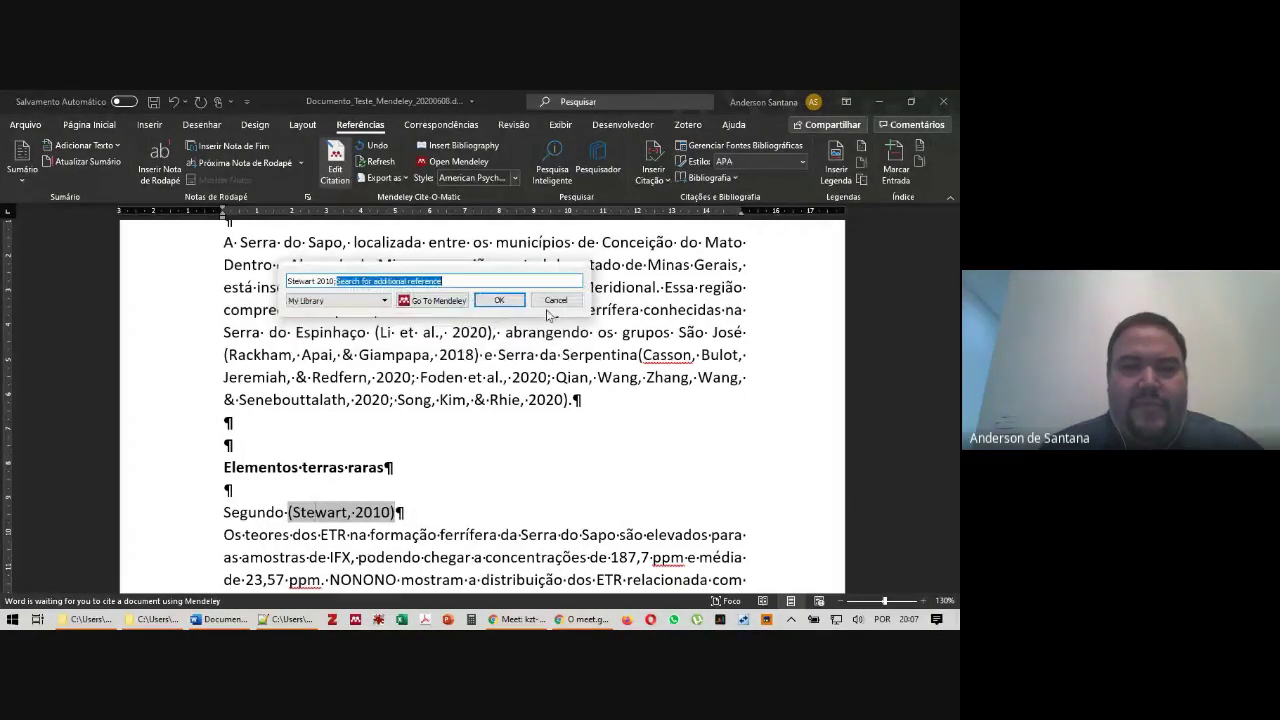
left_click(460, 277)
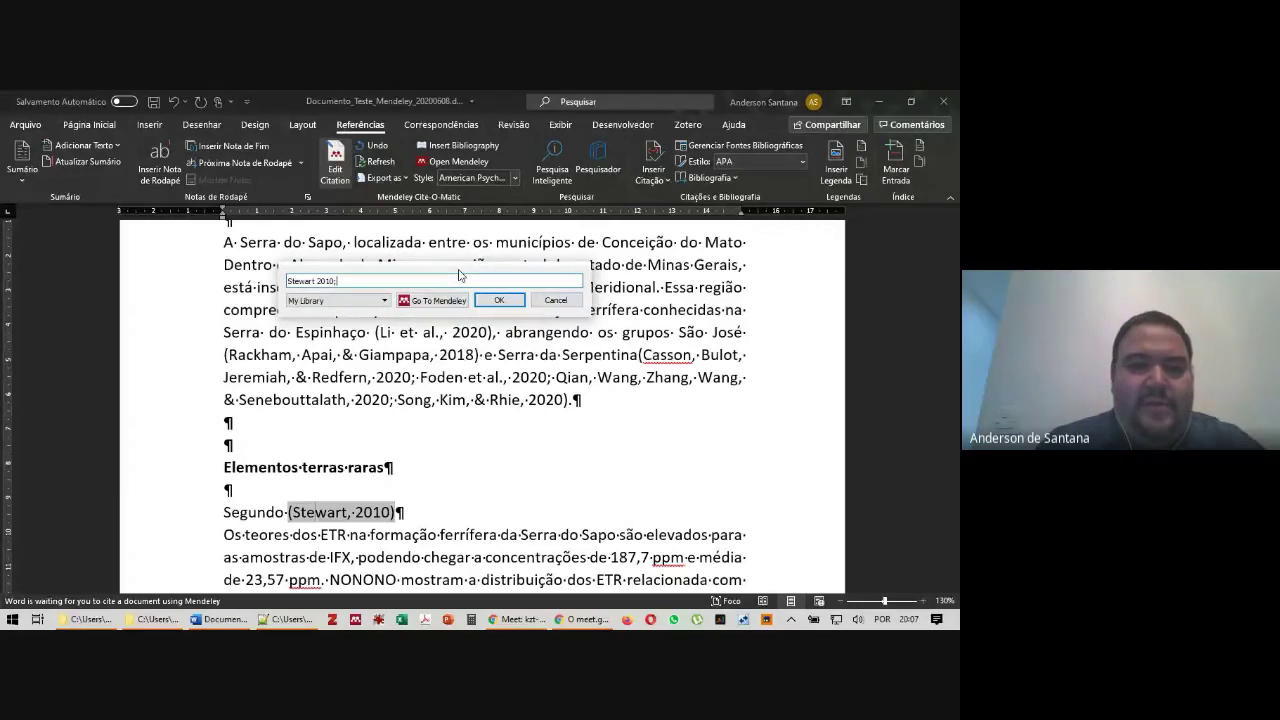
key("BackSpace")
key("Return")
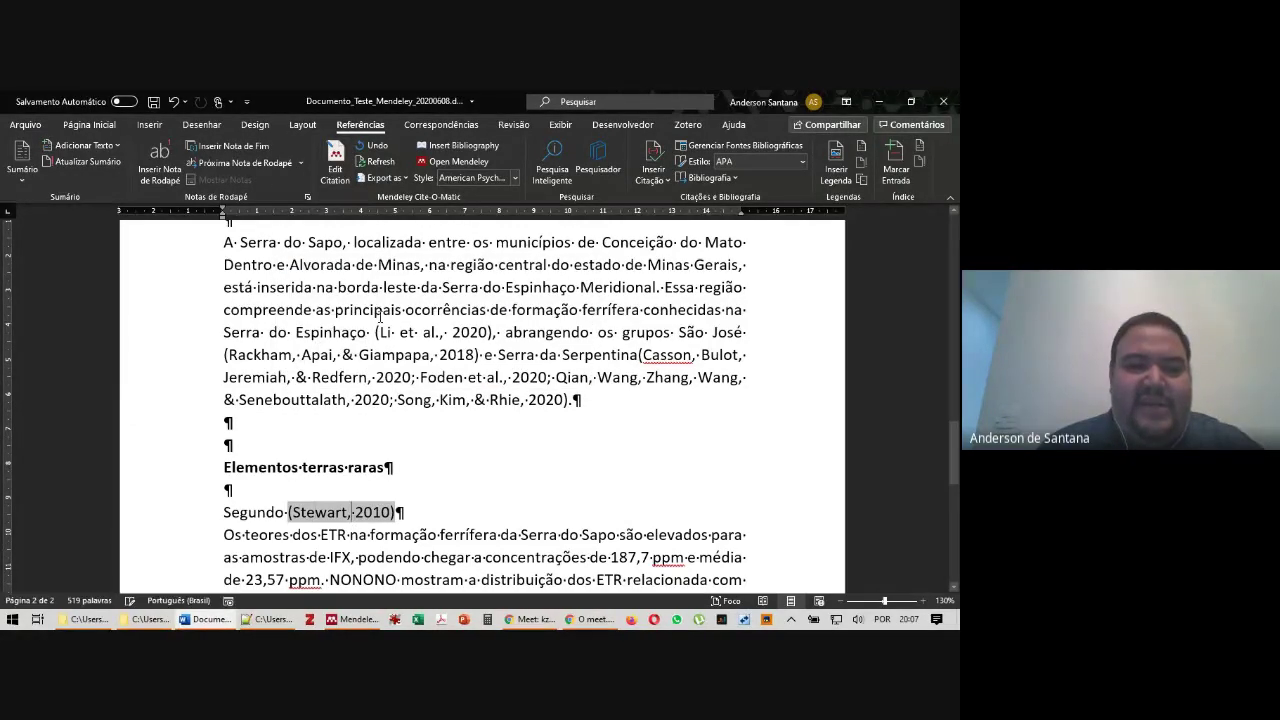
left_click(335, 162)
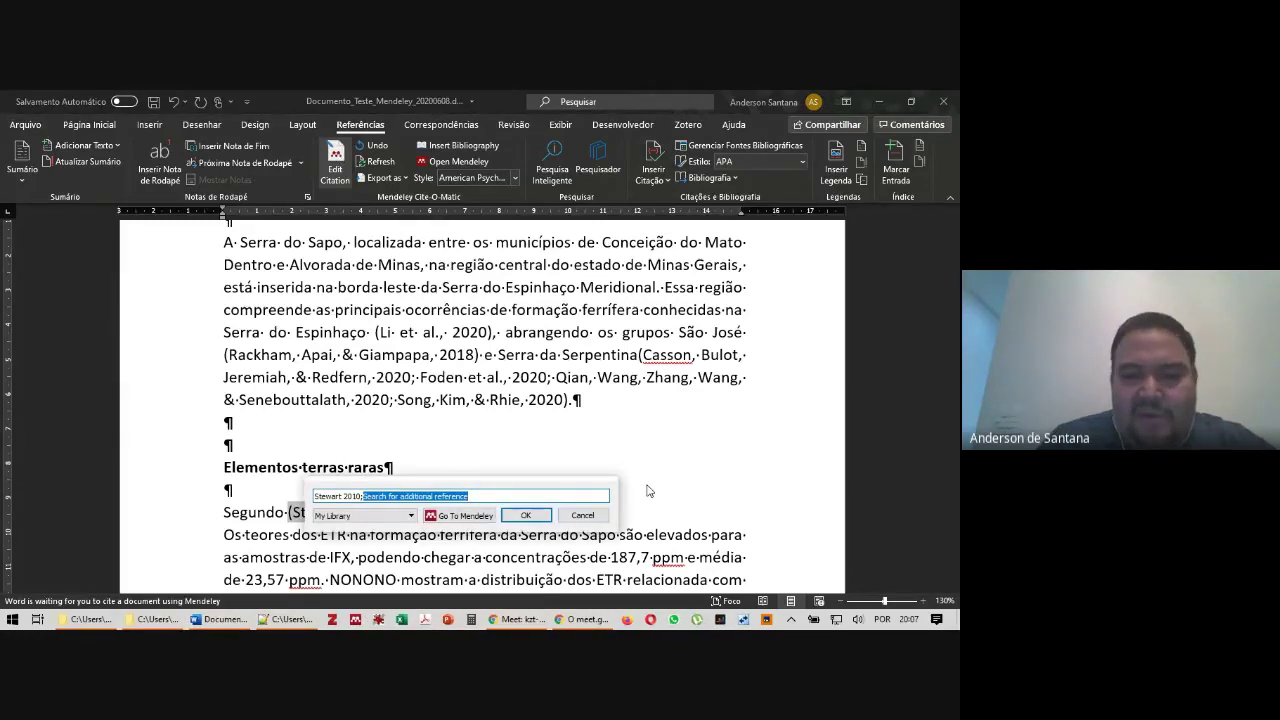
key("BackSpace")
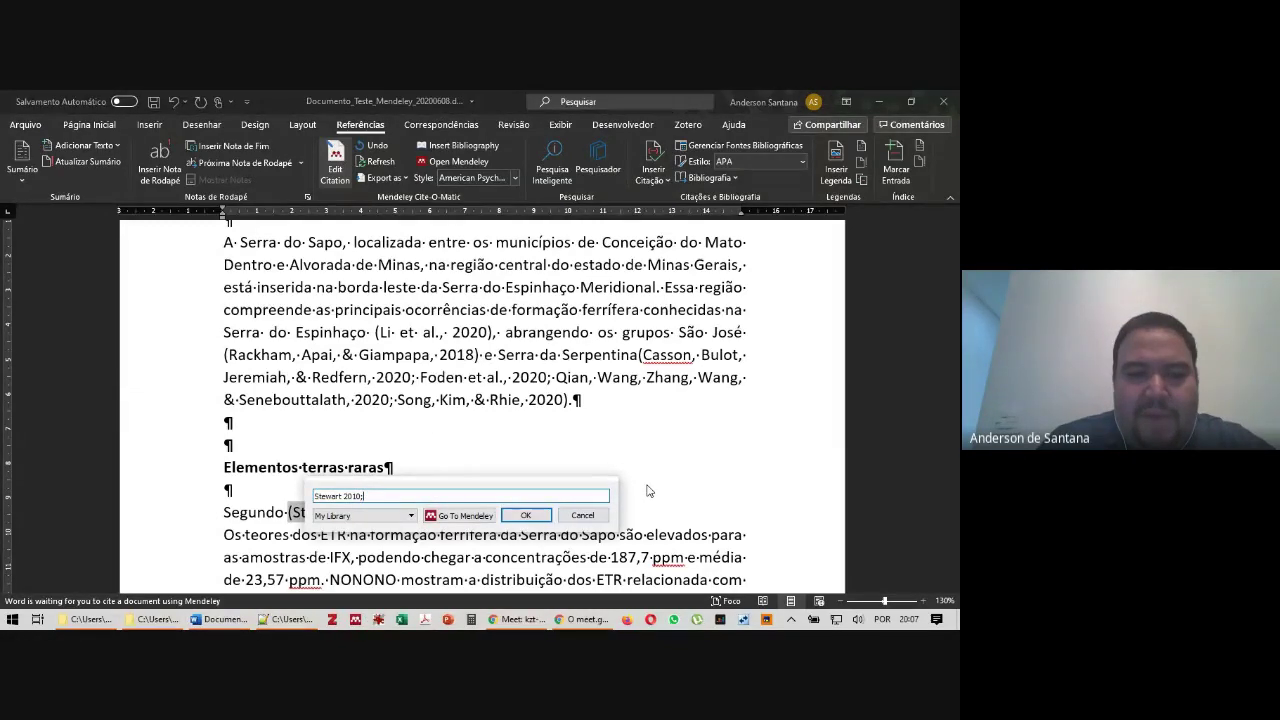
key("BackSpace")
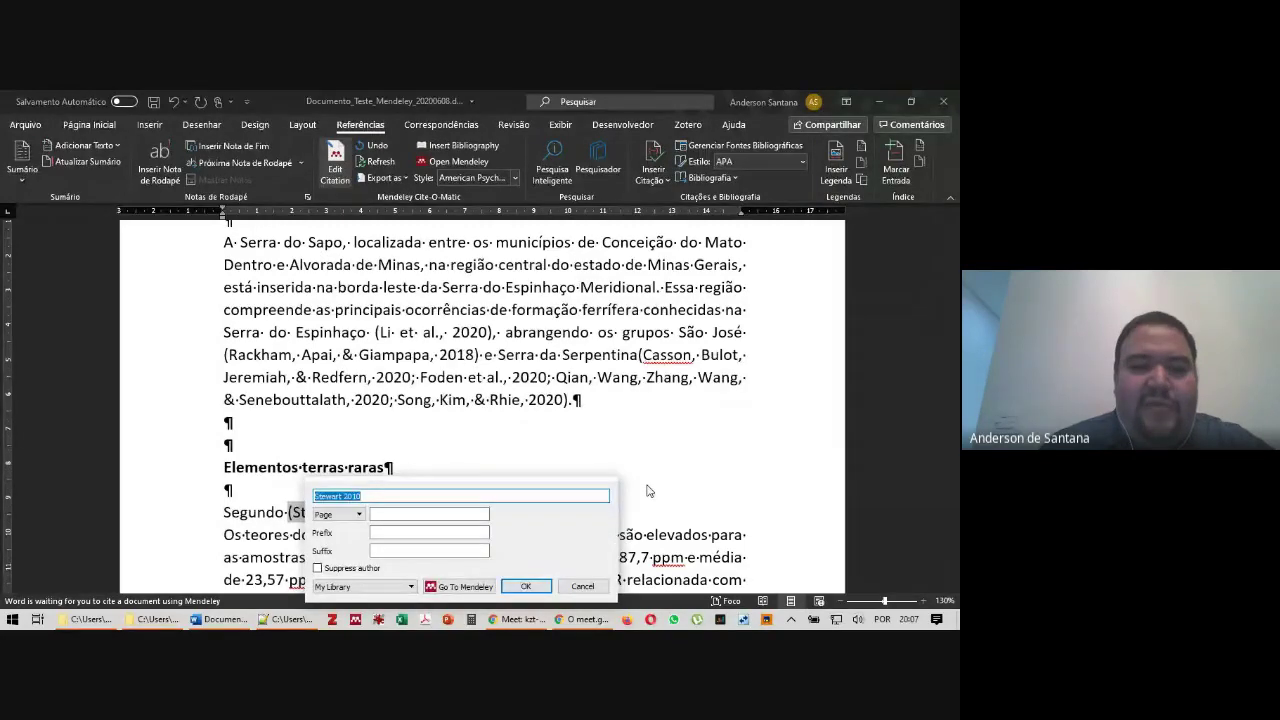
double_click(338, 496)
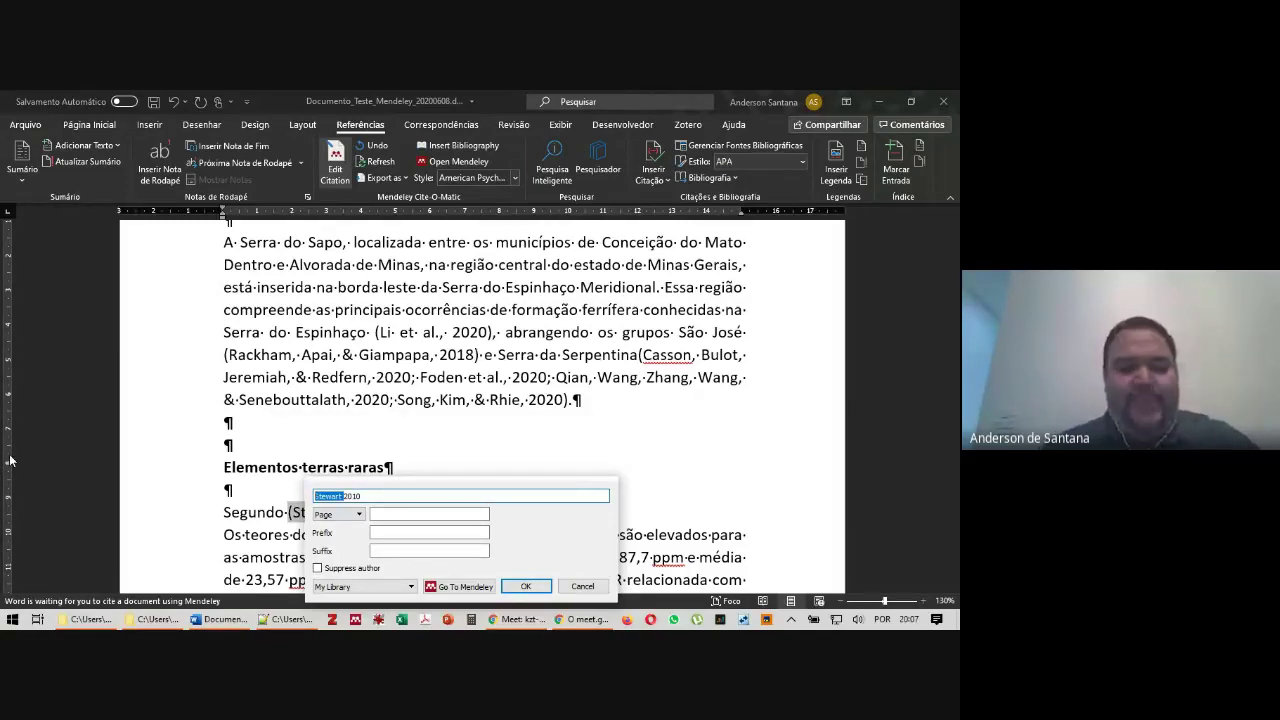
key("BackSpace")
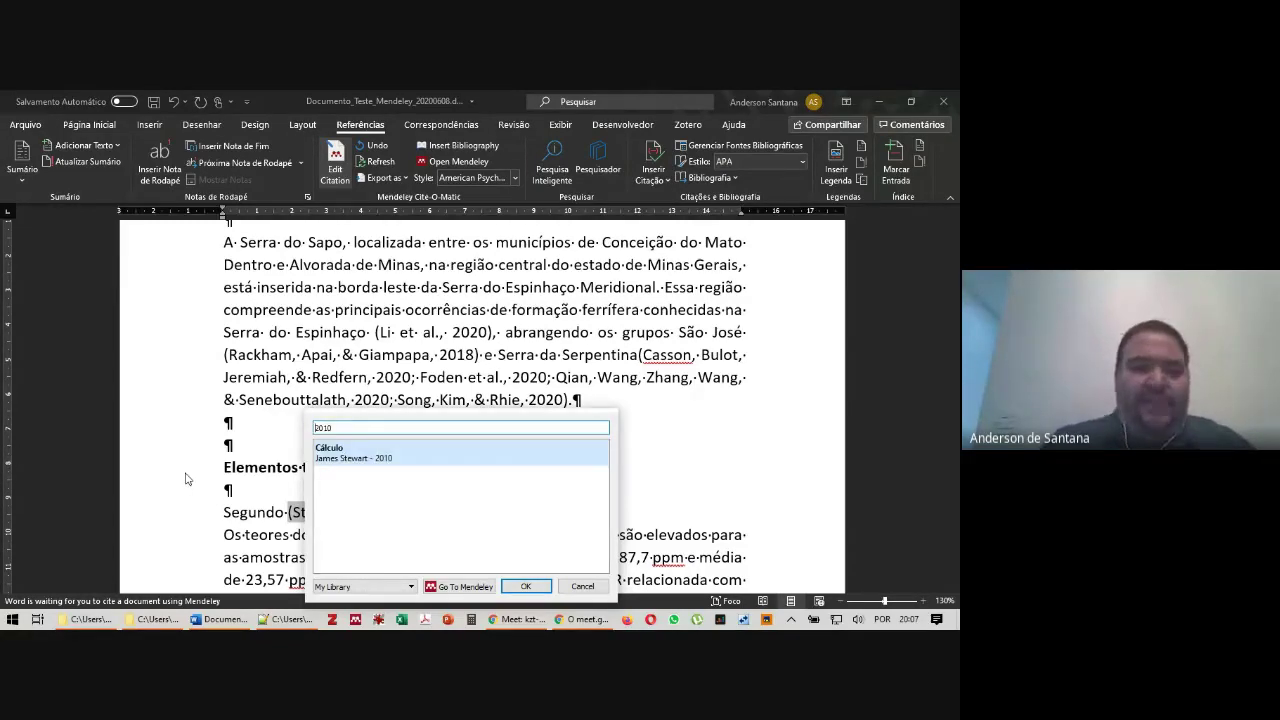
key("ctrl+z")
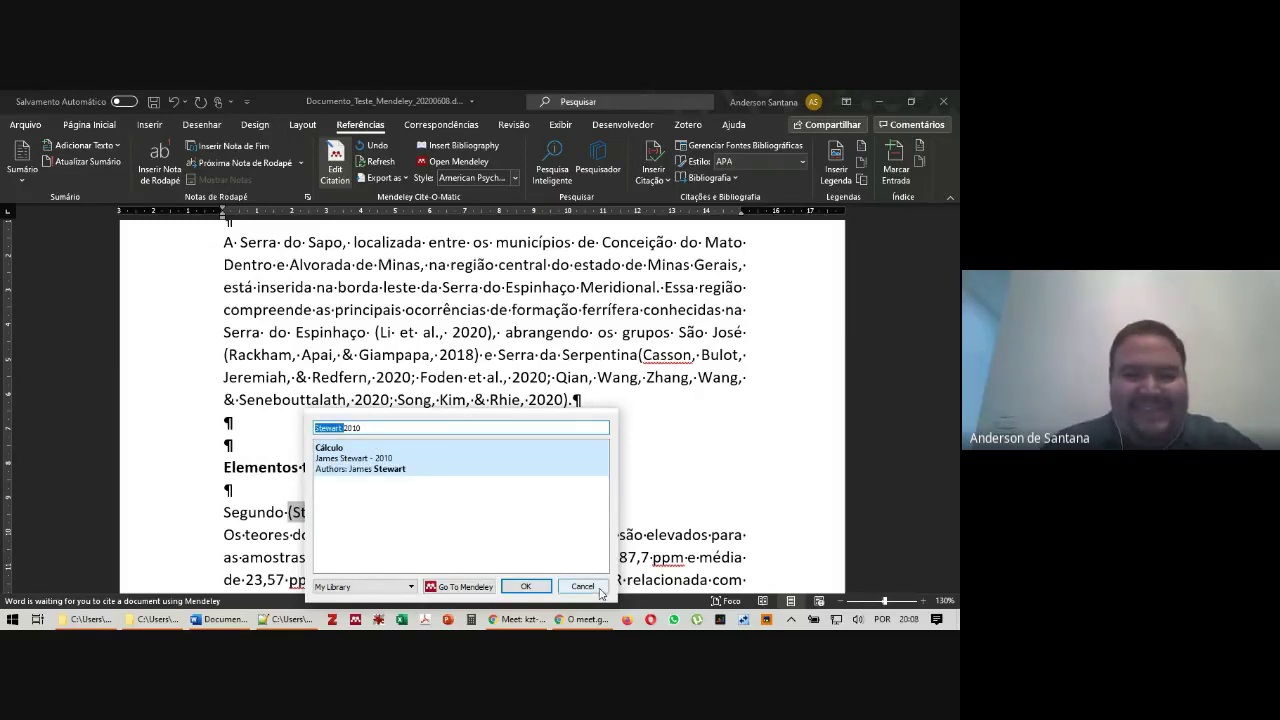
left_click(553, 460)
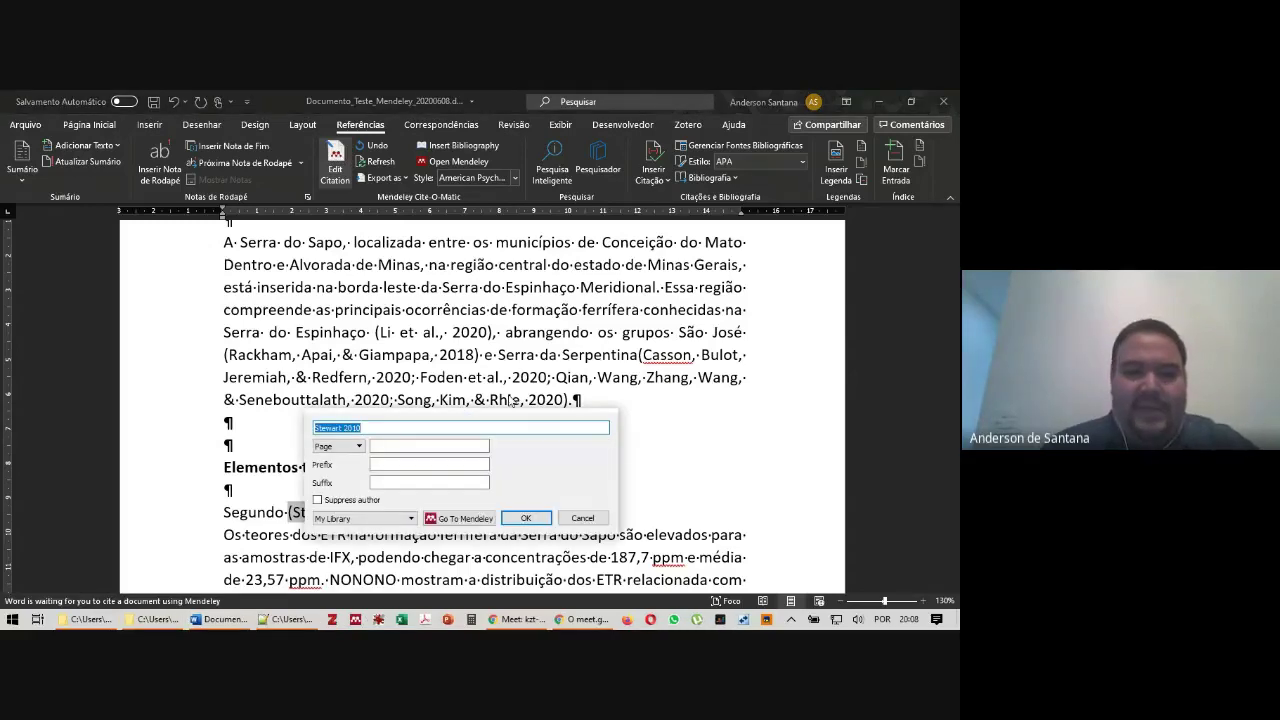
Give the Stewart citation page 206 and suppress the author name
left_click(430, 445)
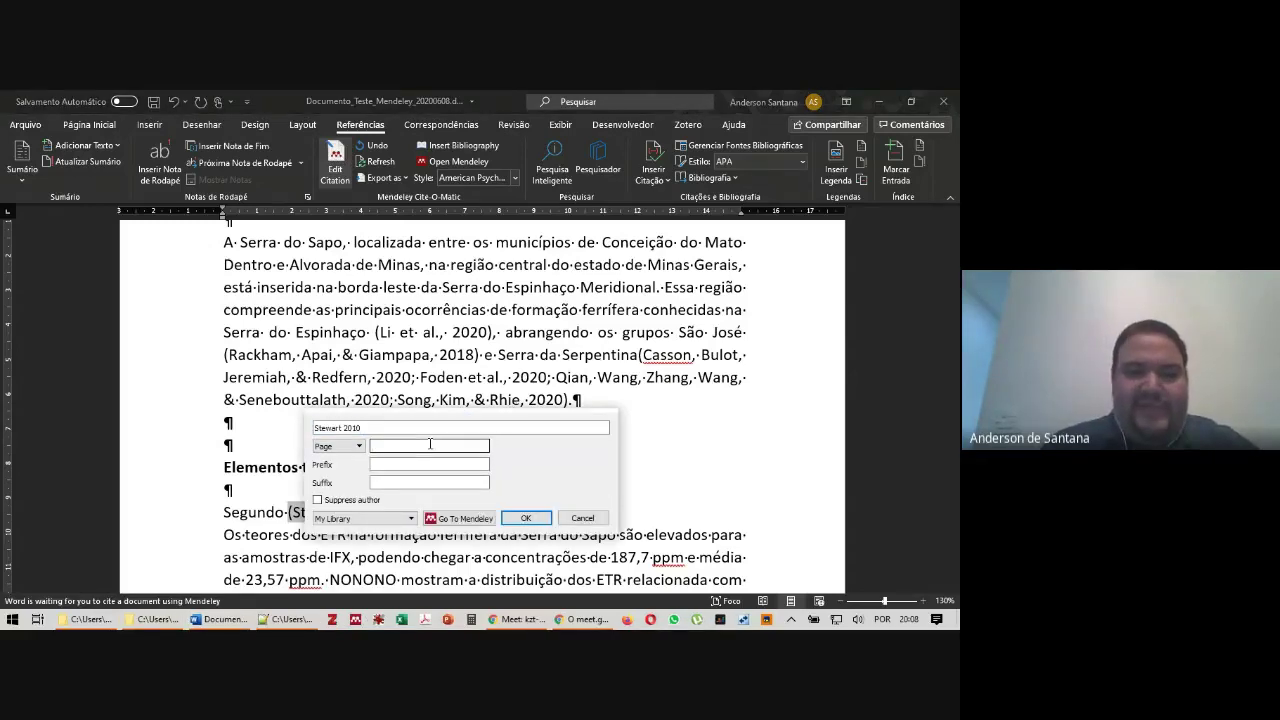
type("206")
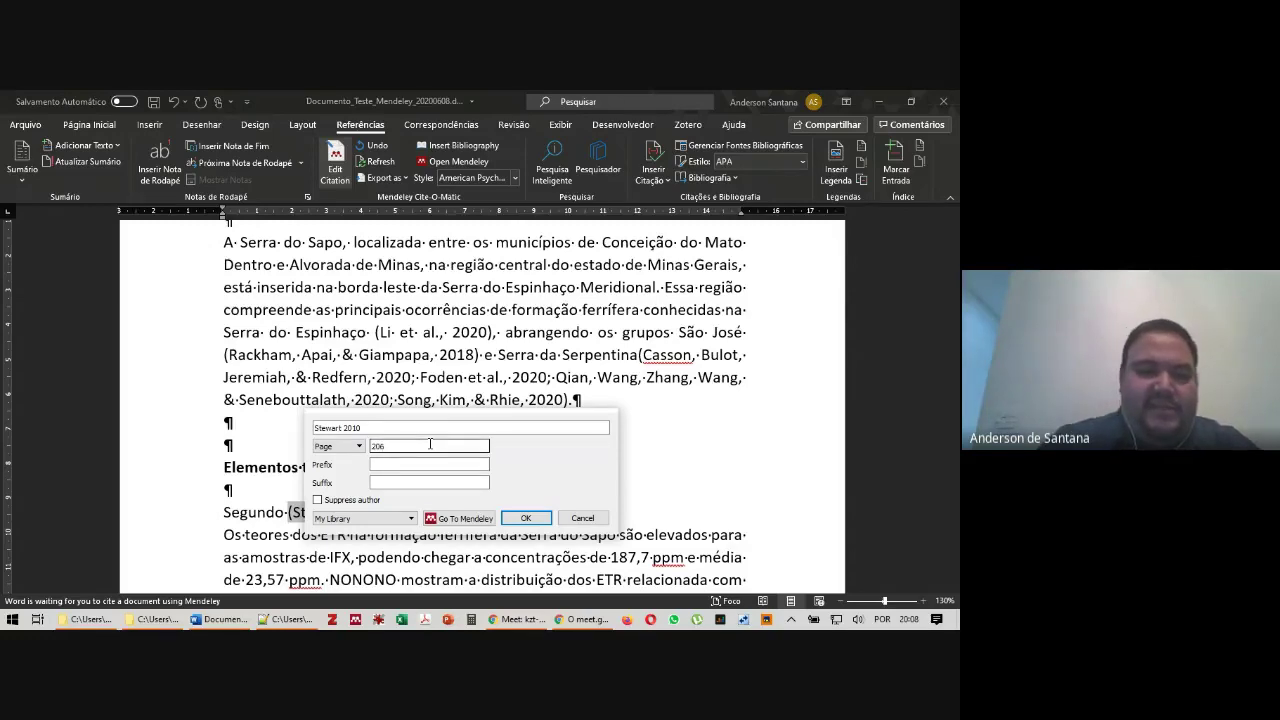
key("Tab")
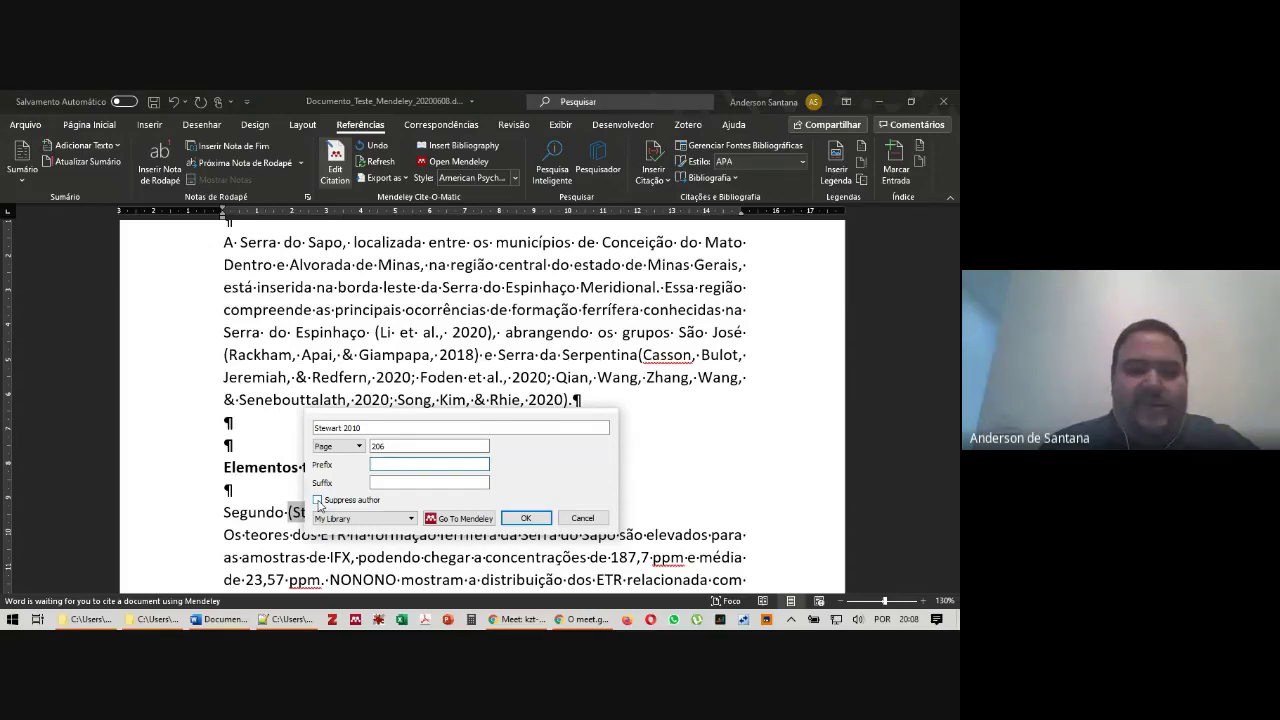
left_click(318, 500)
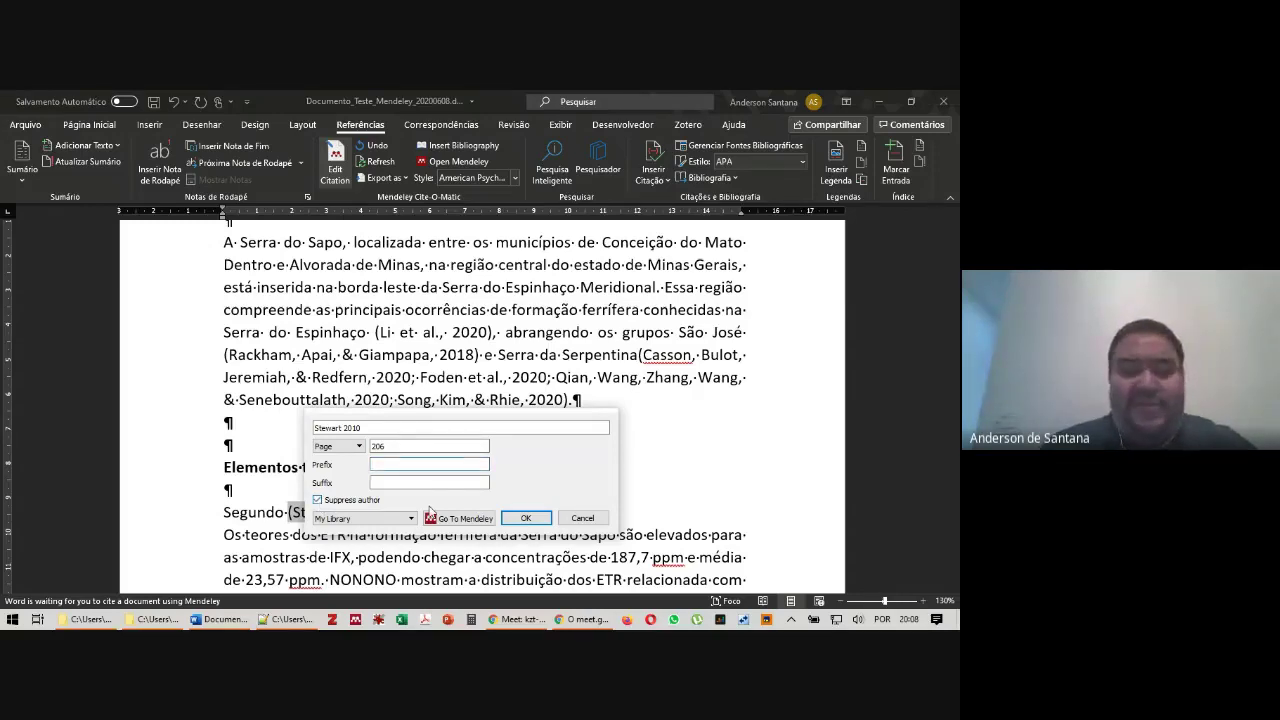
left_click(538, 519)
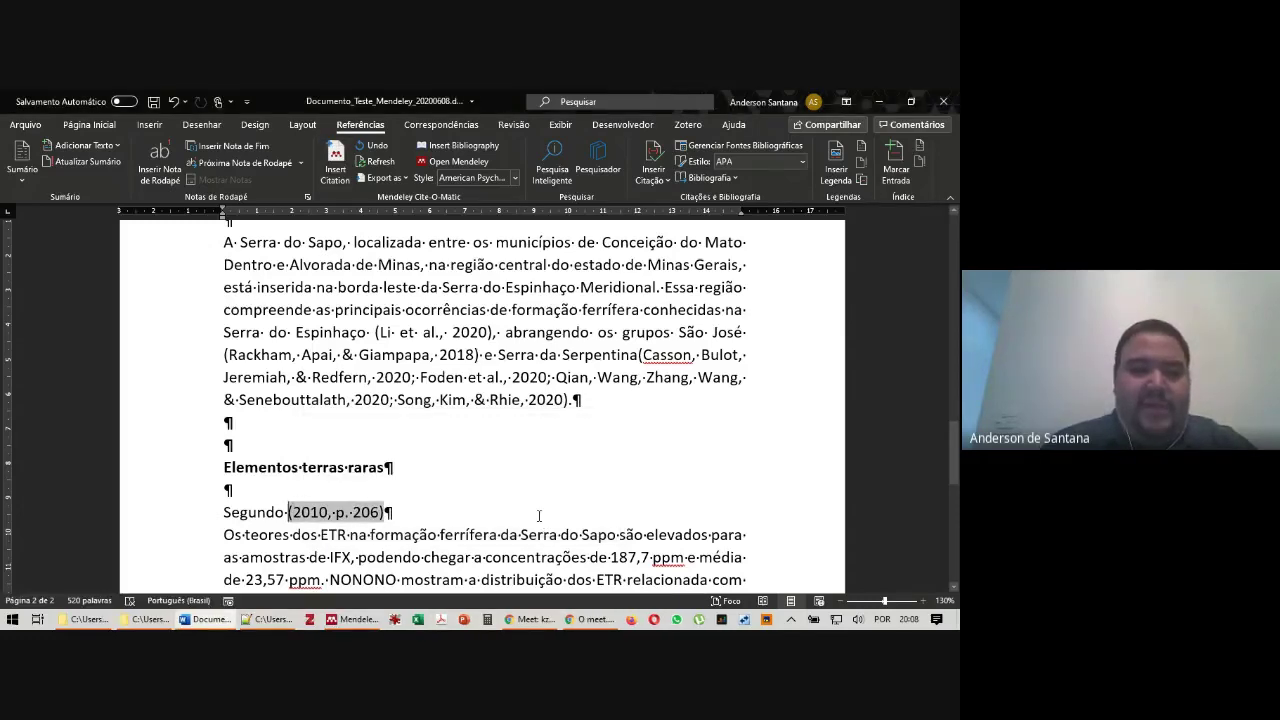
Type 'Stewart' before the citation so the line reads 'Segundo Stewart (2010, p. 206)'
type("Stewart")
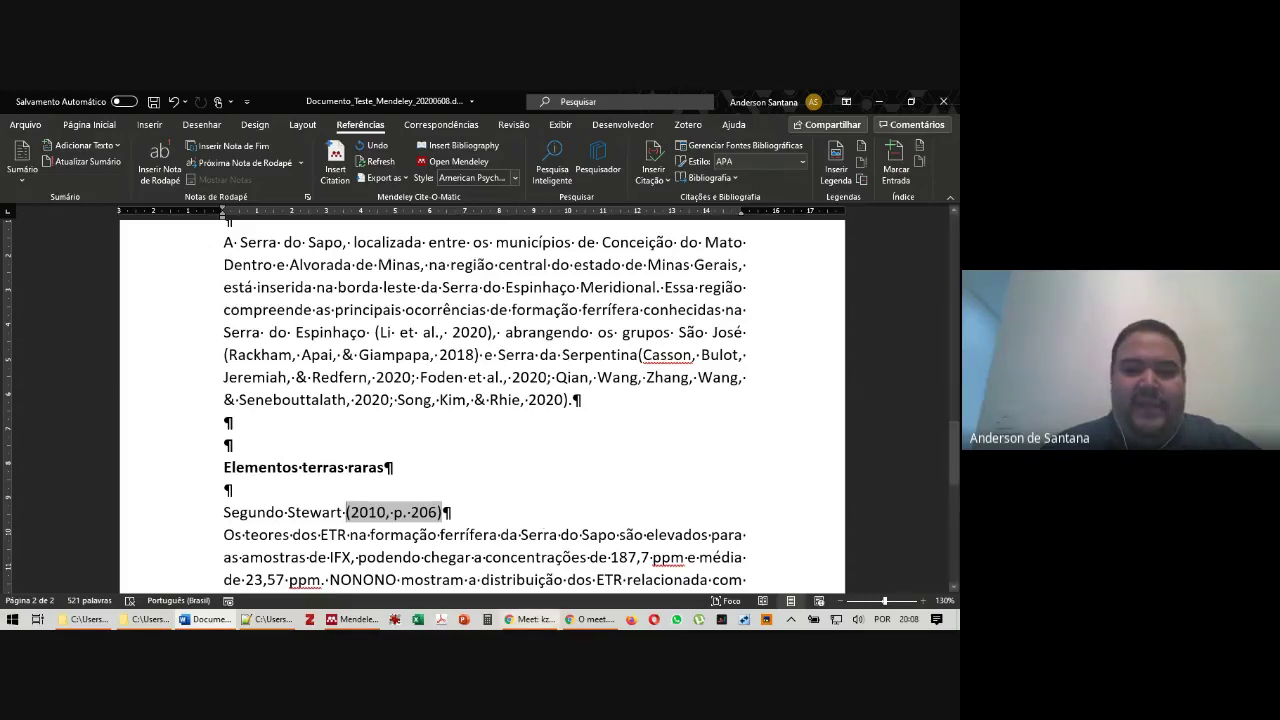
scroll(510, 500, "down", 2)
scroll(510, 500, "down", 1)
scroll(597, 343, "down", 1)
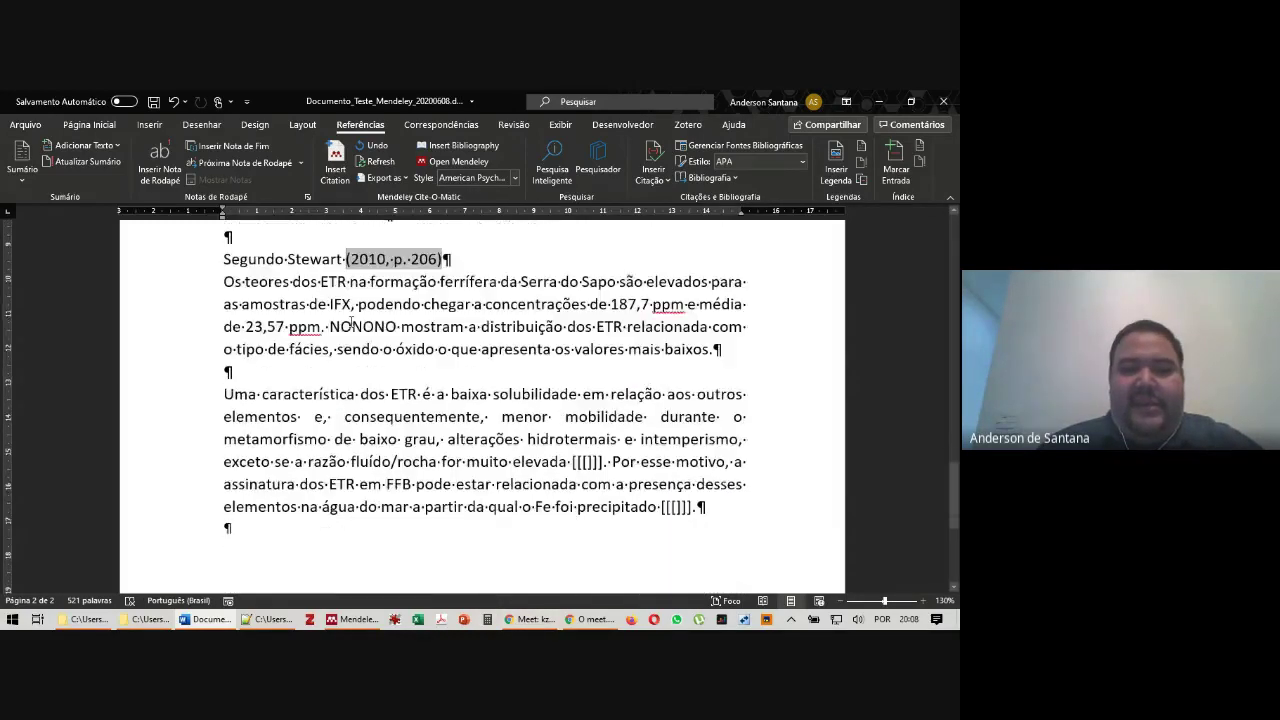
Cite the Decifrando a Terra reference (Teixeira et al., 2009) at the empty placeholder after 'elevada'
left_click(588, 461)
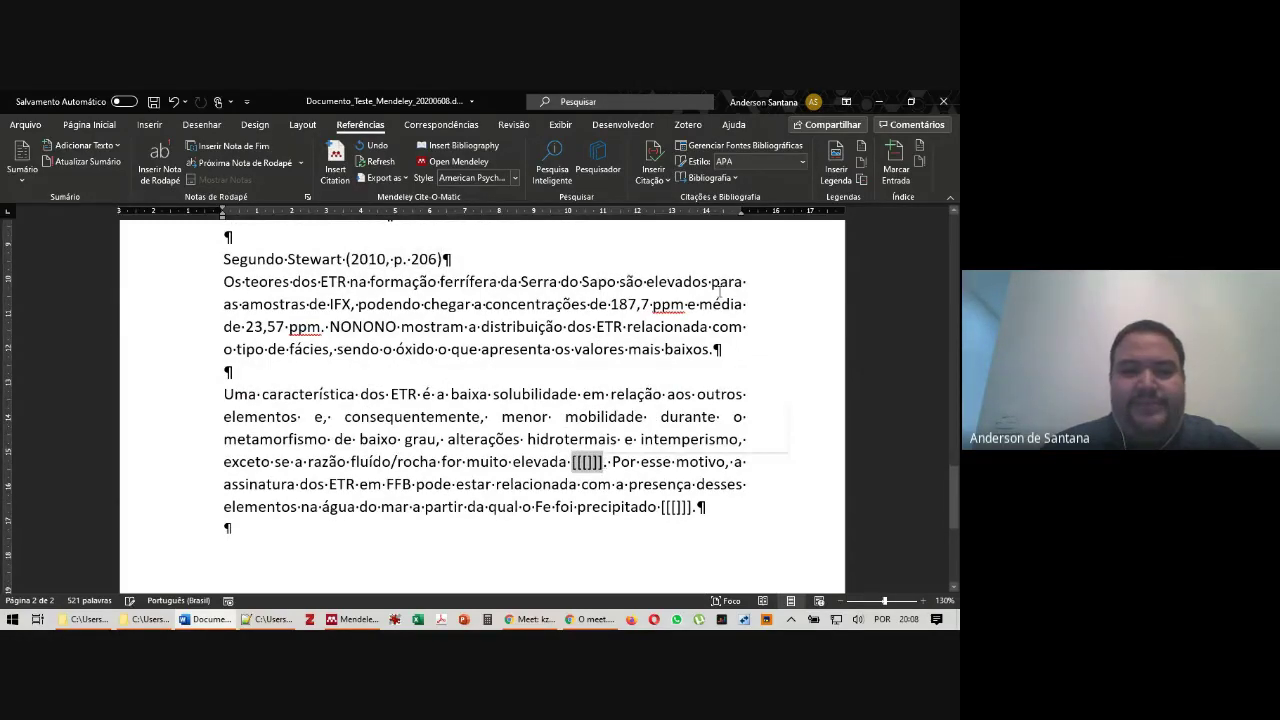
left_click(335, 162)
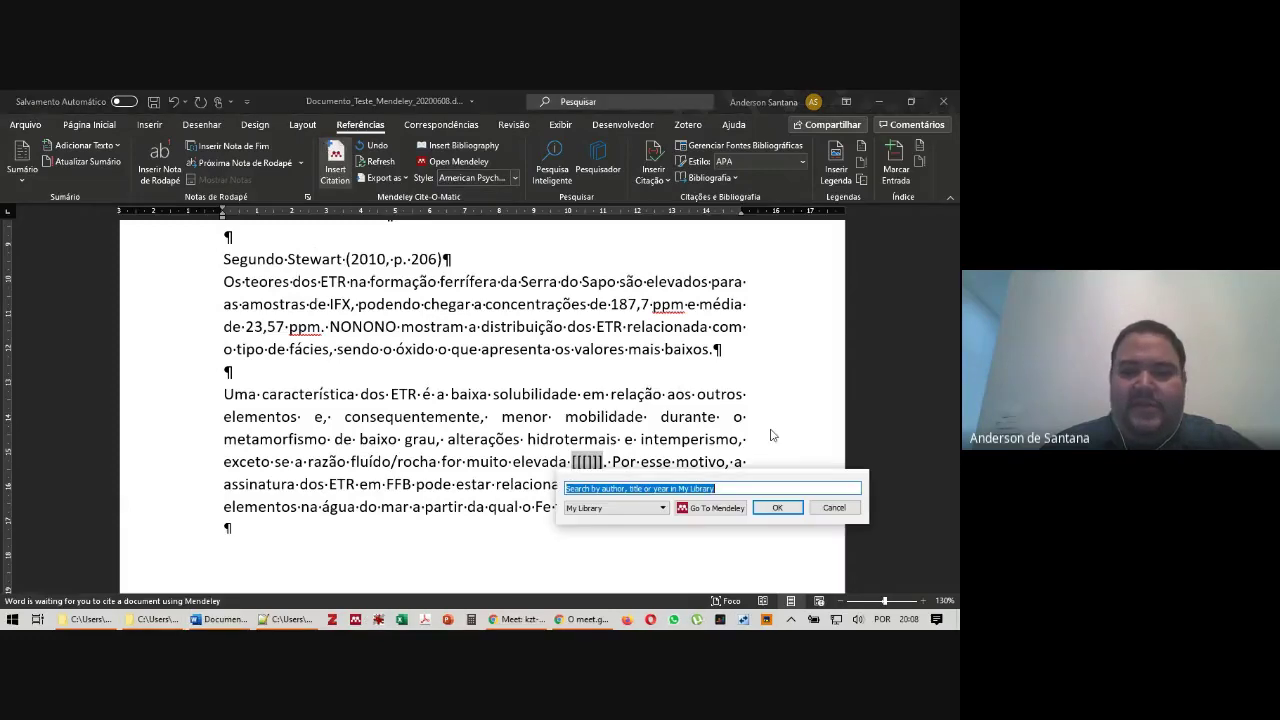
type("a")
scroll(810, 481, "down", 10)
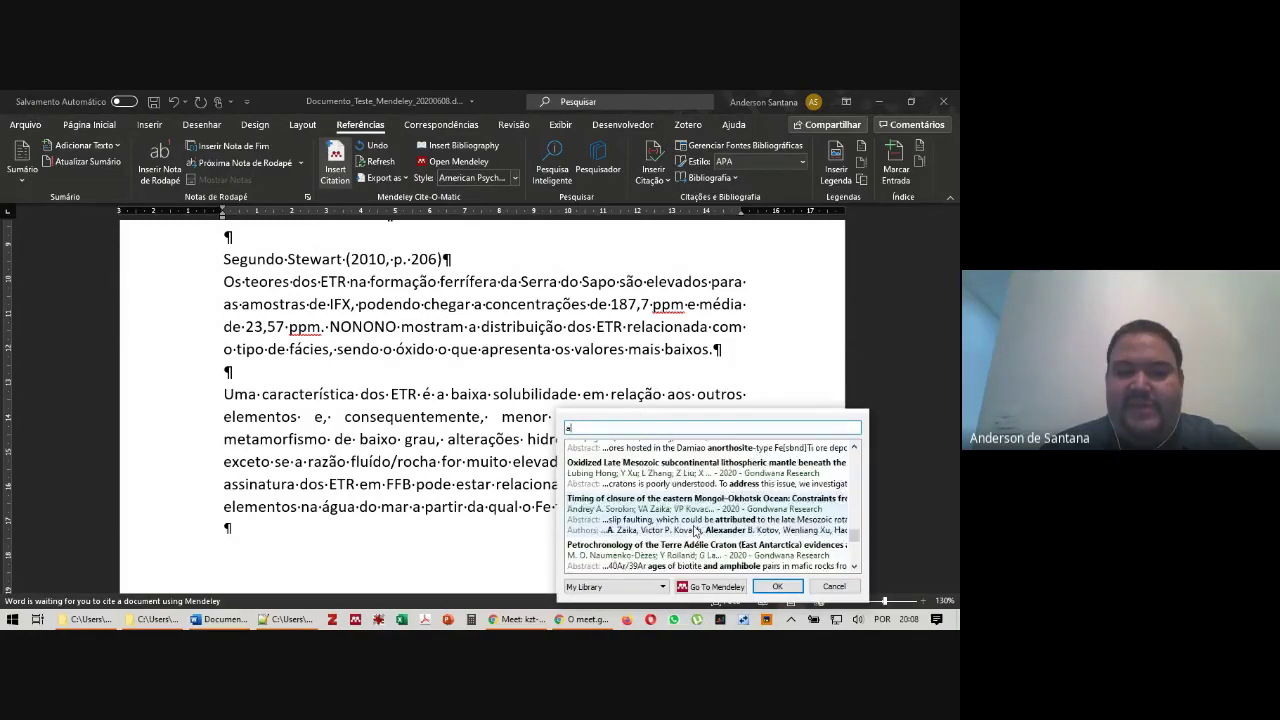
double_click(630, 553)
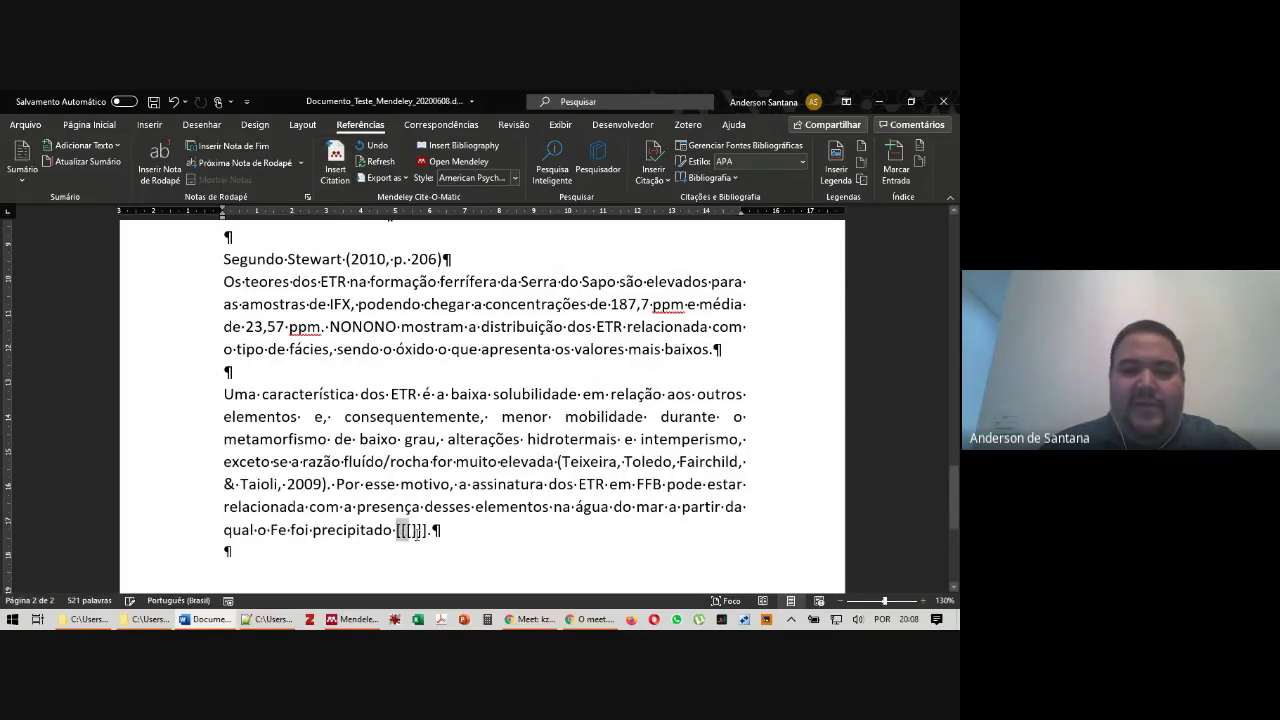
Cite Zhang, Nutman, Buckman & Bennett (2020) at the placeholder after 'precipitado'
left_click(335, 162)
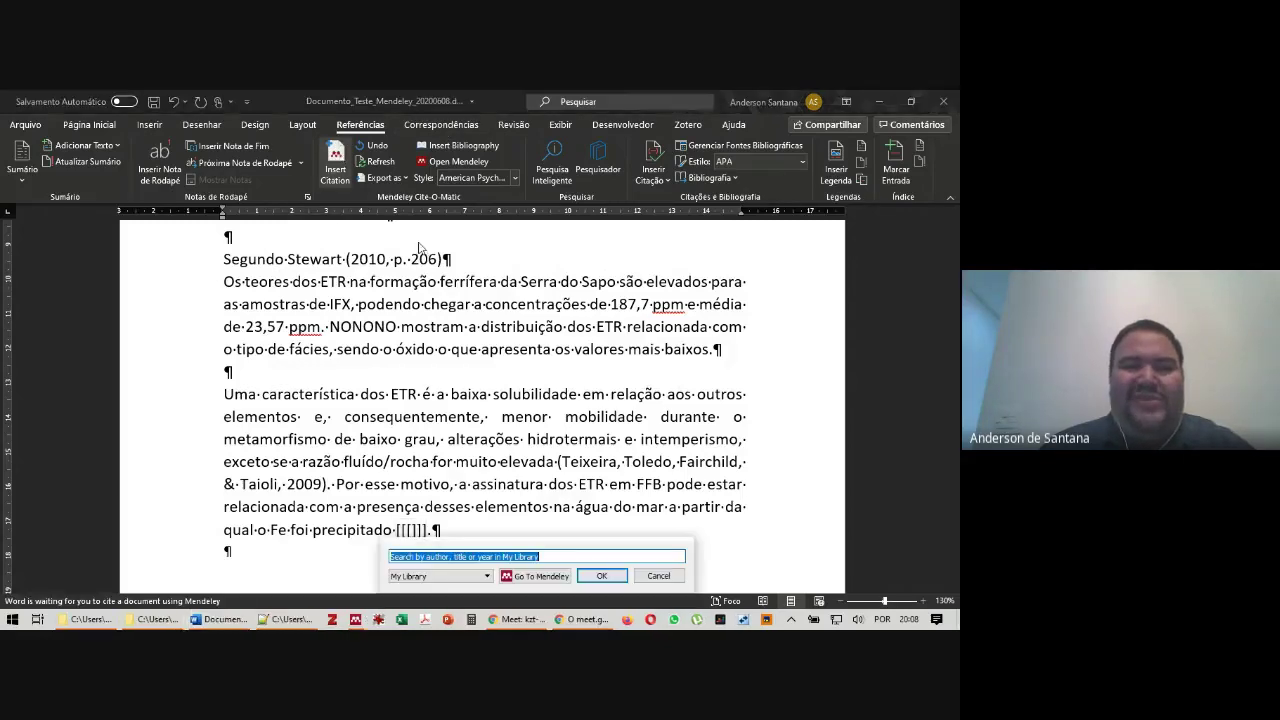
type("a")
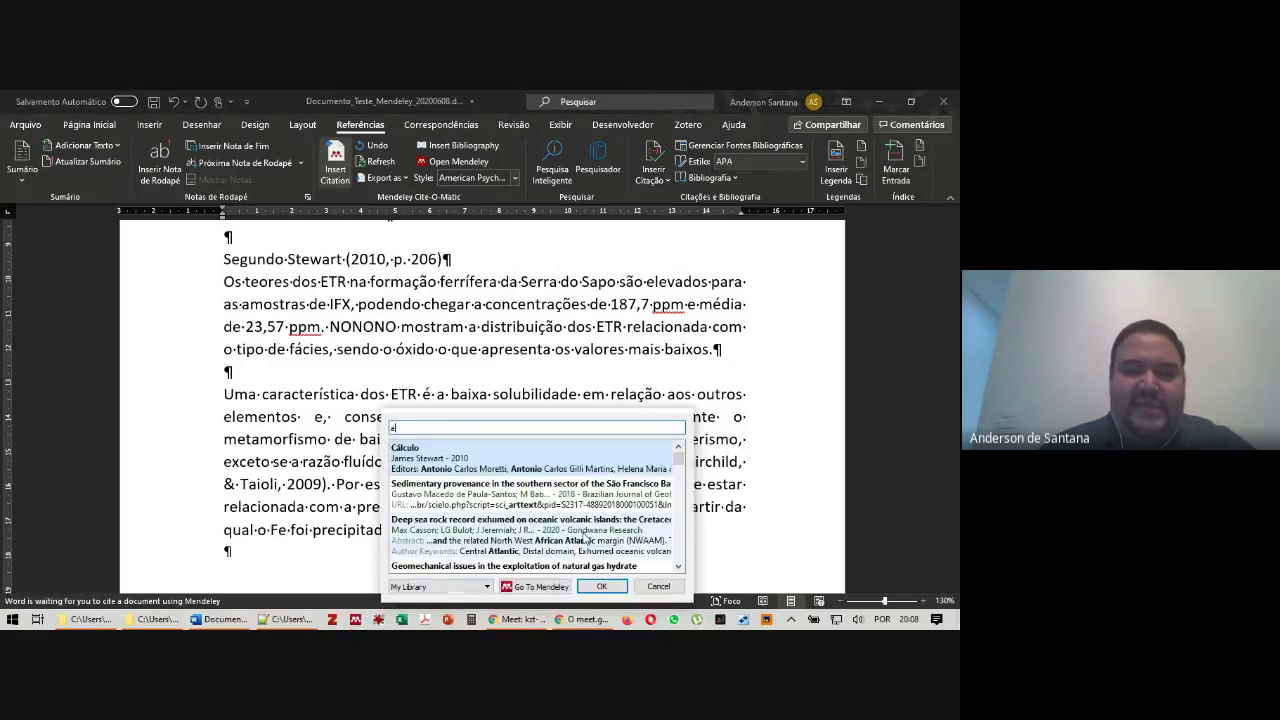
scroll(600, 490, "down", 5)
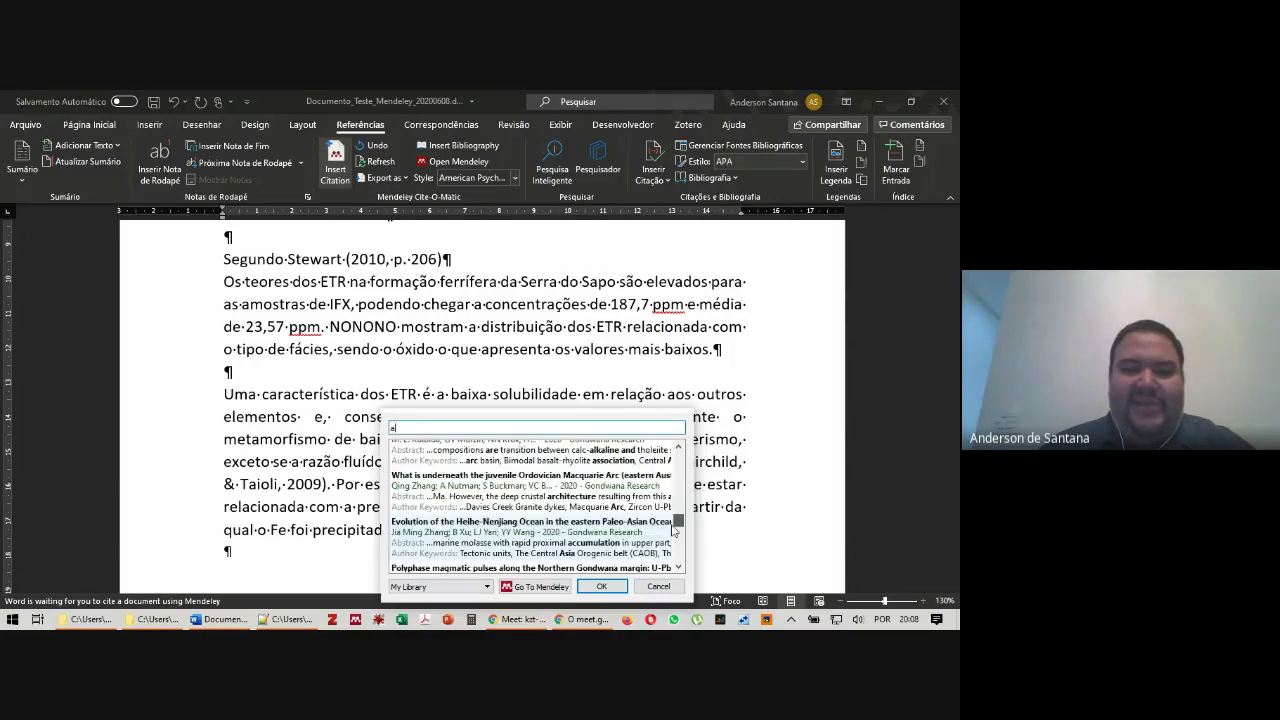
double_click(497, 494)
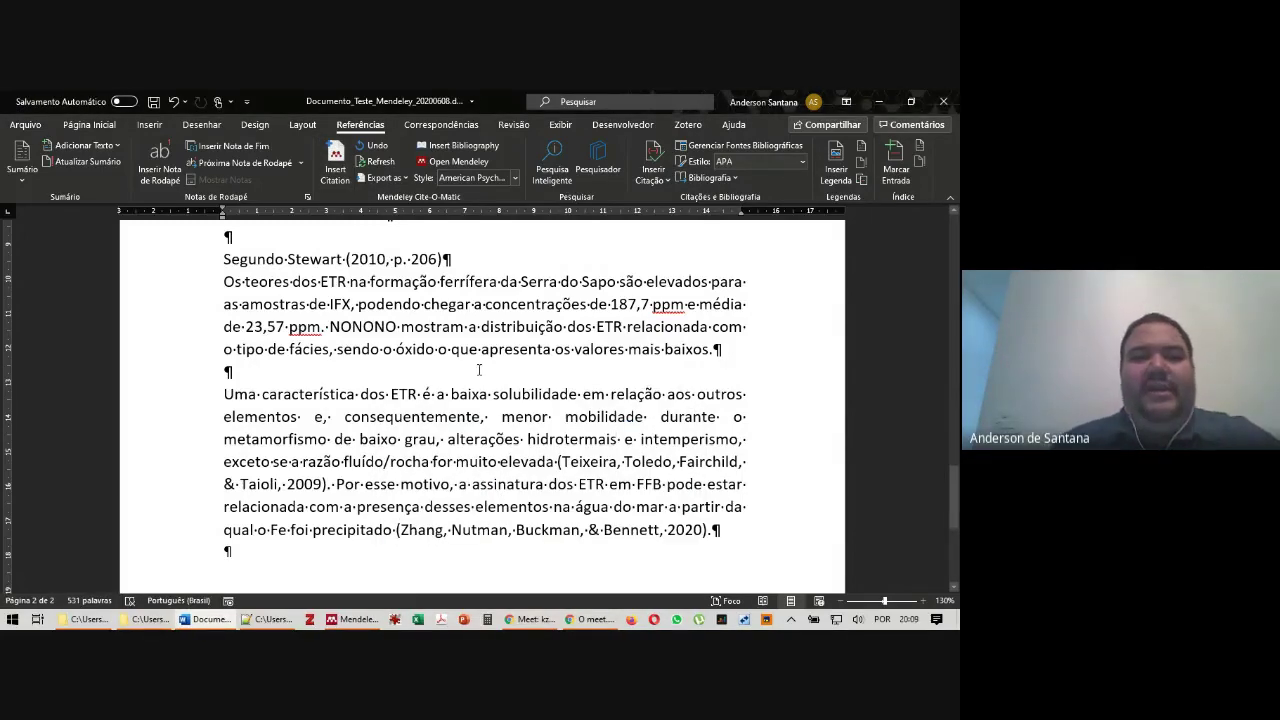
scroll(503, 290, "down", 1)
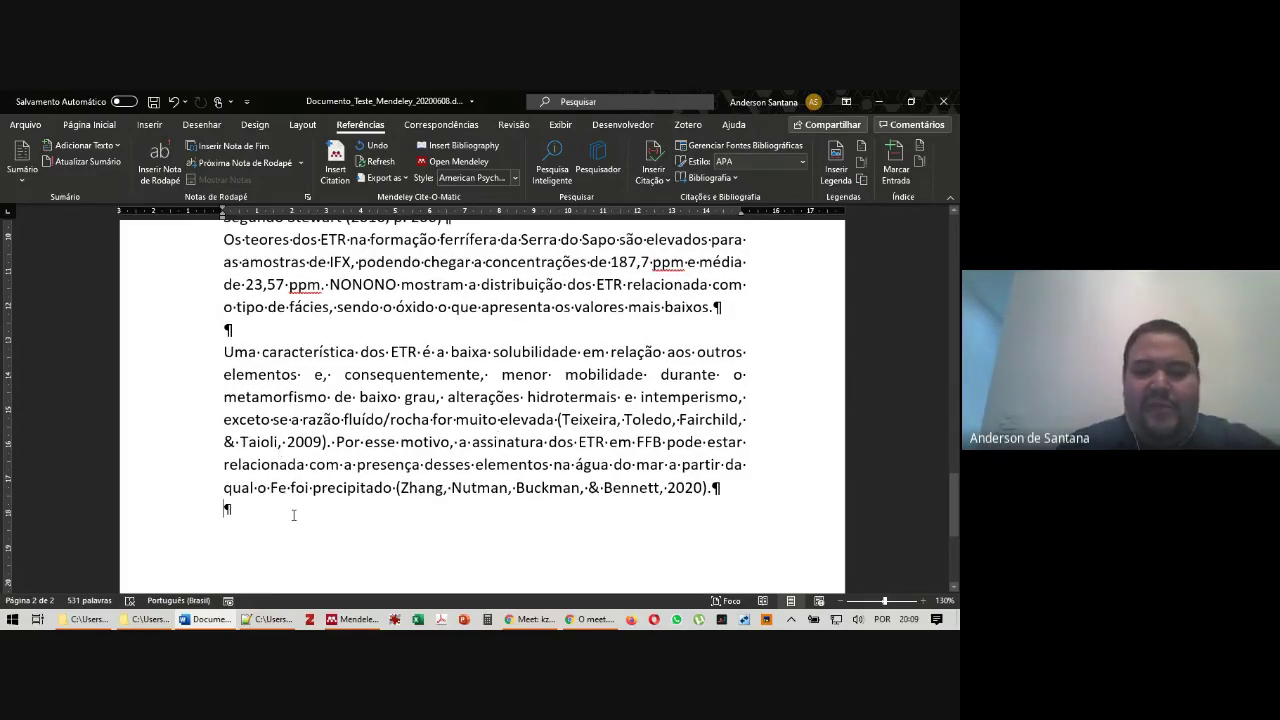
Add a bold 'REFERÊNCIAS' heading at the end with blank lines below it
key("Return")
key("Return")
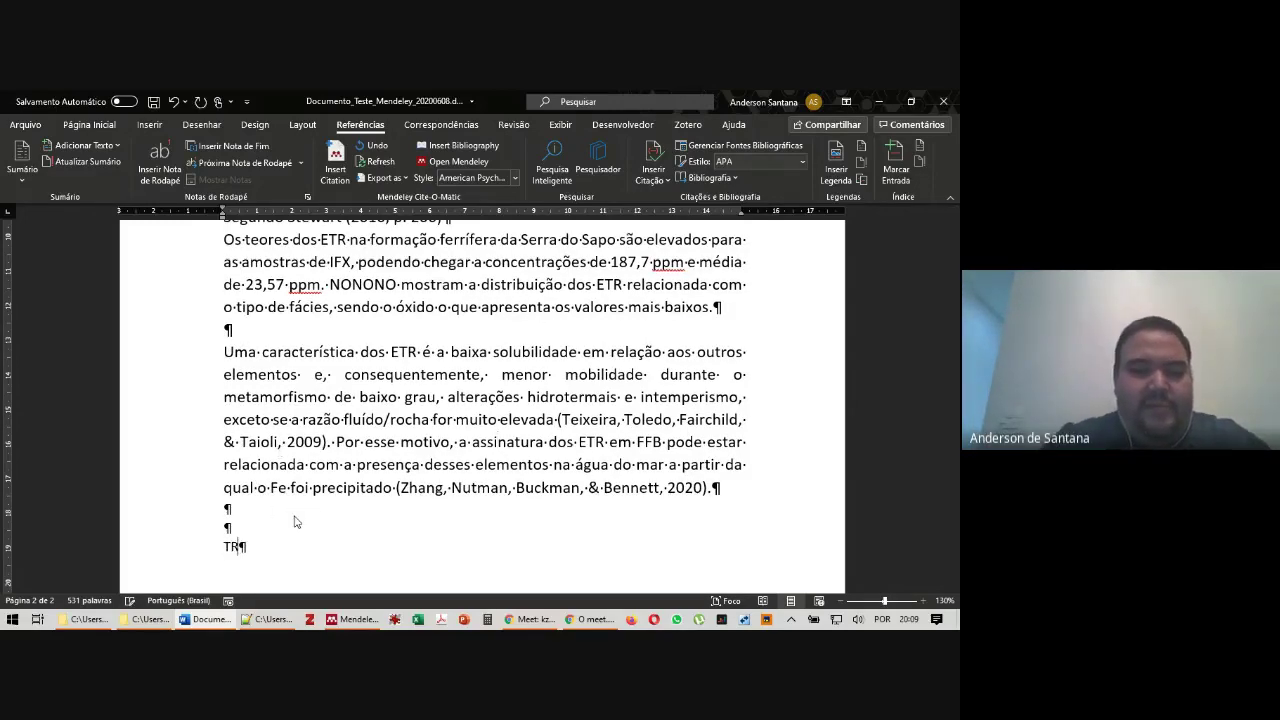
type("REFERE")
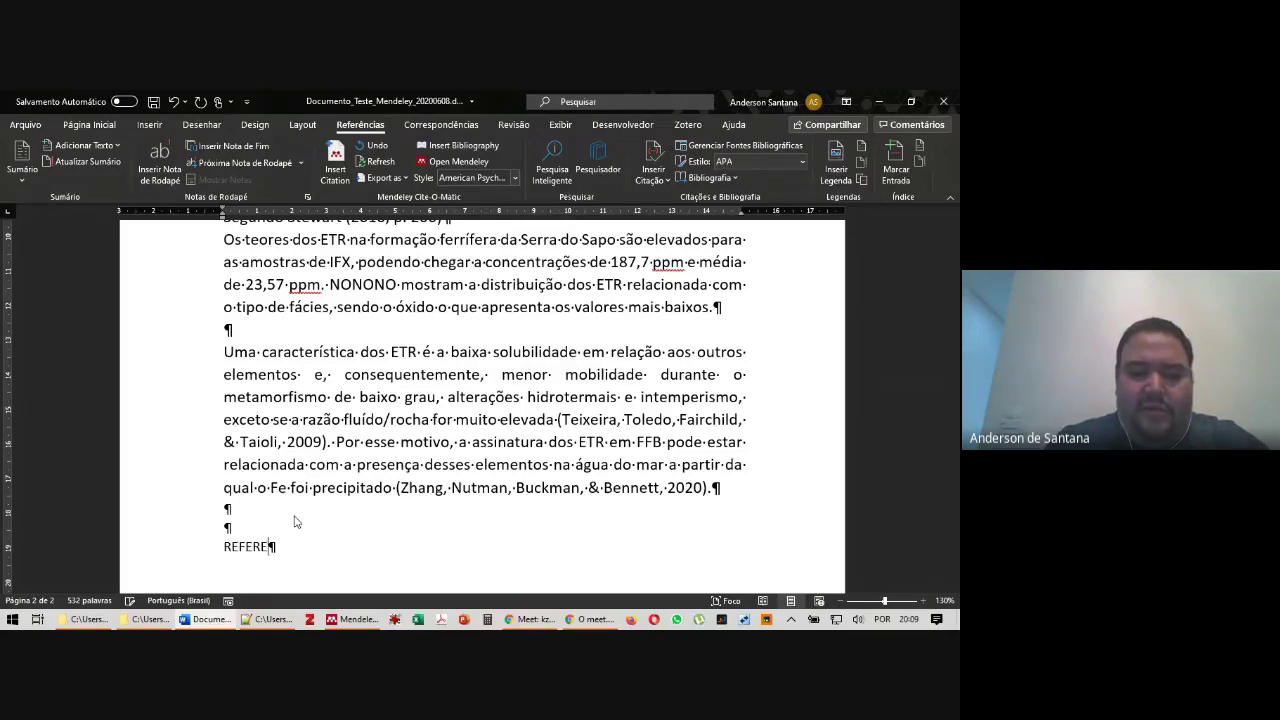
key("BackSpace")
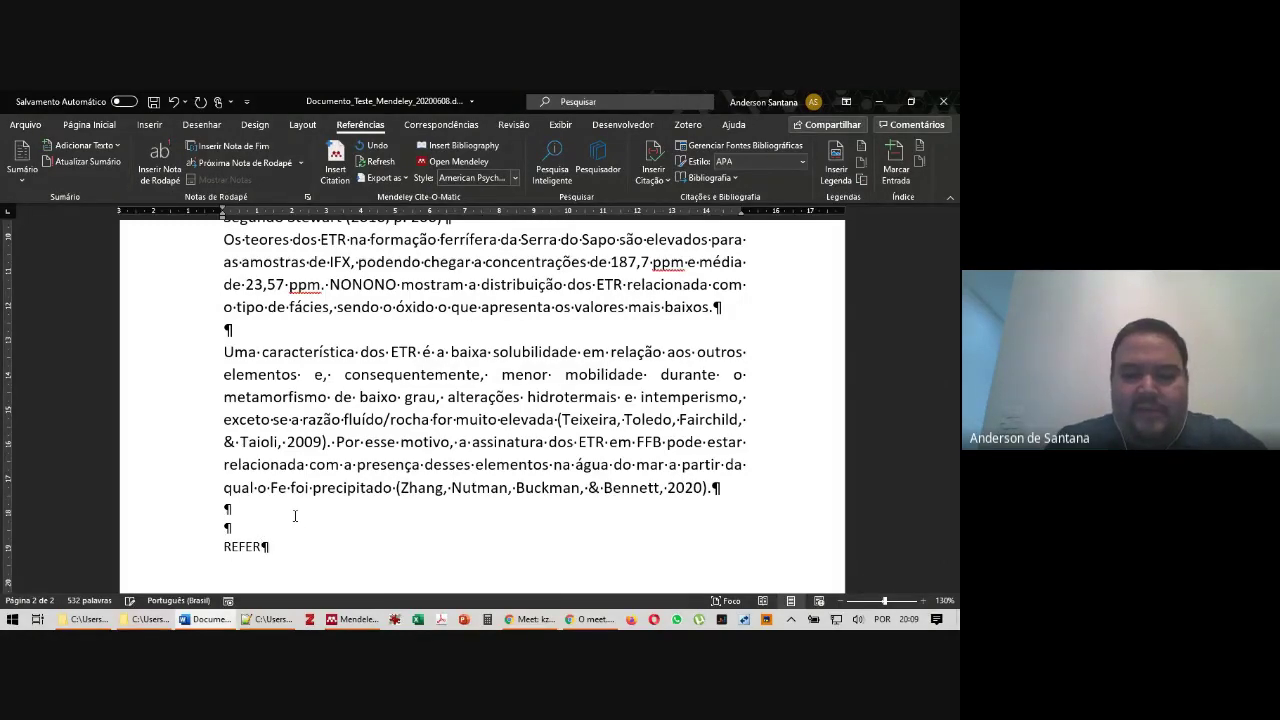
type("ÊNCIAS")
key("Return")
key("shift+Right")
key("shift+Right")
key("shift+Right")
key("shift+Right")
key("shift+Right")
key("shift+Right")
key("shift+Right")
key("shift+Right")
key("shift+Right")
key("shift+Right")
key("shift+Right")
key("shift+Right")
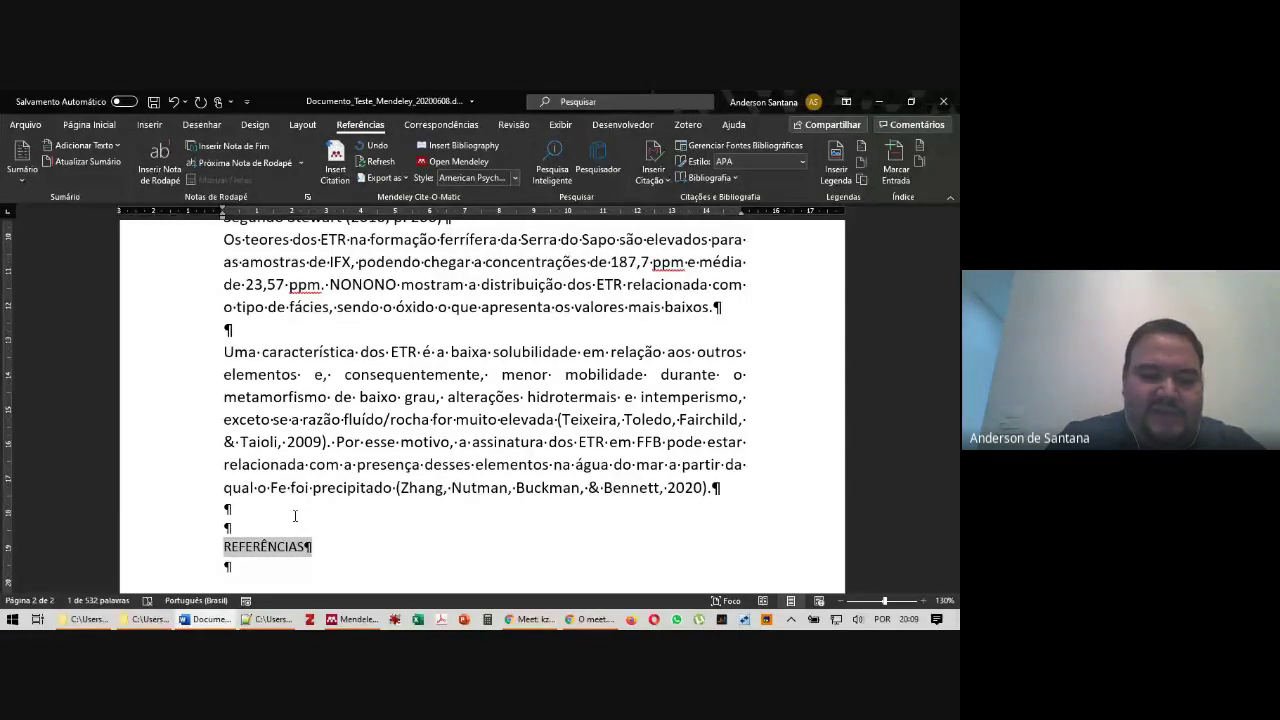
key("ctrl+n")
key("Right")
key("Return")
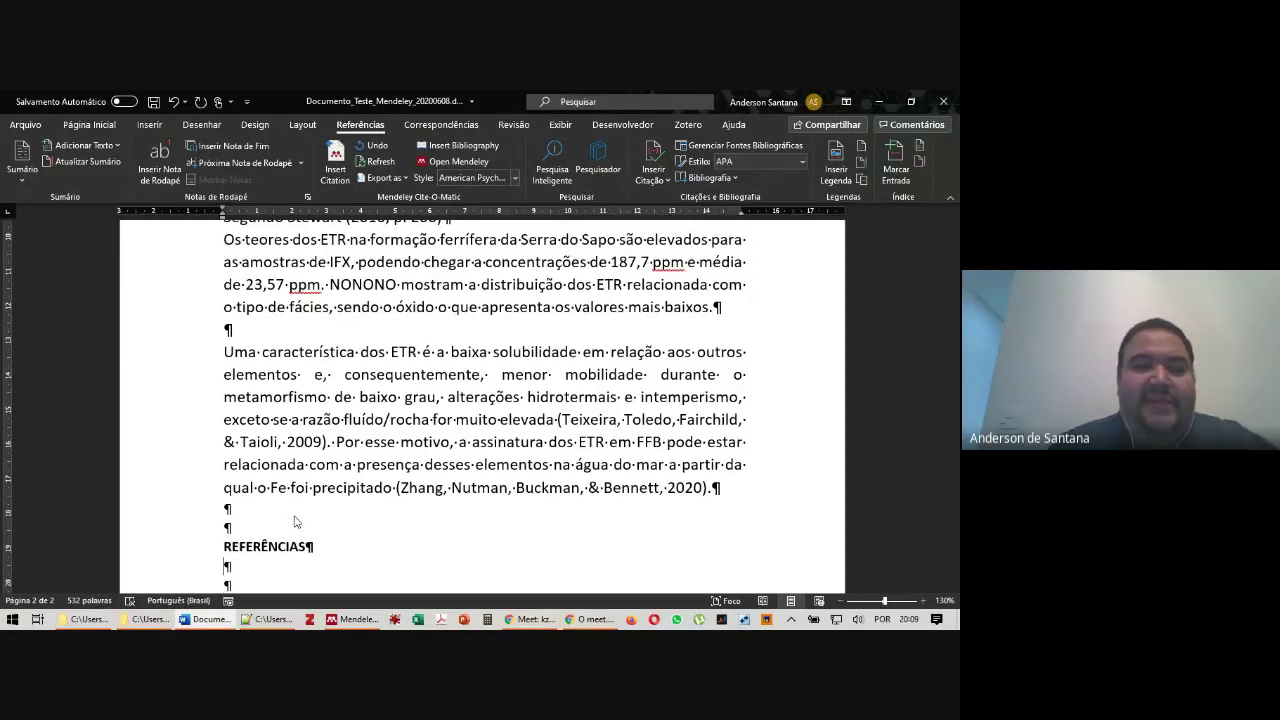
Put the insertion point on the blank line under the REFERÊNCIAS heading
scroll(406, 368, "down", 3)
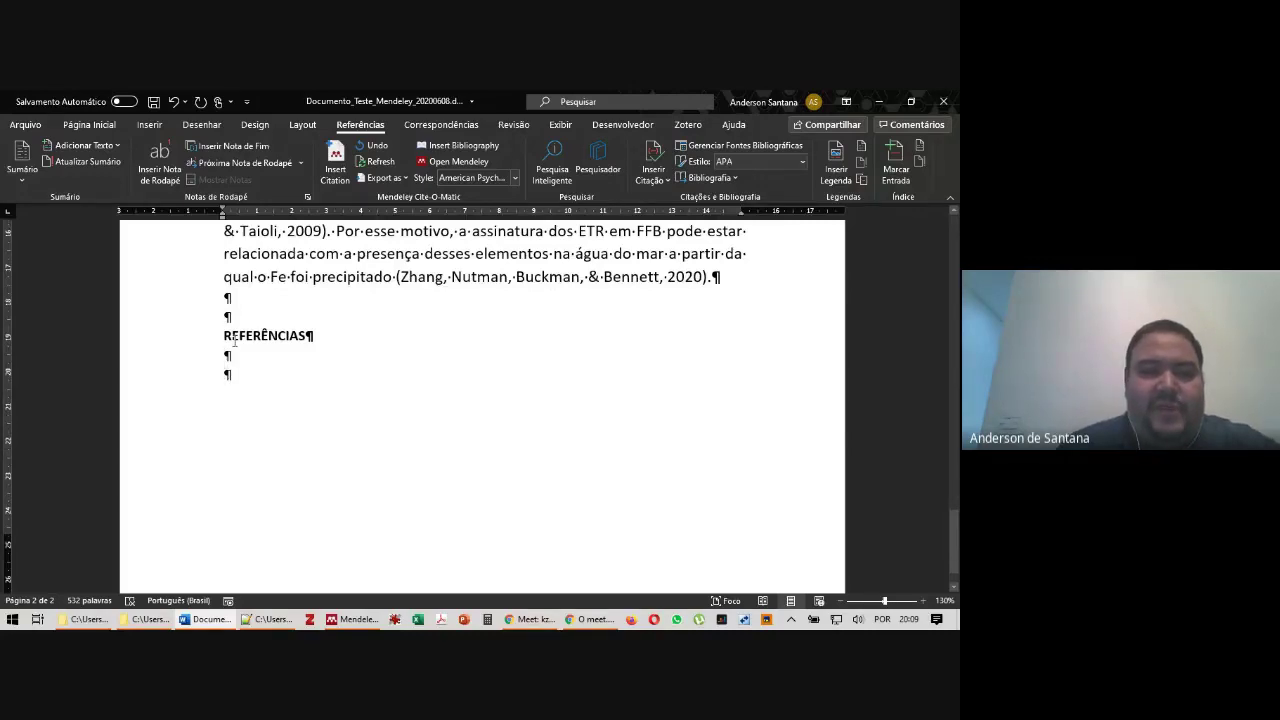
left_click_drag(224, 335, 286, 335)
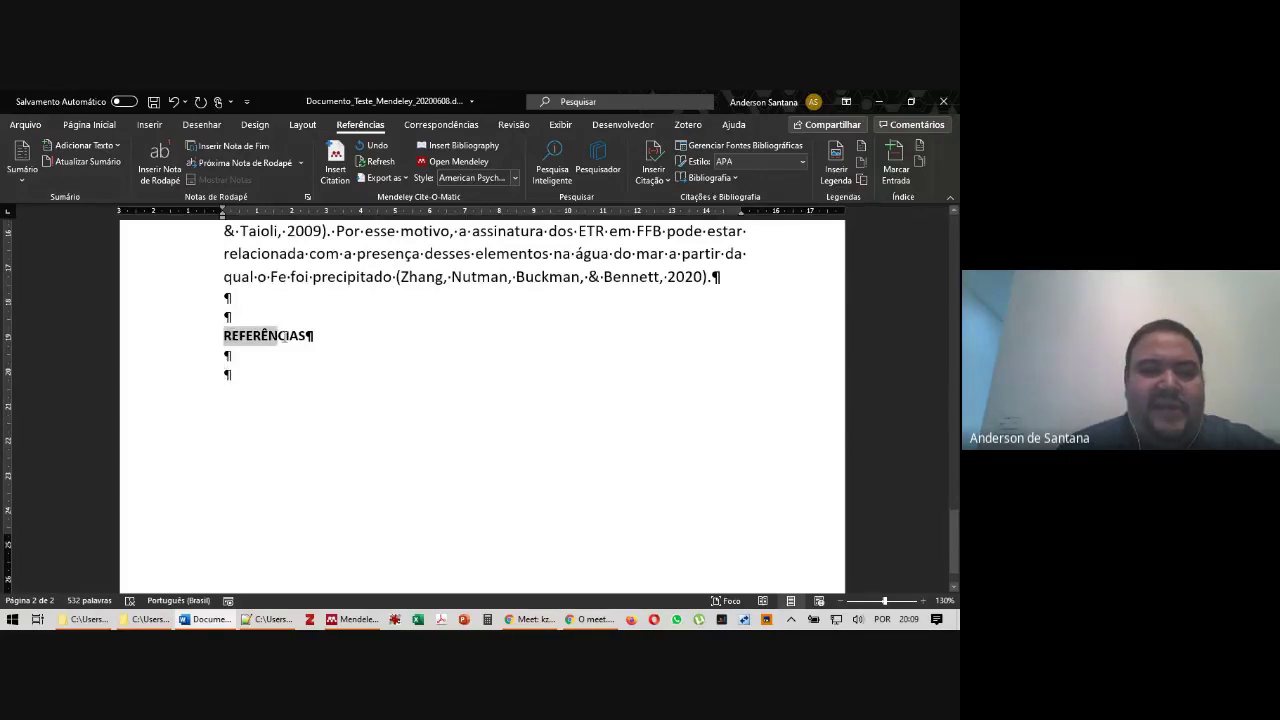
left_click(227, 375)
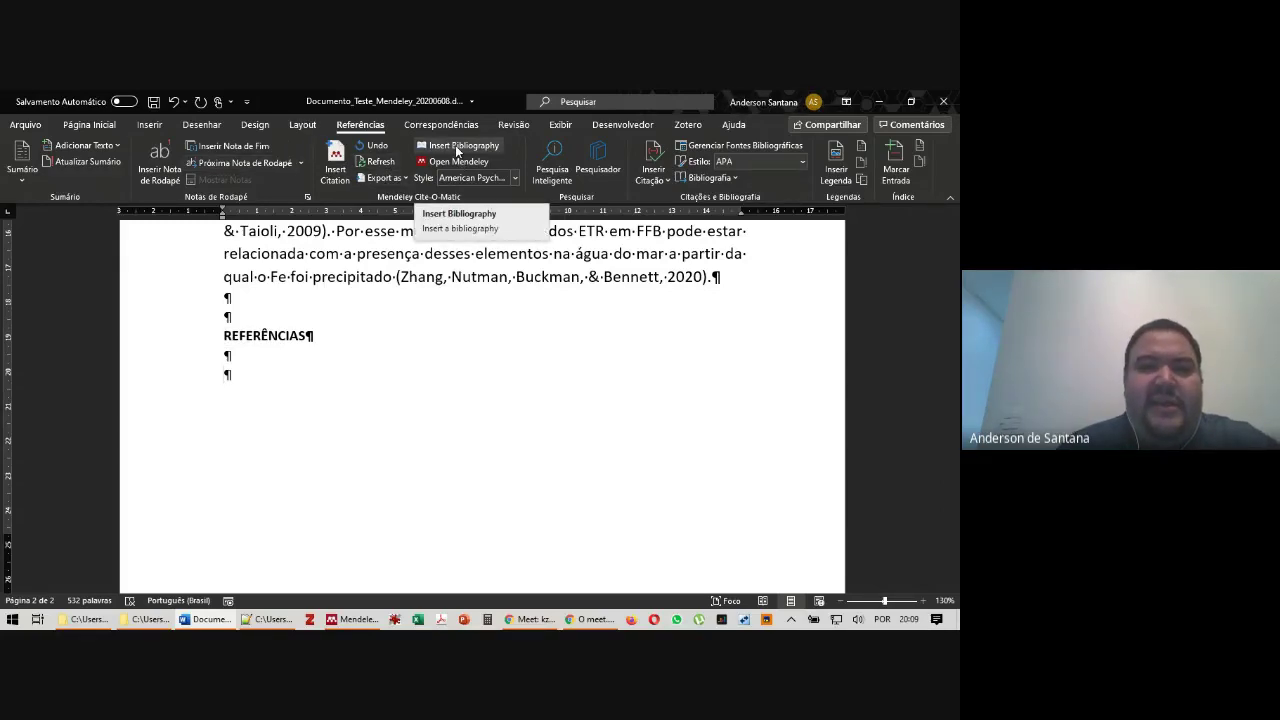
Insert the Mendeley bibliography under REFERÊNCIAS, listing Casson et al. (2020) through Zhang et al. (2020)
left_click(457, 150)
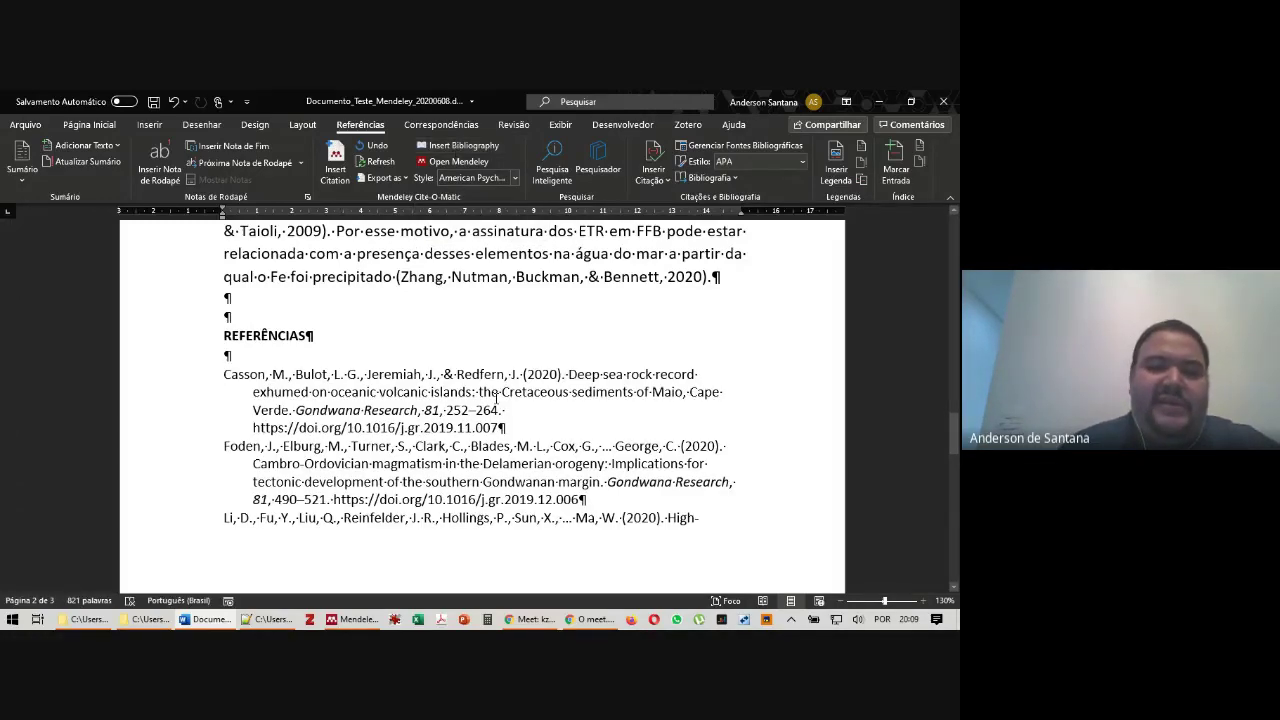
scroll(496, 398, "down", 3)
scroll(477, 403, "down", 10)
scroll(465, 398, "up", 10)
scroll(458, 391, "up", 4)
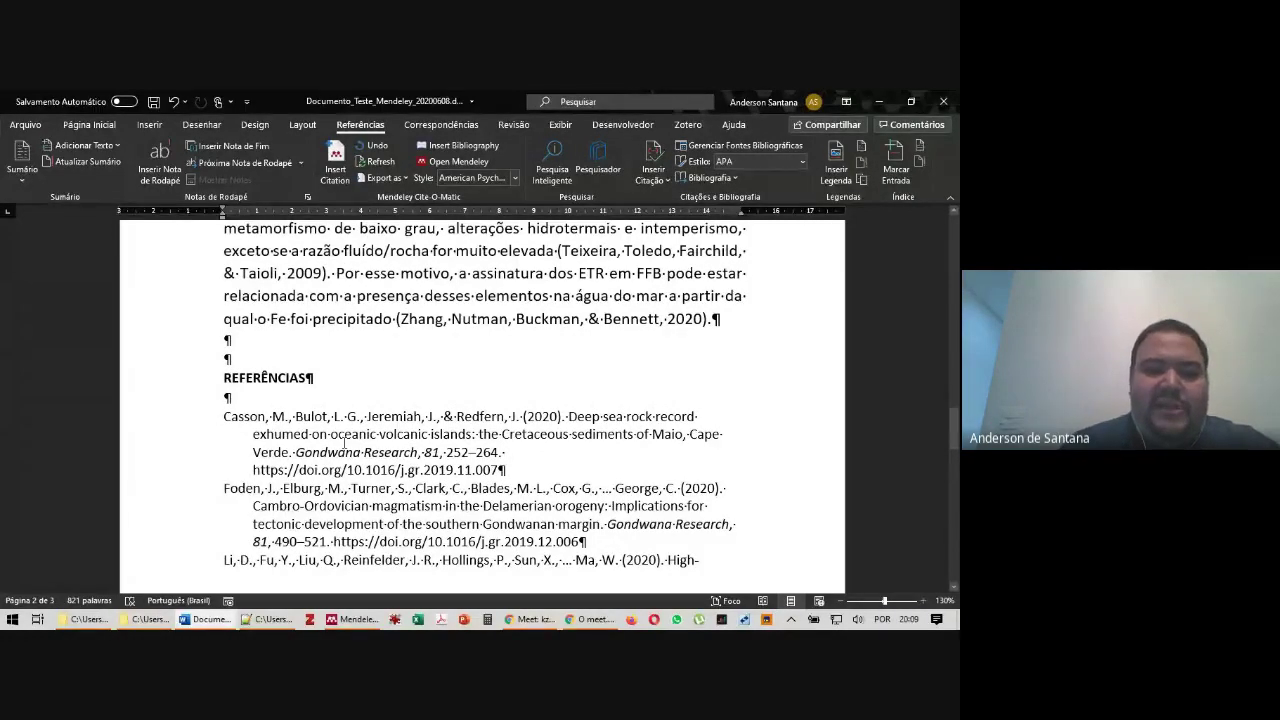
left_click(397, 441)
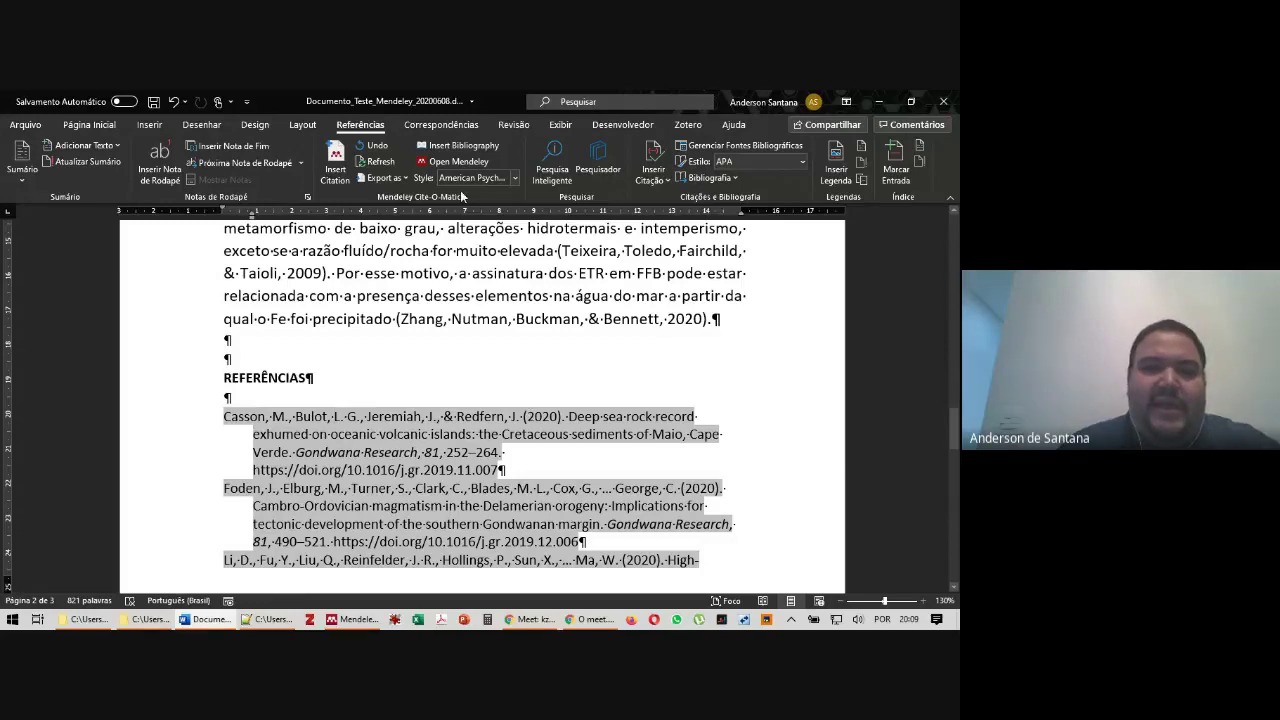
left_click(491, 346)
Switch the Mendeley citation style to 'Universidade de São Paulo - Escola de Comunicações e Artes - ABNT'
scroll(471, 346, "up", 1)
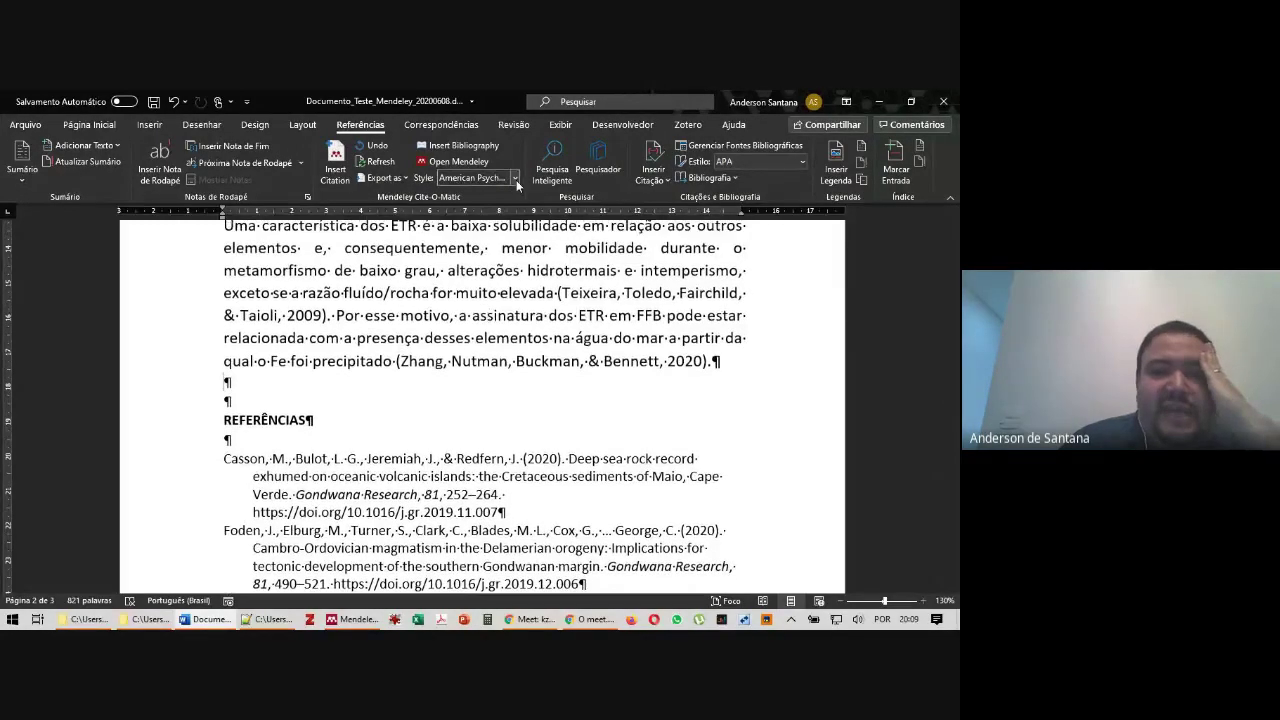
left_click(515, 179)
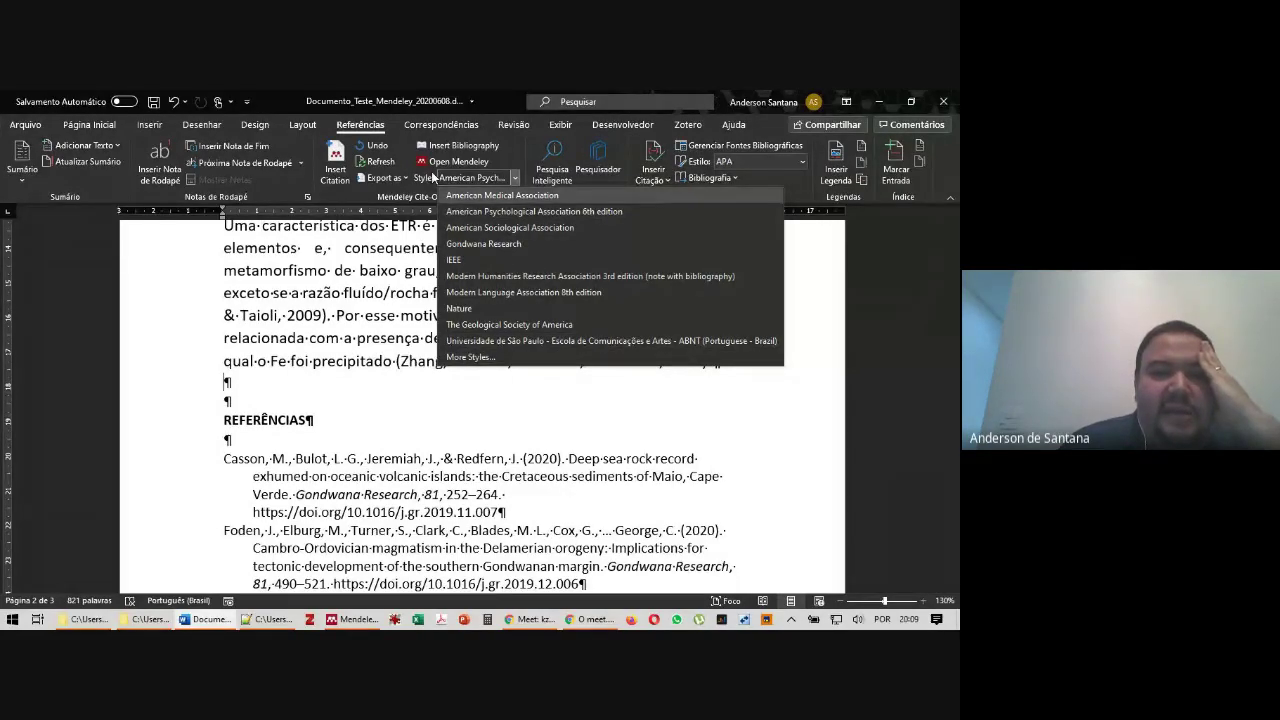
left_click(476, 341)
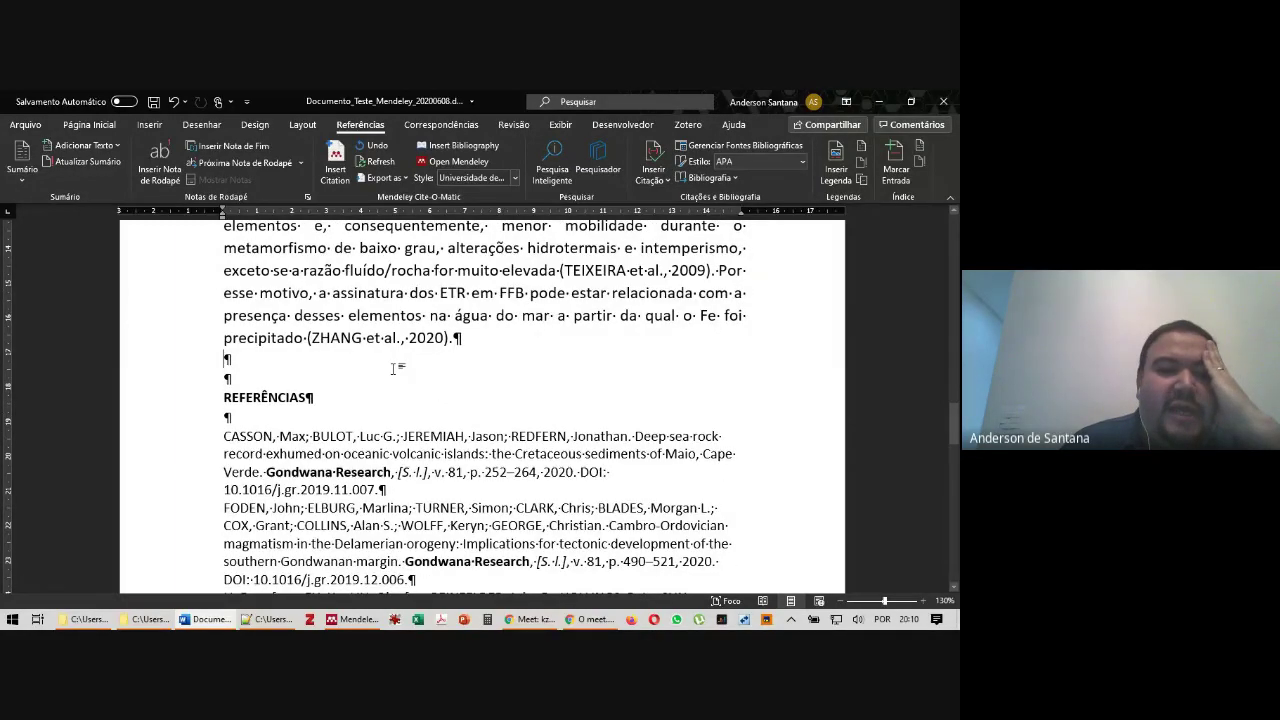
Check the reformatted citations, such as (ZHANG et al., 2020), and the reference list
scroll(367, 370, "up", 7)
scroll(434, 459, "down", 6)
scroll(434, 459, "down", 3)
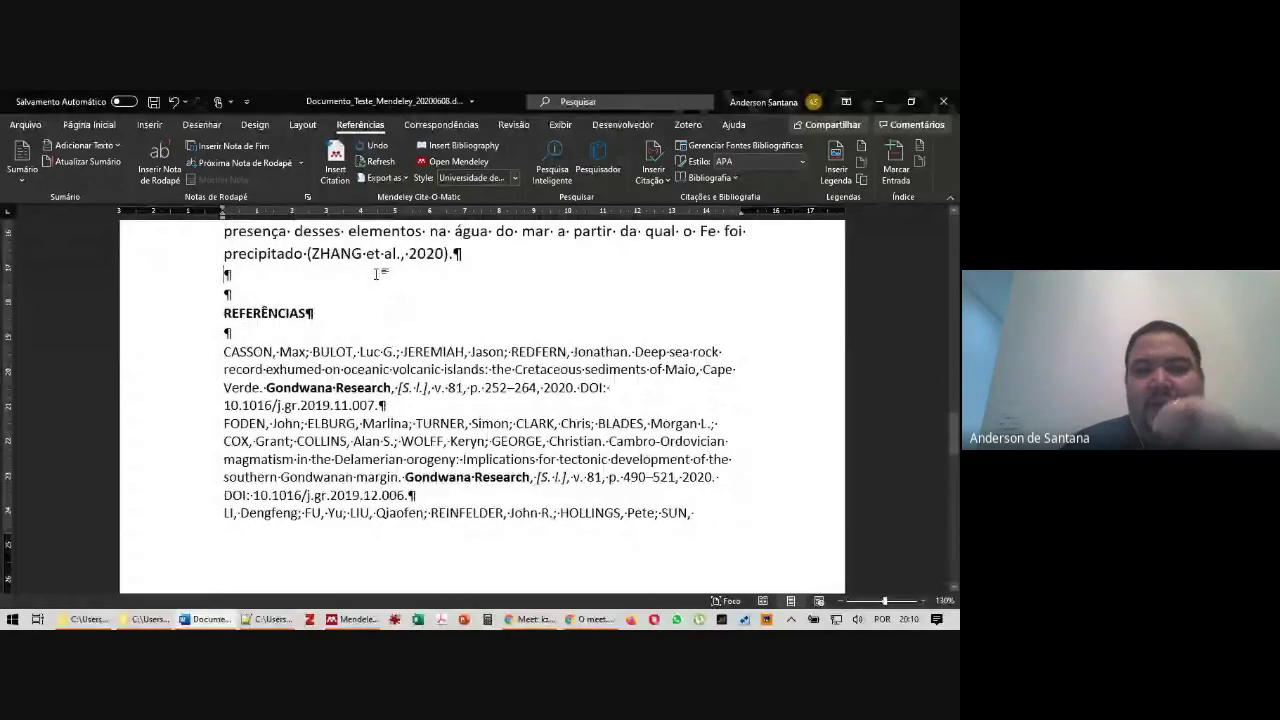
left_click(368, 254)
scroll(368, 254, "up", 13)
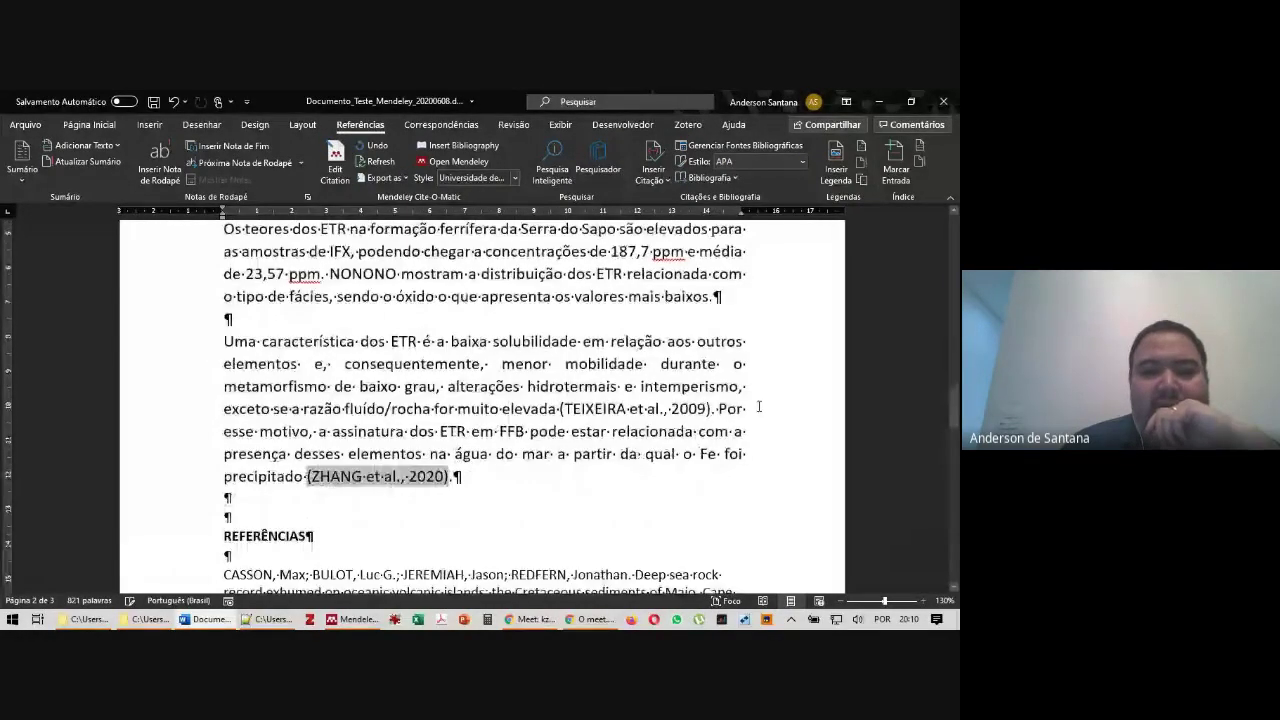
scroll(589, 394, "down", 11)
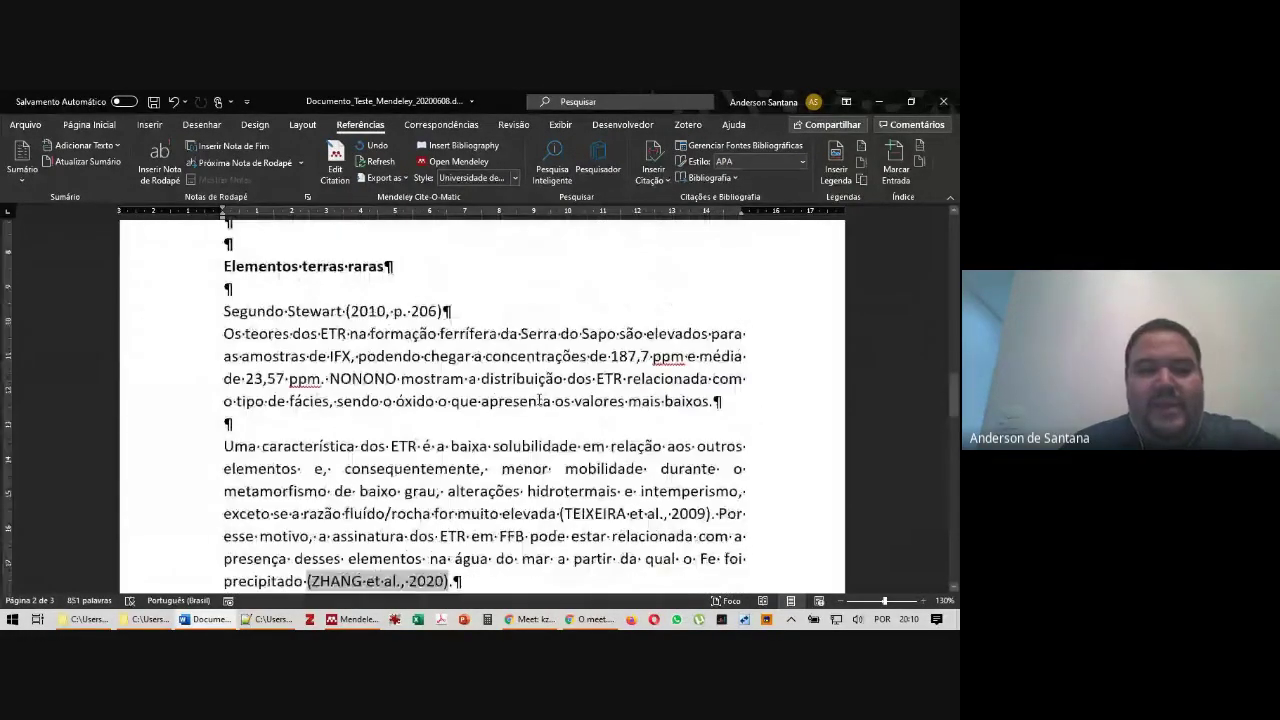
scroll(538, 408, "down", 8)
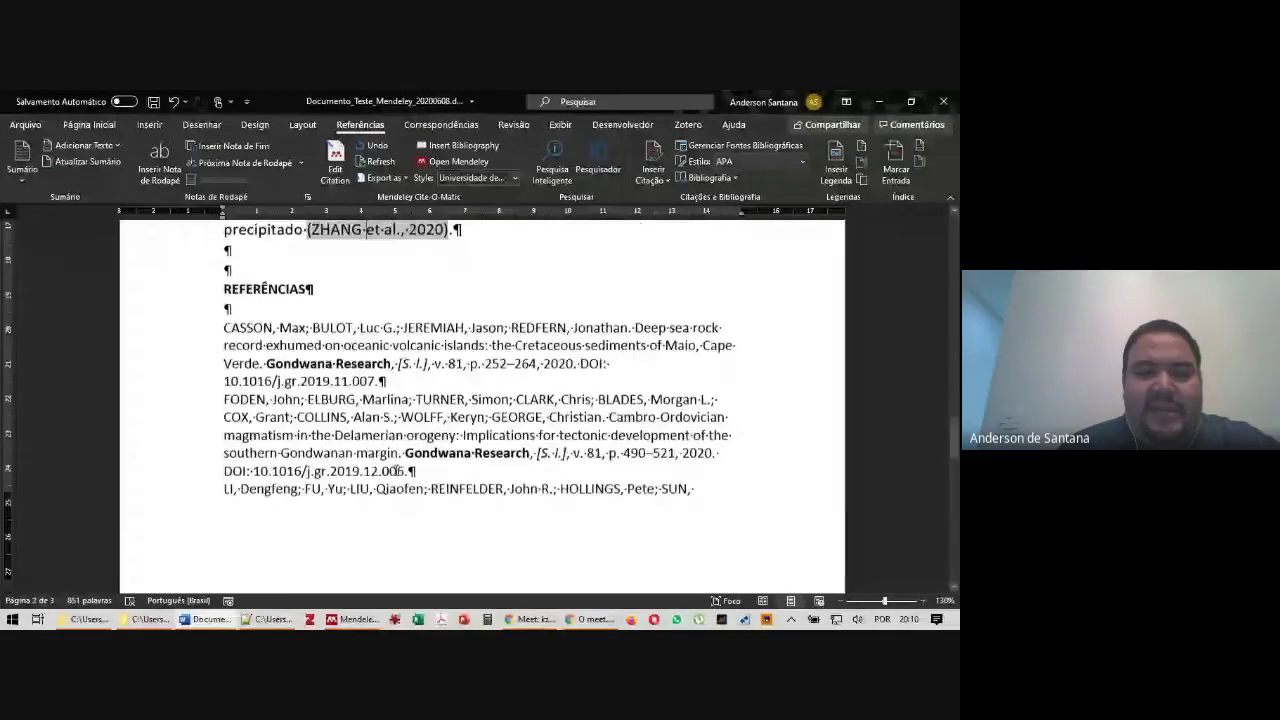
scroll(395, 453, "down", 6)
scroll(390, 448, "up", 14)
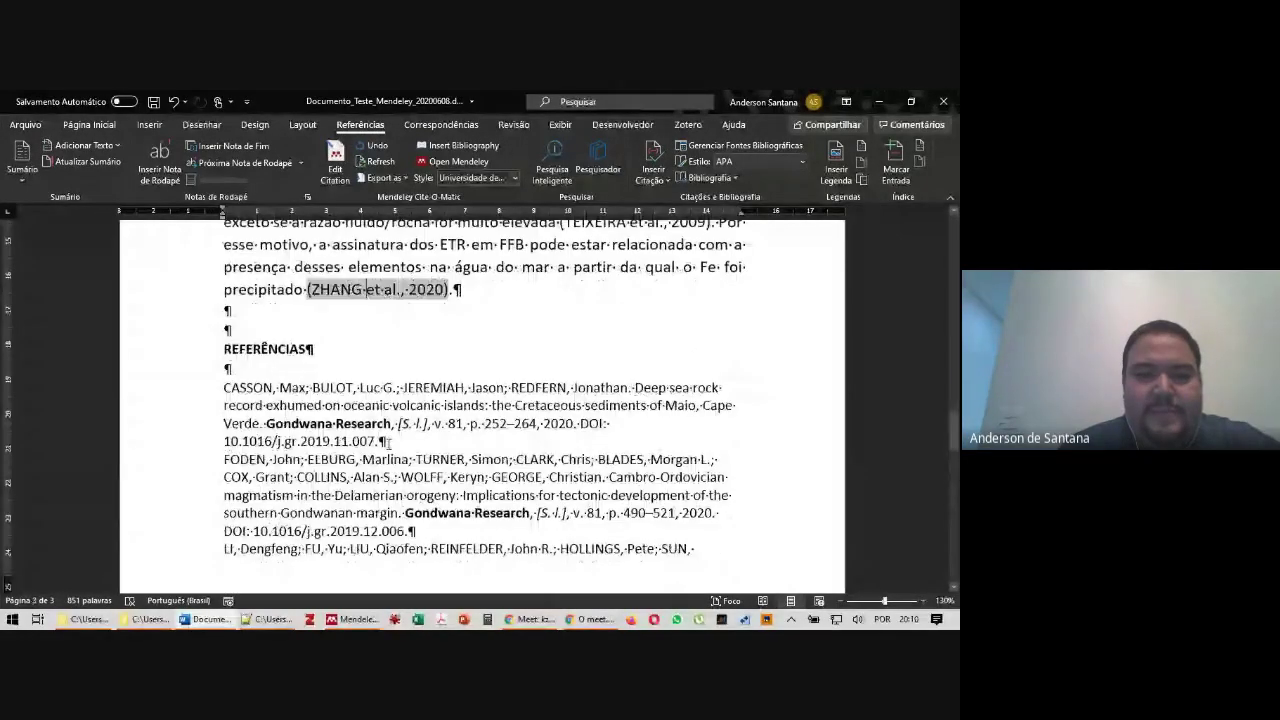
scroll(389, 444, "down", 5)
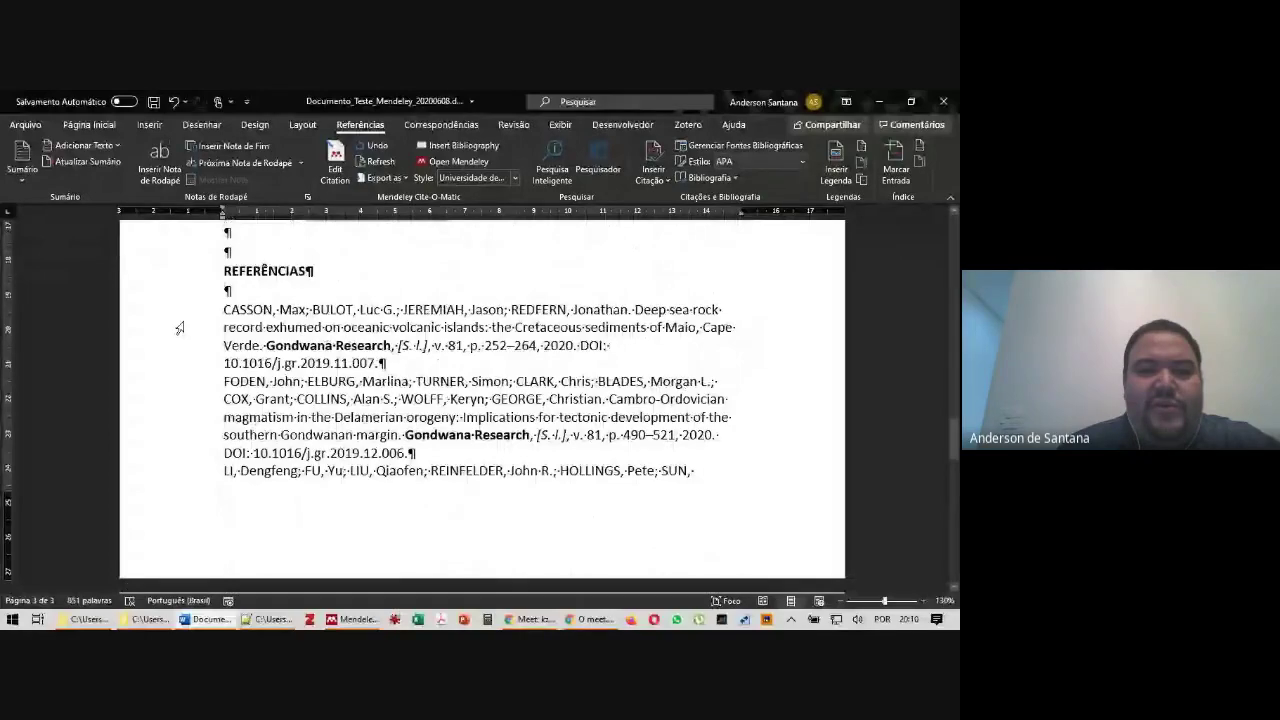
Select the whole reference list and add space after each of its paragraphs
left_click_drag(179, 328, 529, 624)
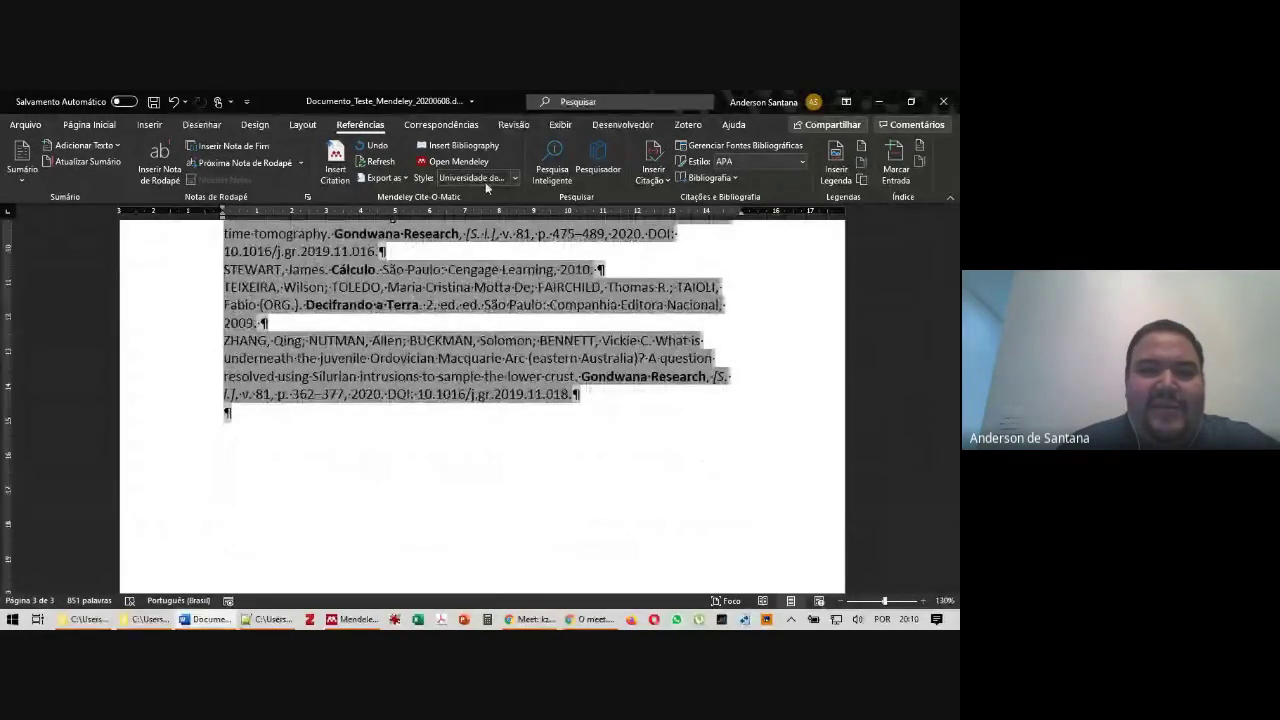
scroll(822, 404, "up", 1)
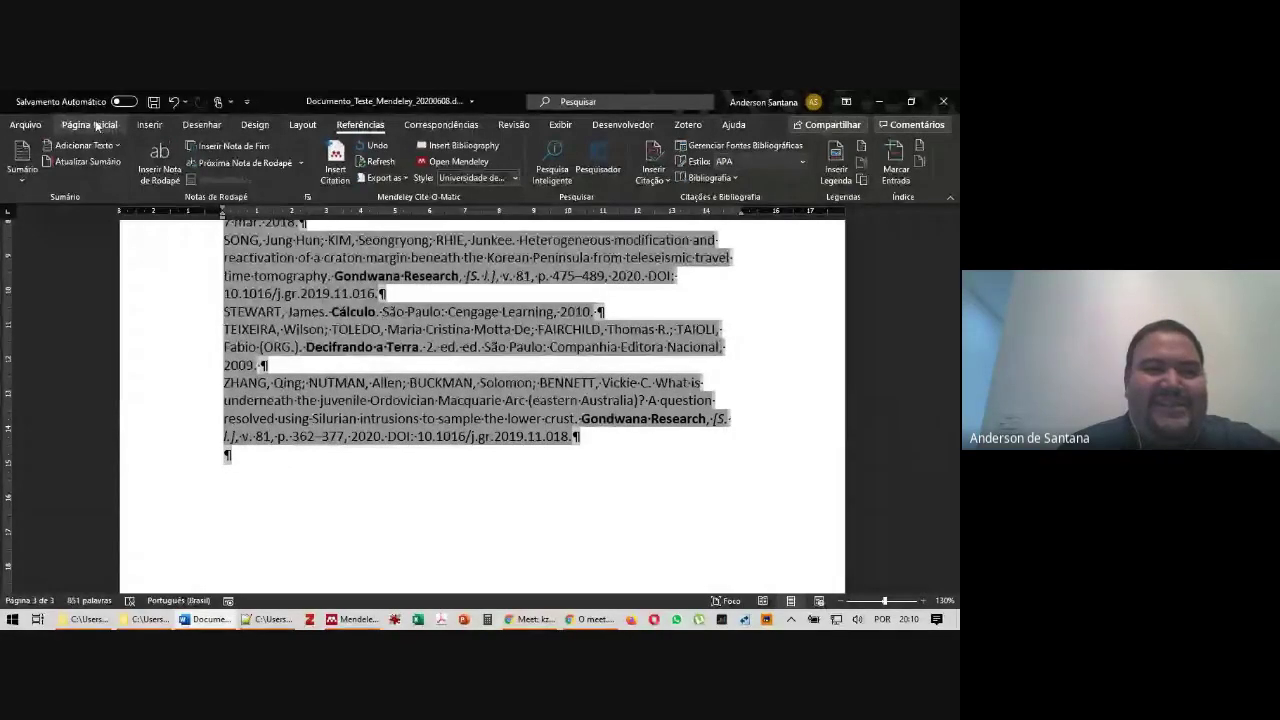
left_click(89, 124)
left_click(383, 172)
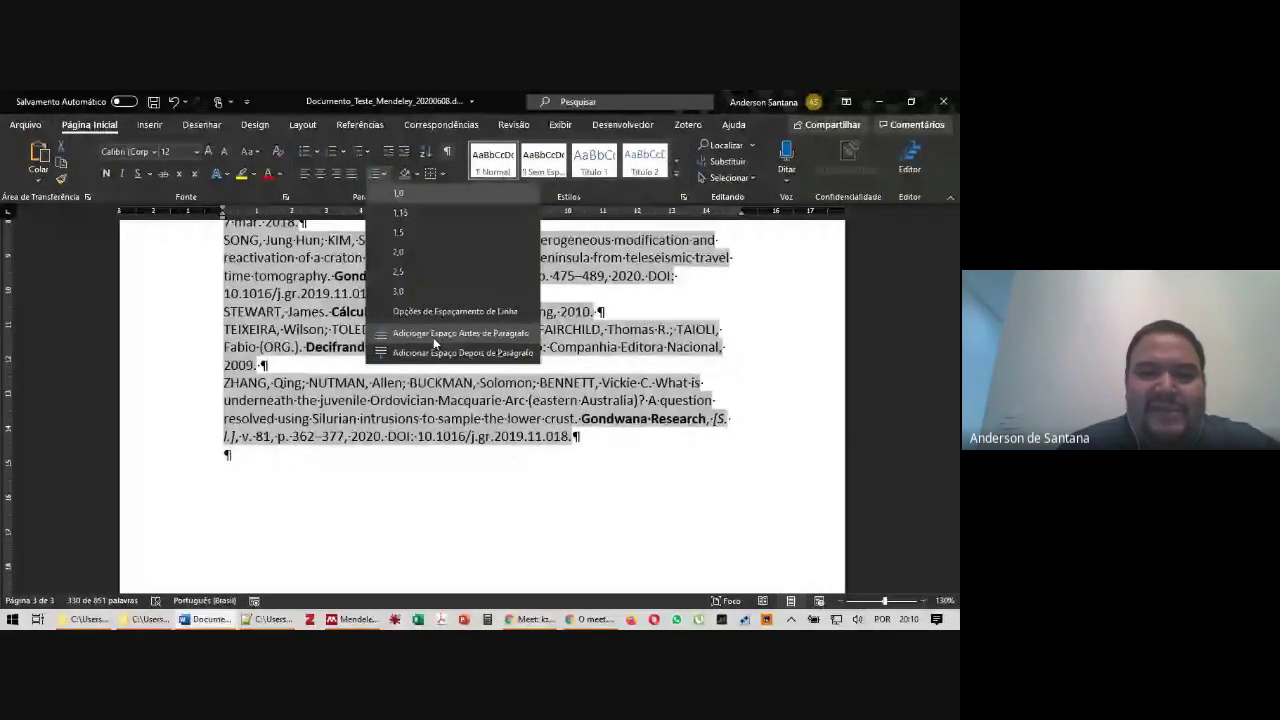
left_click(435, 354)
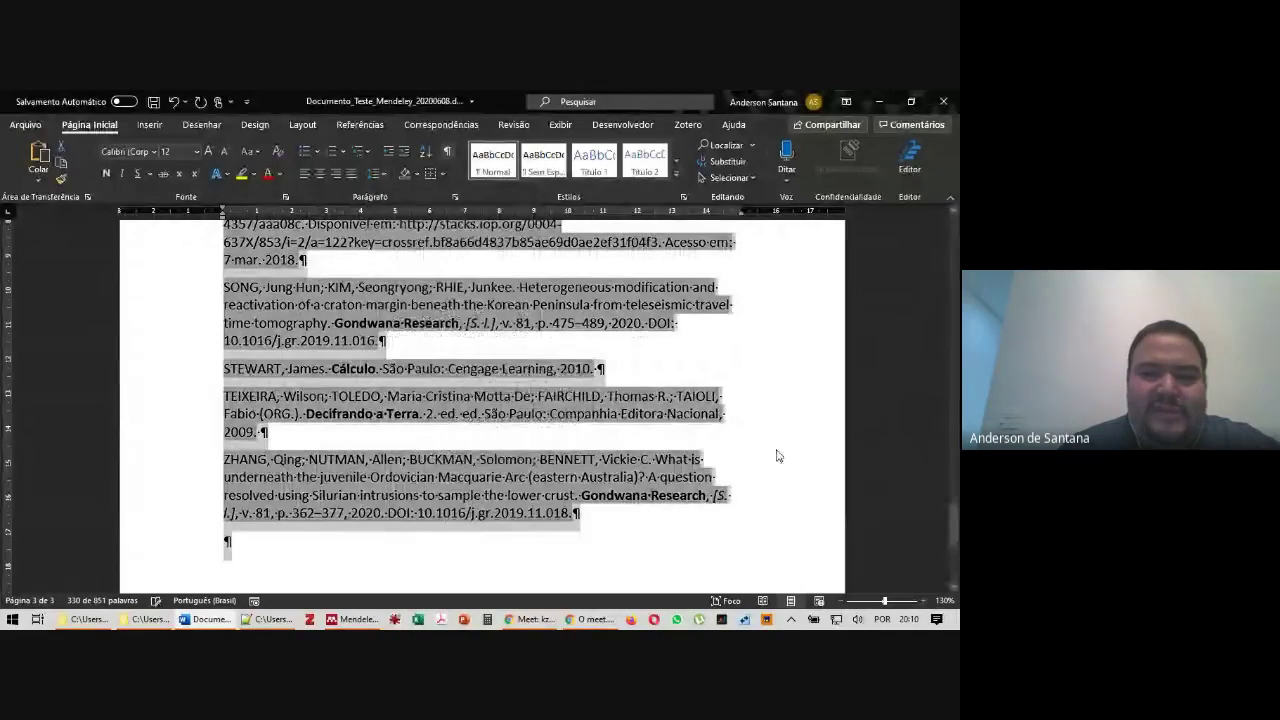
scroll(637, 370, "down", 1)
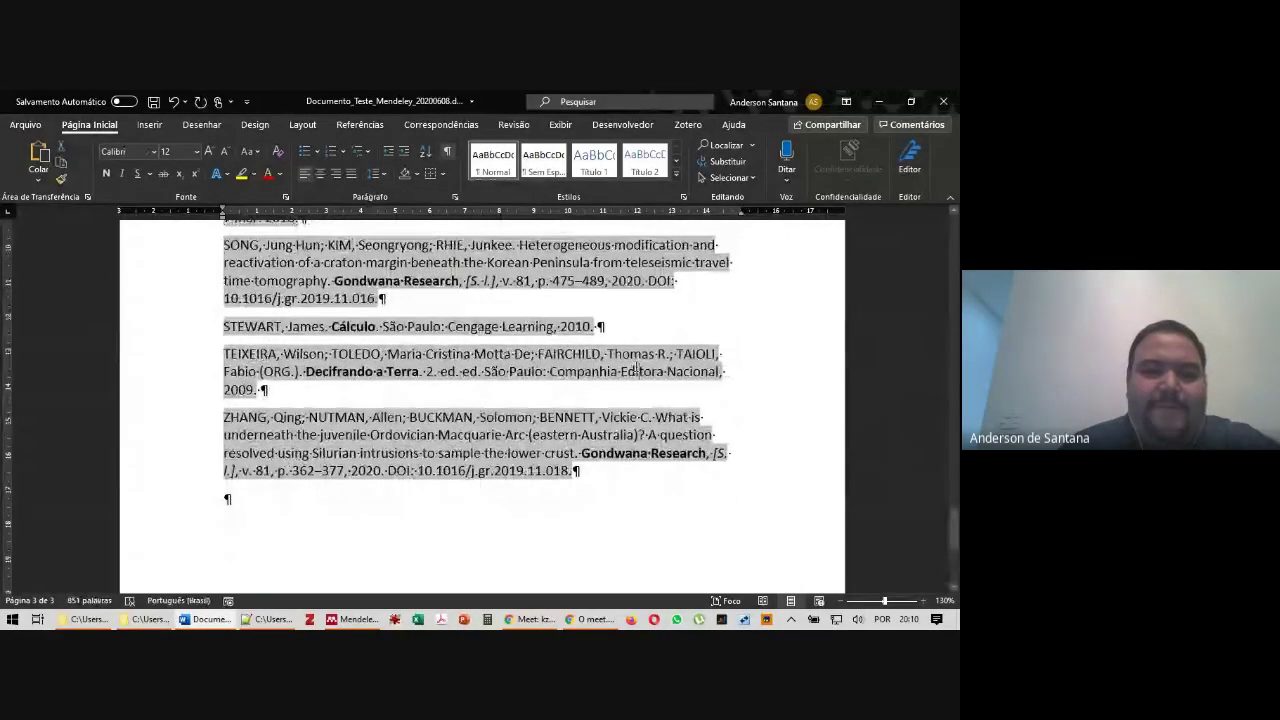
scroll(543, 306, "up", 5)
left_click(360, 124)
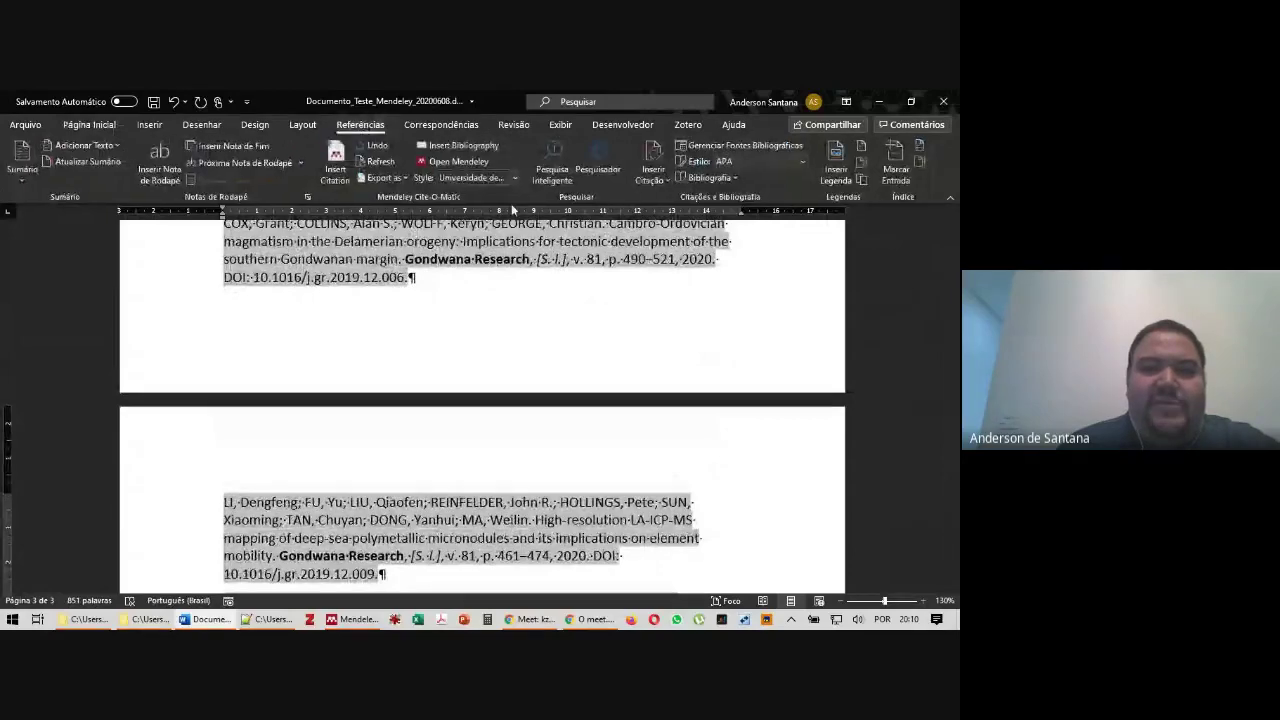
Switch the Mendeley citation style to The Geological Society of America, then return to Google Meet
left_click(495, 179)
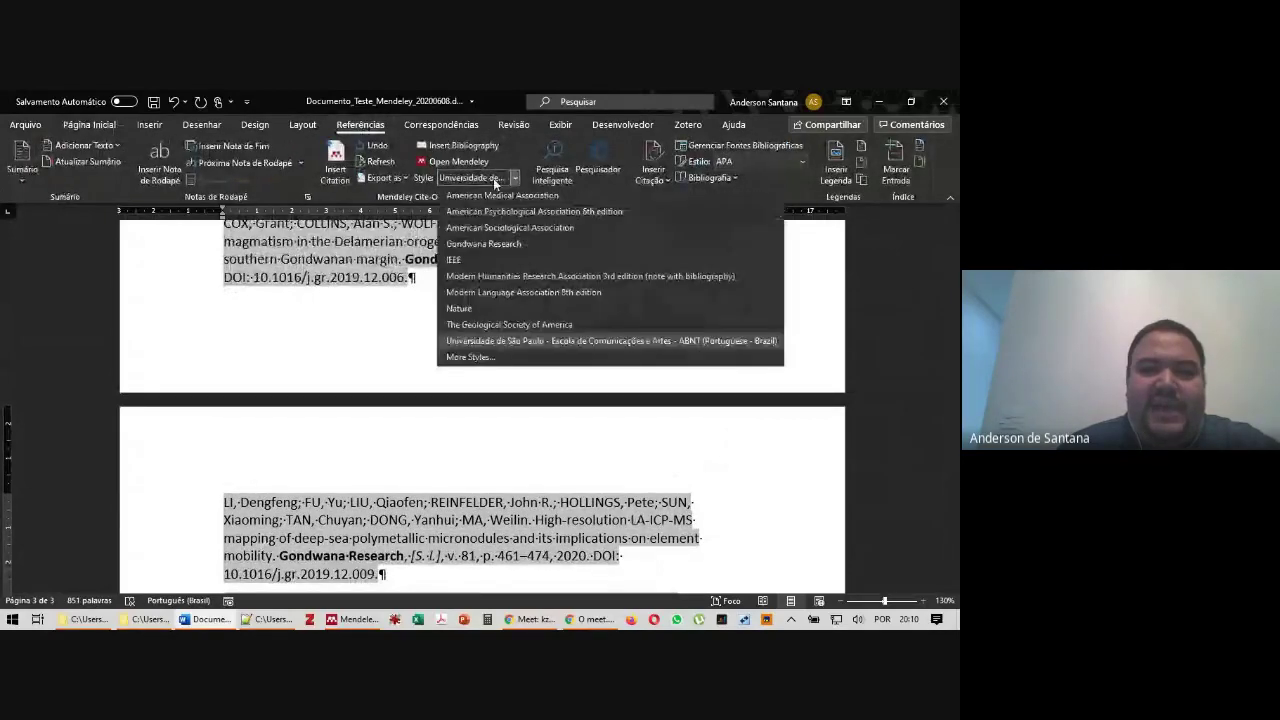
left_click(519, 325)
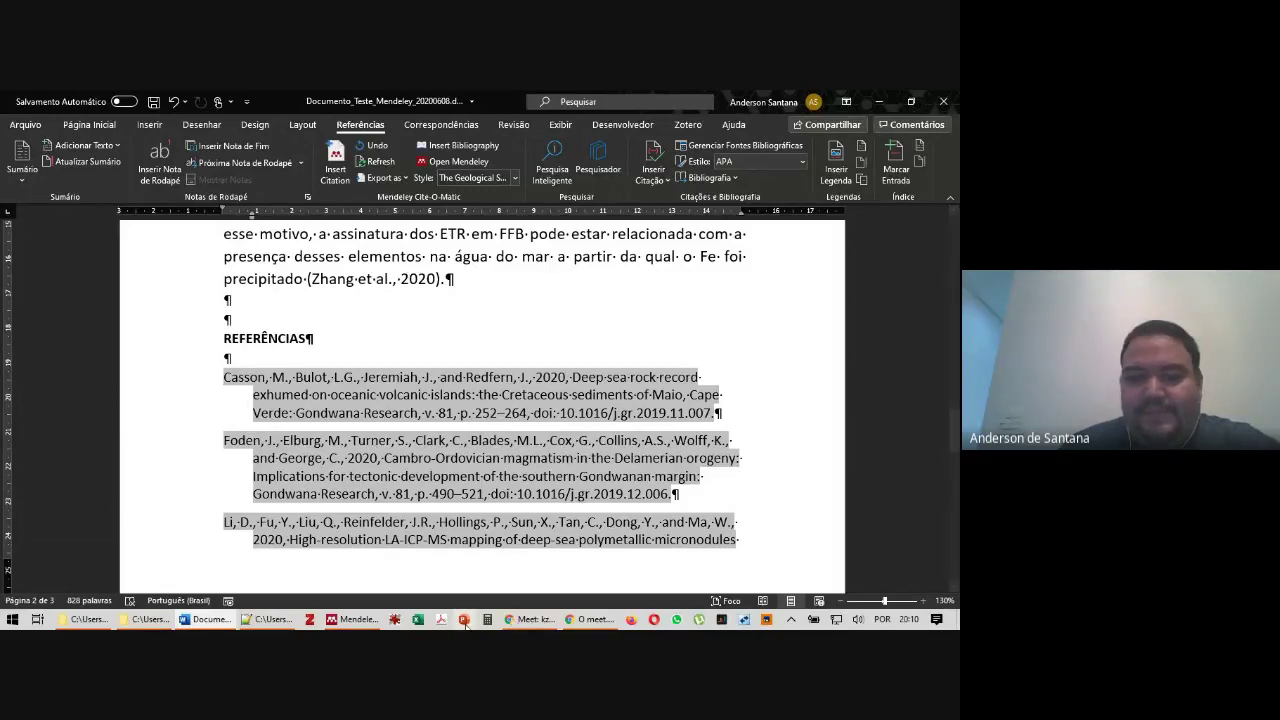
left_click(530, 619)
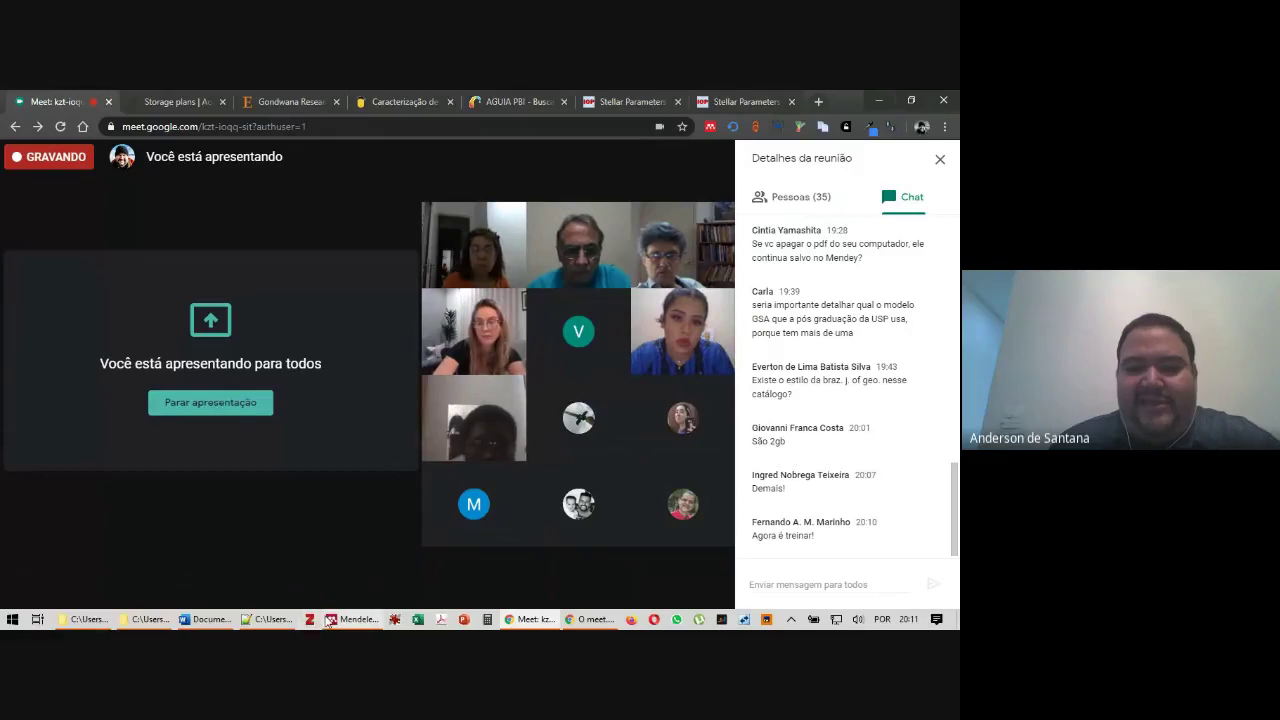
Highlight the Meet chat question about BibTeX export, then bring Mendeley Desktop forward
mouse_move(370, 620)
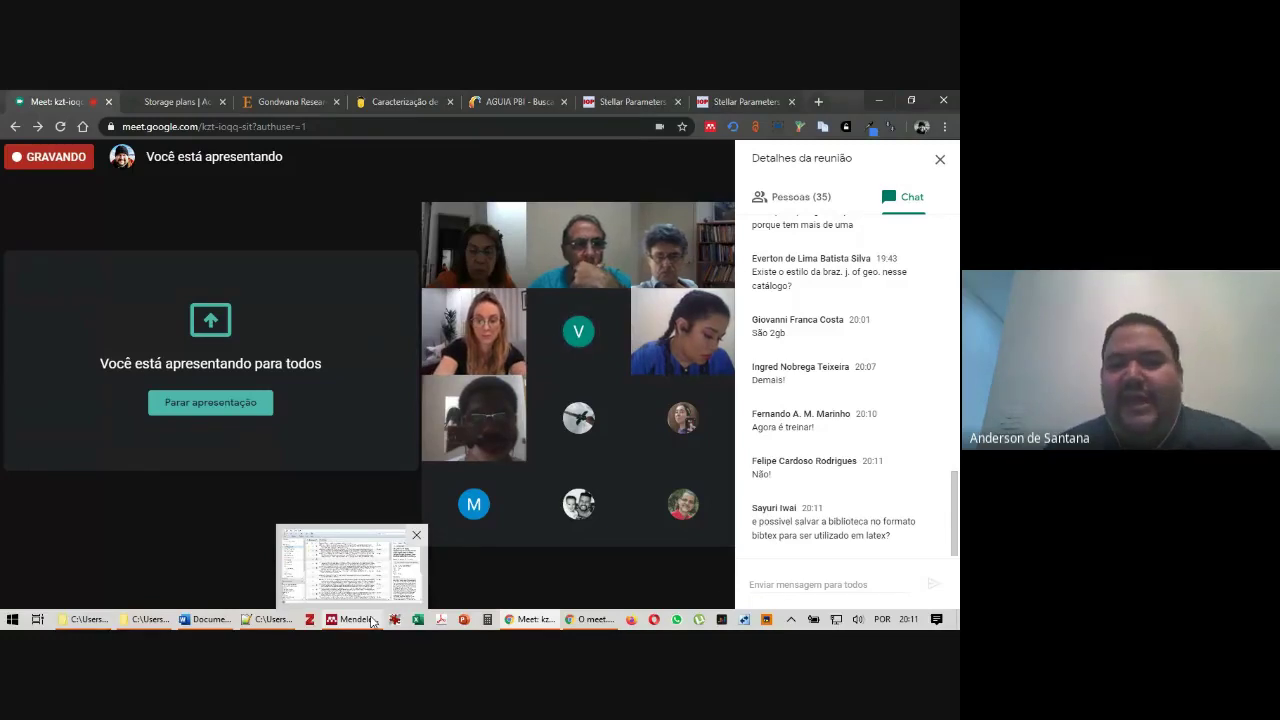
left_click_drag(747, 522, 911, 540)
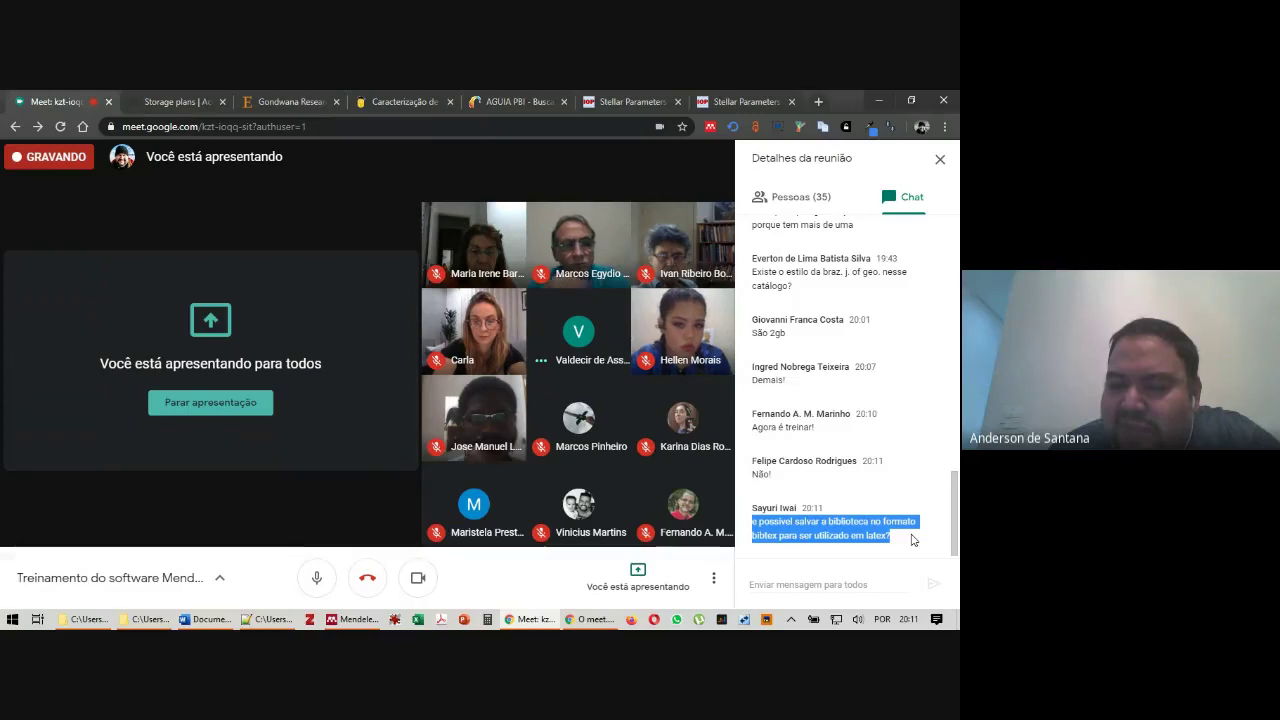
left_click(820, 486)
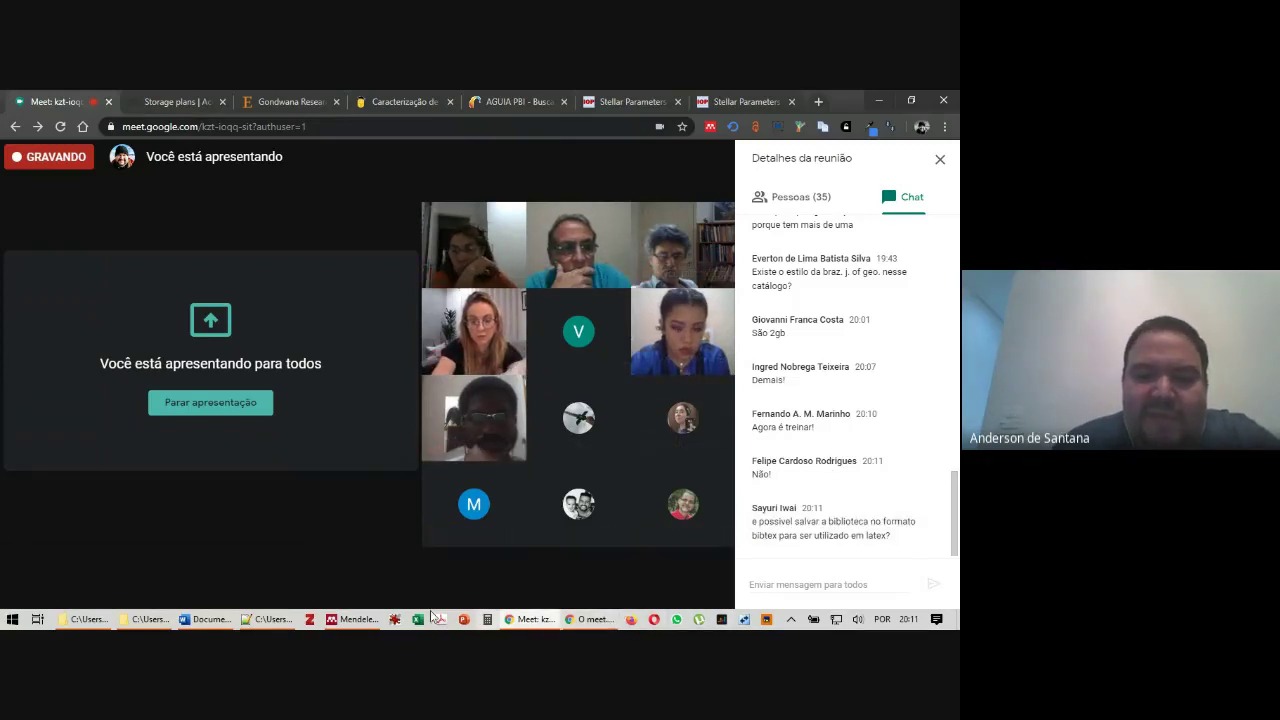
left_click(349, 624)
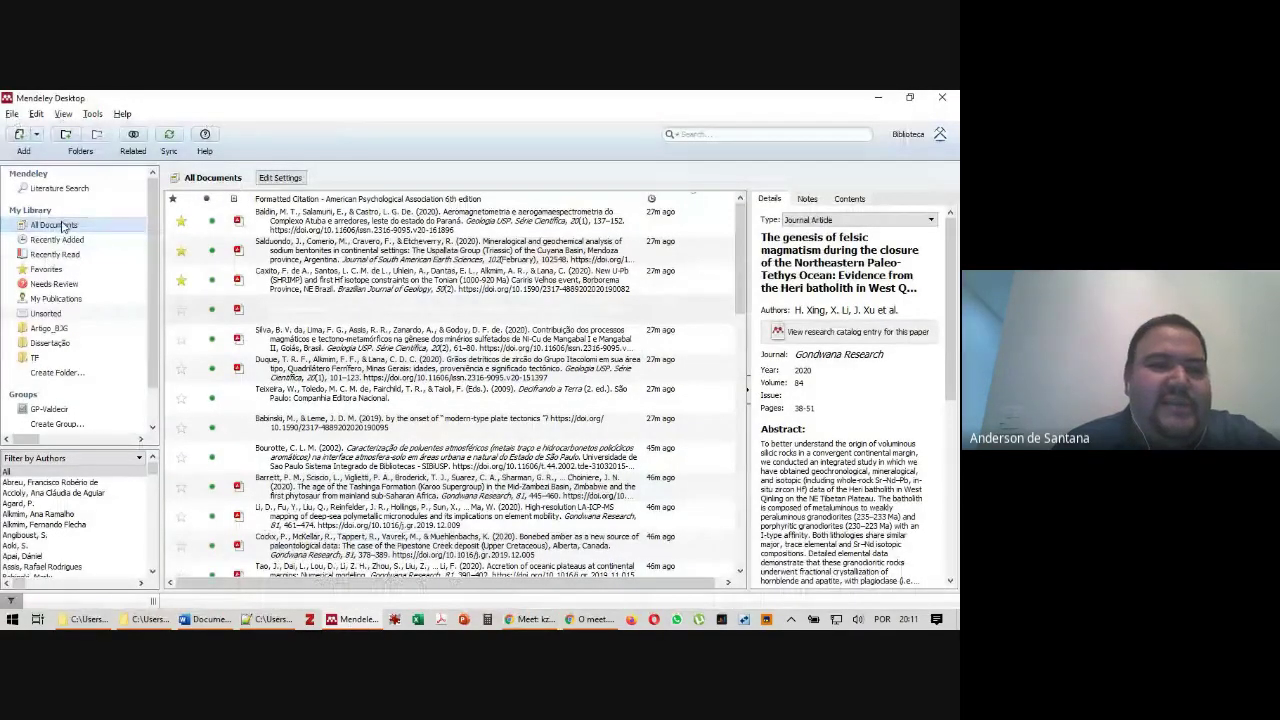
Export the selected documents as a BibTeX (*.bib) file named TESTE in Downloads
left_click(12, 113)
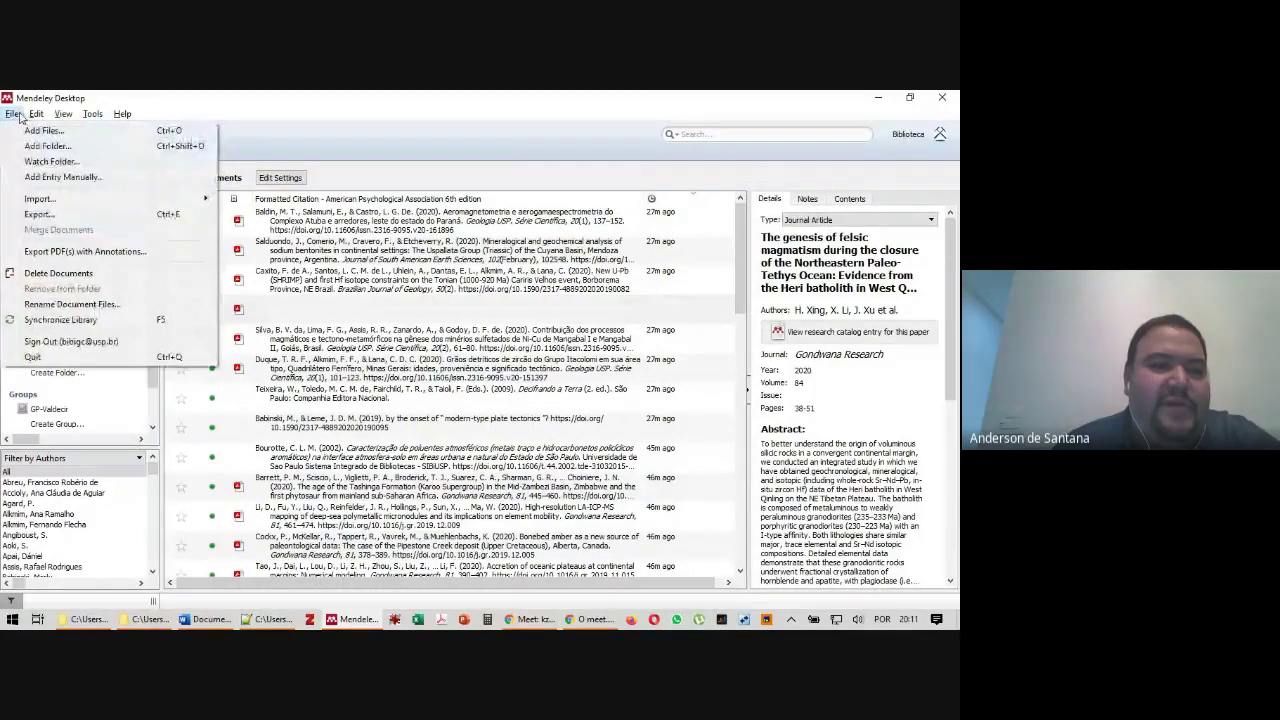
left_click(87, 206)
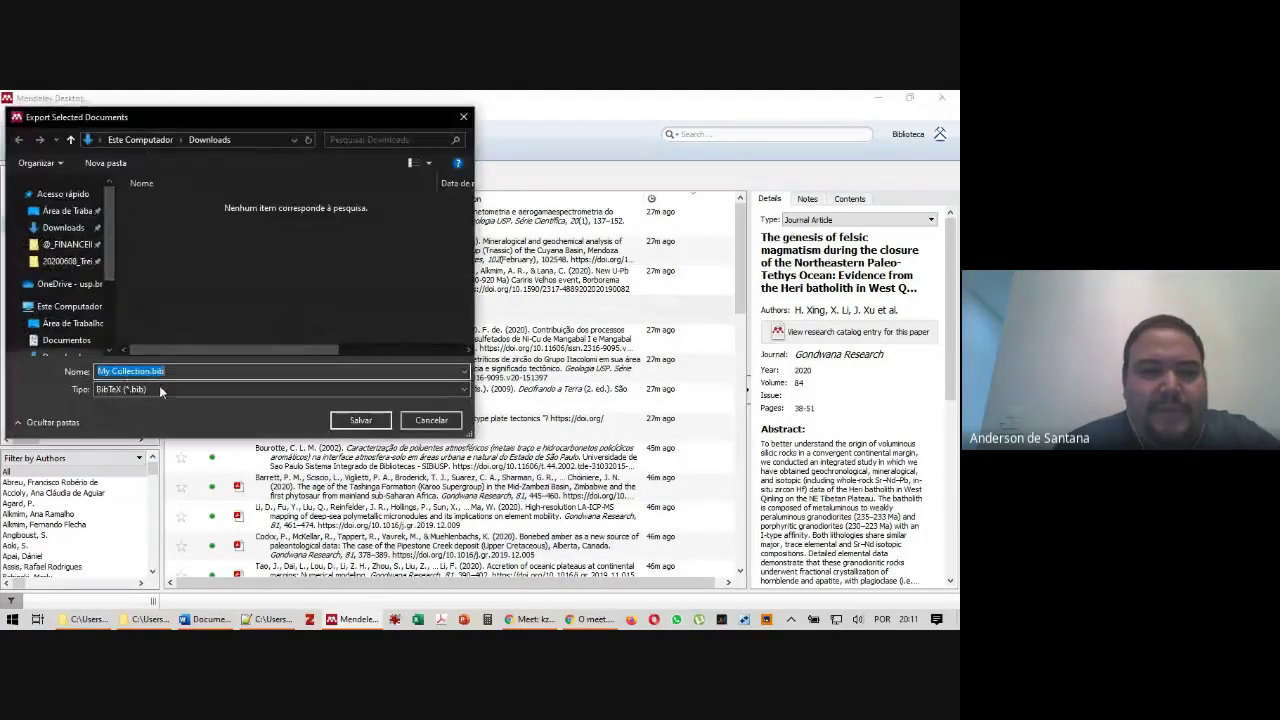
left_click(148, 392)
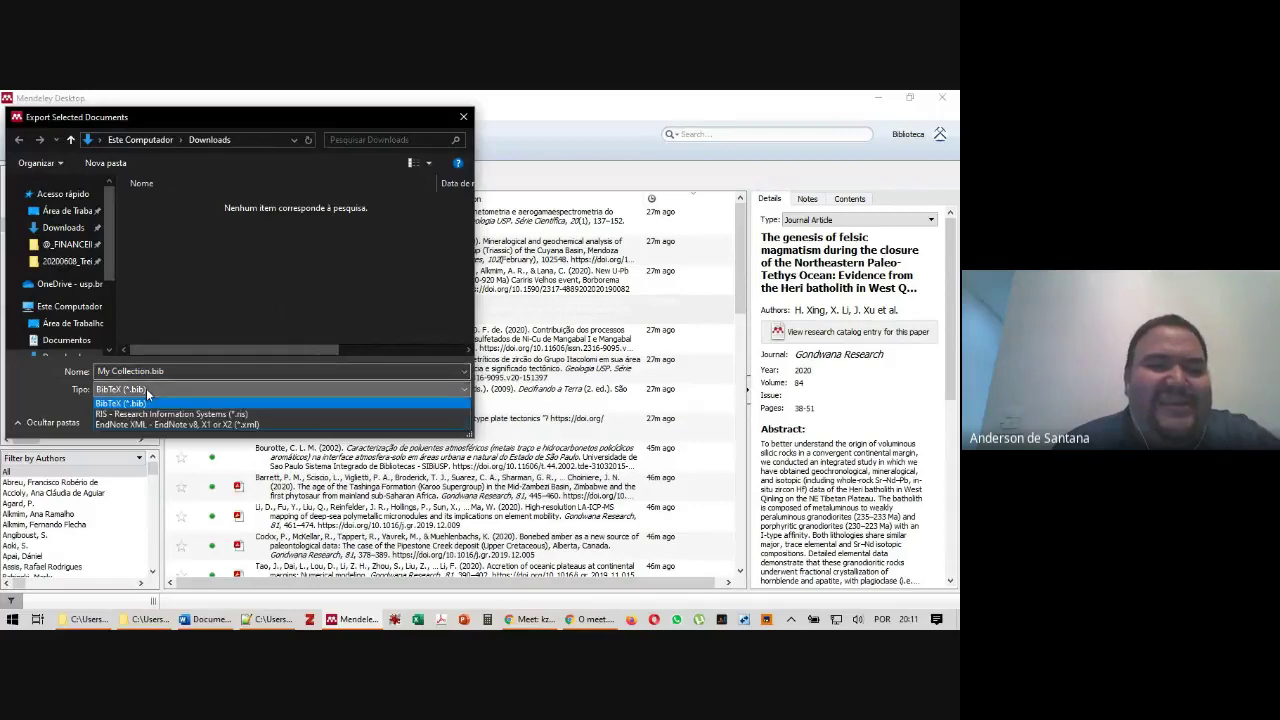
left_click(148, 401)
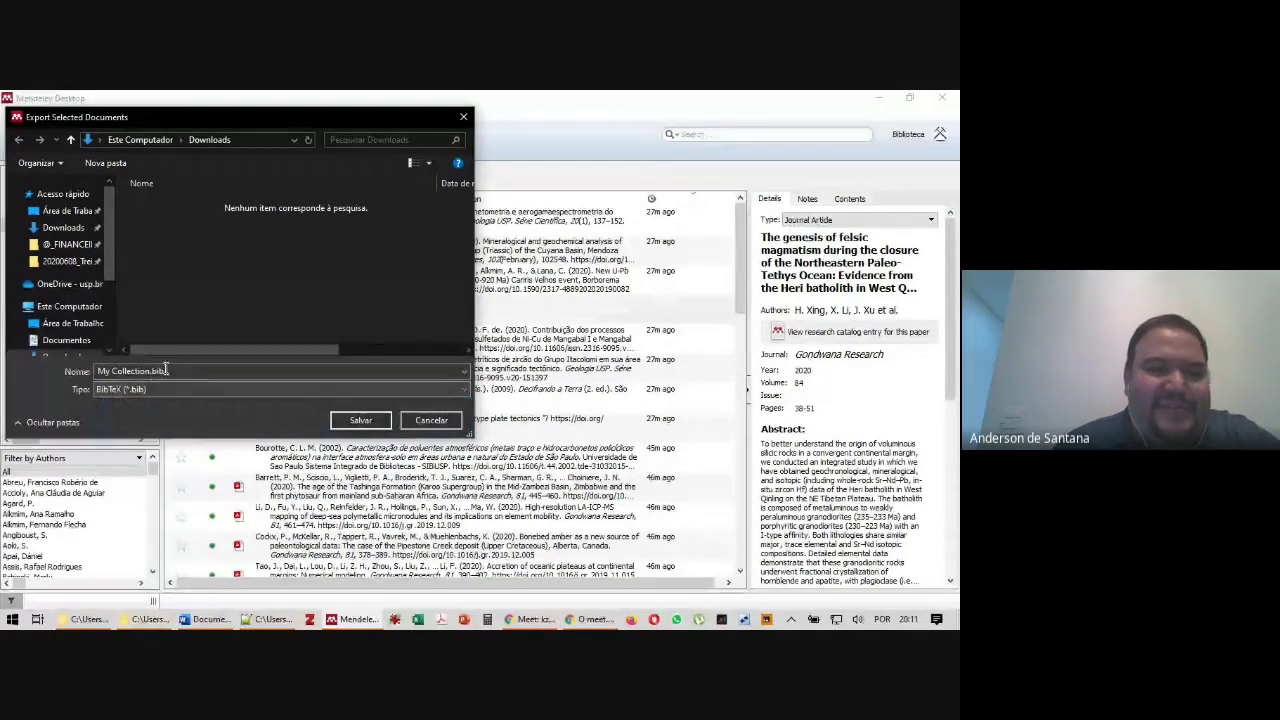
left_click(197, 370)
type("TESTE")
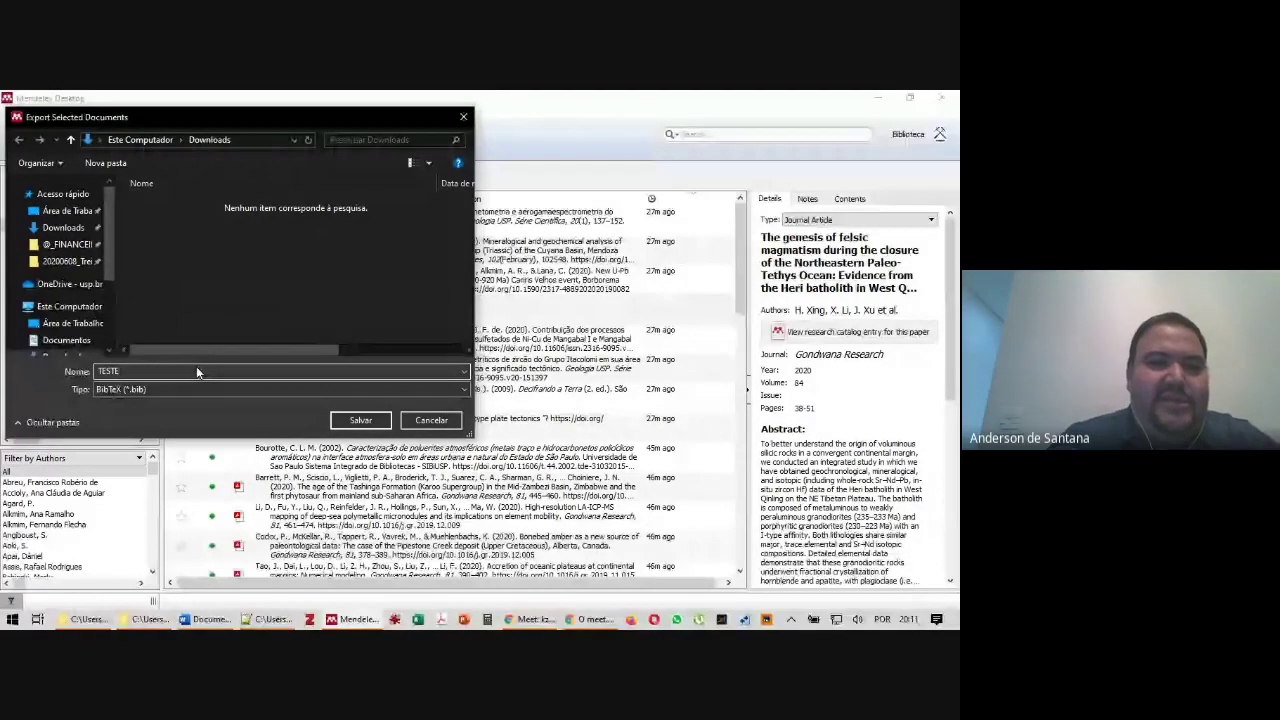
key("Return")
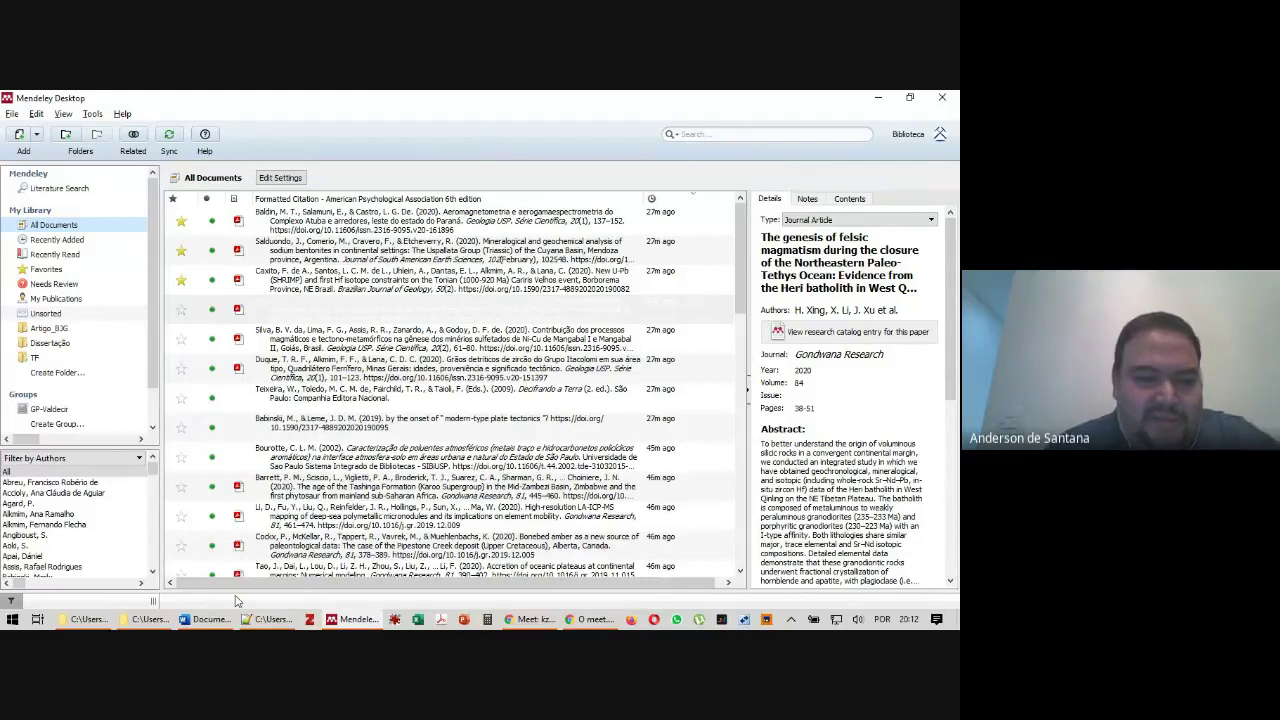
Open TESTE.bib from the Downloads folder with Edit with Notepad++
mouse_move(95, 619)
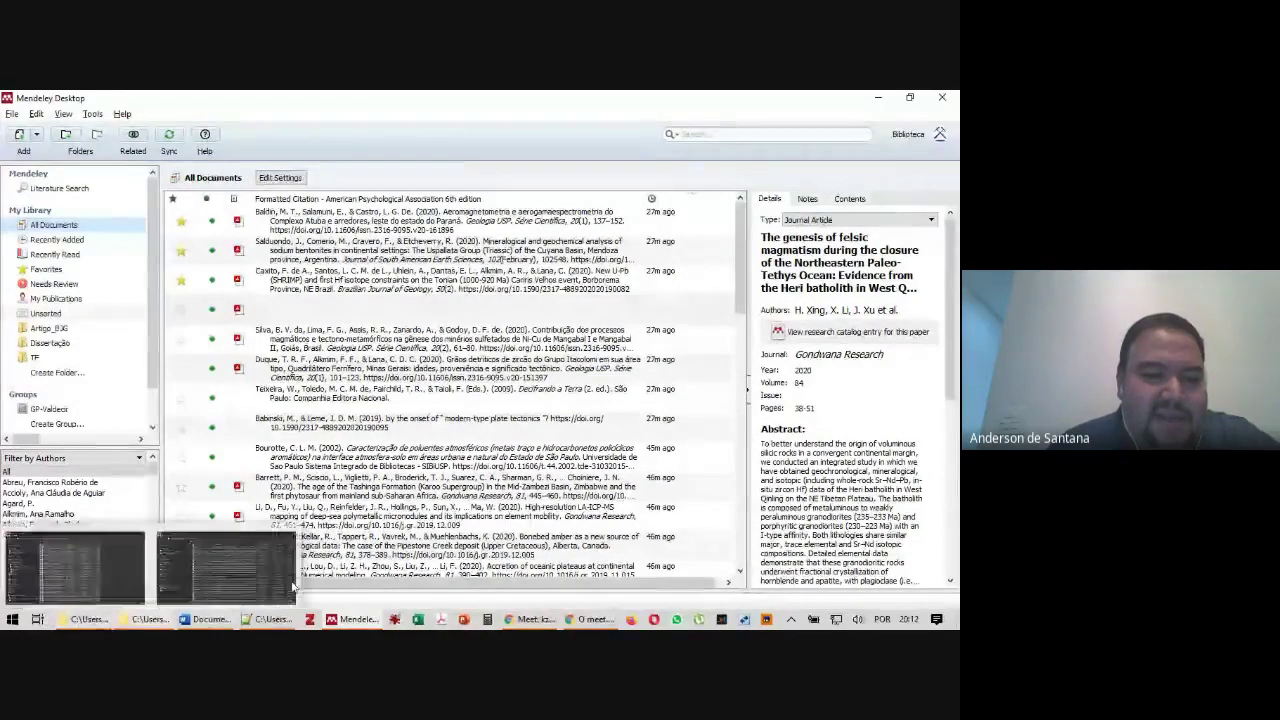
left_click(123, 588)
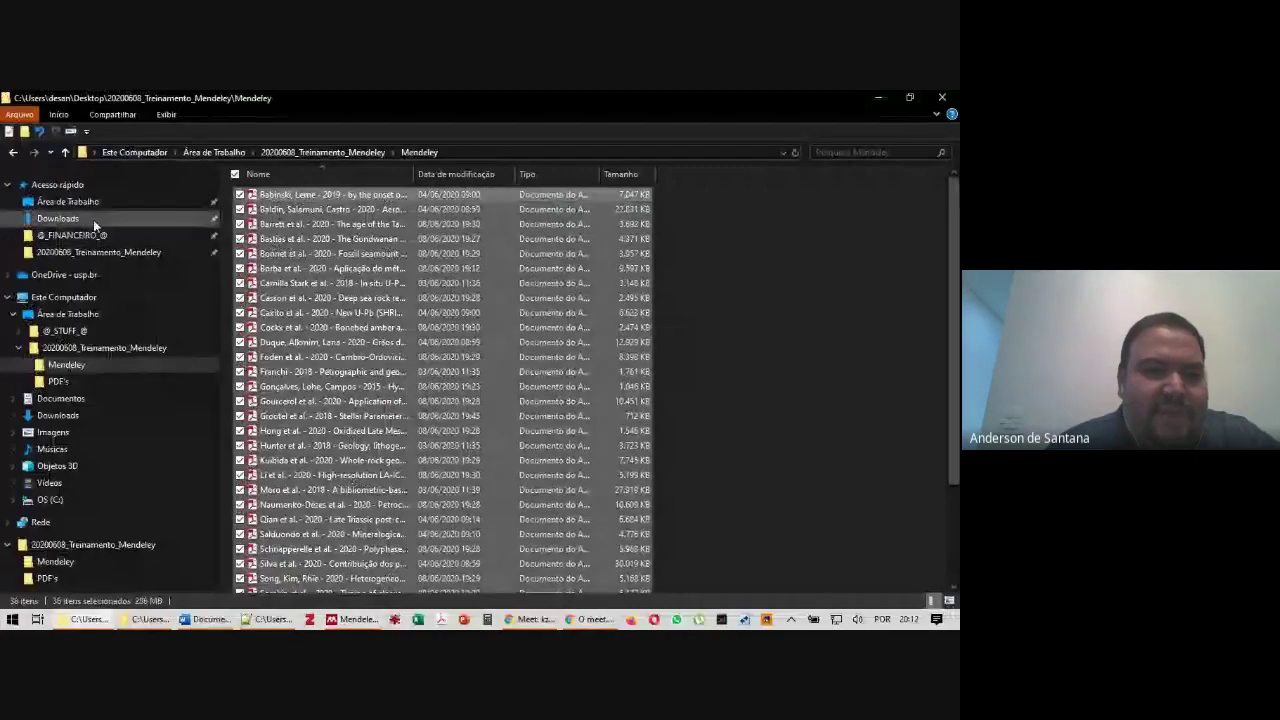
left_click(93, 218)
left_click(265, 197)
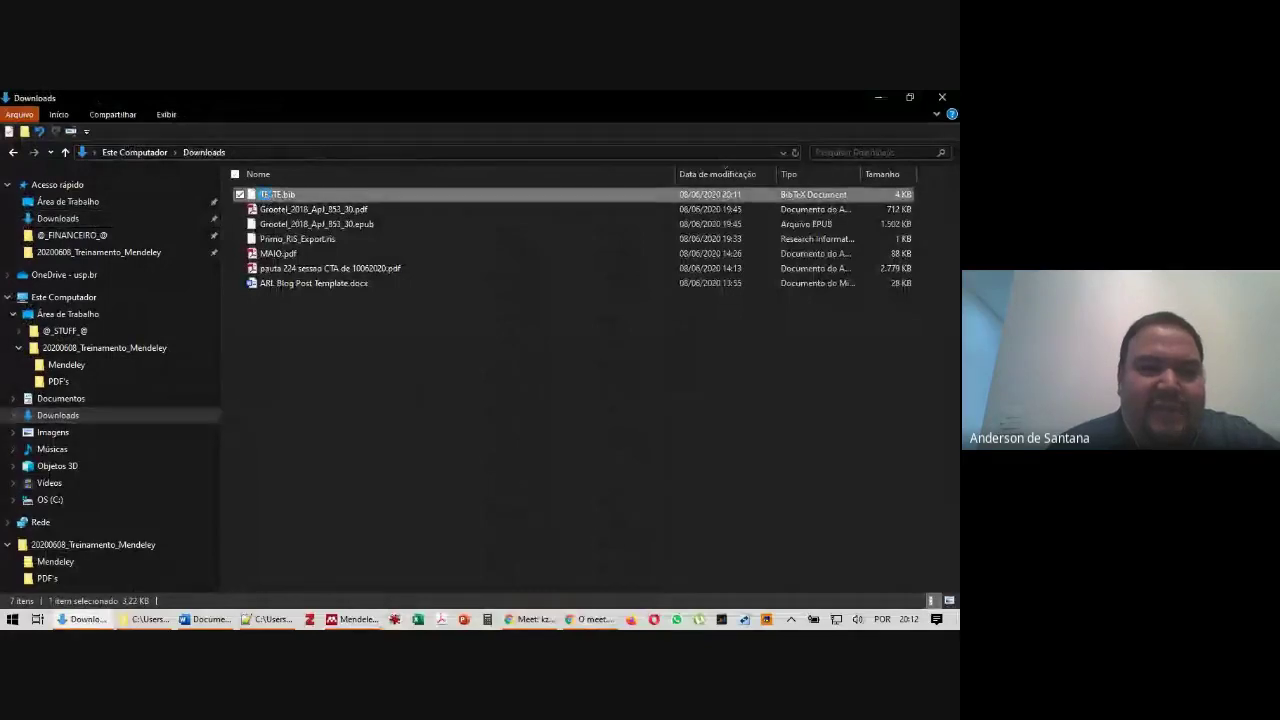
right_click(265, 197)
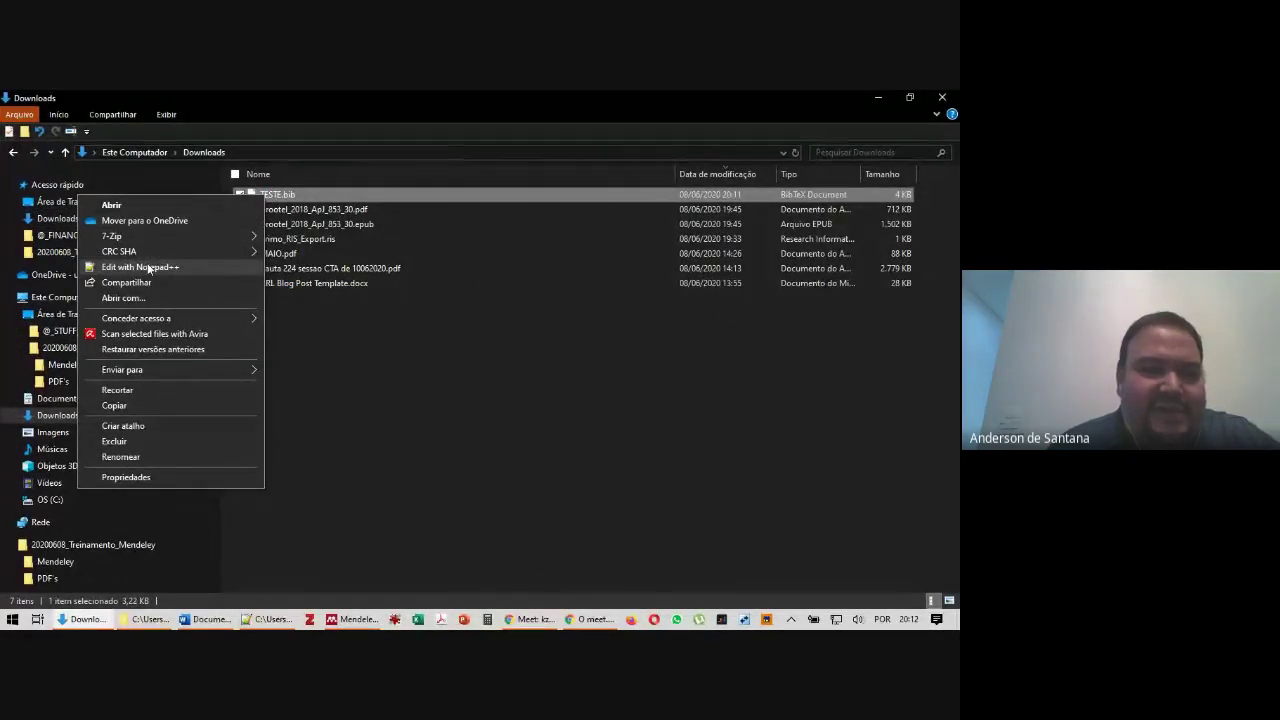
left_click(148, 268)
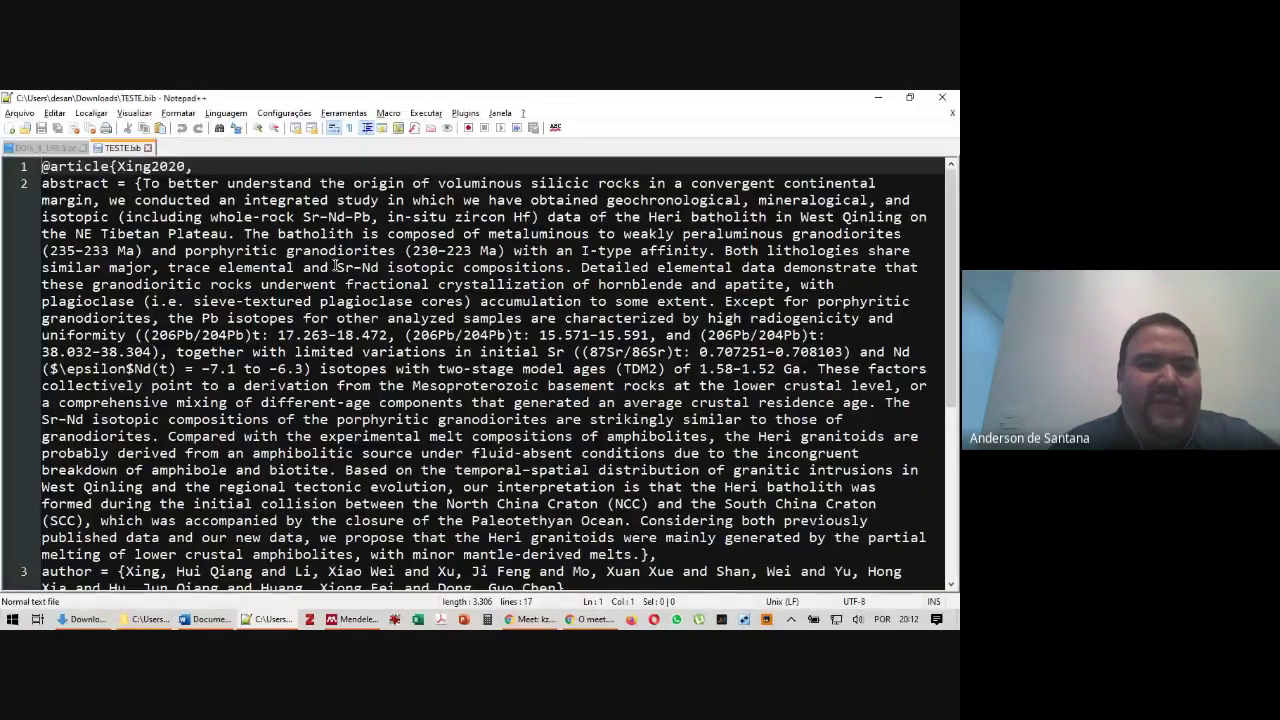
Review the abstract and other fields of the Xing2020 entry in TESTE.bib, then return to Downloads
scroll(220, 263, "down", 2)
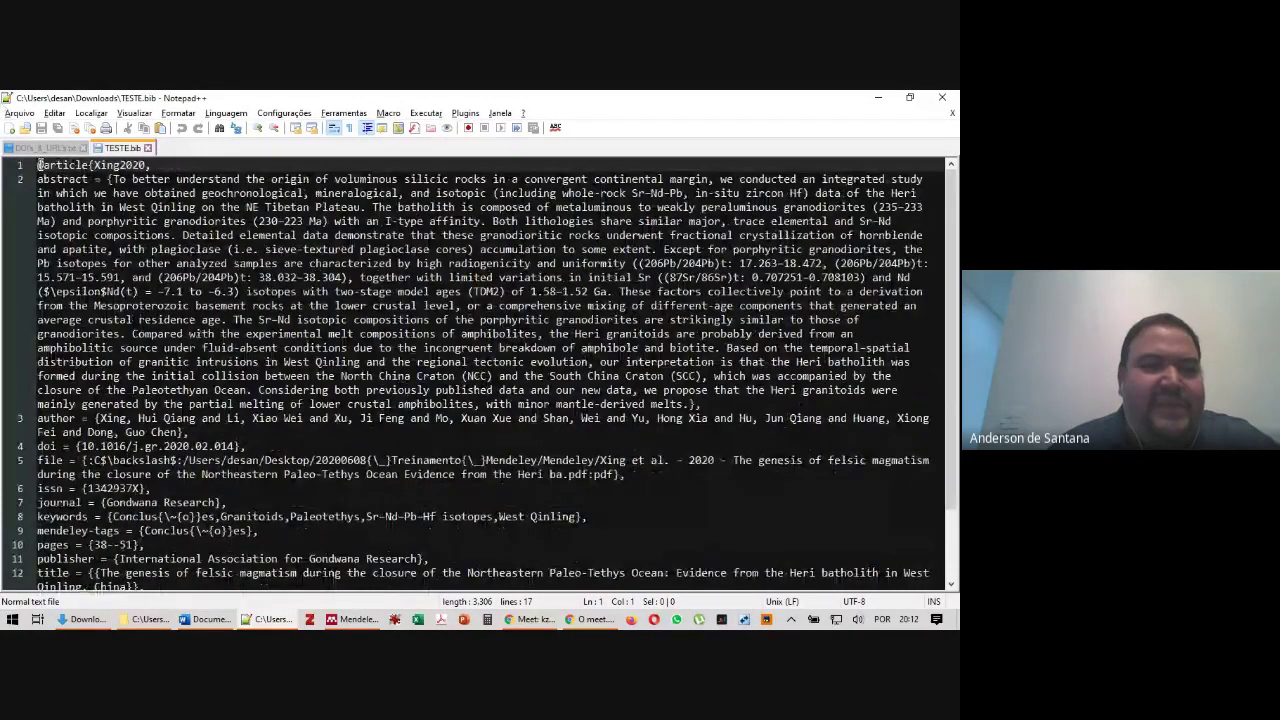
double_click(62, 180)
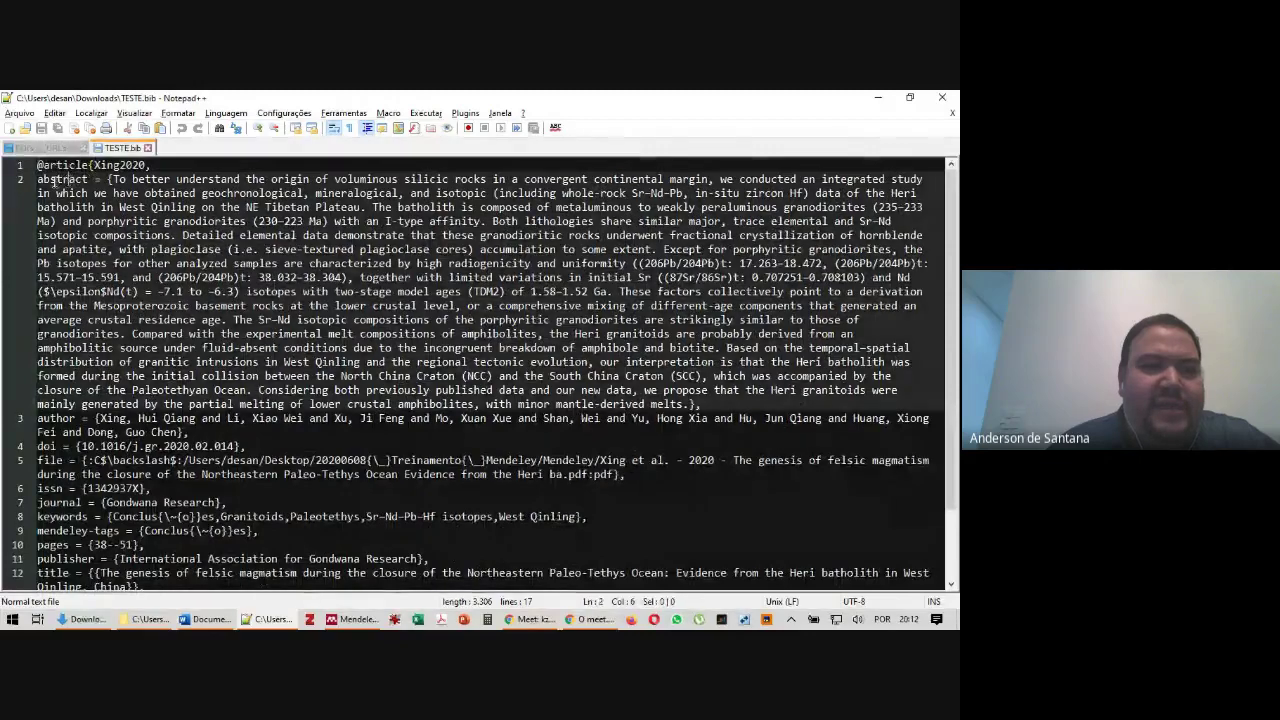
left_click_drag(62, 182, 113, 180)
left_click(64, 182)
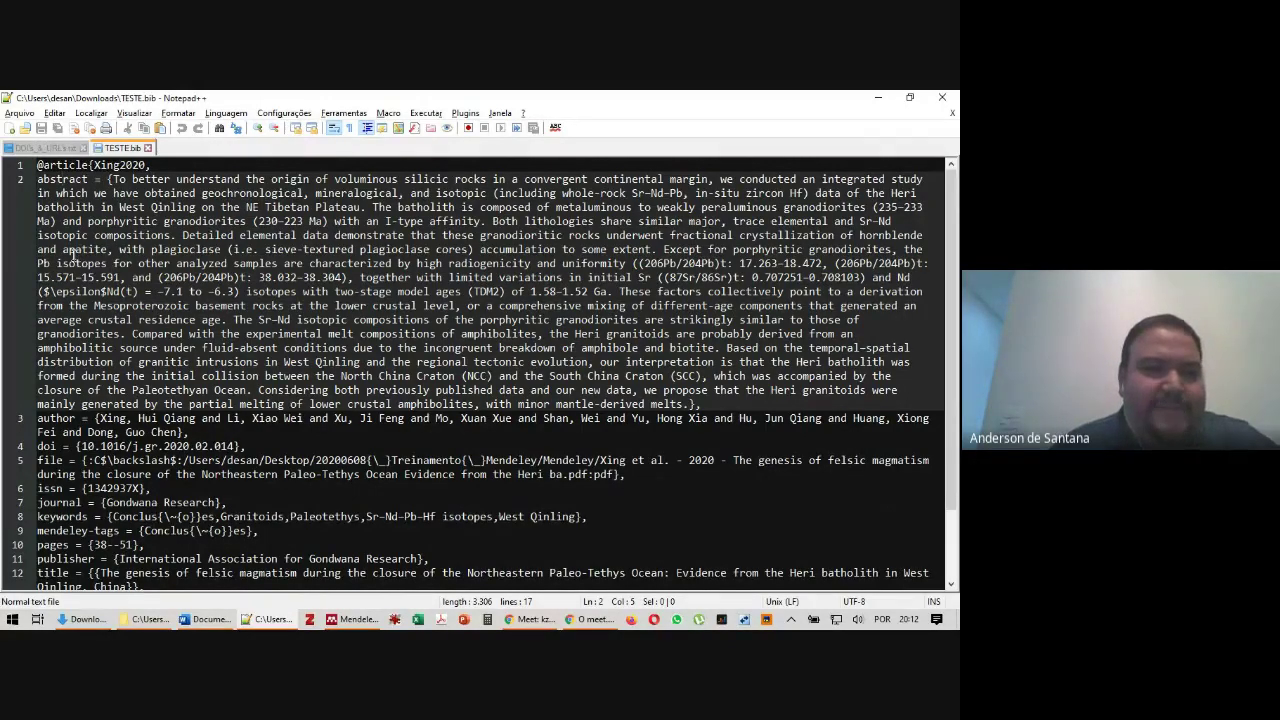
scroll(72, 255, "down", 2)
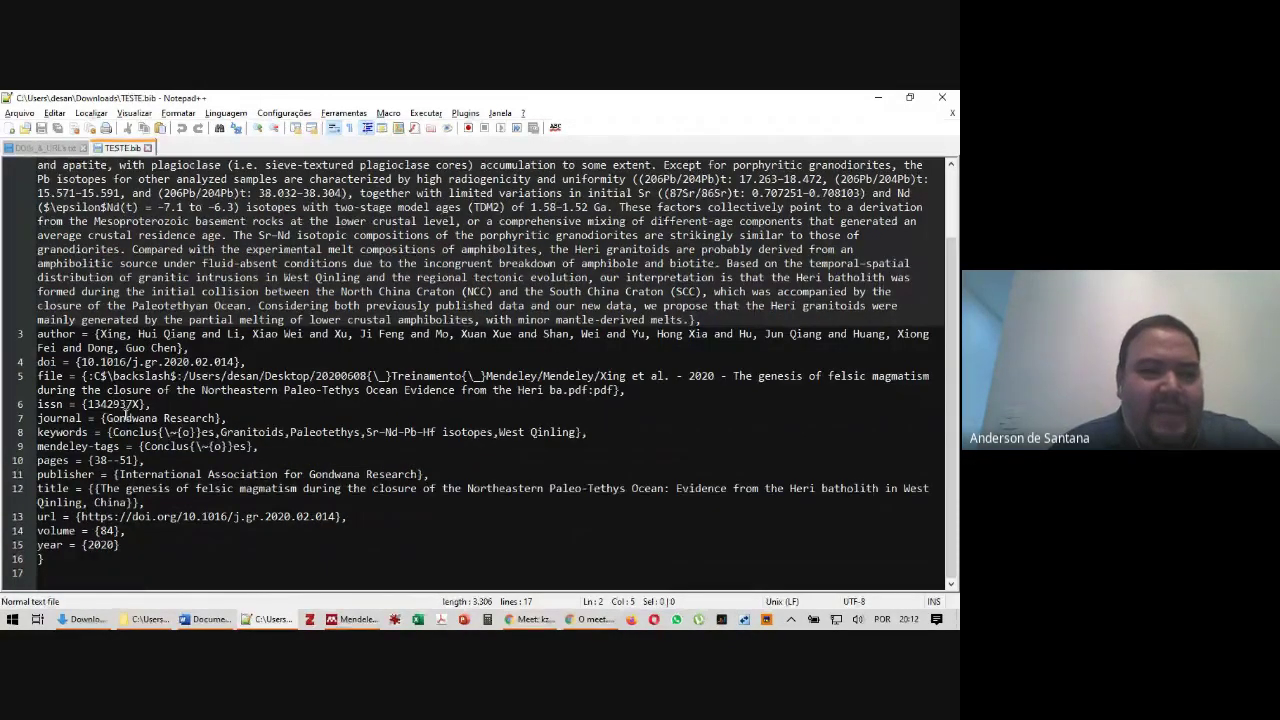
scroll(72, 255, "up", 2)
key("alt+Tab")
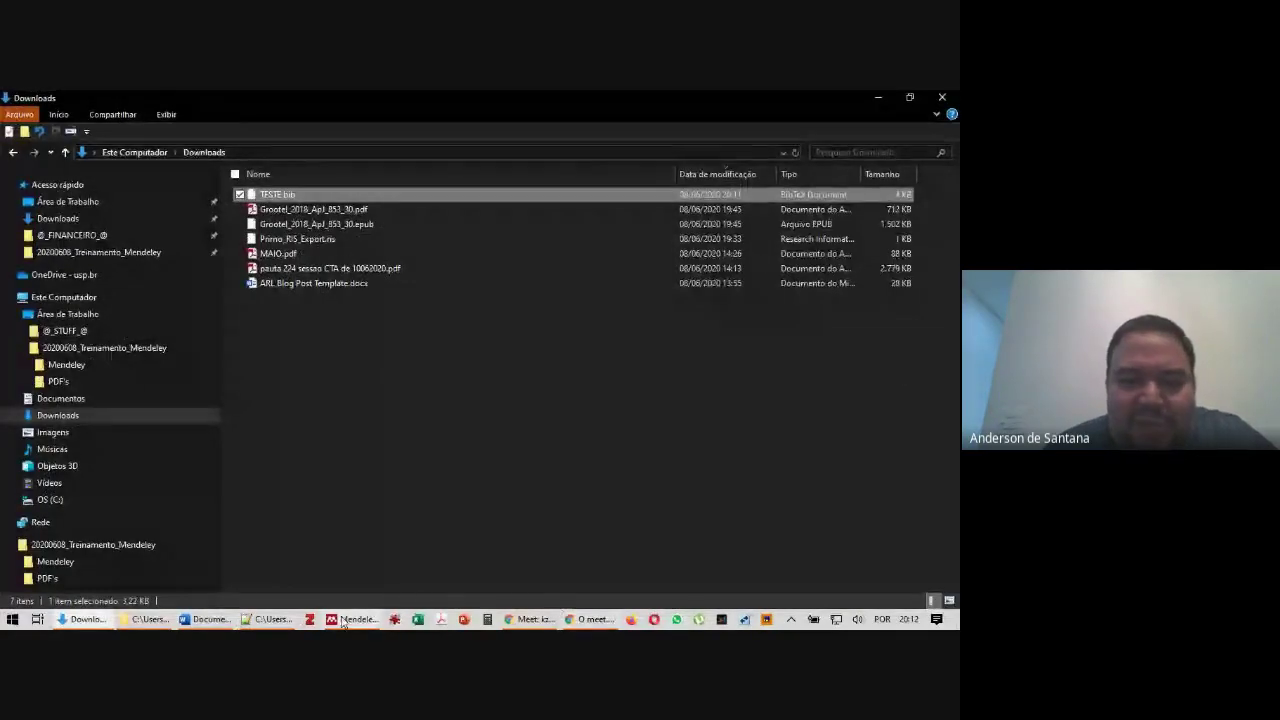
Export all 41 Mendeley Desktop documents to a BibTeX file, TESTE2.bib, in Downloads
left_click(338, 622)
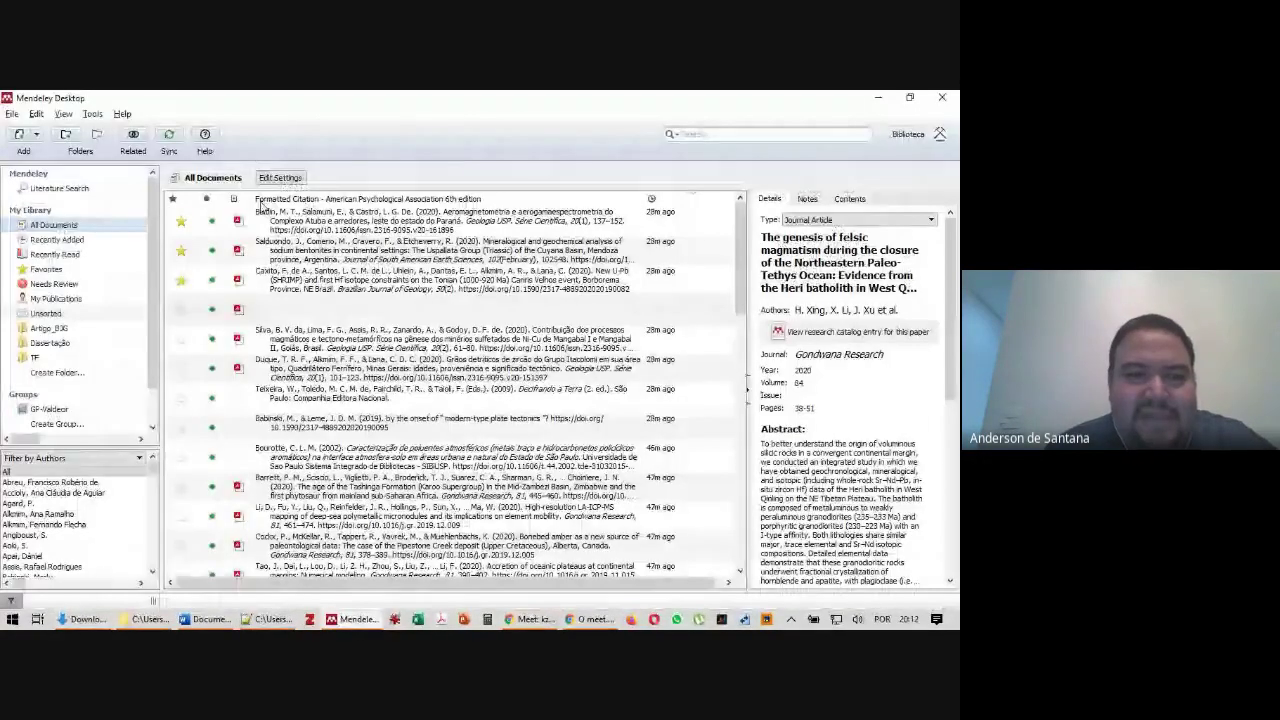
left_click(356, 213)
key("ctrl+a")
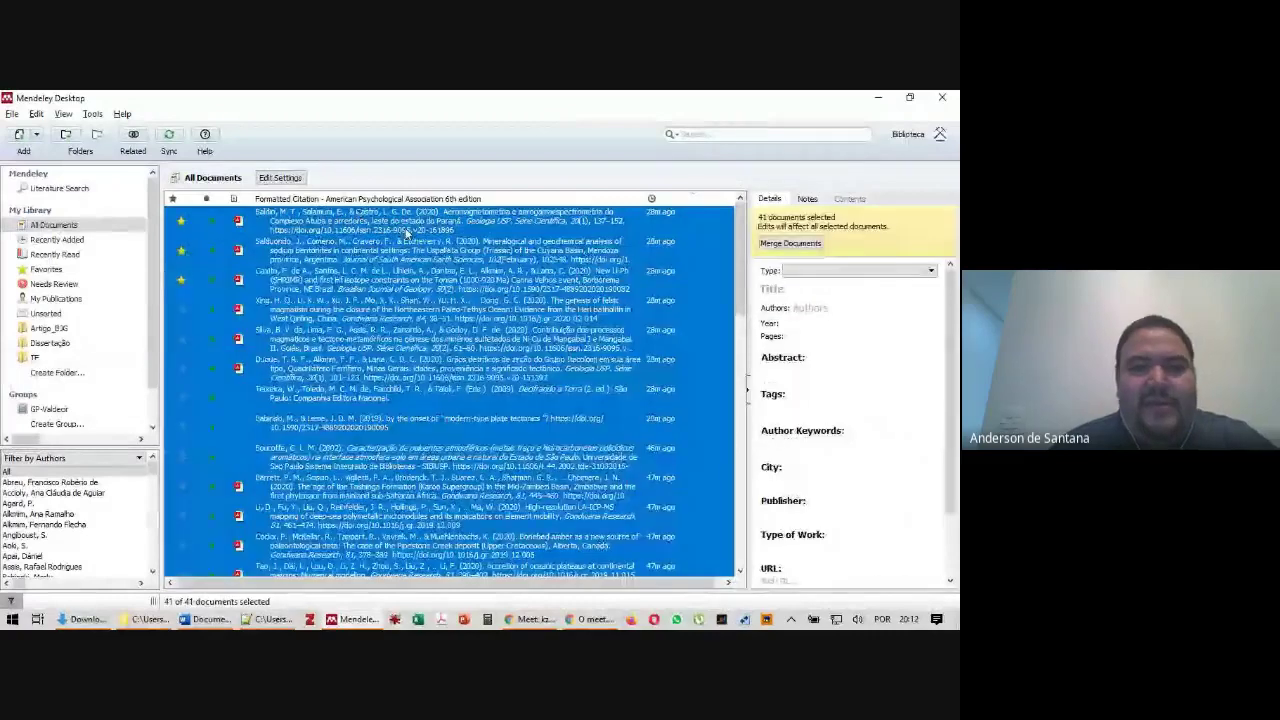
left_click(12, 114)
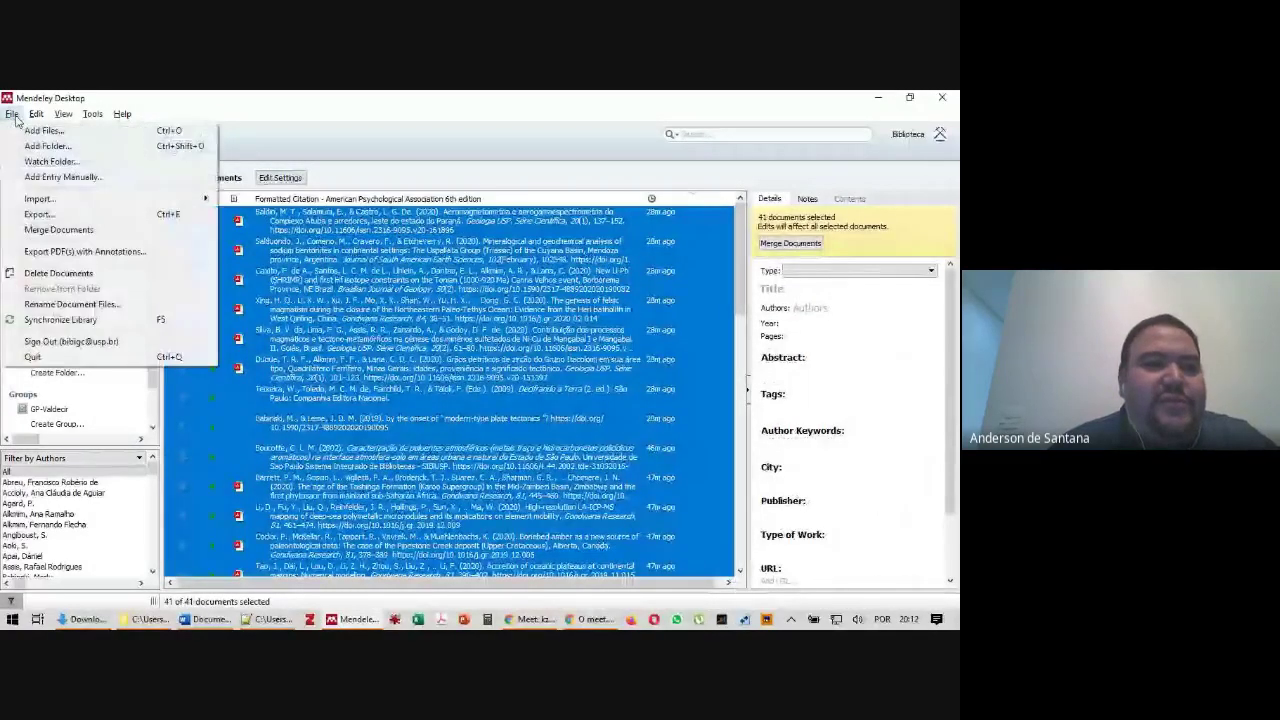
left_click(50, 215)
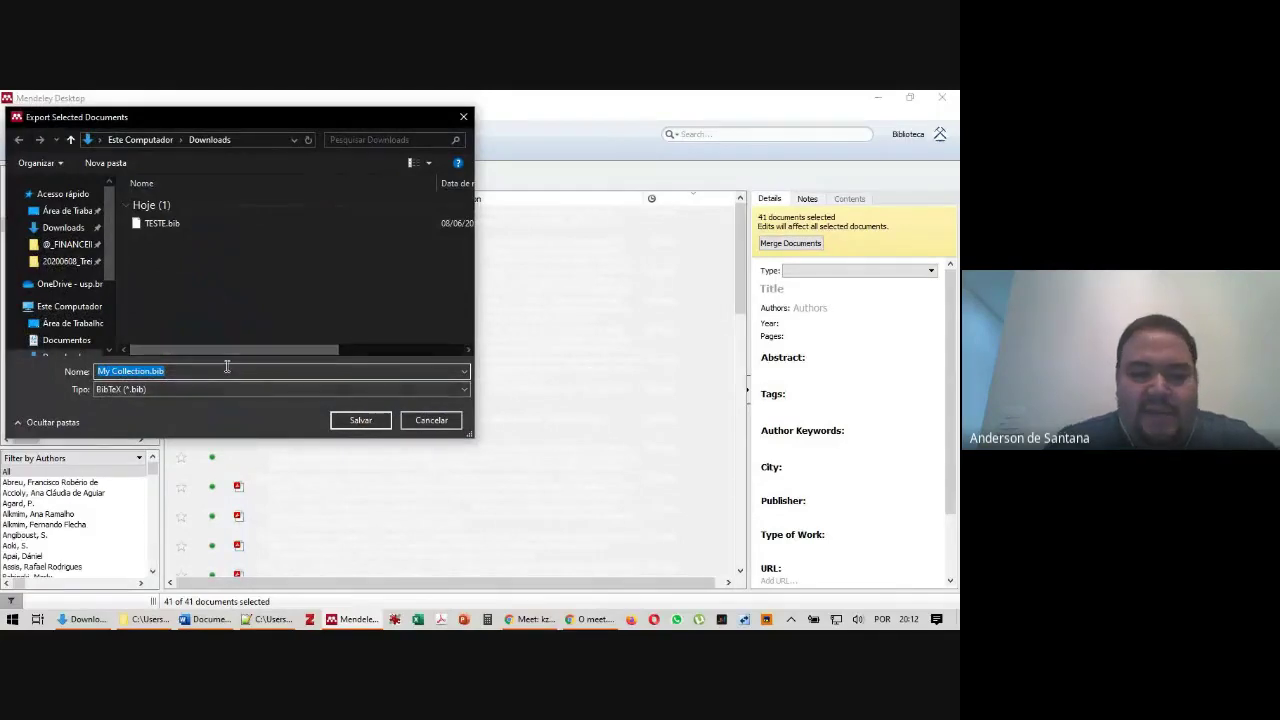
type("TESTE")
key("Return")
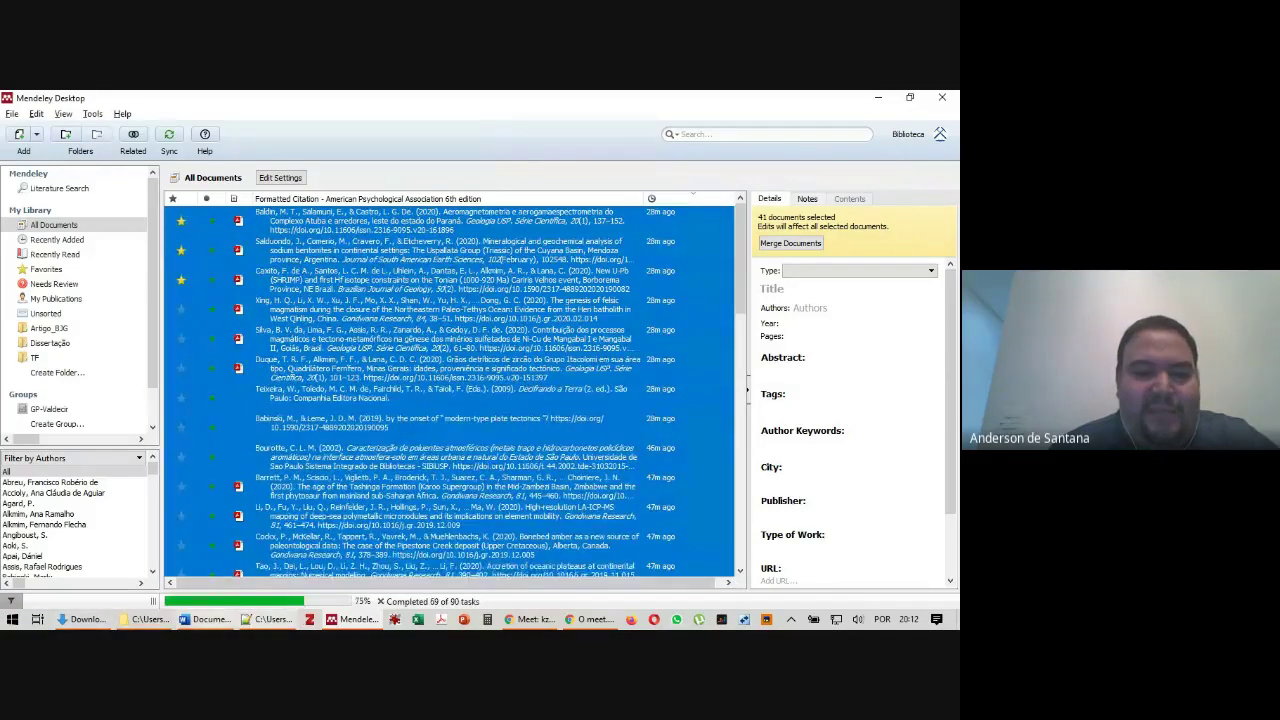
Refresh the Downloads folder and open TESTE2.bib in Notepad++
key("alt+Tab")
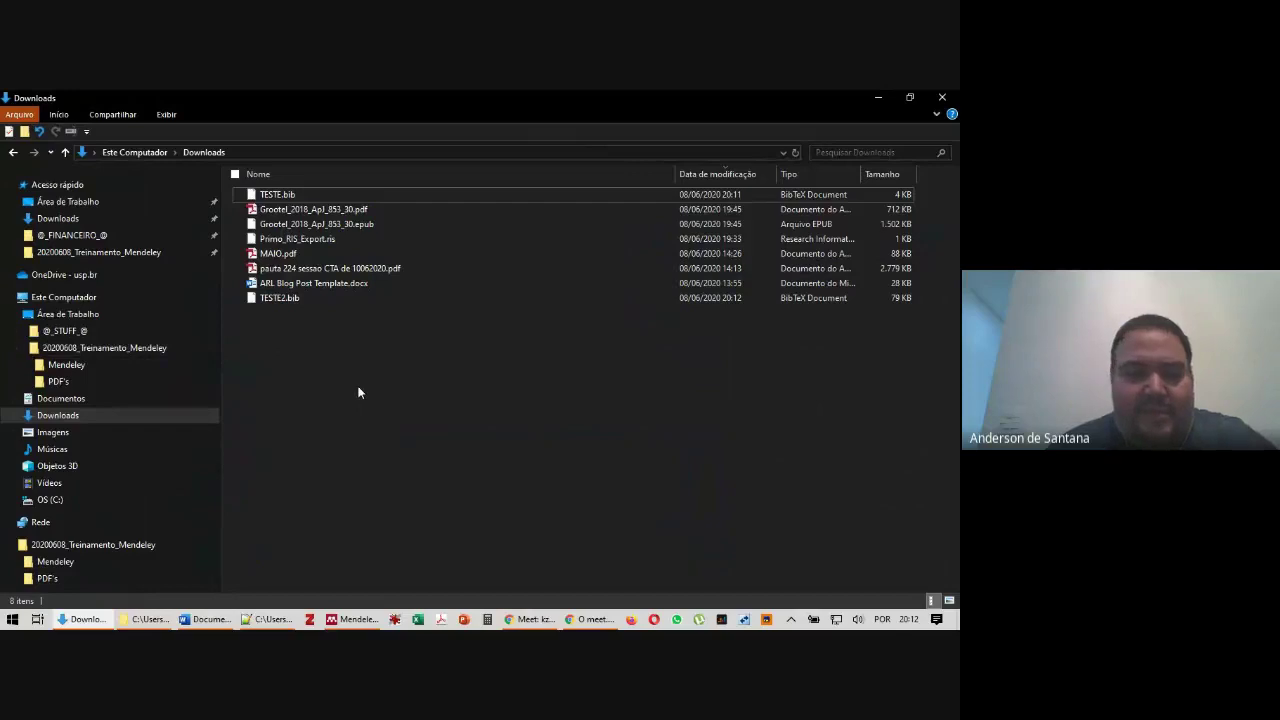
key("F4")
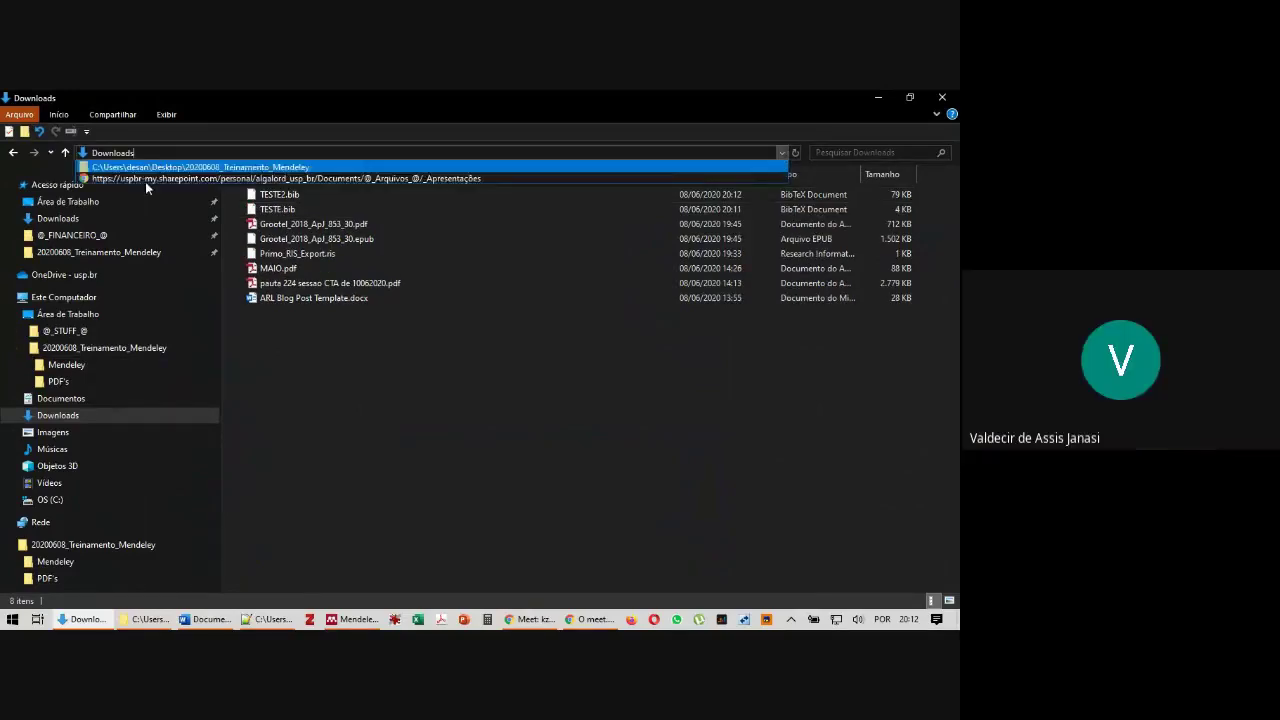
key("Escape")
right_click(281, 196)
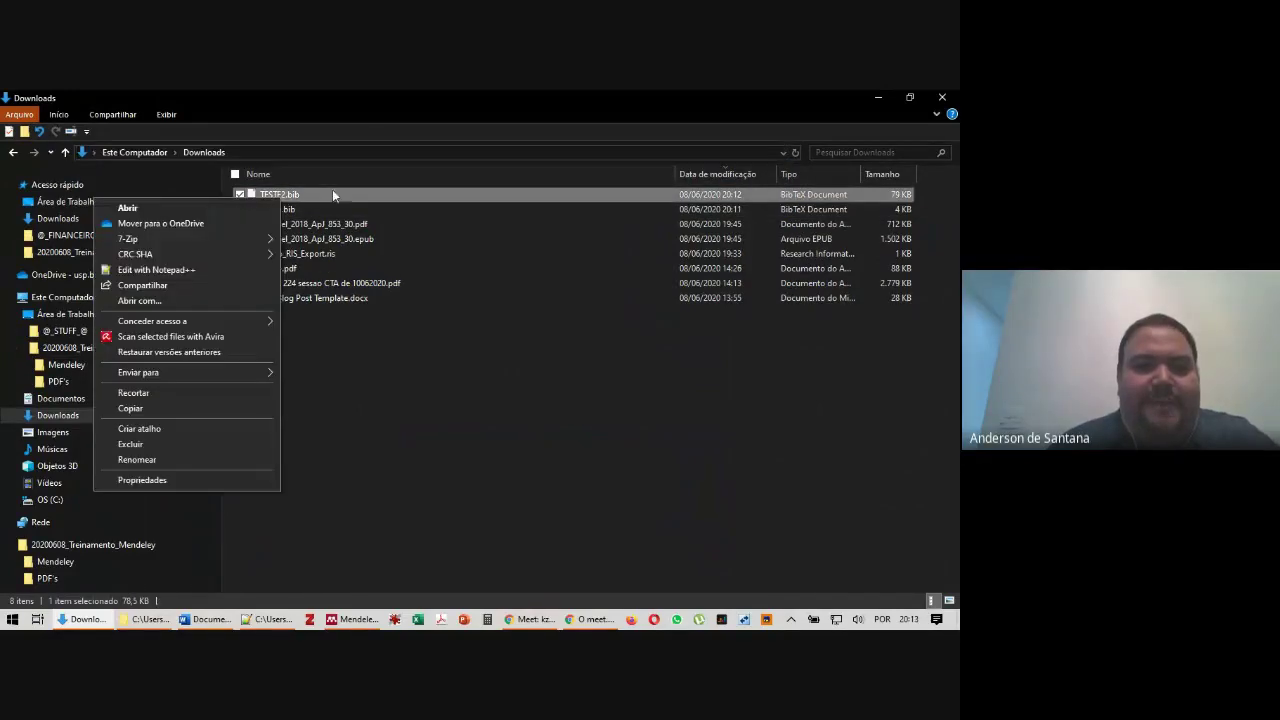
left_click(160, 270)
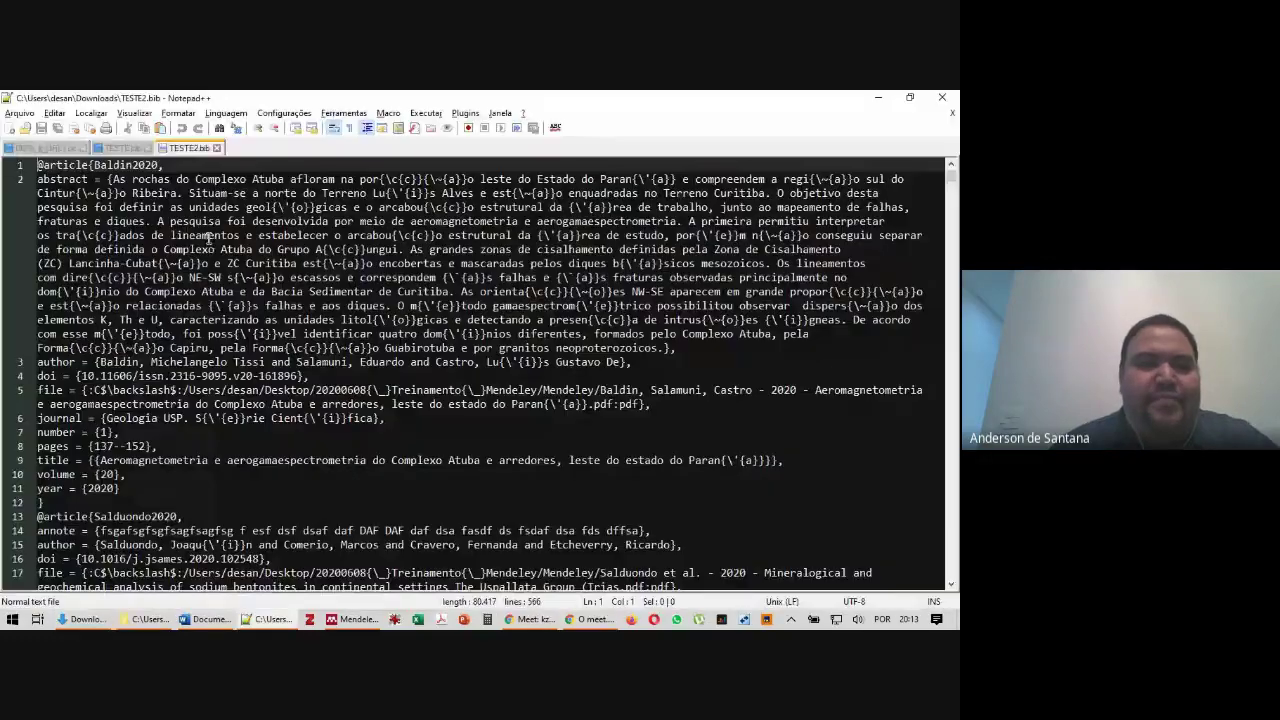
scroll(240, 248, "down", 2)
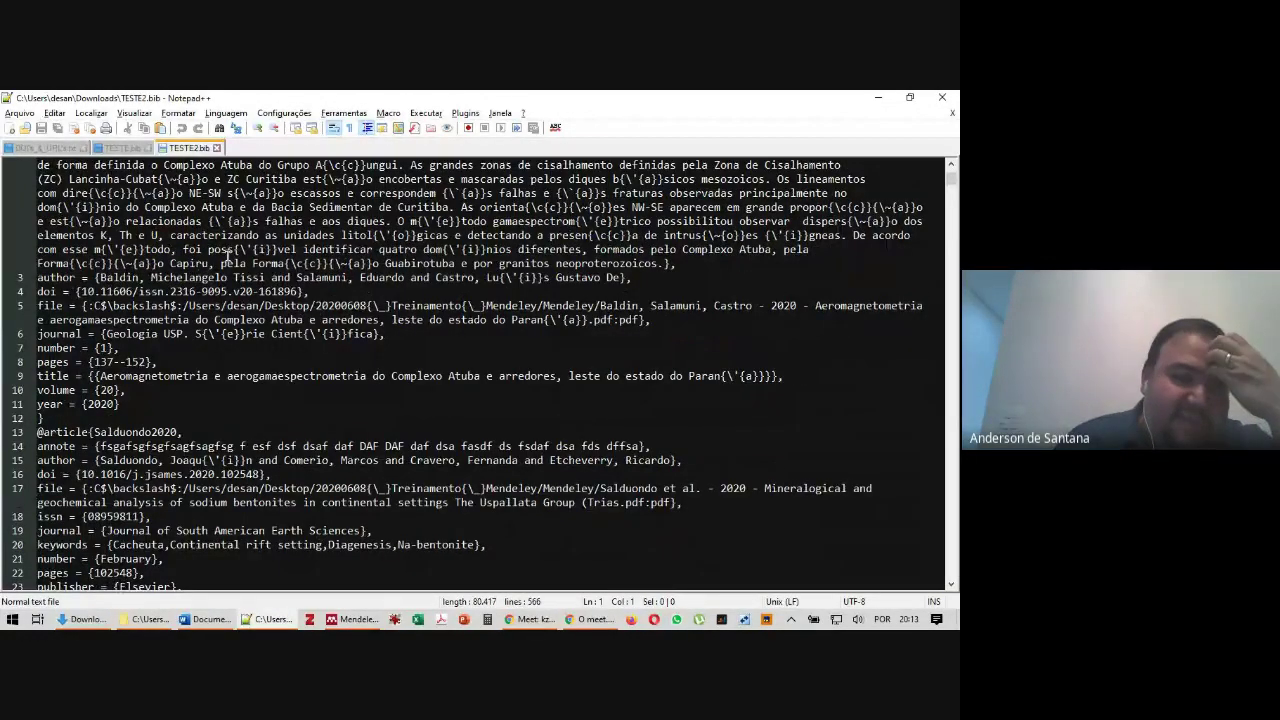
scroll(228, 258, "down", 3)
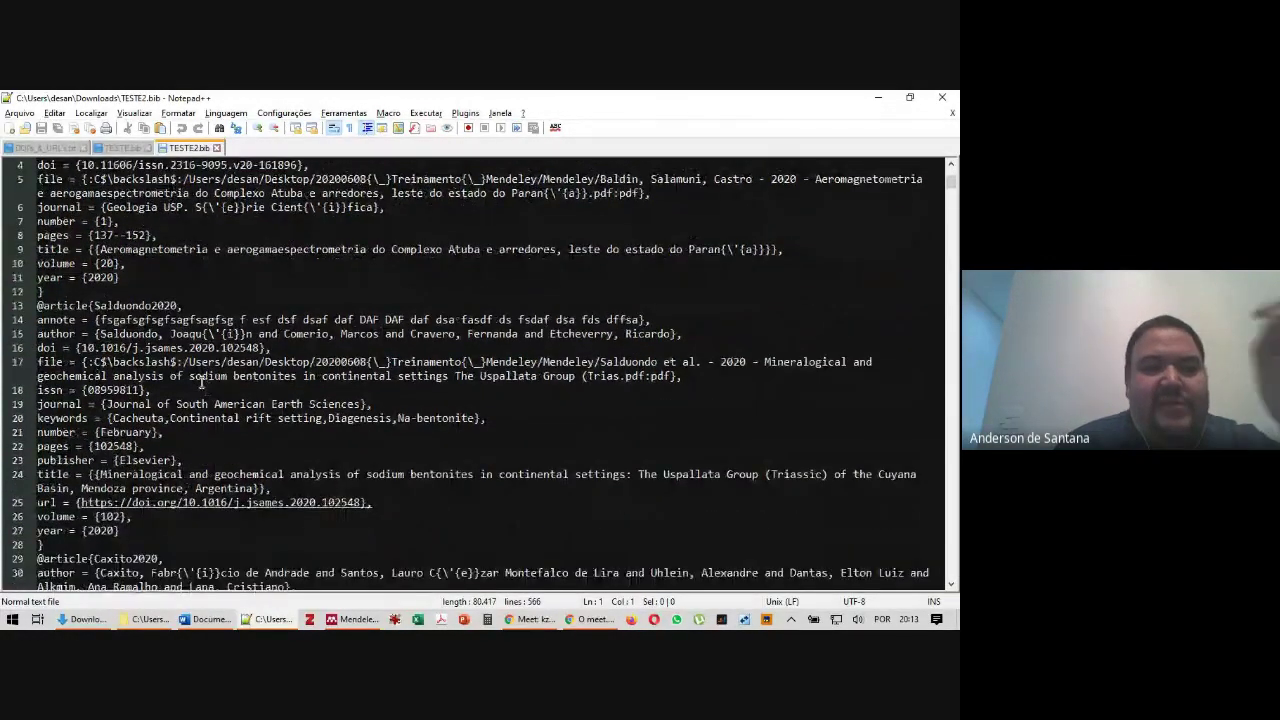
scroll(174, 368, "up", 4)
scroll(174, 370, "up", 1)
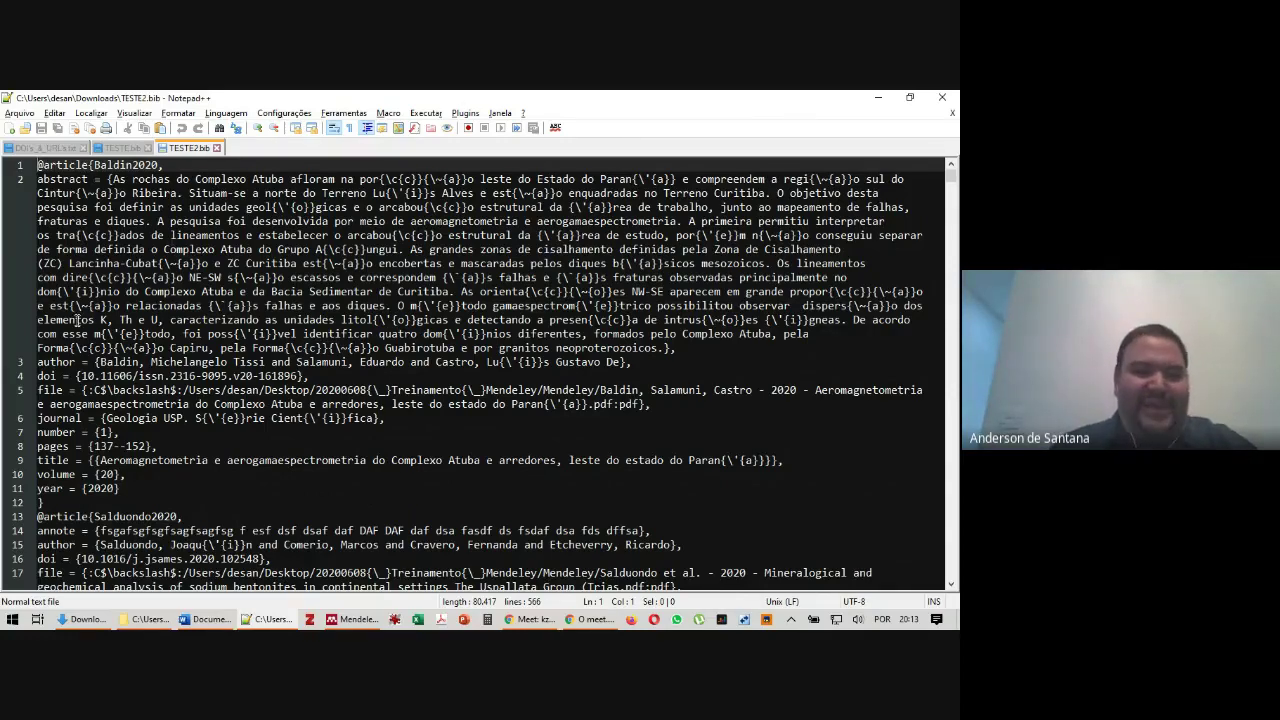
Open Primo_RIS_Export.ris from the Downloads folder in Notepad++
left_click(80, 620)
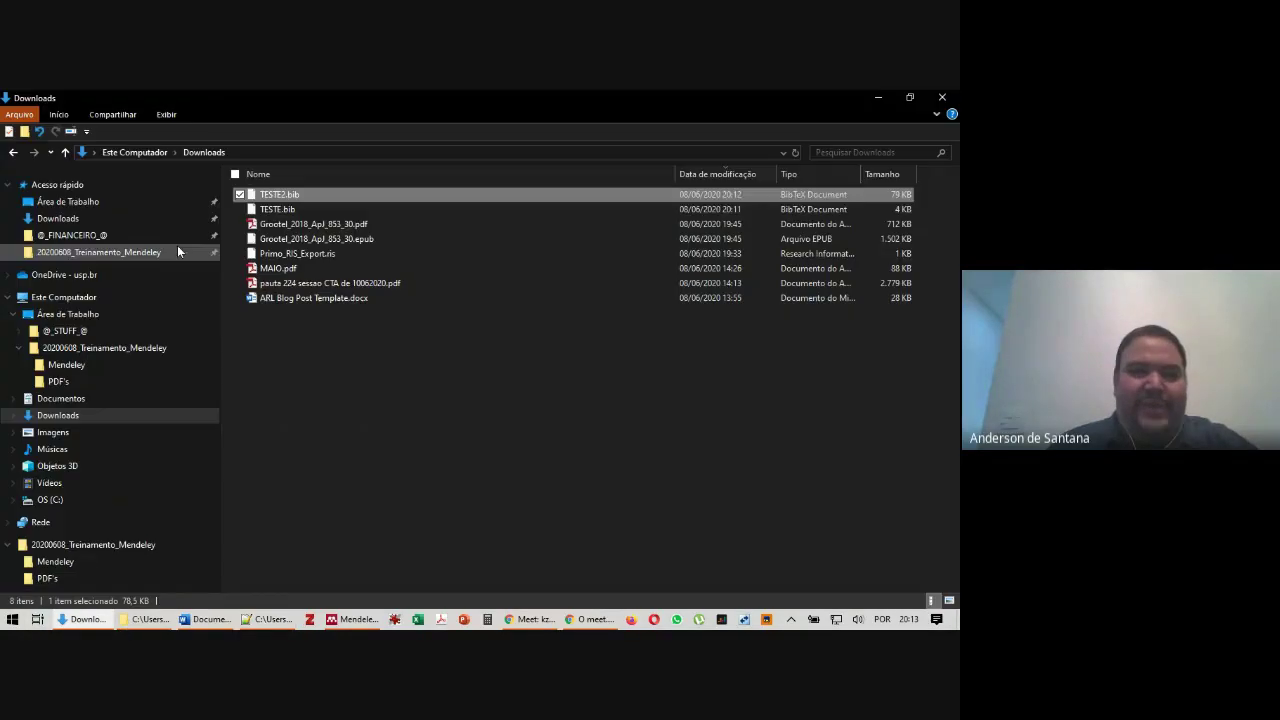
right_click(298, 255)
left_click(172, 329)
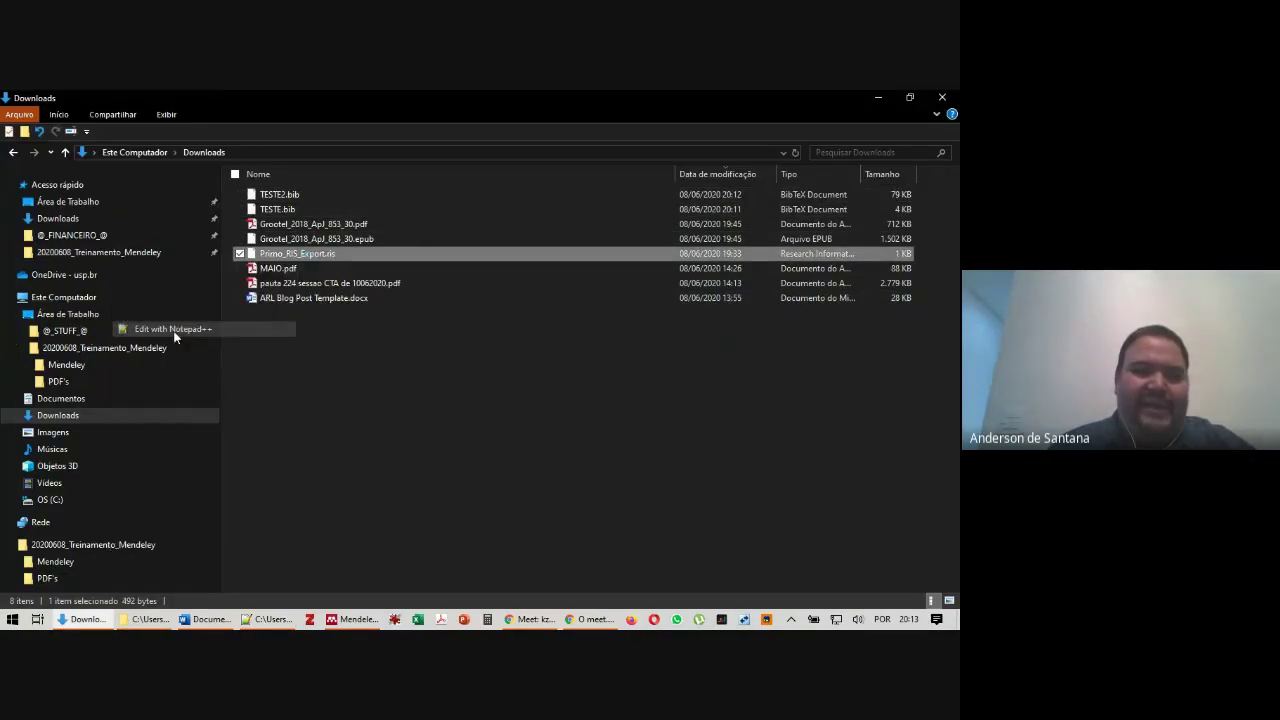